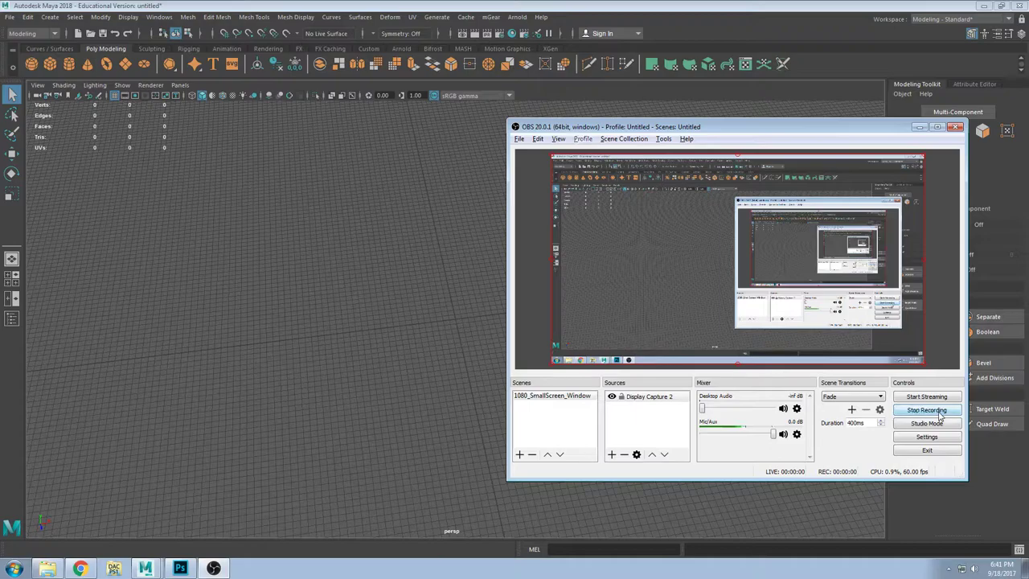
pyautogui.moveTo(433, 388)
pyautogui.keyDown('alt'); pyautogui.mouseDown()
pyautogui.moveTo(386, 361)
pyautogui.moveTo(426, 368)
pyautogui.moveTo(464, 413)
pyautogui.moveTo(460, 389)
pyautogui.moveTo(432, 373)
pyautogui.mouseUp(); pyautogui.keyUp('alt')
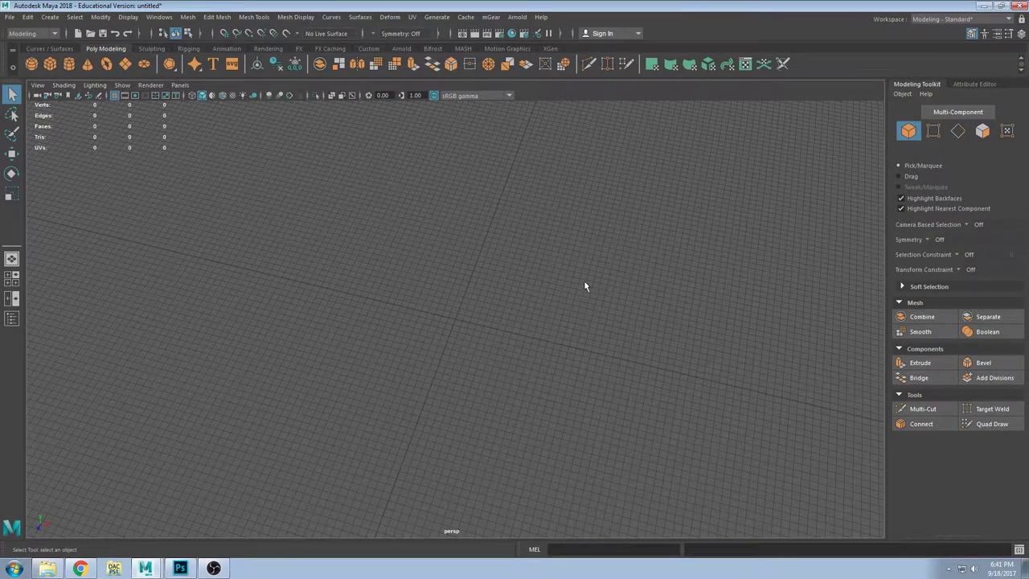
pyautogui.moveTo(585, 287)
pyautogui.keyDown('alt'); pyautogui.mouseDown()
pyautogui.moveTo(551, 268)
pyautogui.moveTo(569, 293)
pyautogui.mouseUp(); pyautogui.keyUp('alt')
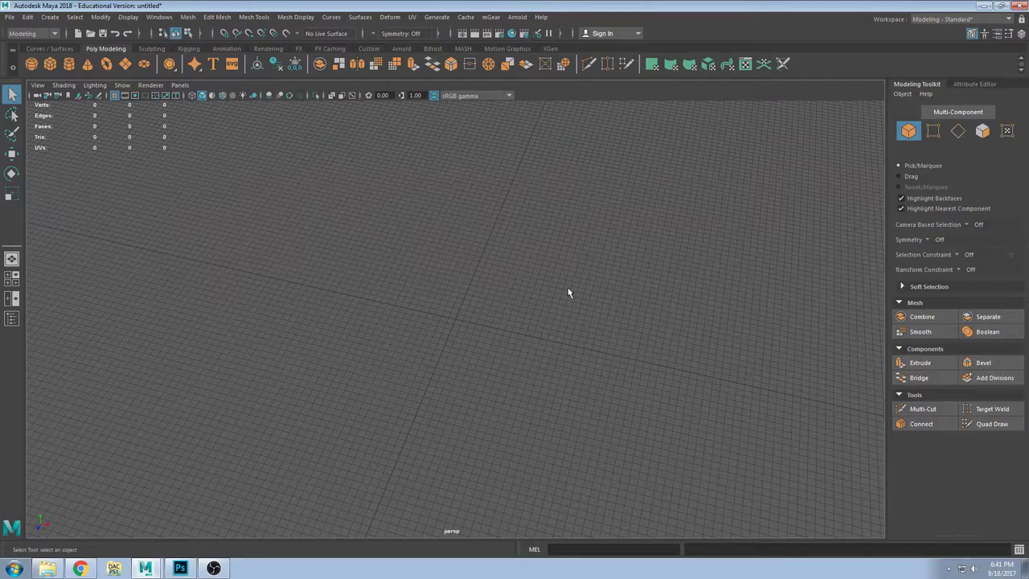
pyautogui.keyDown('alt'); pyautogui.moveTo(325, 293); pyautogui.dragTo(386, 275); pyautogui.keyUp('alt')
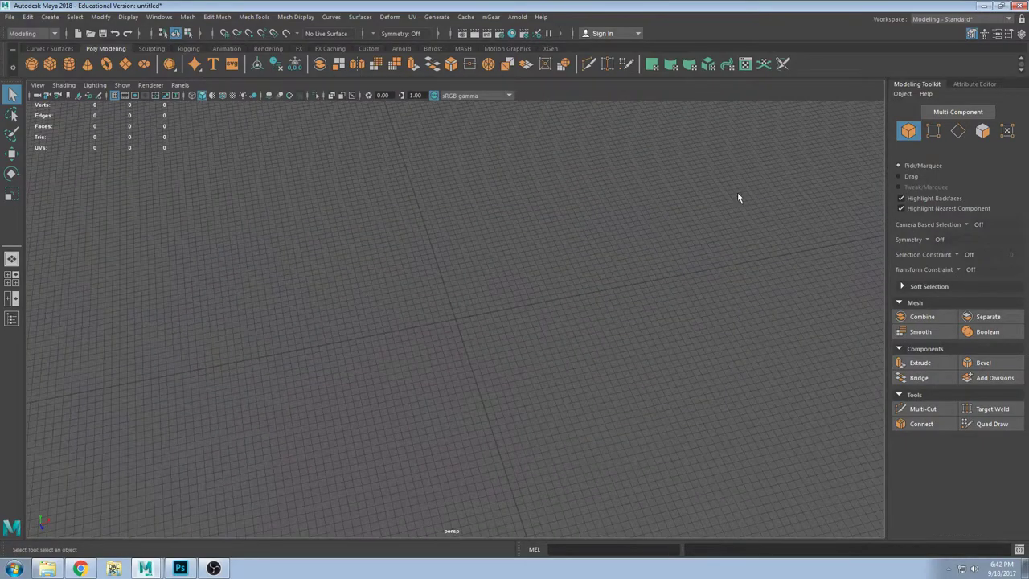
# Step: Look through the Attribute Editor, Tool Settings, Human IK, Modeling Toolkit and Channel Box / Layer Editor panels
pyautogui.click(997, 33)
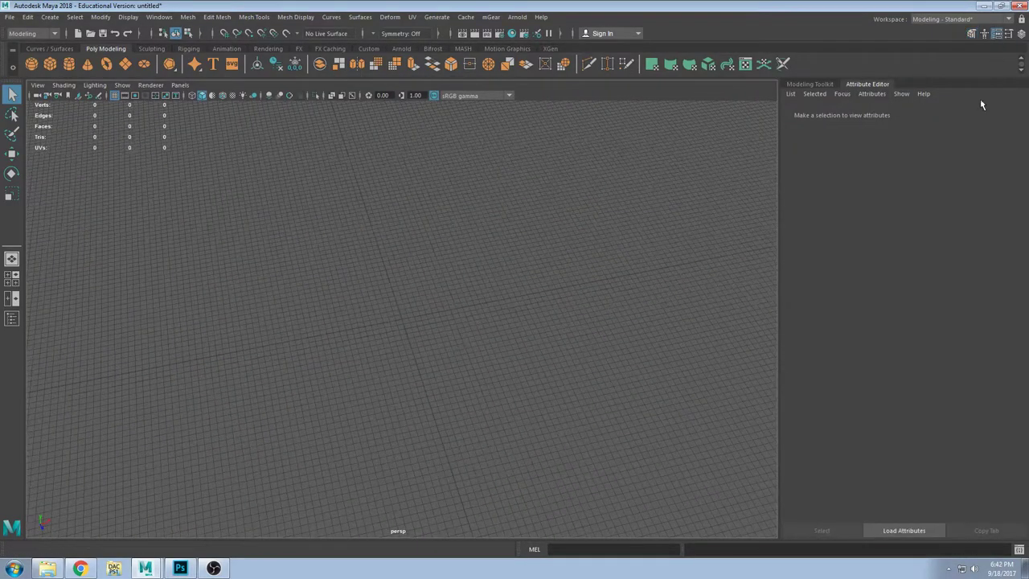
pyautogui.click(1011, 34)
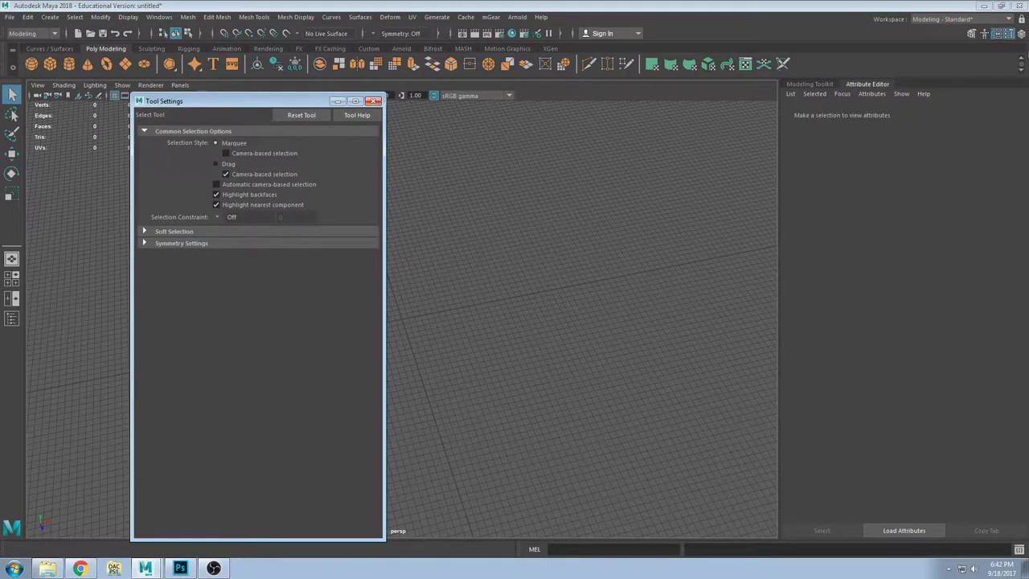
pyautogui.click(374, 101)
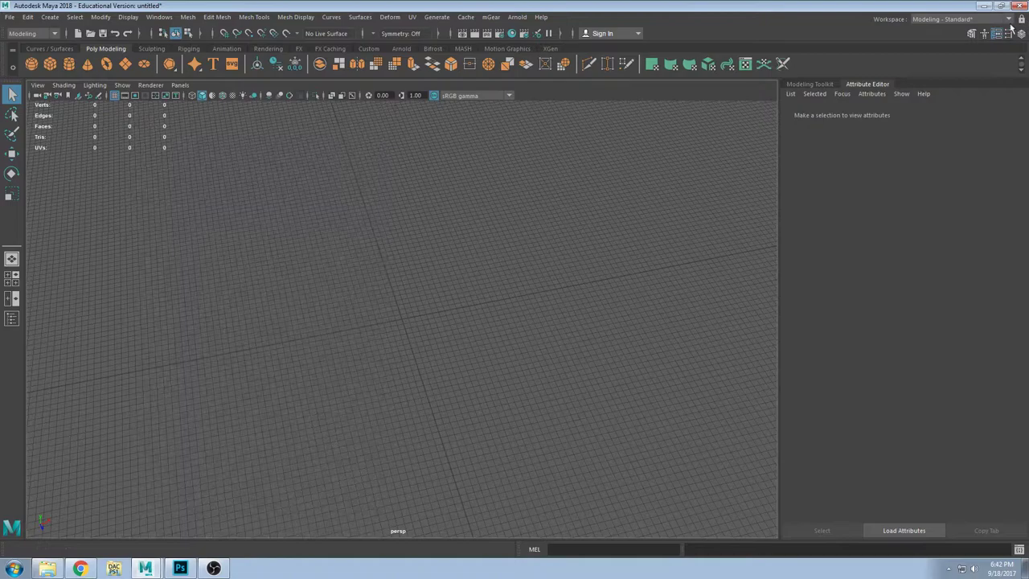
pyautogui.click(984, 34)
pyautogui.click(971, 34)
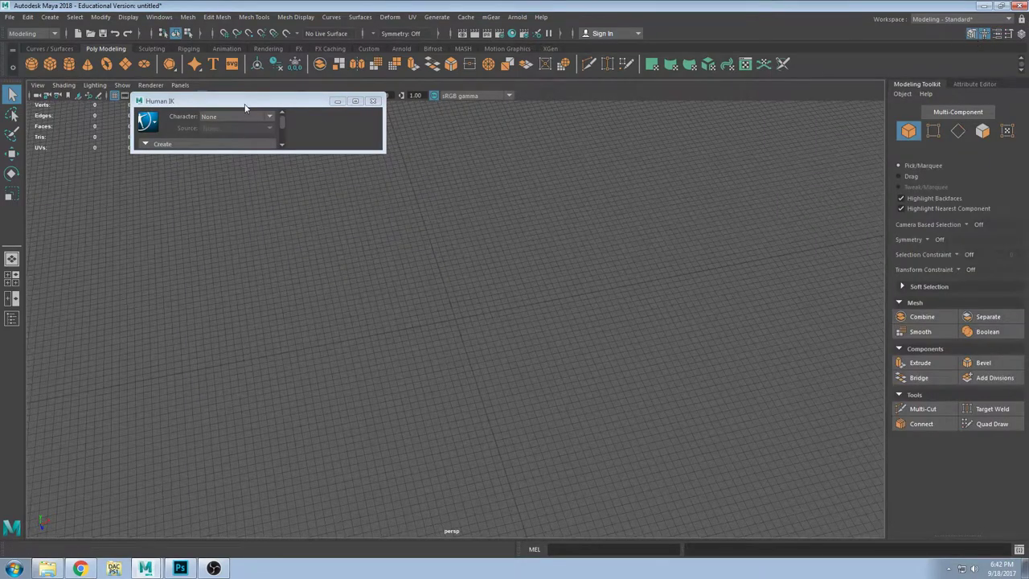
pyautogui.click(372, 101)
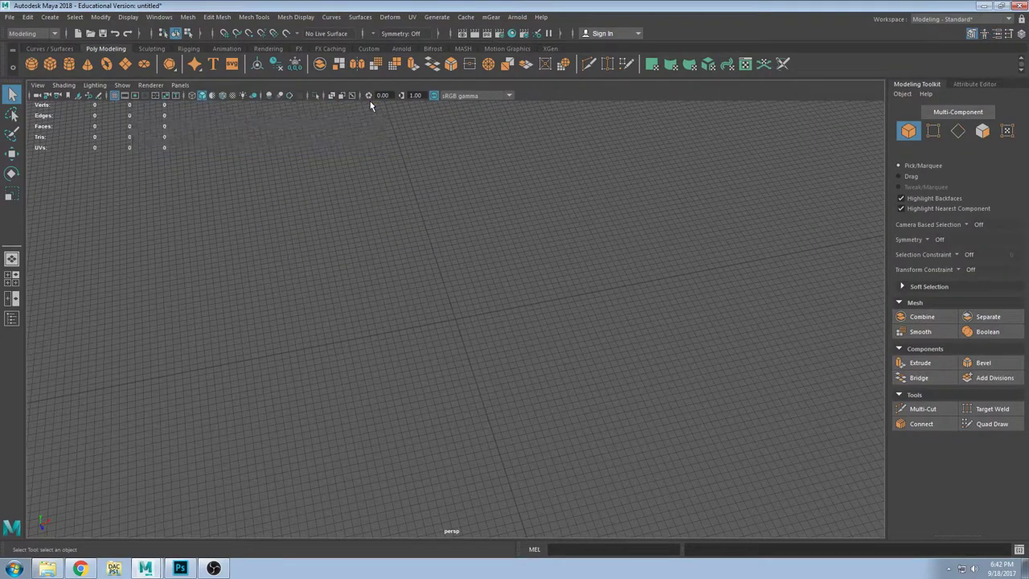
pyautogui.click(1021, 34)
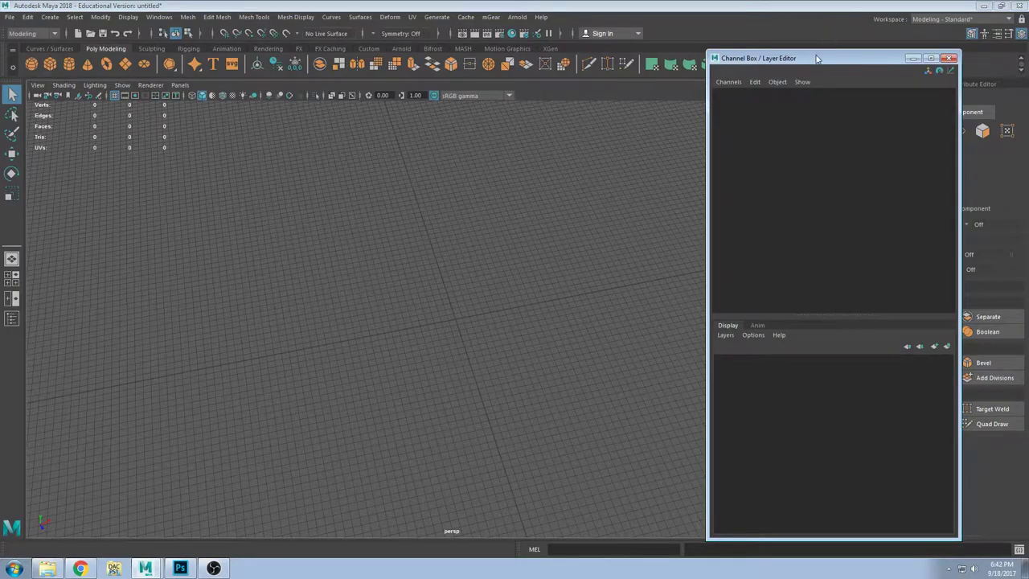
pyautogui.moveTo(816, 58); pyautogui.dragTo(837, 42)
# Step: Create a polygon sphere at the origin and frame it in the perspective view
pyautogui.keyDown('alt'); pyautogui.moveTo(448, 209); pyautogui.dragTo(366, 354); pyautogui.keyUp('alt')
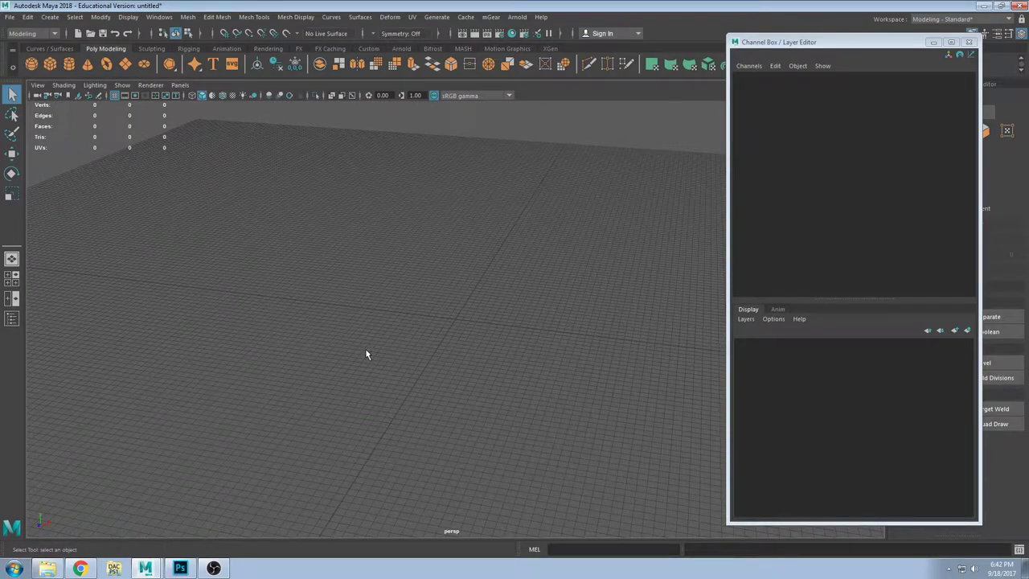
pyautogui.keyDown('alt'); pyautogui.moveTo(460, 259); pyautogui.dragTo(460, 295); pyautogui.keyUp('alt')
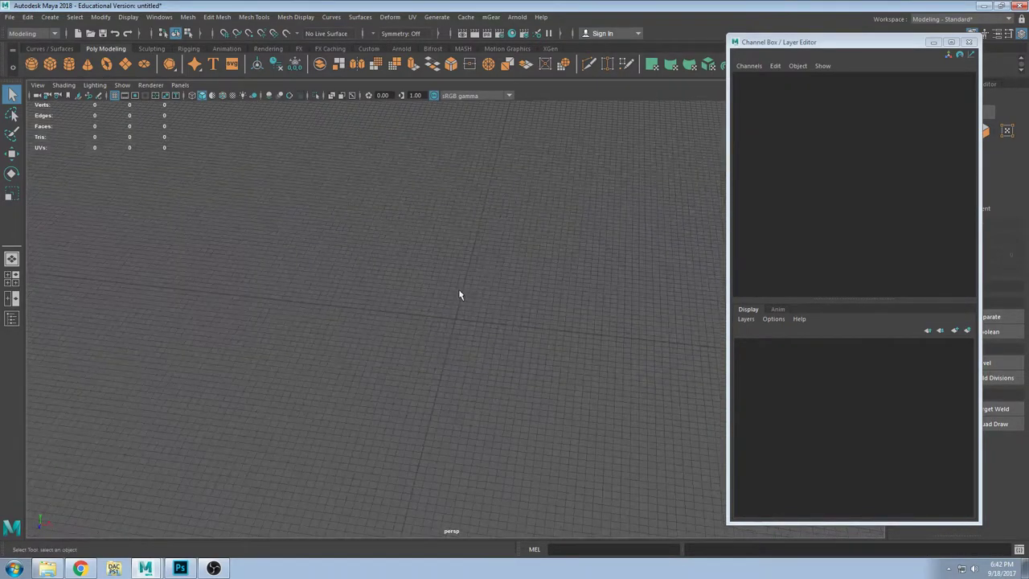
pyautogui.click(32, 64)
pyautogui.press('f')
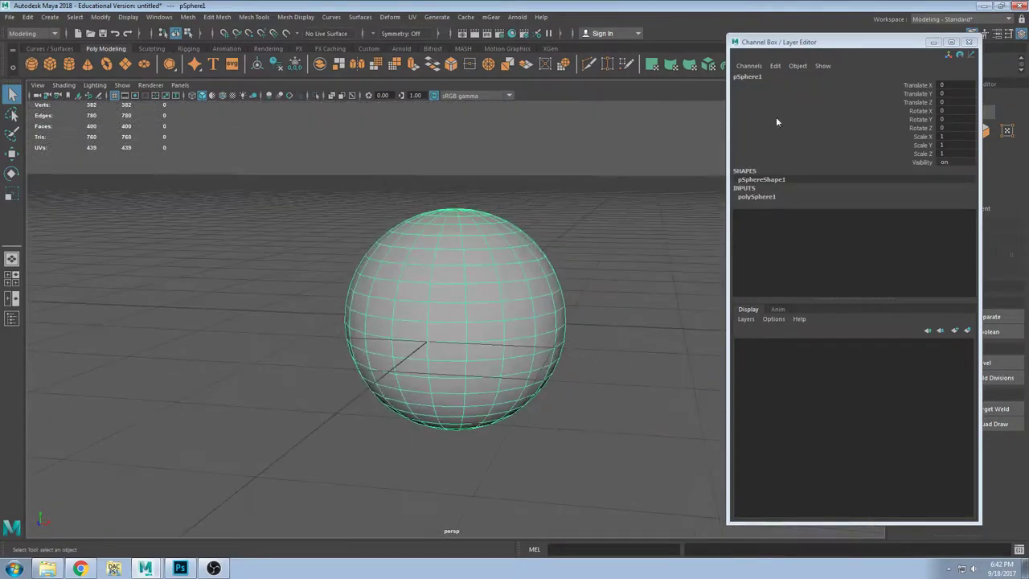
# Step: Close the floating Channel Box / Layer Editor window
pyautogui.moveTo(830, 43); pyautogui.dragTo(882, 43)
pyautogui.click(1020, 44)
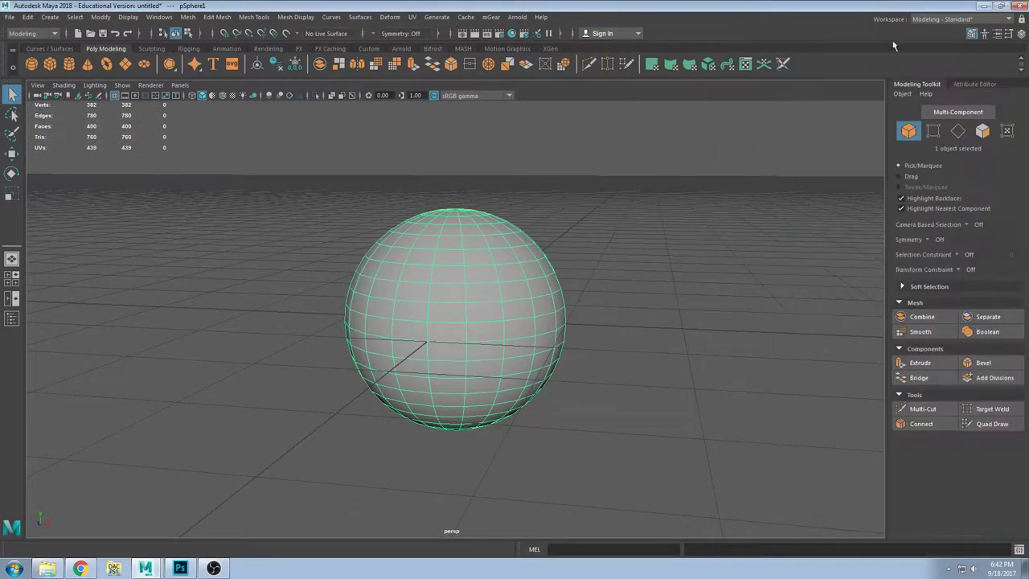
pyautogui.keyDown('alt'); pyautogui.moveTo(385, 307); pyautogui.dragTo(405, 325); pyautogui.keyUp('alt')
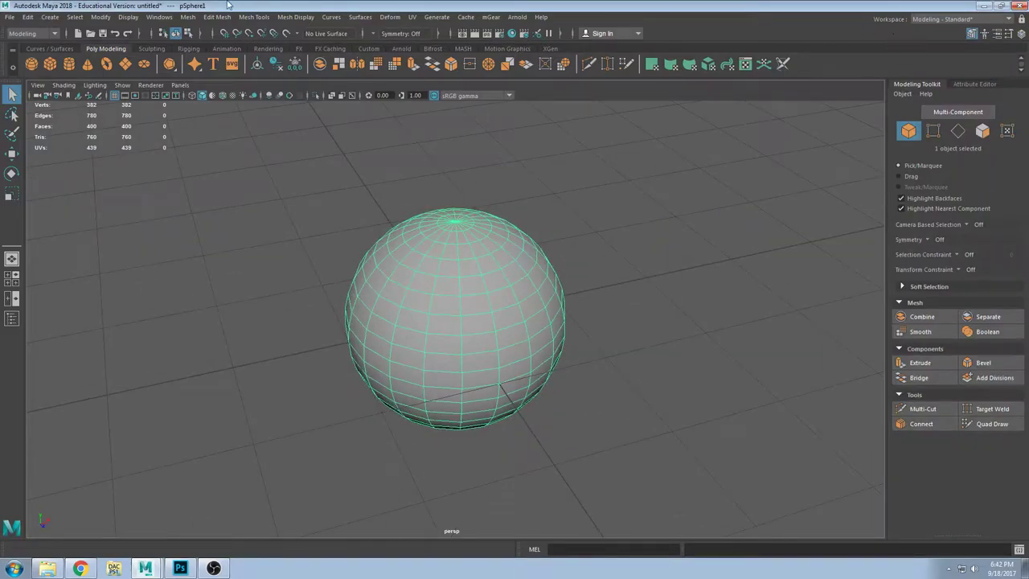
pyautogui.click(211, 17)
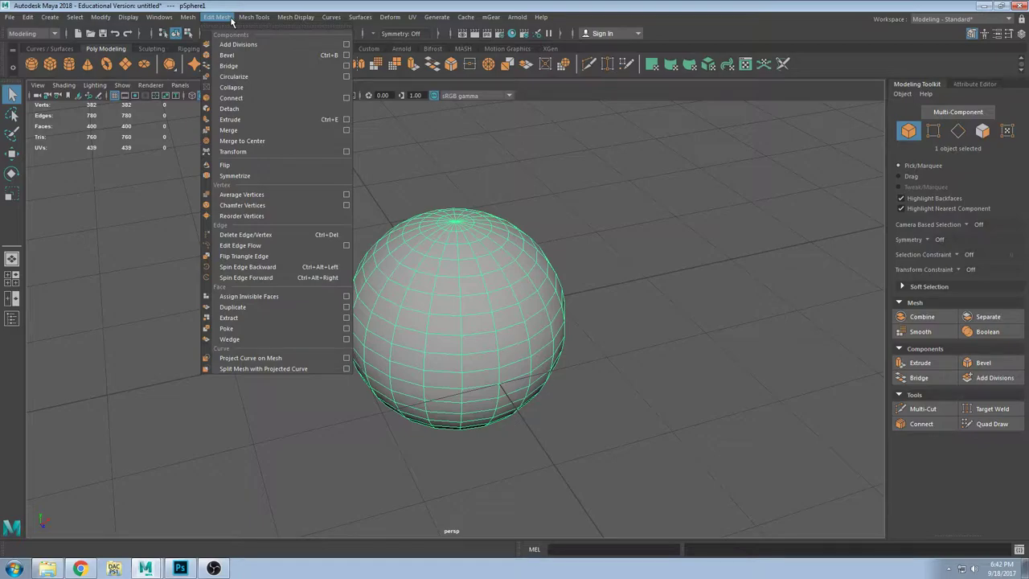
pyautogui.moveTo(159, 17)
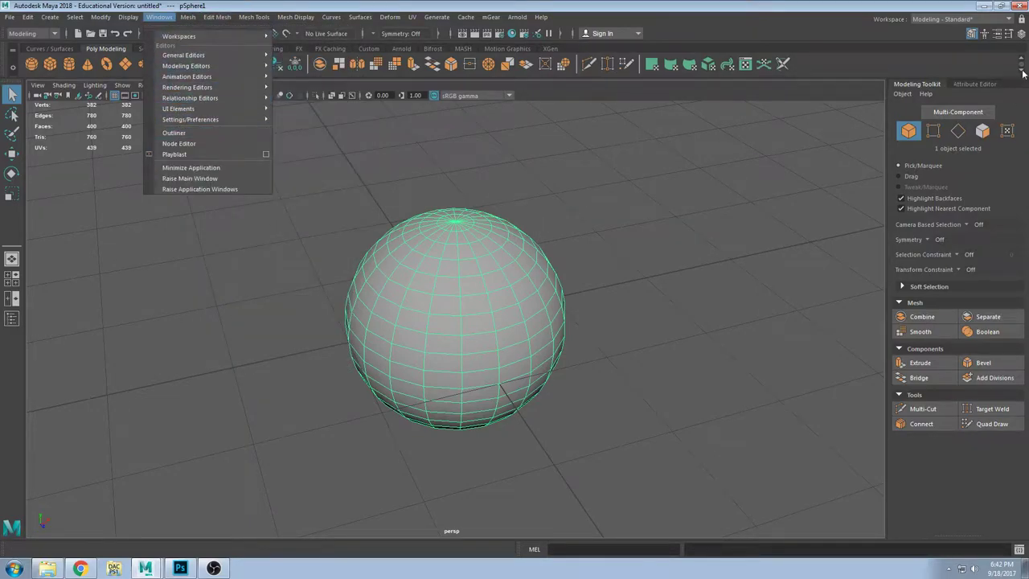
# Step: Show the Attribute Editor with the shape node attributes of the selected sphere
pyautogui.click(1003, 85)
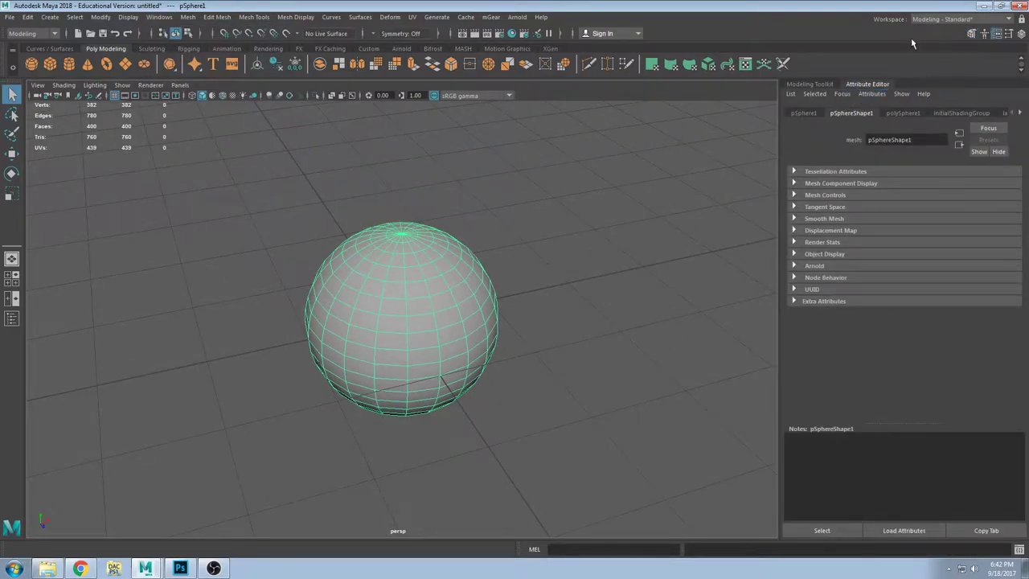
pyautogui.click(901, 112)
pyautogui.click(864, 113)
# Step: Show the Outliner beside the viewport and frame the sphere up close
pyautogui.click(151, 18)
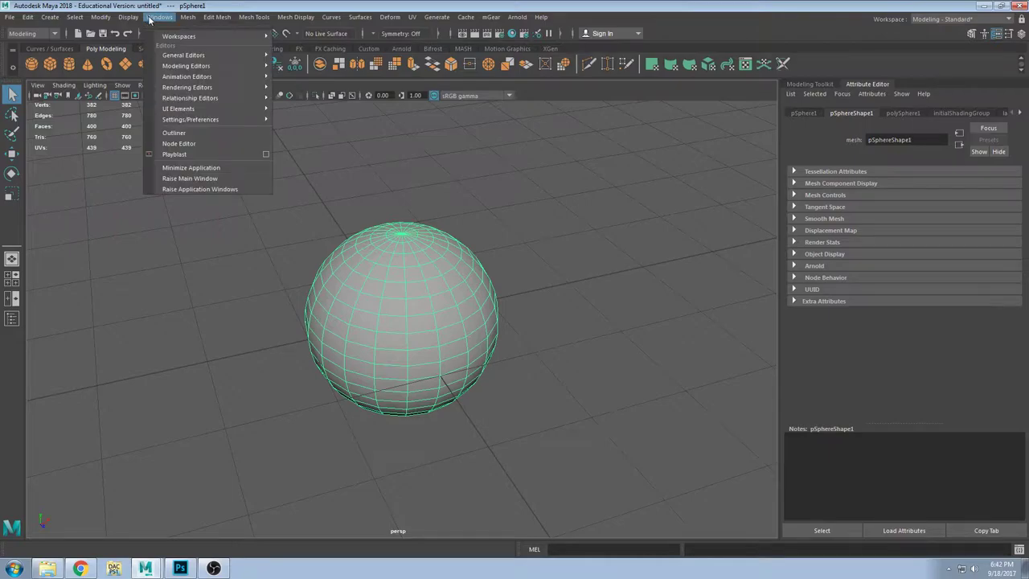
pyautogui.moveTo(139, 17)
pyautogui.click(192, 133)
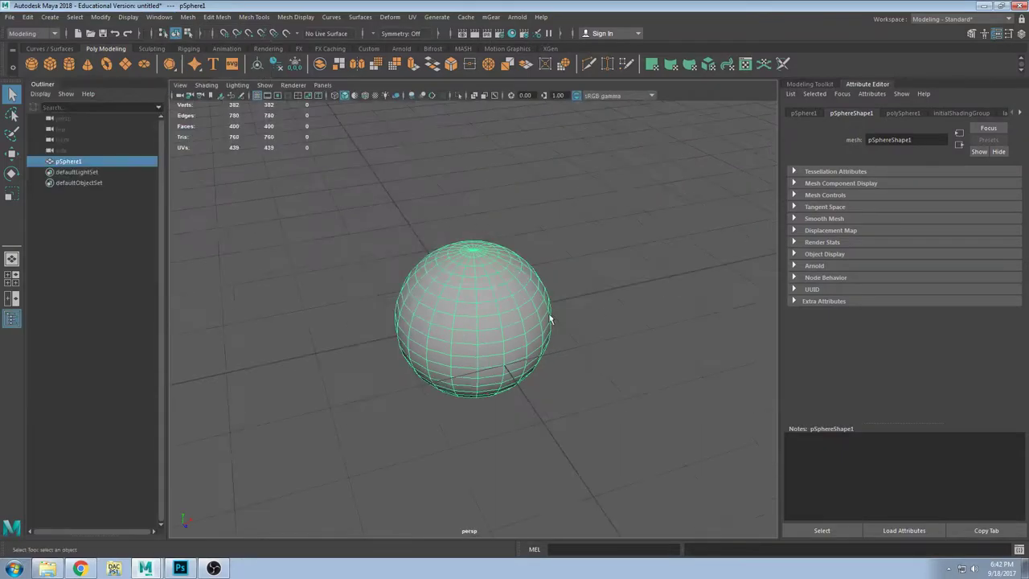
pyautogui.press('f')
pyautogui.keyDown('alt'); pyautogui.moveTo(510, 313); pyautogui.dragTo(674, 247); pyautogui.keyUp('alt')
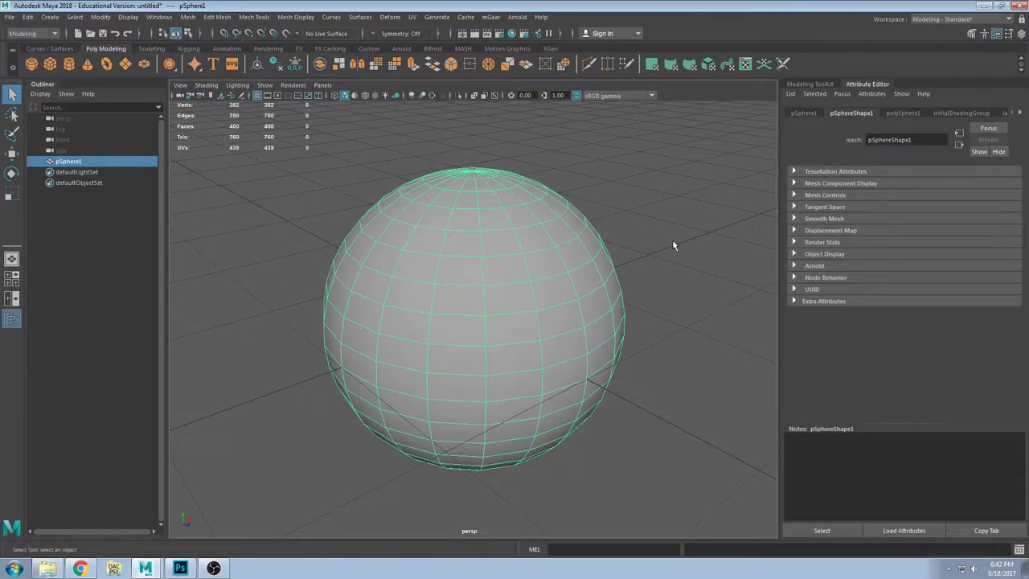
# Step: Deselect the sphere and select it again through its Outliner entry
pyautogui.click(74, 162)
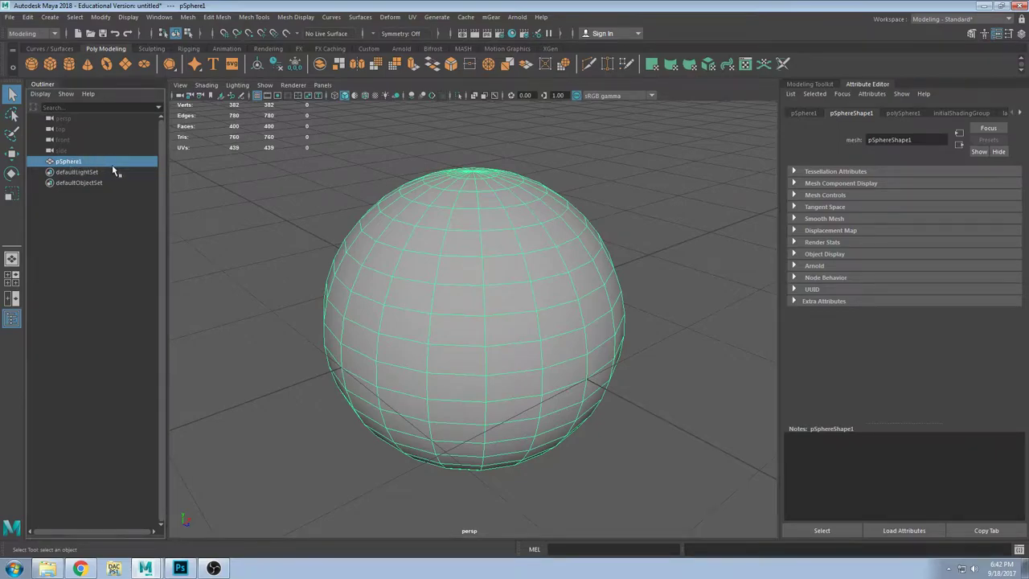
pyautogui.click(263, 207)
pyautogui.click(80, 167)
# Step: Examine the sphere's transform, shape, polySphere history, shading group and lambert1 nodes in the Attribute Editor
pyautogui.click(903, 112)
pyautogui.click(965, 114)
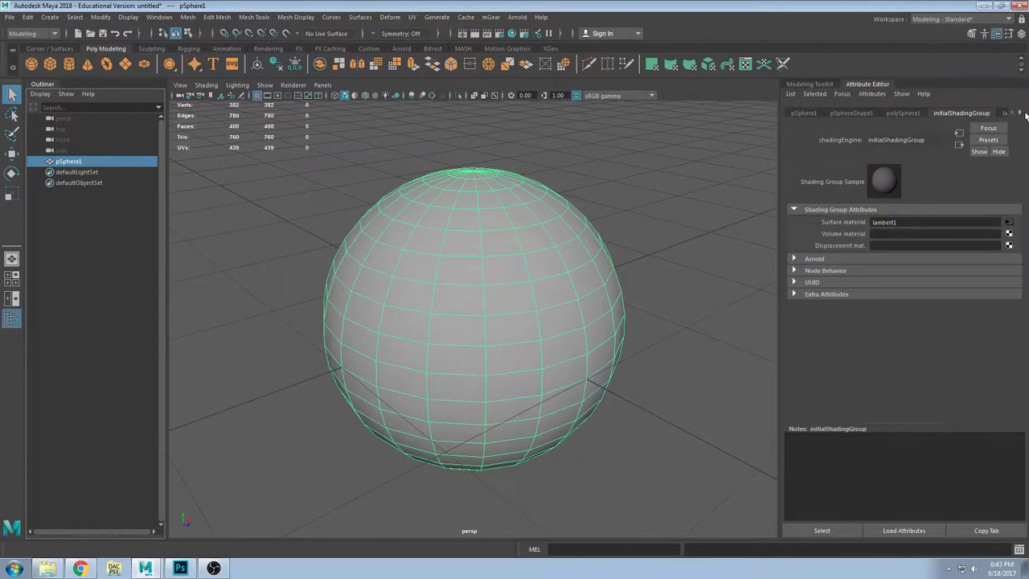
pyautogui.click(813, 113)
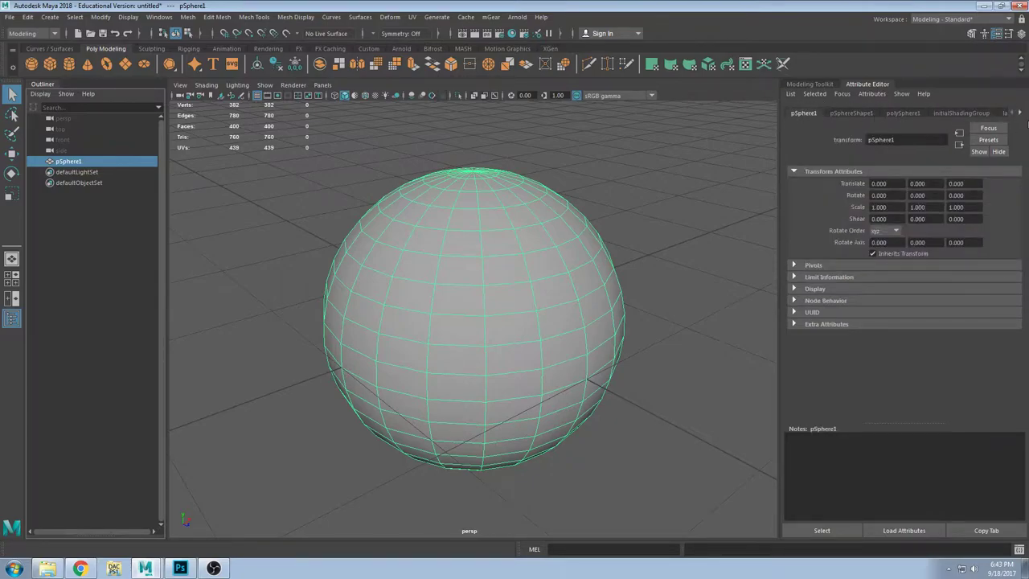
pyautogui.click(851, 112)
pyautogui.click(903, 113)
pyautogui.click(961, 113)
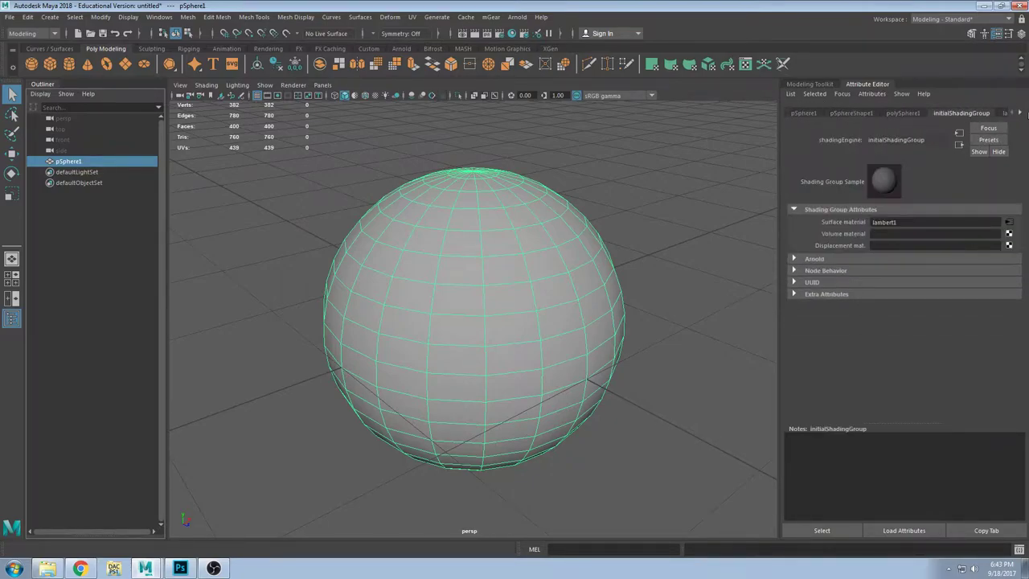
pyautogui.click(1021, 114)
pyautogui.click(997, 113)
pyautogui.click(889, 115)
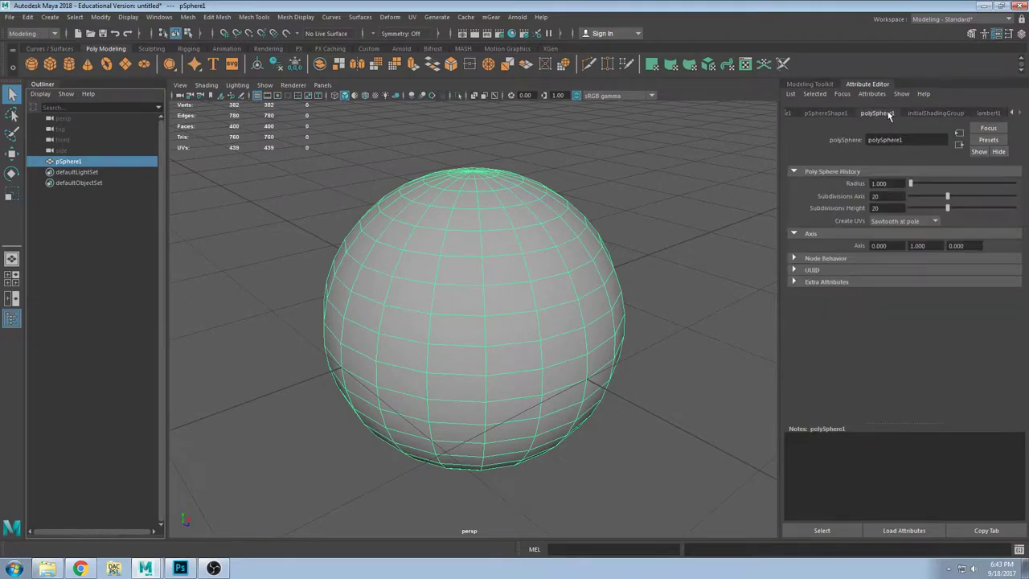
pyautogui.click(810, 114)
pyautogui.click(1014, 114)
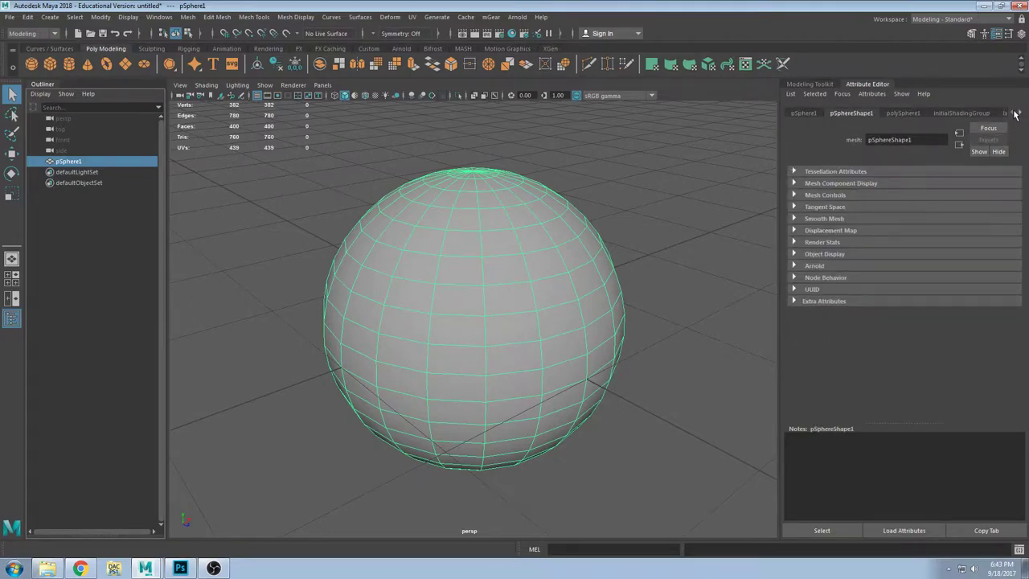
pyautogui.click(803, 113)
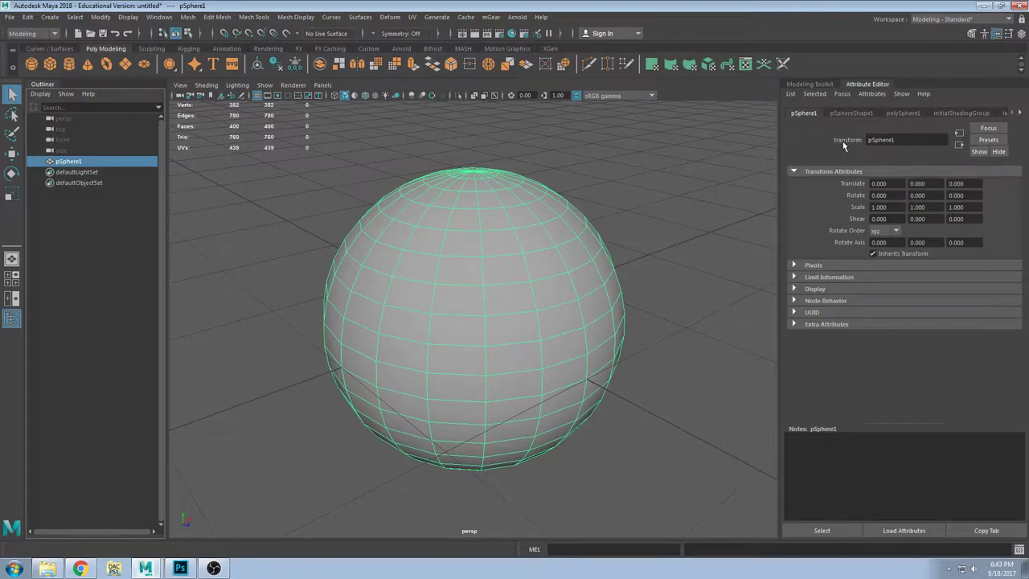
# Step: Reselect the sphere in the viewport and compare its transform, shape, creation history and initialShadingGroup attributes
pyautogui.click(629, 206)
pyautogui.click(534, 246)
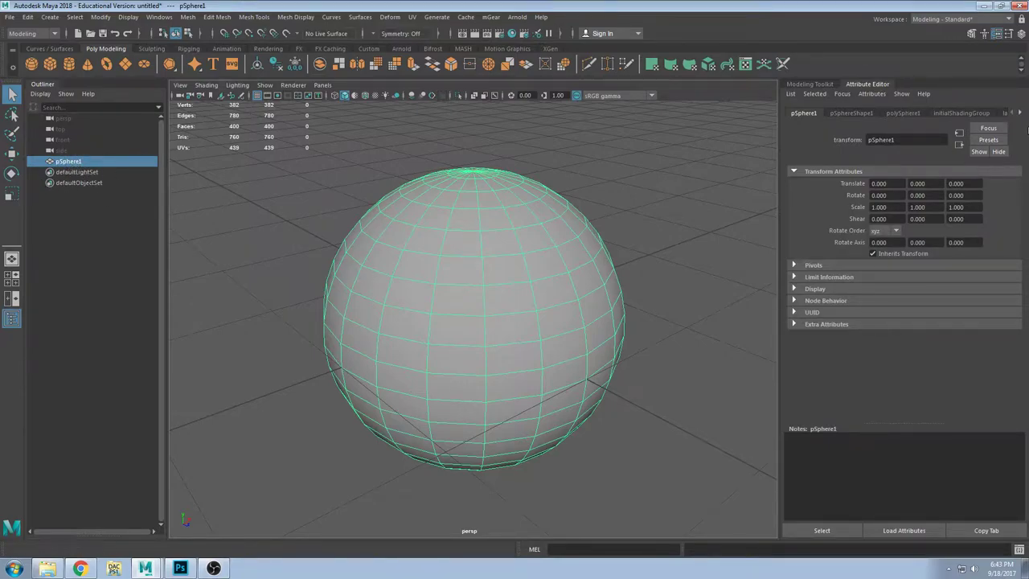
pyautogui.click(857, 114)
pyautogui.click(811, 114)
pyautogui.click(849, 114)
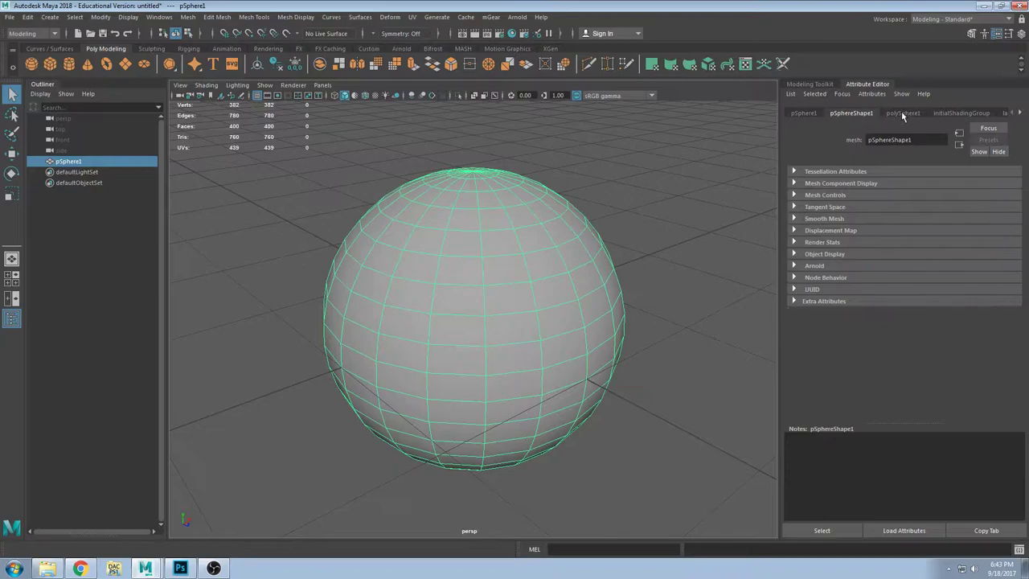
pyautogui.click(905, 114)
pyautogui.click(814, 113)
pyautogui.click(852, 114)
pyautogui.click(908, 117)
pyautogui.click(851, 114)
pyautogui.click(957, 114)
pyautogui.click(804, 114)
pyautogui.click(851, 115)
pyautogui.click(904, 115)
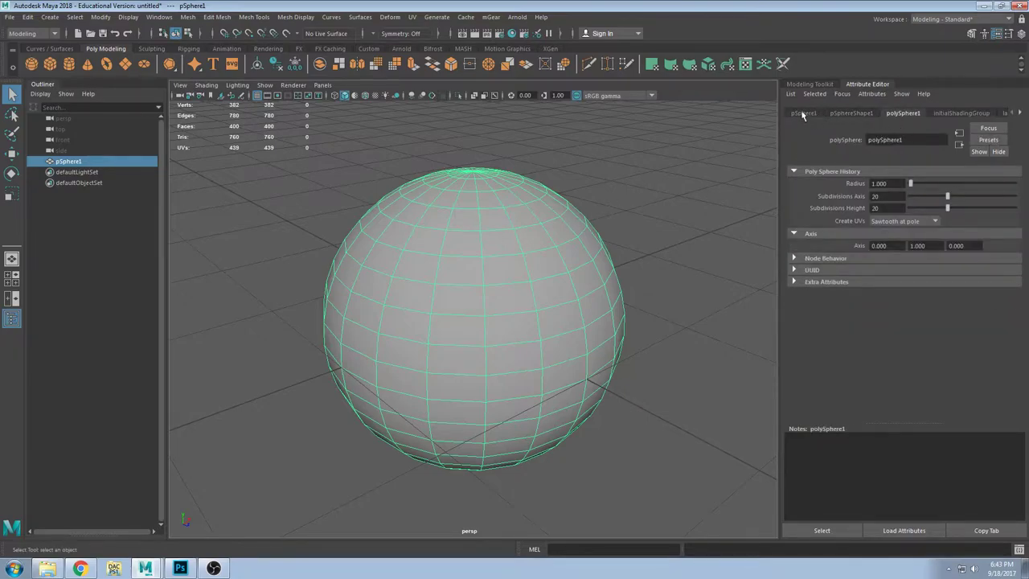
pyautogui.click(803, 114)
pyautogui.click(868, 114)
pyautogui.click(907, 114)
pyautogui.click(959, 114)
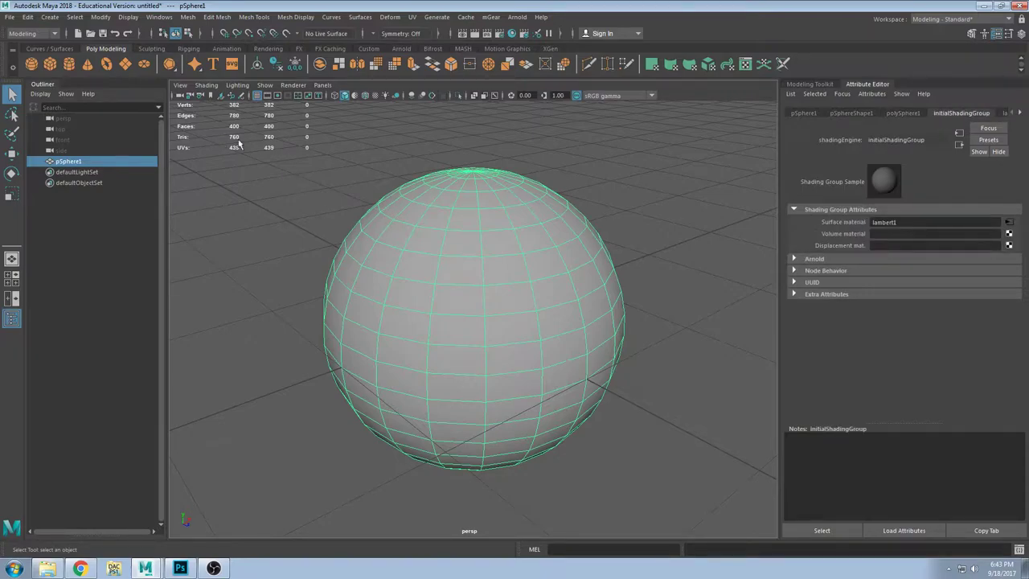
# Step: Rename the sphere as Apple_01 in the Outliner and view its transform and shape nodes in the Attribute Editor
pyautogui.keyDown('alt'); pyautogui.moveTo(590, 202); pyautogui.dragTo(610, 219); pyautogui.keyUp('alt')
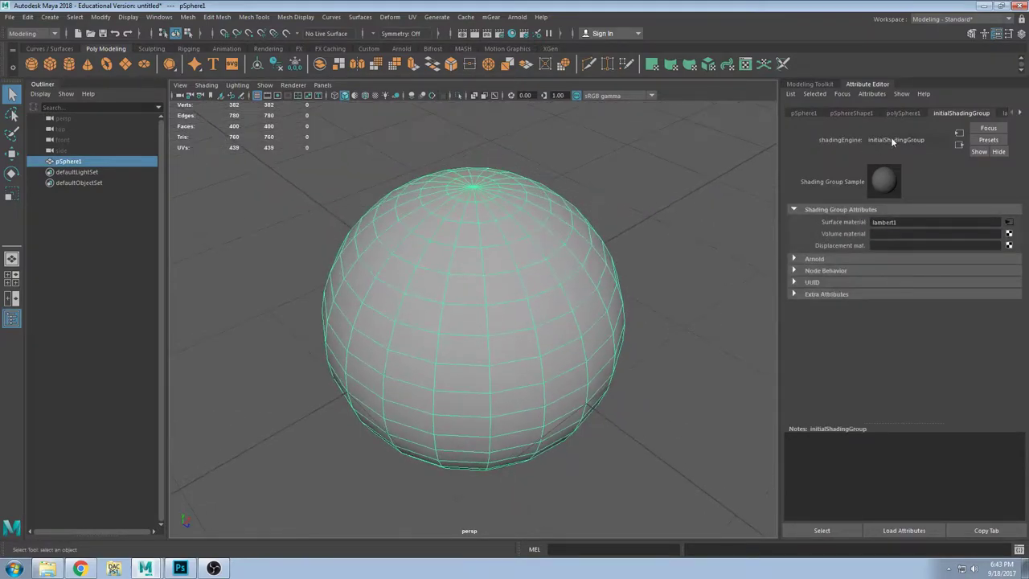
pyautogui.doubleClick(67, 161)
pyautogui.write('a')
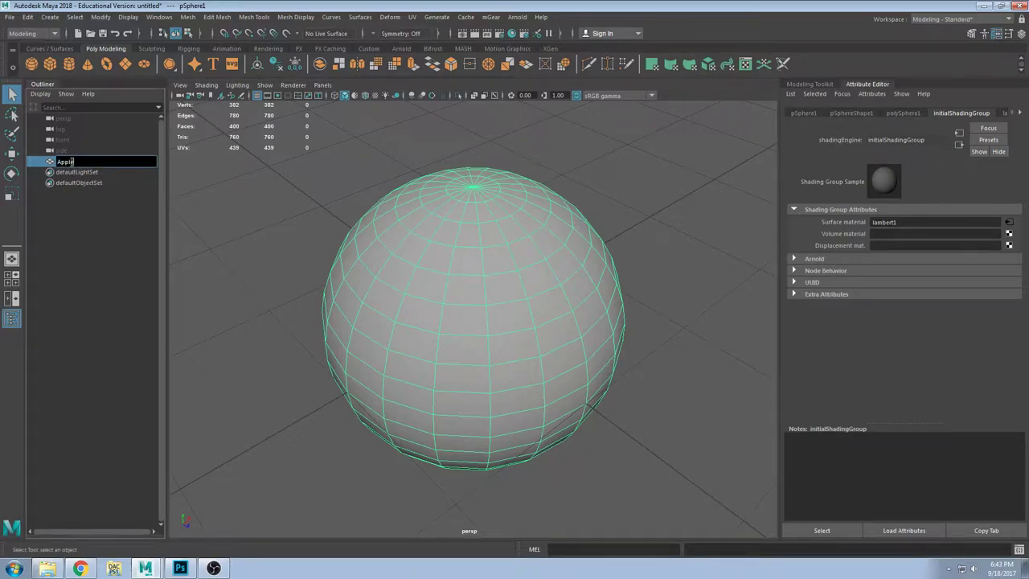
pyautogui.write('pple_01')
pyautogui.press('Return')
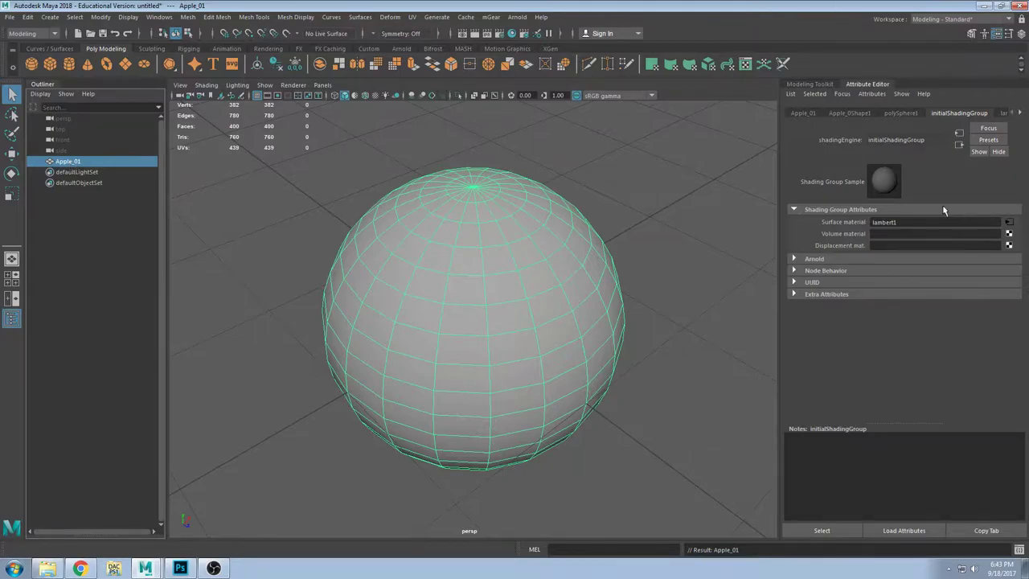
pyautogui.click(802, 113)
pyautogui.click(851, 113)
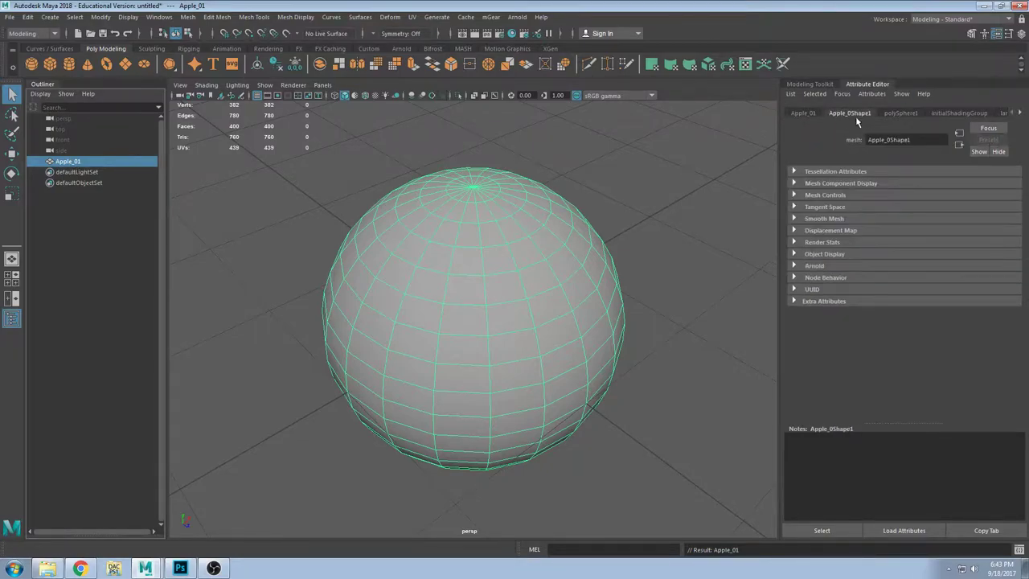
# Step: Compare the transform, shape and polySphere history attributes of Apple_01 in the Attribute Editor
pyautogui.click(800, 116)
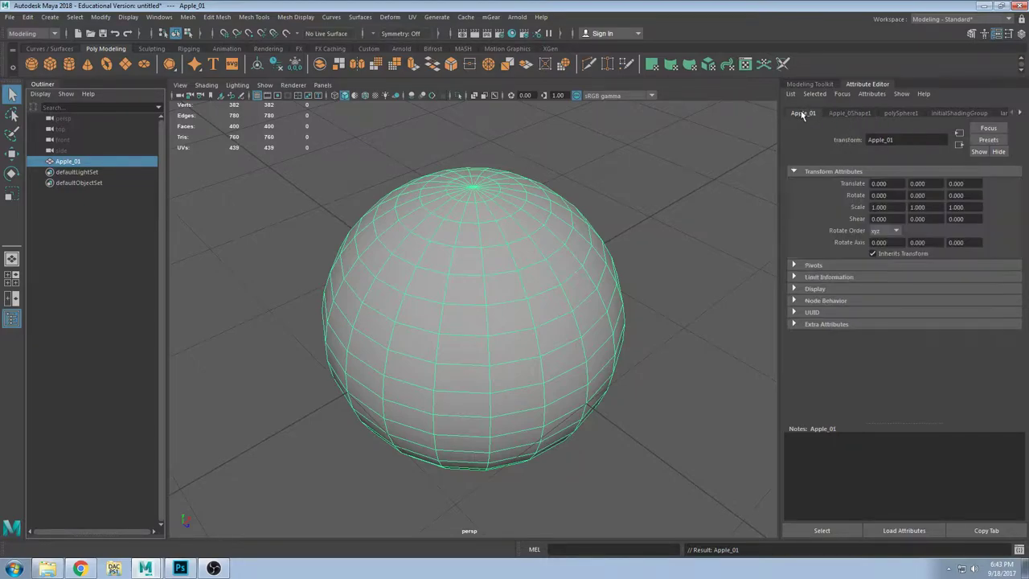
pyautogui.click(901, 113)
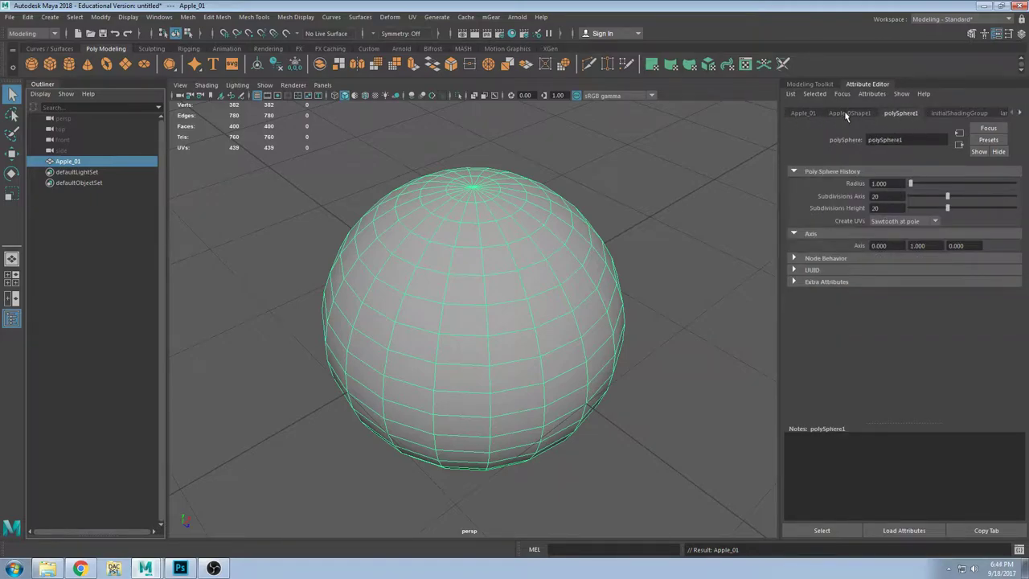
pyautogui.click(848, 114)
pyautogui.click(915, 118)
pyautogui.click(799, 115)
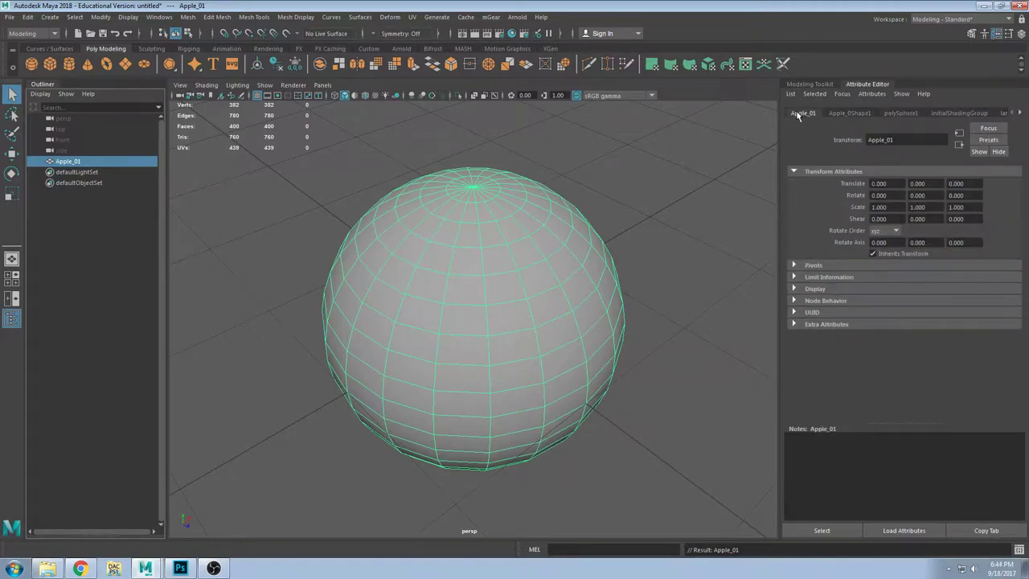
# Step: Reselect Apple_01 through the Outliner and examine the sphere from several angles and distances in the perspective view
pyautogui.click(253, 206)
pyautogui.click(60, 162)
pyautogui.keyDown('alt'); pyautogui.moveTo(322, 402); pyautogui.dragTo(450, 273); pyautogui.keyUp('alt')
pyautogui.scroll(-4, 447, 288)
pyautogui.scroll(4, 446, 288)
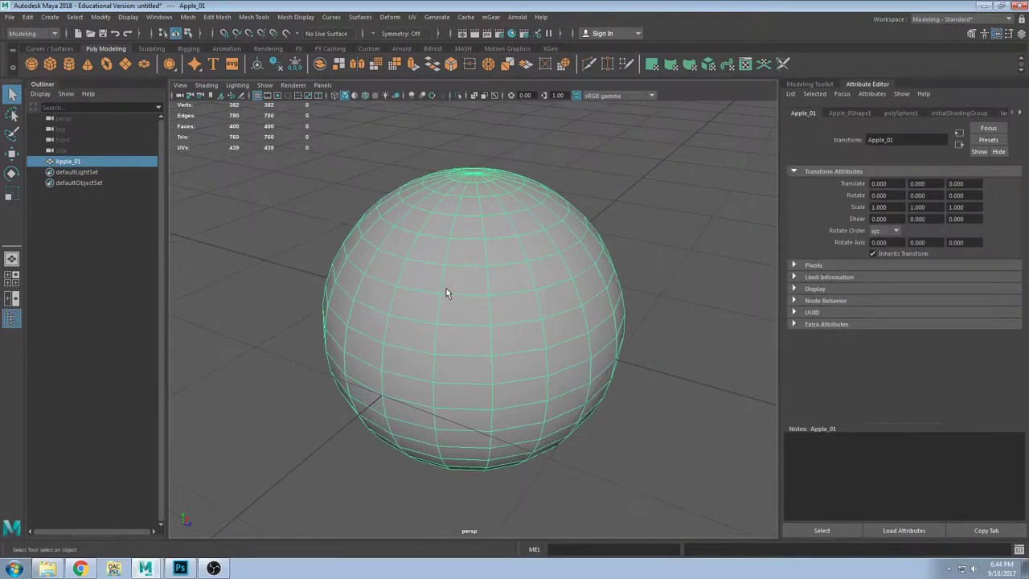
pyautogui.scroll(-3, 465, 299)
pyautogui.scroll(3, 465, 299)
pyautogui.scroll(-3, 465, 299)
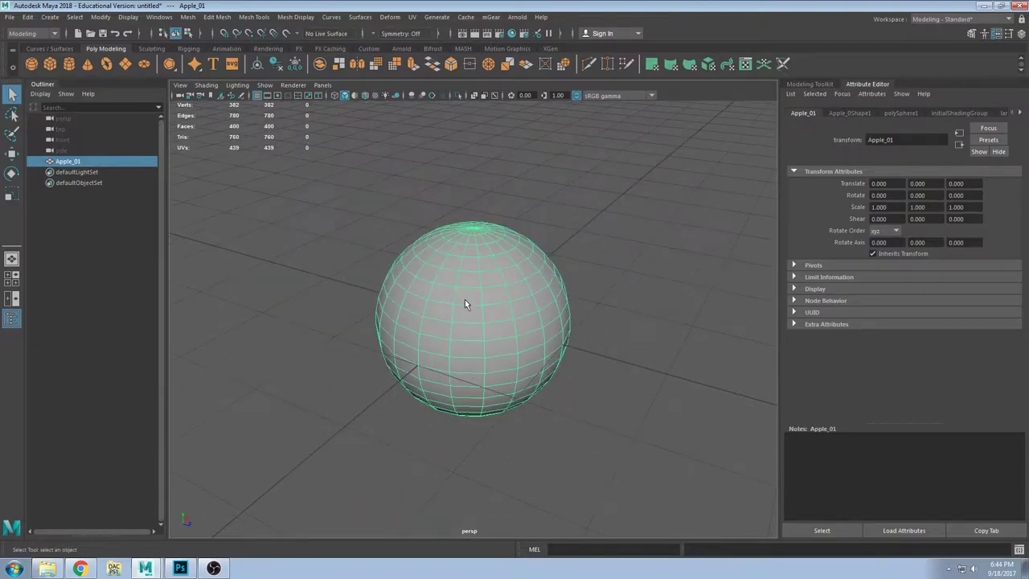
pyautogui.moveTo(465, 300)
pyautogui.keyDown('alt'); pyautogui.mouseDown()
pyautogui.moveTo(467, 309)
pyautogui.moveTo(463, 265)
pyautogui.moveTo(455, 290)
pyautogui.mouseUp(); pyautogui.keyUp('alt')
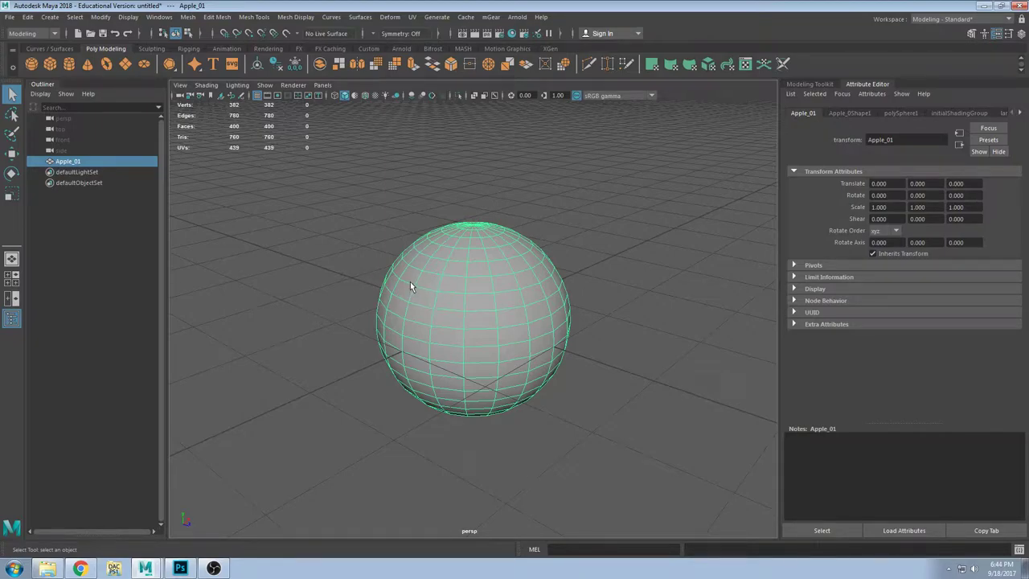
pyautogui.scroll(-1, 488, 286)
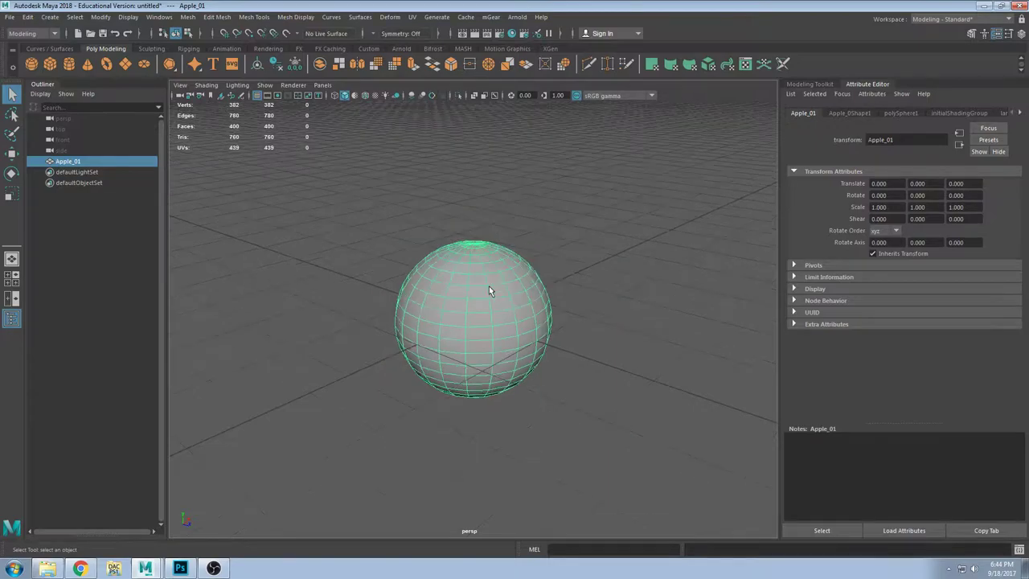
pyautogui.keyDown('alt'); pyautogui.moveTo(488, 287); pyautogui.dragTo(474, 310); pyautogui.keyUp('alt')
pyautogui.scroll(4, 475, 312)
pyautogui.keyDown('alt'); pyautogui.moveTo(342, 306); pyautogui.dragTo(326, 233); pyautogui.keyUp('alt')
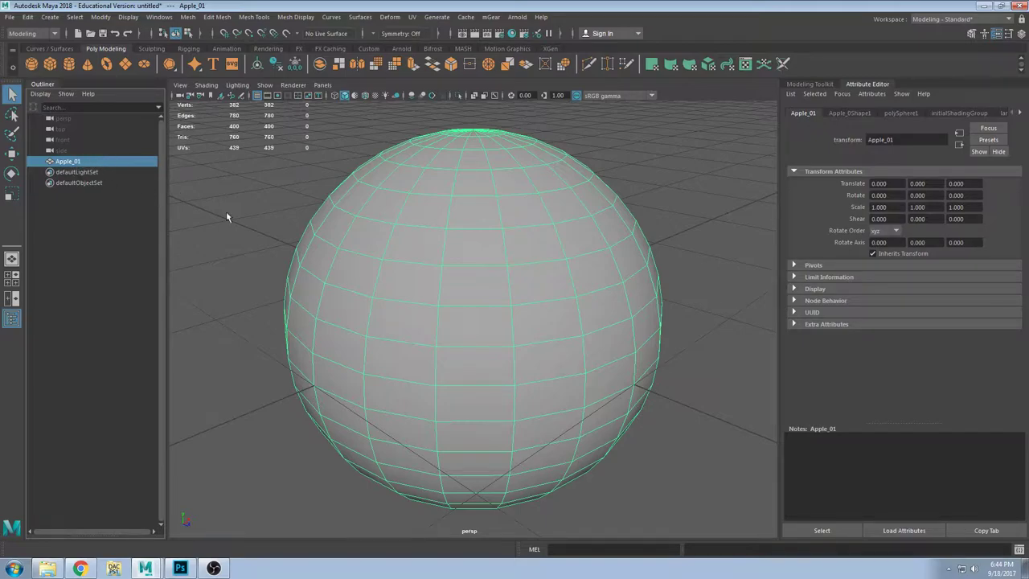
pyautogui.keyDown('alt'); pyautogui.moveTo(641, 244); pyautogui.dragTo(456, 268); pyautogui.keyUp('alt')
pyautogui.scroll(-3, 497, 266)
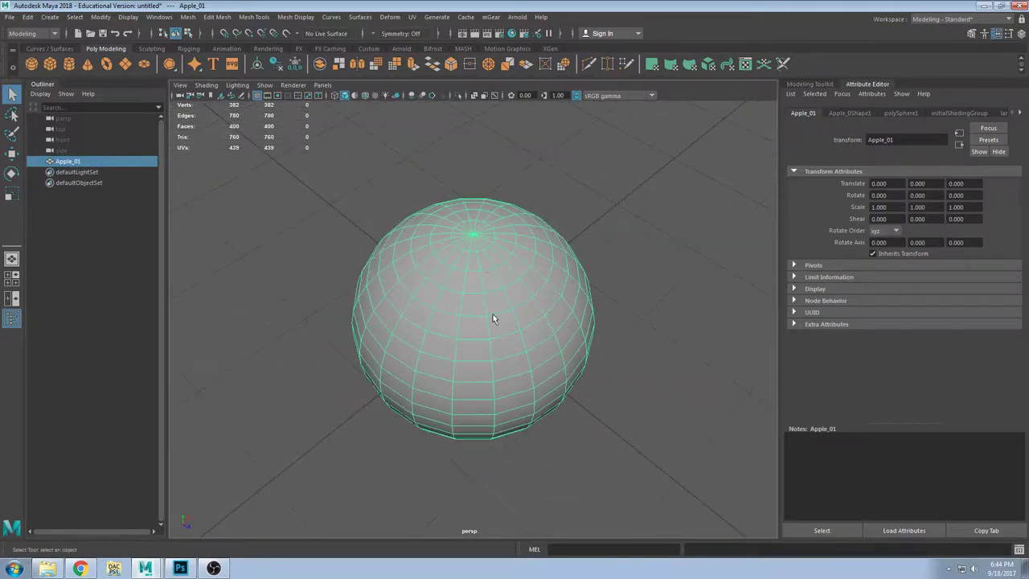
# Step: Switch to the four-view layout, briefly hiding and restoring the surrounding interface panels
pyautogui.hotkey('ctrl', 'space')
pyautogui.press('space')
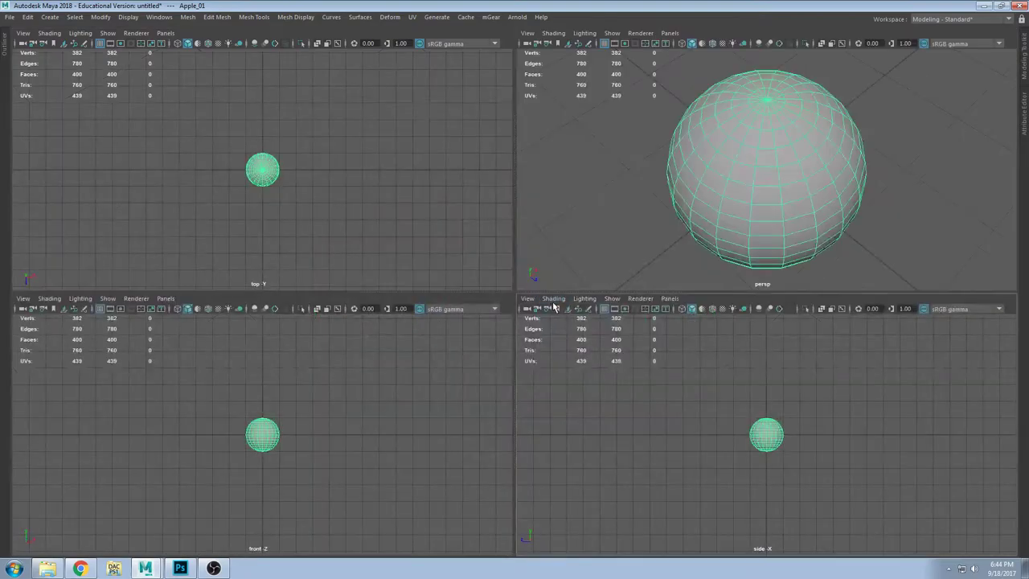
pyautogui.hotkey('ctrl', 'space')
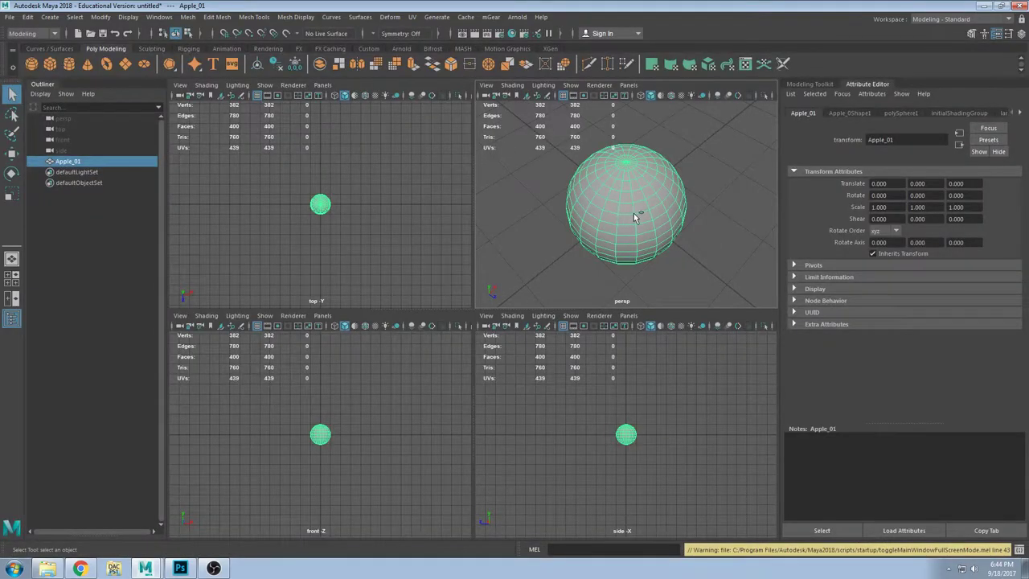
# Step: Duplicate Apple_01 and move the duplicate Apple_02 about 5.57 units along the X axis
pyautogui.hotkey('ctrl', 'd')
pyautogui.click(78, 162)
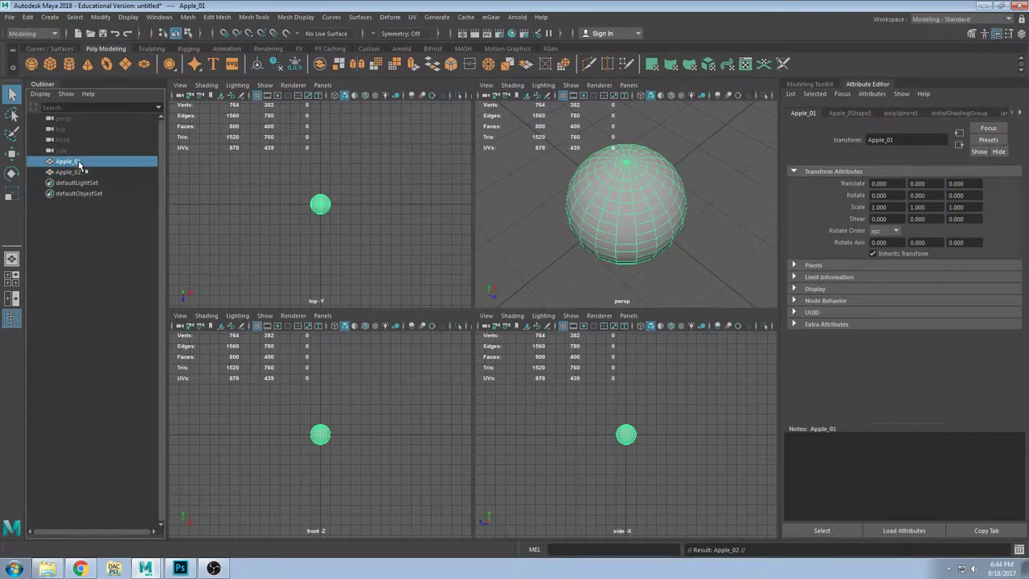
pyautogui.click(74, 172)
pyautogui.scroll(-5, 651, 209)
pyautogui.press('f')
pyautogui.press('w')
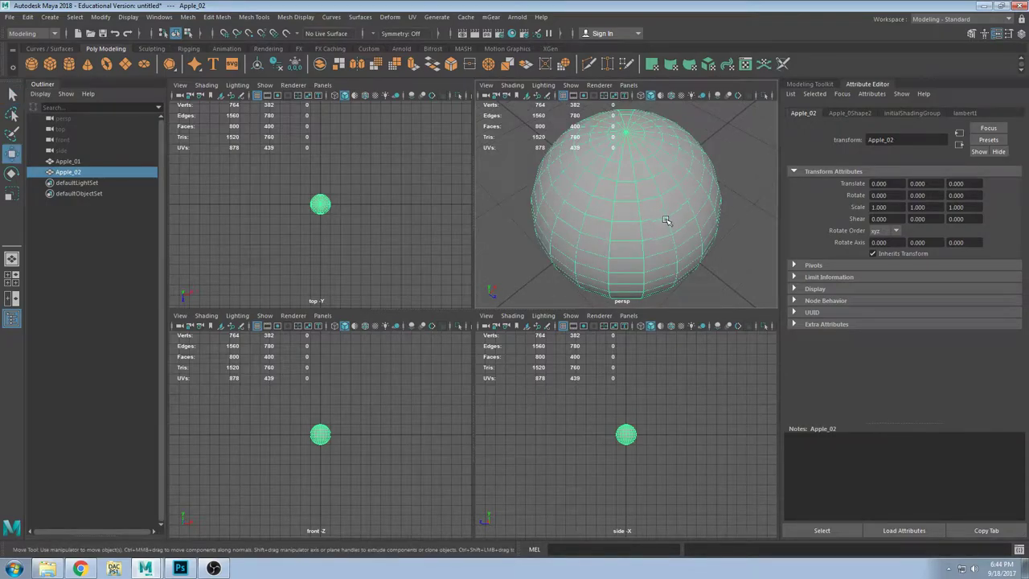
pyautogui.keyDown('alt'); pyautogui.moveTo(666, 219); pyautogui.dragTo(560, 253, button='right'); pyautogui.keyUp('alt')
pyautogui.moveTo(653, 187); pyautogui.dragTo(714, 143)
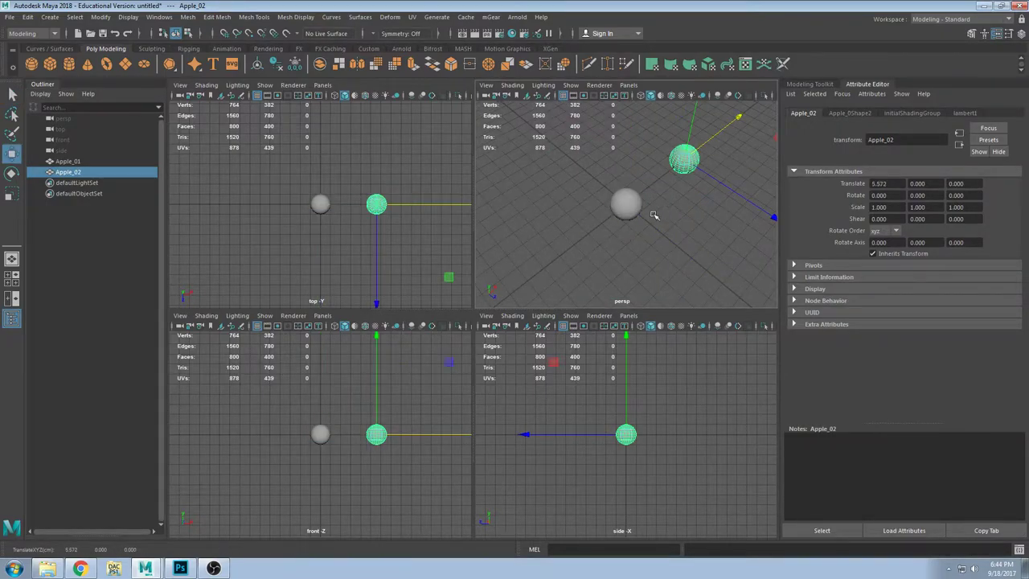
# Step: Select the original sphere Apple_01 and enlarge the perspective view to a single viewport
pyautogui.click(630, 206)
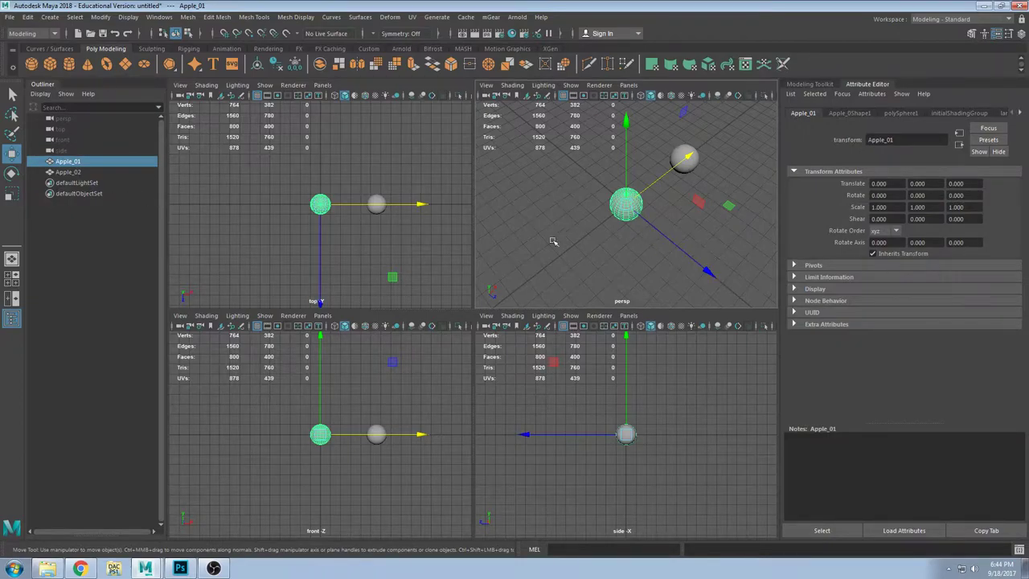
pyautogui.click(655, 214)
pyautogui.click(641, 206)
pyautogui.keyDown('alt'); pyautogui.moveTo(701, 225); pyautogui.dragTo(646, 213); pyautogui.keyUp('alt')
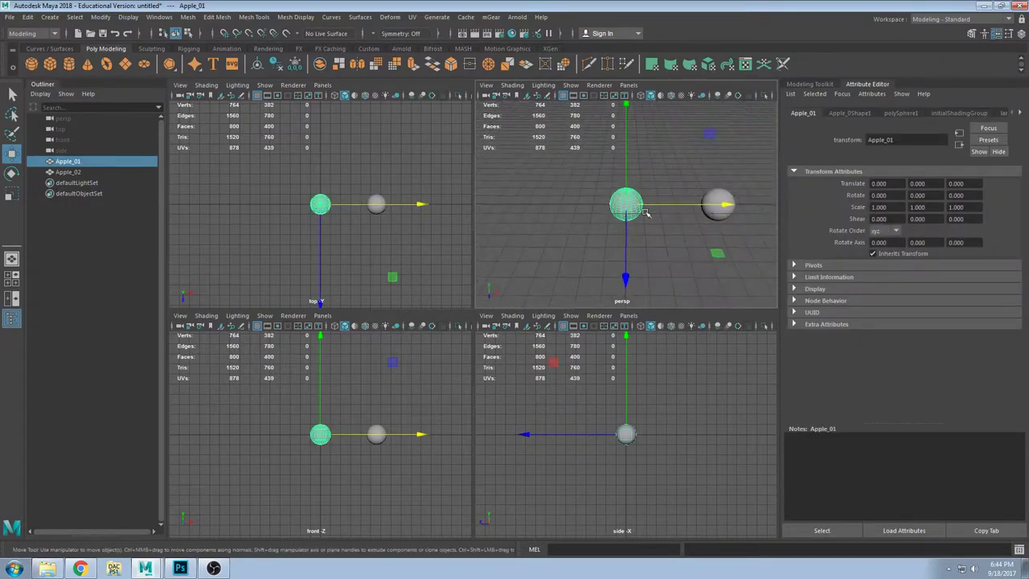
pyautogui.press('space')
pyautogui.scroll(2, 627, 359)
# Step: Move Apple_02 along the X axis closer to Apple_01, to a Translate X of about 2.2
pyautogui.click(750, 317)
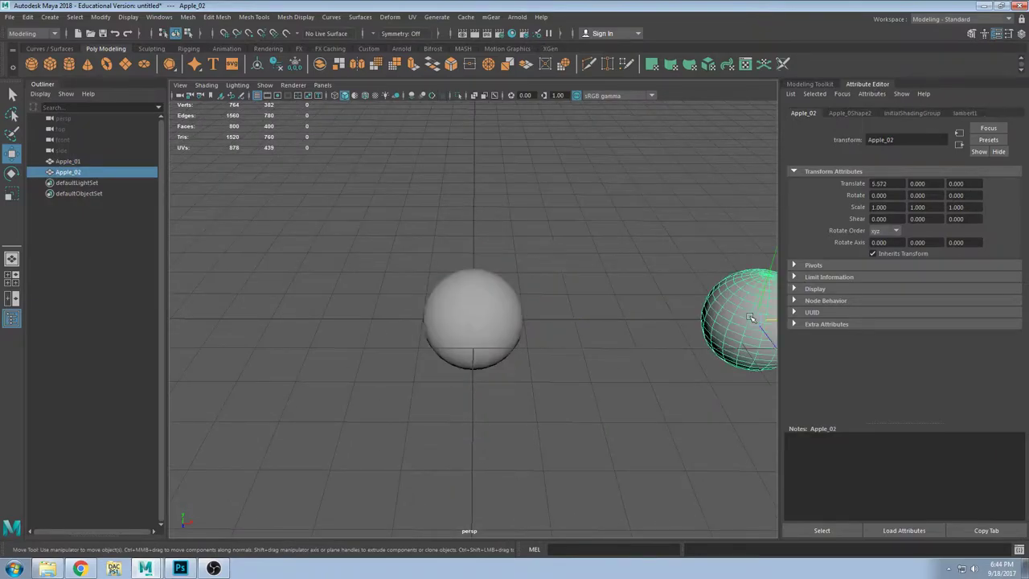
pyautogui.keyDown('alt'); pyautogui.moveTo(731, 320); pyautogui.dragTo(599, 334, button='middle'); pyautogui.keyUp('alt')
pyautogui.moveTo(647, 335); pyautogui.dragTo(475, 333)
pyautogui.moveTo(438, 266)
pyautogui.keyDown('alt'); pyautogui.mouseDown()
pyautogui.moveTo(413, 285)
pyautogui.moveTo(427, 278)
pyautogui.mouseUp(); pyautogui.keyUp('alt')
pyautogui.keyDown('alt'); pyautogui.moveTo(427, 278); pyautogui.dragTo(526, 228, button='middle'); pyautogui.keyUp('alt')
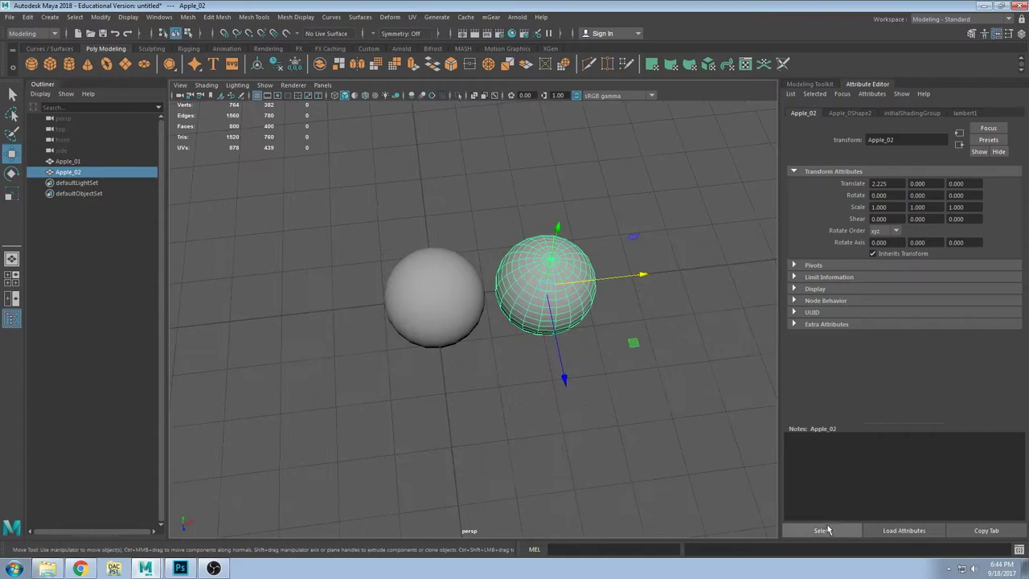
# Step: Open the Channel Box / Layer Editor as a floating window and set Apple_02's Translate X to 2.3
pyautogui.click(1023, 38)
pyautogui.moveTo(849, 40); pyautogui.dragTo(739, 57)
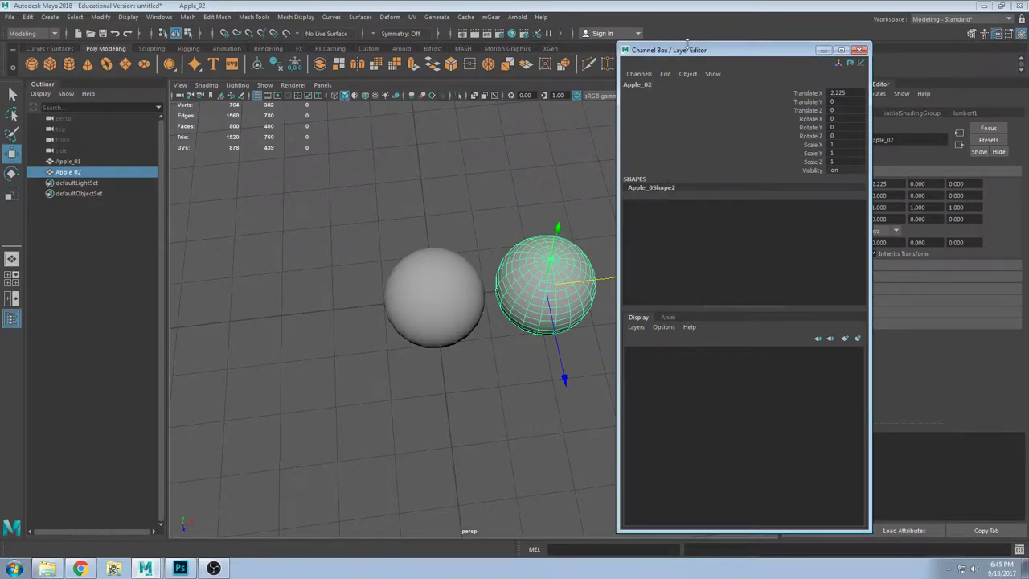
pyautogui.moveTo(688, 43); pyautogui.dragTo(698, 49)
pyautogui.doubleClick(847, 90)
pyautogui.write('2.3')
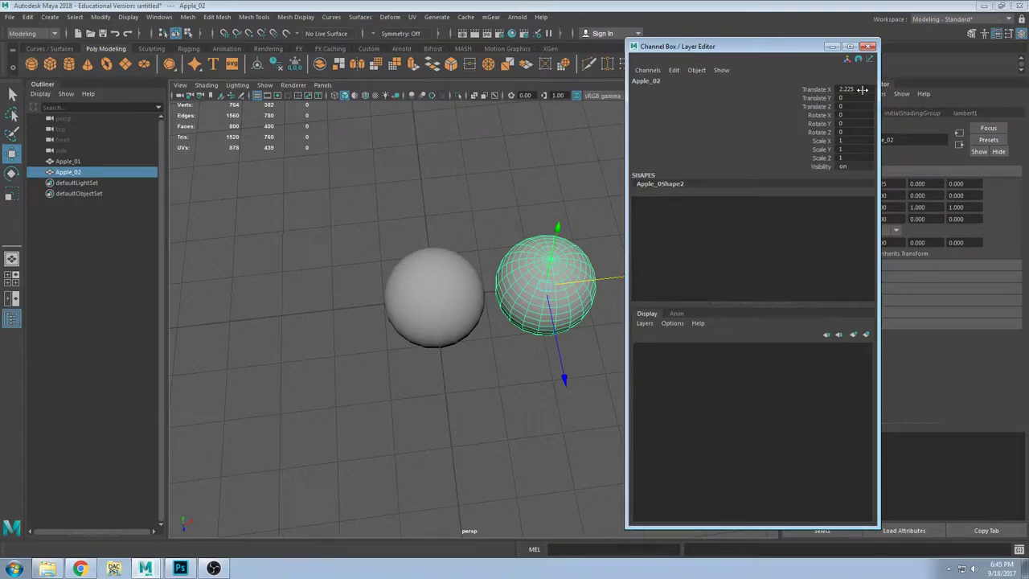
pyautogui.press('Return')
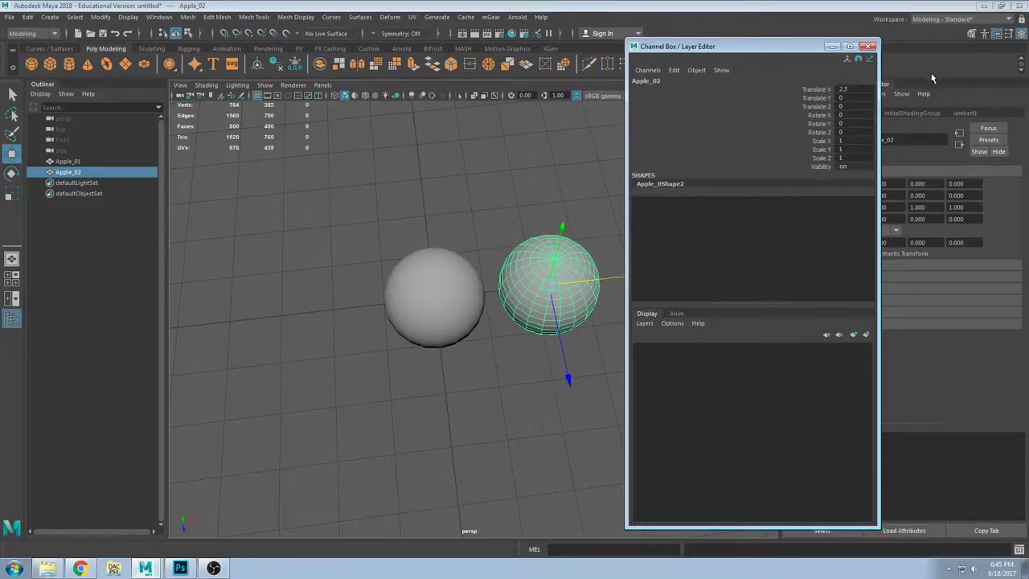
# Step: Raise Apple_02's X translation to 2.39 in the Attribute Editor, and collapse and reopen that editor
pyautogui.moveTo(784, 50); pyautogui.dragTo(632, 58)
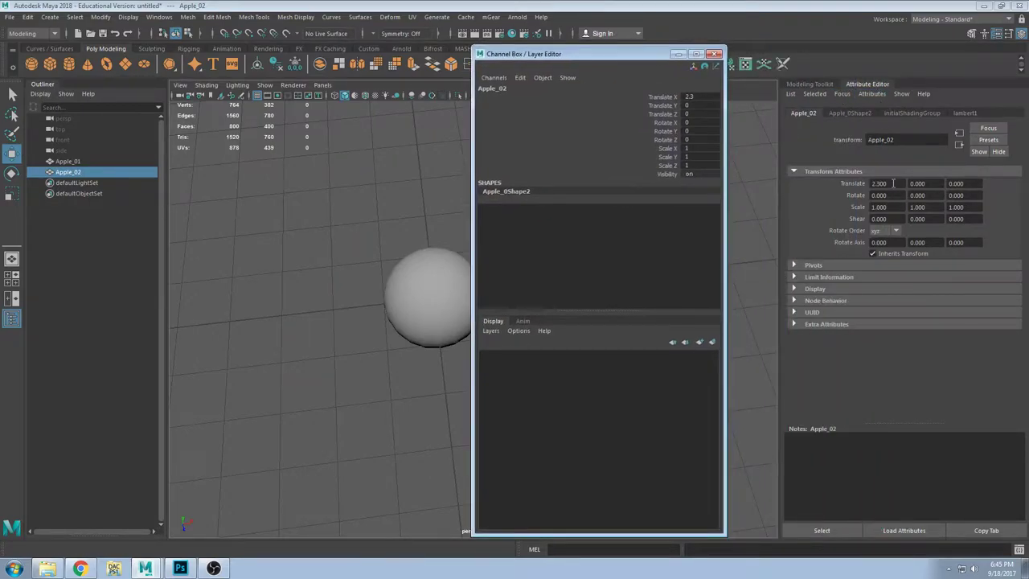
pyautogui.keyDown('ctrl'); pyautogui.moveTo(894, 184); pyautogui.dragTo(909, 184); pyautogui.keyUp('ctrl')
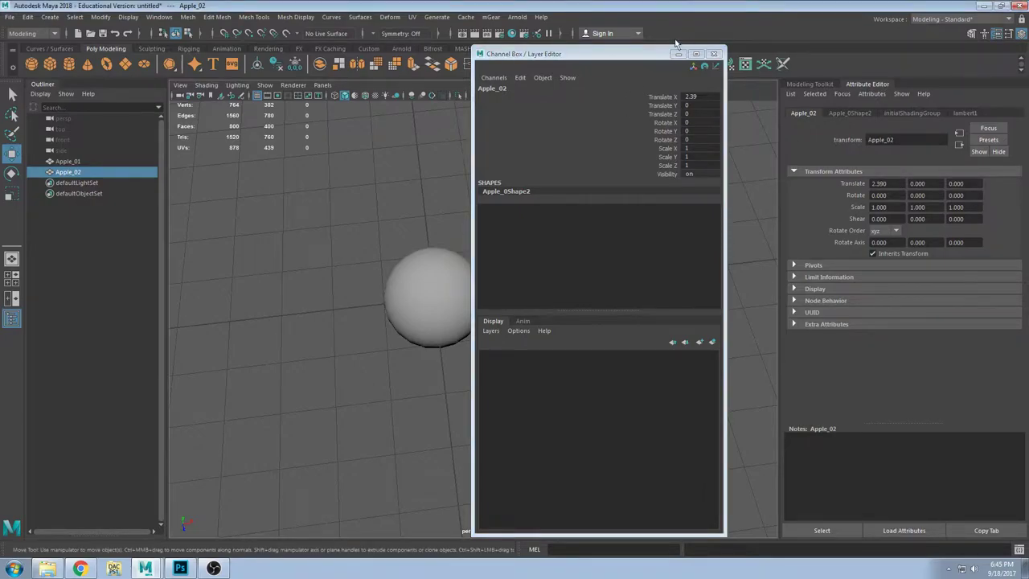
pyautogui.click(866, 84)
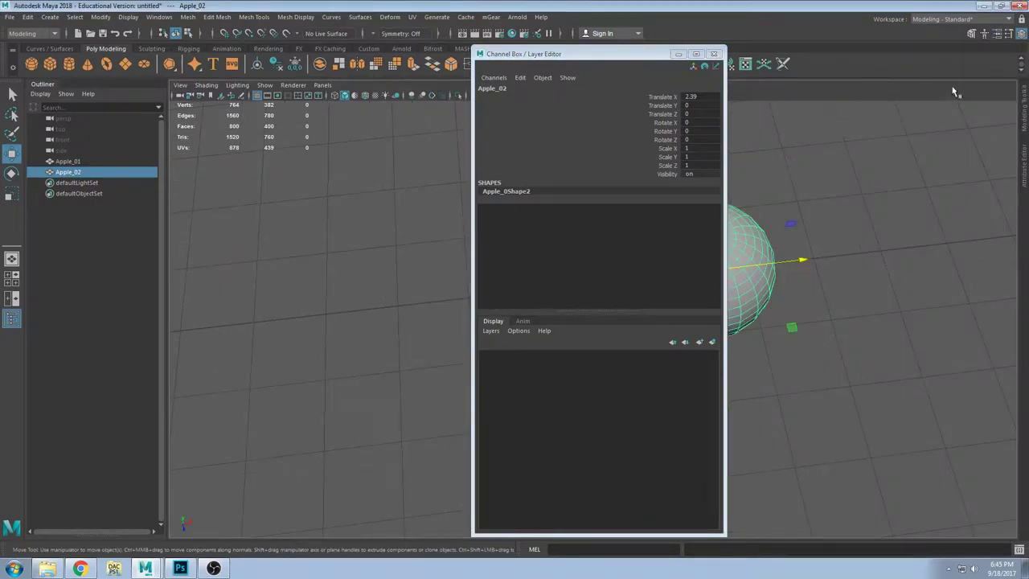
pyautogui.click(1024, 167)
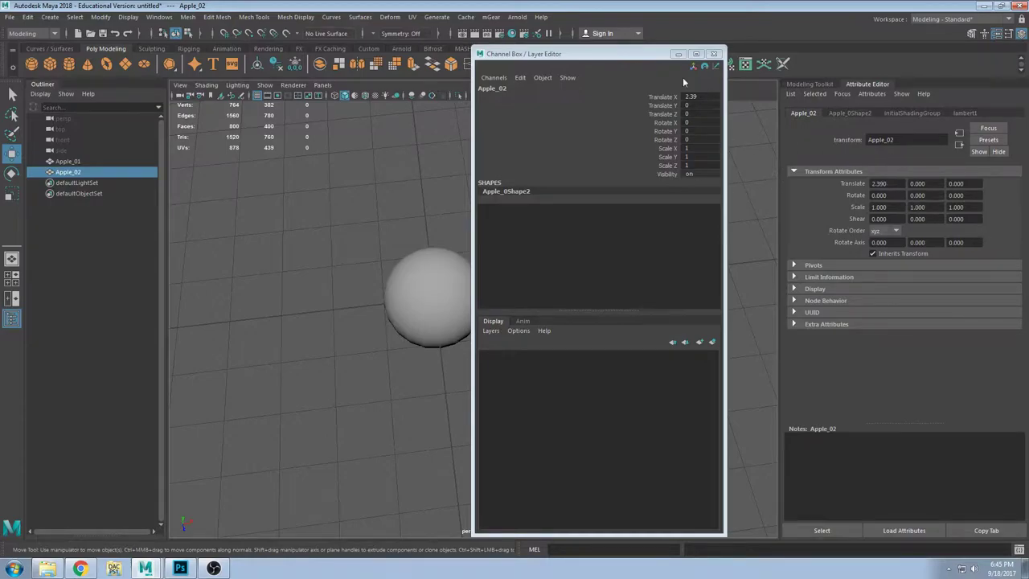
# Step: Reposition the floating Channel Box beside the spheres and create three empty display layers
pyautogui.moveTo(650, 54); pyautogui.dragTo(800, 89)
pyautogui.moveTo(735, 88); pyautogui.dragTo(705, 41)
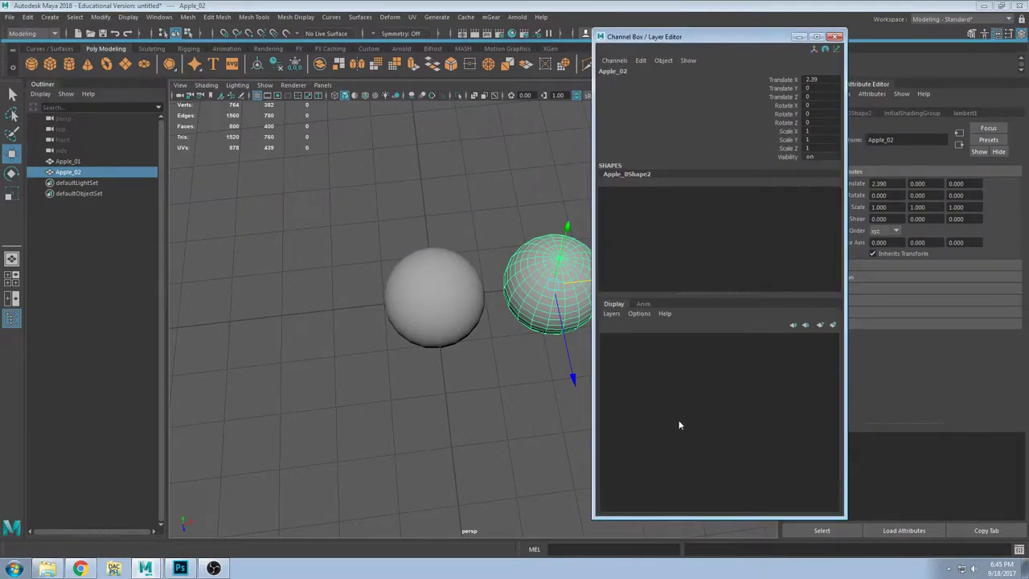
pyautogui.click(821, 325)
pyautogui.click(821, 325)
pyautogui.click(821, 325)
# Step: Add the selected sphere Apple_02 to the display layer layer1
pyautogui.click(678, 361)
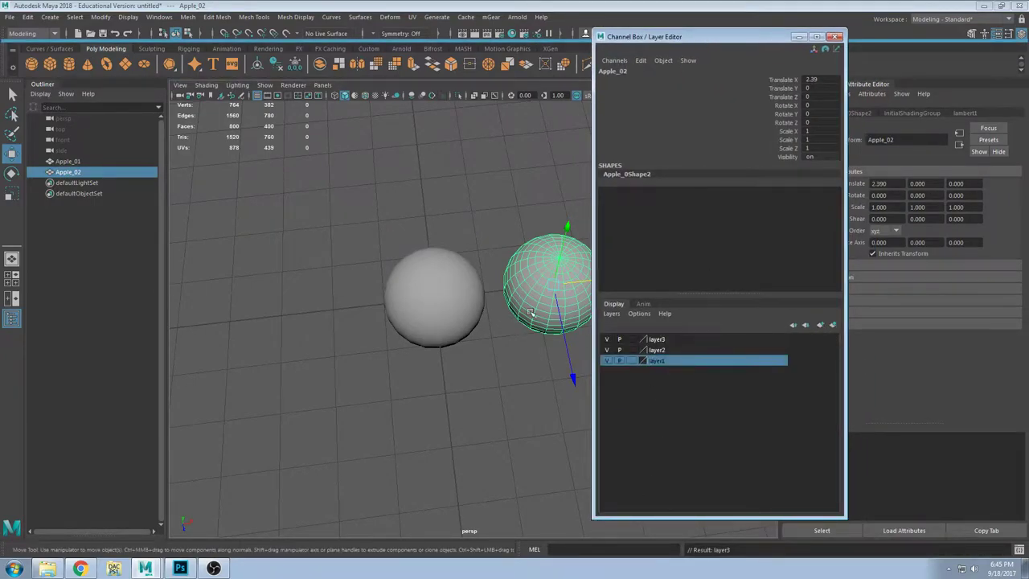
pyautogui.rightClick(700, 362)
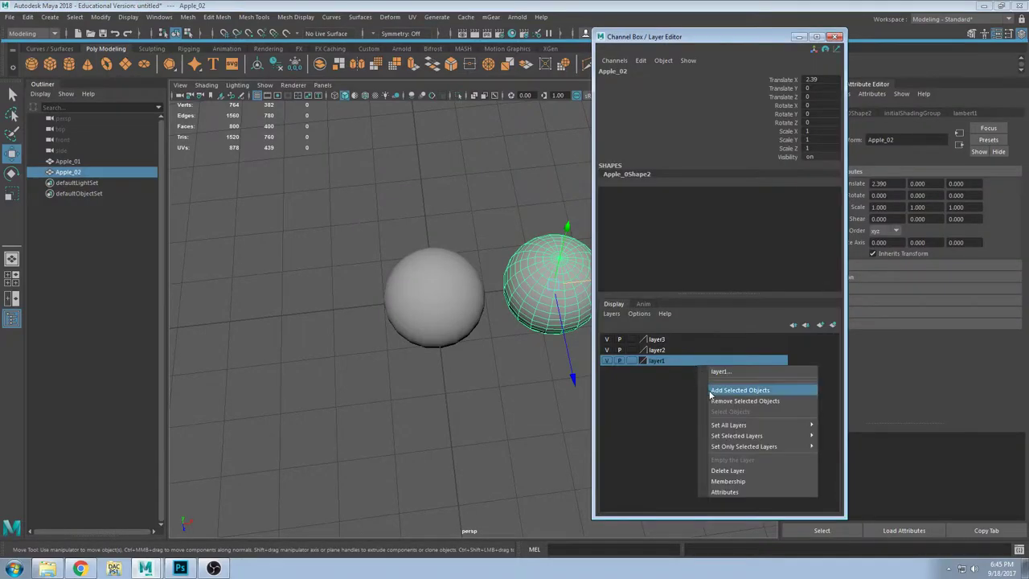
pyautogui.click(711, 392)
# Step: Select the sphere Apple_01 and add it to the display layer layer2
pyautogui.click(430, 295)
pyautogui.click(674, 351)
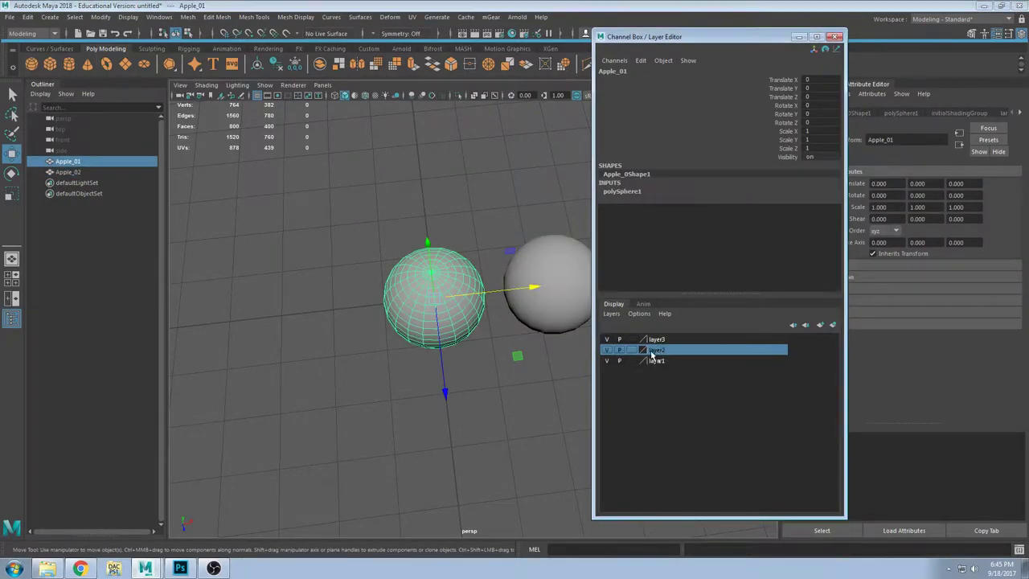
pyautogui.rightClick(666, 352)
pyautogui.click(708, 378)
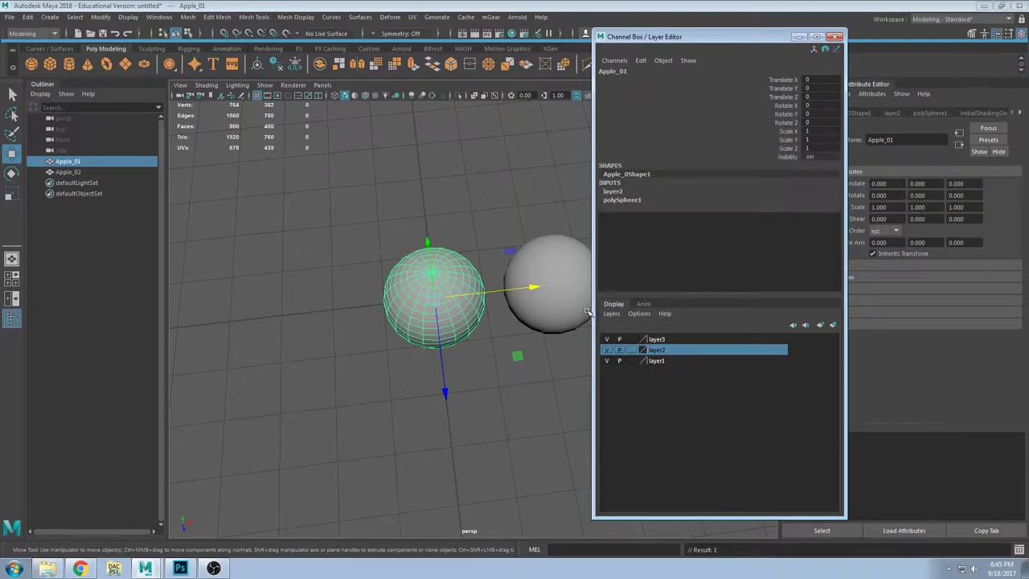
# Step: Try to rename the display layer layer1 as Apple_01 in its layer settings
pyautogui.click(655, 361)
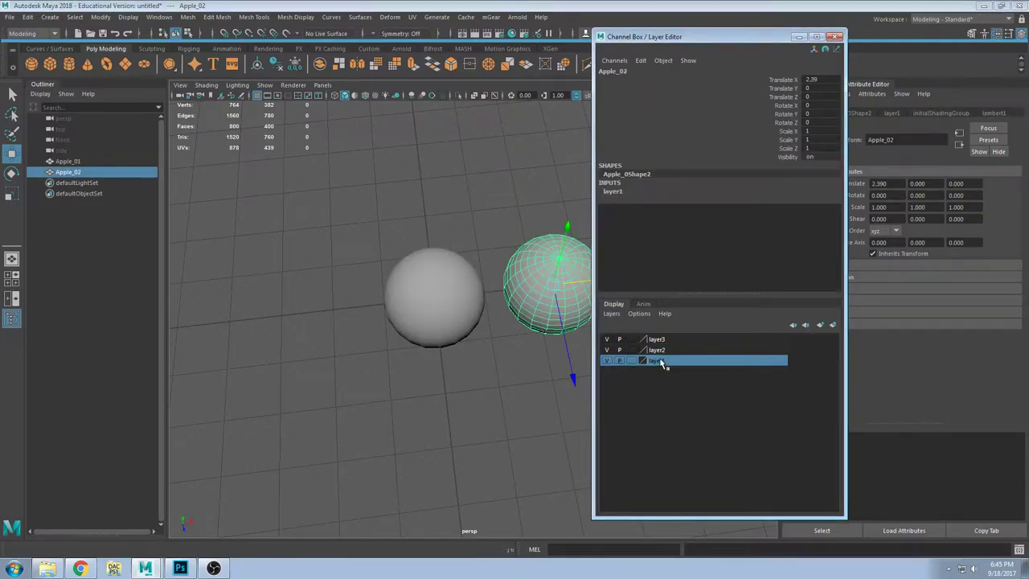
pyautogui.doubleClick(660, 362)
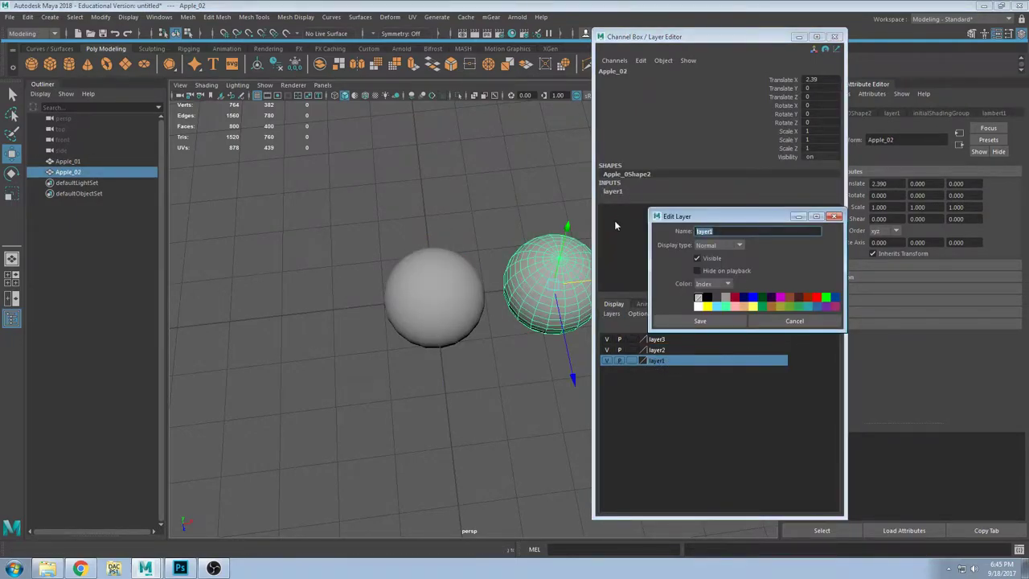
pyautogui.write('aPP')
pyautogui.press('BackSpace')
pyautogui.press('BackSpace')
pyautogui.press('BackSpace')
pyautogui.write('Apple_01')
# Step: Try to rename the display layer layer2 as Apple_02, then close its settings without saving
pyautogui.doubleClick(653, 353)
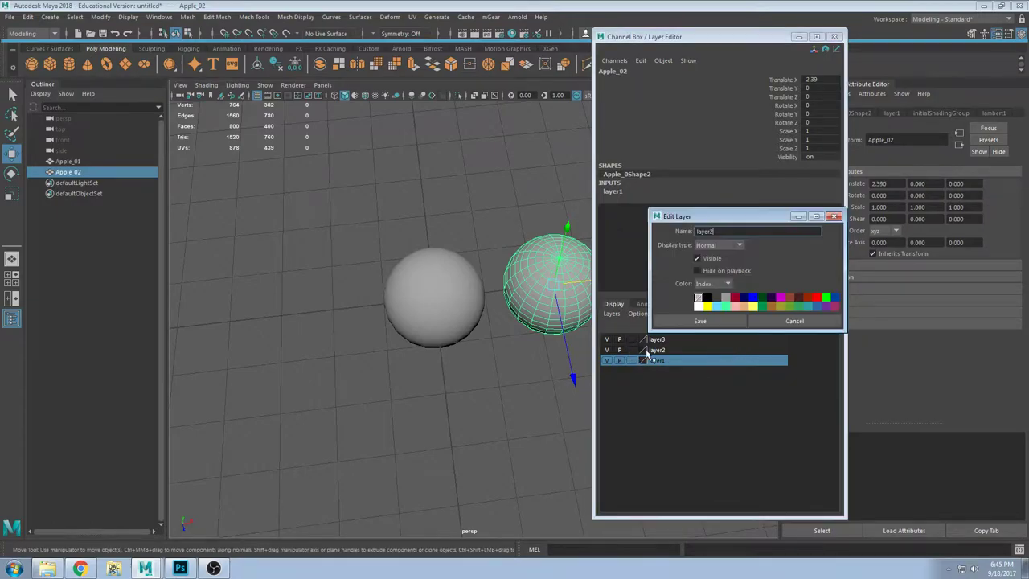
pyautogui.doubleClick(718, 231)
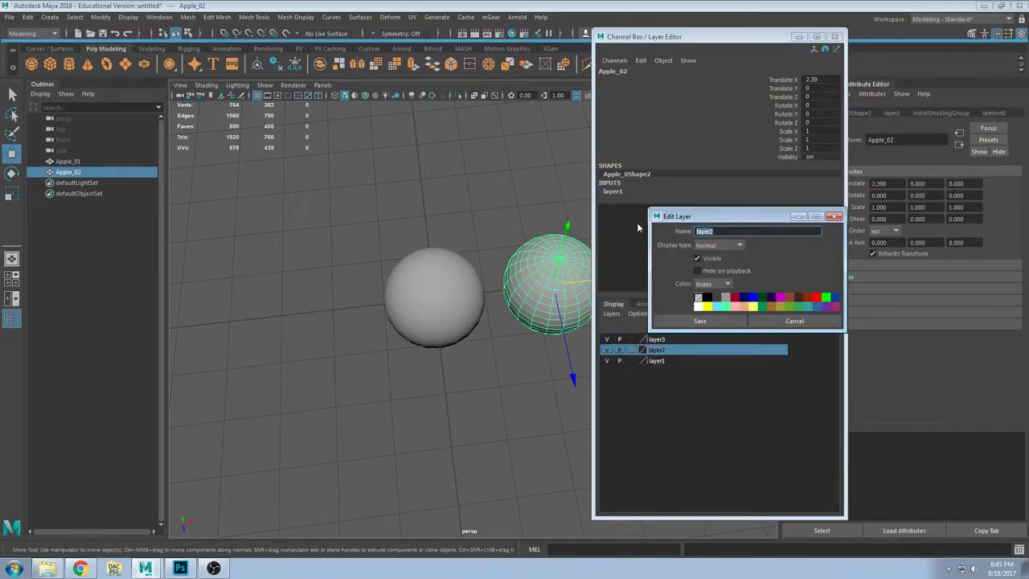
pyautogui.write('Apple_02')
pyautogui.press('Return')
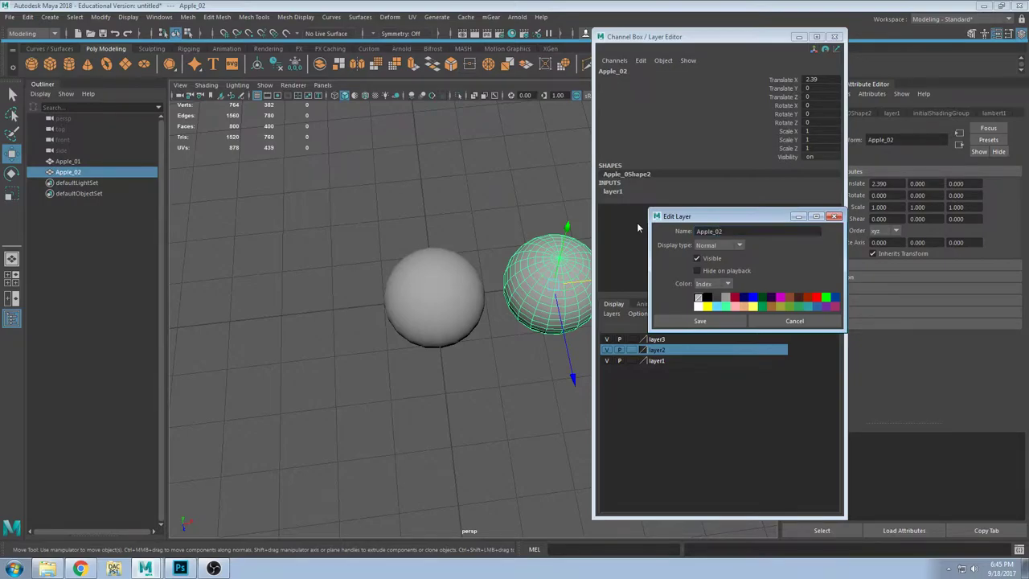
pyautogui.click(836, 217)
# Step: Hide and show the display layers layer2 and layer1 to compare which sphere each one controls
pyautogui.click(608, 350)
pyautogui.click(607, 361)
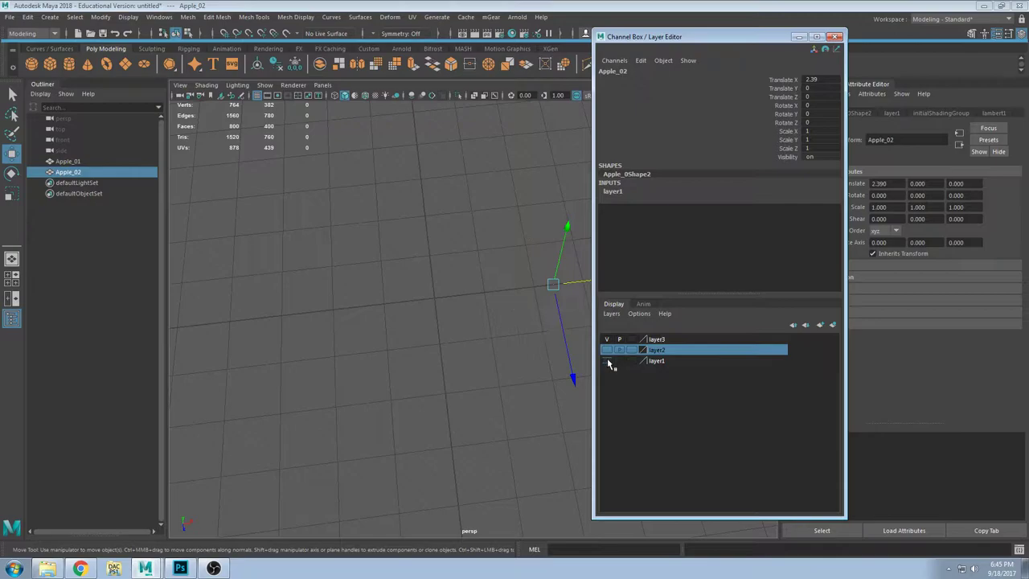
pyautogui.click(607, 361)
pyautogui.click(608, 351)
pyautogui.click(607, 351)
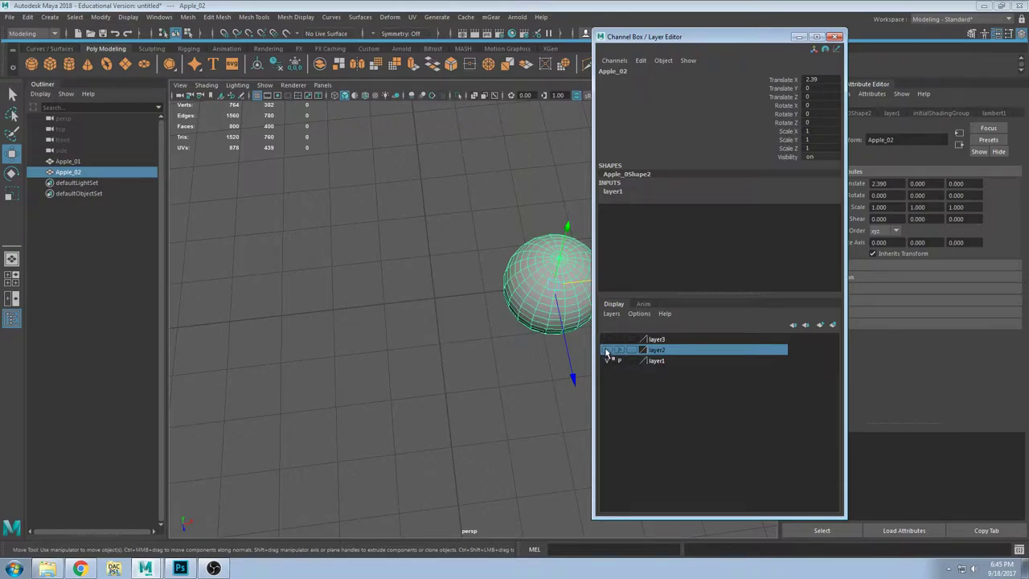
pyautogui.click(607, 351)
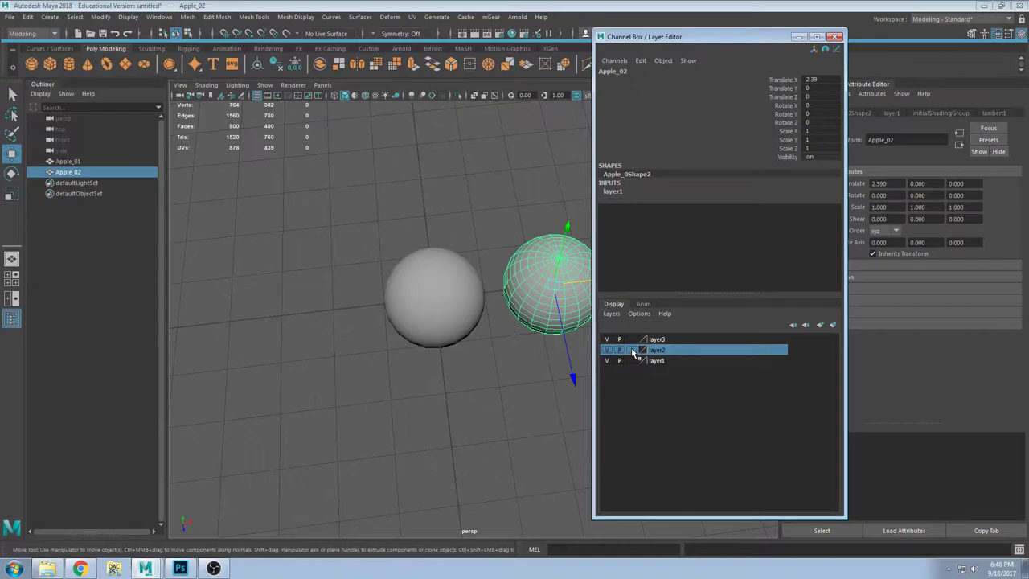
# Step: Set the display layer layer2 to Template and try to select its wireframe sphere in the viewport
pyautogui.keyDown('alt'); pyautogui.moveTo(532, 310); pyautogui.dragTo(512, 265); pyautogui.keyUp('alt')
pyautogui.keyDown('alt'); pyautogui.moveTo(511, 265); pyautogui.dragTo(423, 255, button='middle'); pyautogui.keyUp('alt')
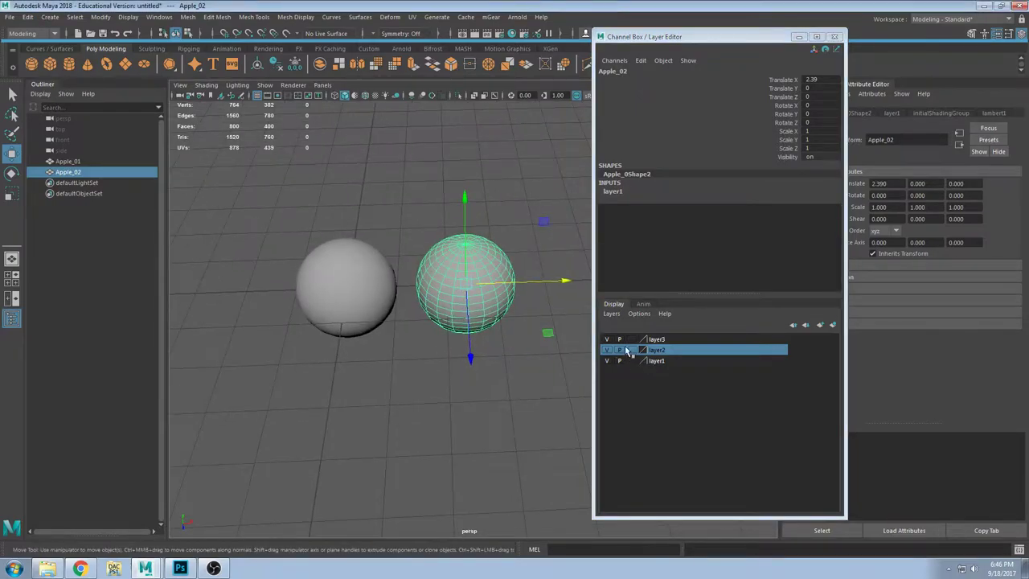
pyautogui.click(631, 350)
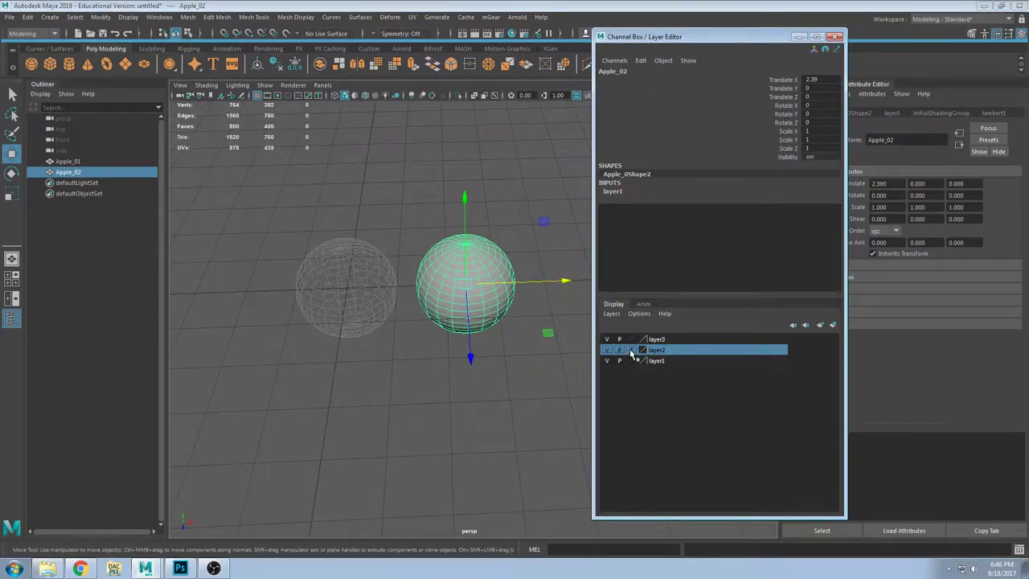
pyautogui.keyDown('alt'); pyautogui.moveTo(354, 301); pyautogui.dragTo(432, 269); pyautogui.keyUp('alt')
pyautogui.scroll(5, 436, 269)
pyautogui.click(433, 233)
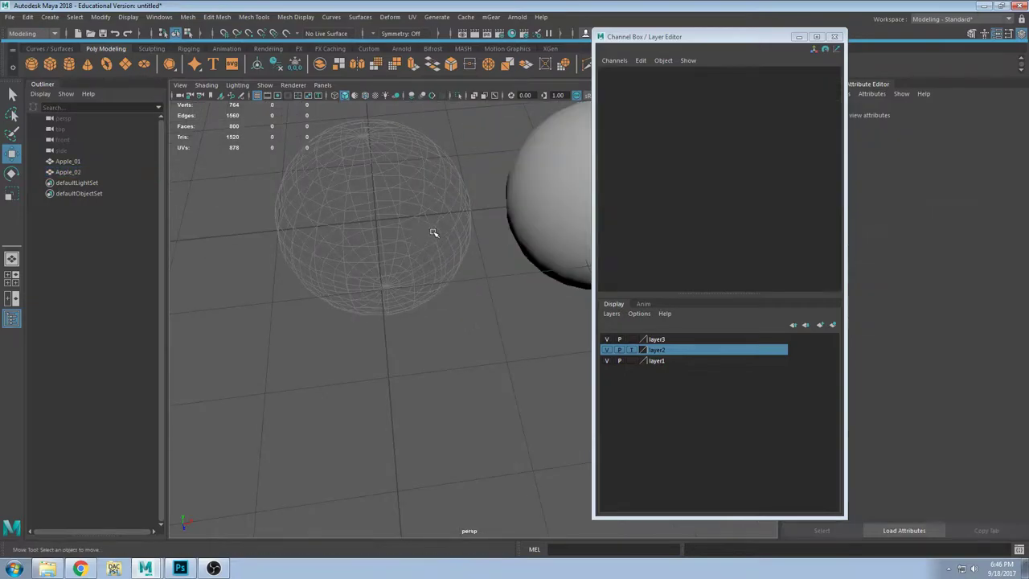
pyautogui.moveTo(275, 195); pyautogui.dragTo(378, 304)
pyautogui.keyDown('alt'); pyautogui.moveTo(340, 223); pyautogui.dragTo(422, 286); pyautogui.keyUp('alt')
# Step: Set the display layer layer2 to Reference and try to marquee-select its shaded sphere
pyautogui.click(631, 349)
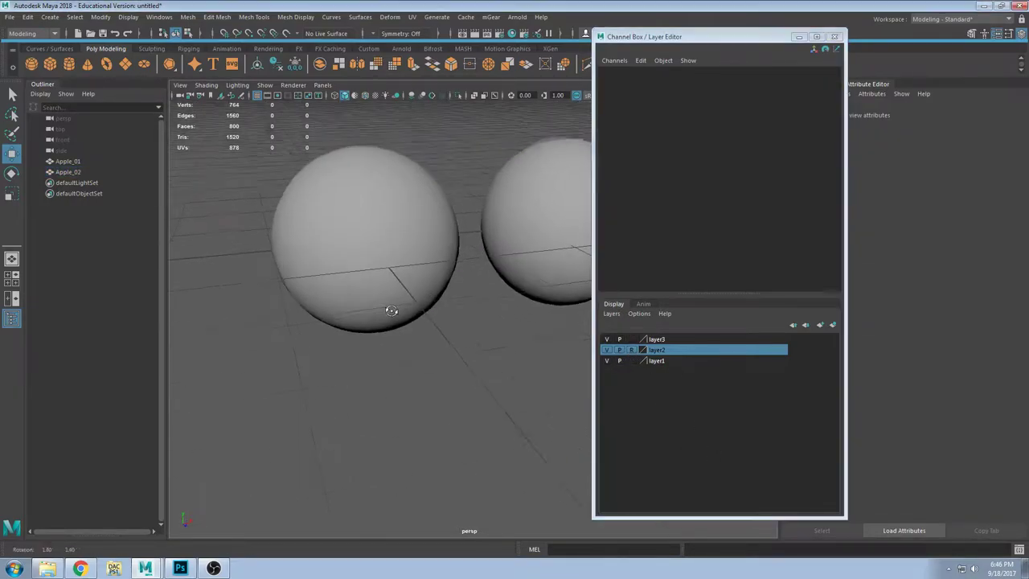
pyautogui.moveTo(295, 160); pyautogui.dragTo(338, 223)
pyautogui.scroll(-3, 430, 293)
pyautogui.keyDown('alt'); pyautogui.moveTo(489, 302); pyautogui.dragTo(307, 378, button='middle'); pyautogui.keyUp('alt')
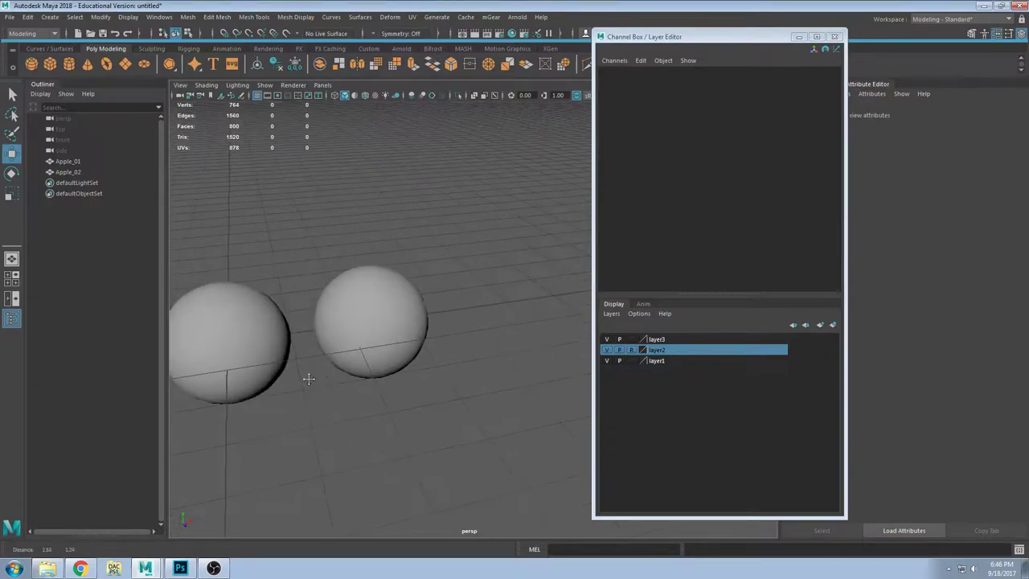
pyautogui.moveTo(375, 380)
pyautogui.keyDown('alt'); pyautogui.mouseDown()
pyautogui.moveTo(356, 385)
pyautogui.moveTo(376, 391)
pyautogui.mouseUp(); pyautogui.keyUp('alt')
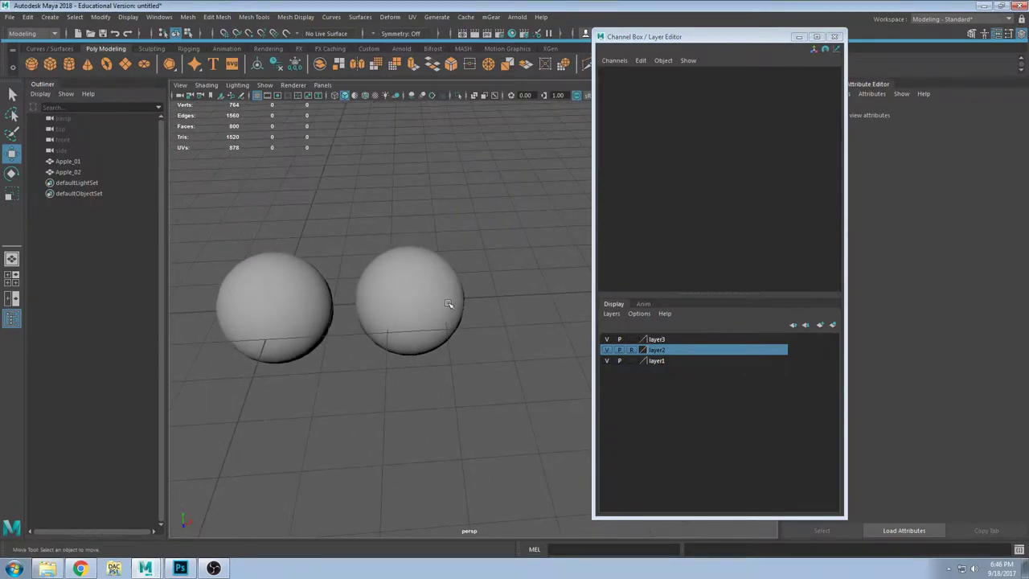
# Step: Try to save the name Apple_01 for the display layer layer1, then dismiss its settings
pyautogui.doubleClick(657, 361)
pyautogui.doubleClick(719, 232)
pyautogui.write('a')
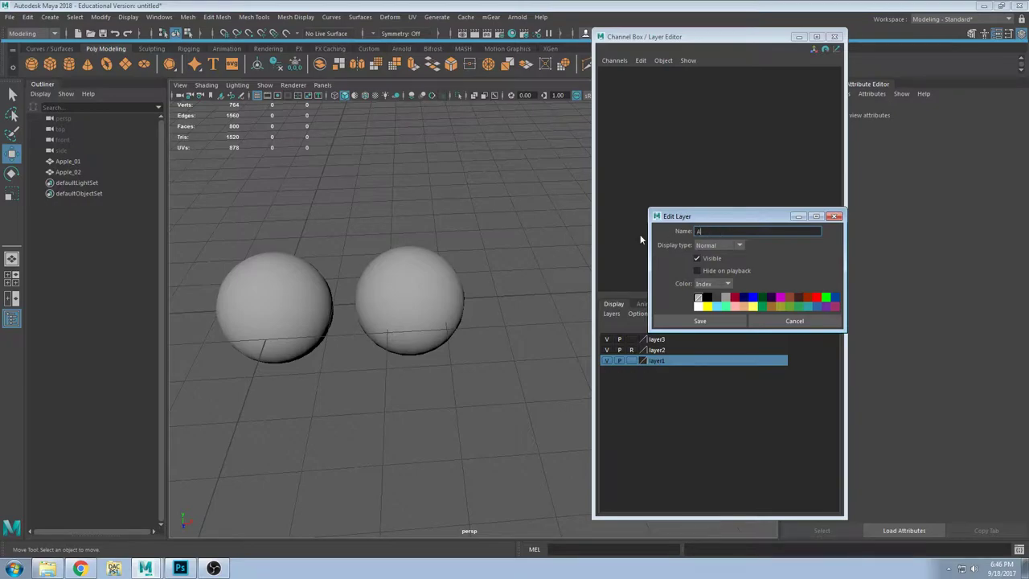
pyautogui.write('pple_01')
pyautogui.press('Return')
pyautogui.click(708, 321)
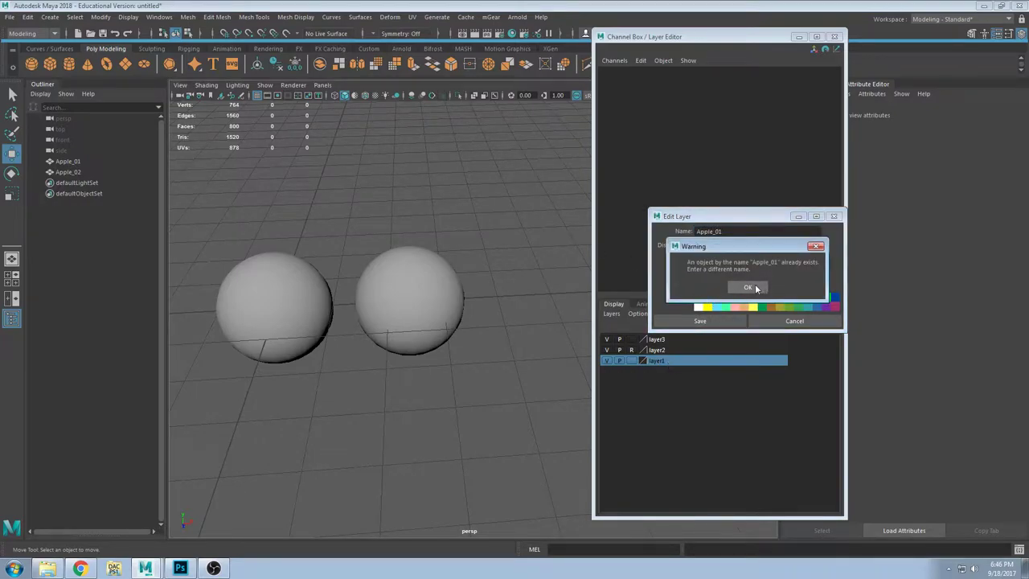
pyautogui.click(747, 288)
pyautogui.click(834, 217)
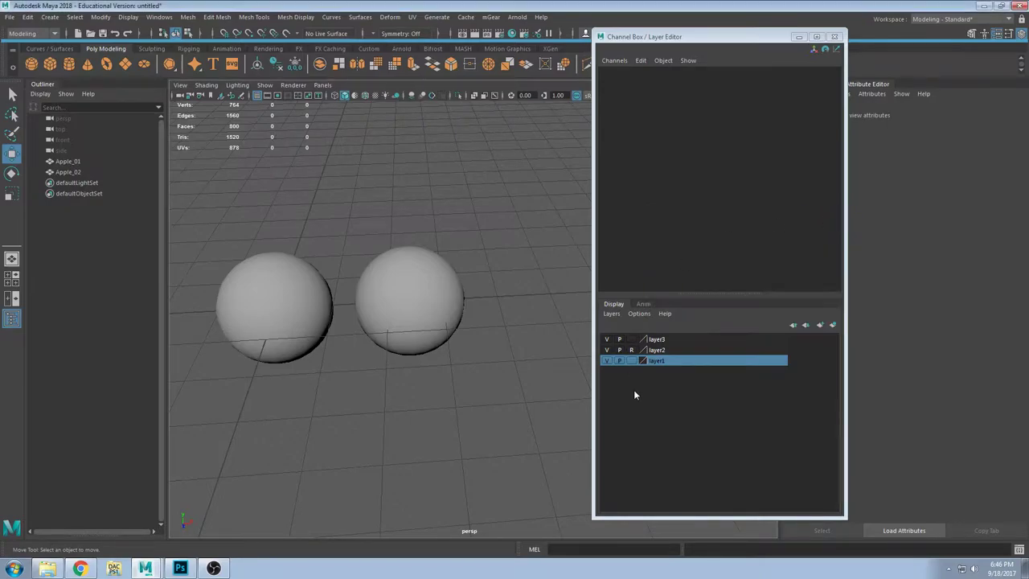
# Step: Rename the display layer layer1 as Apples and save the change
pyautogui.doubleClick(657, 361)
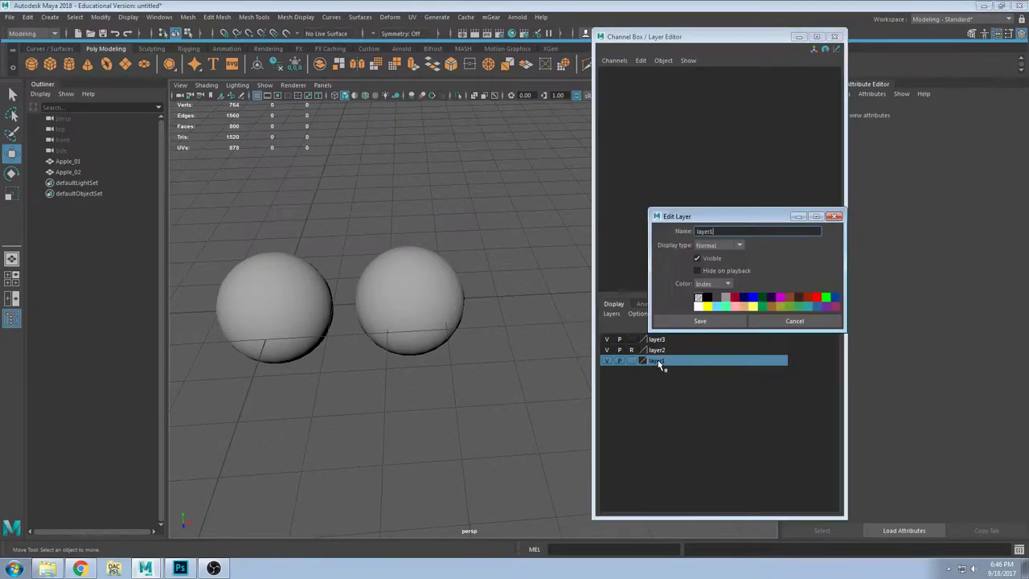
pyautogui.write('Appels')
pyautogui.press('BackSpace')
pyautogui.press('BackSpace')
pyautogui.write('les')
pyautogui.press('Return')
pyautogui.click(702, 322)
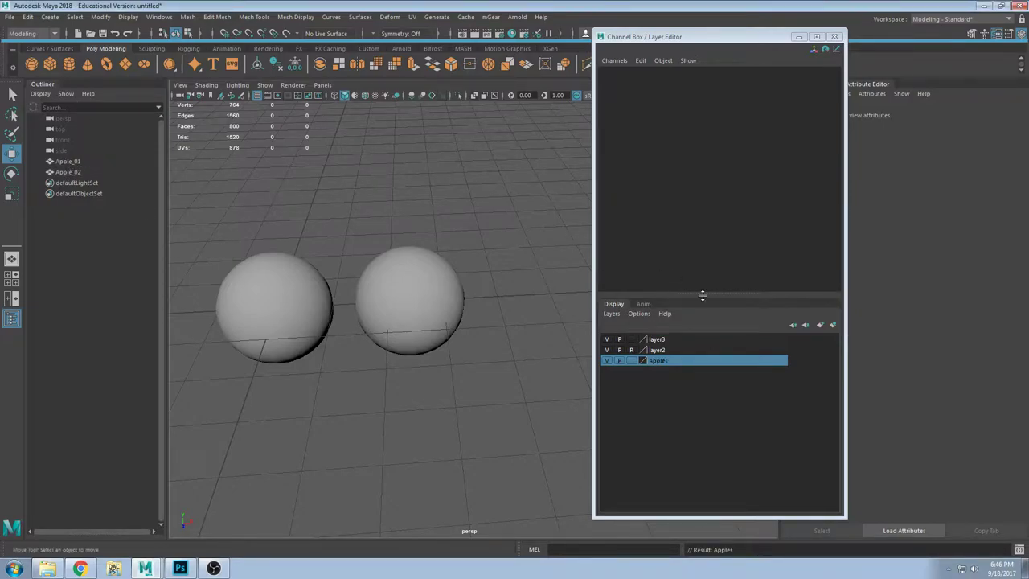
# Step: Select the sphere Apple_02 and try to select the referenced sphere Apple_01 in the viewport
pyautogui.keyDown('alt'); pyautogui.moveTo(455, 322); pyautogui.dragTo(399, 284); pyautogui.keyUp('alt')
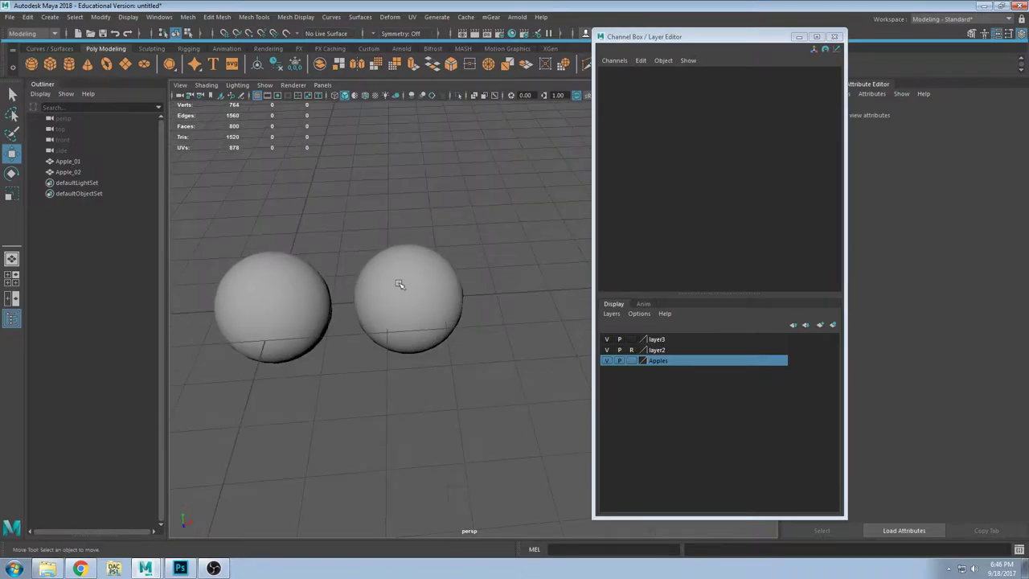
pyautogui.click(401, 283)
pyautogui.keyDown('alt'); pyautogui.moveTo(494, 287); pyautogui.dragTo(525, 281, button='middle'); pyautogui.keyUp('alt')
pyautogui.click(310, 292)
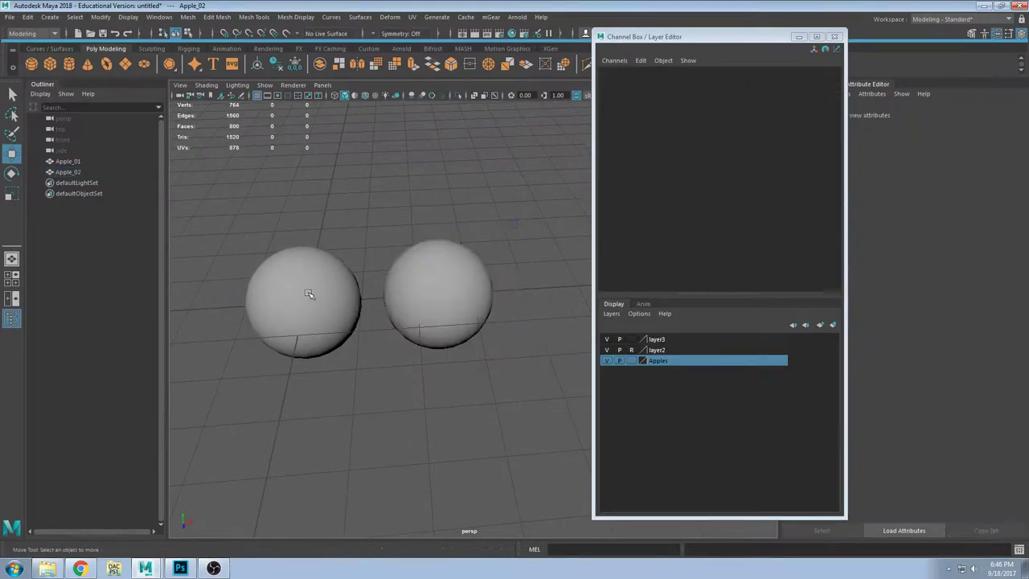
# Step: Rename the display layer layer2 as Apples_Also and switch its visibility off and on again
pyautogui.click(661, 351)
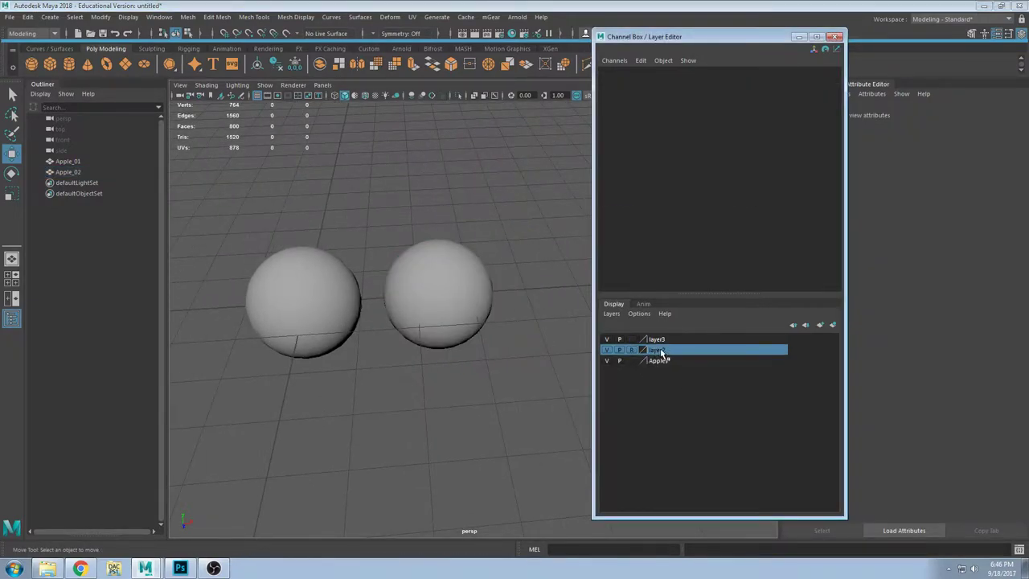
pyautogui.doubleClick(663, 352)
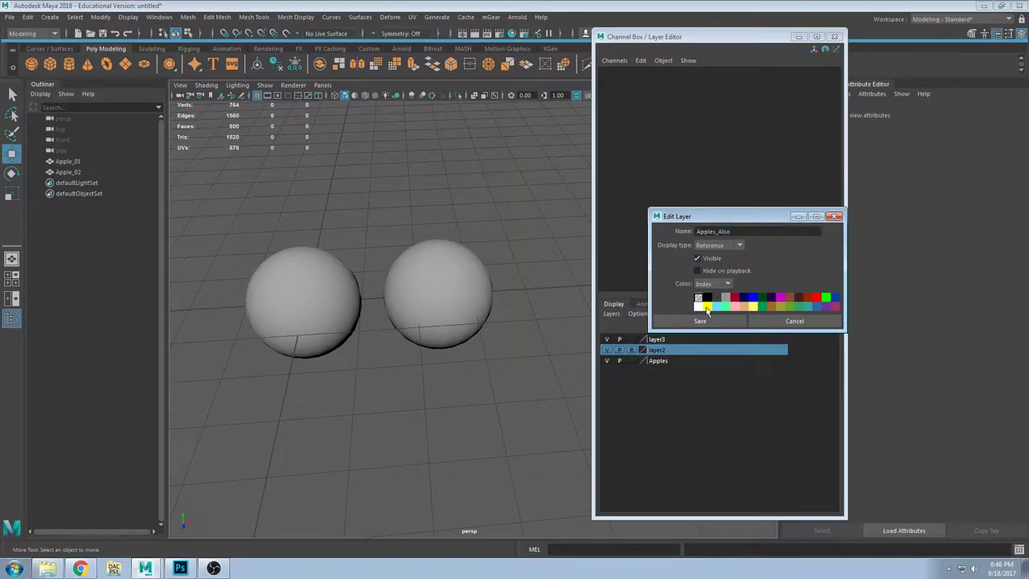
pyautogui.click(700, 321)
pyautogui.click(607, 350)
pyautogui.click(607, 351)
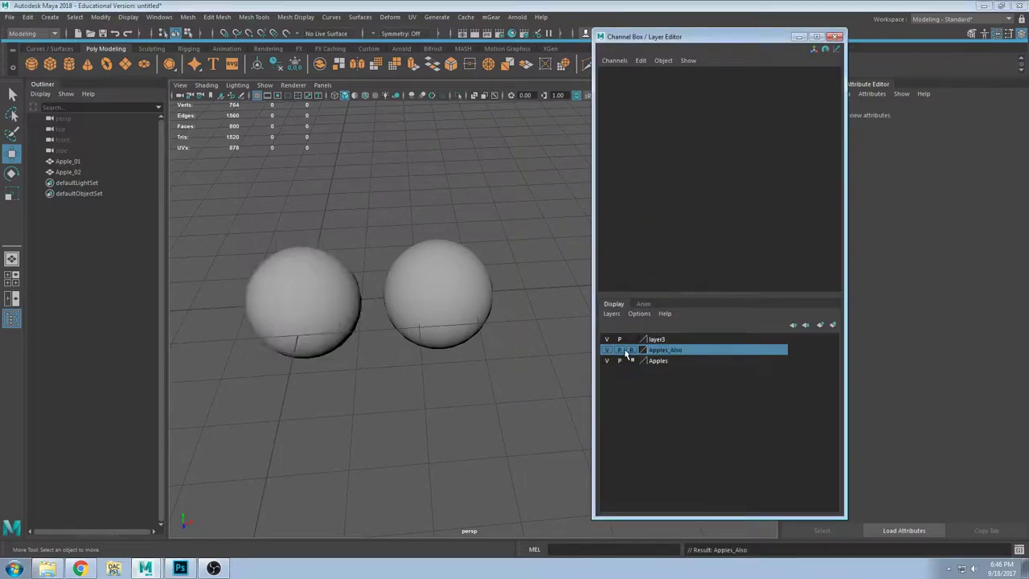
# Step: Cycle the Apples_Also layer through Normal and Template display and return it to Reference
pyautogui.click(633, 351)
pyautogui.click(633, 350)
pyautogui.click(633, 350)
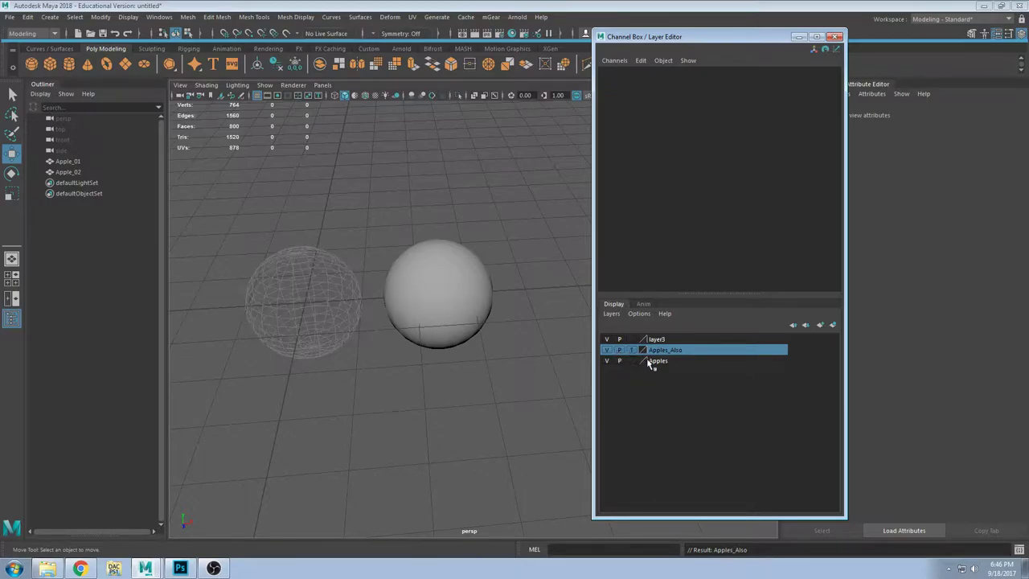
pyautogui.keyDown('alt'); pyautogui.moveTo(361, 327); pyautogui.dragTo(361, 301); pyautogui.keyUp('alt')
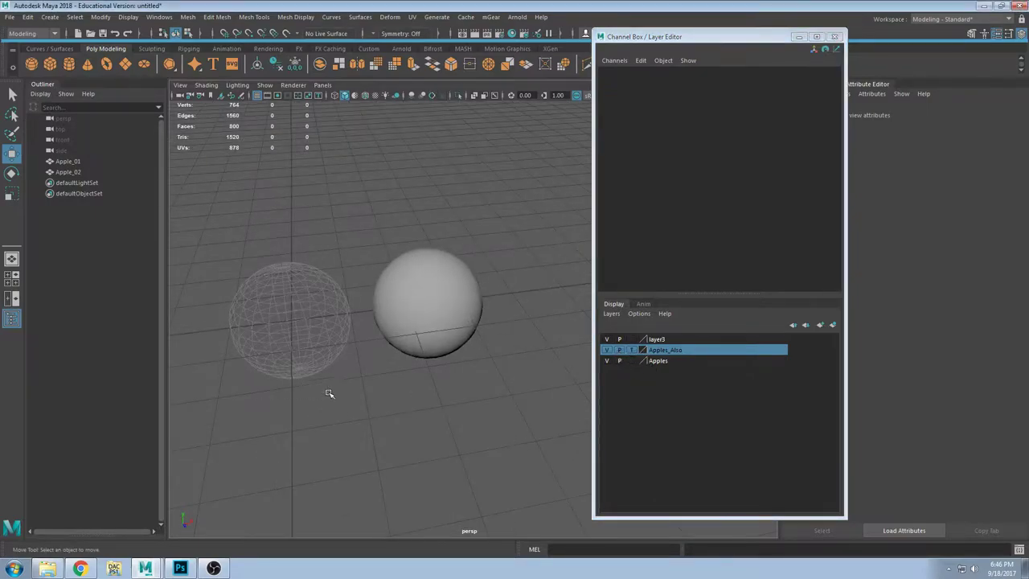
pyautogui.click(633, 350)
# Step: Test selecting the referenced sphere Apple_01 in the viewport, then set the Apples_Also layer to Normal display
pyautogui.moveTo(193, 241); pyautogui.dragTo(271, 357)
pyautogui.moveTo(317, 308); pyautogui.dragTo(387, 313)
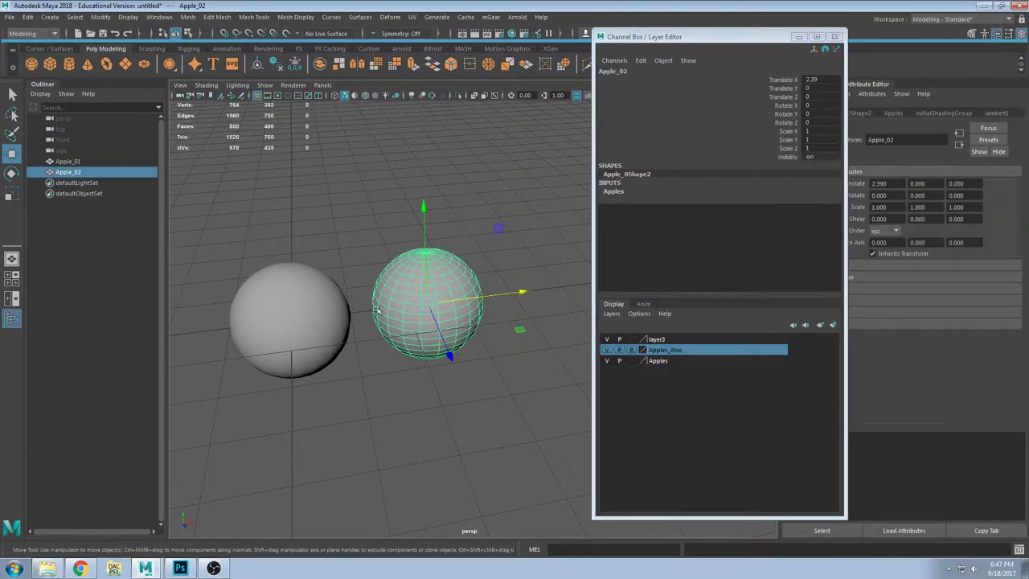
pyautogui.click(331, 306)
pyautogui.moveTo(285, 253); pyautogui.dragTo(354, 412)
pyautogui.keyDown('alt'); pyautogui.moveTo(490, 402); pyautogui.dragTo(402, 346); pyautogui.keyUp('alt')
pyautogui.click(633, 350)
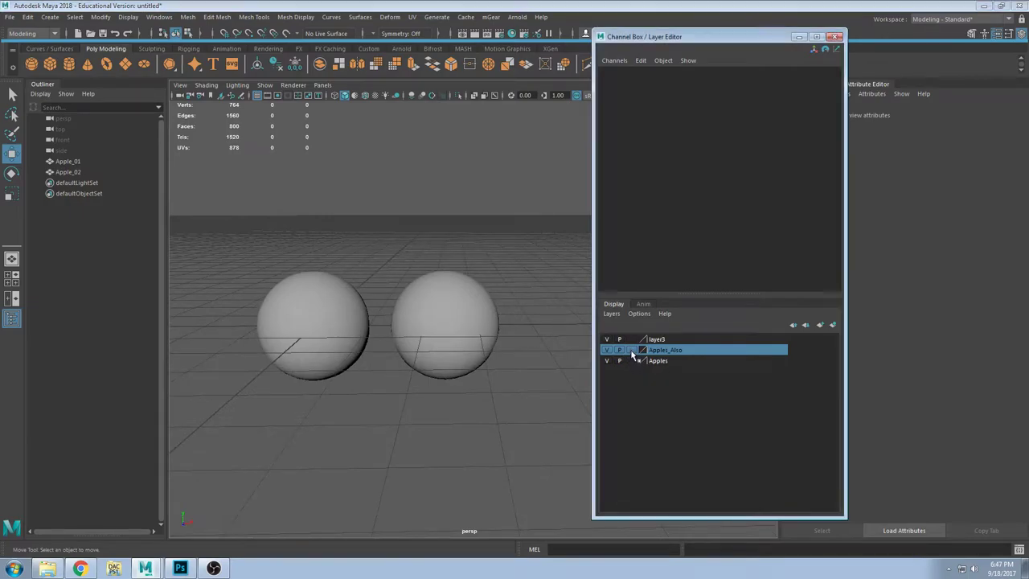
# Step: Toggle the visibility of the Apples_Also and Apples layers, leaving both shown, and close the floating Channel Box / Layer Editor
pyautogui.click(607, 351)
pyautogui.click(608, 360)
pyautogui.click(608, 361)
pyautogui.click(608, 350)
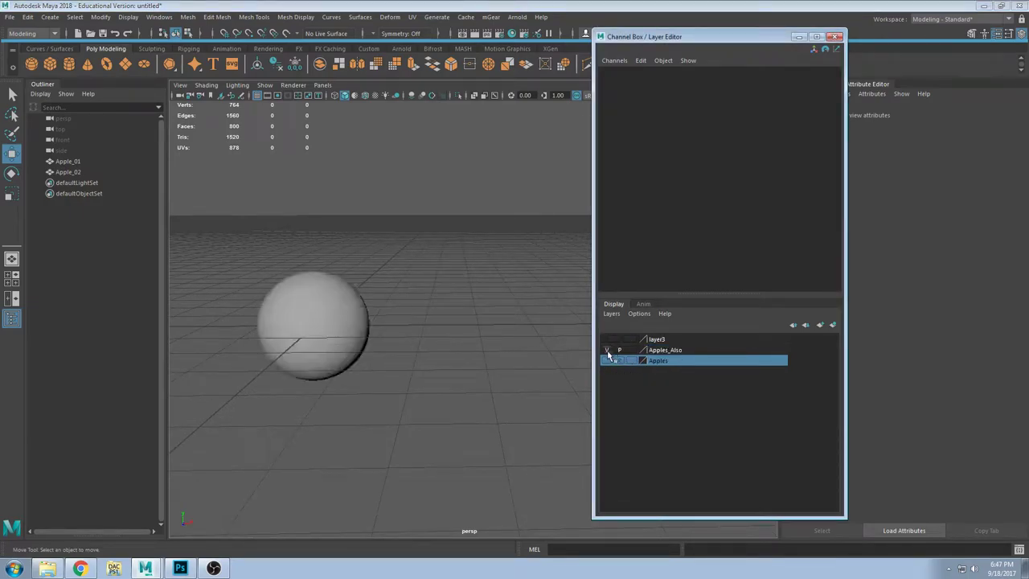
pyautogui.click(607, 350)
pyautogui.click(607, 350)
pyautogui.click(607, 360)
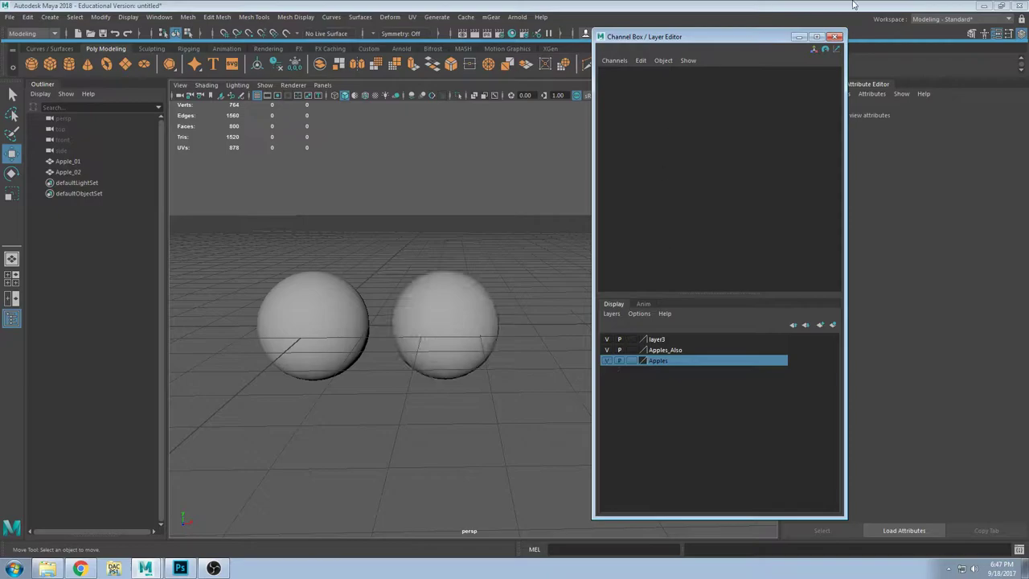
pyautogui.click(836, 37)
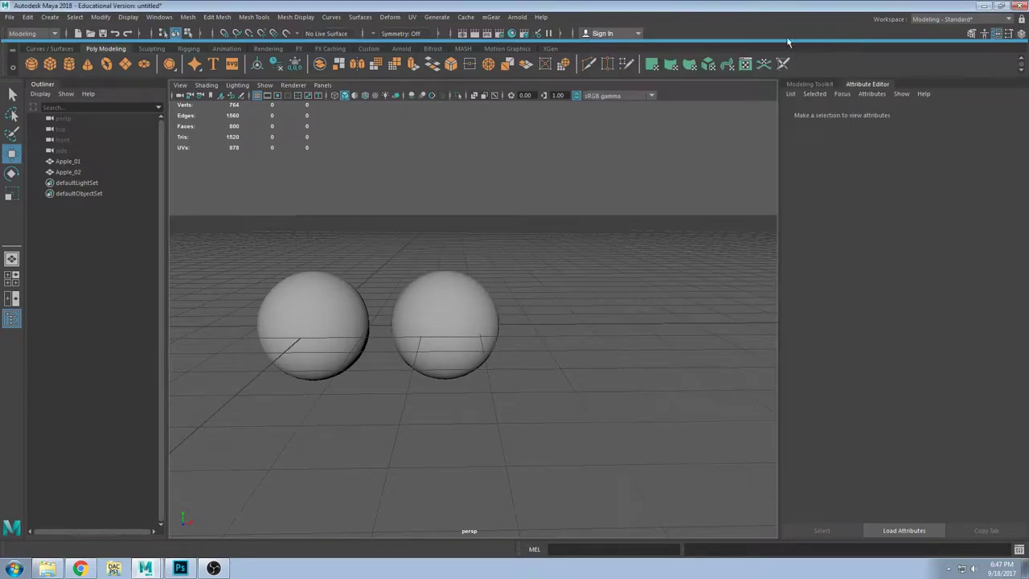
# Step: Delete the sphere Apple_01 and undo the deletion
pyautogui.keyDown('alt'); pyautogui.moveTo(351, 413); pyautogui.dragTo(512, 360); pyautogui.keyUp('alt')
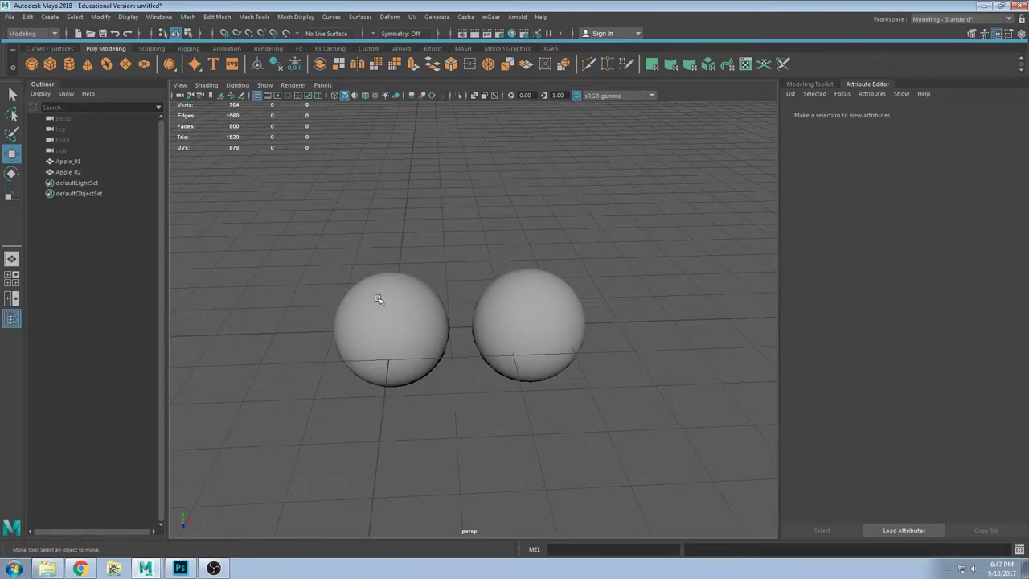
pyautogui.click(546, 326)
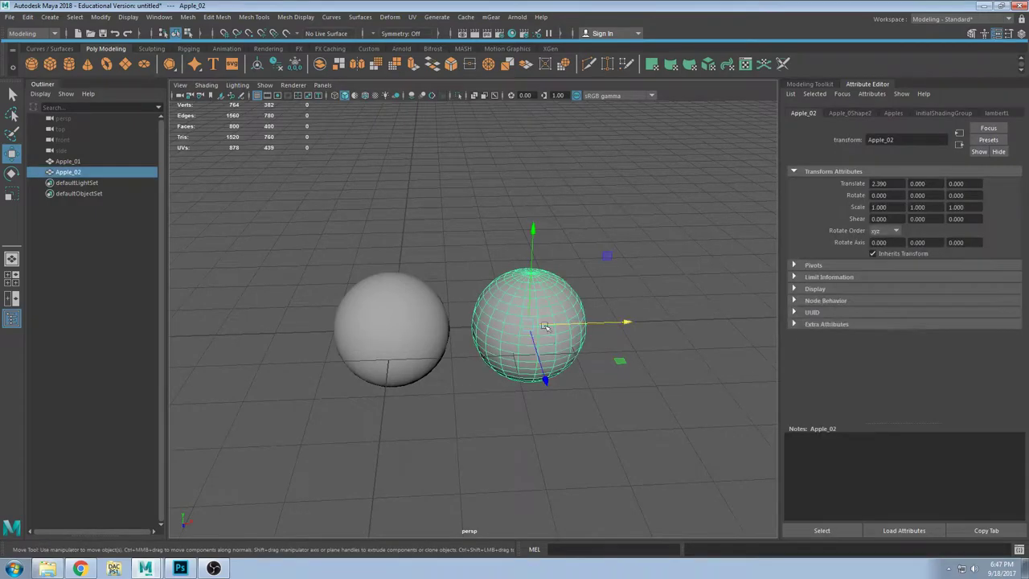
pyautogui.click(426, 331)
pyautogui.press('Delete')
pyautogui.hotkey('ctrl', 'z')
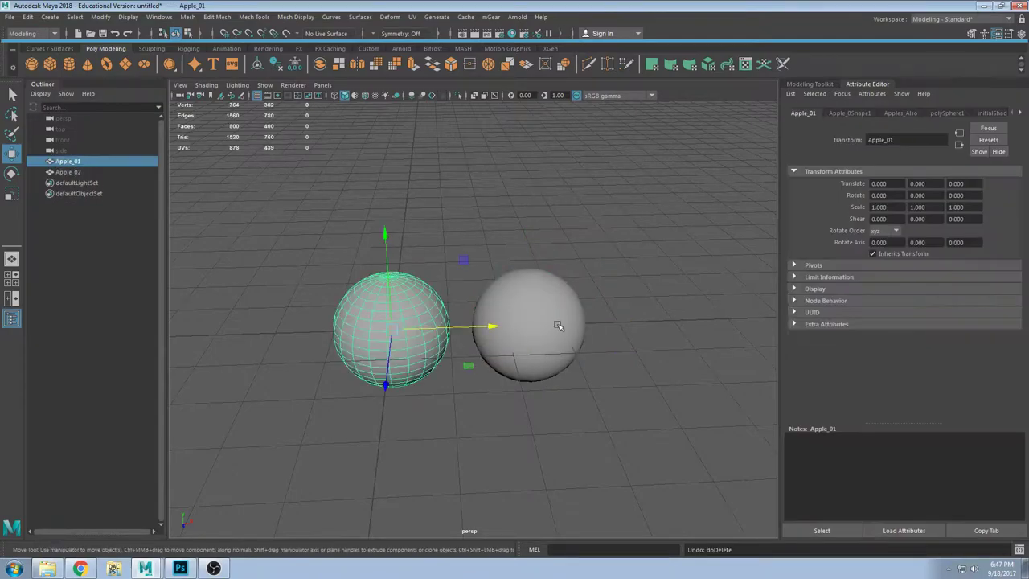
# Step: Delete the duplicate sphere Apple_02 from the scene
pyautogui.click(555, 326)
pyautogui.press('Delete')
pyautogui.keyDown('alt'); pyautogui.moveTo(460, 338); pyautogui.dragTo(469, 329); pyautogui.keyUp('alt')
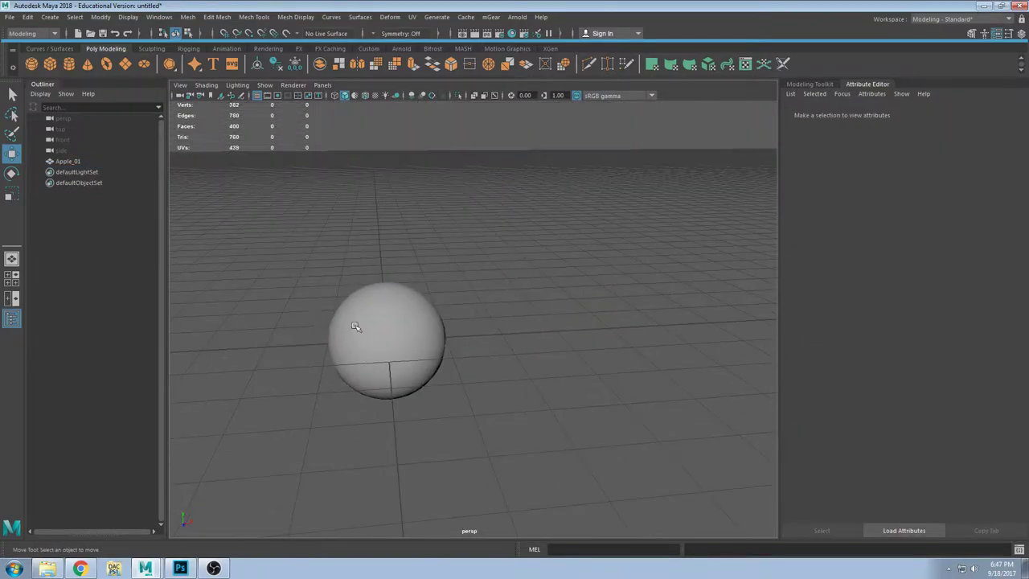
# Step: Select the remaining sphere Apple_01 and reopen the floating Channel Box / Layer Editor
pyautogui.press('f')
pyautogui.click(464, 315)
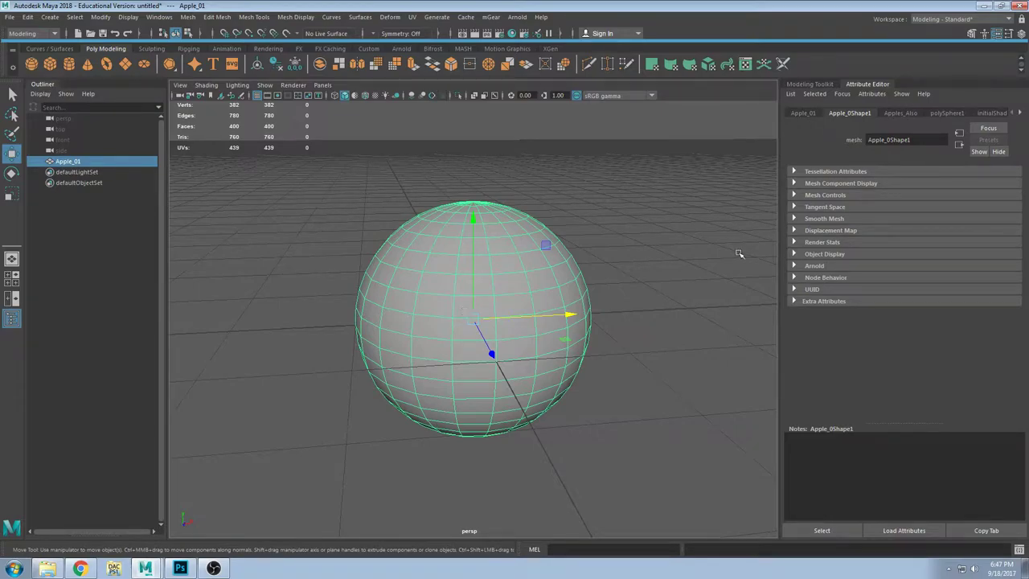
pyautogui.click(1021, 34)
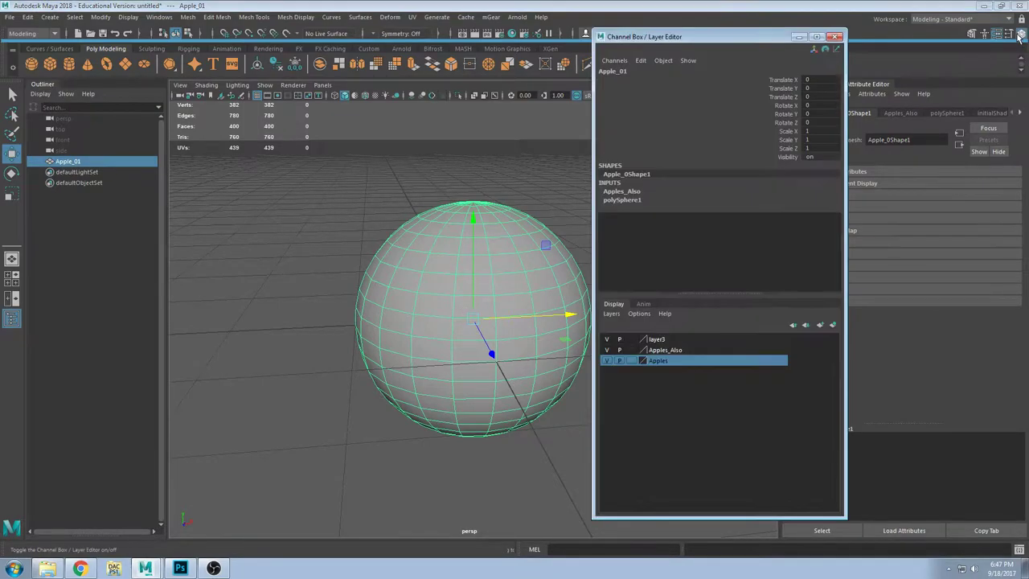
# Step: Add an empty display layer and rename layer3 as ConstructionSplines, closing the floating Channel Box / Layer Editor when done
pyautogui.click(833, 327)
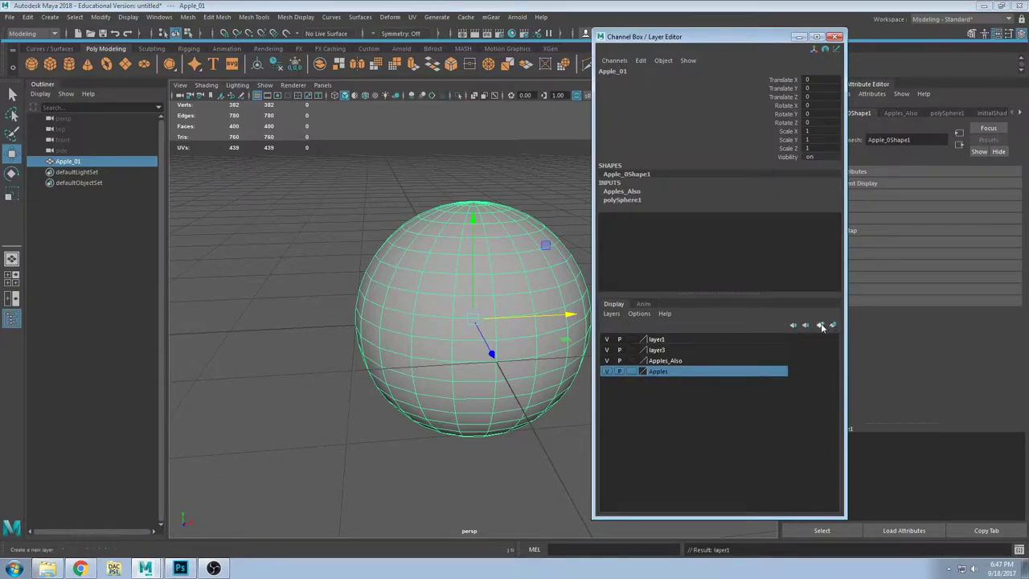
pyautogui.doubleClick(660, 351)
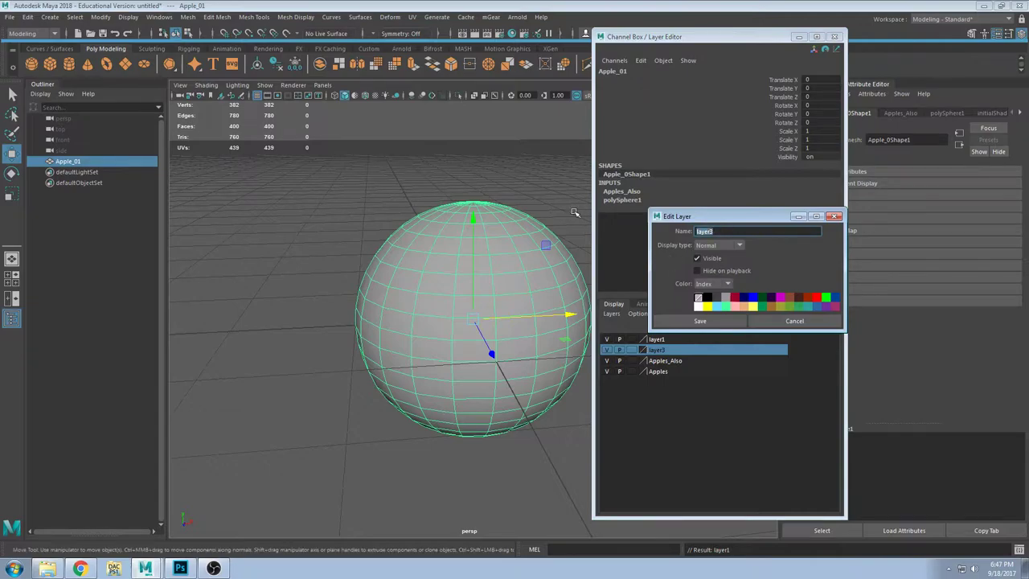
pyautogui.write('ConstructionSplines')
pyautogui.press('Return')
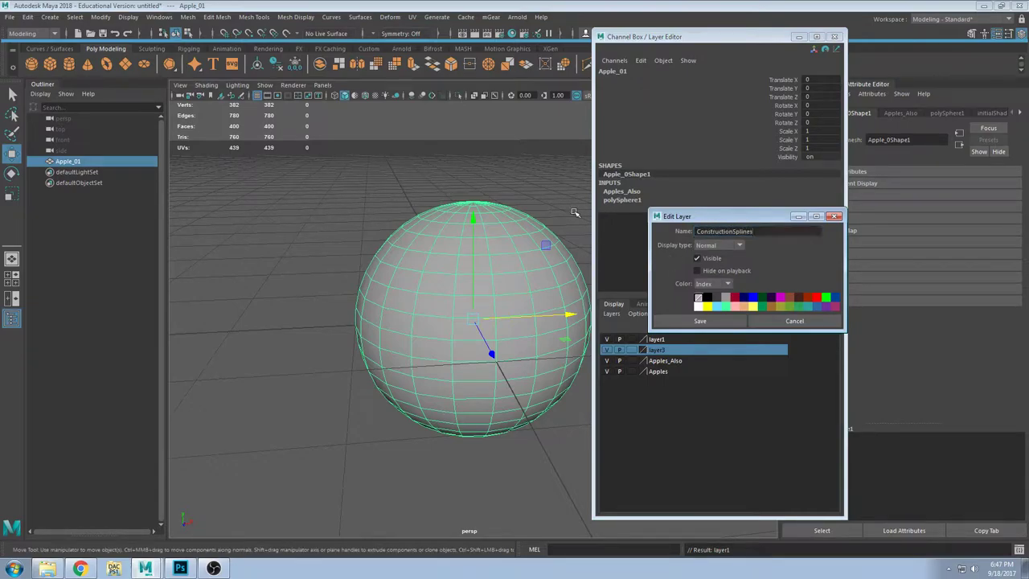
pyautogui.click(701, 321)
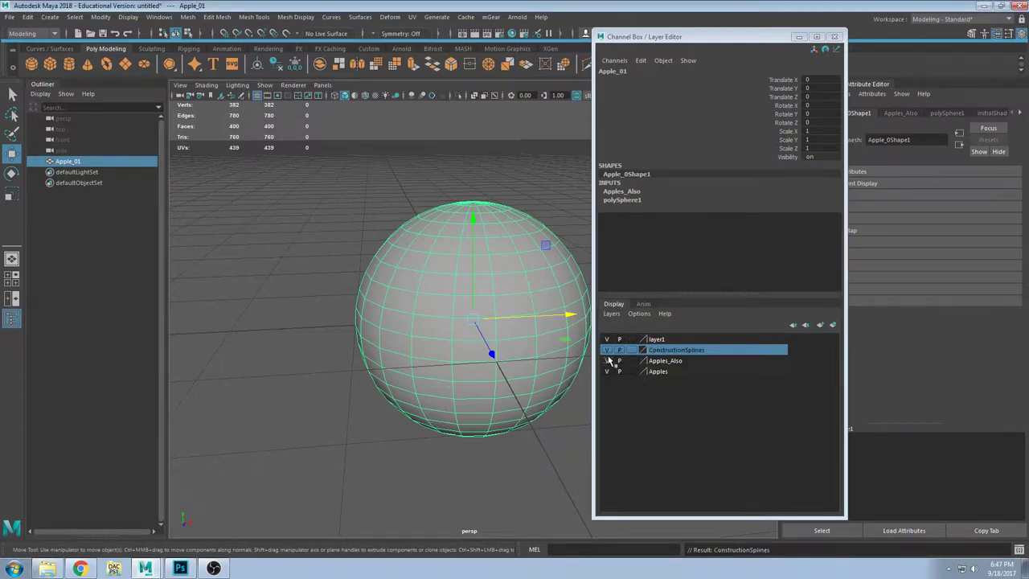
pyautogui.keyDown('alt'); pyautogui.moveTo(427, 256); pyautogui.dragTo(423, 275); pyautogui.keyUp('alt')
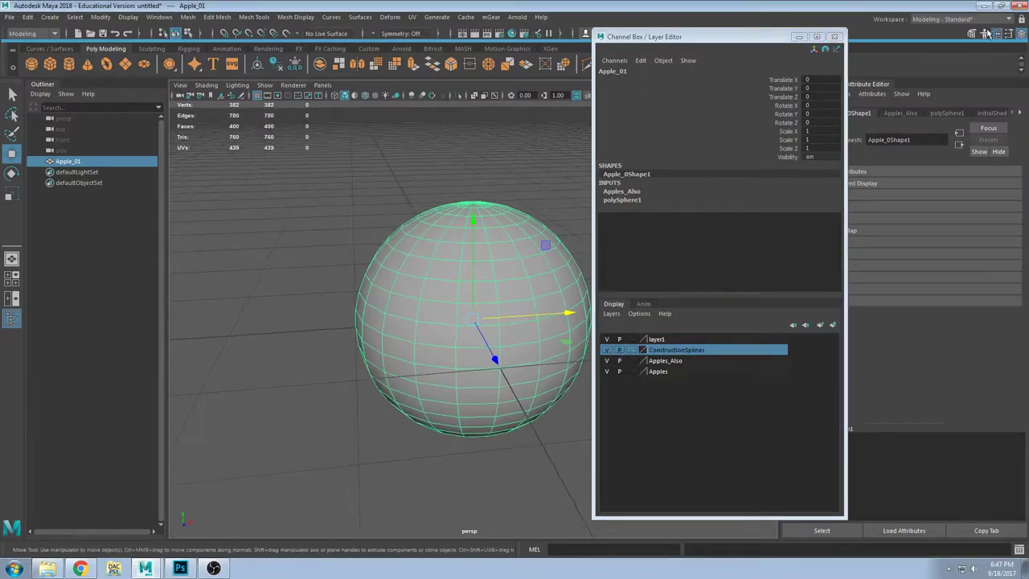
pyautogui.click(837, 39)
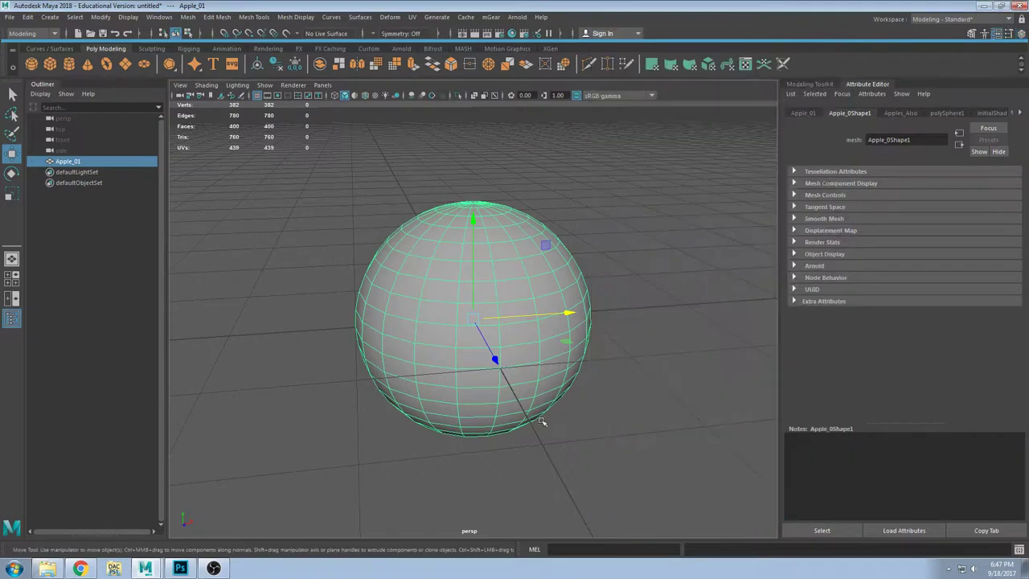
# Step: Select the lower faces of Apple_01 in the front view and delete them to leave the upper dome
pyautogui.keyDown('alt'); pyautogui.moveTo(542, 420); pyautogui.dragTo(586, 376); pyautogui.keyUp('alt')
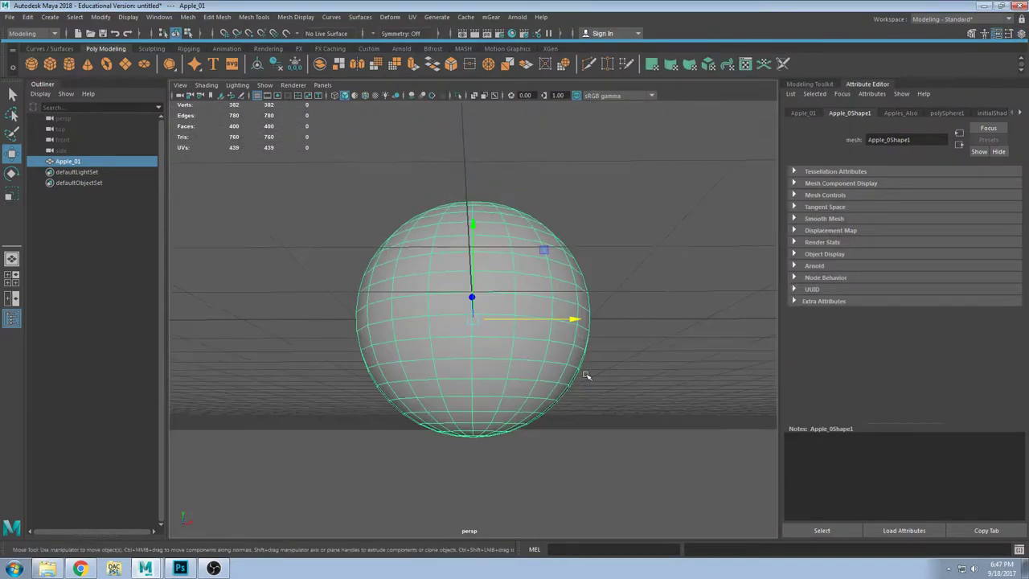
pyautogui.keyDown('alt'); pyautogui.moveTo(540, 272); pyautogui.dragTo(542, 311); pyautogui.keyUp('alt')
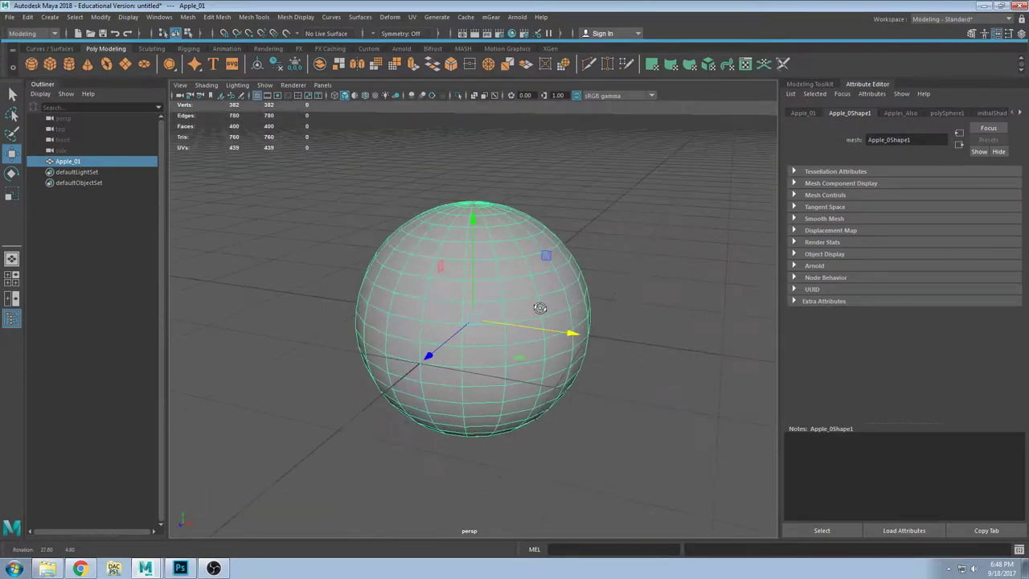
pyautogui.press('space')
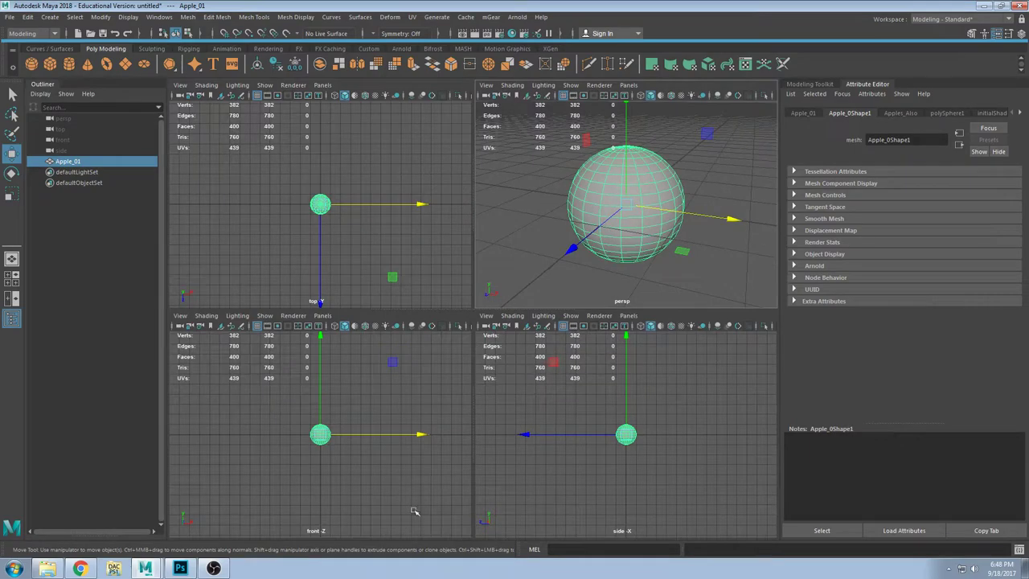
pyautogui.scroll(10, 367, 437)
pyautogui.press('space')
pyautogui.scroll(1, 599, 243)
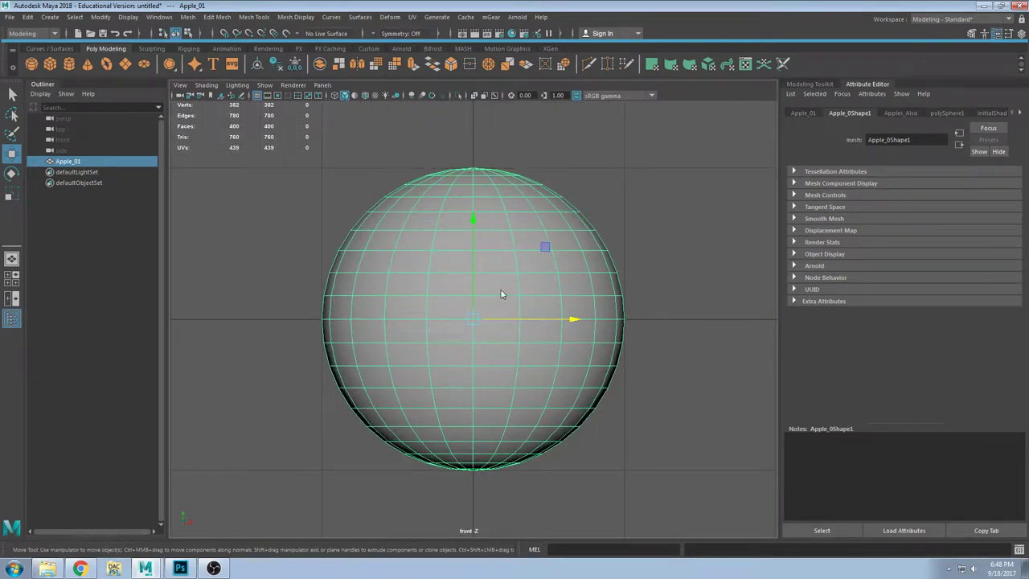
pyautogui.press('F11')
pyautogui.moveTo(701, 498); pyautogui.dragTo(206, 256)
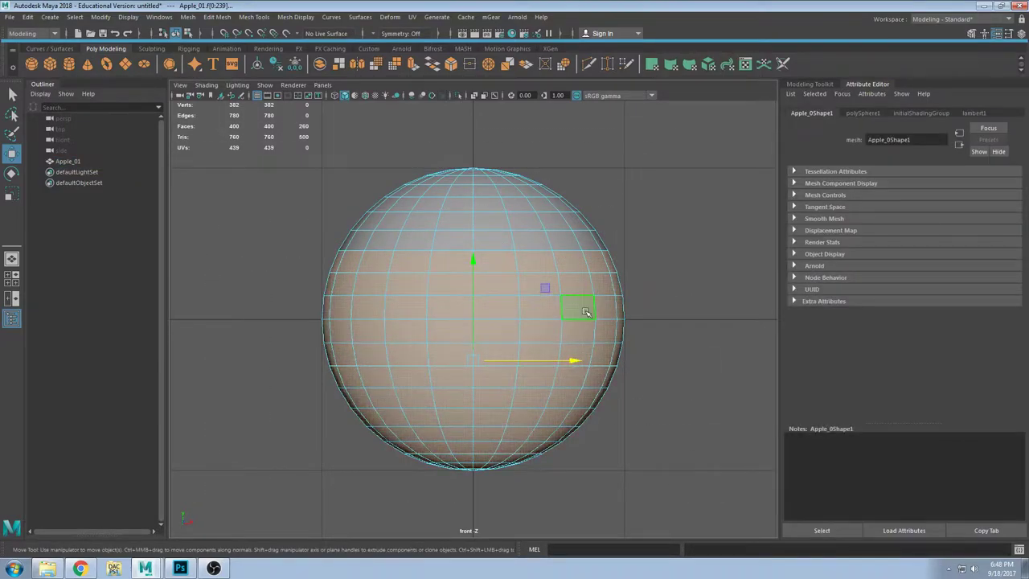
pyautogui.press('space')
pyautogui.press('space')
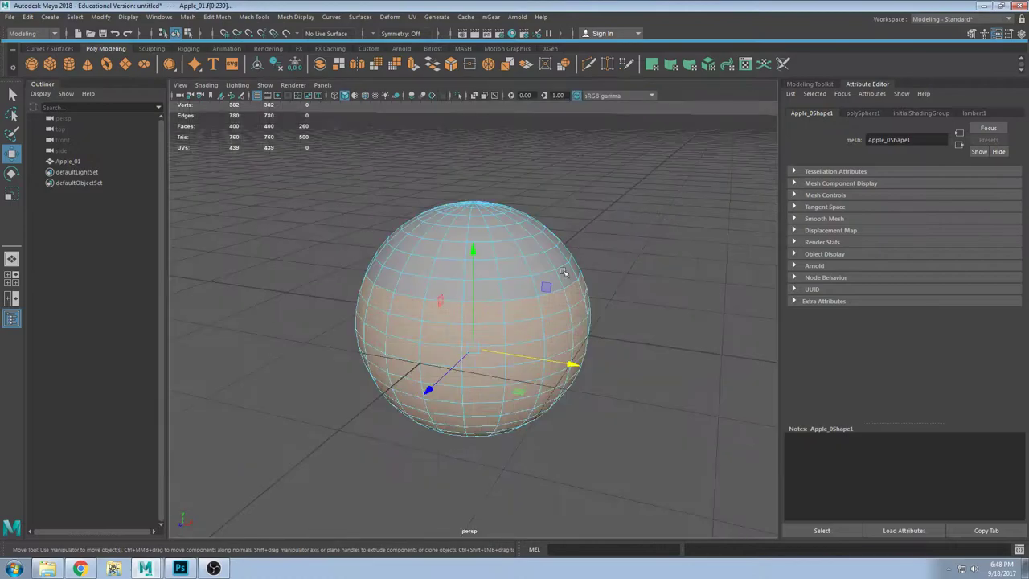
pyautogui.keyDown('alt'); pyautogui.moveTo(566, 273); pyautogui.dragTo(555, 304); pyautogui.keyUp('alt')
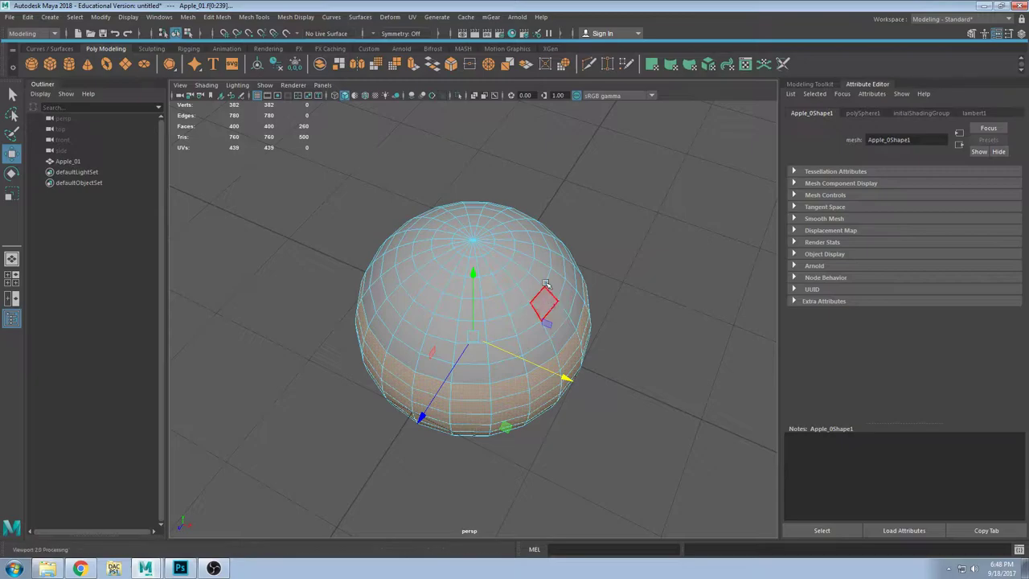
pyautogui.keyDown('alt'); pyautogui.moveTo(570, 292); pyautogui.dragTo(449, 189); pyautogui.keyUp('alt')
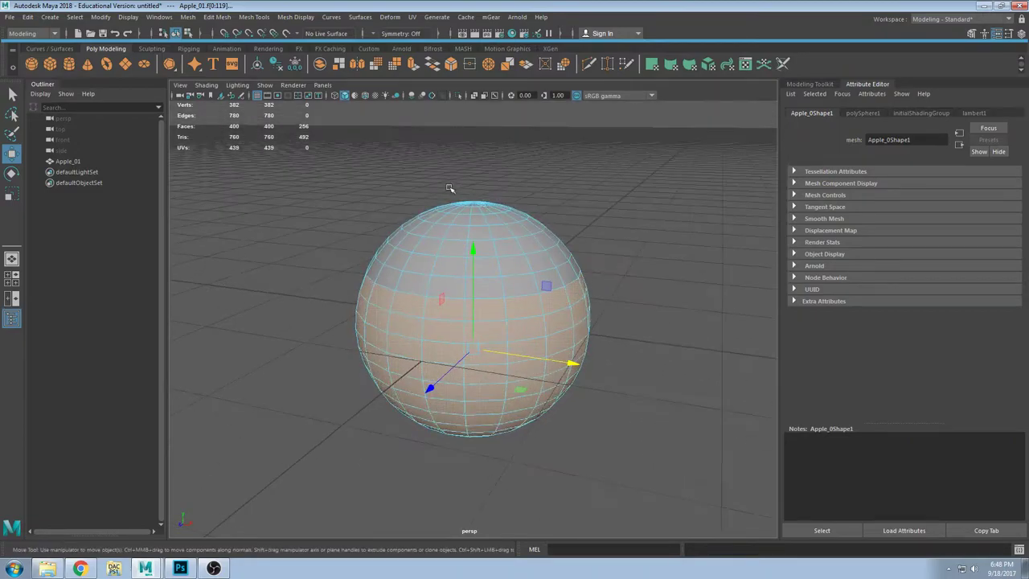
pyautogui.keyDown('alt'); pyautogui.moveTo(587, 263); pyautogui.dragTo(611, 236); pyautogui.keyUp('alt')
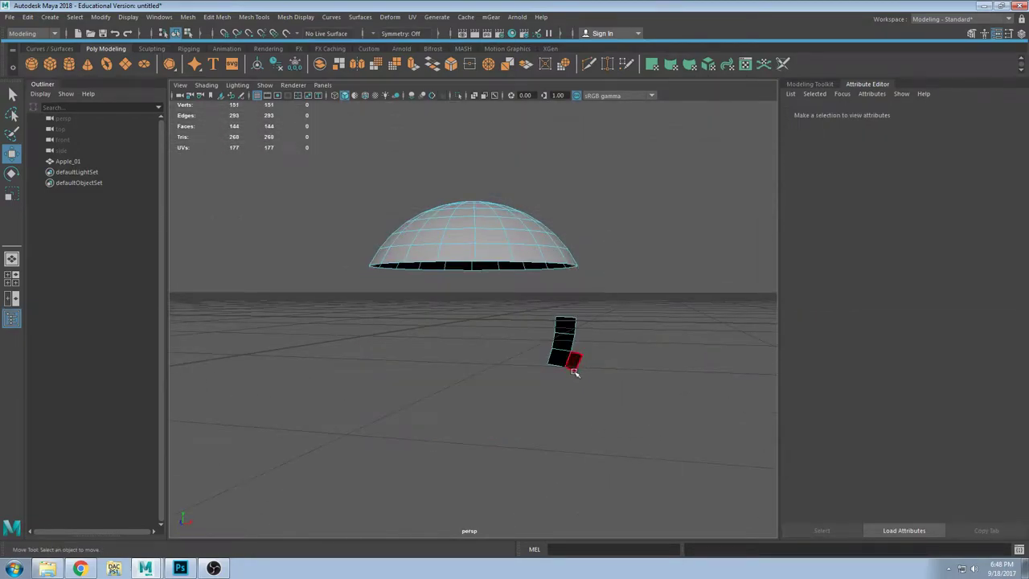
# Step: Delete the four stray faces left below the dome
pyautogui.click(574, 366)
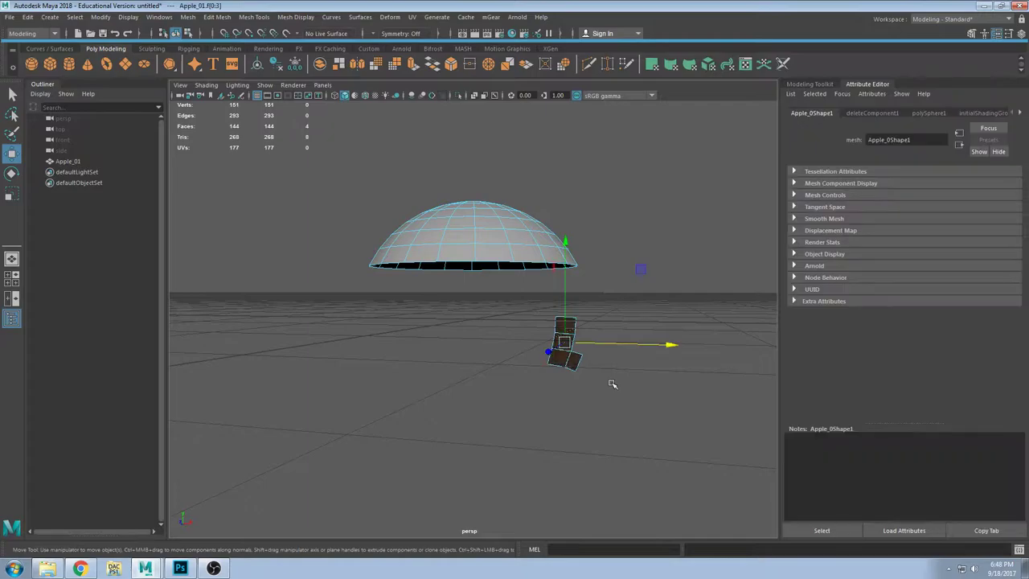
pyautogui.press('Delete')
pyautogui.keyDown('alt'); pyautogui.moveTo(597, 262); pyautogui.dragTo(526, 306); pyautogui.keyUp('alt')
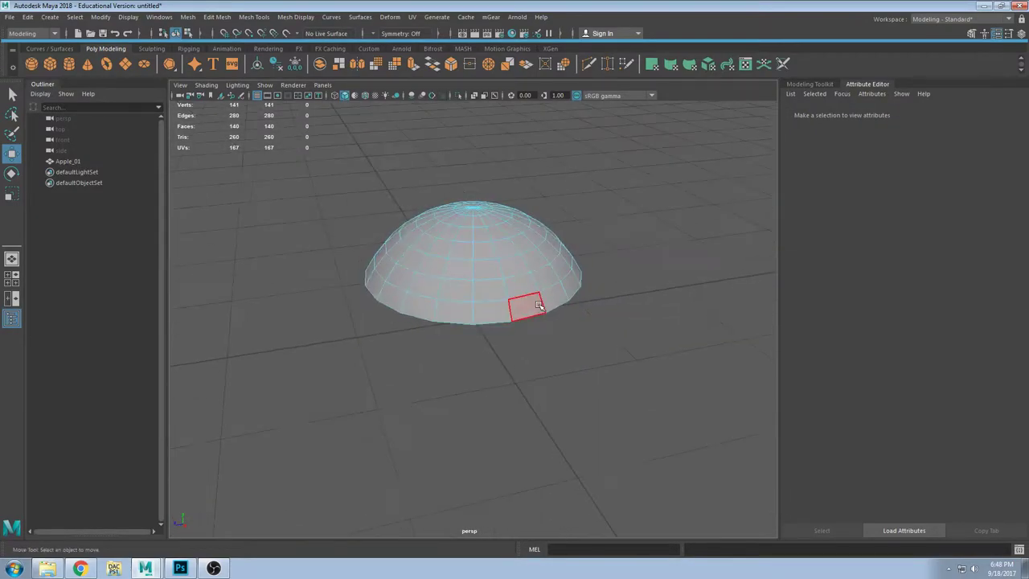
# Step: Inspect the open dome in the top view and the four-view layout, picking a single face on it
pyautogui.press('space')
pyautogui.press('space')
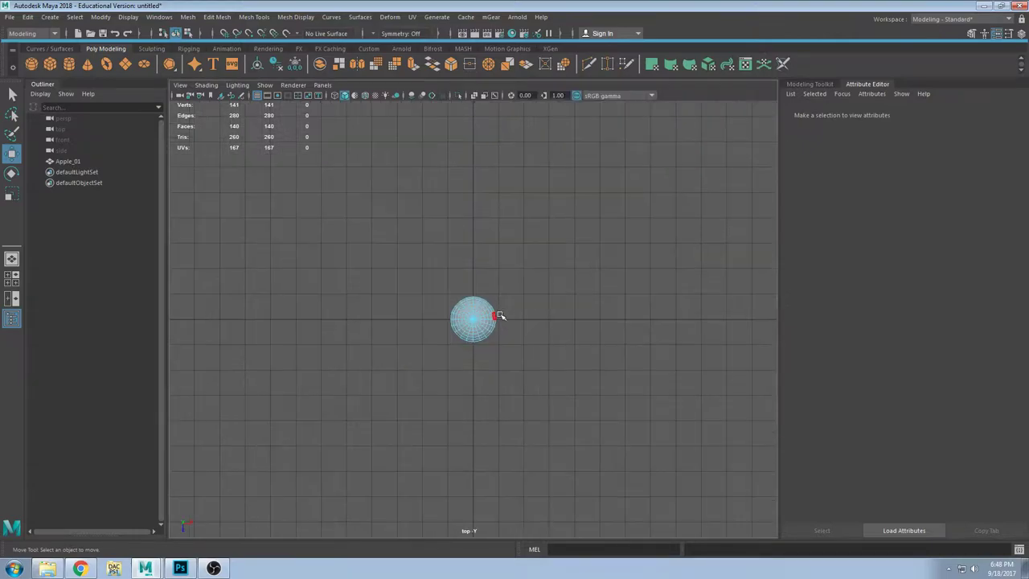
pyautogui.scroll(5, 499, 317)
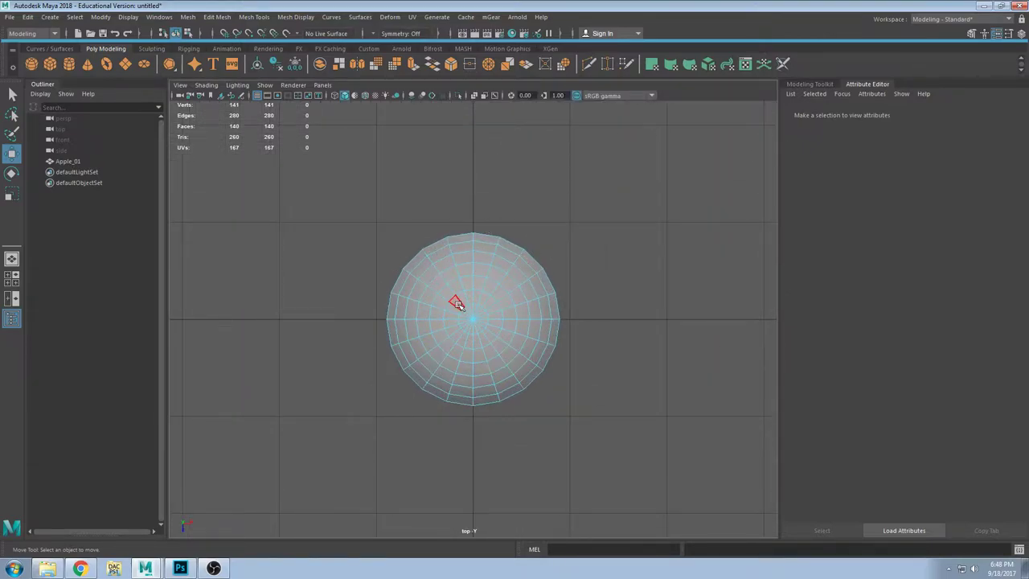
pyautogui.click(456, 304)
pyautogui.press('space')
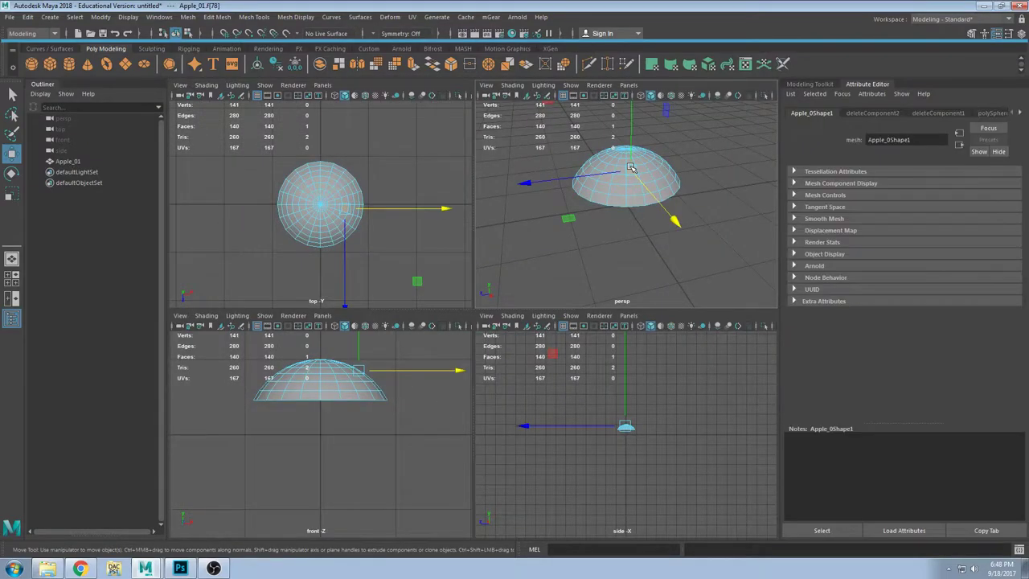
# Step: Preview the dome with smooth mesh display in the perspective view, restore the unsmoothed display and clear the selection
pyautogui.press('3')
pyautogui.click(765, 213)
pyautogui.press('space')
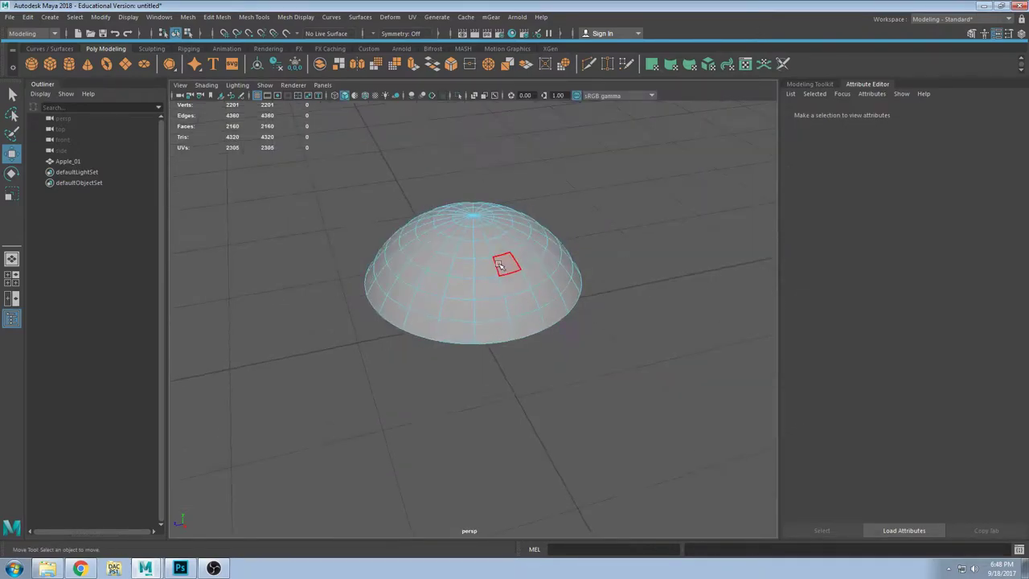
pyautogui.click(498, 264)
pyautogui.scroll(3, 511, 260)
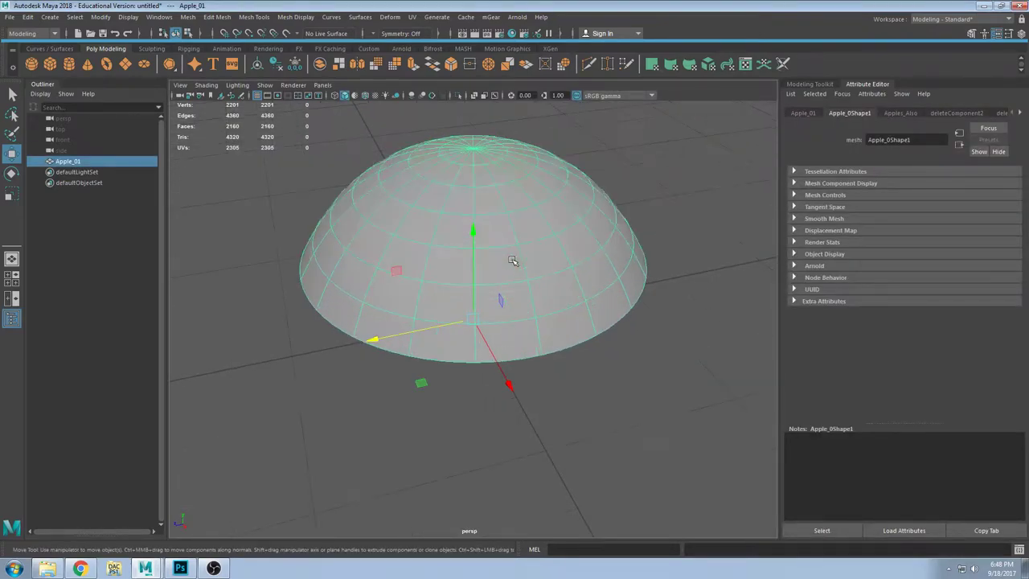
pyautogui.keyDown('alt'); pyautogui.moveTo(561, 275); pyautogui.dragTo(478, 354); pyautogui.keyUp('alt')
pyautogui.press('1')
pyautogui.keyDown('alt'); pyautogui.moveTo(389, 303); pyautogui.dragTo(436, 347); pyautogui.keyUp('alt')
pyautogui.click(259, 199)
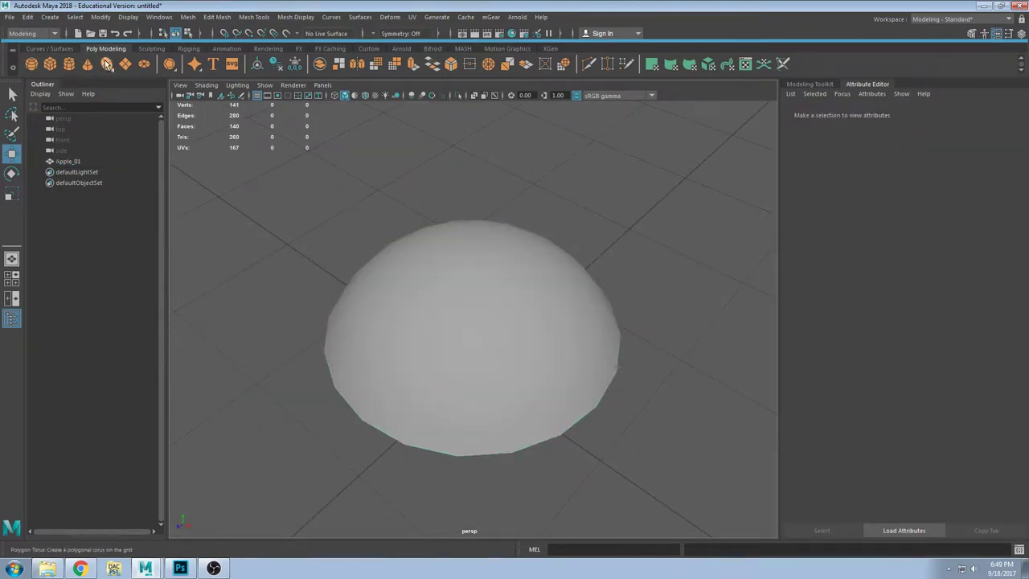
# Step: Create a polygon cylinder over the dome, inspect it from above and delete it
pyautogui.keyDown('shift'); pyautogui.moveTo(512, 331); pyautogui.dragTo(550, 386, button='right'); pyautogui.keyUp('shift')
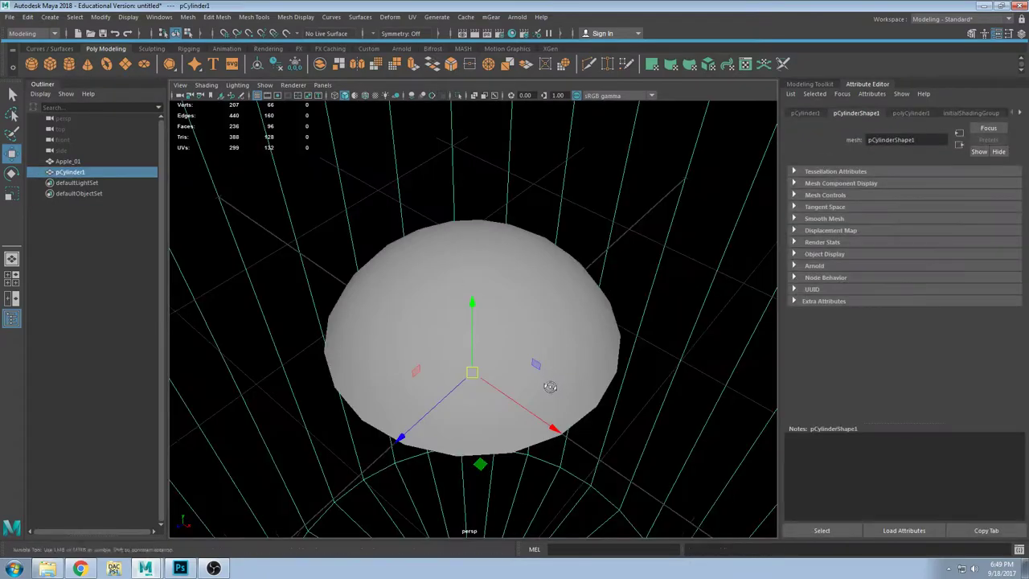
pyautogui.scroll(-4, 540, 370)
pyautogui.keyDown('alt'); pyautogui.moveTo(549, 386); pyautogui.dragTo(483, 354); pyautogui.keyUp('alt')
pyautogui.scroll(-5, 531, 378)
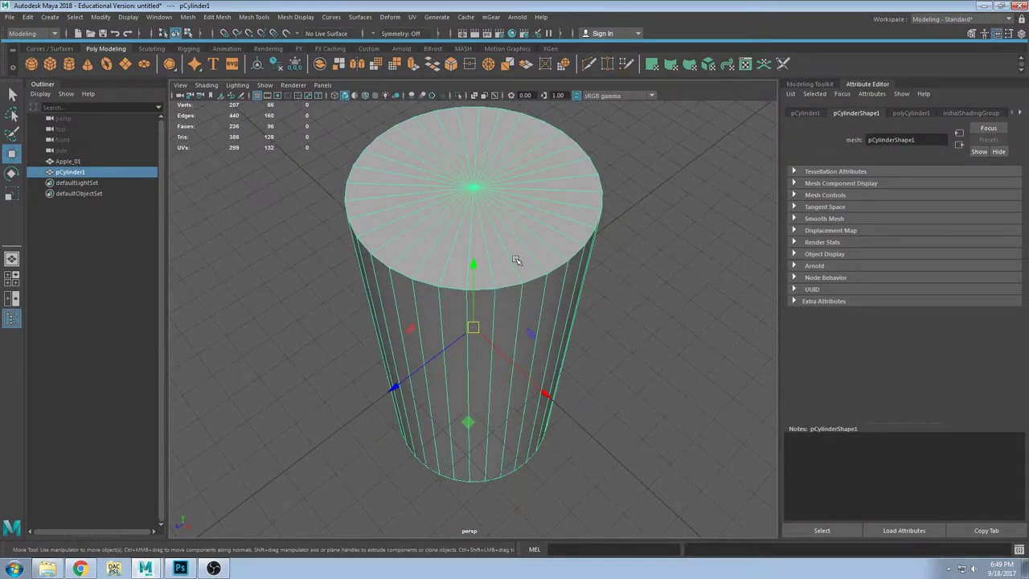
pyautogui.keyDown('alt'); pyautogui.moveTo(531, 142); pyautogui.dragTo(525, 181); pyautogui.keyUp('alt')
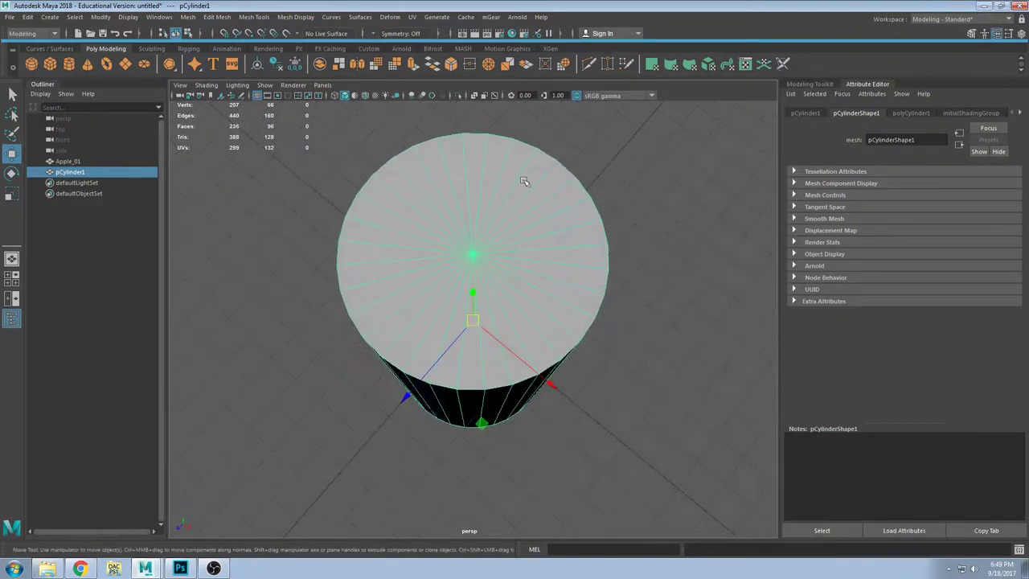
pyautogui.keyDown('alt'); pyautogui.moveTo(543, 217); pyautogui.dragTo(558, 266); pyautogui.keyUp('alt')
pyautogui.press('Delete')
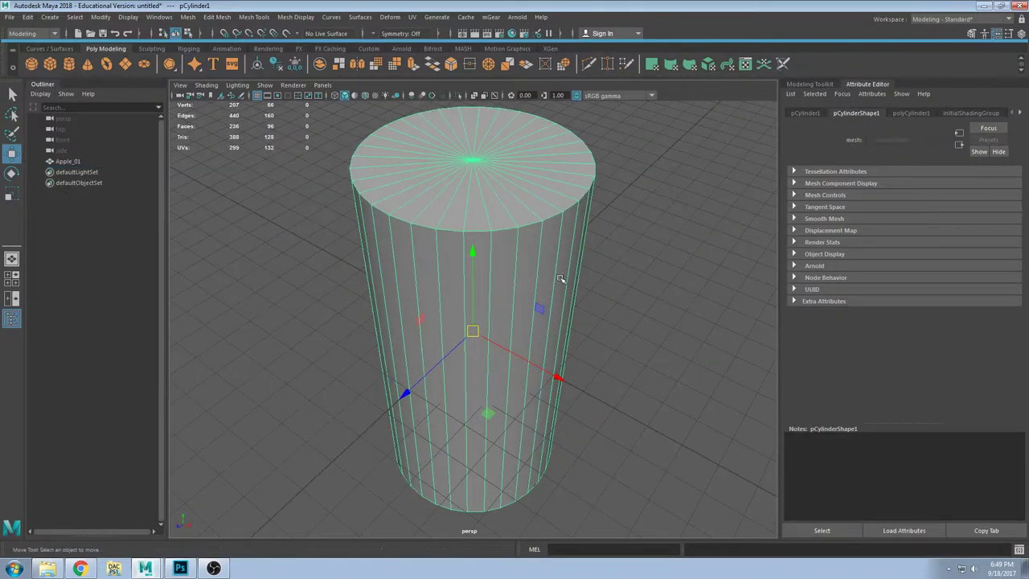
# Step: Select the Apple_01 dome and show the Modeling Toolkit
pyautogui.click(476, 328)
pyautogui.scroll(5, 509, 329)
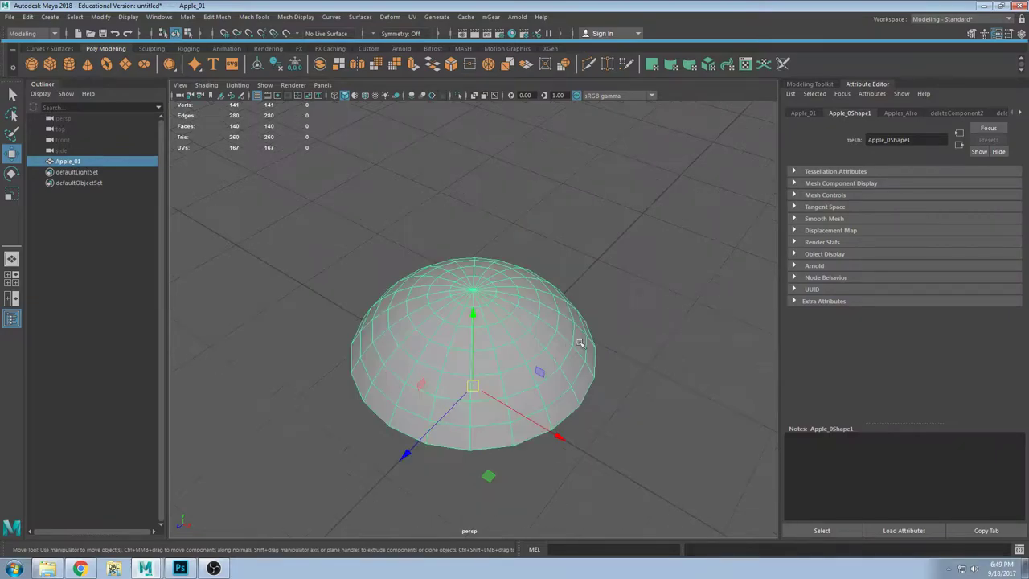
pyautogui.keyDown('alt'); pyautogui.moveTo(479, 351); pyautogui.dragTo(522, 227); pyautogui.keyUp('alt')
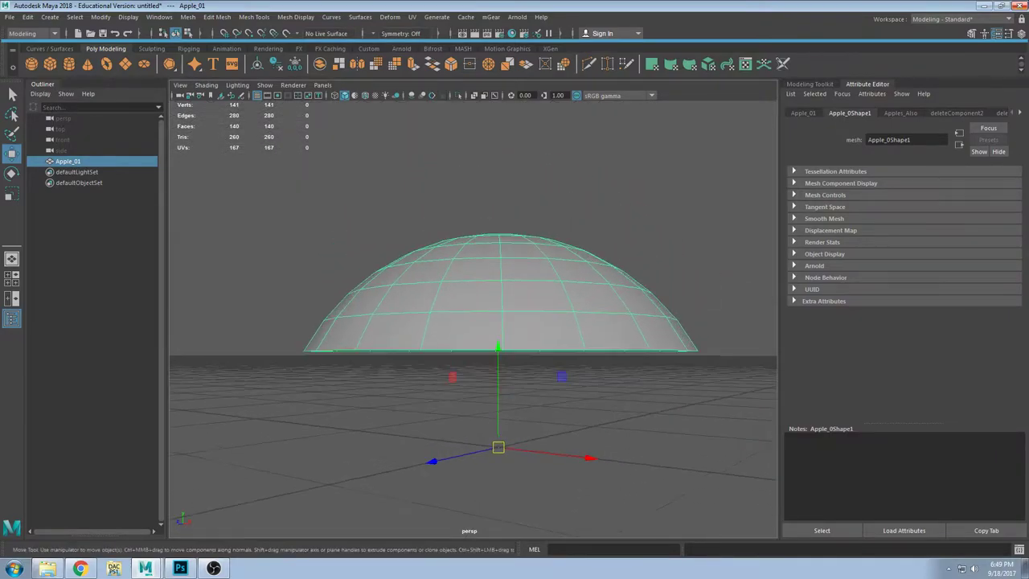
pyautogui.click(1010, 37)
pyautogui.click(1008, 37)
pyautogui.click(972, 33)
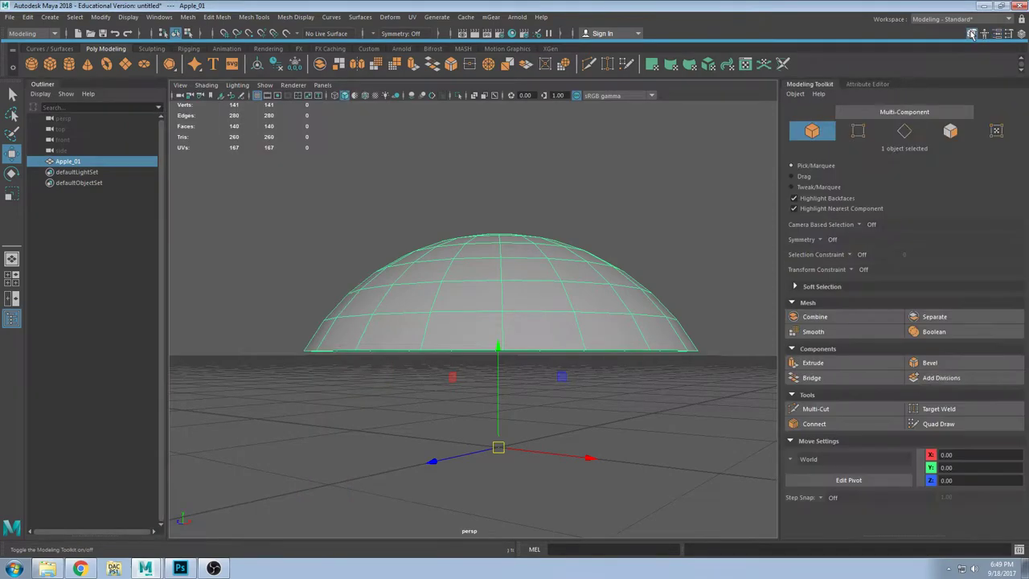
# Step: Try the Extrude command on the whole dome, inspect its open underside and undo the extrusion
pyautogui.click(815, 367)
pyautogui.keyDown('alt'); pyautogui.moveTo(580, 328); pyautogui.dragTo(564, 319); pyautogui.keyUp('alt')
pyautogui.scroll(3, 561, 307)
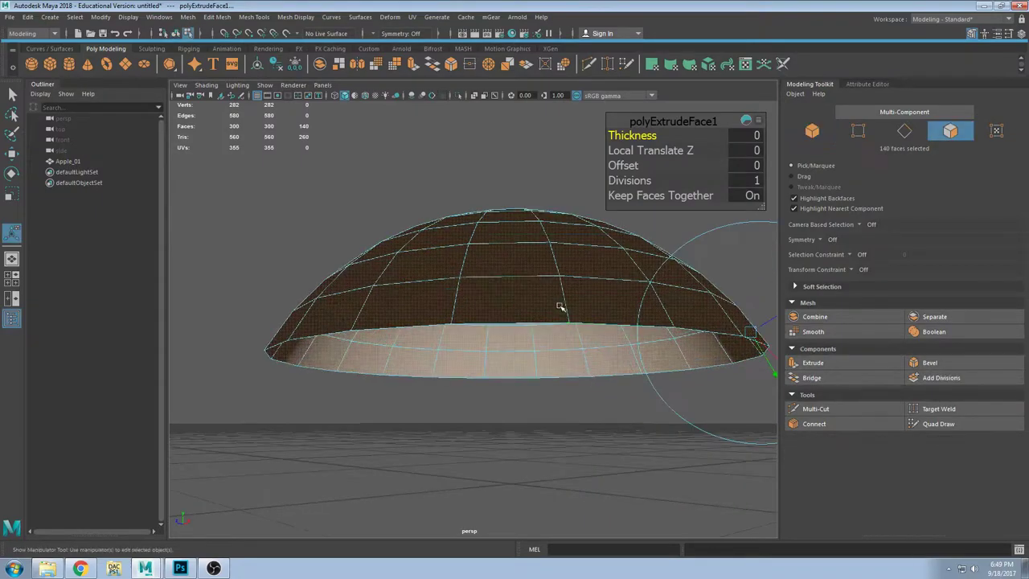
pyautogui.keyDown('alt'); pyautogui.moveTo(563, 300); pyautogui.dragTo(478, 299, button='middle'); pyautogui.keyUp('alt')
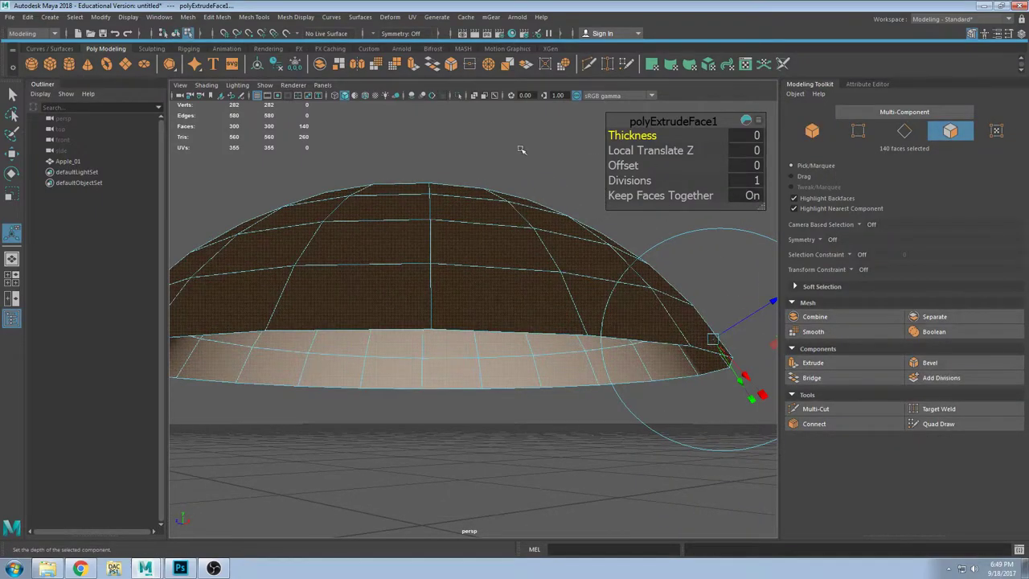
pyautogui.hotkey('ctrl', 'z')
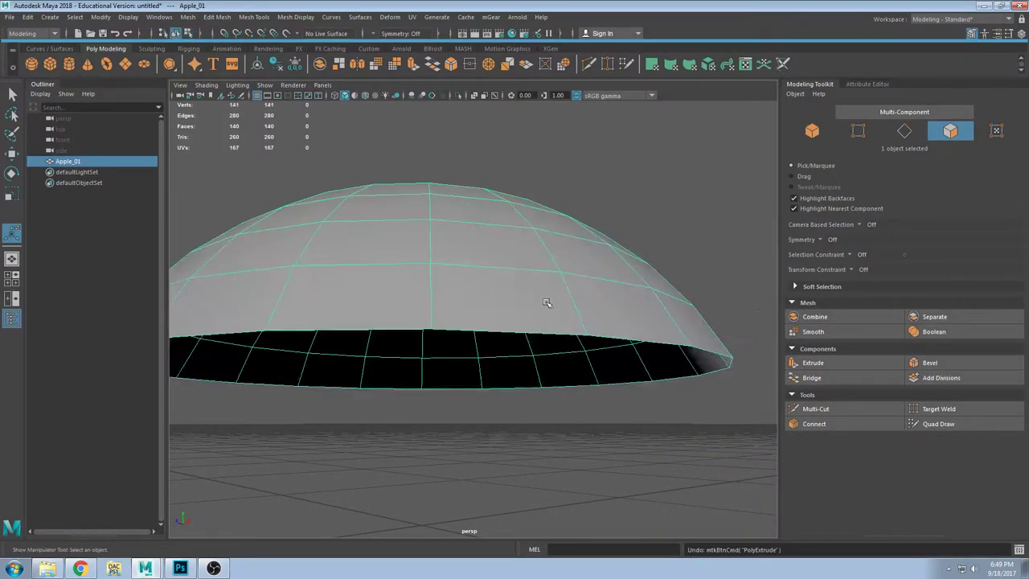
# Step: Select all faces of the dome and extrude them slightly upward with the Move tool
pyautogui.keyDown('alt'); pyautogui.moveTo(496, 267); pyautogui.dragTo(541, 295); pyautogui.keyUp('alt')
pyautogui.press('q')
pyautogui.doubleClick(501, 246)
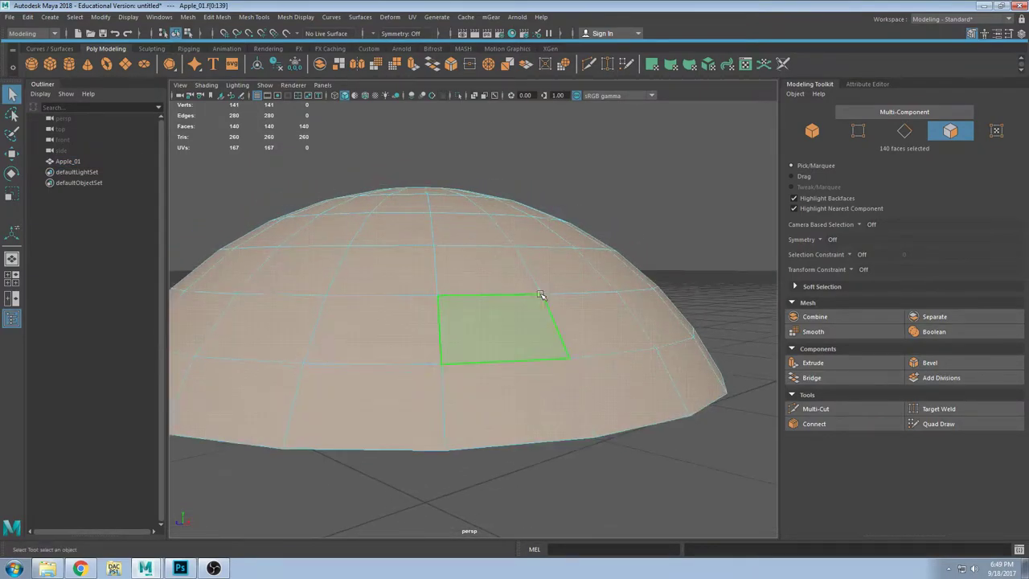
pyautogui.press('w')
pyautogui.keyDown('shift'); pyautogui.moveTo(420, 234); pyautogui.dragTo(420, 230); pyautogui.keyUp('shift')
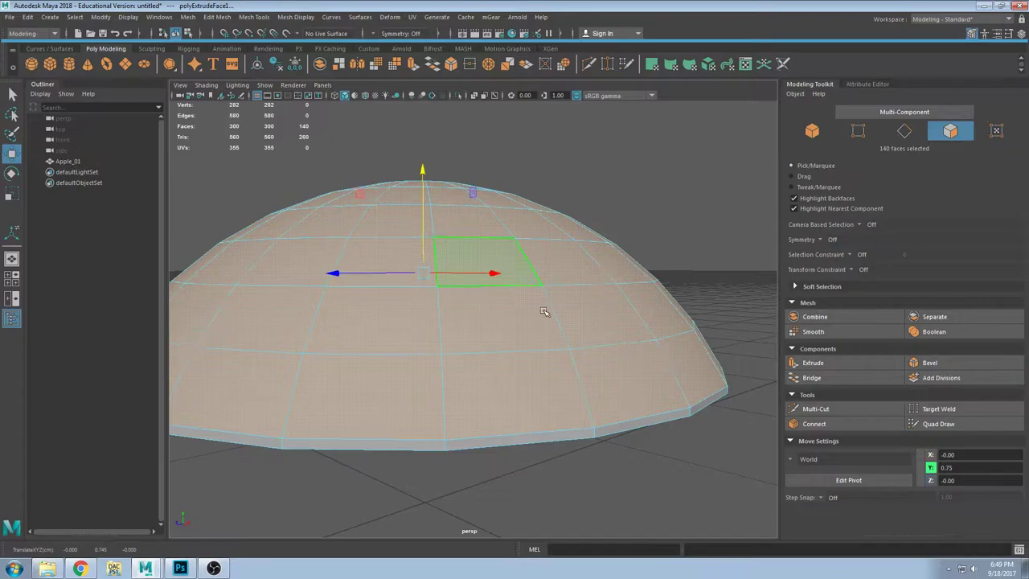
# Step: Undo the upward extrusion of the Apple_01 dome and select all of its faces again
pyautogui.moveTo(544, 312)
pyautogui.keyDown('alt'); pyautogui.mouseDown()
pyautogui.moveTo(533, 278)
pyautogui.moveTo(514, 294)
pyautogui.moveTo(520, 280)
pyautogui.moveTo(600, 296)
pyautogui.moveTo(508, 265)
pyautogui.moveTo(506, 313)
pyautogui.moveTo(510, 303)
pyautogui.moveTo(471, 263)
pyautogui.moveTo(459, 298)
pyautogui.moveTo(533, 271)
pyautogui.moveTo(558, 320)
pyautogui.mouseUp(); pyautogui.keyUp('alt')
pyautogui.hotkey('ctrl', 'z')
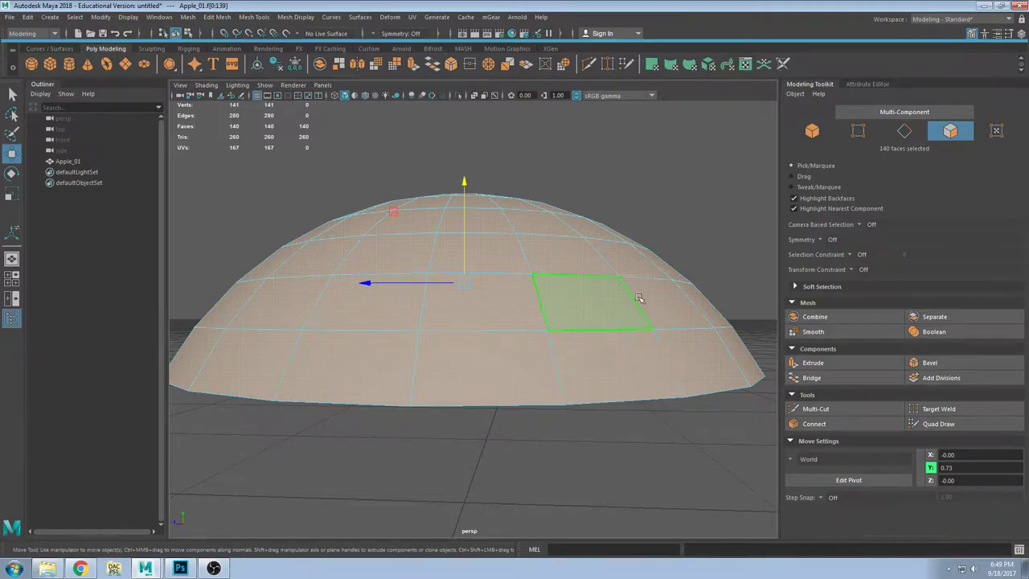
pyautogui.keyDown('alt'); pyautogui.moveTo(404, 226); pyautogui.dragTo(486, 294); pyautogui.keyUp('alt')
pyautogui.hotkey('ctrl', 'z')
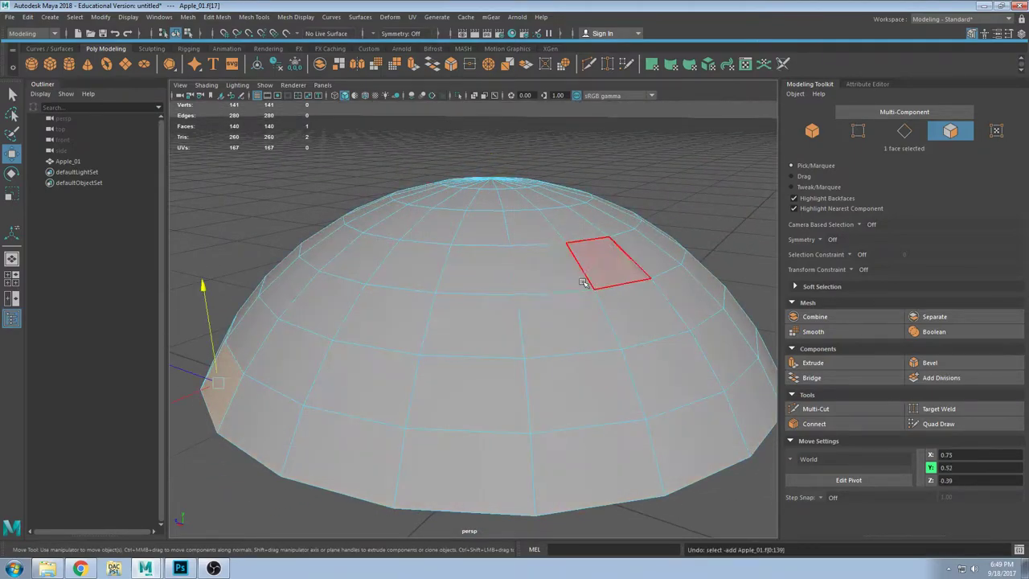
pyautogui.doubleClick(474, 361)
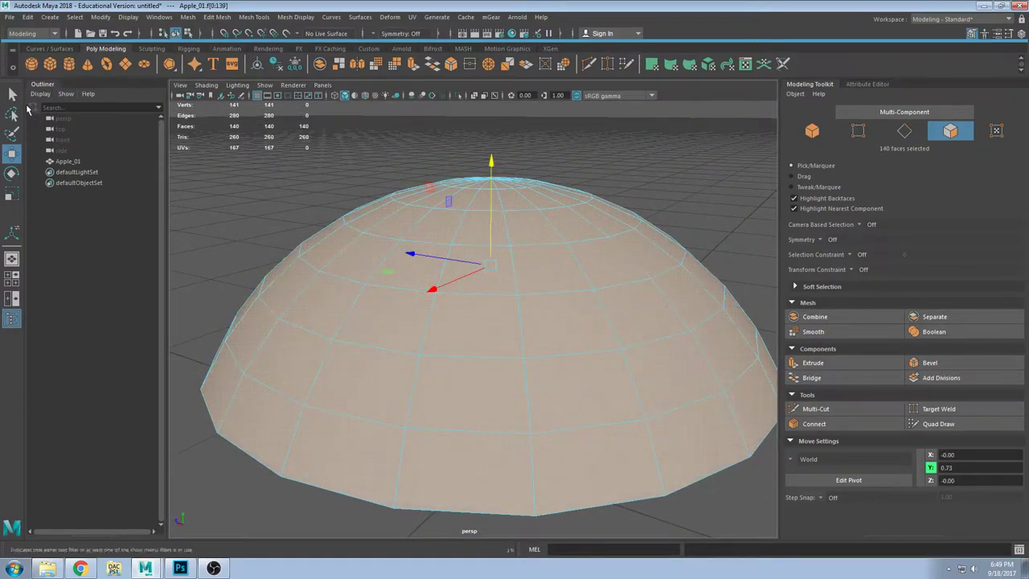
# Step: Set the Move tool's axis orientation to Component in its tool settings
pyautogui.click(12, 136)
pyautogui.doubleClick(13, 153)
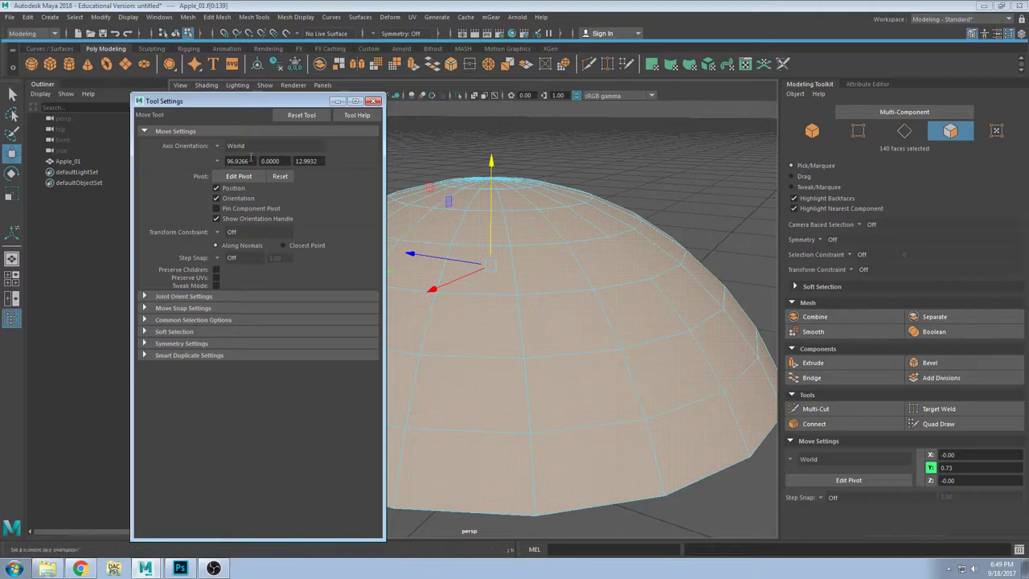
pyautogui.click(214, 146)
pyautogui.click(233, 170)
# Step: Try extruding the selected dome faces along the component axis, undo it, and close the tool settings
pyautogui.keyDown('alt'); pyautogui.moveTo(547, 265); pyautogui.dragTo(497, 198); pyautogui.keyUp('alt')
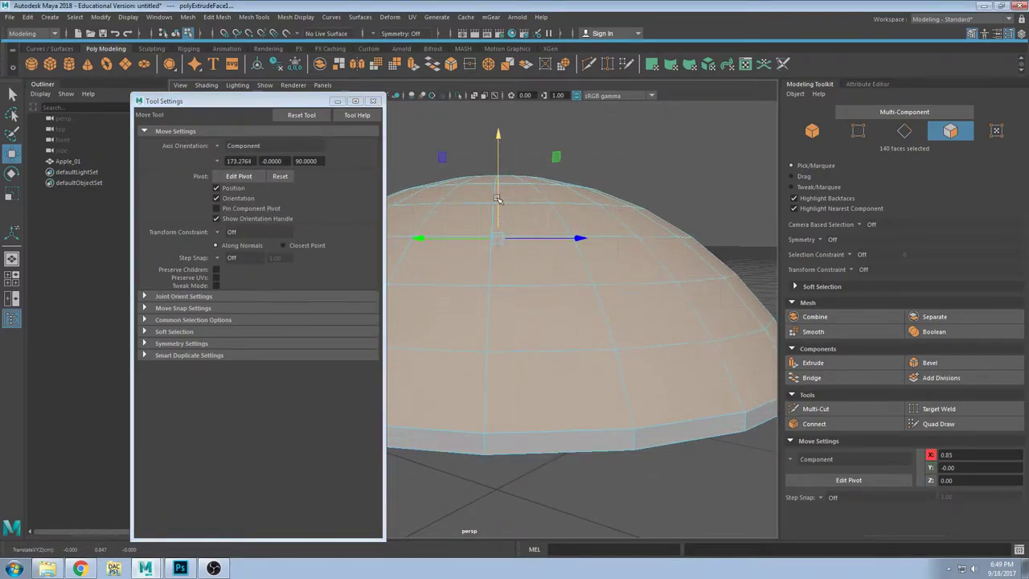
pyautogui.hotkey('ctrl', 'z')
pyautogui.click(373, 100)
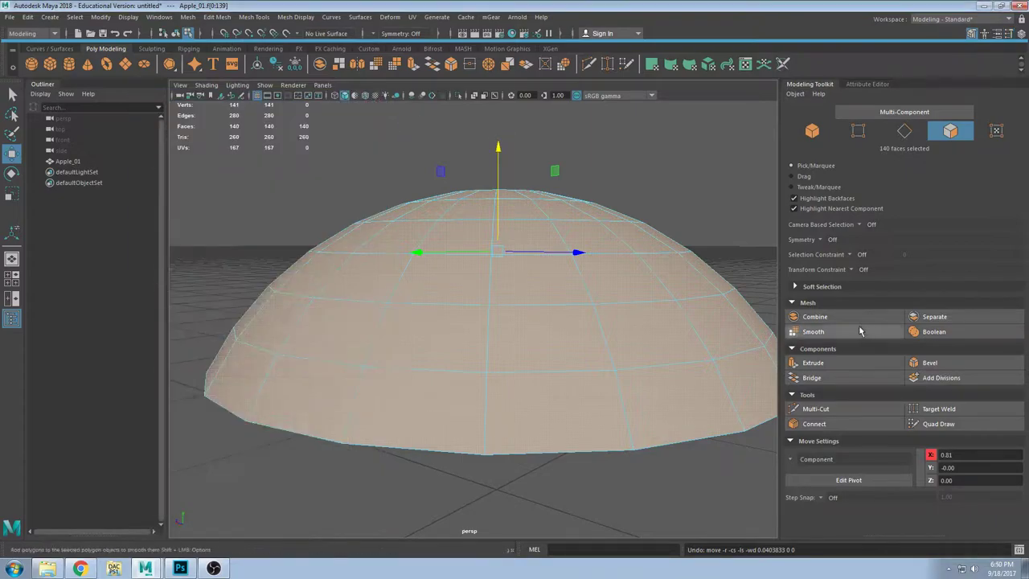
# Step: Extrude all the dome's faces with the Extrude command, using a Local Translate Z of 0.05
pyautogui.click(813, 363)
pyautogui.keyDown('alt'); pyautogui.moveTo(509, 293); pyautogui.dragTo(526, 276); pyautogui.keyUp('alt')
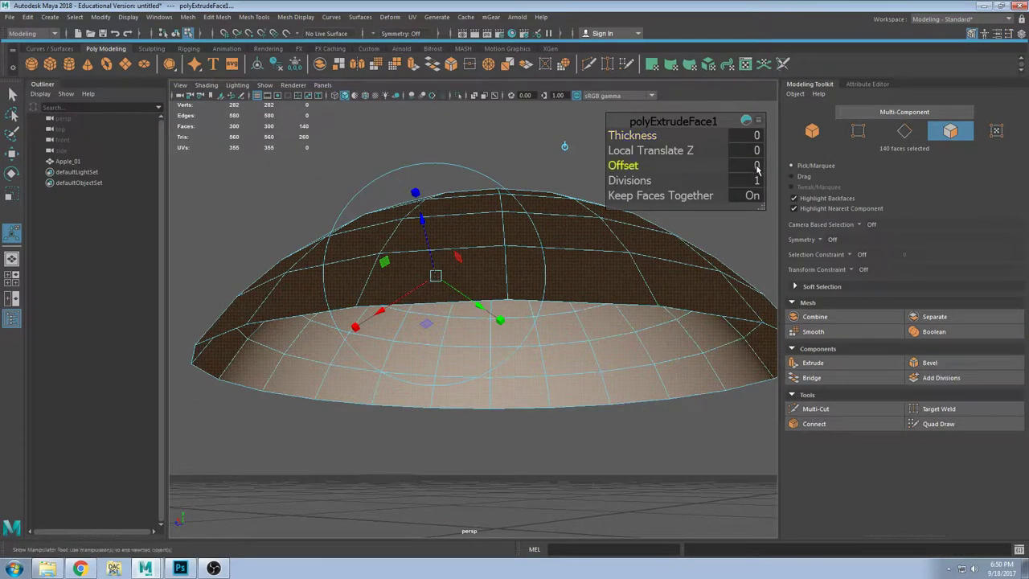
pyautogui.moveTo(756, 167)
pyautogui.mouseDown()
pyautogui.moveTo(767, 167)
pyautogui.moveTo(752, 167)
pyautogui.mouseUp()
pyautogui.hotkey('ctrl', 'z')
pyautogui.moveTo(750, 151); pyautogui.dragTo(754, 150, button='middle')
pyautogui.keyDown('alt'); pyautogui.moveTo(405, 367); pyautogui.dragTo(450, 346); pyautogui.keyUp('alt')
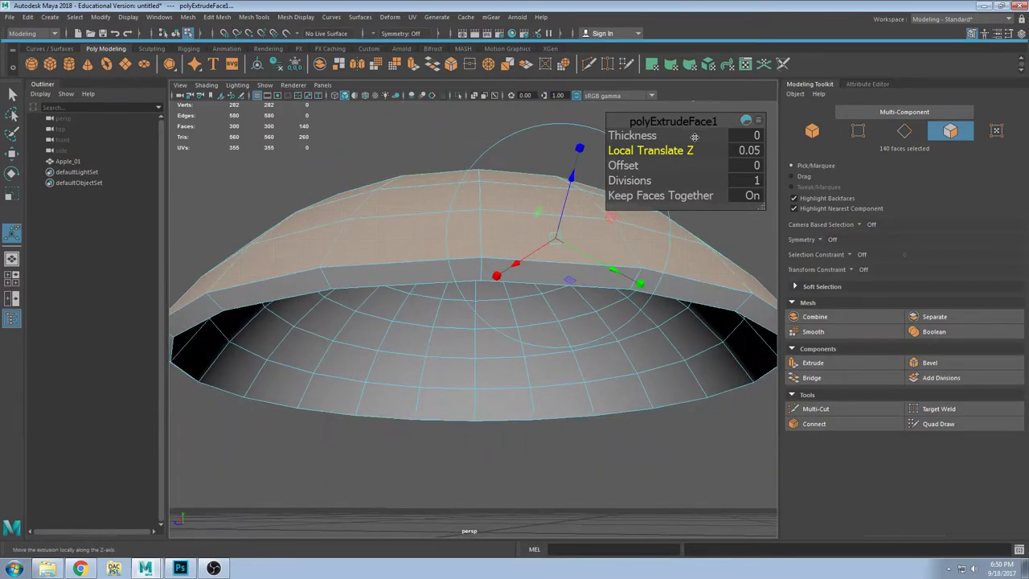
# Step: Set the extrusion's Local Translate Z to 0.01 and deselect the dome's faces
pyautogui.click(766, 150)
pyautogui.write('0.01')
pyautogui.press('Return')
pyautogui.keyDown('alt'); pyautogui.moveTo(526, 251); pyautogui.dragTo(387, 190); pyautogui.keyUp('alt')
pyautogui.click(344, 143)
pyautogui.scroll(-4, 471, 232)
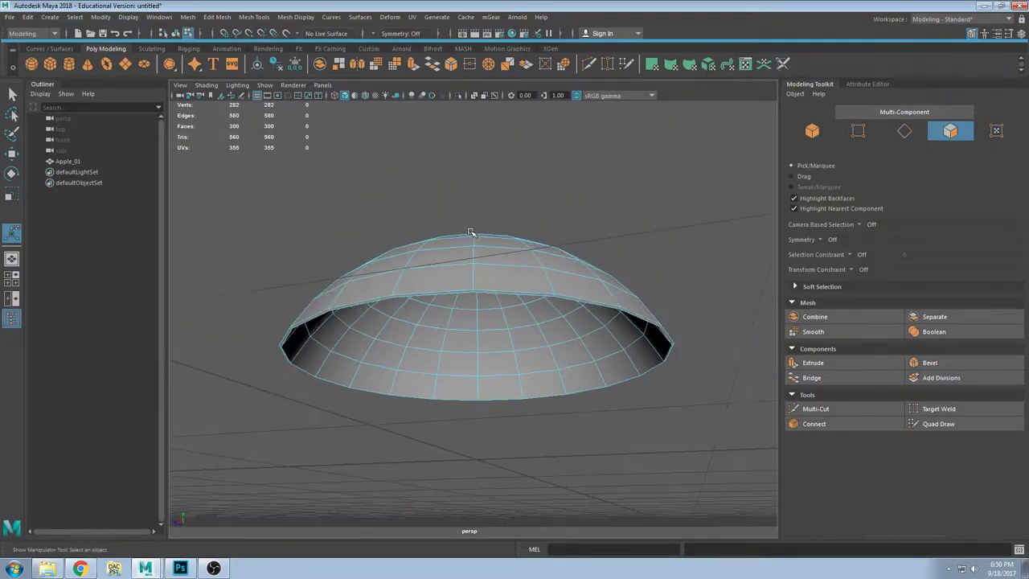
# Step: Preview the thin extruded dome smoothed, inspect its underside, and undo the extrusion
pyautogui.moveTo(471, 233)
pyautogui.keyDown('alt'); pyautogui.mouseDown()
pyautogui.moveTo(491, 274)
pyautogui.moveTo(472, 247)
pyautogui.mouseUp(); pyautogui.keyUp('alt')
pyautogui.press('3')
pyautogui.keyDown('alt'); pyautogui.moveTo(540, 272); pyautogui.dragTo(482, 304); pyautogui.keyUp('alt')
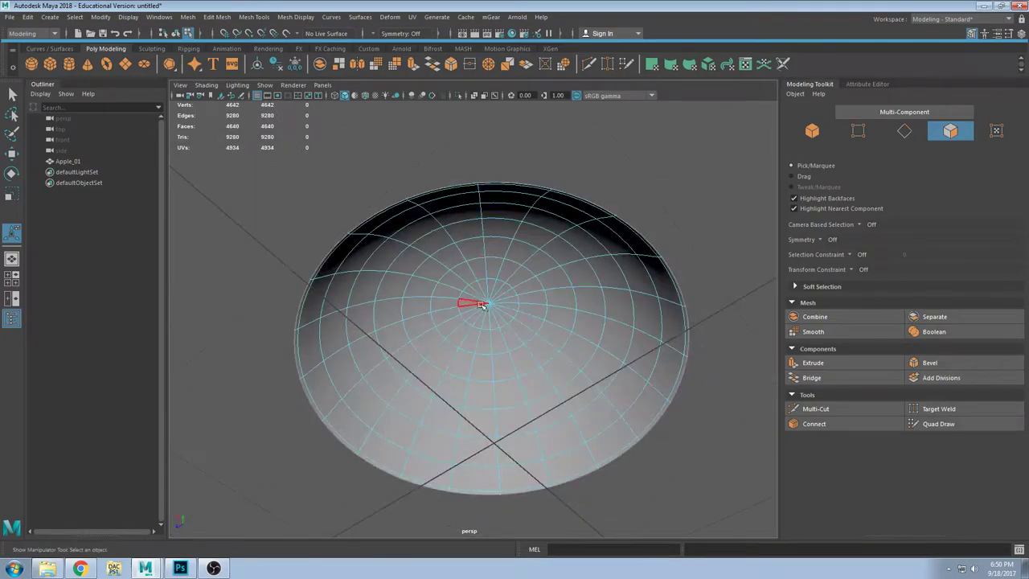
pyautogui.hotkey('ctrl', 'z')
pyautogui.hotkey('ctrl', 'z')
pyautogui.hotkey('ctrl', 'z')
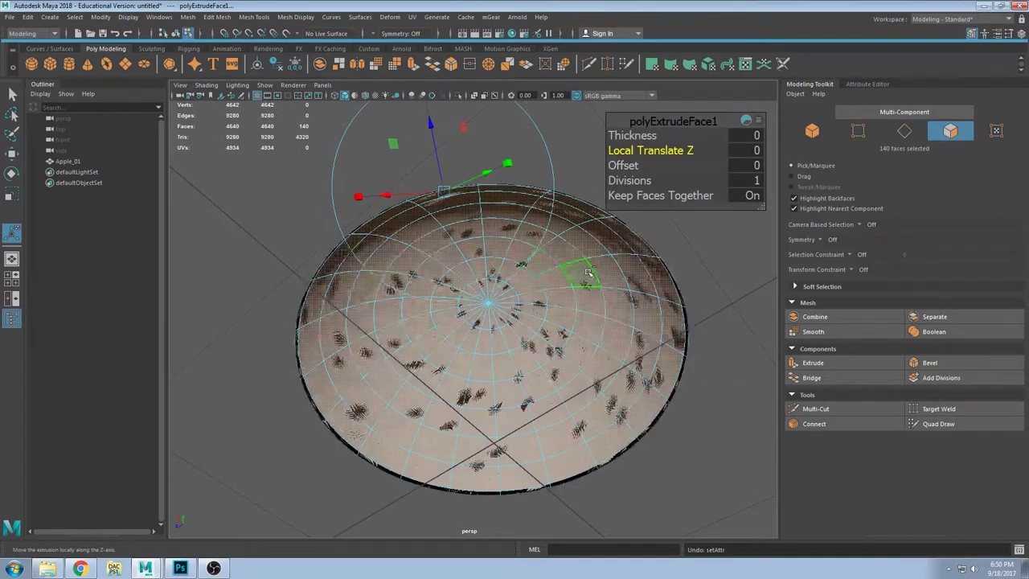
pyautogui.hotkey('ctrl', 'z')
# Step: Try deleting a single face from the side of the smoothed, unextruded dome, and undo the deletion
pyautogui.keyDown('alt'); pyautogui.moveTo(627, 266); pyautogui.dragTo(570, 298); pyautogui.keyUp('alt')
pyautogui.click(639, 242)
pyautogui.scroll(3, 517, 296)
pyautogui.keyDown('alt'); pyautogui.moveTo(475, 243); pyautogui.dragTo(483, 342); pyautogui.keyUp('alt')
pyautogui.click(423, 302)
pyautogui.hotkey('ctrl', 'z')
pyautogui.hotkey('ctrl', 'z')
pyautogui.hotkey('ctrl', 'z')
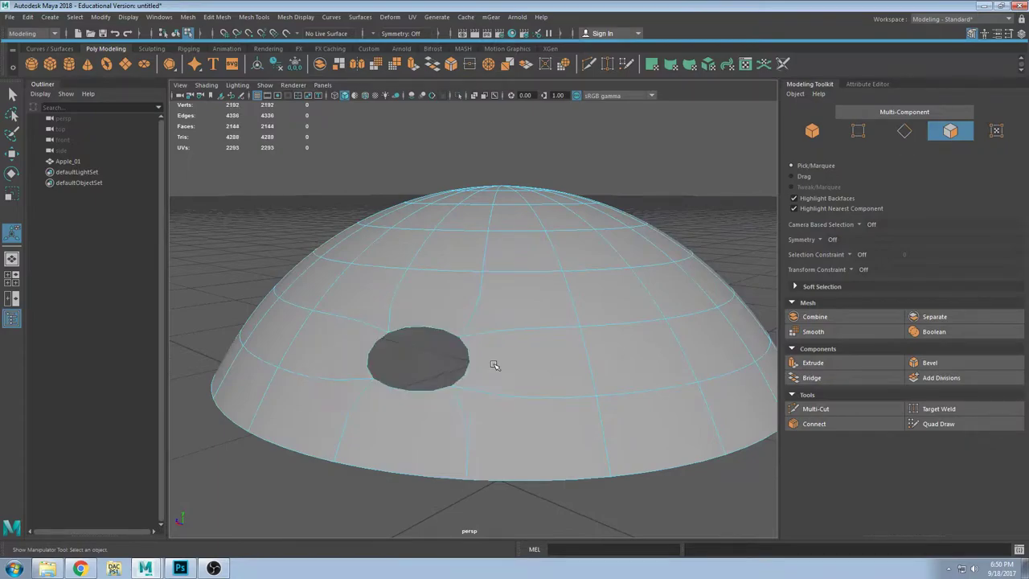
pyautogui.hotkey('ctrl', 'z')
pyautogui.hotkey('ctrl', 'z')
pyautogui.hotkey('ctrl', 'z')
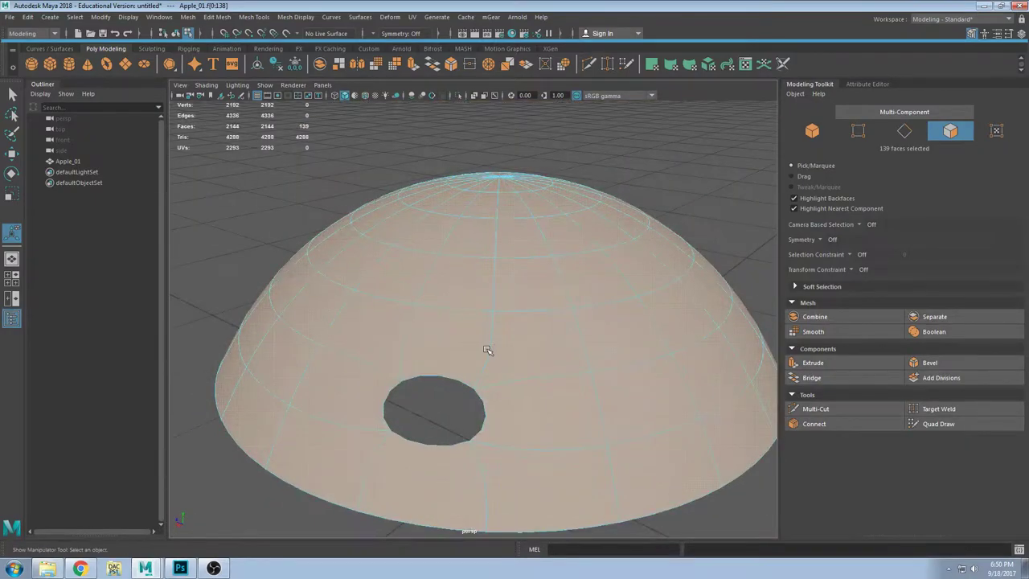
# Step: Extrude all the dome's faces with a Local Translate Z of 0.1 and turn off the smooth preview
pyautogui.doubleClick(552, 405)
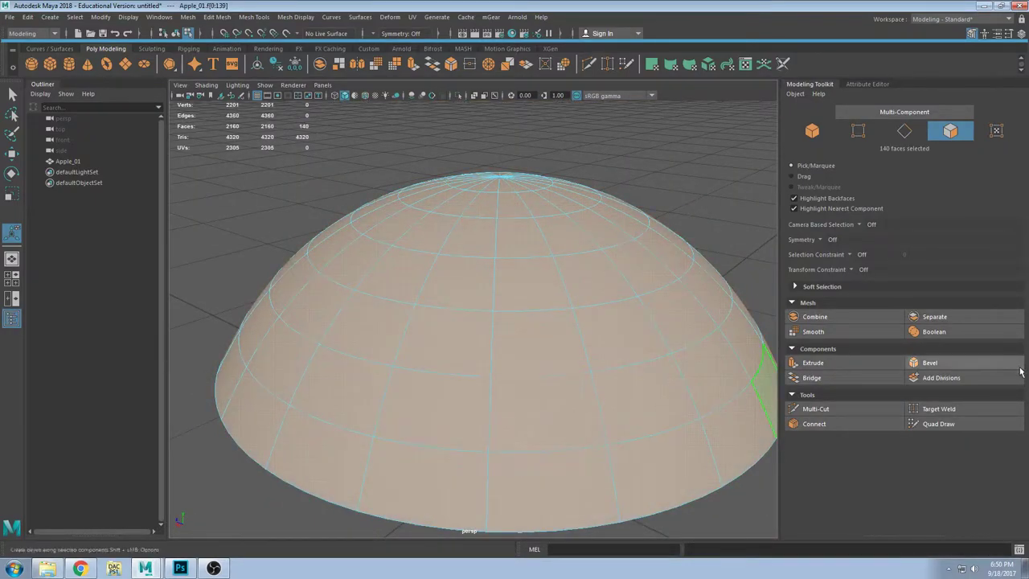
pyautogui.click(822, 363)
pyautogui.keyDown('alt'); pyautogui.moveTo(453, 325); pyautogui.dragTo(555, 104); pyautogui.keyUp('alt')
pyautogui.moveTo(758, 151); pyautogui.dragTo(756, 150)
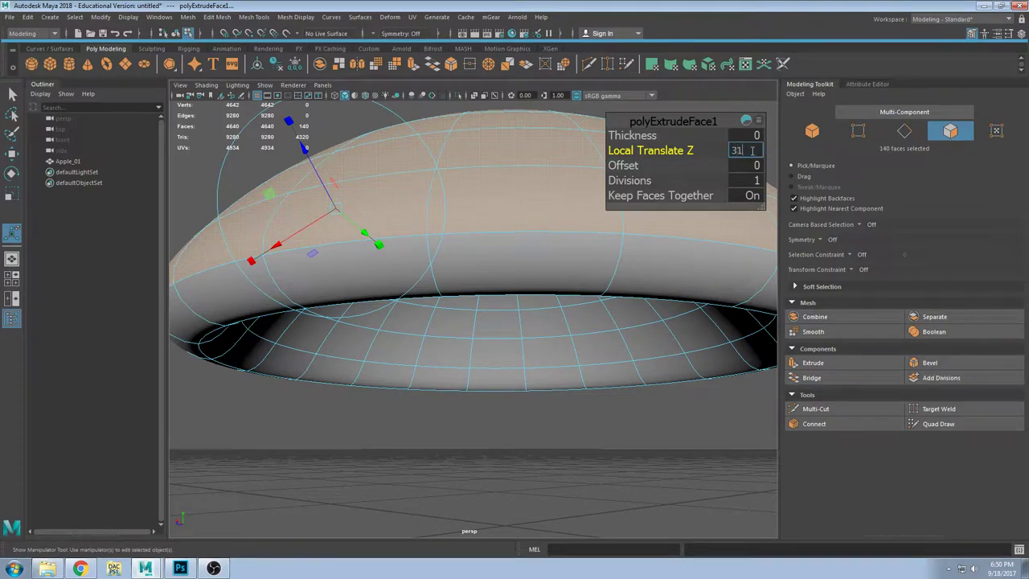
pyautogui.write('1')
pyautogui.press('Return')
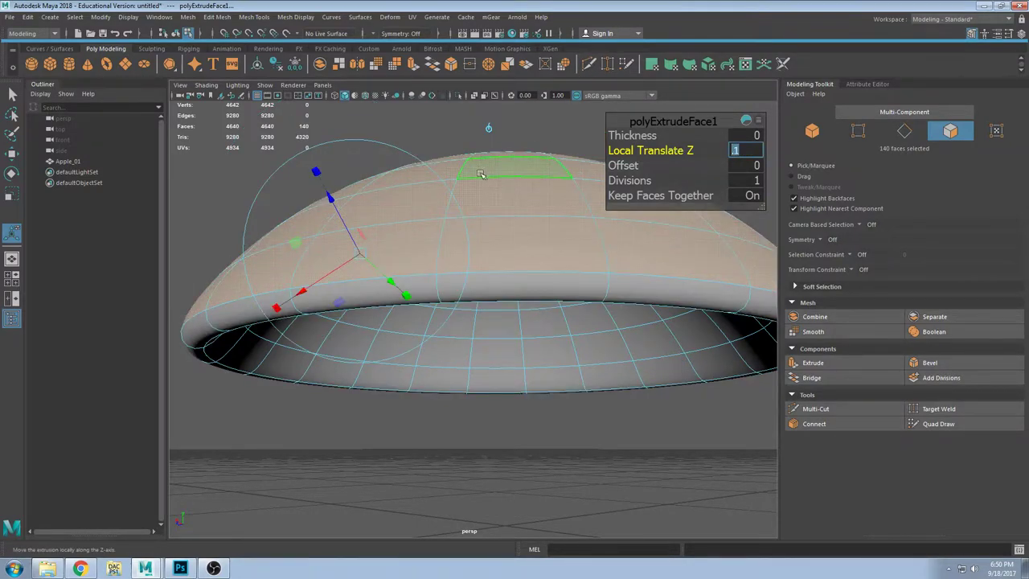
pyautogui.write('0.1')
pyautogui.press('Return')
pyautogui.press('1')
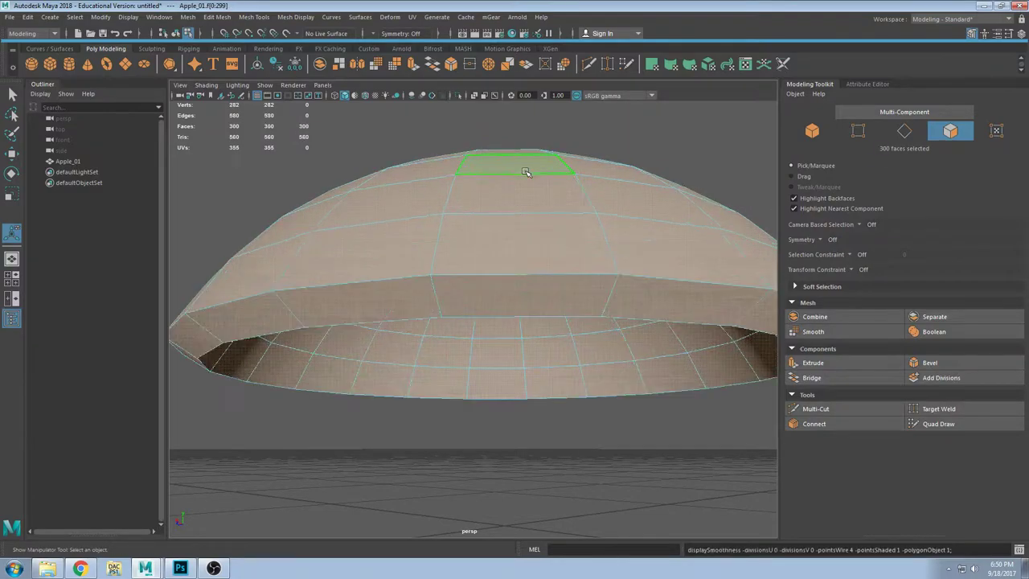
# Step: Delete one outer face of the thickened dome, inspect the gap between its shells, and undo the deletion
pyautogui.click(321, 148)
pyautogui.click(509, 235)
pyautogui.keyDown('alt'); pyautogui.moveTo(509, 235); pyautogui.dragTo(406, 270); pyautogui.keyUp('alt')
pyautogui.press('Delete')
pyautogui.scroll(3, 338, 281)
pyautogui.keyDown('alt'); pyautogui.moveTo(249, 285); pyautogui.dragTo(304, 295, button='middle'); pyautogui.keyUp('alt')
pyautogui.keyDown('alt'); pyautogui.moveTo(304, 295); pyautogui.dragTo(566, 321); pyautogui.keyUp('alt')
pyautogui.hotkey('ctrl', 'z')
pyautogui.scroll(-6, 442, 303)
pyautogui.hotkey('ctrl', 'z')
# Step: Select all faces of the thickened dome and delete them
pyautogui.click(539, 336)
pyautogui.scroll(2, 536, 316)
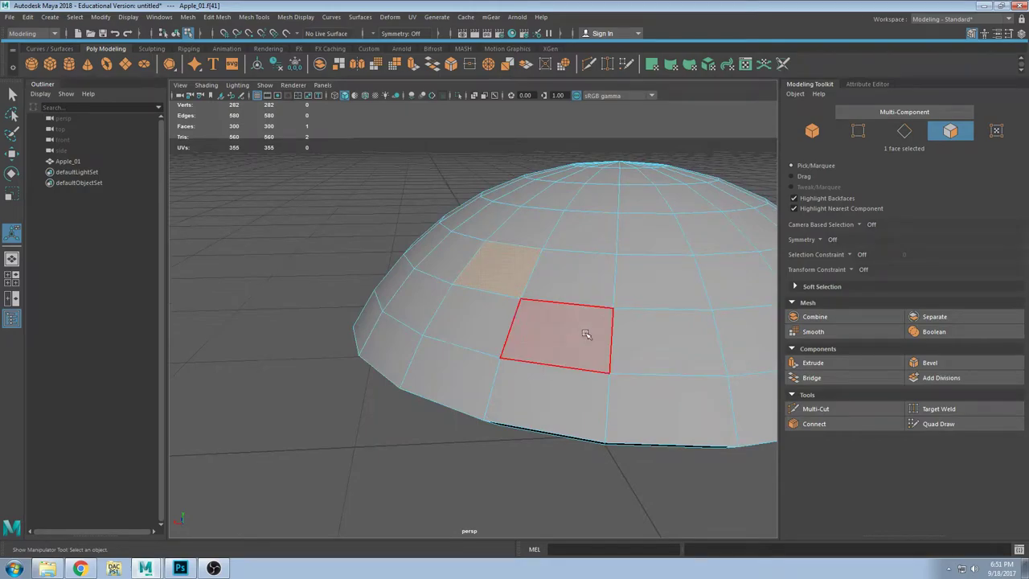
pyautogui.scroll(-3, 593, 334)
pyautogui.keyDown('alt'); pyautogui.moveTo(603, 335); pyautogui.dragTo(533, 341, button='middle'); pyautogui.keyUp('alt')
pyautogui.scroll(3, 531, 341)
pyautogui.moveTo(505, 322)
pyautogui.keyDown('alt'); pyautogui.mouseDown()
pyautogui.moveTo(497, 350)
pyautogui.moveTo(514, 318)
pyautogui.mouseUp(); pyautogui.keyUp('alt')
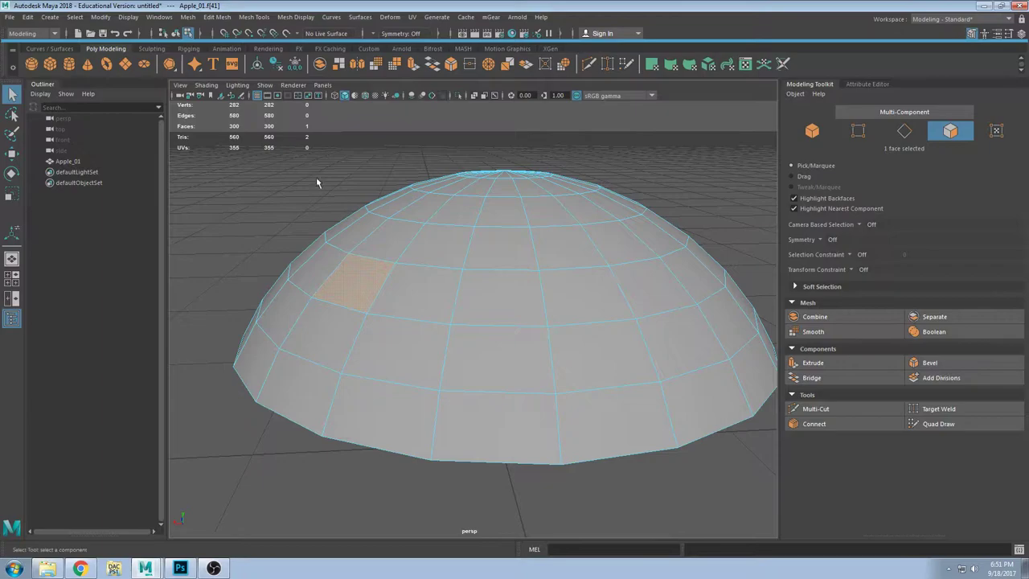
pyautogui.scroll(-2, 317, 184)
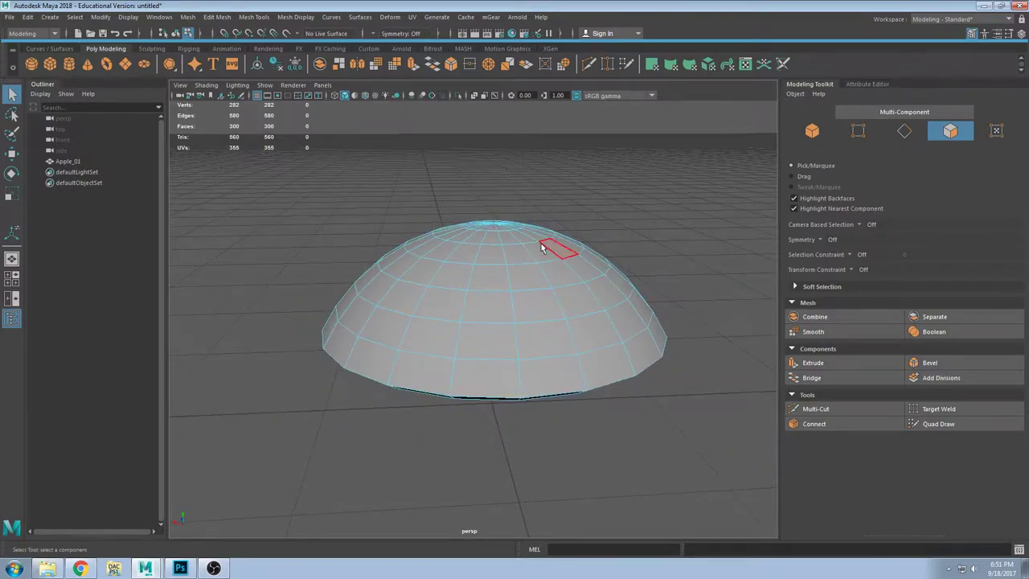
pyautogui.doubleClick(543, 273)
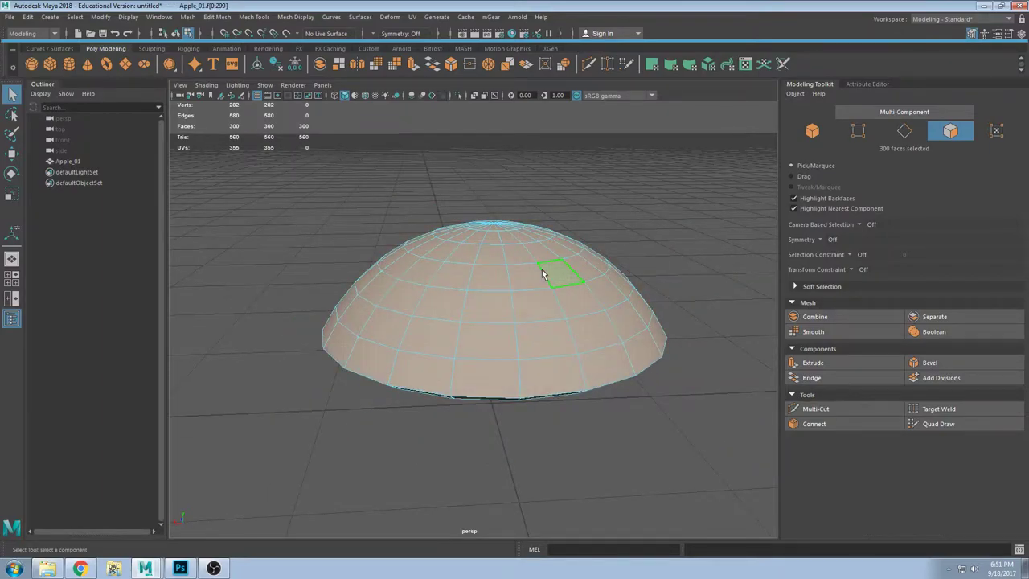
pyautogui.press('Delete')
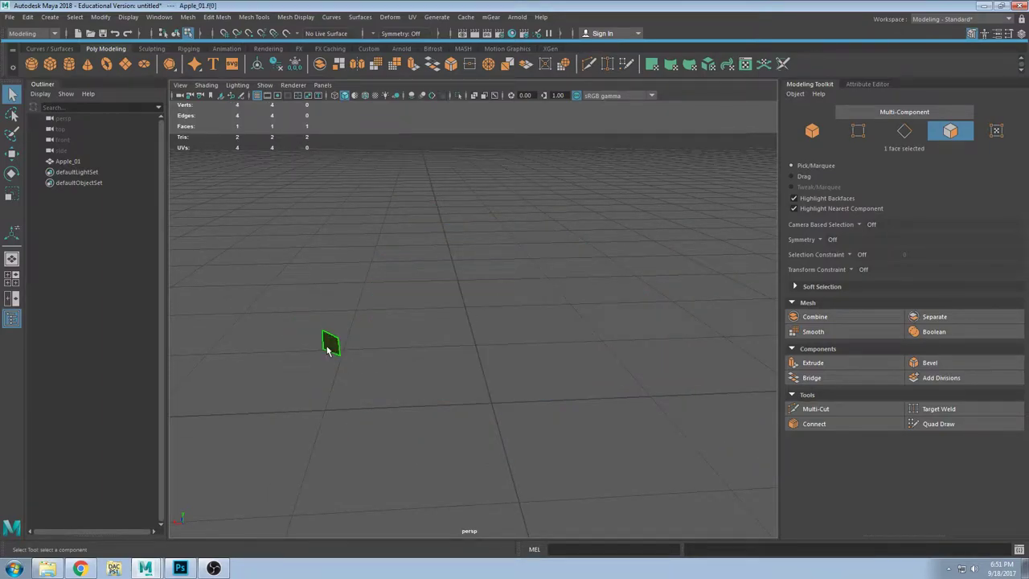
# Step: Create a polygon torus, try rotating it freehand about the X axis, and remove it
pyautogui.click(107, 64)
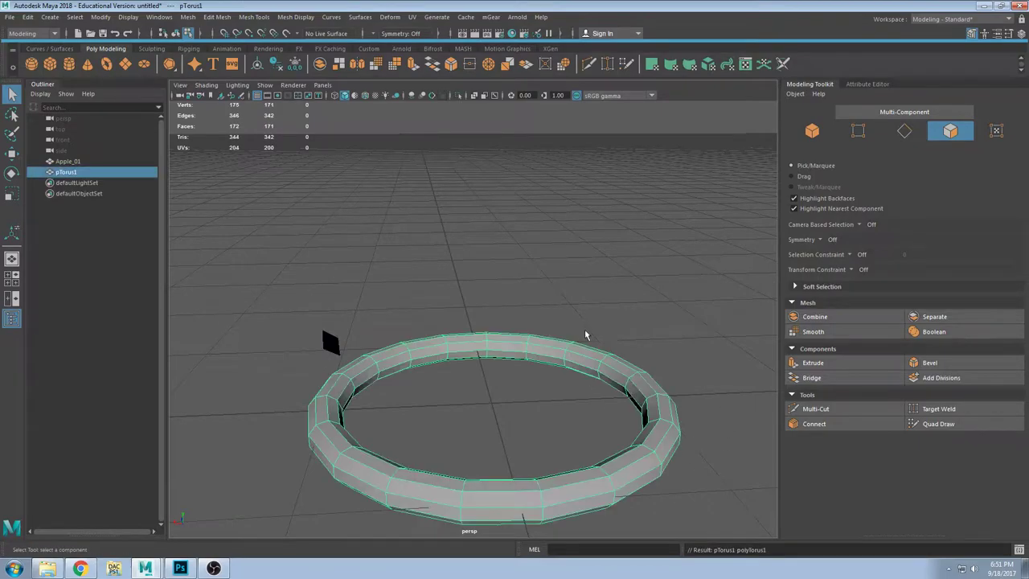
pyautogui.keyDown('alt'); pyautogui.moveTo(591, 275); pyautogui.dragTo(533, 390); pyautogui.keyUp('alt')
pyautogui.keyDown('alt'); pyautogui.moveTo(572, 333); pyautogui.dragTo(536, 313); pyautogui.keyUp('alt')
pyautogui.press('w')
pyautogui.press('e')
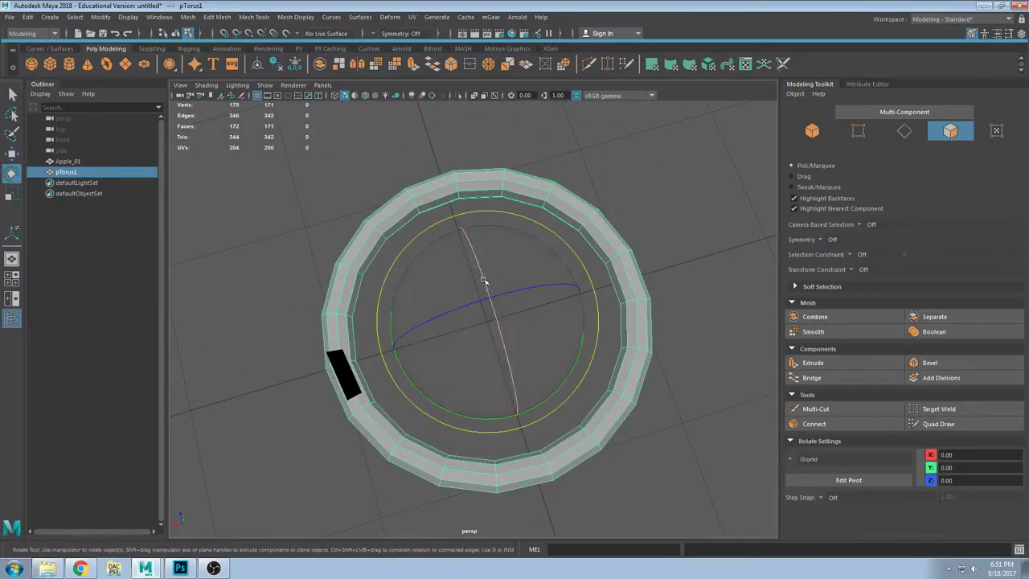
pyautogui.moveTo(487, 288); pyautogui.dragTo(515, 320)
pyautogui.keyDown('alt'); pyautogui.moveTo(602, 365); pyautogui.dragTo(579, 197, button='middle'); pyautogui.keyUp('alt')
pyautogui.keyDown('alt'); pyautogui.moveTo(579, 197); pyautogui.dragTo(621, 217); pyautogui.keyUp('alt')
pyautogui.press('Delete')
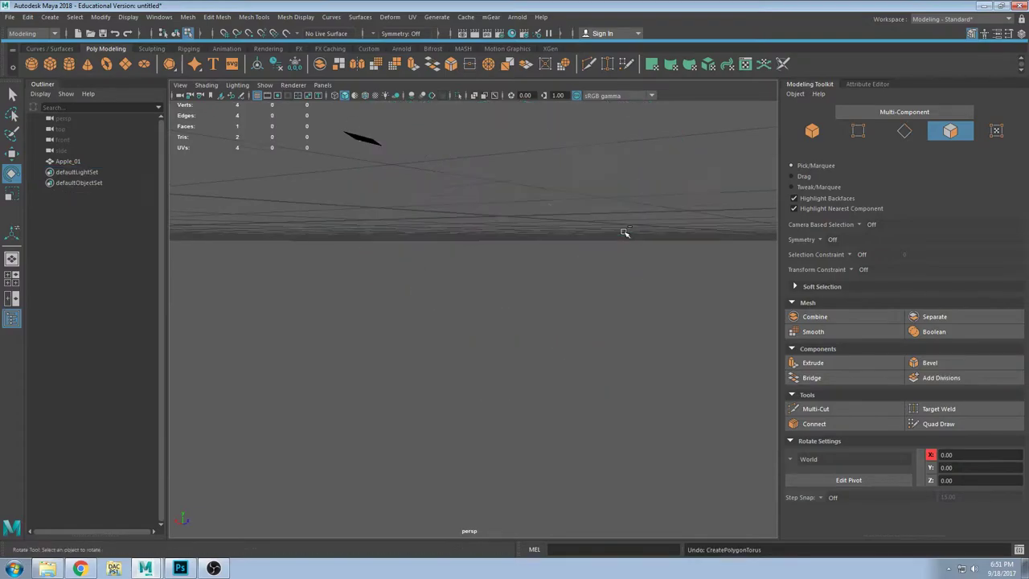
# Step: Create a new polygon torus and set its X rotation to 90 so that it stands upright
pyautogui.keyDown('alt'); pyautogui.moveTo(551, 179); pyautogui.dragTo(378, 266); pyautogui.keyUp('alt')
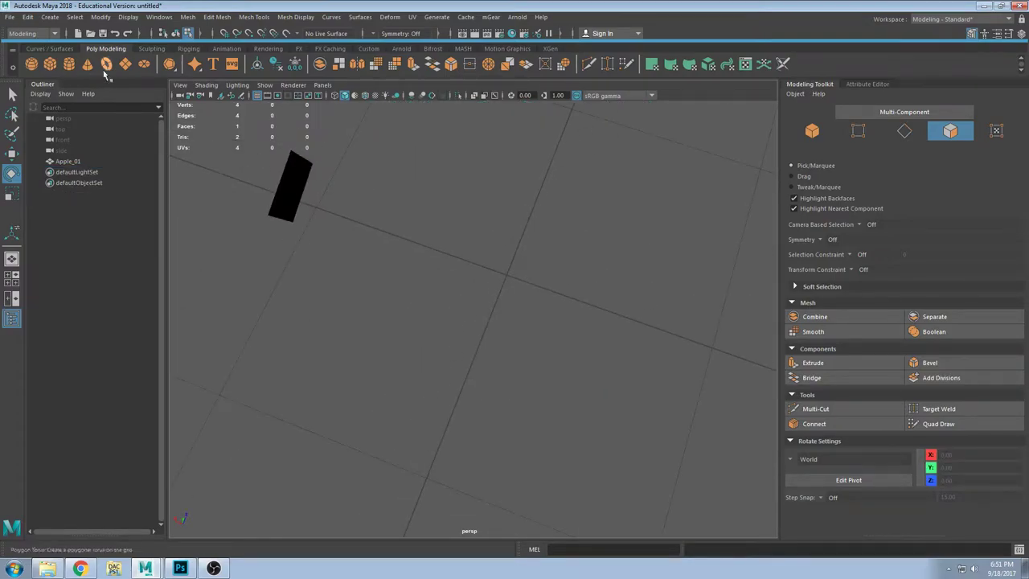
pyautogui.hotkey('ctrl', 'z')
pyautogui.click(869, 85)
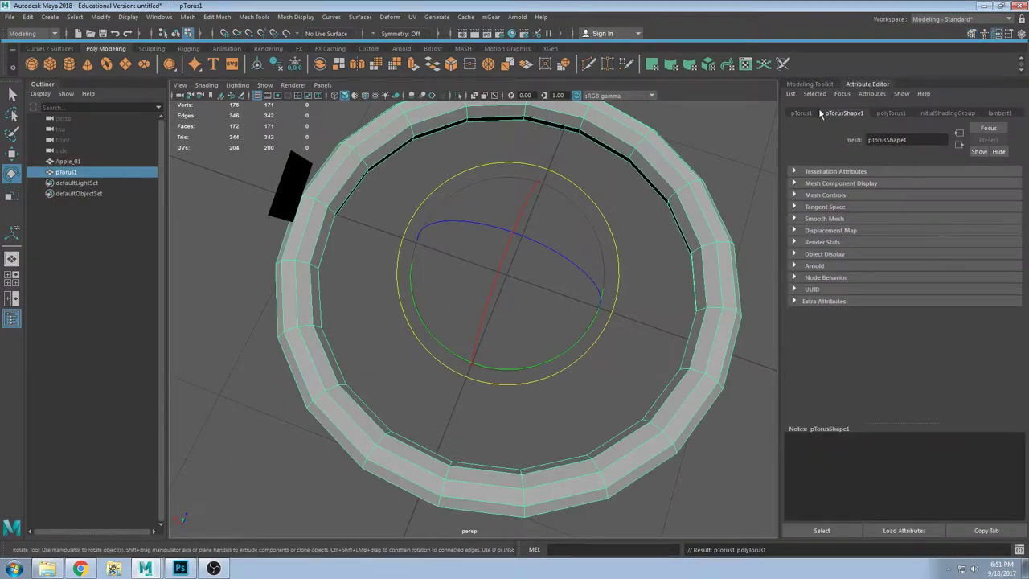
pyautogui.click(801, 113)
pyautogui.keyDown('ctrl'); pyautogui.moveTo(891, 197); pyautogui.dragTo(896, 196); pyautogui.keyUp('ctrl')
pyautogui.write('90')
pyautogui.press('Return')
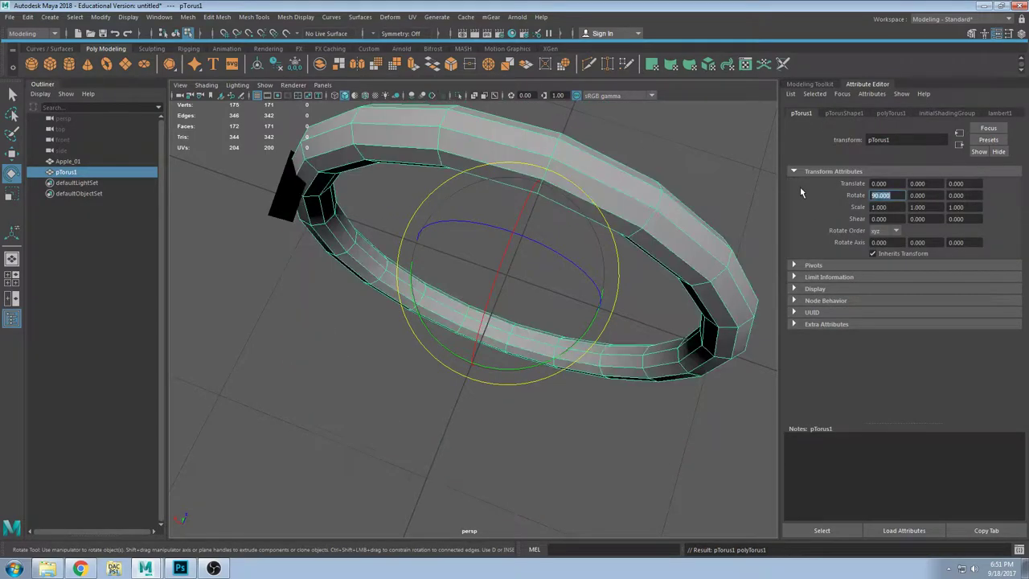
pyautogui.keyDown('alt'); pyautogui.moveTo(567, 207); pyautogui.dragTo(596, 251); pyautogui.keyUp('alt')
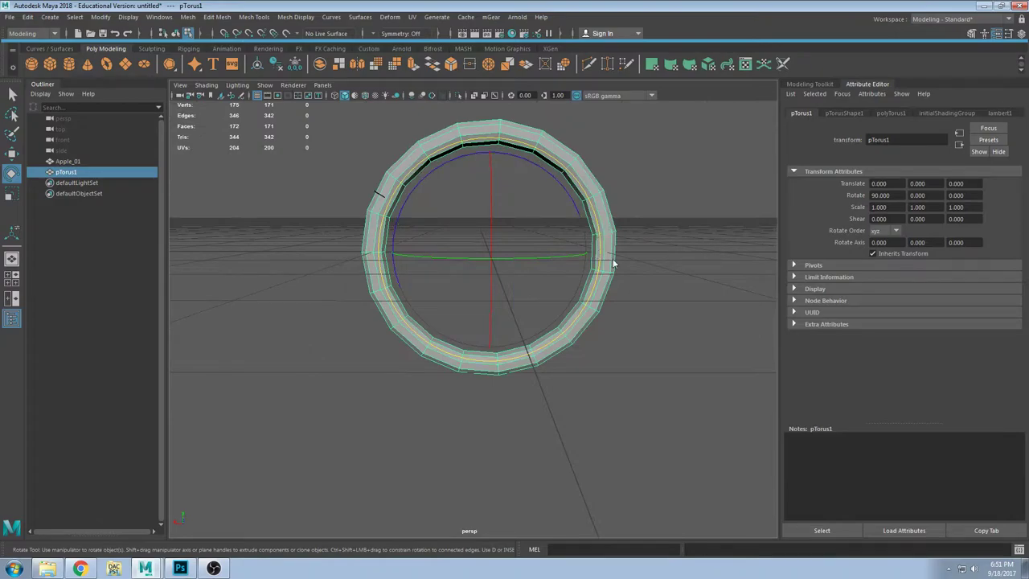
# Step: Deselect the torus's faces, return to object selection, and set the torus's Subdivisions Axis to 24
pyautogui.moveTo(632, 345); pyautogui.dragTo(299, 271)
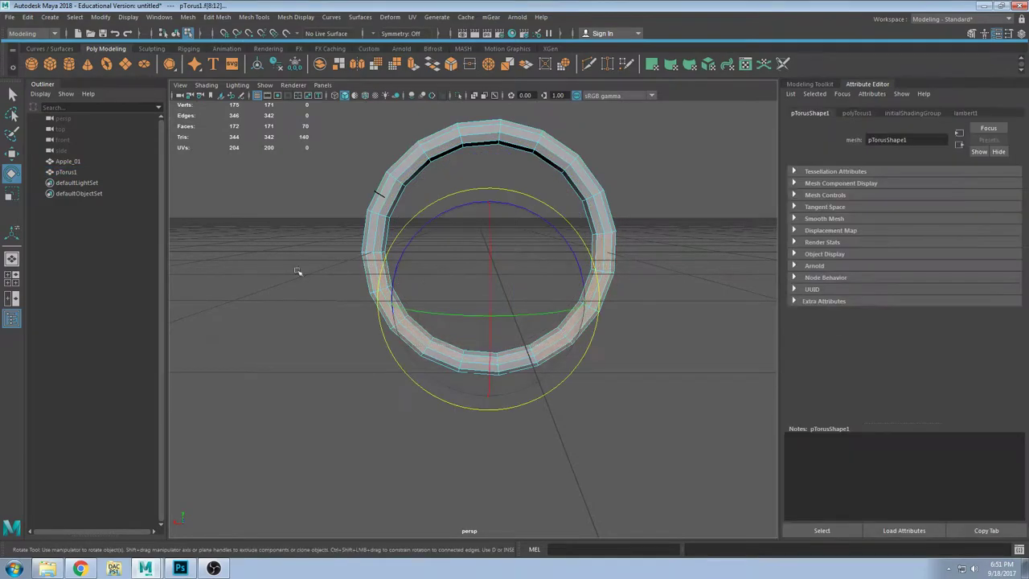
pyautogui.click(644, 247)
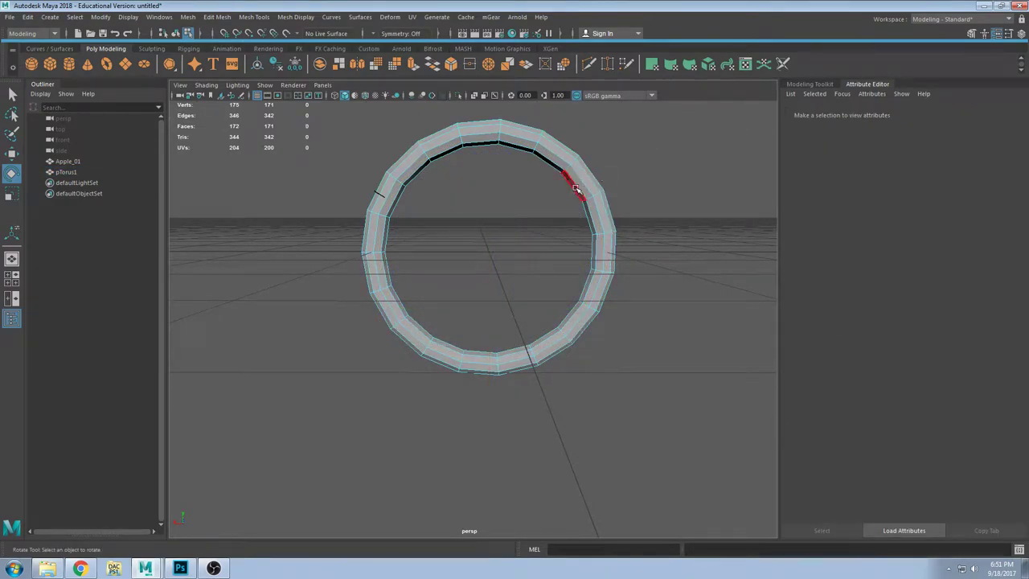
pyautogui.click(576, 189)
pyautogui.press('F8')
pyautogui.click(891, 113)
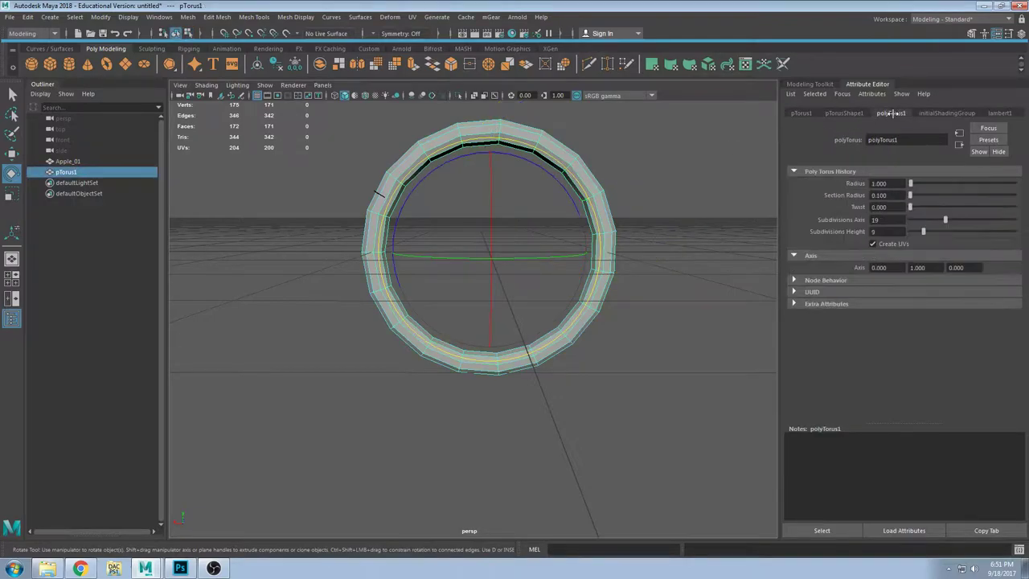
pyautogui.write('24')
pyautogui.press('Return')
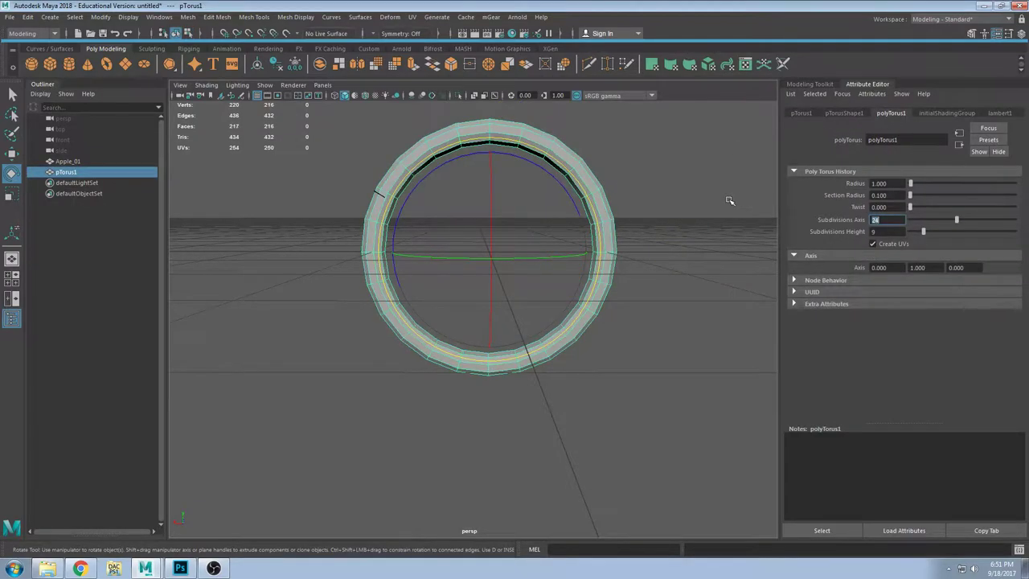
# Step: Select the faces of the torus's lower half and delete them to leave an arch
pyautogui.click(637, 356)
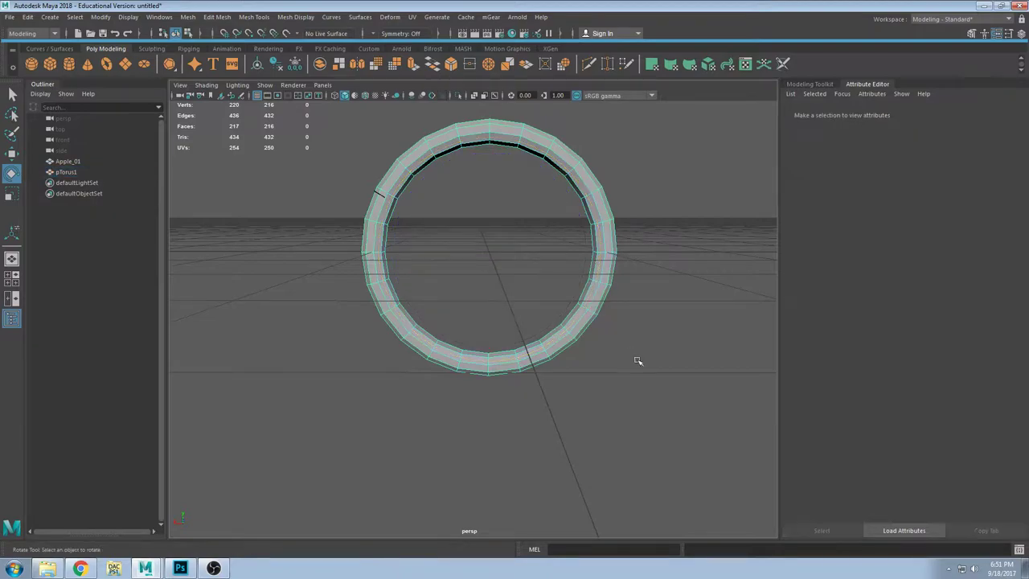
pyautogui.moveTo(676, 412); pyautogui.dragTo(278, 259)
pyautogui.press('Delete')
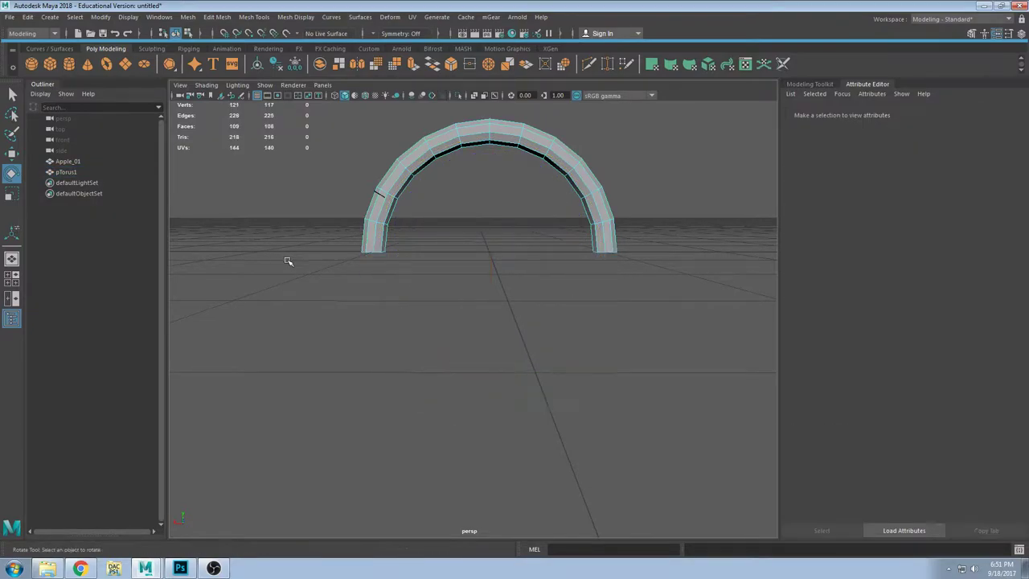
# Step: Select the border edge loop at one open end of the arch, try to extrude it, and undo the attempt
pyautogui.keyDown('alt'); pyautogui.moveTo(317, 310); pyautogui.dragTo(334, 277); pyautogui.keyUp('alt')
pyautogui.scroll(5, 300, 196)
pyautogui.keyDown('alt'); pyautogui.moveTo(300, 196); pyautogui.dragTo(306, 120); pyautogui.keyUp('alt')
pyautogui.keyDown('alt'); pyautogui.moveTo(306, 120); pyautogui.dragTo(424, 215, button='middle'); pyautogui.keyUp('alt')
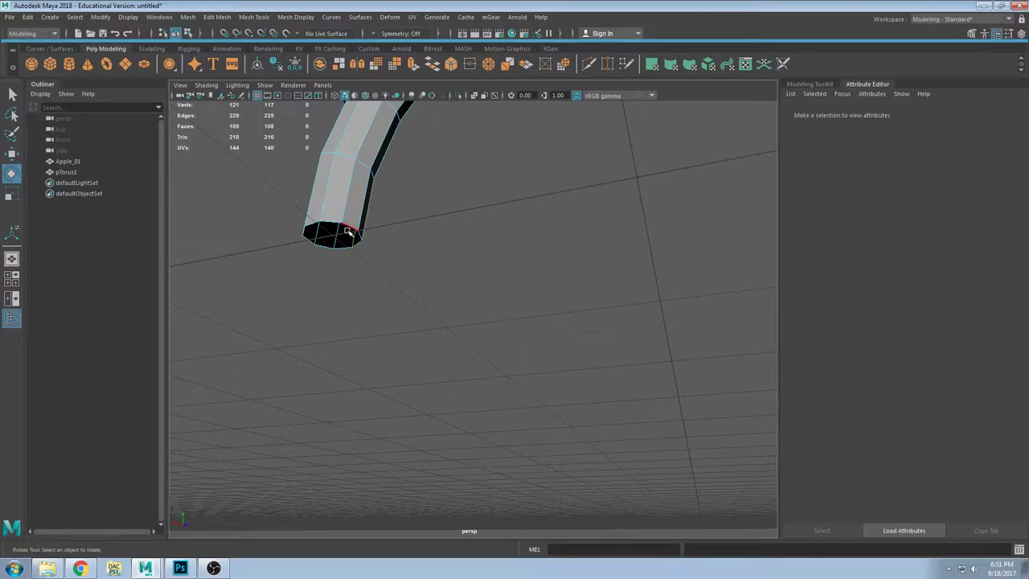
pyautogui.doubleClick(349, 229)
pyautogui.scroll(-5, 357, 236)
pyautogui.keyDown('alt'); pyautogui.moveTo(356, 237); pyautogui.dragTo(368, 290); pyautogui.keyUp('alt')
pyautogui.press('w')
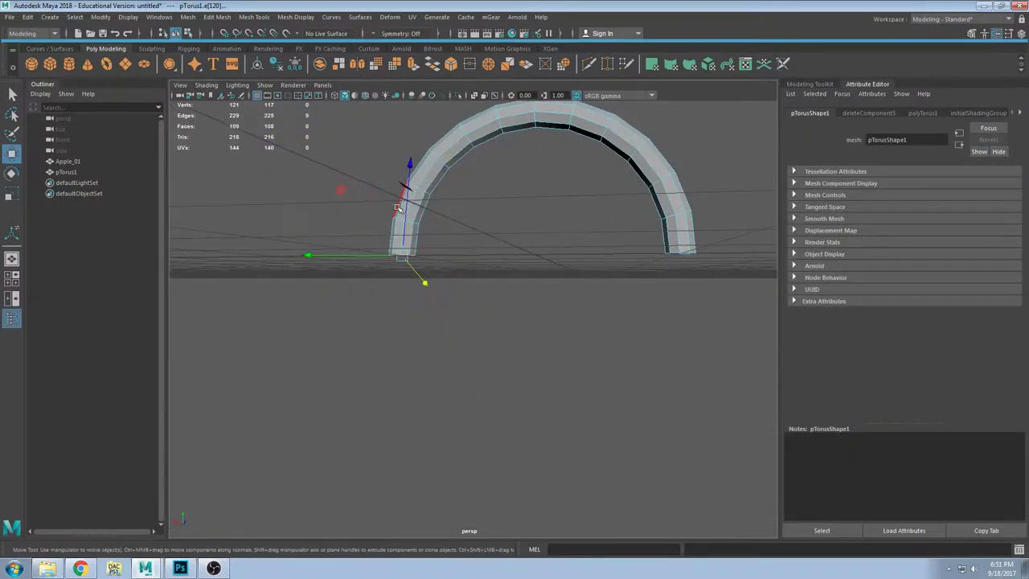
pyautogui.keyDown('shift'); pyautogui.moveTo(404, 207); pyautogui.dragTo(404, 186); pyautogui.keyUp('shift')
pyautogui.hotkey('ctrl', 'z')
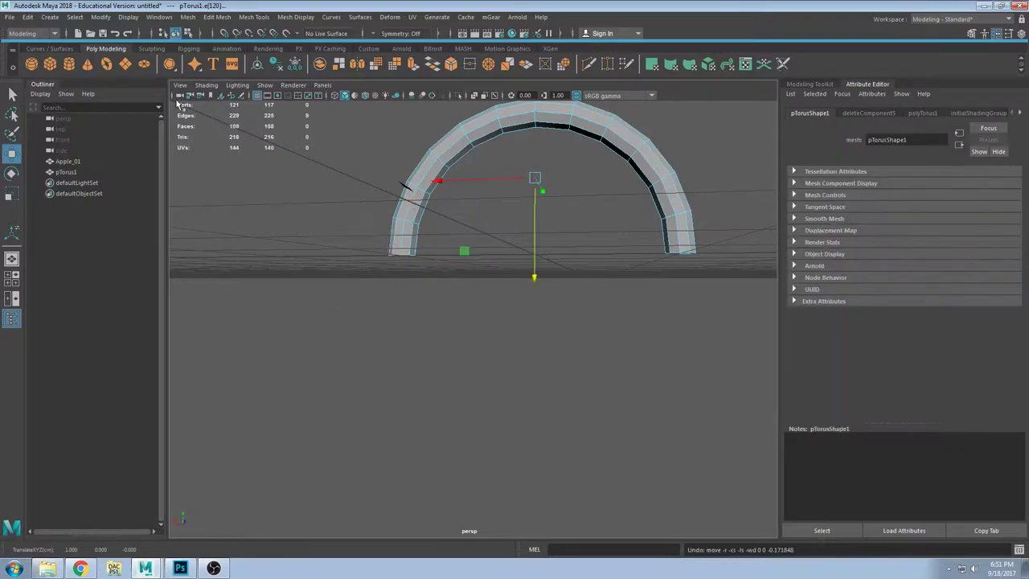
# Step: Check the Move tool's axis orientation setting, and extrude the selected border edges straight down in successive segments to form a long leg
pyautogui.doubleClick(12, 153)
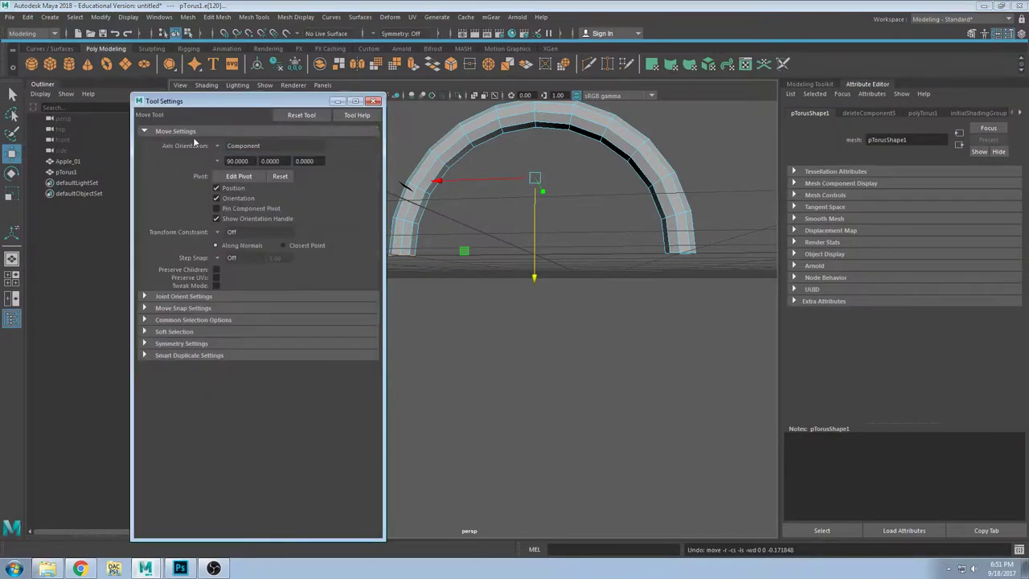
pyautogui.click(228, 148)
pyautogui.click(233, 149)
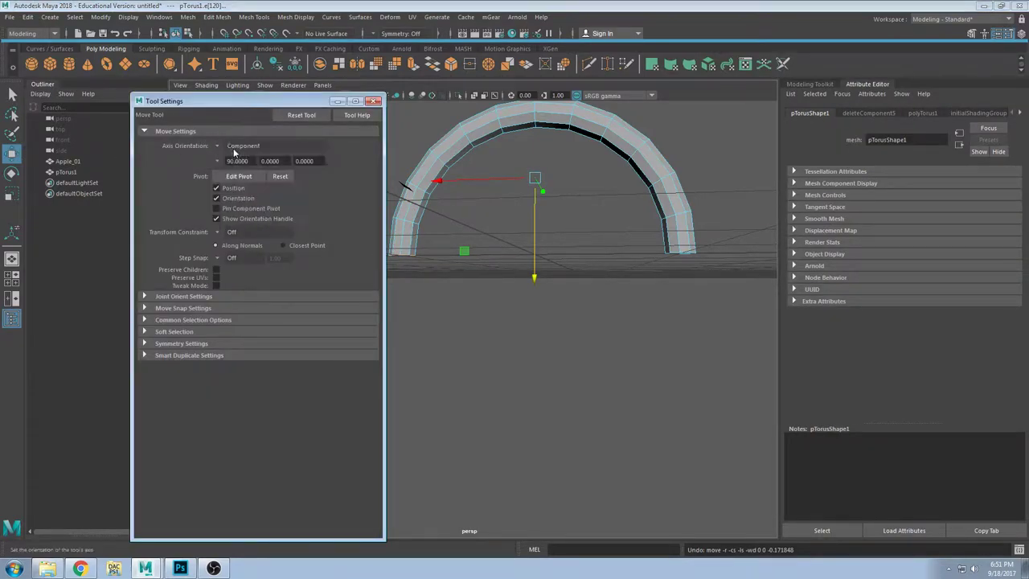
pyautogui.click(374, 100)
pyautogui.keyDown('shift'); pyautogui.moveTo(403, 327); pyautogui.dragTo(418, 444); pyautogui.keyUp('shift')
pyautogui.keyDown('alt'); pyautogui.moveTo(475, 400); pyautogui.dragTo(487, 305, button='middle'); pyautogui.keyUp('alt')
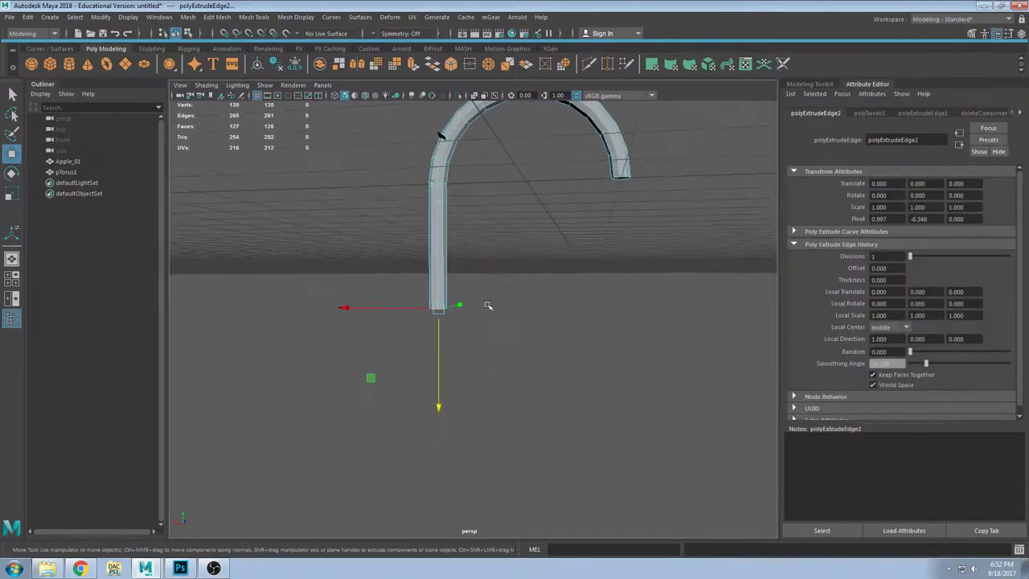
pyautogui.keyDown('shift'); pyautogui.moveTo(441, 345); pyautogui.dragTo(420, 483); pyautogui.keyUp('shift')
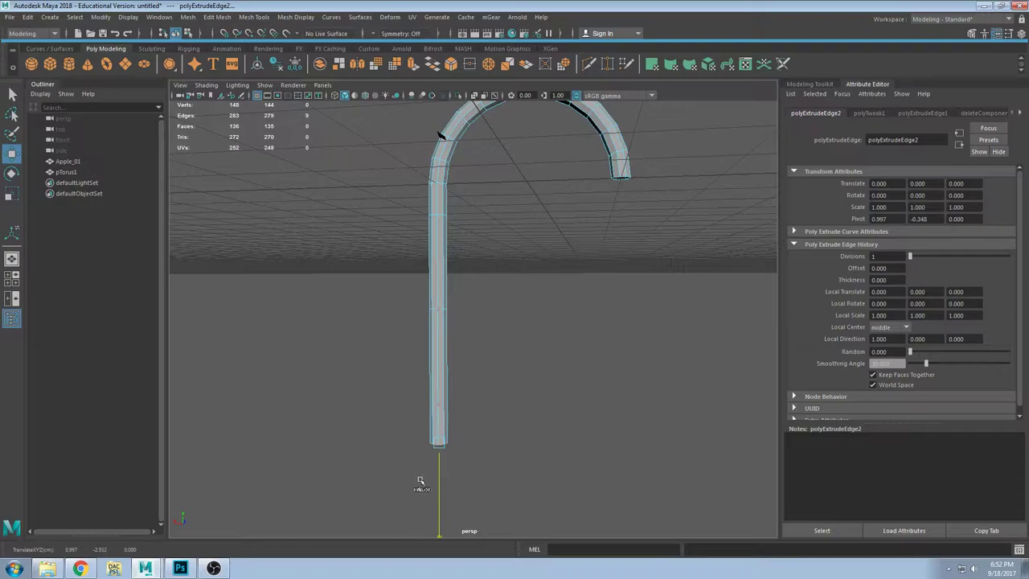
# Step: Extrude the border edge loop at the arch's other open end downward by a short segment
pyautogui.keyDown('alt'); pyautogui.moveTo(538, 305); pyautogui.dragTo(458, 149); pyautogui.keyUp('alt')
pyautogui.keyDown('alt'); pyautogui.moveTo(566, 296); pyautogui.dragTo(602, 315, button='right'); pyautogui.keyUp('alt')
pyautogui.keyDown('alt'); pyautogui.moveTo(523, 298); pyautogui.dragTo(478, 310, button='middle'); pyautogui.keyUp('alt')
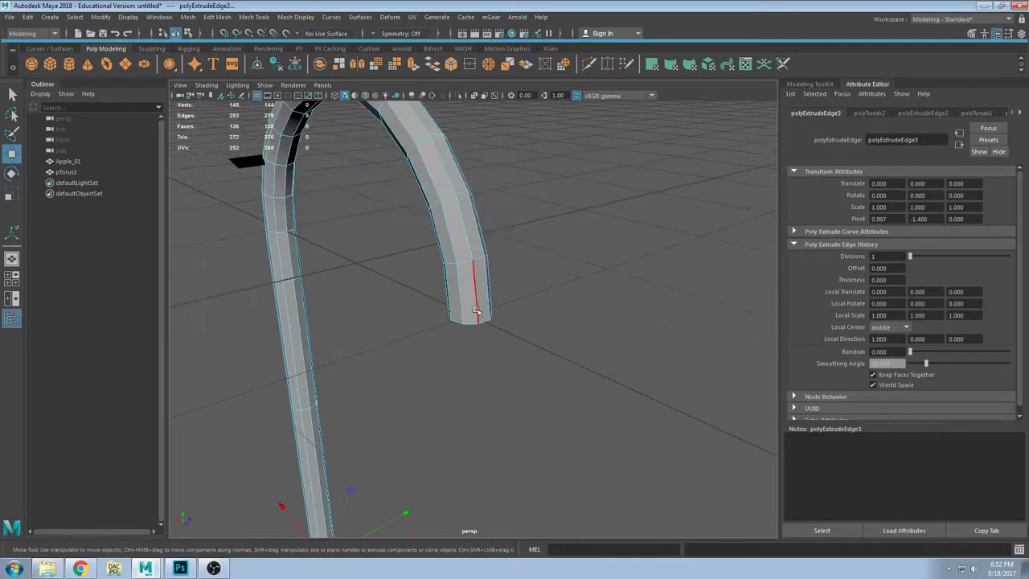
pyautogui.keyDown('alt'); pyautogui.moveTo(477, 310); pyautogui.dragTo(339, 204); pyautogui.keyUp('alt')
pyautogui.click(498, 221)
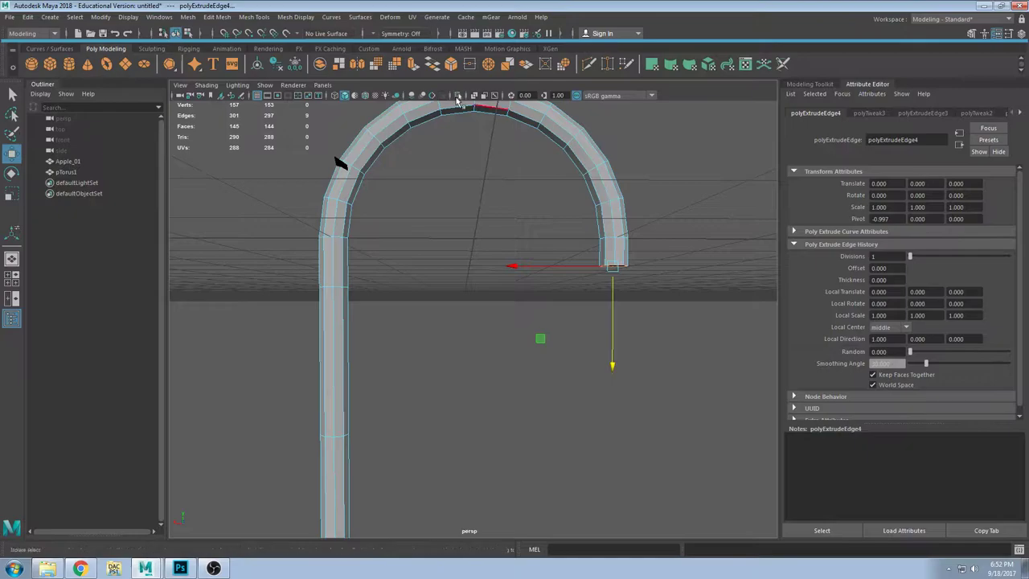
pyautogui.keyDown('alt'); pyautogui.moveTo(356, 150); pyautogui.dragTo(345, 182); pyautogui.keyUp('alt')
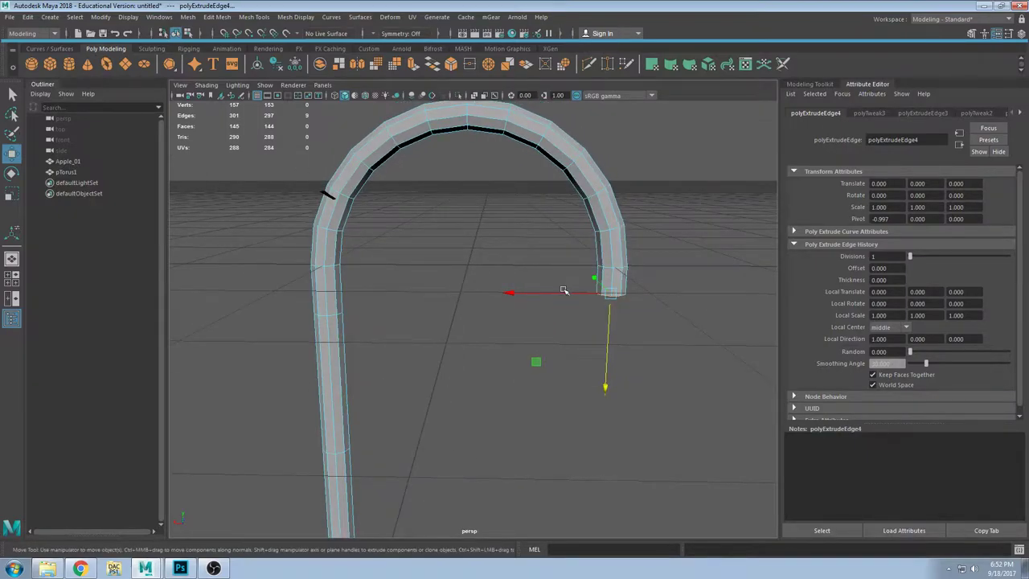
# Step: Turn on smooth preview for the hook-shaped tube and examine its profile in the front view
pyautogui.keyDown('alt'); pyautogui.moveTo(565, 291); pyautogui.dragTo(571, 257); pyautogui.keyUp('alt')
pyautogui.press('3')
pyautogui.press('space')
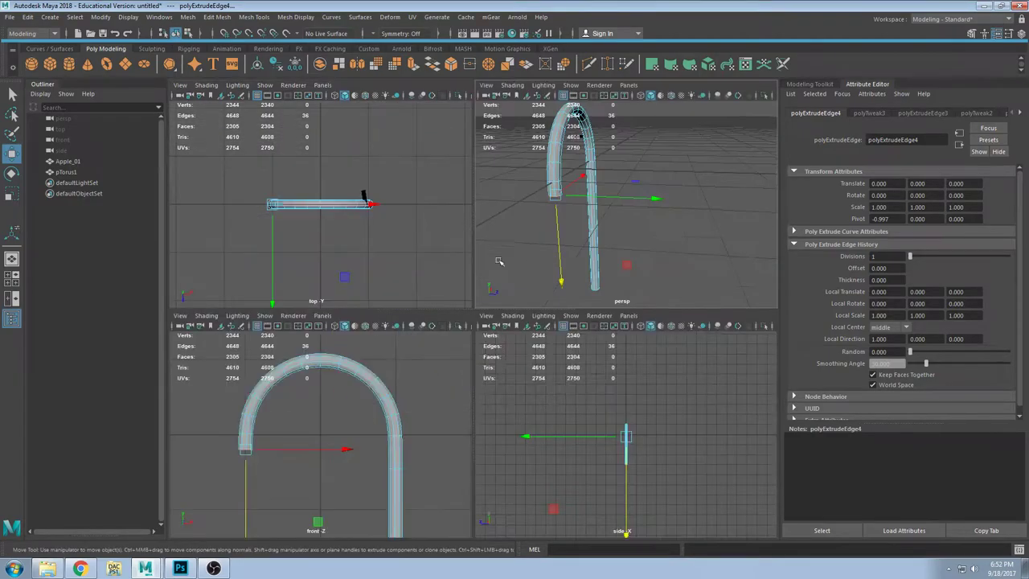
pyautogui.press('space')
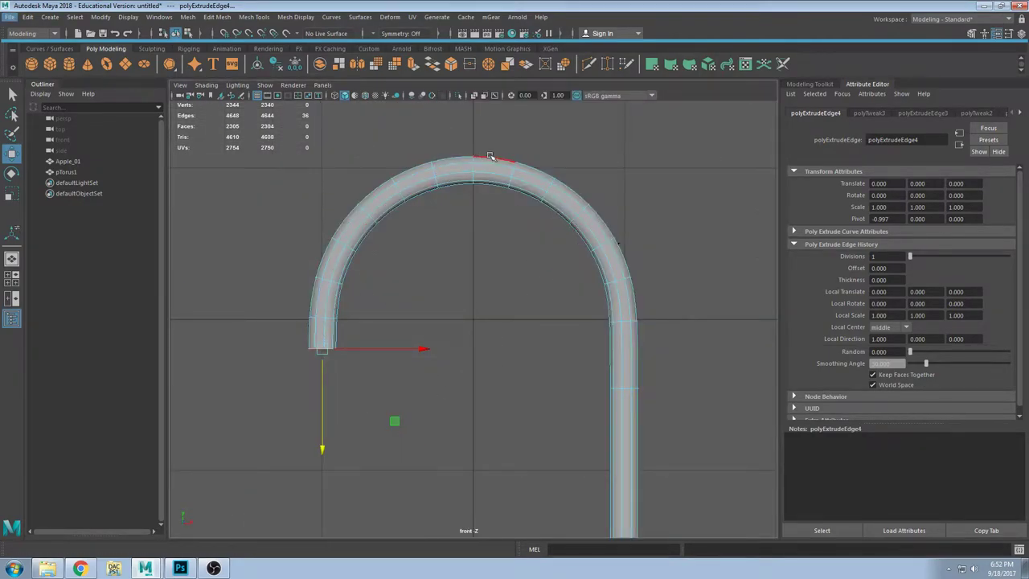
pyautogui.scroll(-12, 535, 308)
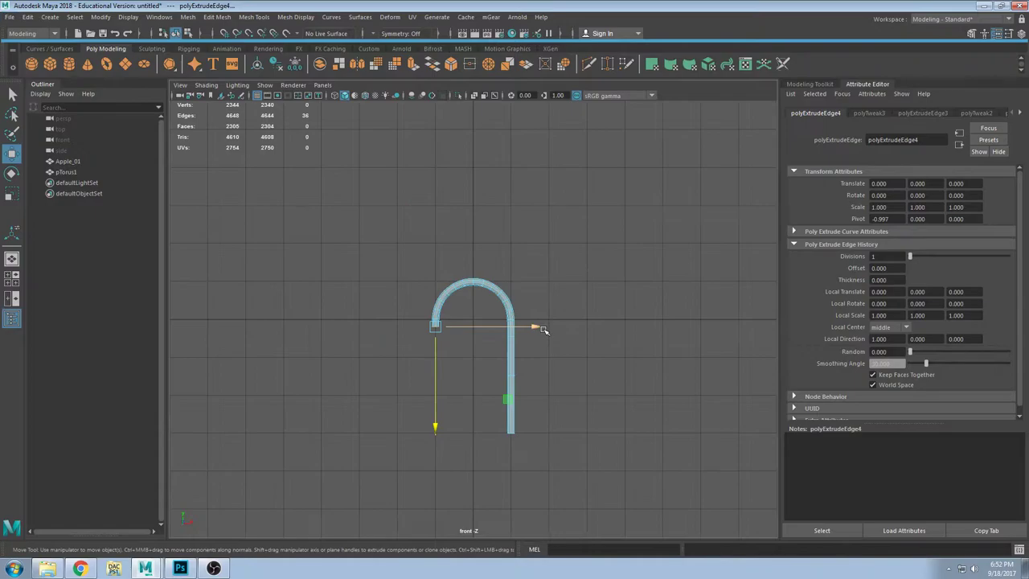
pyautogui.scroll(1, 545, 328)
pyautogui.keyDown('alt'); pyautogui.moveTo(494, 347); pyautogui.dragTo(507, 266, button='middle'); pyautogui.keyUp('alt')
pyautogui.scroll(4, 507, 257)
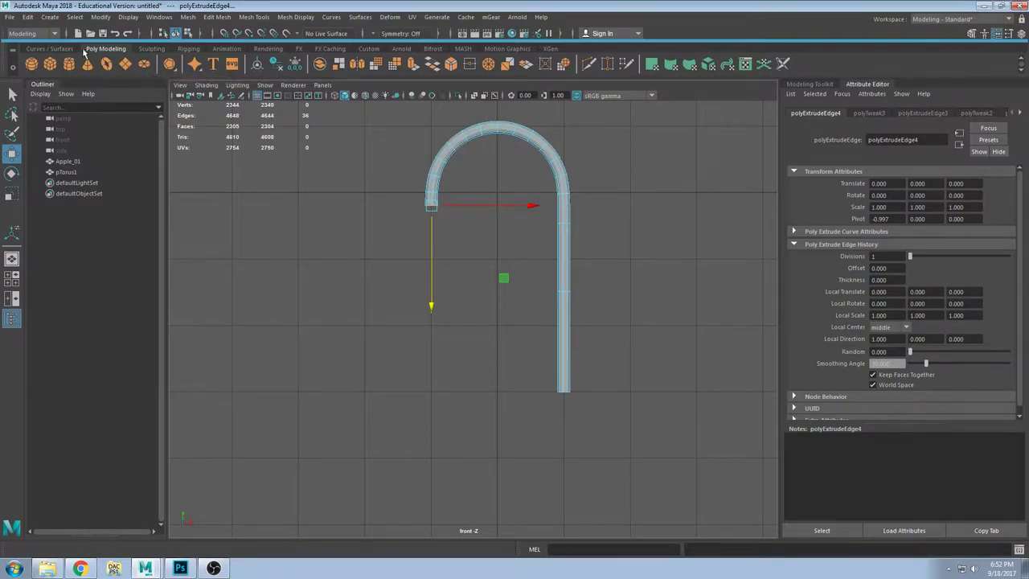
# Step: Create a polygon helix at the origin and show it in the perspective view
pyautogui.click(52, 18)
pyautogui.moveTo(121, 54)
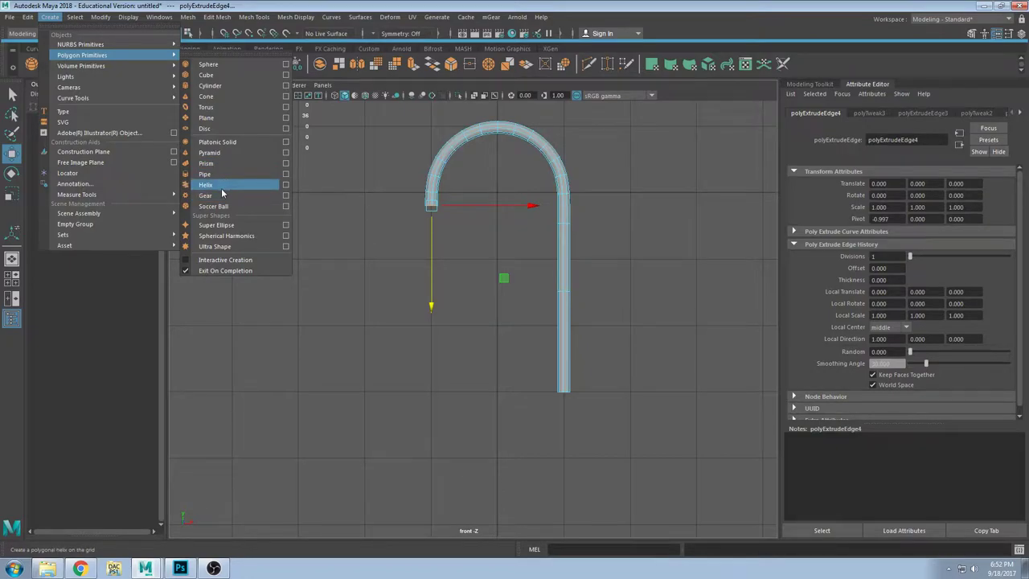
pyautogui.click(269, 186)
pyautogui.scroll(-5, 546, 228)
pyautogui.press('space')
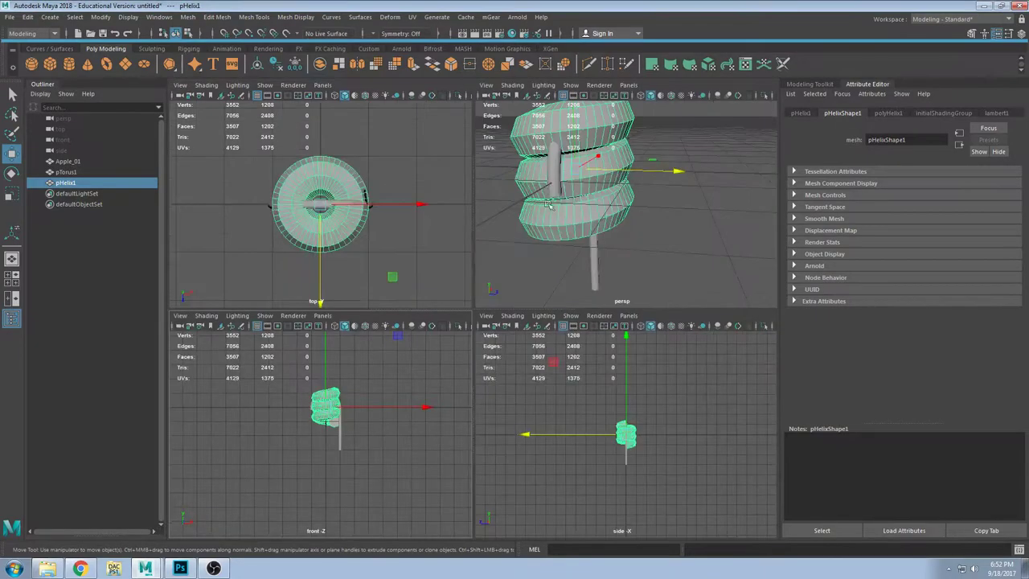
pyautogui.keyDown('alt'); pyautogui.moveTo(546, 156); pyautogui.dragTo(588, 195); pyautogui.keyUp('alt')
pyautogui.press('space')
pyautogui.keyDown('alt'); pyautogui.moveTo(539, 179); pyautogui.dragTo(596, 235, button='middle'); pyautogui.keyUp('alt')
pyautogui.scroll(-4, 596, 235)
pyautogui.keyDown('alt'); pyautogui.moveTo(667, 266); pyautogui.dragTo(712, 227); pyautogui.keyUp('alt')
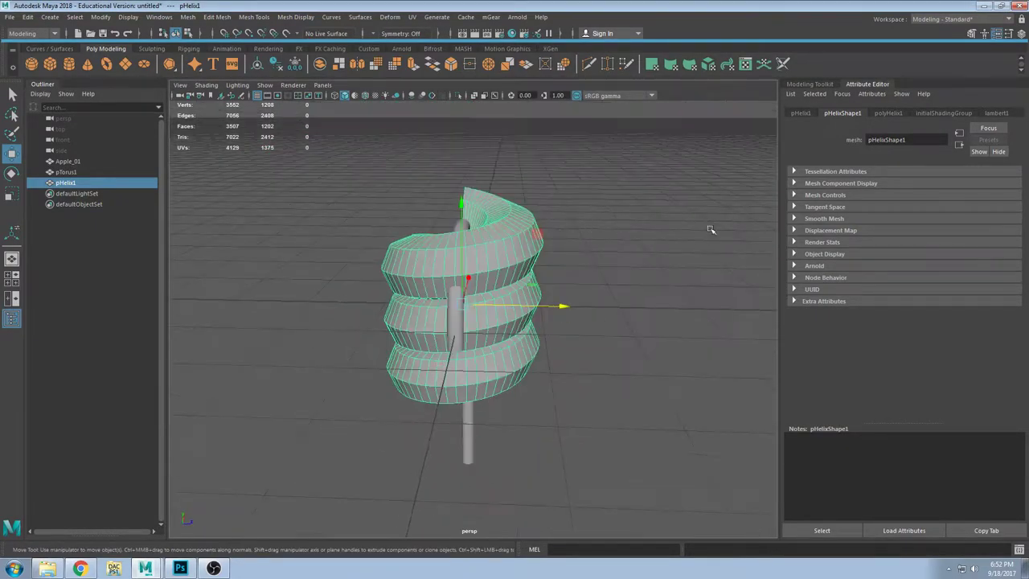
# Step: Set the helix's Coils to 7.838 and its Height to 5.164
pyautogui.click(804, 113)
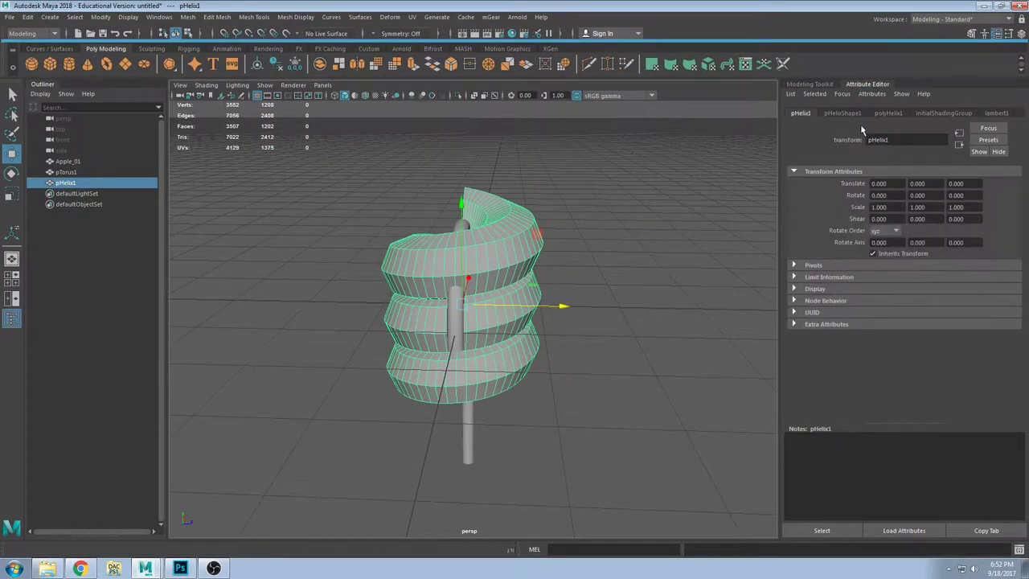
pyautogui.click(888, 114)
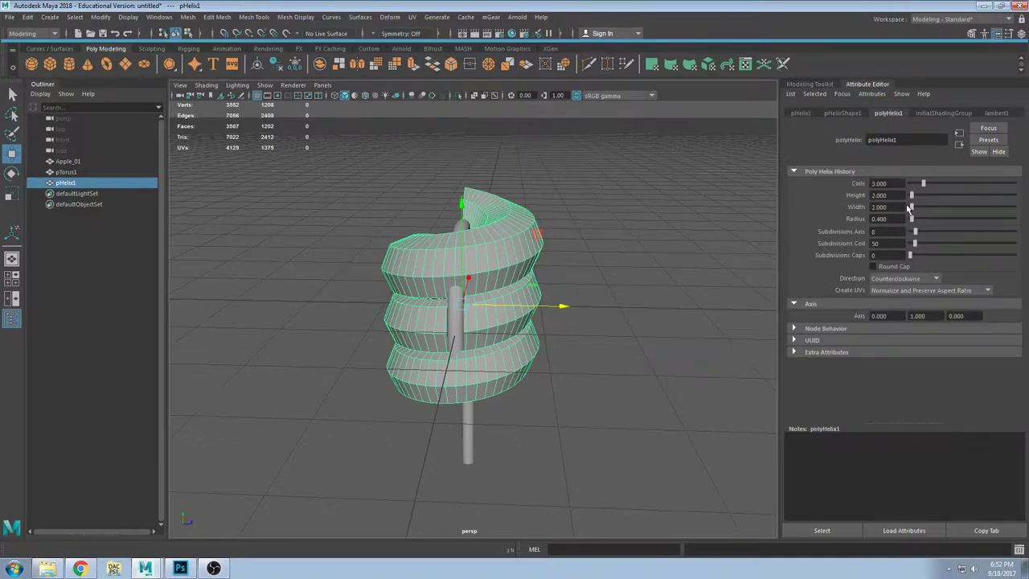
pyautogui.moveTo(923, 187); pyautogui.dragTo(911, 205)
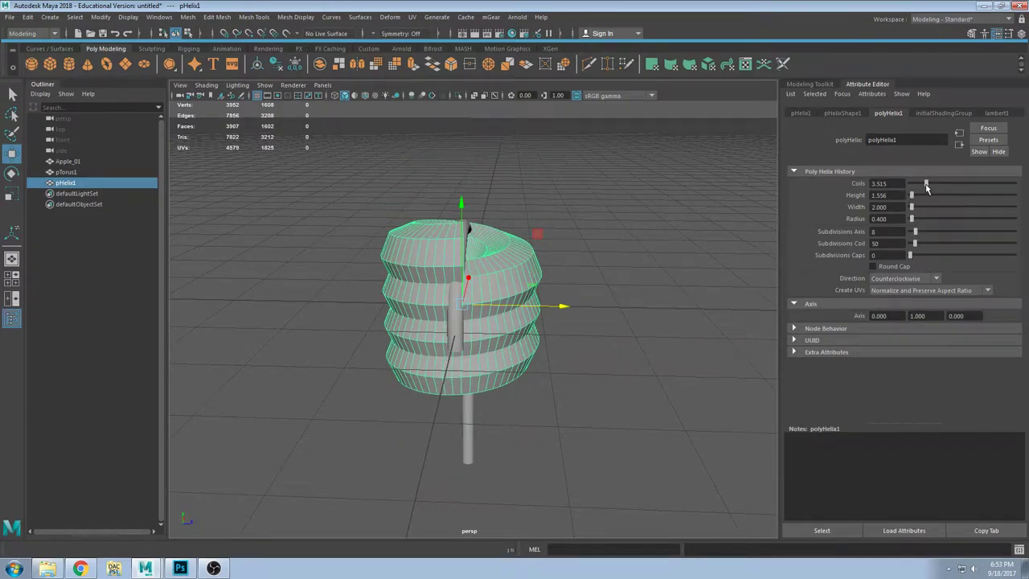
pyautogui.moveTo(927, 186)
pyautogui.mouseDown()
pyautogui.moveTo(949, 186)
pyautogui.moveTo(921, 197)
pyautogui.mouseUp()
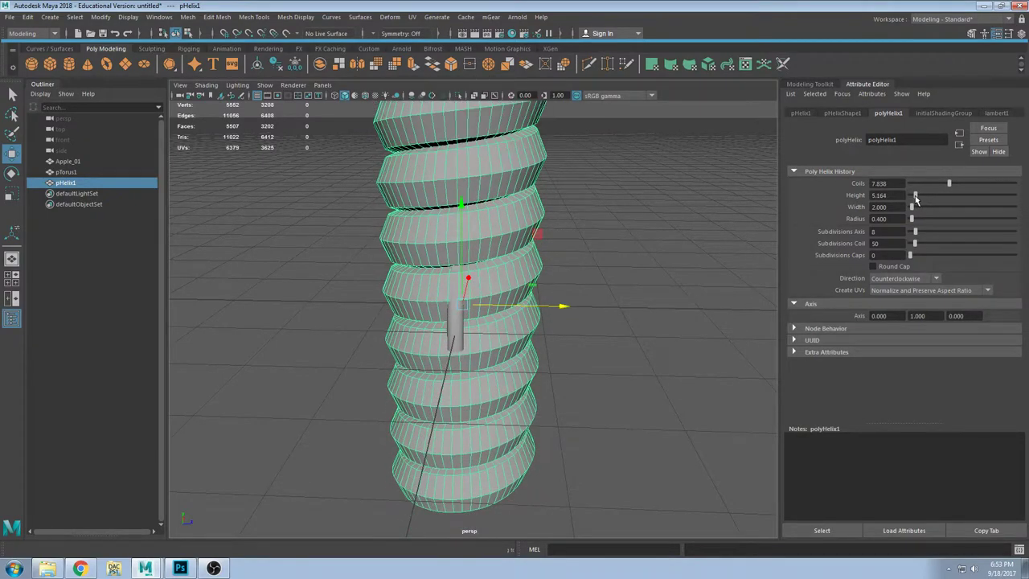
# Step: Reduce the helix's Subdivisions Coil to 12, preview it smoothed, and return to the unsmoothed display
pyautogui.keyDown('alt'); pyautogui.moveTo(261, 248); pyautogui.dragTo(514, 258); pyautogui.keyUp('alt')
pyautogui.scroll(5, 466, 310)
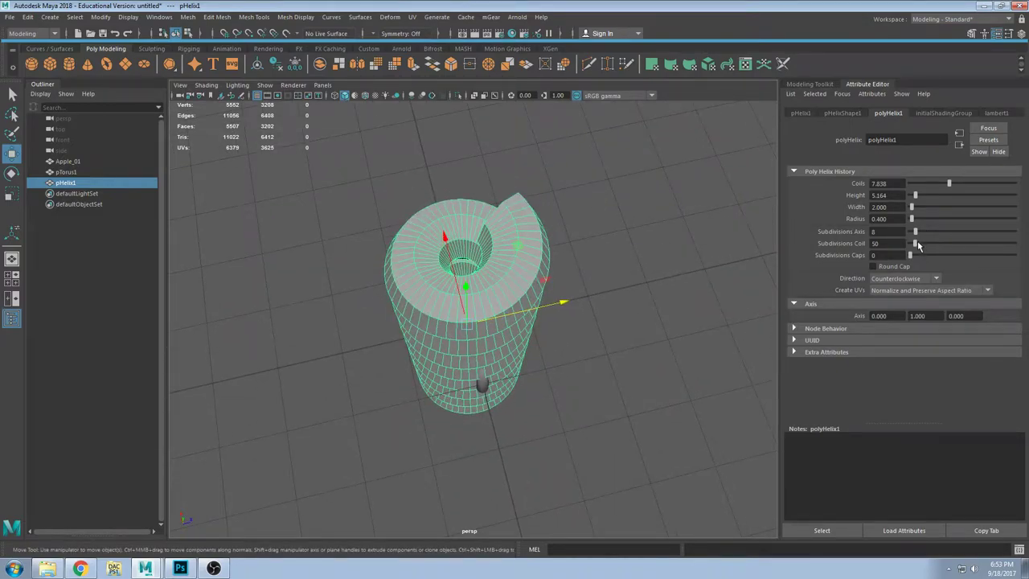
pyautogui.moveTo(919, 245); pyautogui.dragTo(910, 250)
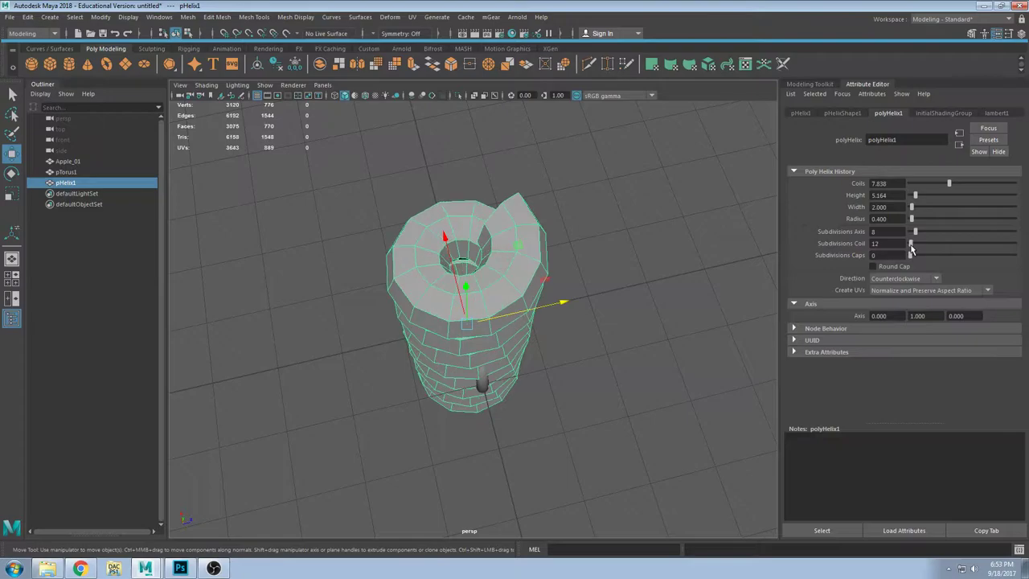
pyautogui.keyDown('alt'); pyautogui.moveTo(680, 285); pyautogui.dragTo(685, 255); pyautogui.keyUp('alt')
pyautogui.press('3')
pyautogui.press('1')
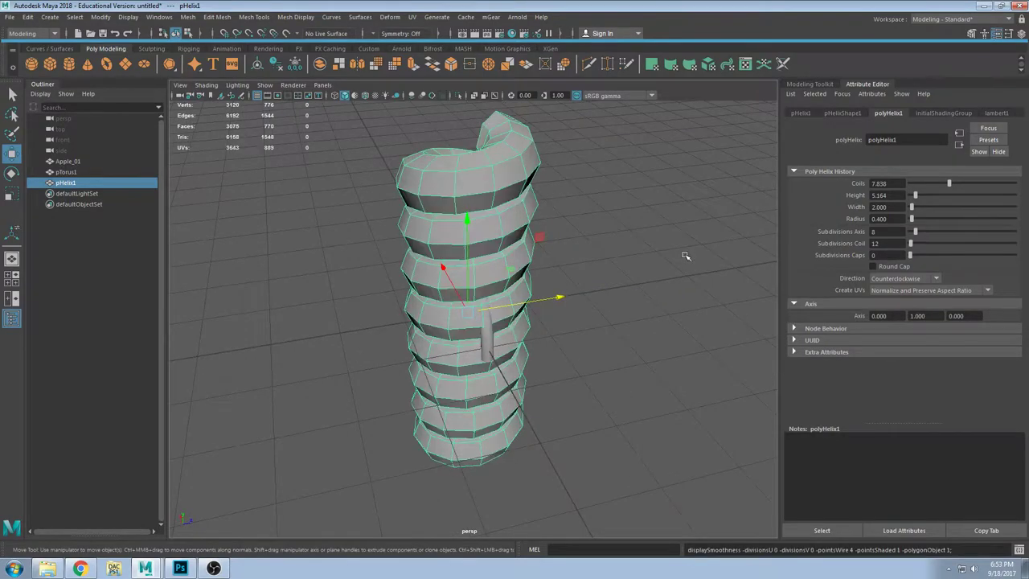
# Step: Set the helix's Width to 3.618 to widen the coils
pyautogui.moveTo(563, 255)
pyautogui.keyDown('alt'); pyautogui.mouseDown()
pyautogui.moveTo(558, 207)
pyautogui.moveTo(568, 238)
pyautogui.mouseUp(); pyautogui.keyUp('alt')
pyautogui.scroll(4, 464, 177)
pyautogui.keyDown('alt'); pyautogui.moveTo(464, 176); pyautogui.dragTo(485, 275, button='middle'); pyautogui.keyUp('alt')
pyautogui.scroll(-1, 489, 275)
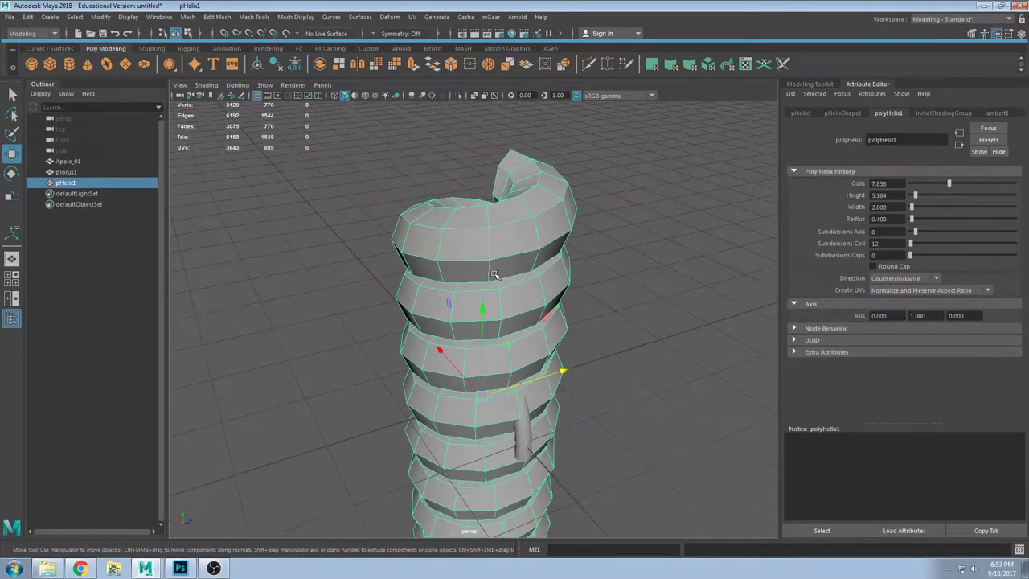
pyautogui.keyDown('alt'); pyautogui.moveTo(495, 274); pyautogui.dragTo(513, 287); pyautogui.keyUp('alt')
pyautogui.scroll(-3, 507, 269)
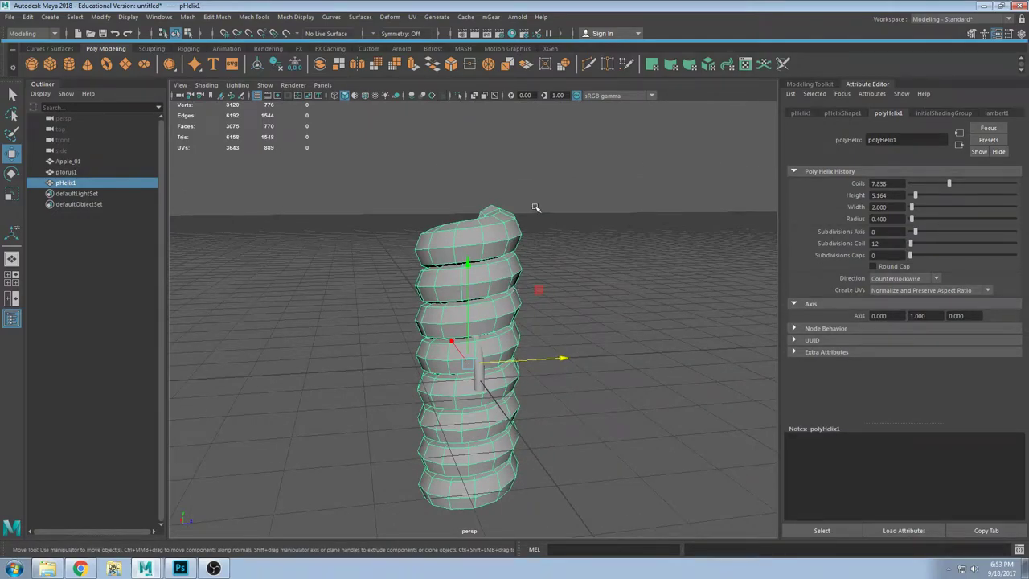
pyautogui.keyDown('alt'); pyautogui.moveTo(536, 207); pyautogui.dragTo(563, 241); pyautogui.keyUp('alt')
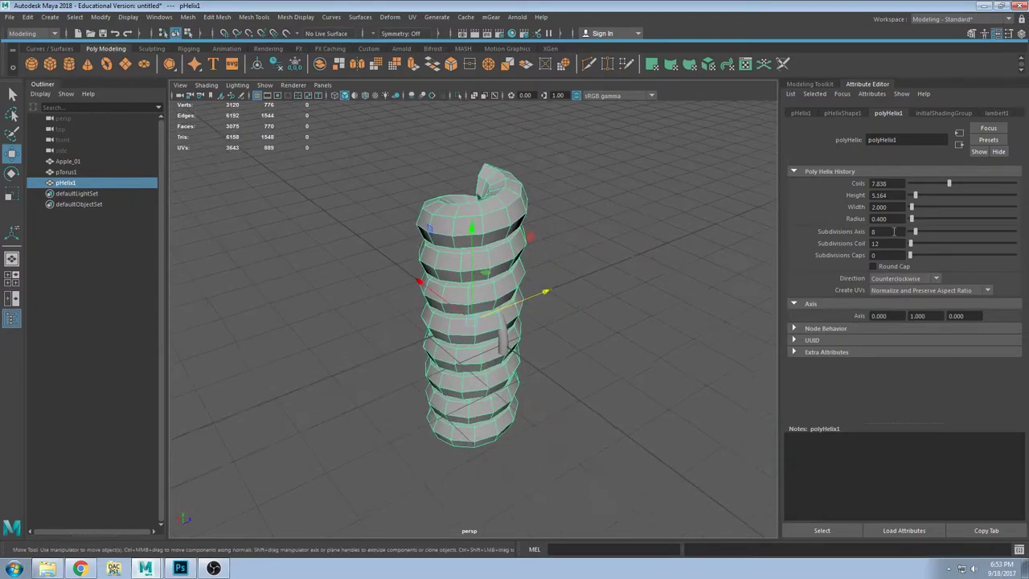
pyautogui.moveTo(916, 208); pyautogui.dragTo(914, 212)
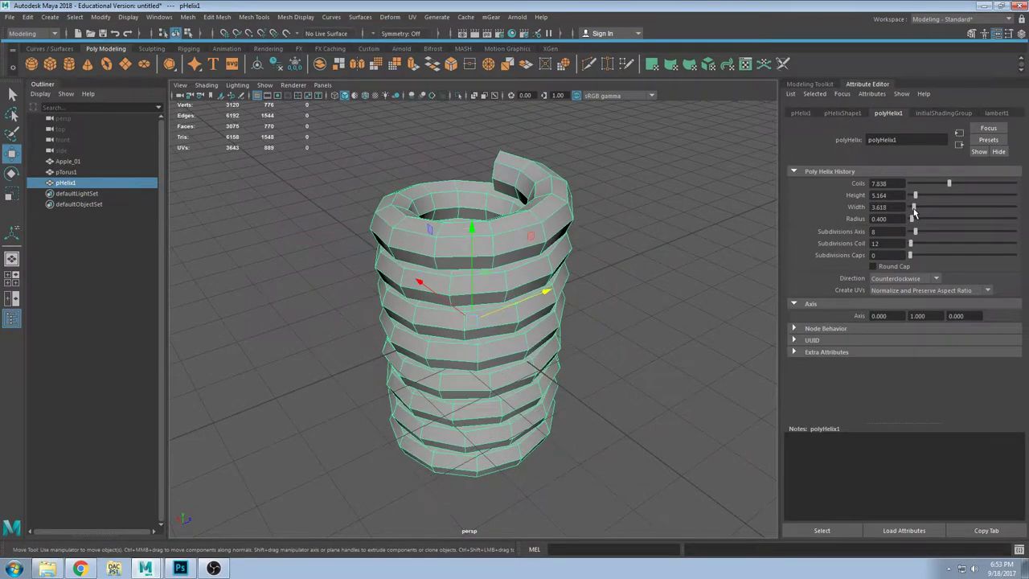
pyautogui.keyDown('alt'); pyautogui.moveTo(406, 374); pyautogui.dragTo(362, 342); pyautogui.keyUp('alt')
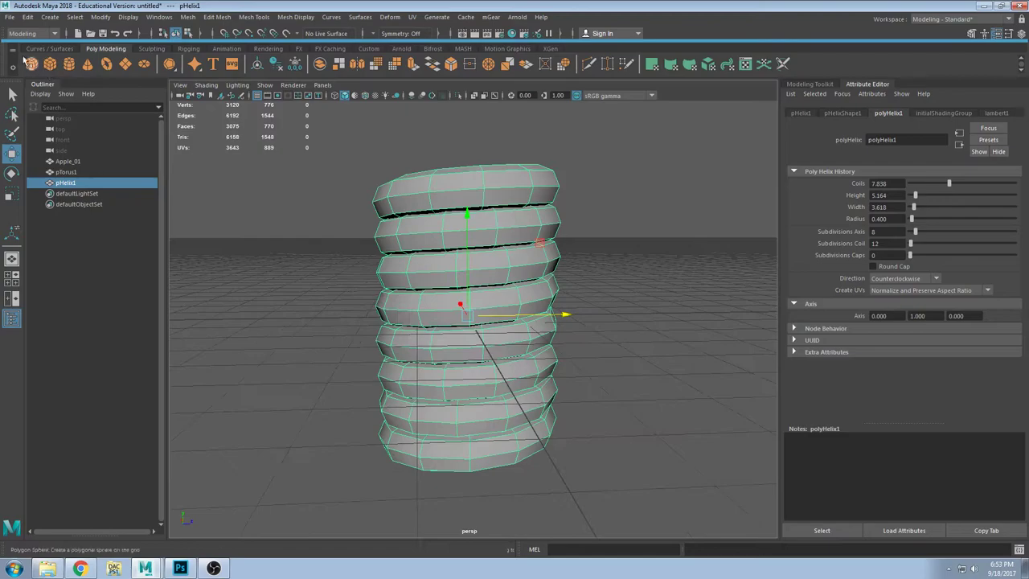
pyautogui.click(29, 18)
pyautogui.moveTo(50, 17)
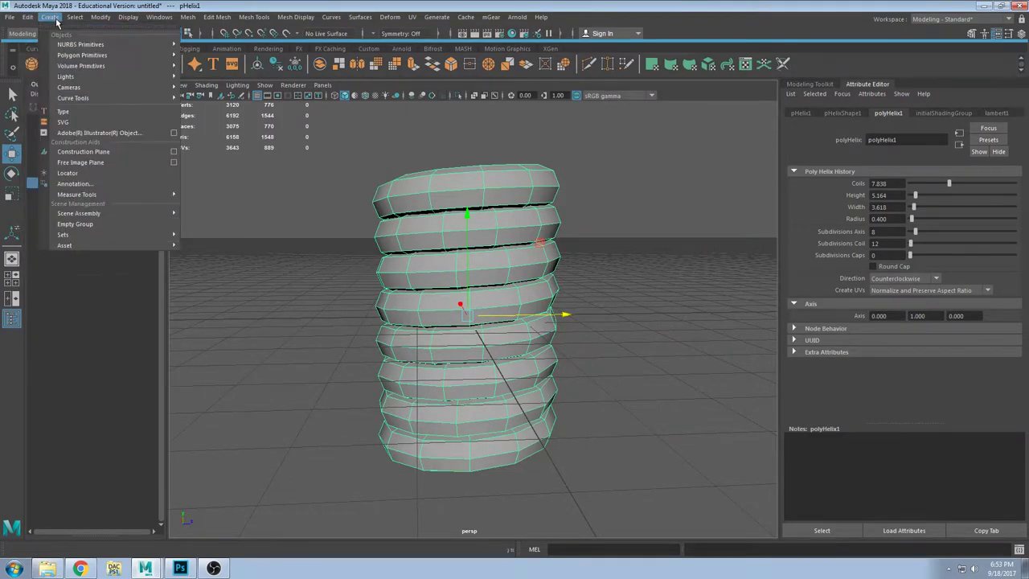
pyautogui.moveTo(93, 57)
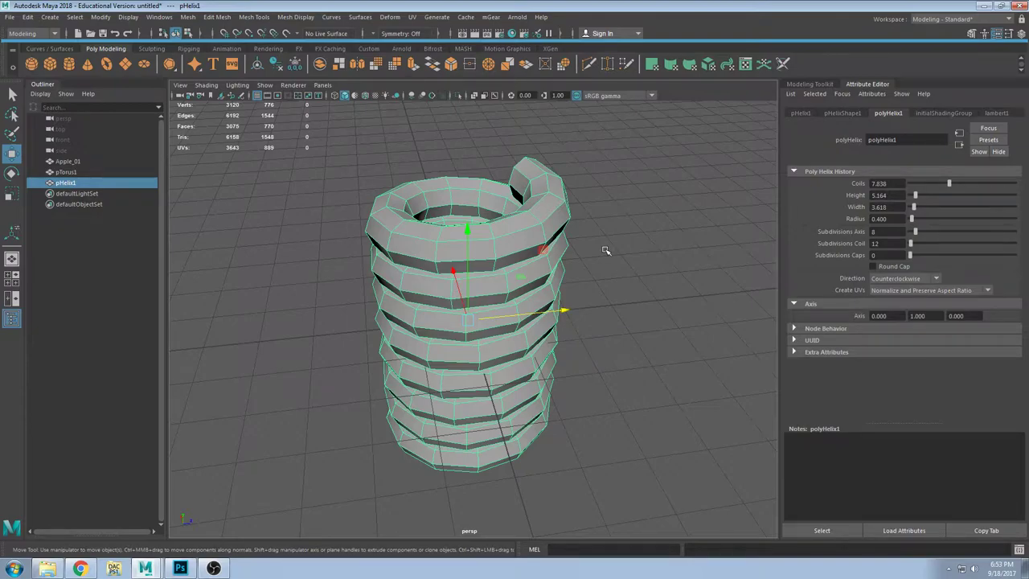
pyautogui.scroll(-3, 606, 161)
pyautogui.keyDown('alt'); pyautogui.moveTo(567, 296); pyautogui.dragTo(512, 269); pyautogui.keyUp('alt')
pyautogui.scroll(-3, 512, 270)
pyautogui.scroll(3, 523, 278)
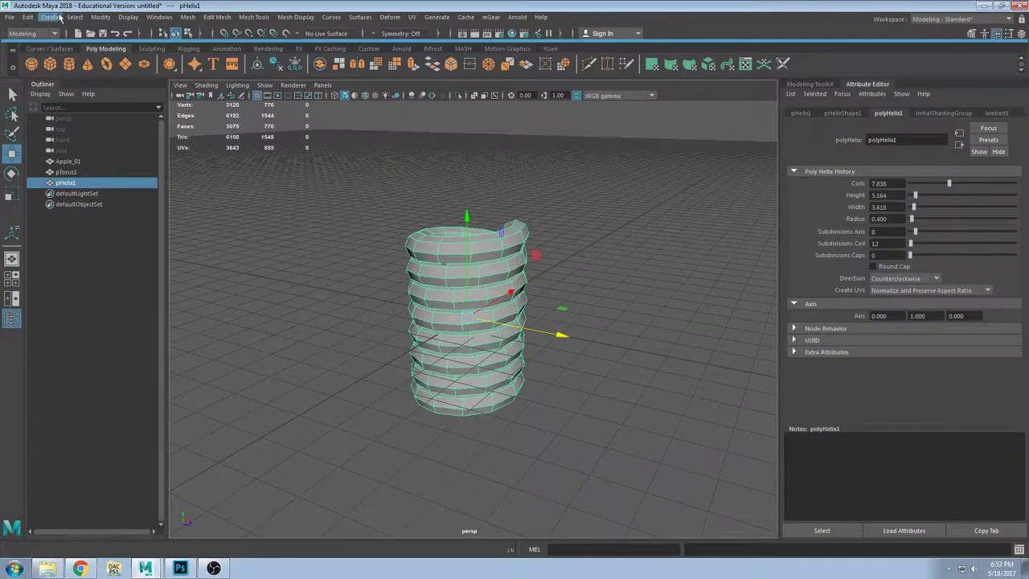
# Step: Detach the Polygon Primitives list as a floating window and create a platonic solid from it
pyautogui.click(53, 17)
pyautogui.moveTo(97, 55)
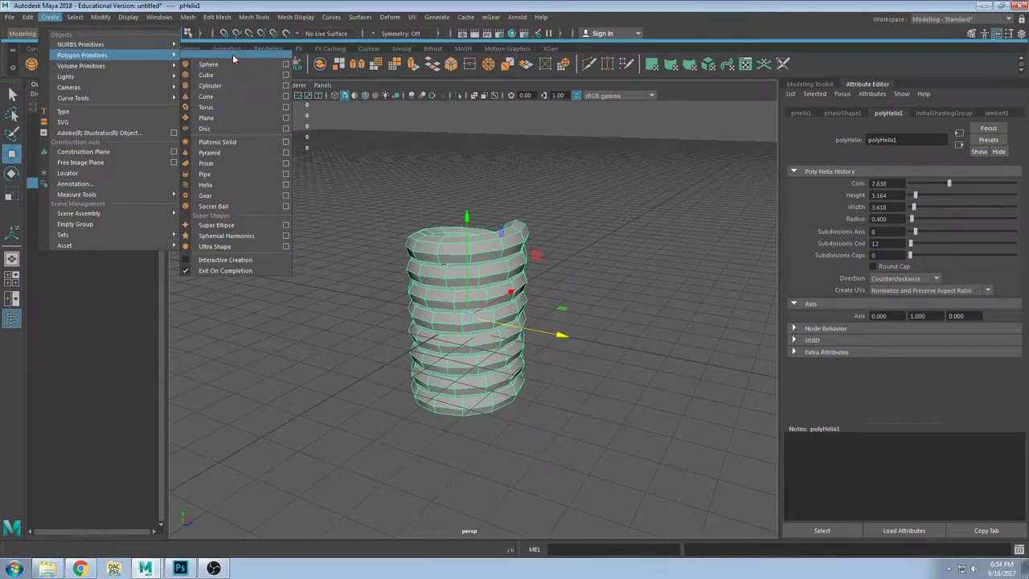
pyautogui.click(234, 58)
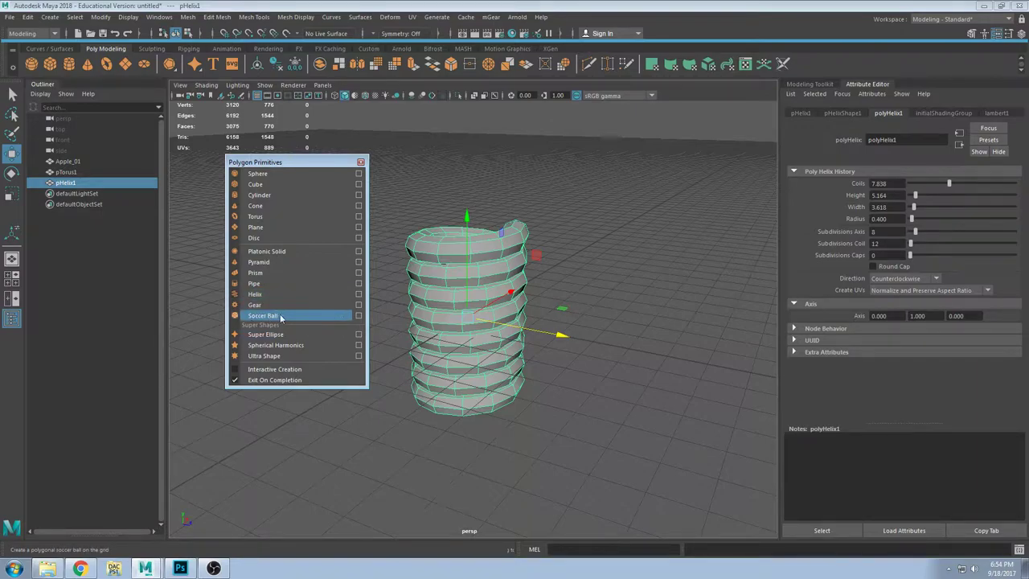
pyautogui.click(271, 254)
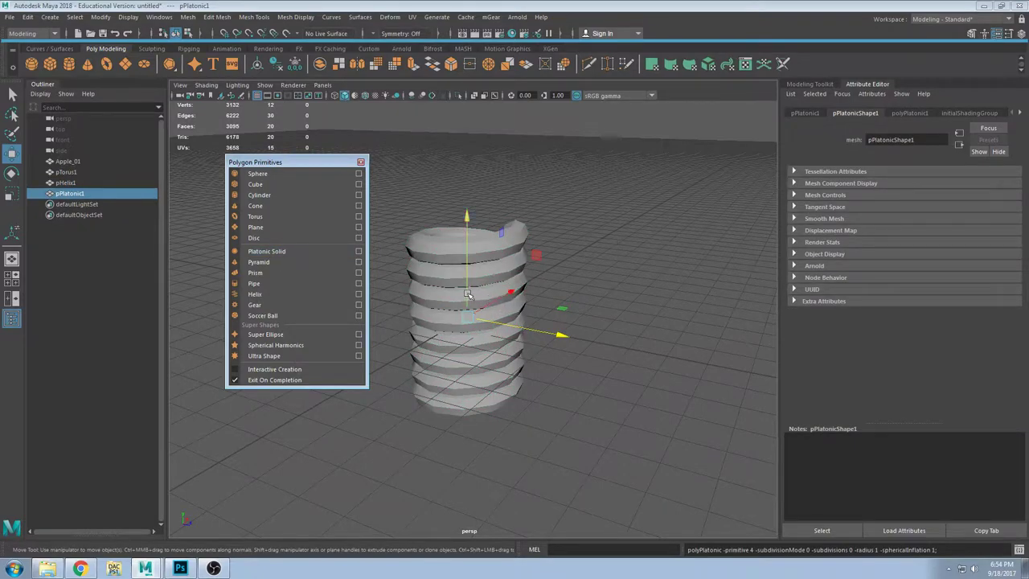
# Step: Raise the platonic solid above the helix and set its Subdivisions to 4
pyautogui.moveTo(468, 294); pyautogui.dragTo(790, 100)
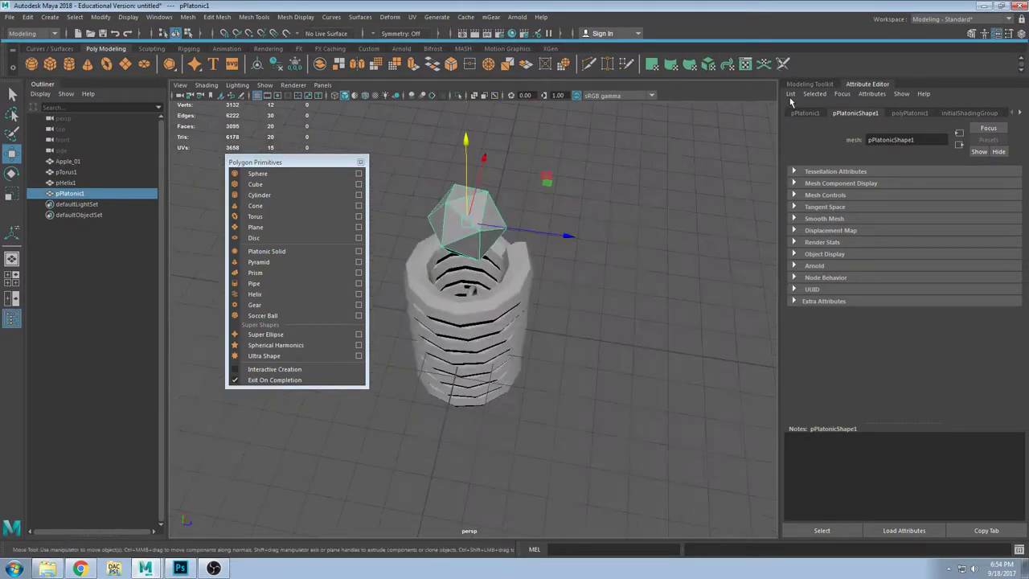
pyautogui.click(912, 113)
pyautogui.moveTo(923, 207); pyautogui.dragTo(953, 213)
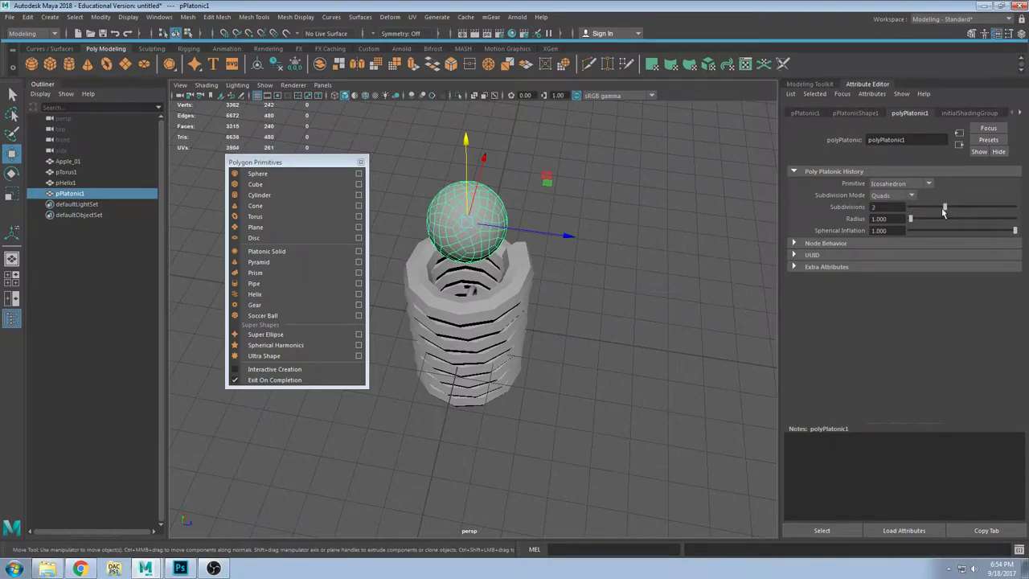
pyautogui.keyDown('alt'); pyautogui.moveTo(612, 181); pyautogui.dragTo(632, 165); pyautogui.keyUp('alt')
pyautogui.keyDown('alt'); pyautogui.moveTo(494, 165); pyautogui.dragTo(696, 101, button='right'); pyautogui.keyUp('alt')
pyautogui.keyDown('alt'); pyautogui.moveTo(696, 100); pyautogui.dragTo(706, 248, button='middle'); pyautogui.keyUp('alt')
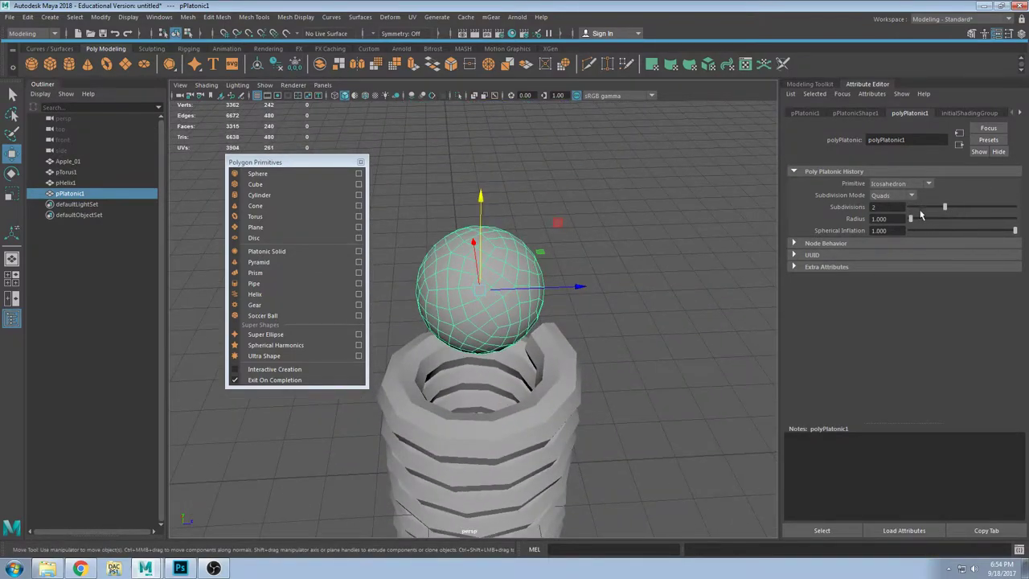
pyautogui.moveTo(921, 215); pyautogui.dragTo(980, 207)
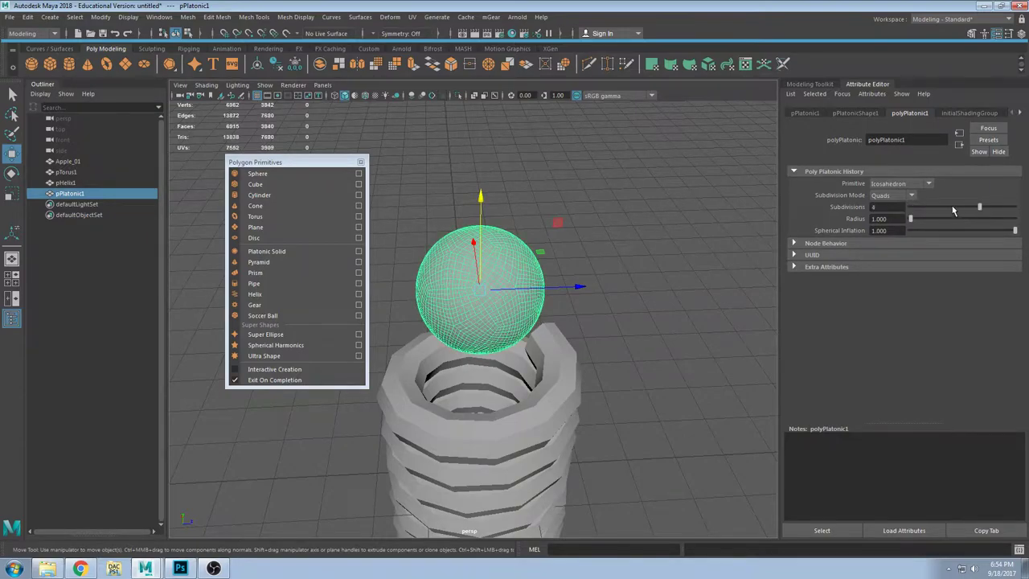
# Step: Close the floating Polygon Primitives list, then create a polygon sphere and place it beside the platonic solid
pyautogui.click(360, 161)
pyautogui.click(419, 194)
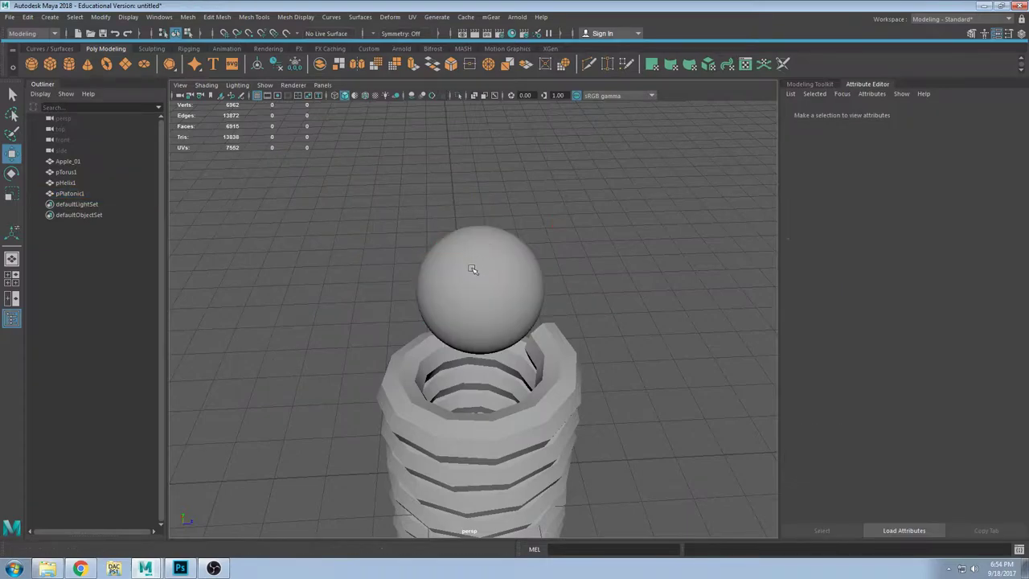
pyautogui.keyDown('alt'); pyautogui.moveTo(419, 194); pyautogui.dragTo(443, 250); pyautogui.keyUp('alt')
pyautogui.click(31, 64)
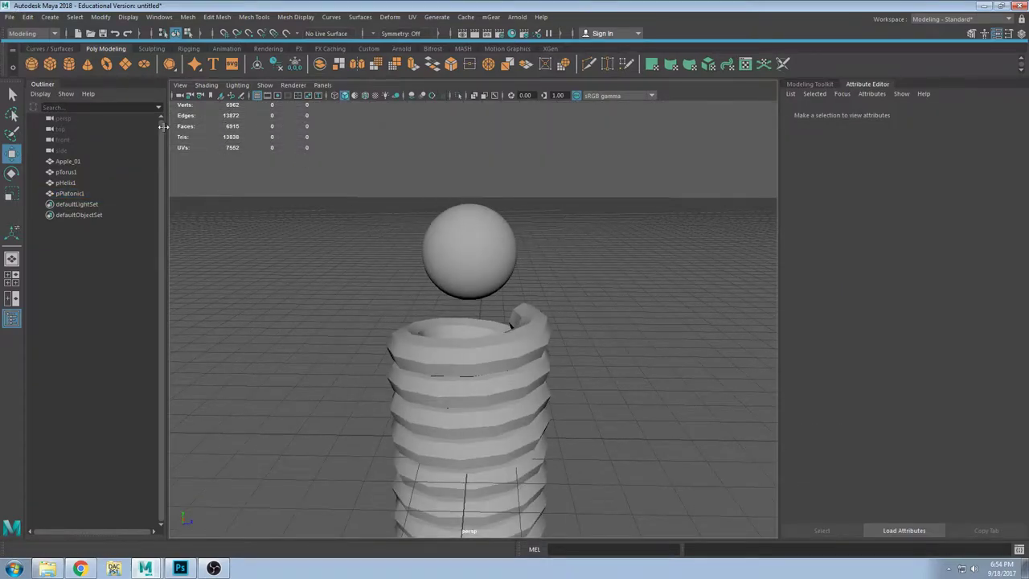
pyautogui.scroll(-5, 497, 326)
pyautogui.moveTo(546, 309); pyautogui.dragTo(500, 221)
pyautogui.keyDown('alt'); pyautogui.moveTo(462, 231); pyautogui.dragTo(445, 314); pyautogui.keyUp('alt')
# Step: Compare the wireframe topology of the standard sphere, including its pole, with that of the subdivided platonic solid
pyautogui.scroll(10, 445, 315)
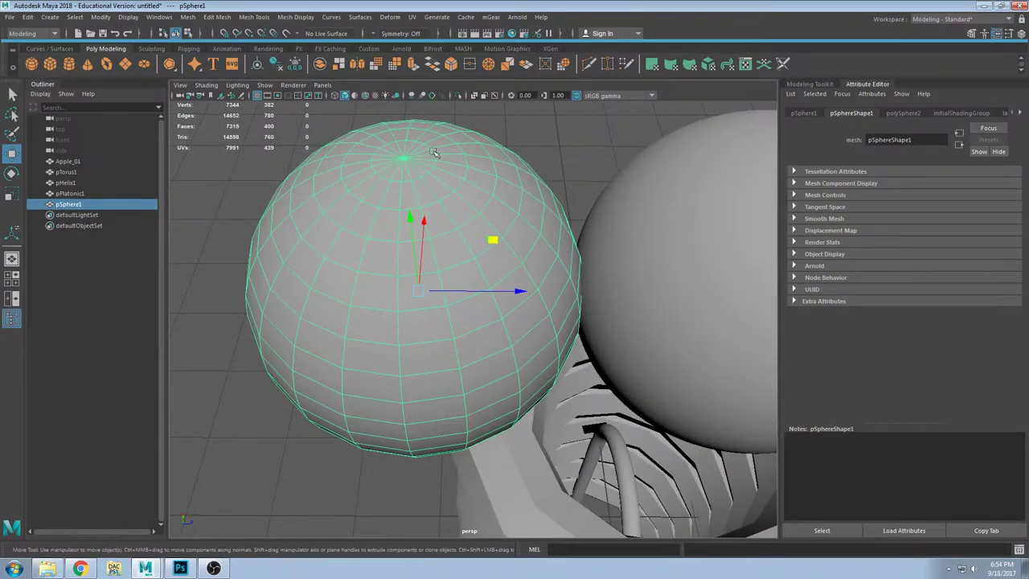
pyautogui.scroll(-10, 410, 161)
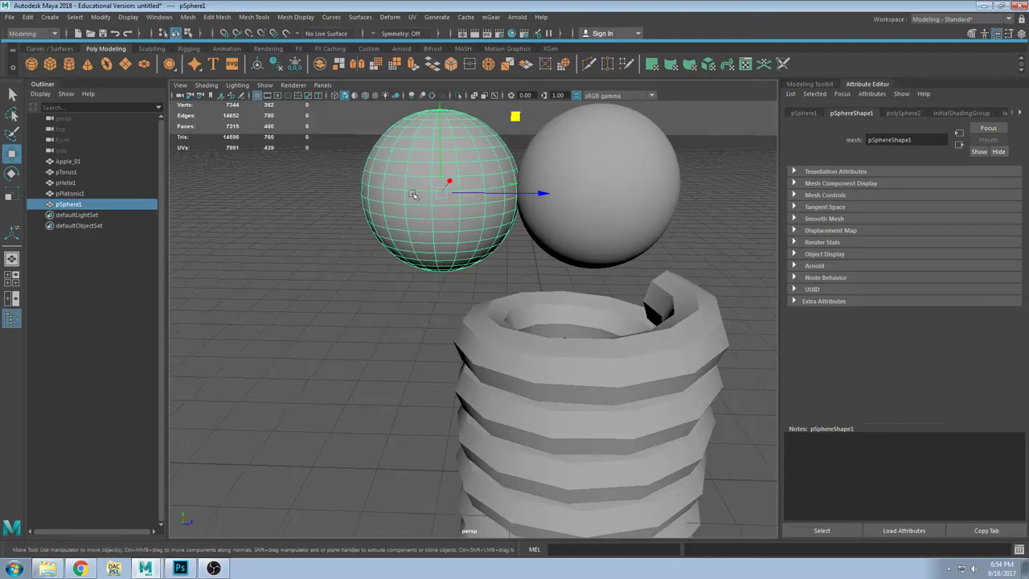
pyautogui.scroll(5, 389, 181)
pyautogui.keyDown('alt'); pyautogui.moveTo(390, 180); pyautogui.dragTo(398, 266, button='middle'); pyautogui.keyUp('alt')
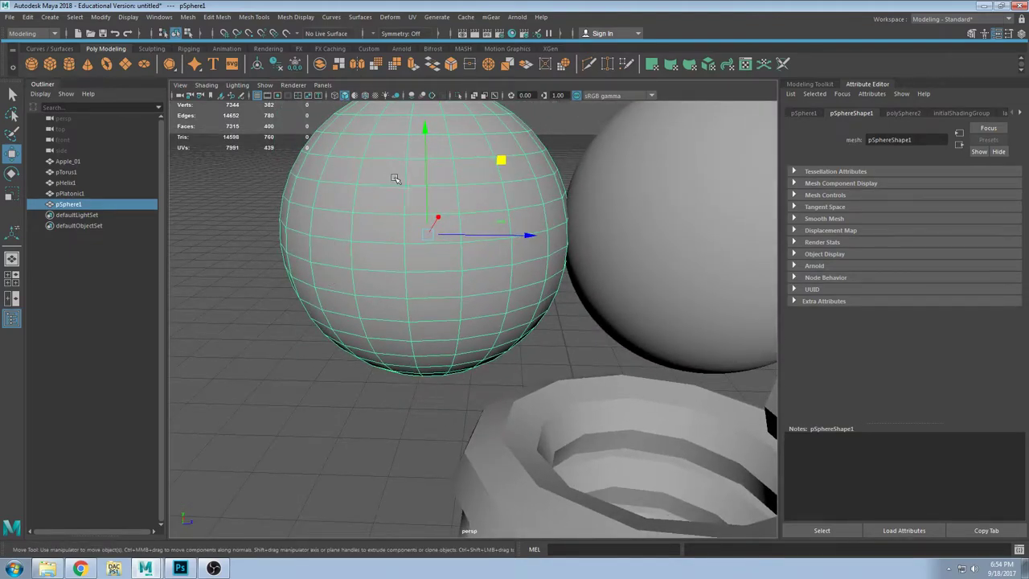
pyautogui.scroll(-3, 399, 181)
pyautogui.keyDown('alt'); pyautogui.moveTo(517, 212); pyautogui.dragTo(410, 214, button='middle'); pyautogui.keyUp('alt')
pyautogui.scroll(-2, 364, 205)
pyautogui.click(490, 243)
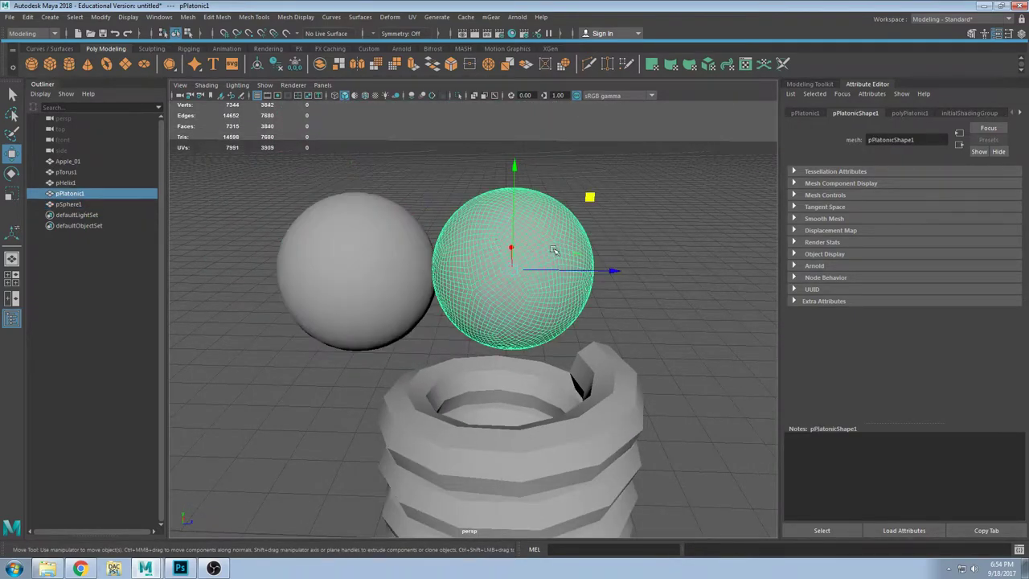
pyautogui.keyDown('alt'); pyautogui.moveTo(553, 250); pyautogui.dragTo(588, 262); pyautogui.keyUp('alt')
pyautogui.click(358, 276)
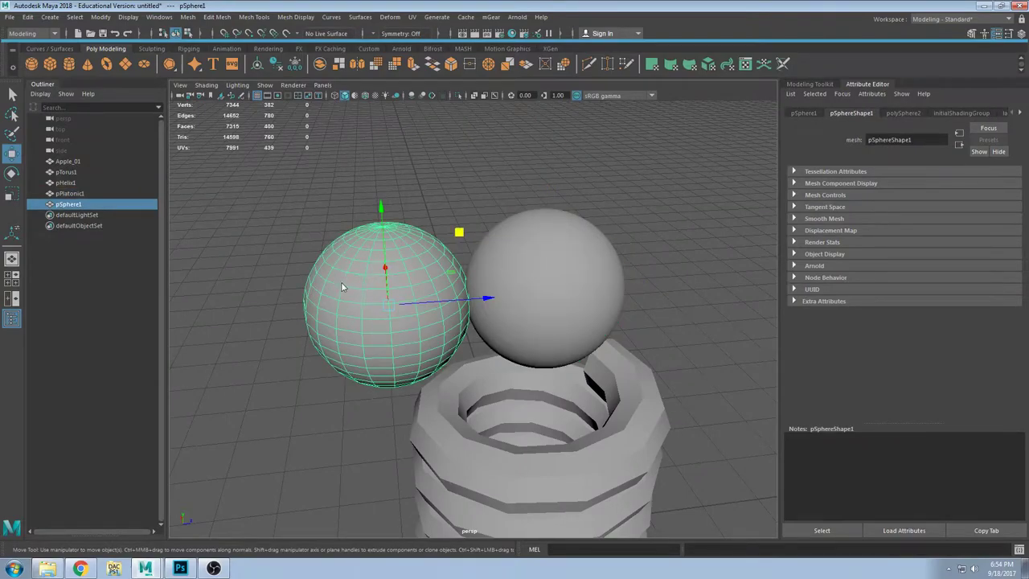
# Step: In vertex mode with soft selection on, pull a vertex on the sphere's upper side outward into a bump
pyautogui.press('F11')
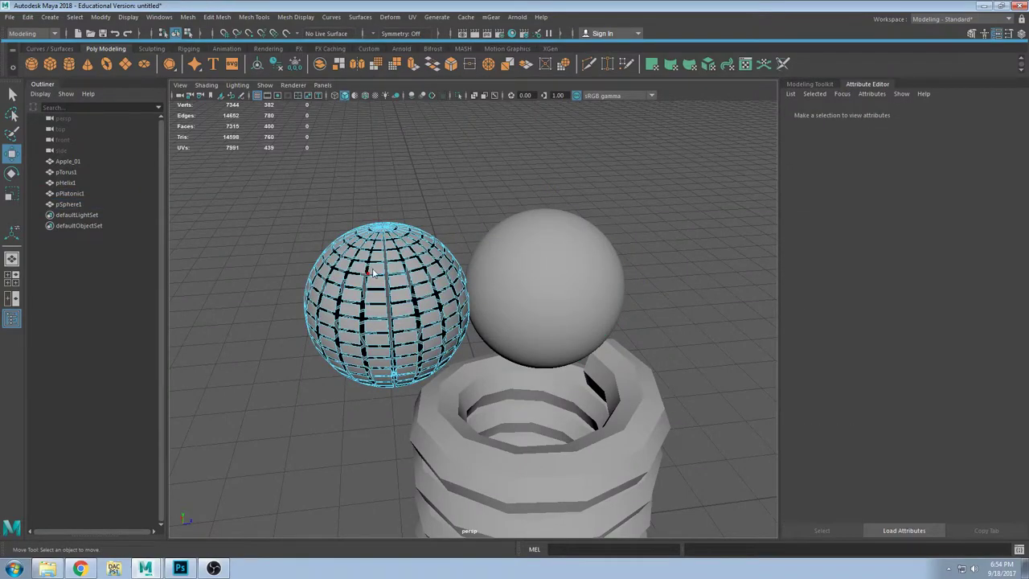
pyautogui.press('F9')
pyautogui.click(349, 276)
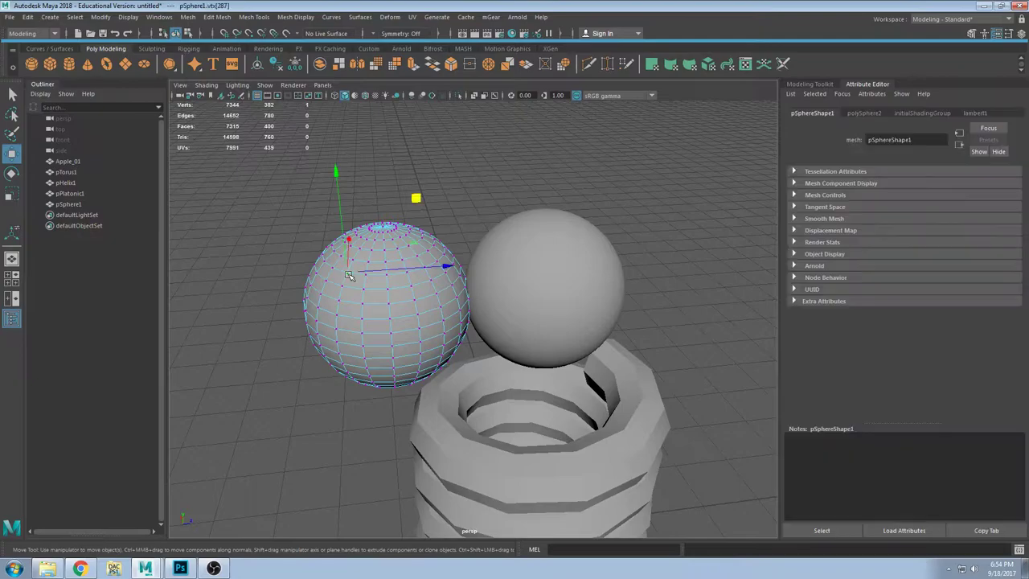
pyautogui.keyDown('alt'); pyautogui.moveTo(389, 282); pyautogui.dragTo(345, 282); pyautogui.keyUp('alt')
pyautogui.keyDown('alt'); pyautogui.moveTo(345, 282); pyautogui.dragTo(439, 324, button='middle'); pyautogui.keyUp('alt')
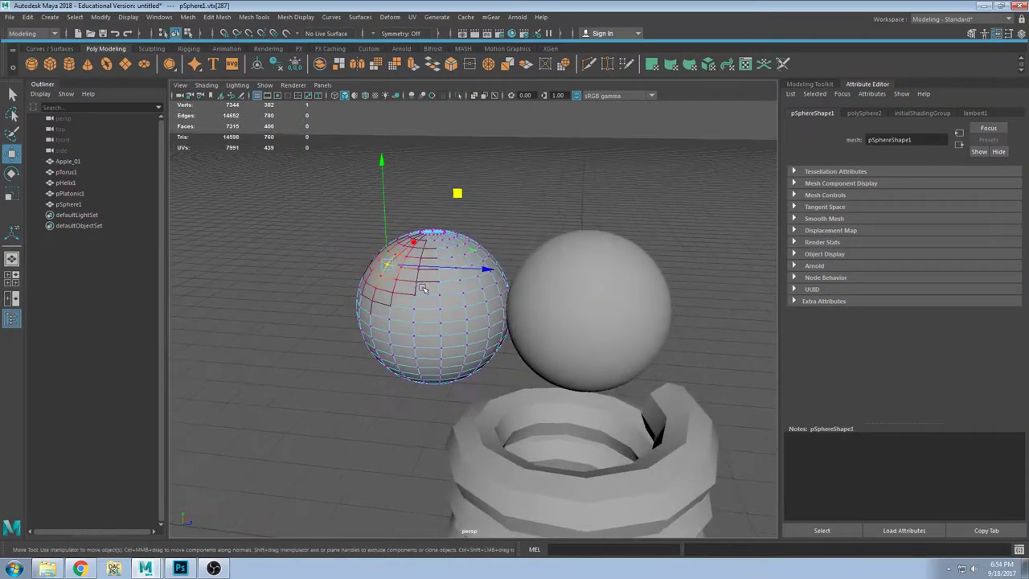
pyautogui.scroll(5, 416, 283)
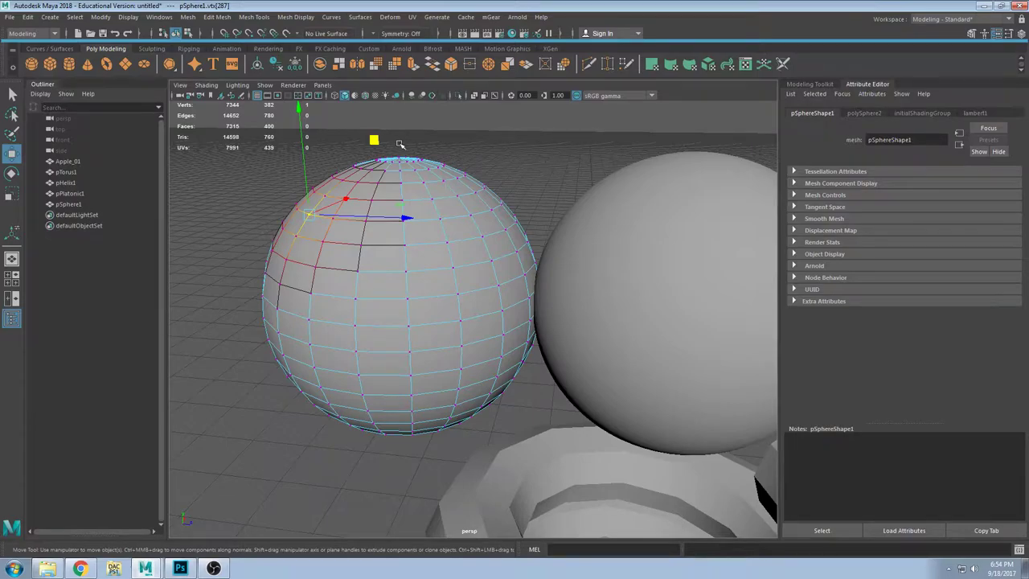
pyautogui.moveTo(379, 144); pyautogui.dragTo(334, 97)
# Step: Pull the sphere's pole vertex upward with soft selection to form a peak
pyautogui.keyDown('alt'); pyautogui.moveTo(292, 174); pyautogui.dragTo(537, 249); pyautogui.keyUp('alt')
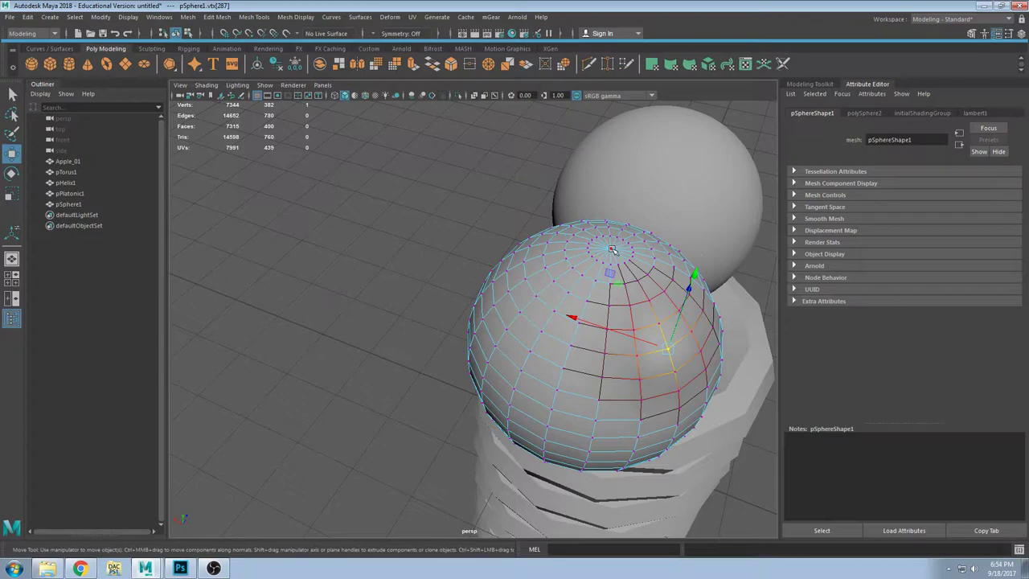
pyautogui.click(613, 250)
pyautogui.keyDown('alt'); pyautogui.moveTo(612, 250); pyautogui.dragTo(585, 162); pyautogui.keyUp('alt')
pyautogui.click(577, 195)
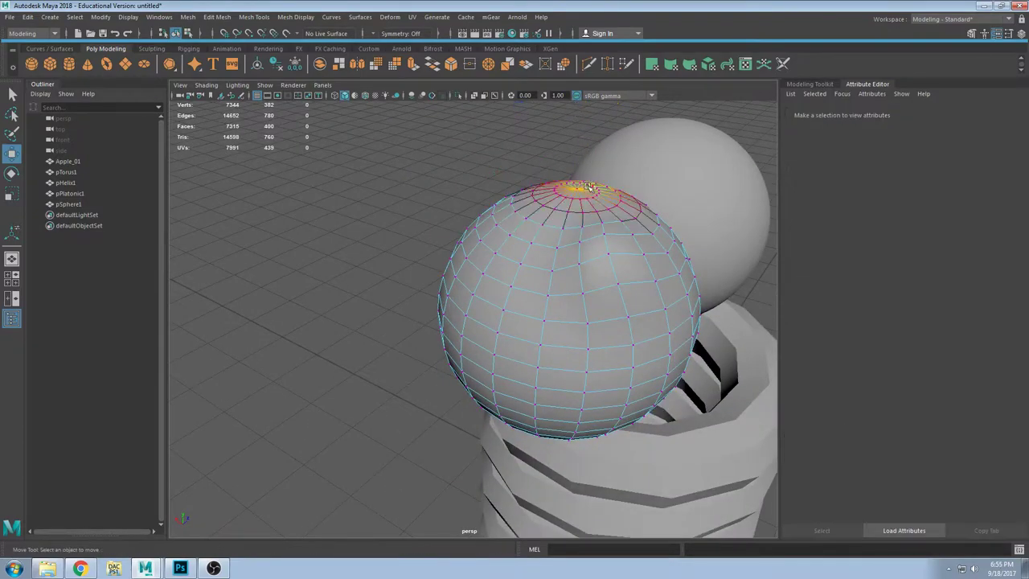
pyautogui.moveTo(567, 174); pyautogui.dragTo(571, 124)
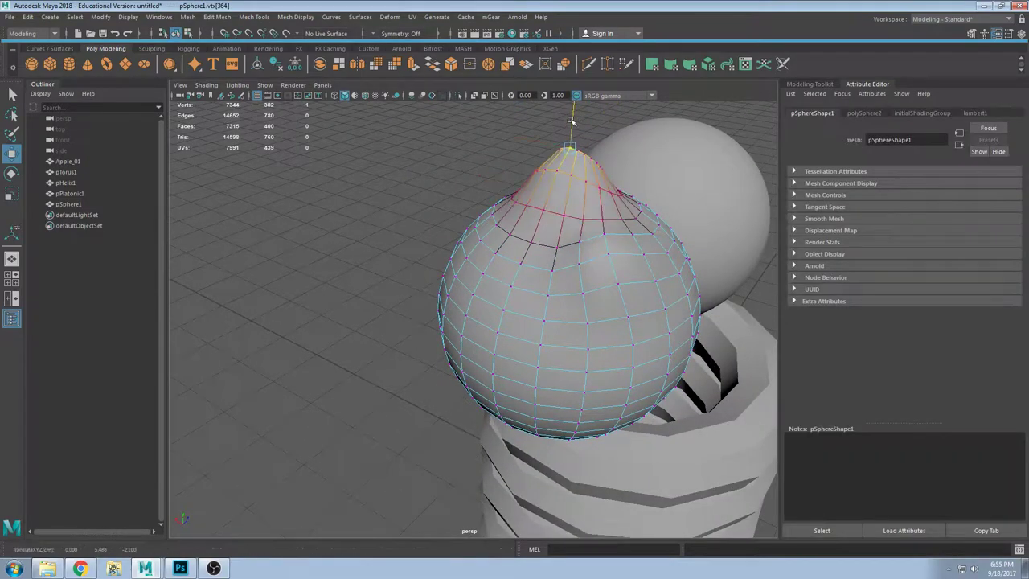
pyautogui.keyDown('alt'); pyautogui.moveTo(608, 204); pyautogui.dragTo(542, 203); pyautogui.keyUp('alt')
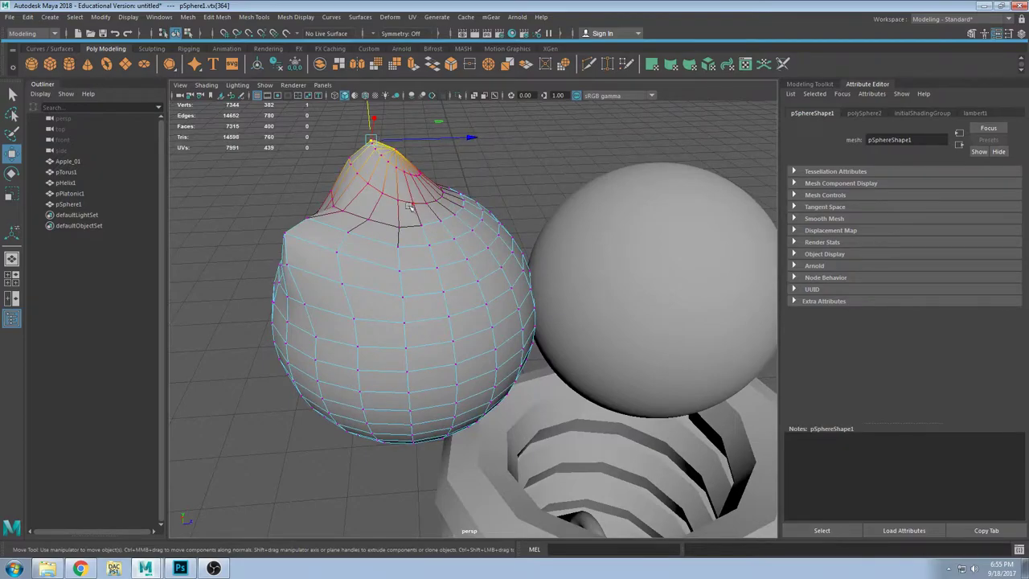
pyautogui.keyDown('alt'); pyautogui.moveTo(335, 250); pyautogui.dragTo(294, 251); pyautogui.keyUp('alt')
# Step: Switch the platonic solid to vertex mode and pull a soft-selected vertex on its side outward into a bump
pyautogui.click(620, 260)
pyautogui.keyDown('alt'); pyautogui.moveTo(703, 236); pyautogui.dragTo(563, 245); pyautogui.keyUp('alt')
pyautogui.keyDown('alt'); pyautogui.moveTo(515, 241); pyautogui.dragTo(540, 243); pyautogui.keyUp('alt')
pyautogui.moveTo(556, 181)
pyautogui.keyDown('alt'); pyautogui.mouseDown()
pyautogui.moveTo(556, 202)
pyautogui.moveTo(567, 188)
pyautogui.mouseUp(); pyautogui.keyUp('alt')
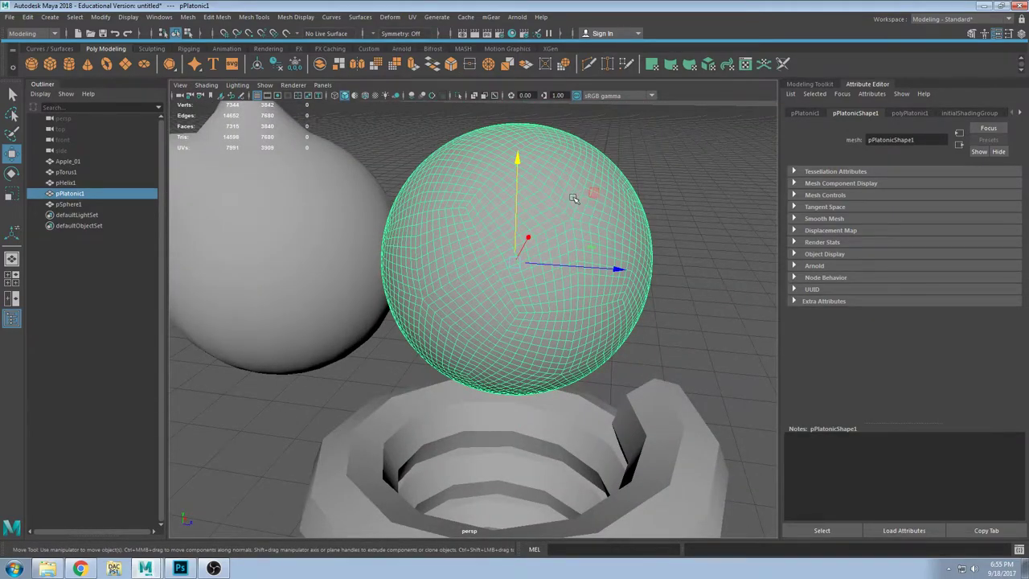
pyautogui.scroll(2, 572, 201)
pyautogui.scroll(-2, 571, 200)
pyautogui.press('F9')
pyautogui.keyDown('alt'); pyautogui.moveTo(543, 183); pyautogui.dragTo(565, 175); pyautogui.keyUp('alt')
pyautogui.click(635, 222)
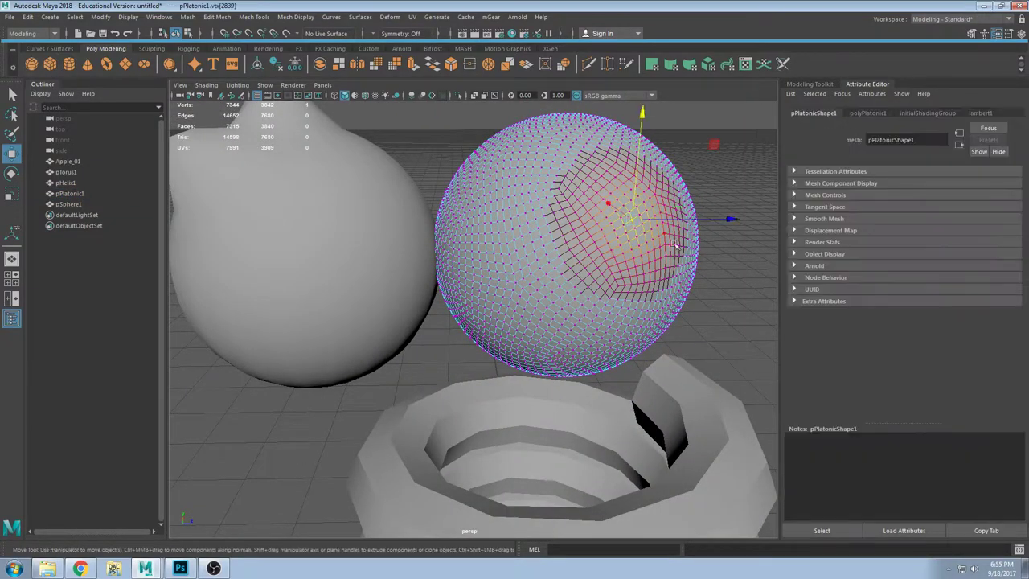
pyautogui.keyDown('alt'); pyautogui.moveTo(635, 222); pyautogui.dragTo(676, 257); pyautogui.keyUp('alt')
# Step: Pull a soft-selected vertex at the top of the platonic solid upward into a peak
pyautogui.click(519, 193)
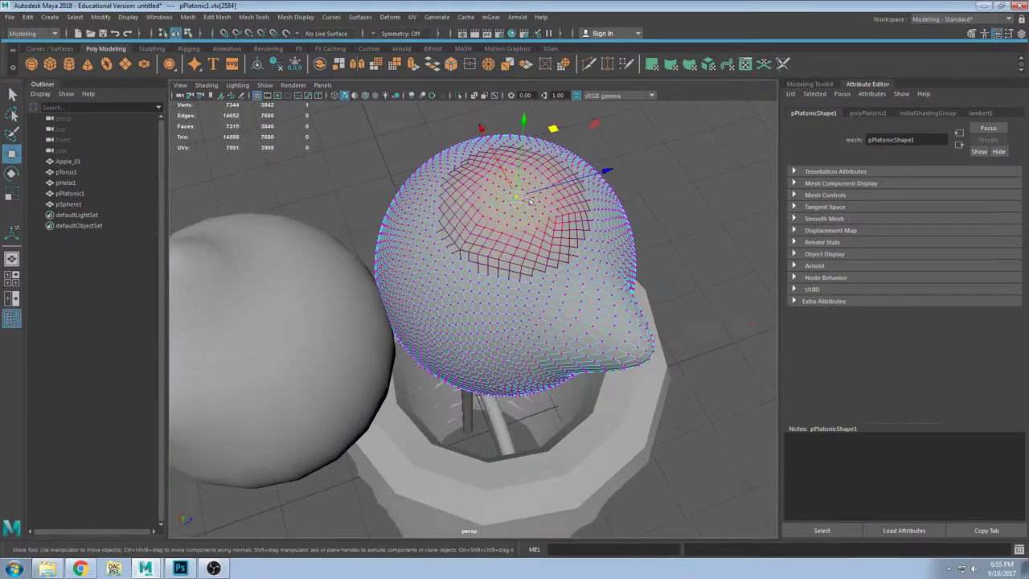
pyautogui.keyDown('alt'); pyautogui.moveTo(530, 193); pyautogui.dragTo(547, 112); pyautogui.keyUp('alt')
pyautogui.keyDown('alt'); pyautogui.moveTo(547, 113); pyautogui.dragTo(552, 345, button='middle'); pyautogui.keyUp('alt')
pyautogui.keyDown('alt'); pyautogui.moveTo(552, 344); pyautogui.dragTo(500, 221); pyautogui.keyUp('alt')
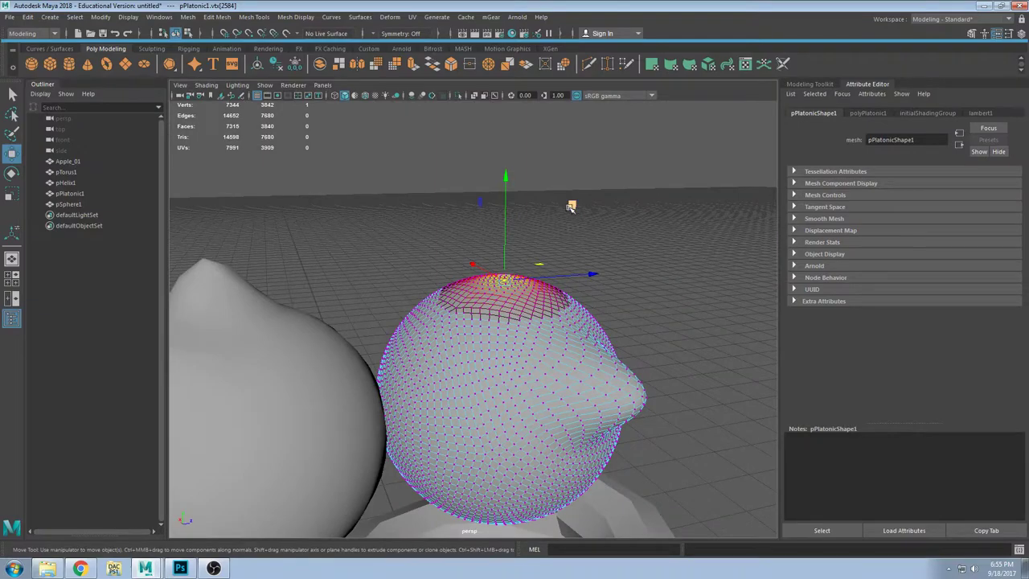
pyautogui.moveTo(571, 207); pyautogui.dragTo(571, 156, button='middle')
# Step: Pull two more soft-selected vertices on the platonic solid's side outward to form additional bumps
pyautogui.keyDown('alt'); pyautogui.moveTo(571, 156); pyautogui.dragTo(456, 333); pyautogui.keyUp('alt')
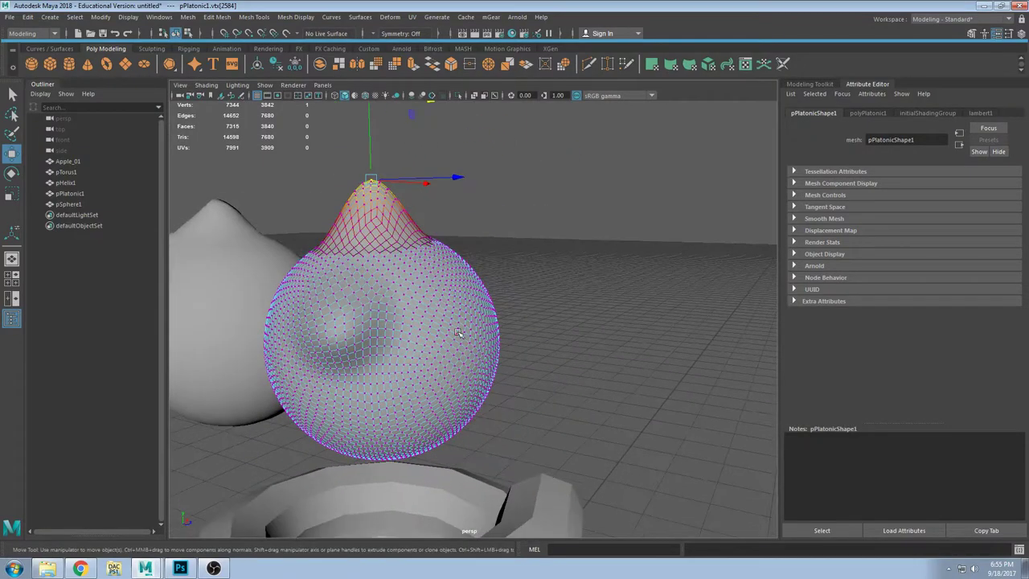
pyautogui.click(479, 329)
pyautogui.moveTo(529, 265); pyautogui.dragTo(579, 265, button='middle')
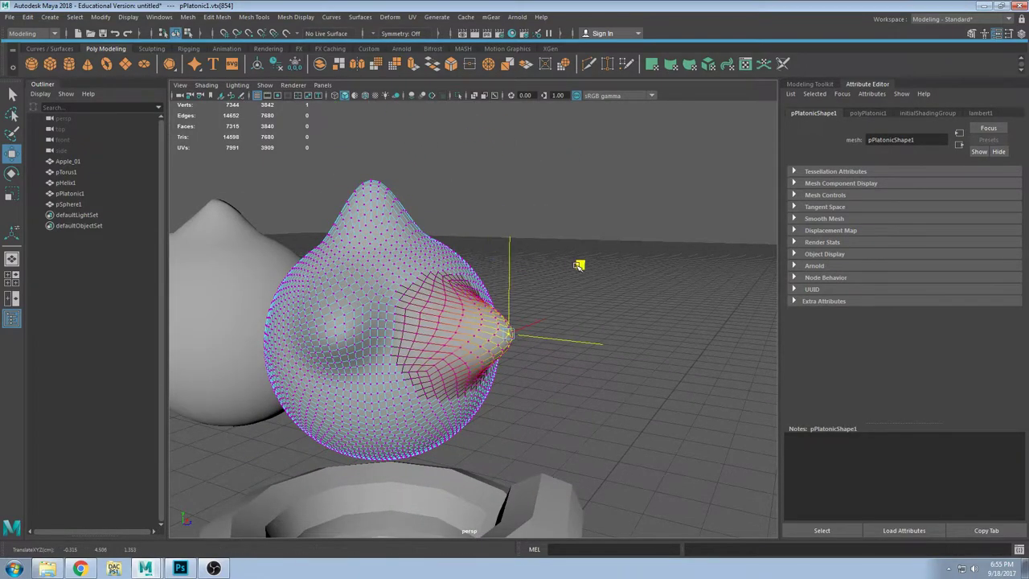
pyautogui.click(417, 290)
pyautogui.keyDown('alt'); pyautogui.moveTo(423, 259); pyautogui.dragTo(635, 257); pyautogui.keyUp('alt')
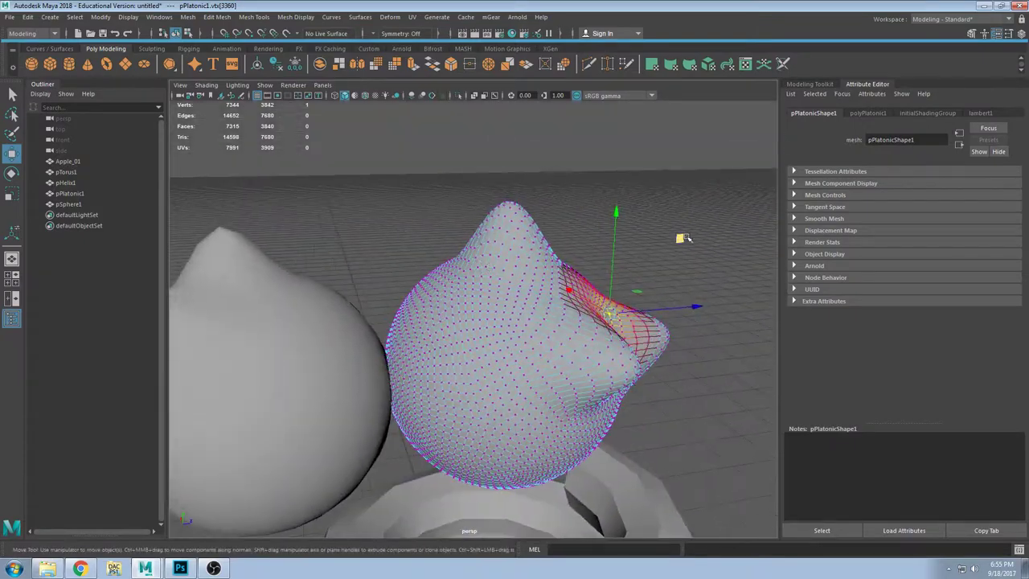
pyautogui.moveTo(682, 238); pyautogui.dragTo(710, 182, button='middle')
# Step: Form two further bumps on the platonic solid's remaining sides by pulling soft-selected vertices outward
pyautogui.keyDown('alt'); pyautogui.moveTo(710, 181); pyautogui.dragTo(462, 350); pyautogui.keyUp('alt')
pyautogui.click(374, 308)
pyautogui.keyDown('alt'); pyautogui.moveTo(386, 318); pyautogui.dragTo(435, 408); pyautogui.keyUp('alt')
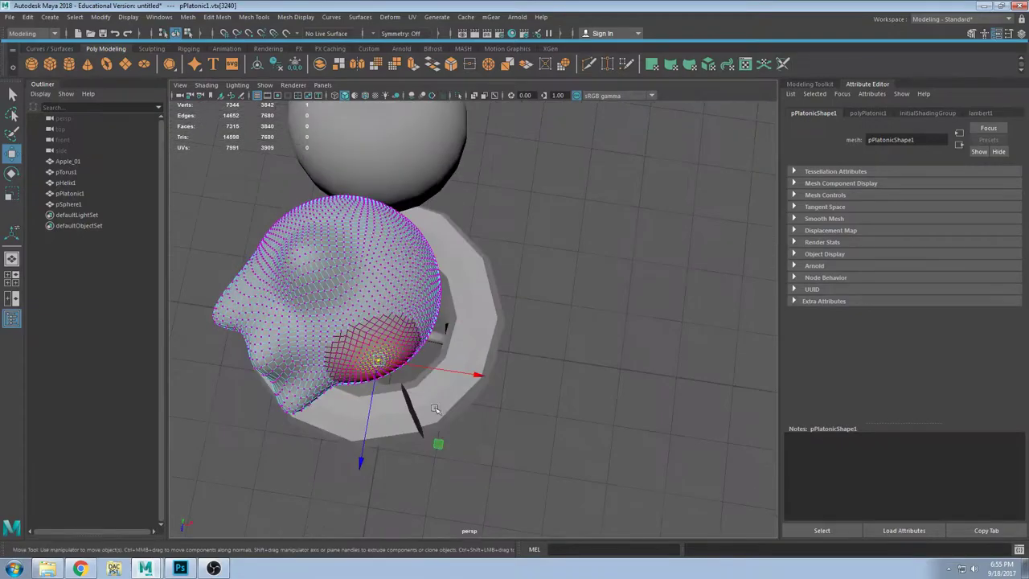
pyautogui.moveTo(439, 445); pyautogui.dragTo(474, 481, button='middle')
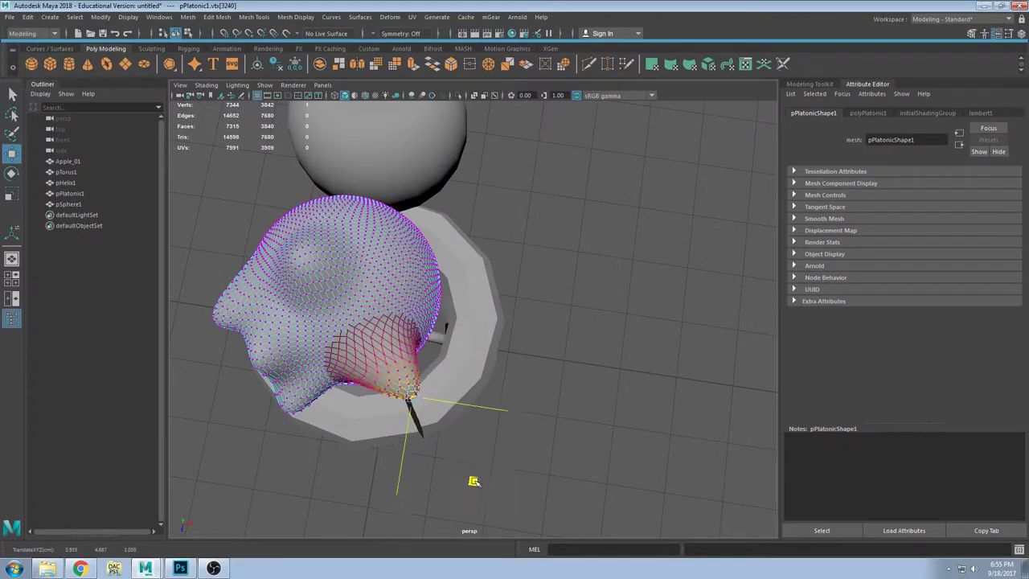
pyautogui.click(414, 249)
pyautogui.moveTo(416, 253); pyautogui.dragTo(460, 210)
# Step: Leave vertex editing, select the deformed sphere as an object, and turn on wireframe on shaded
pyautogui.keyDown('alt'); pyautogui.moveTo(519, 295); pyautogui.dragTo(600, 278); pyautogui.keyUp('alt')
pyautogui.click(600, 279)
pyautogui.keyDown('alt'); pyautogui.moveTo(372, 267); pyautogui.dragTo(612, 247, button='middle'); pyautogui.keyUp('alt')
pyautogui.keyDown('alt'); pyautogui.moveTo(510, 195); pyautogui.dragTo(476, 193, button='middle'); pyautogui.keyUp('alt')
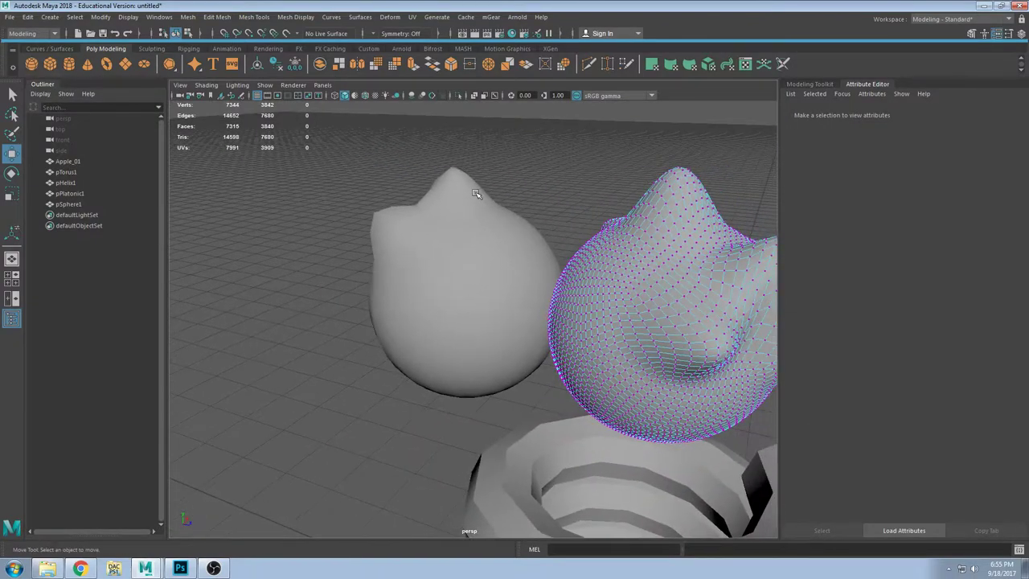
pyautogui.keyDown('alt'); pyautogui.moveTo(440, 166); pyautogui.dragTo(462, 165); pyautogui.keyUp('alt')
pyautogui.click(466, 224)
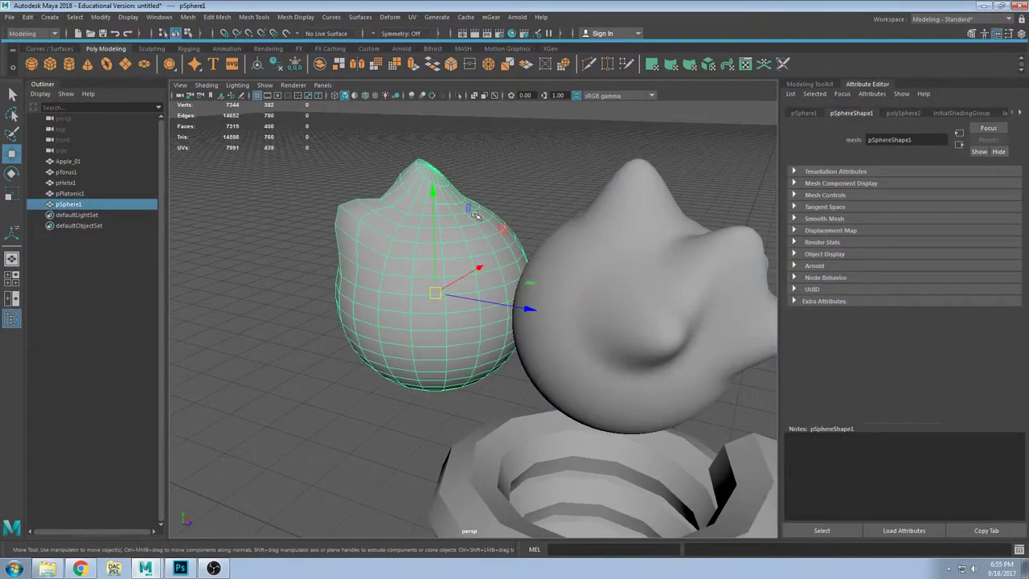
pyautogui.click(364, 95)
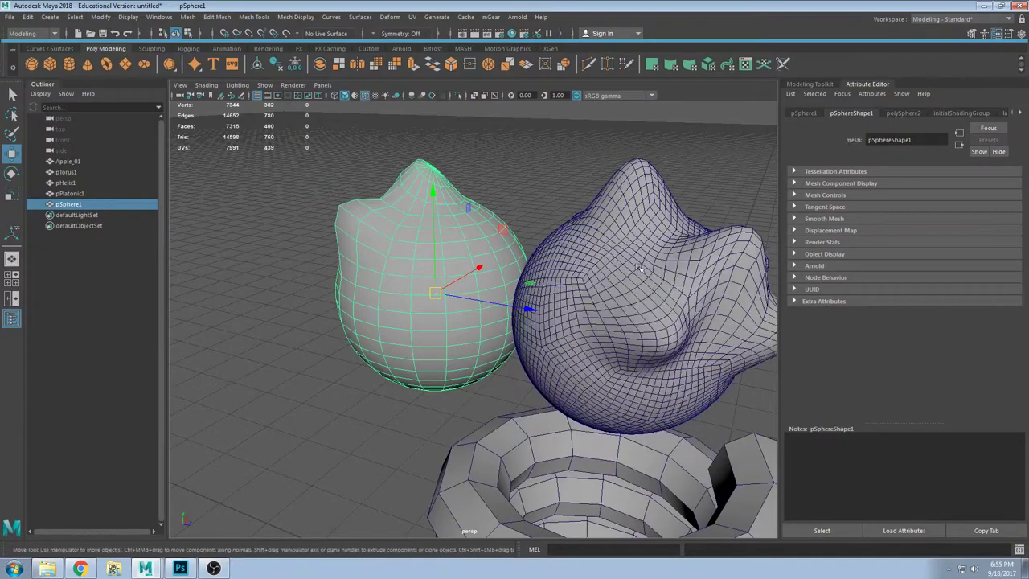
# Step: Turn on smooth preview for both the deformed platonic solid and the deformed sphere, then clear the selection
pyautogui.click(653, 259)
pyautogui.keyDown('alt'); pyautogui.moveTo(653, 259); pyautogui.dragTo(640, 245); pyautogui.keyUp('alt')
pyautogui.click(714, 219)
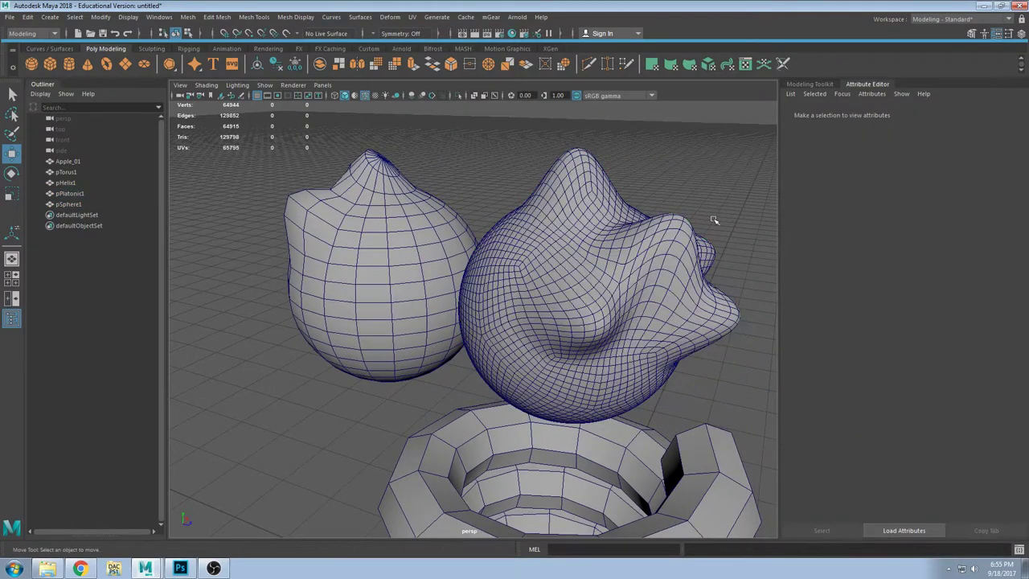
pyautogui.click(366, 244)
pyautogui.press('3')
pyautogui.click(439, 174)
# Step: Turn off wireframe on shaded and examine the smoothed sphere's surface around its peak up close
pyautogui.keyDown('alt'); pyautogui.moveTo(380, 254); pyautogui.dragTo(363, 214); pyautogui.keyUp('alt')
pyautogui.scroll(6, 374, 223)
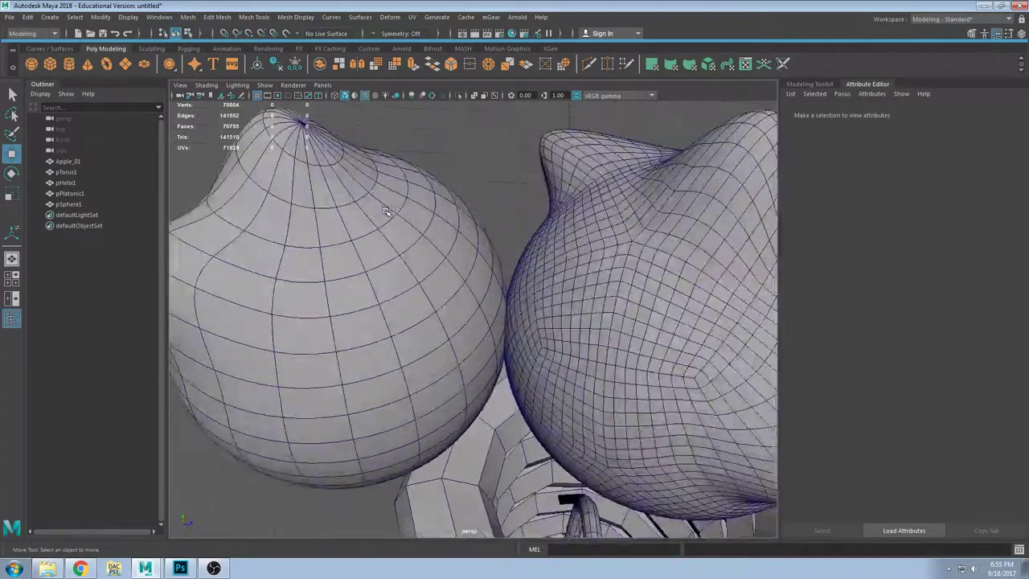
pyautogui.keyDown('alt'); pyautogui.moveTo(374, 223); pyautogui.dragTo(462, 338, button='middle'); pyautogui.keyUp('alt')
pyautogui.click(369, 95)
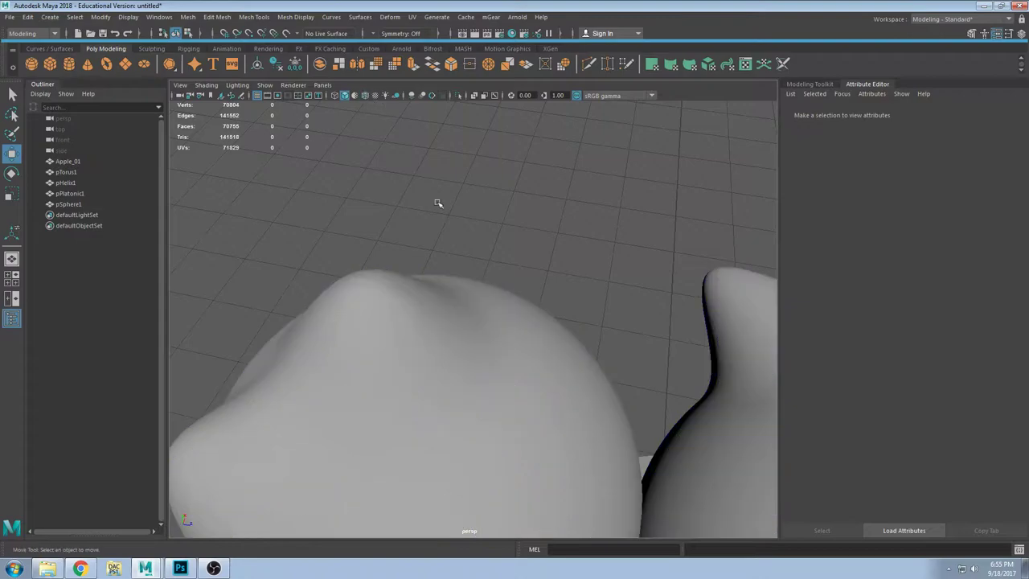
pyautogui.scroll(-1, 406, 317)
pyautogui.scroll(6, 382, 306)
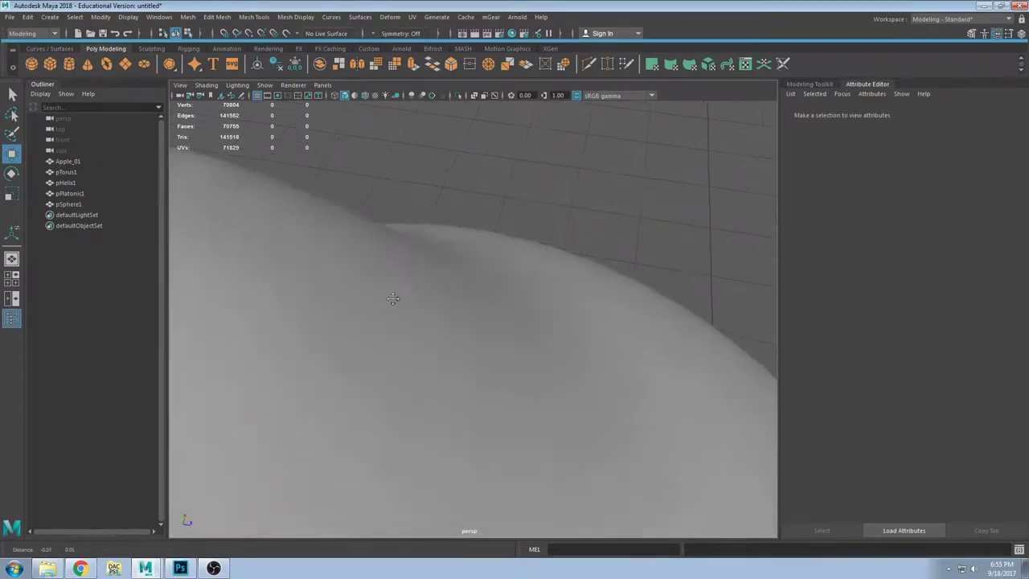
# Step: Select the smoothed platonic solid and compare its surface with the neighbouring sphere from a wider view
pyautogui.keyDown('alt'); pyautogui.moveTo(394, 299); pyautogui.dragTo(507, 287, button='middle'); pyautogui.keyUp('alt')
pyautogui.scroll(-5, 637, 322)
pyautogui.keyDown('alt'); pyautogui.moveTo(637, 320); pyautogui.dragTo(493, 203, button='middle'); pyautogui.keyUp('alt')
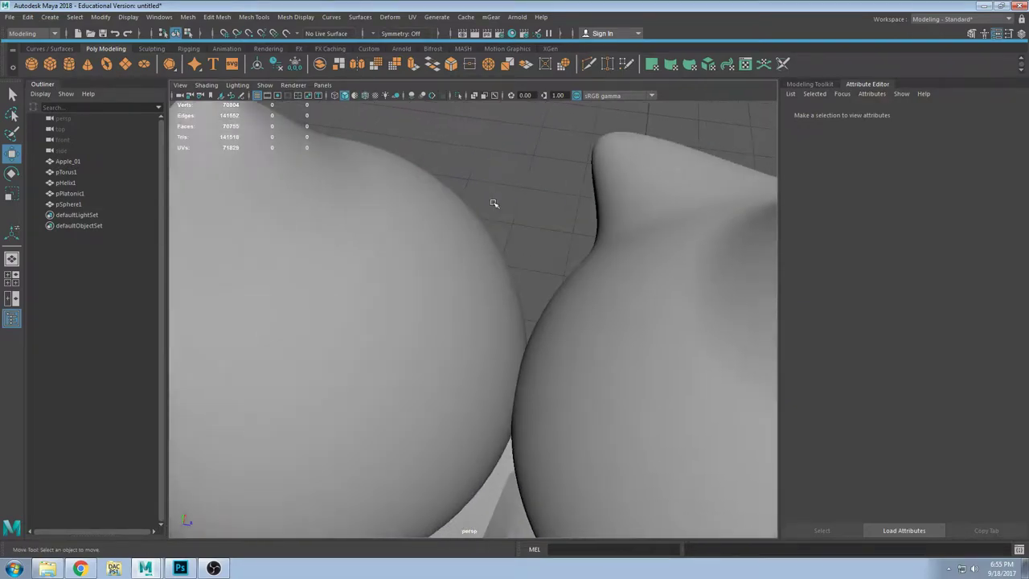
pyautogui.click(742, 305)
pyautogui.keyDown('alt'); pyautogui.moveTo(742, 305); pyautogui.dragTo(514, 191); pyautogui.keyUp('alt')
pyautogui.scroll(-5, 496, 199)
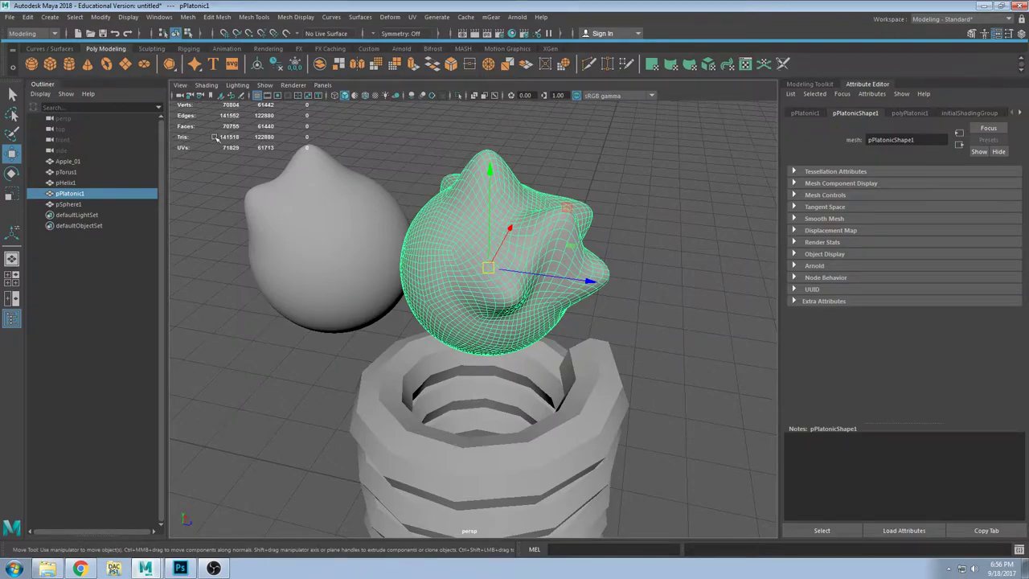
pyautogui.click(28, 17)
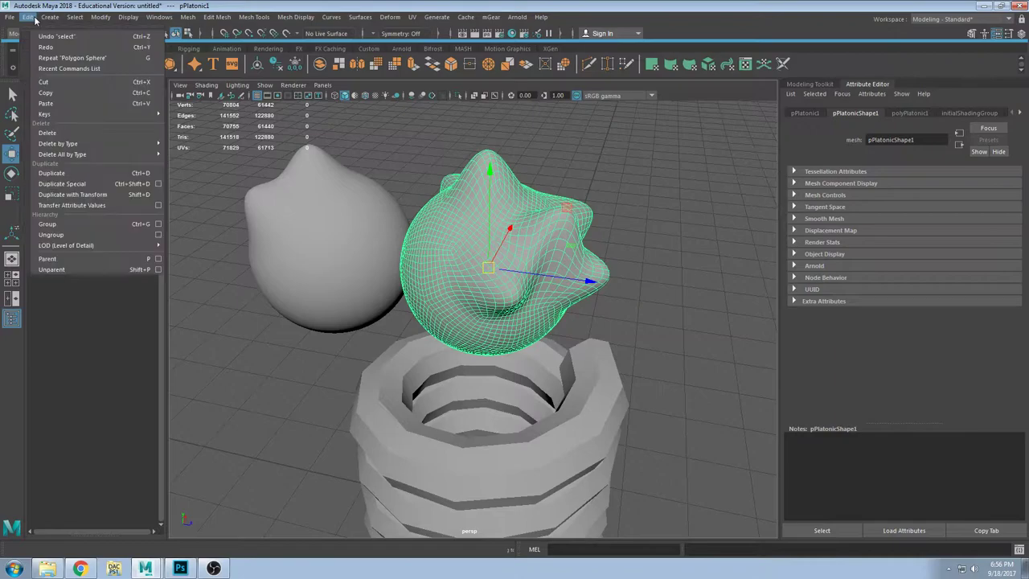
pyautogui.moveTo(44, 21)
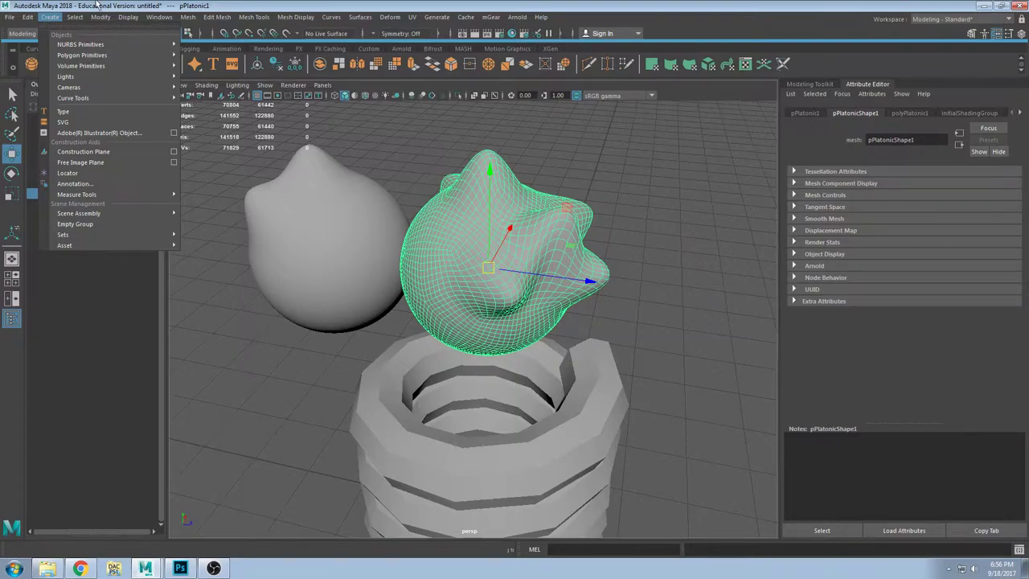
pyautogui.click(595, 209)
# Step: Delete the platonic solid, sphere and helix, as well as the remaining apple and torus objects, to empty the scene
pyautogui.scroll(-5, 471, 274)
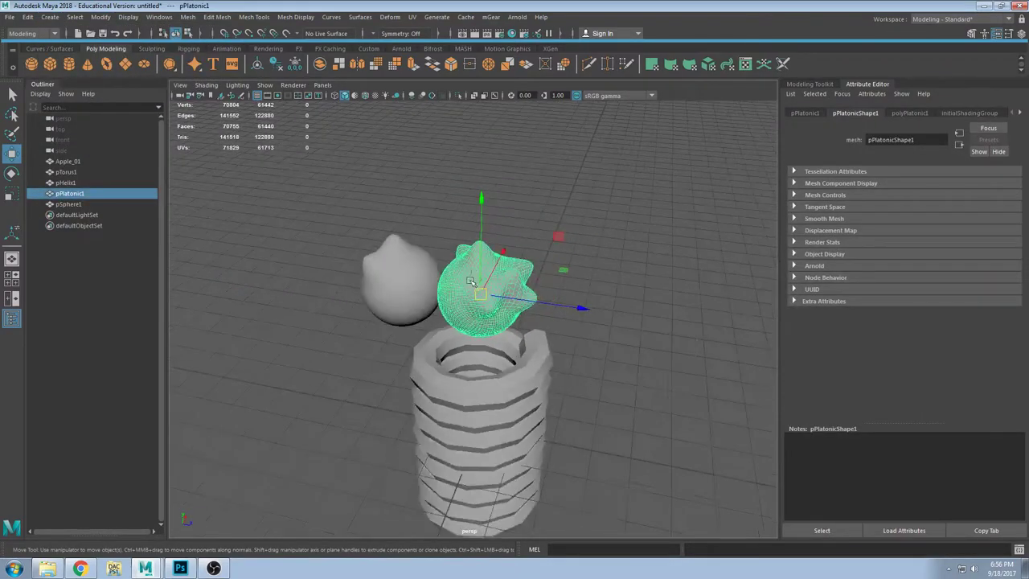
pyautogui.keyDown('shift'); pyautogui.click(428, 276); pyautogui.keyUp('shift')
pyautogui.keyDown('shift'); pyautogui.click(479, 378); pyautogui.keyUp('shift')
pyautogui.press('Delete')
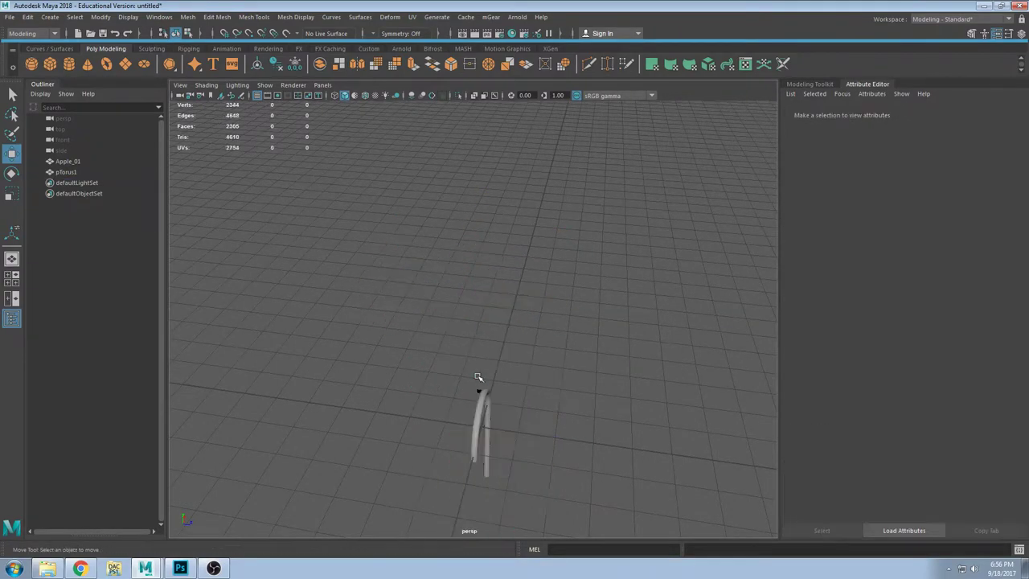
pyautogui.keyDown('alt'); pyautogui.moveTo(479, 377); pyautogui.dragTo(425, 367); pyautogui.keyUp('alt')
pyautogui.moveTo(373, 347); pyautogui.dragTo(538, 505)
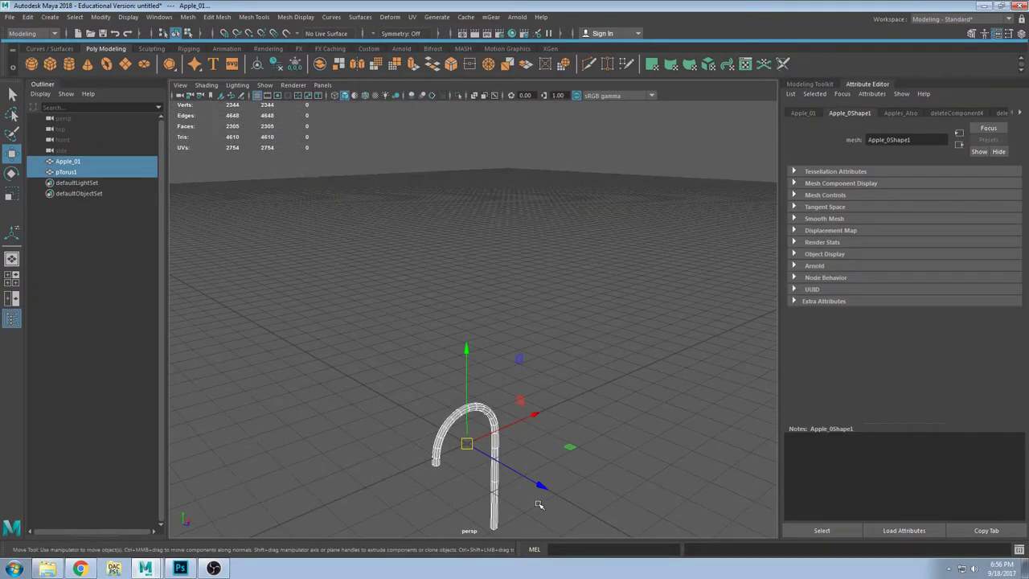
pyautogui.press('Delete')
pyautogui.keyDown('alt'); pyautogui.moveTo(542, 264); pyautogui.dragTo(541, 343); pyautogui.keyUp('alt')
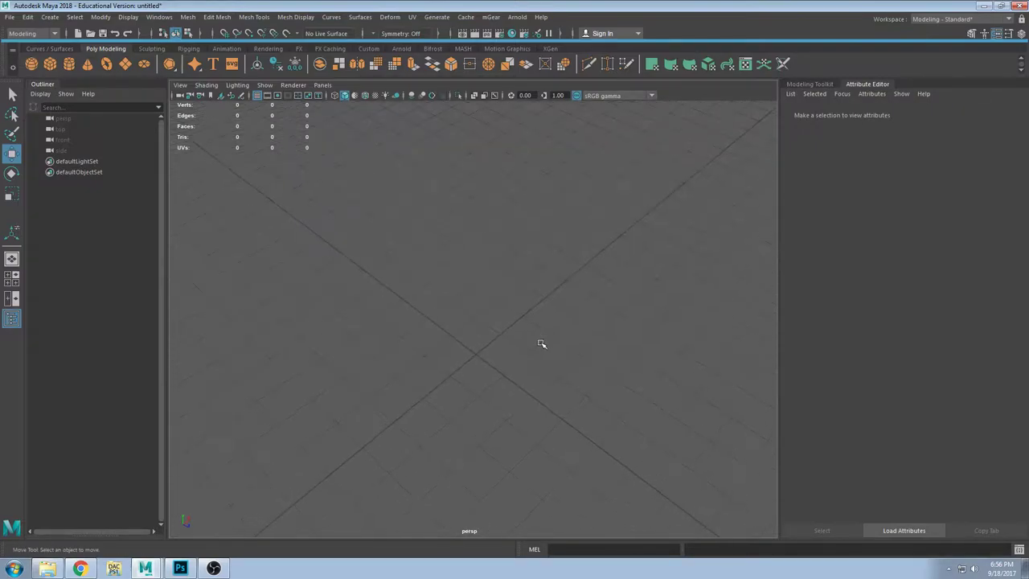
# Step: Create a polygon cube at the origin and frame it in the perspective view
pyautogui.keyDown('alt'); pyautogui.moveTo(531, 295); pyautogui.dragTo(640, 374); pyautogui.keyUp('alt')
pyautogui.click(50, 65)
pyautogui.press('f')
pyautogui.scroll(-3, 616, 391)
# Step: Compare the cube unsmoothed, smoothed and smoothed with its cage, leaving it in cage plus smooth preview
pyautogui.press('2')
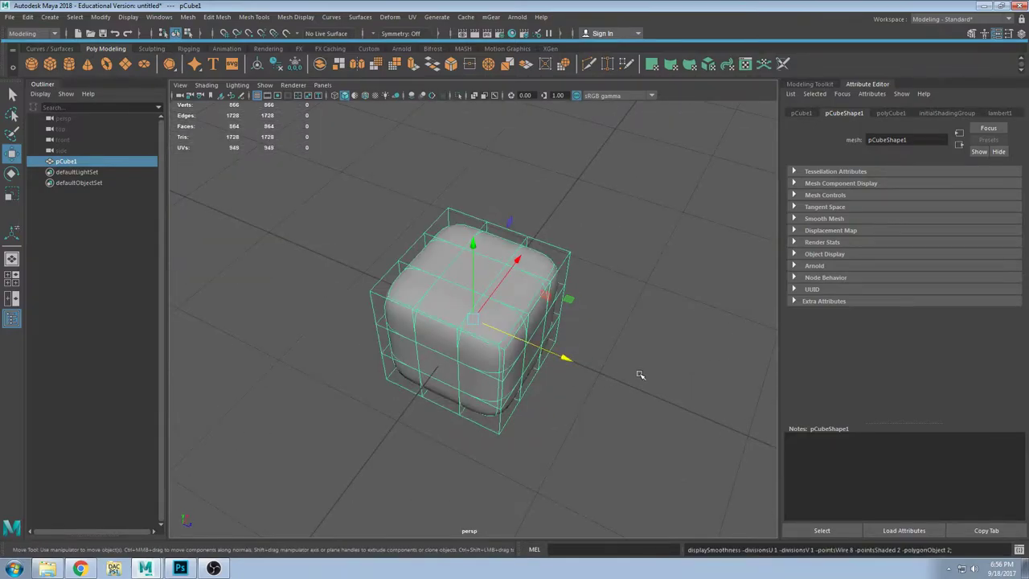
pyautogui.press('3')
pyautogui.press('1')
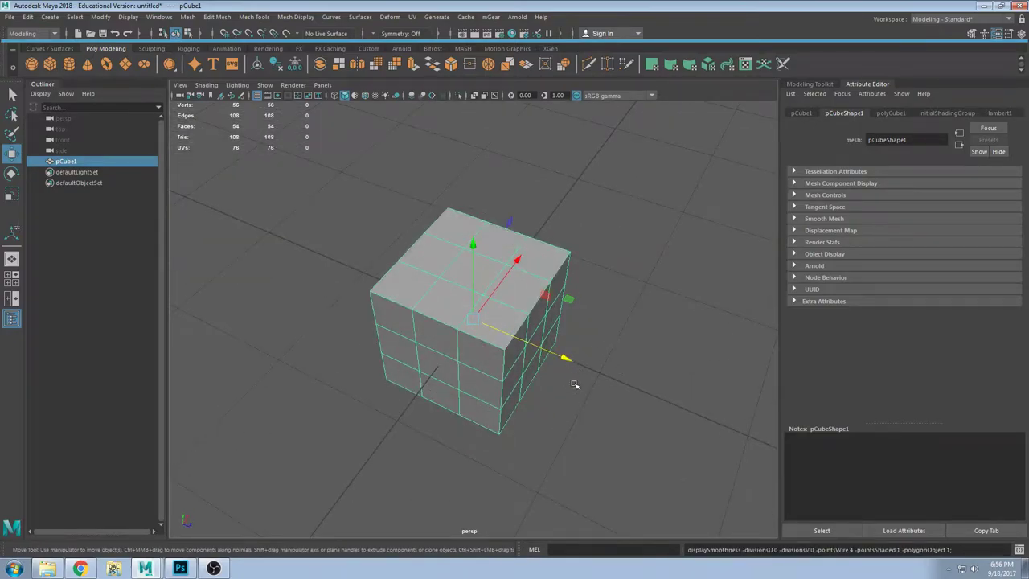
pyautogui.keyDown('alt'); pyautogui.moveTo(575, 384); pyautogui.dragTo(488, 332); pyautogui.keyUp('alt')
pyautogui.press('2')
pyautogui.moveTo(528, 304)
pyautogui.keyDown('alt'); pyautogui.mouseDown()
pyautogui.moveTo(599, 328)
pyautogui.moveTo(535, 299)
pyautogui.mouseUp(); pyautogui.keyUp('alt')
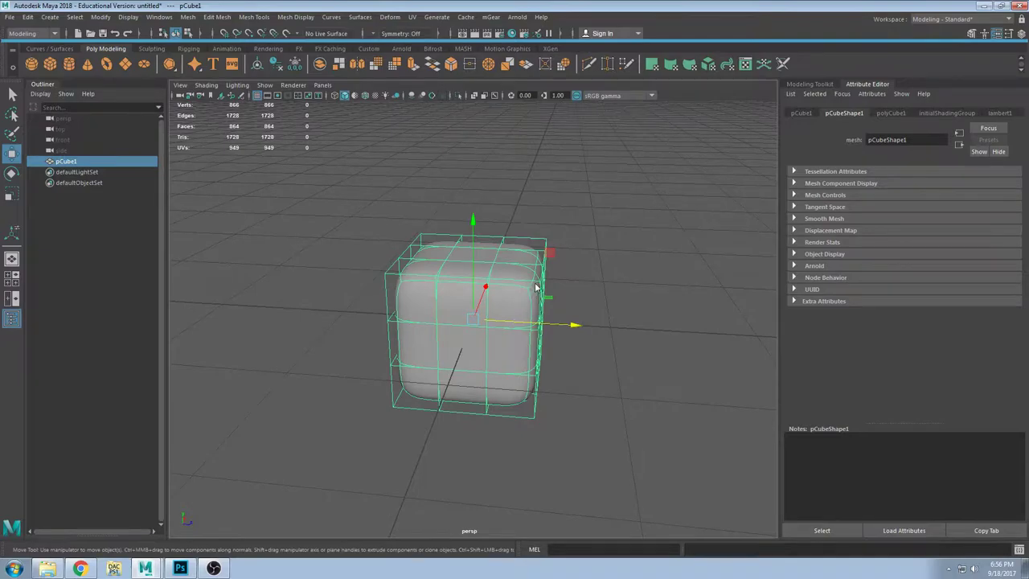
# Step: In vertex mode, pull two neighbouring upper corner vertices of the cube's cage diagonally outward with soft selection
pyautogui.moveTo(483, 257); pyautogui.dragTo(453, 249, button='right')
pyautogui.scroll(4, 416, 218)
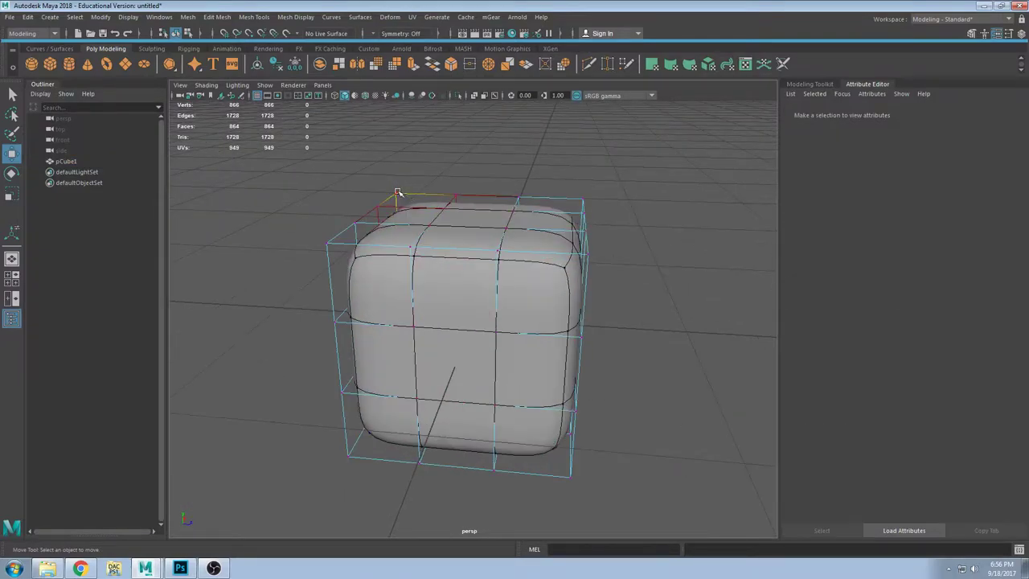
pyautogui.click(397, 193)
pyautogui.keyDown('alt'); pyautogui.moveTo(397, 193); pyautogui.dragTo(404, 230); pyautogui.keyUp('alt')
pyautogui.moveTo(441, 157); pyautogui.dragTo(368, 116)
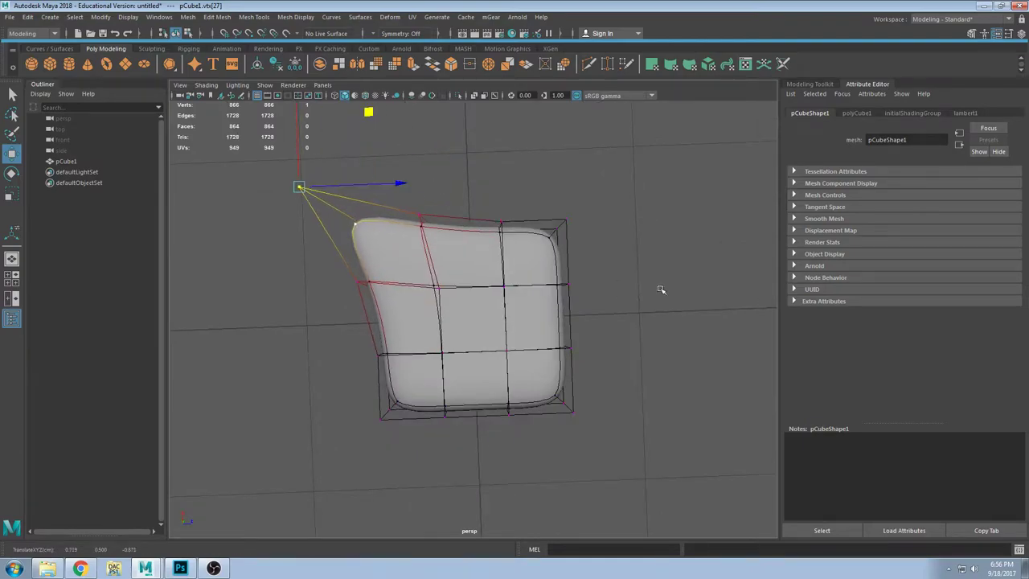
pyautogui.click(566, 221)
pyautogui.moveTo(634, 143); pyautogui.dragTo(700, 111)
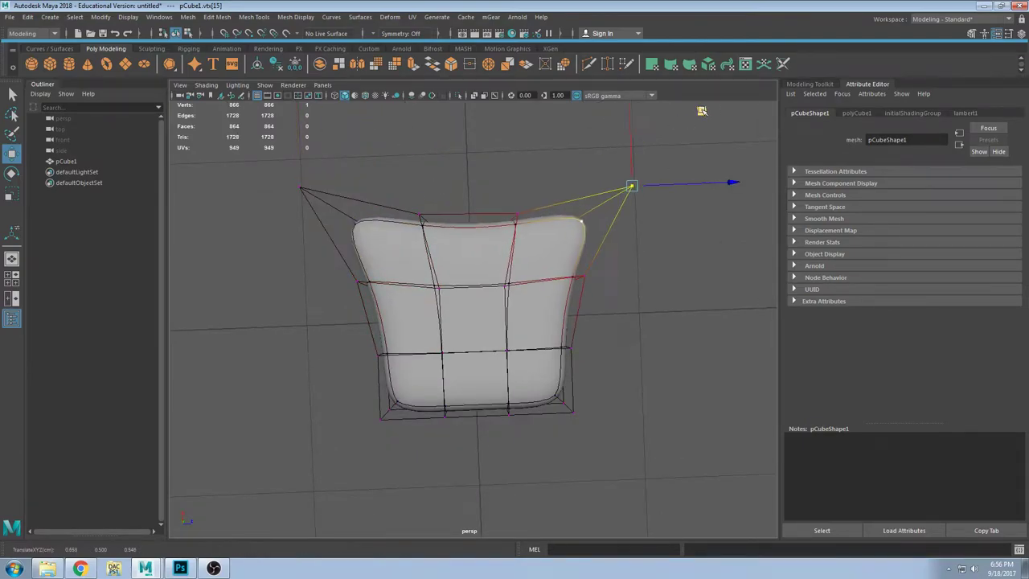
# Step: Move a row of vertices across the cube's upper surface downward with soft selection to form a valley
pyautogui.keyDown('alt'); pyautogui.moveTo(524, 404); pyautogui.dragTo(529, 230); pyautogui.keyUp('alt')
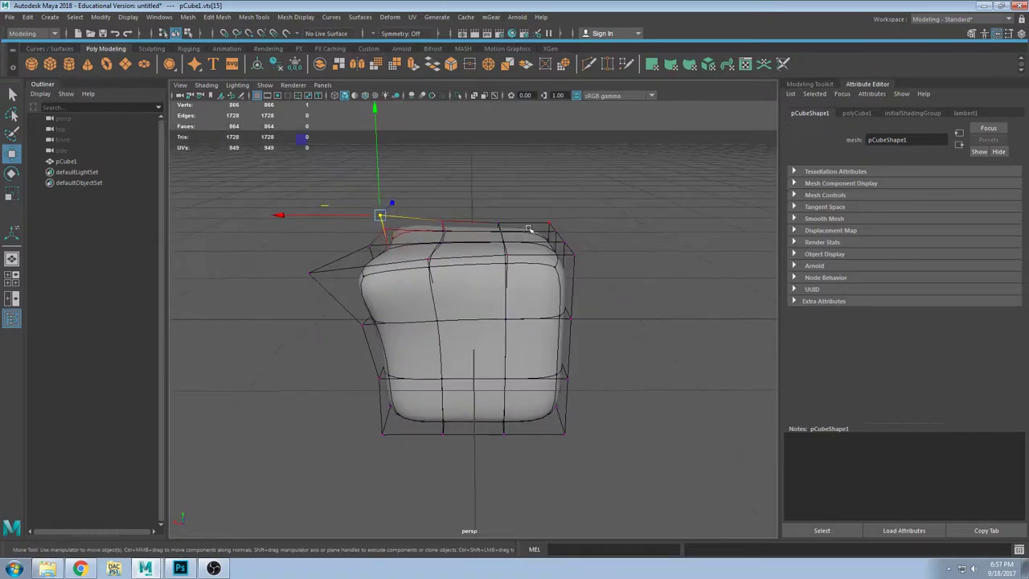
pyautogui.keyDown('alt'); pyautogui.moveTo(519, 288); pyautogui.dragTo(392, 238); pyautogui.keyUp('alt')
pyautogui.moveTo(392, 238); pyautogui.dragTo(402, 226, button='middle')
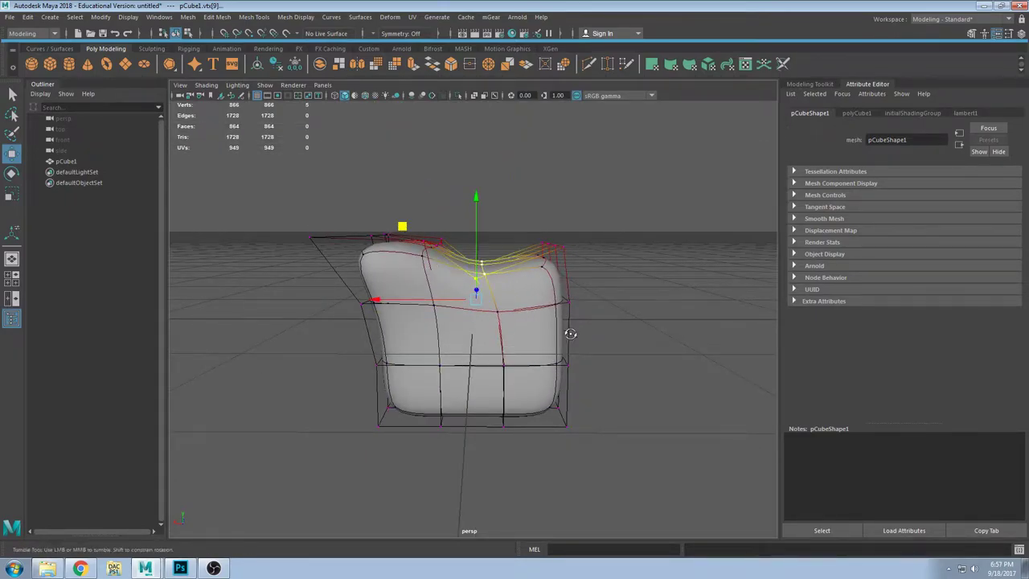
pyautogui.keyDown('alt'); pyautogui.moveTo(570, 334); pyautogui.dragTo(584, 285); pyautogui.keyUp('alt')
# Step: Compare the deformed cube in all three smoothing display modes and return it to its unsmoothed display
pyautogui.press('1')
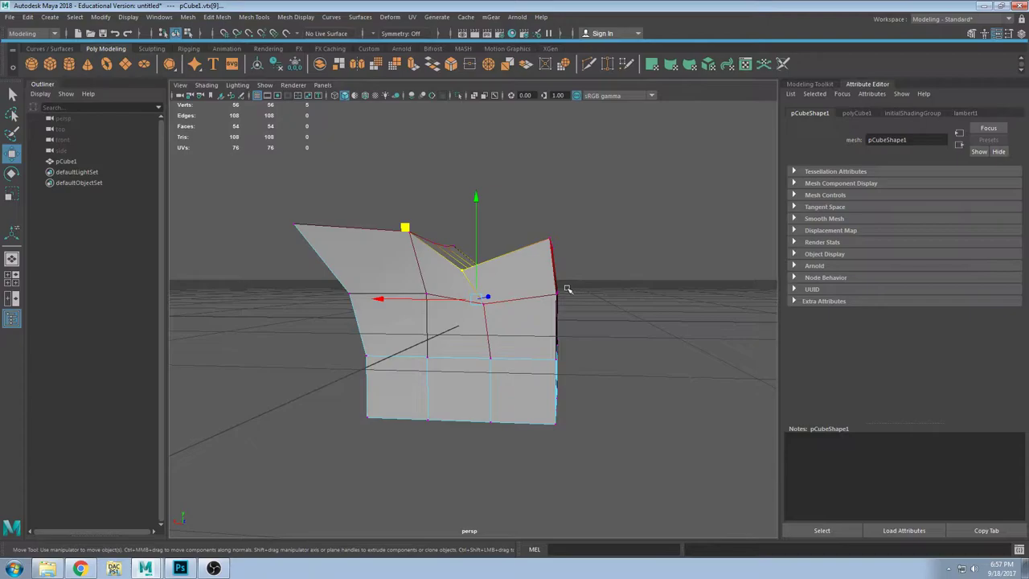
pyautogui.press('3')
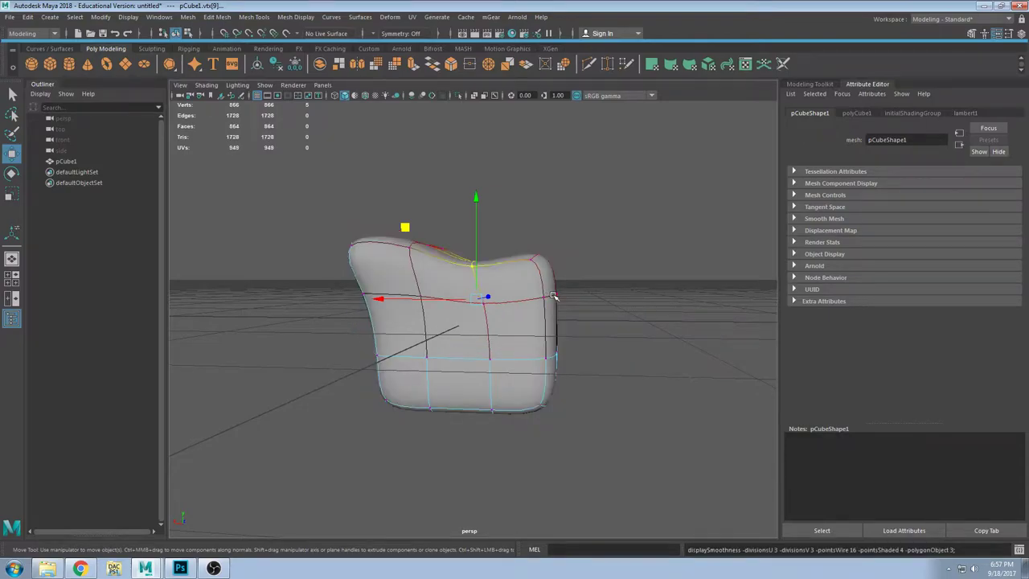
pyautogui.press('2')
pyautogui.keyDown('alt'); pyautogui.moveTo(756, 283); pyautogui.dragTo(616, 317); pyautogui.keyUp('alt')
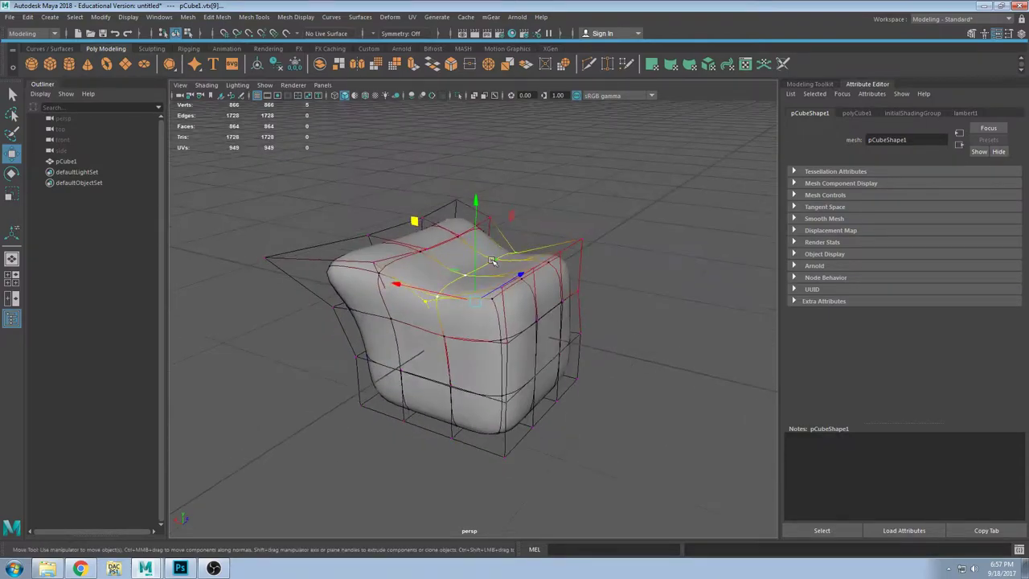
pyautogui.press('1')
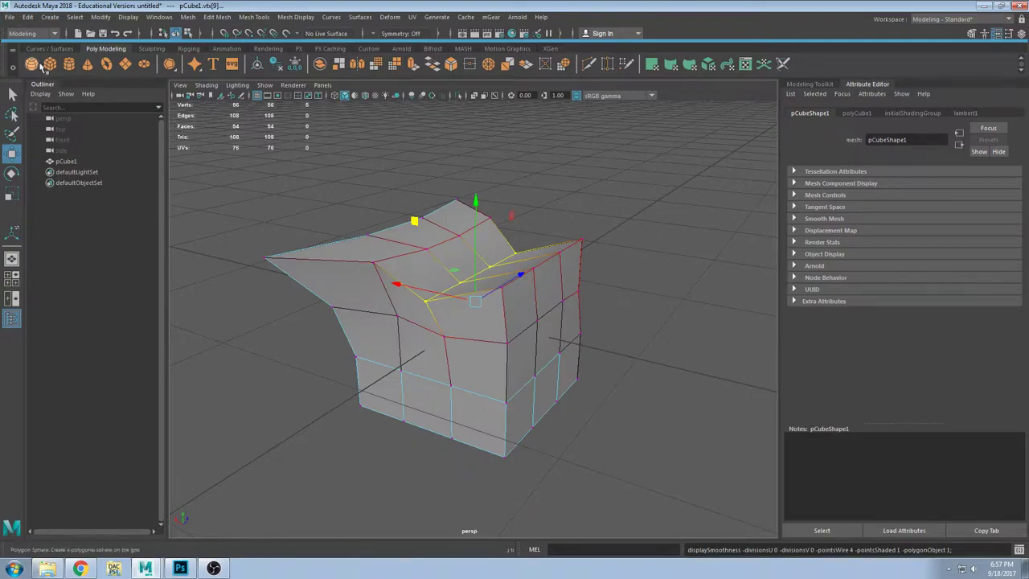
# Step: Activate the Select tool without soft selection and turn on smooth preview for the deformed cube
pyautogui.click(14, 93)
pyautogui.keyDown('alt'); pyautogui.moveTo(668, 225); pyautogui.dragTo(544, 368); pyautogui.keyUp('alt')
pyautogui.keyDown('alt'); pyautogui.moveTo(531, 288); pyautogui.dragTo(480, 305); pyautogui.keyUp('alt')
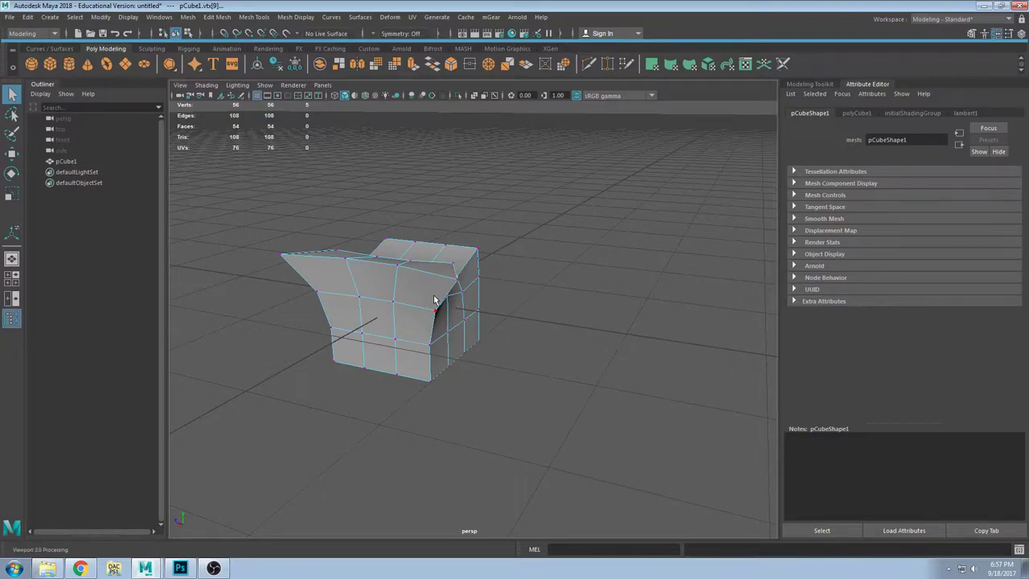
pyautogui.press('3')
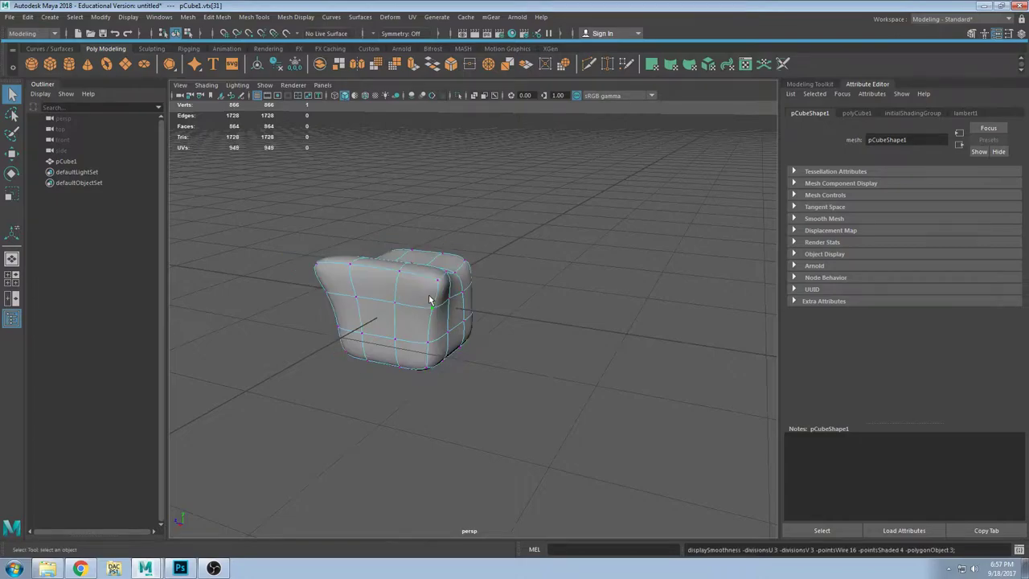
pyautogui.press('2')
pyautogui.press('3')
# Step: Show the cube in wireframe, select the lower horizontal ring of vertices, and turn off smooth preview to inspect it
pyautogui.press('4')
pyautogui.moveTo(466, 288)
pyautogui.keyDown('alt'); pyautogui.mouseDown()
pyautogui.moveTo(555, 301)
pyautogui.moveTo(512, 324)
pyautogui.moveTo(438, 294)
pyautogui.moveTo(554, 321)
pyautogui.moveTo(525, 298)
pyautogui.moveTo(641, 345)
pyautogui.moveTo(664, 411)
pyautogui.moveTo(611, 292)
pyautogui.moveTo(654, 291)
pyautogui.moveTo(631, 292)
pyautogui.mouseUp(); pyautogui.keyUp('alt')
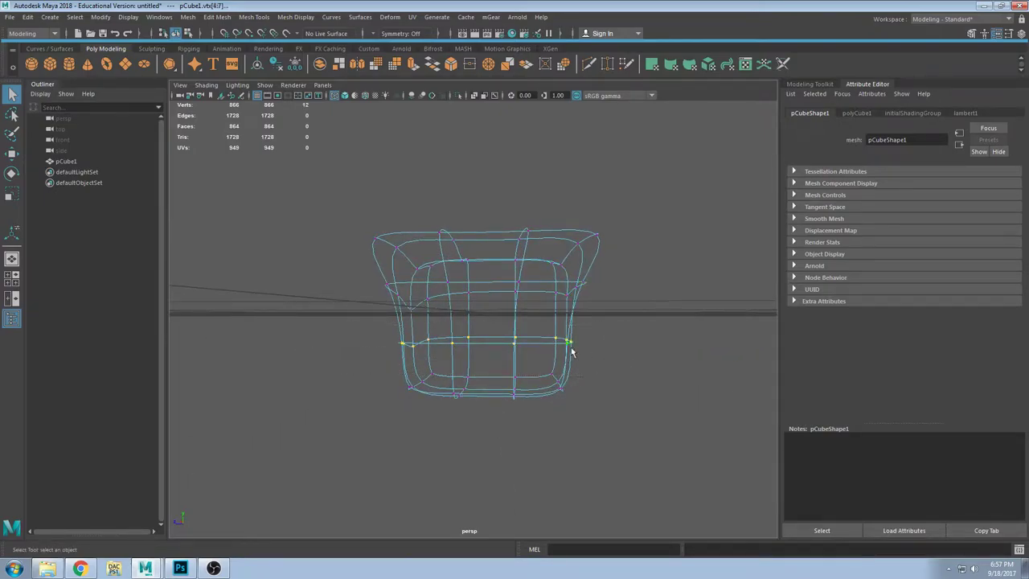
pyautogui.keyDown('alt'); pyautogui.moveTo(572, 352); pyautogui.dragTo(402, 343); pyautogui.keyUp('alt')
pyautogui.press('1')
pyautogui.scroll(3, 584, 359)
pyautogui.keyDown('alt'); pyautogui.moveTo(481, 349); pyautogui.dragTo(459, 352); pyautogui.keyUp('alt')
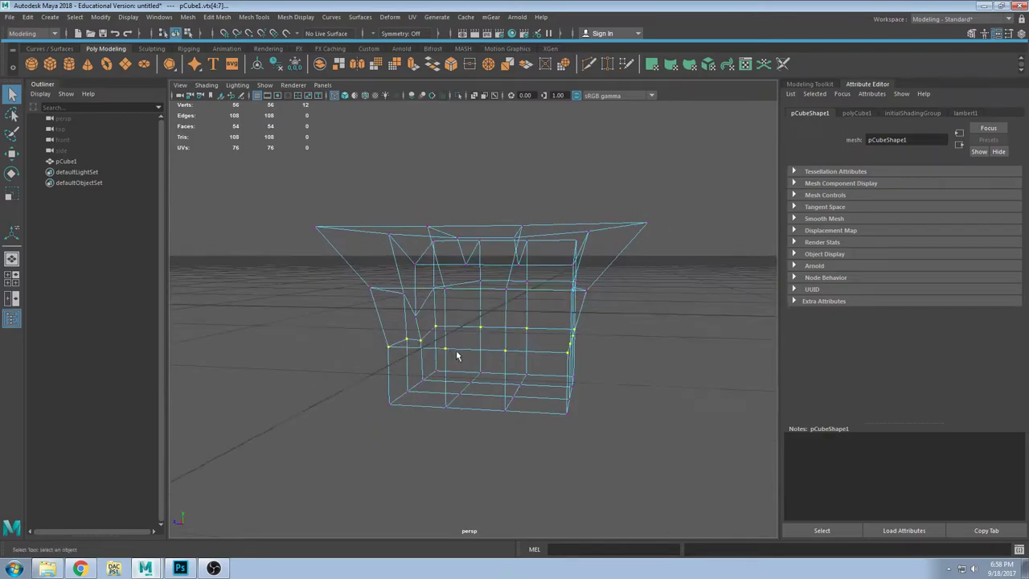
# Step: Clear the selection, enable camera-based selection for the Select tool's marquee style, and return to shaded display
pyautogui.click(598, 319)
pyautogui.doubleClick(13, 95)
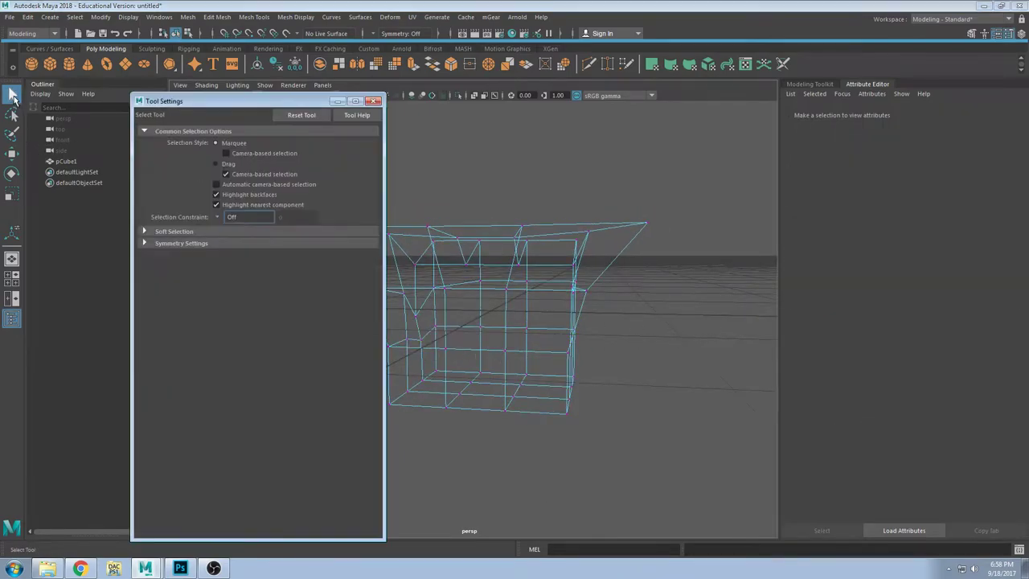
pyautogui.click(261, 152)
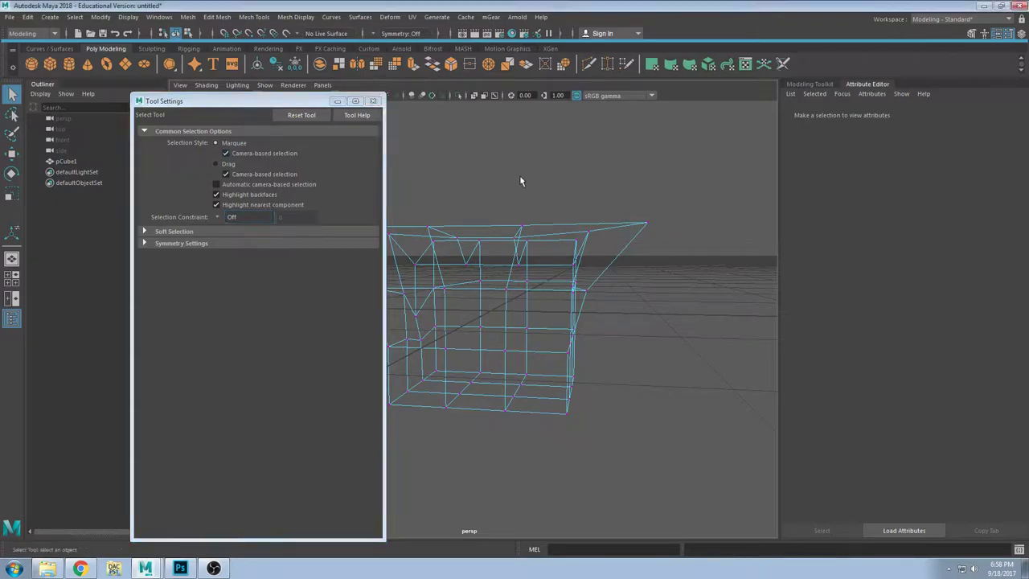
pyautogui.press('5')
pyautogui.keyDown('alt'); pyautogui.moveTo(560, 233); pyautogui.dragTo(520, 207); pyautogui.keyUp('alt')
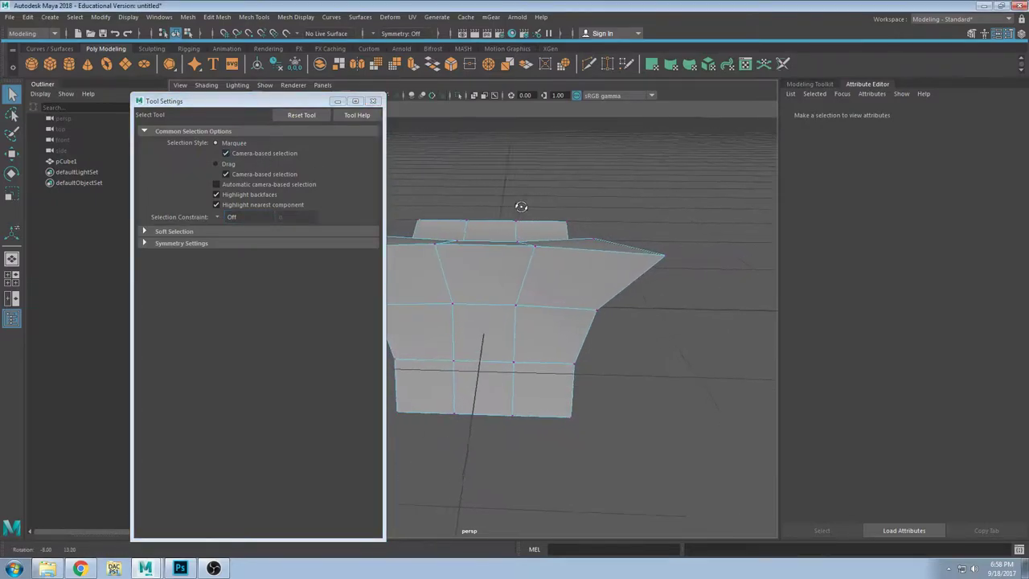
pyautogui.click(372, 101)
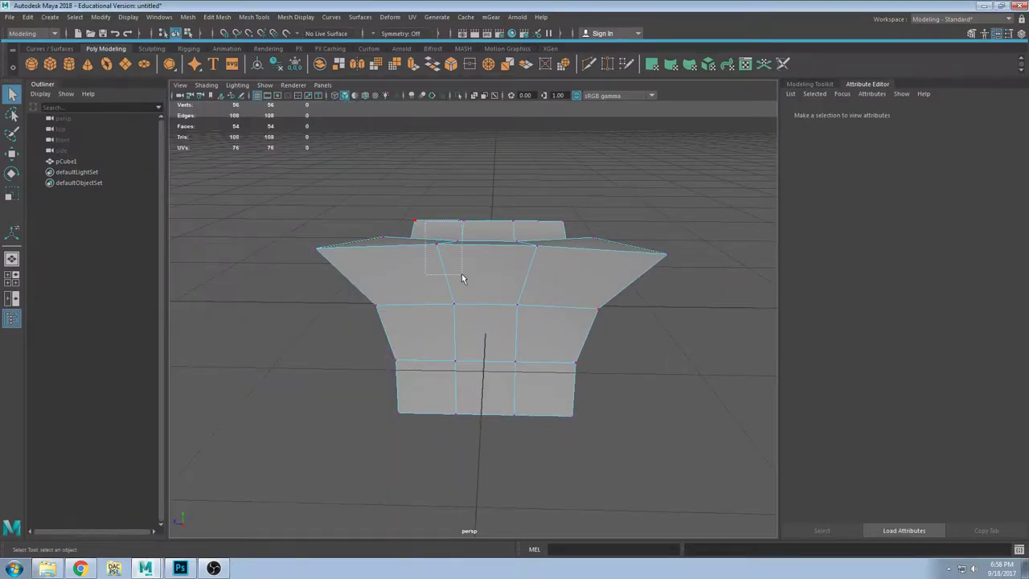
# Step: Marquee-select the vertices on the cube's front side and check from other angles which ones are picked
pyautogui.moveTo(559, 380); pyautogui.dragTo(510, 275)
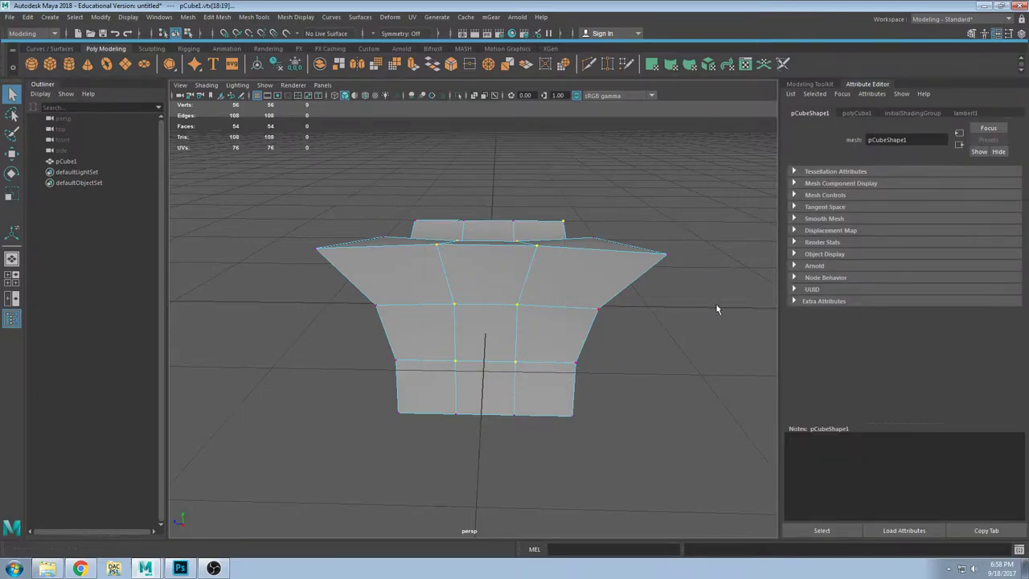
pyautogui.keyDown('alt'); pyautogui.moveTo(718, 310); pyautogui.dragTo(676, 319); pyautogui.keyUp('alt')
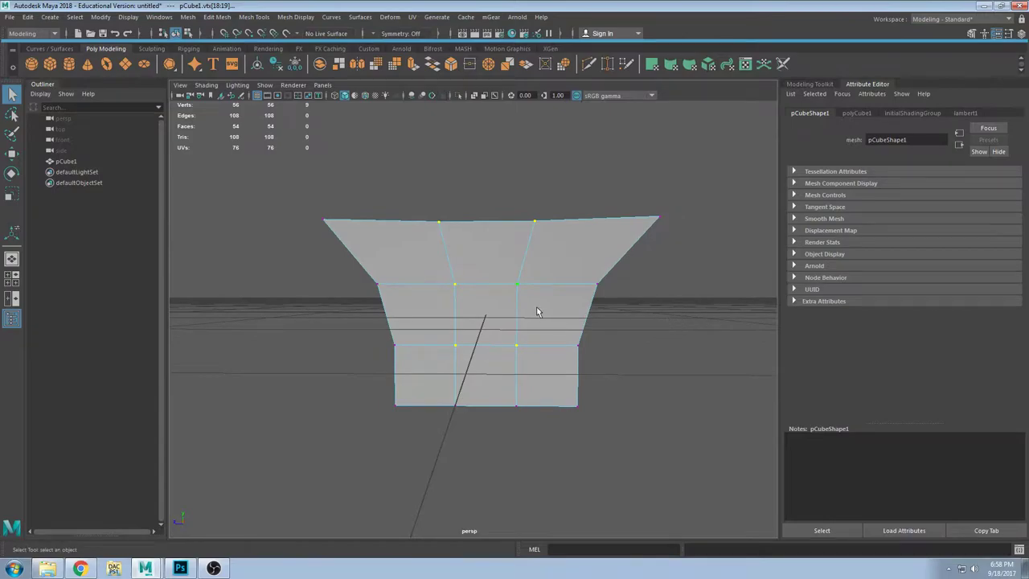
pyautogui.moveTo(523, 254)
pyautogui.keyDown('alt'); pyautogui.mouseDown()
pyautogui.moveTo(522, 297)
pyautogui.moveTo(540, 340)
pyautogui.moveTo(530, 271)
pyautogui.moveTo(528, 309)
pyautogui.moveTo(533, 262)
pyautogui.mouseUp(); pyautogui.keyUp('alt')
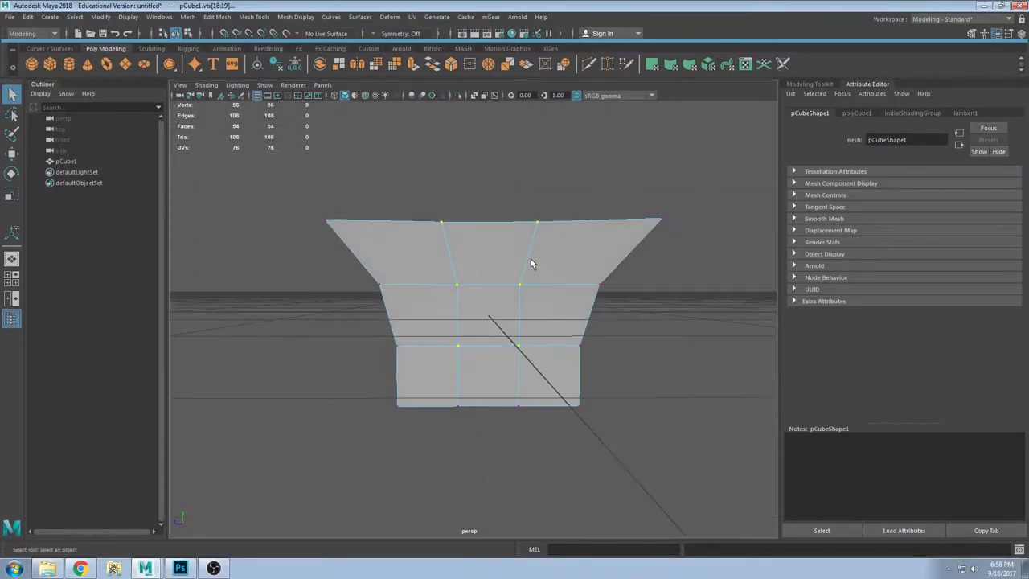
# Step: Turn on smooth preview, clear the vertex selection, and show the cube in wireframe
pyautogui.press('3')
pyautogui.click(647, 337)
pyautogui.press('4')
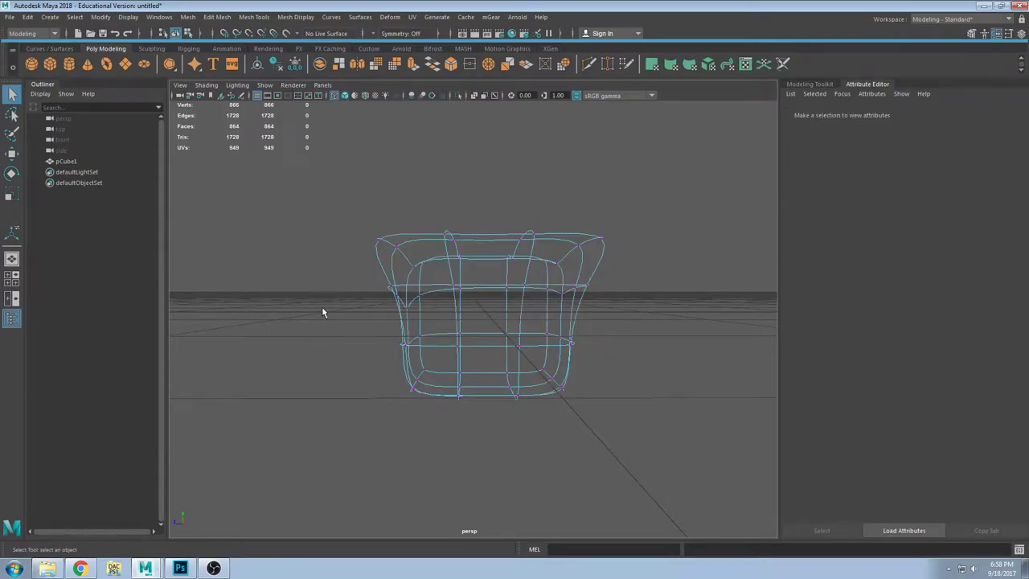
# Step: Select the vertices of the cube's lower horizontal ring with several marquees and inspect the selection in shaded display
pyautogui.moveTo(322, 307); pyautogui.dragTo(505, 344)
pyautogui.keyDown('shift'); pyautogui.moveTo(403, 334); pyautogui.dragTo(496, 375); pyautogui.keyUp('shift')
pyautogui.moveTo(439, 356); pyautogui.dragTo(508, 343)
pyautogui.keyDown('alt'); pyautogui.moveTo(539, 382); pyautogui.dragTo(489, 368); pyautogui.keyUp('alt')
pyautogui.keyDown('shift'); pyautogui.moveTo(406, 345); pyautogui.dragTo(552, 384); pyautogui.keyUp('shift')
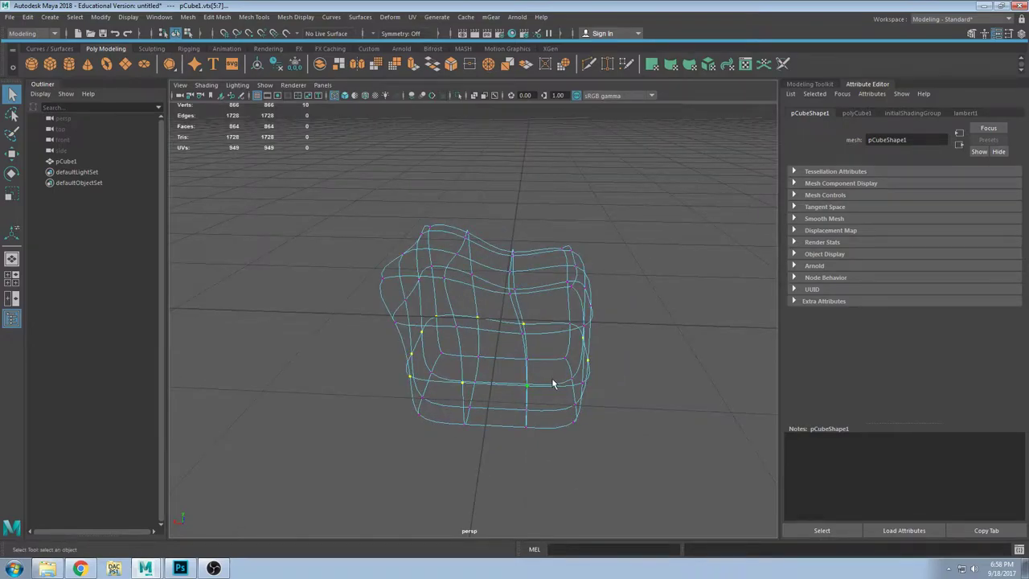
pyautogui.press('5')
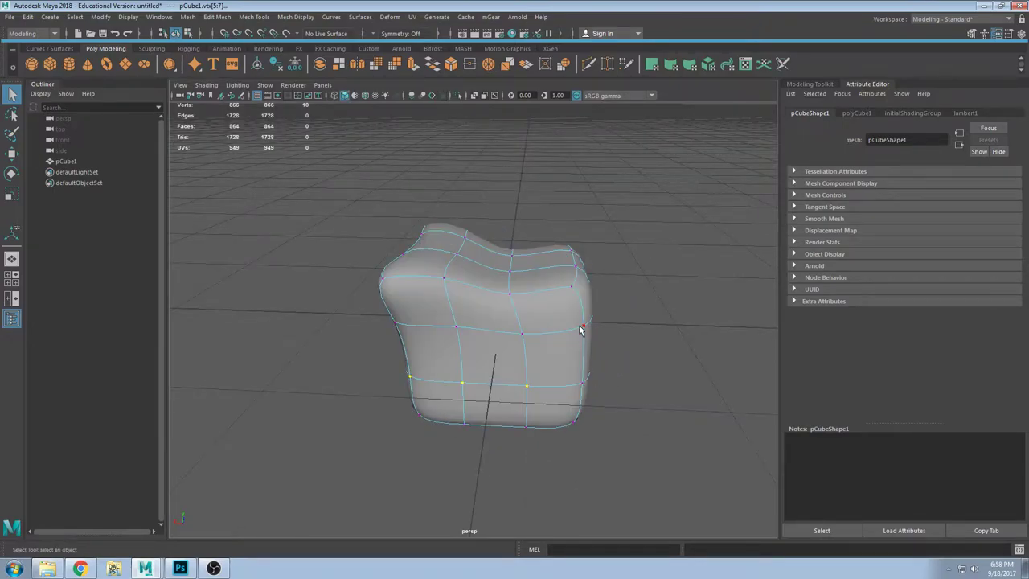
pyautogui.keyDown('alt'); pyautogui.moveTo(547, 341); pyautogui.dragTo(558, 347); pyautogui.keyUp('alt')
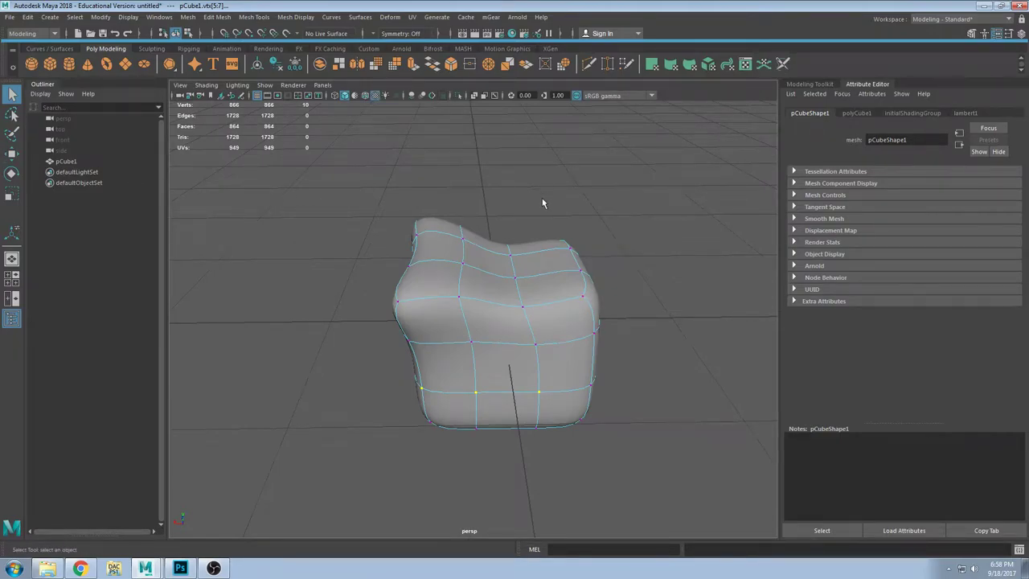
# Step: Switch to face selection, select the face at the cube's raised upper corner, and compare wireframe with shaded display
pyautogui.keyDown('alt'); pyautogui.moveTo(555, 340); pyautogui.dragTo(552, 308); pyautogui.keyUp('alt')
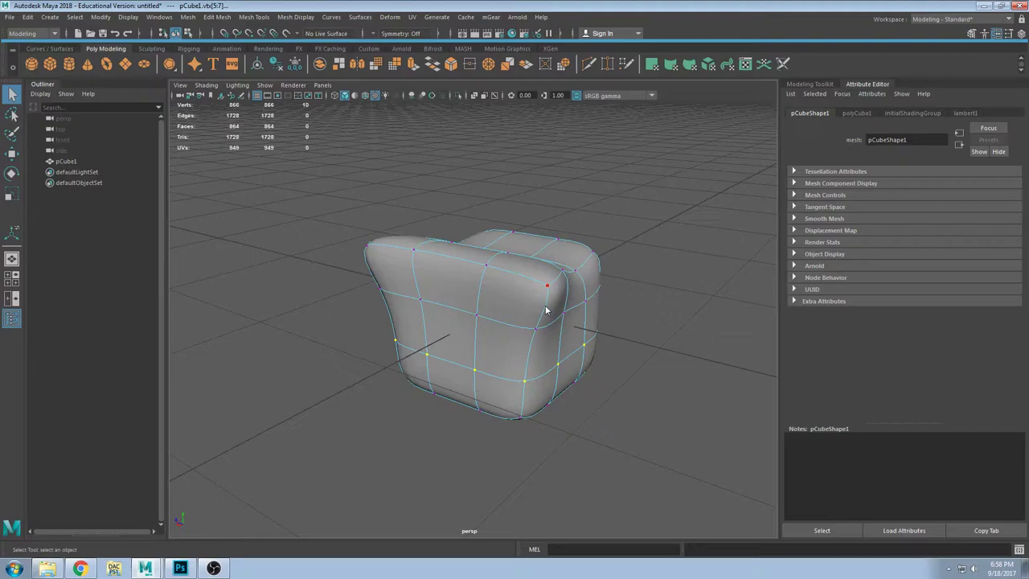
pyautogui.press('F11')
pyautogui.click(555, 295)
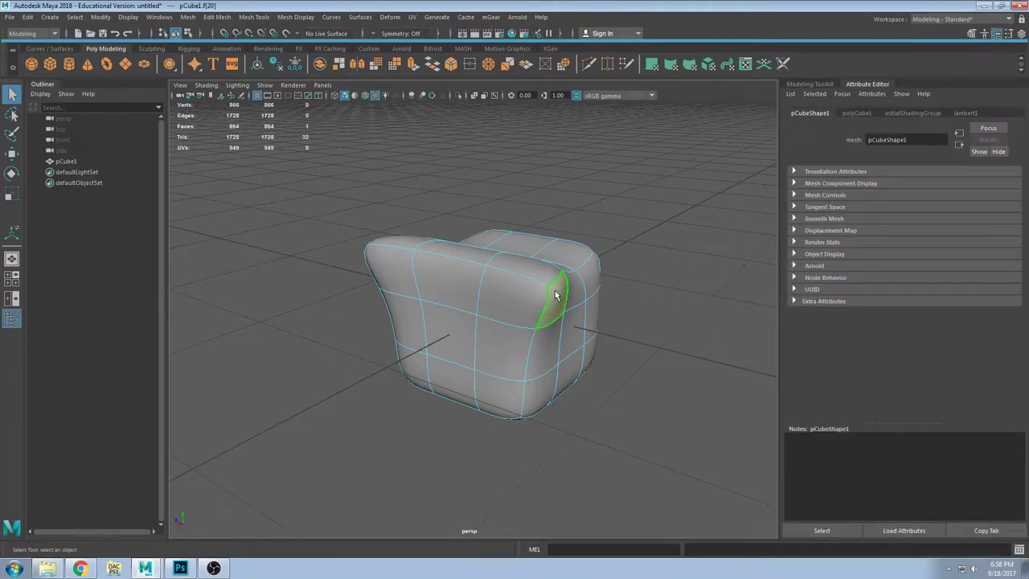
pyautogui.press('4')
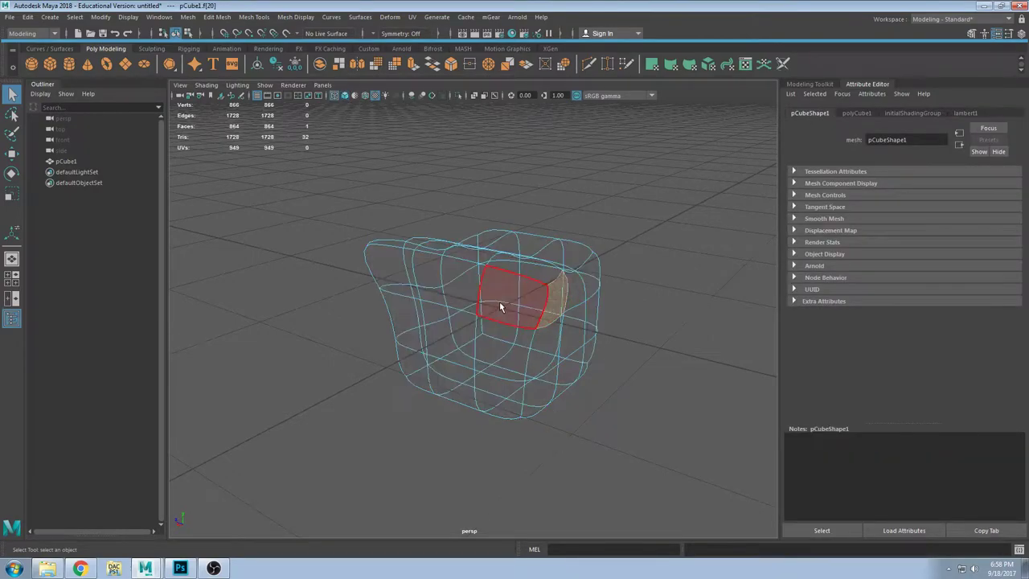
pyautogui.press('5')
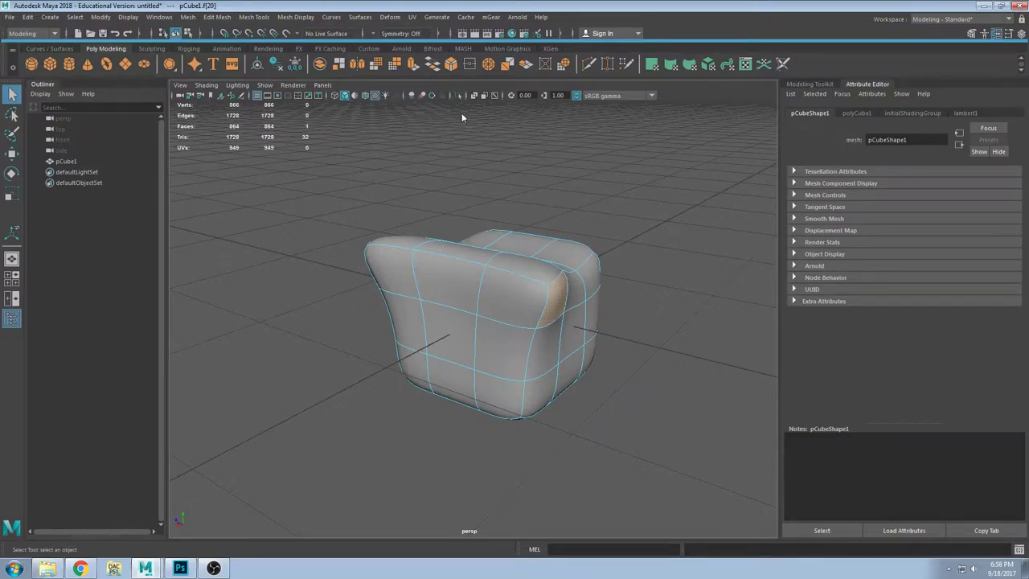
# Step: Select single faces on the smoothed cube's raised side and top from different angles
pyautogui.keyDown('alt'); pyautogui.moveTo(550, 336); pyautogui.dragTo(450, 345); pyautogui.keyUp('alt')
pyautogui.click(491, 308)
pyautogui.keyDown('alt'); pyautogui.moveTo(595, 359); pyautogui.dragTo(492, 299); pyautogui.keyUp('alt')
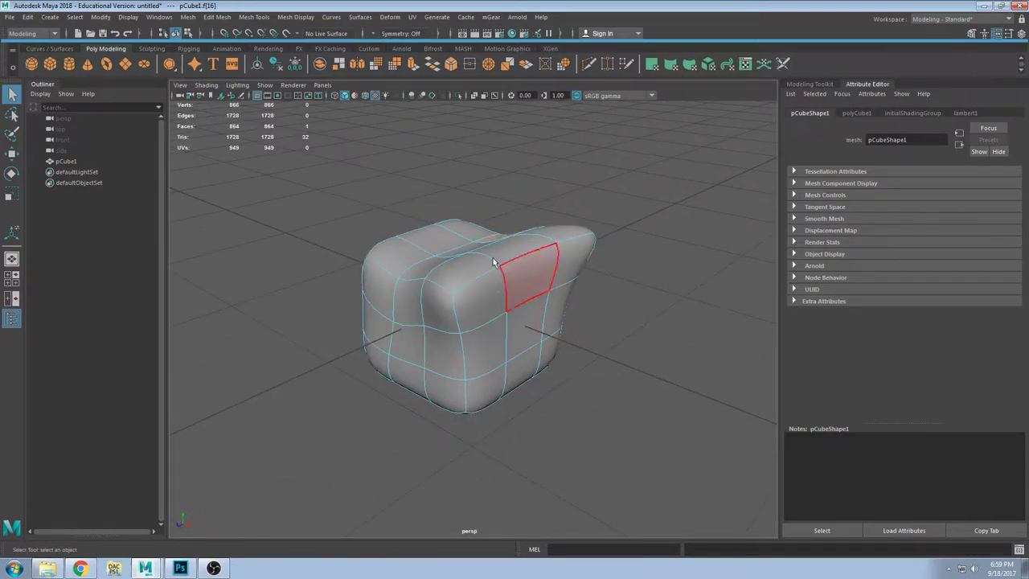
pyautogui.keyDown('alt'); pyautogui.moveTo(494, 260); pyautogui.dragTo(599, 287); pyautogui.keyUp('alt')
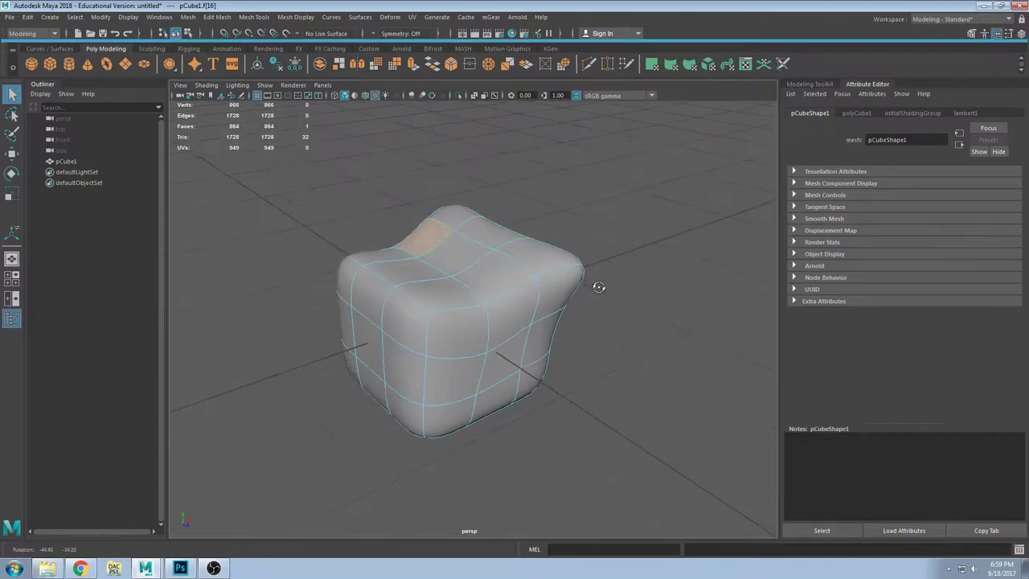
pyautogui.click(487, 230)
# Step: Display the cube with all lights and select individual faces across its top
pyautogui.press('7')
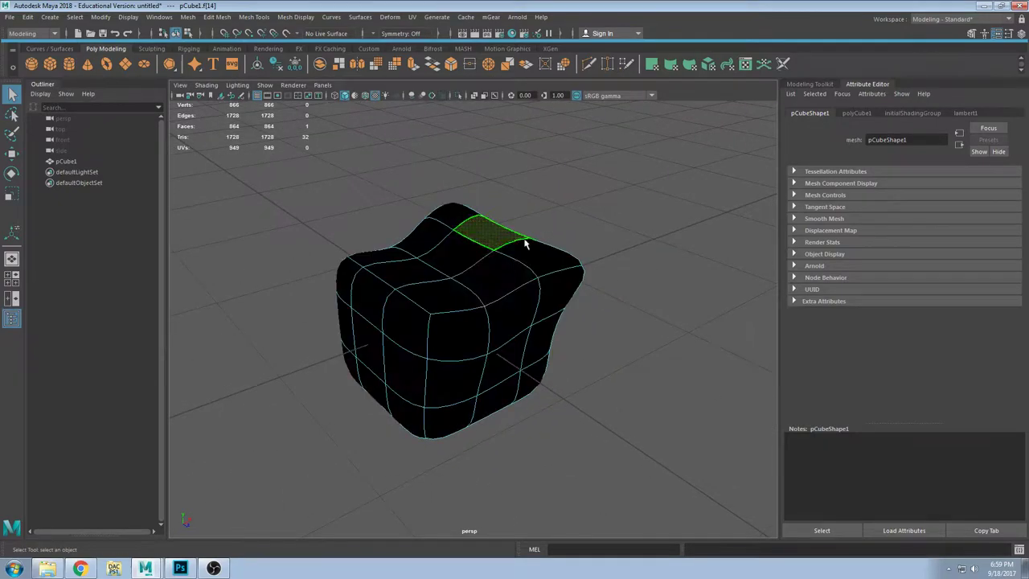
pyautogui.click(517, 273)
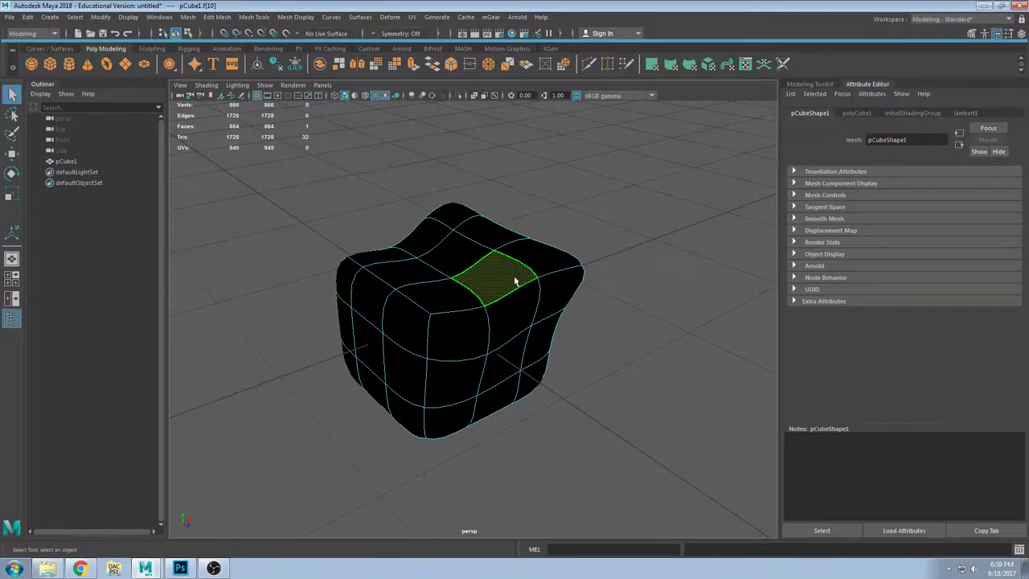
pyautogui.keyDown('alt'); pyautogui.moveTo(567, 322); pyautogui.dragTo(459, 298); pyautogui.keyUp('alt')
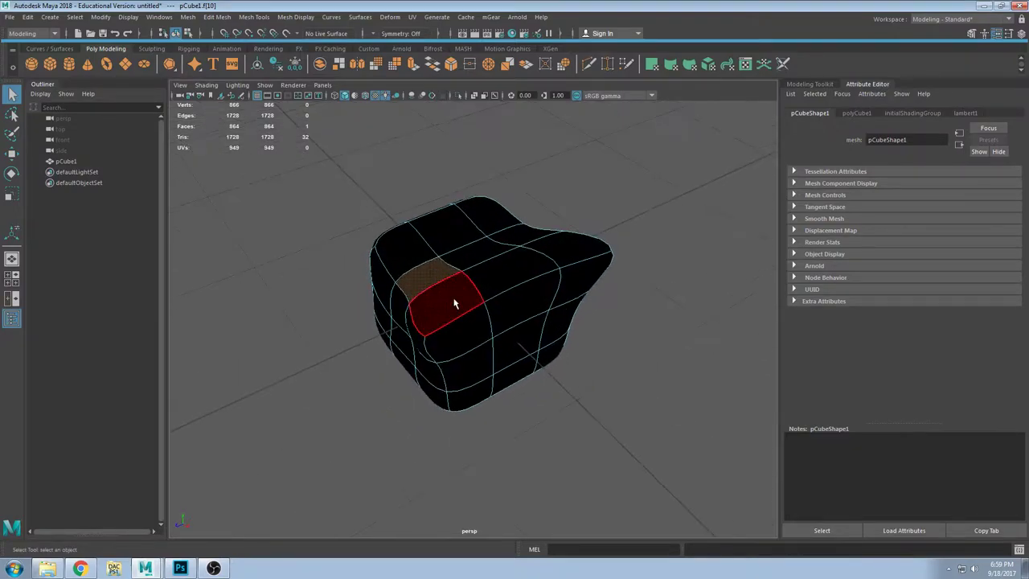
pyautogui.click(455, 300)
pyautogui.keyDown('alt'); pyautogui.moveTo(563, 265); pyautogui.dragTo(554, 275); pyautogui.keyUp('alt')
pyautogui.click(554, 276)
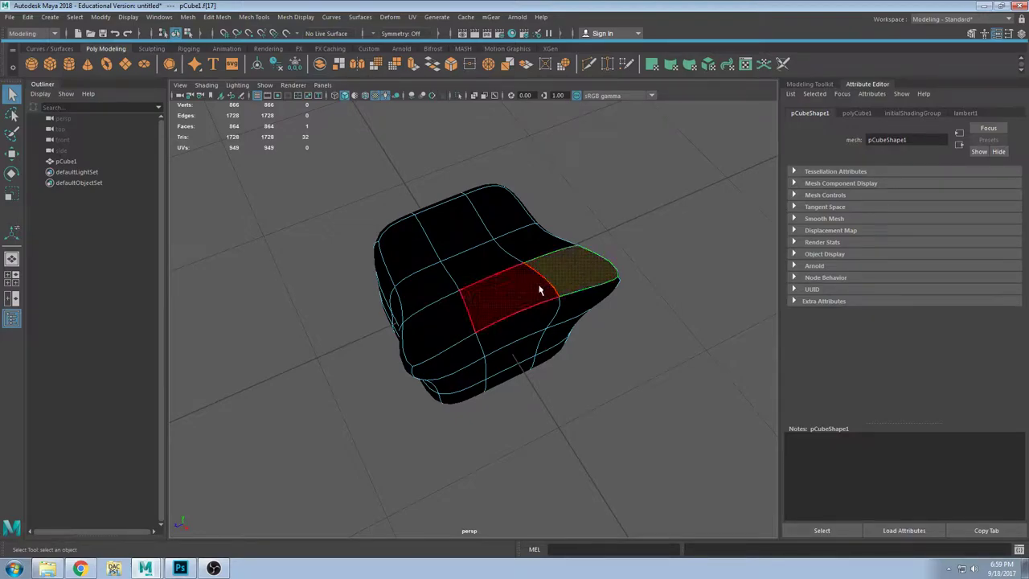
# Step: Return to default shaded display, checking the cube in wireframe in between
pyautogui.press('7')
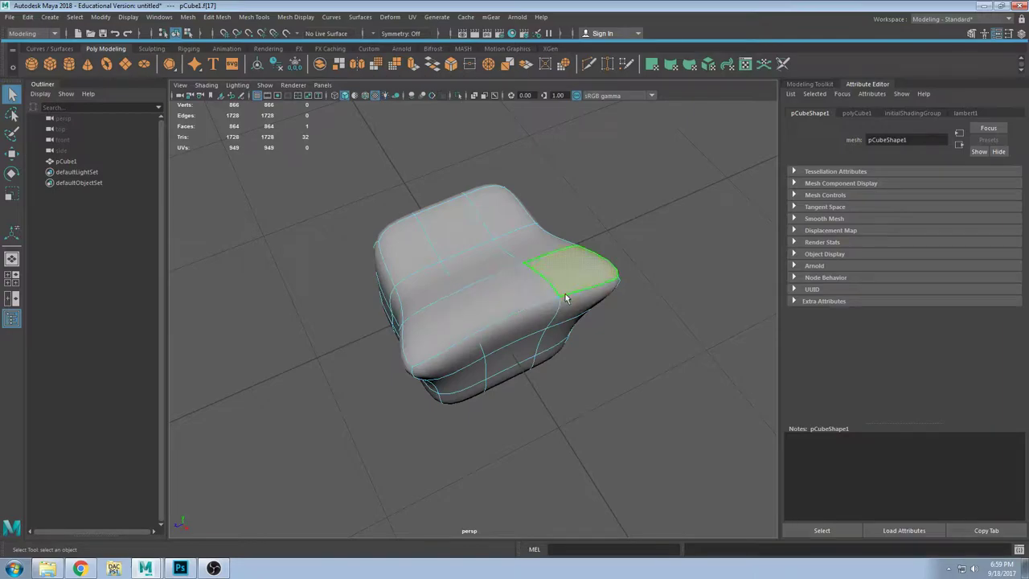
pyautogui.press('4')
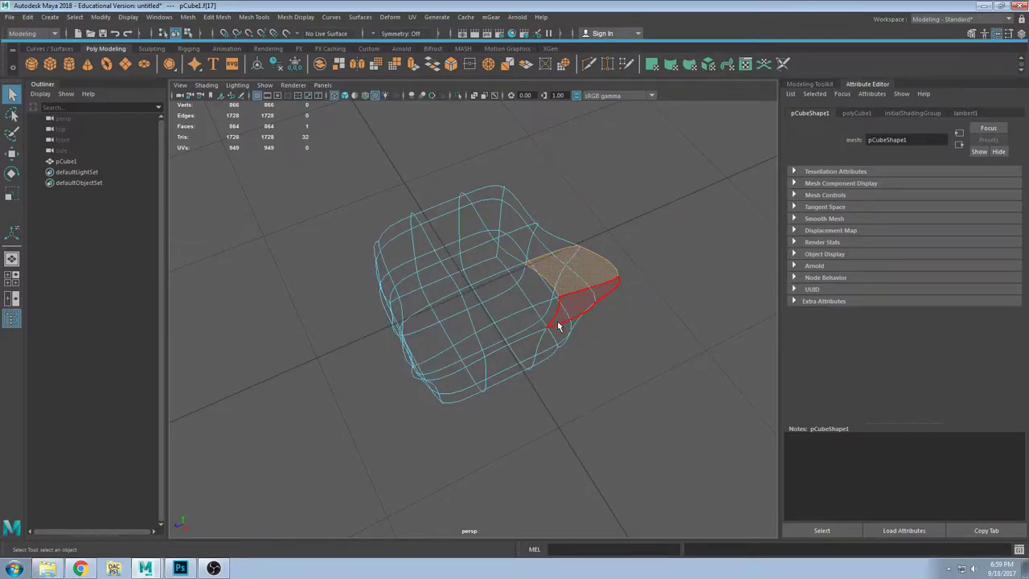
pyautogui.press('5')
# Step: Select a few single faces, extend the selection to all faces of the cube, and inspect it from other angles
pyautogui.keyDown('alt'); pyautogui.moveTo(483, 333); pyautogui.dragTo(540, 304); pyautogui.keyUp('alt')
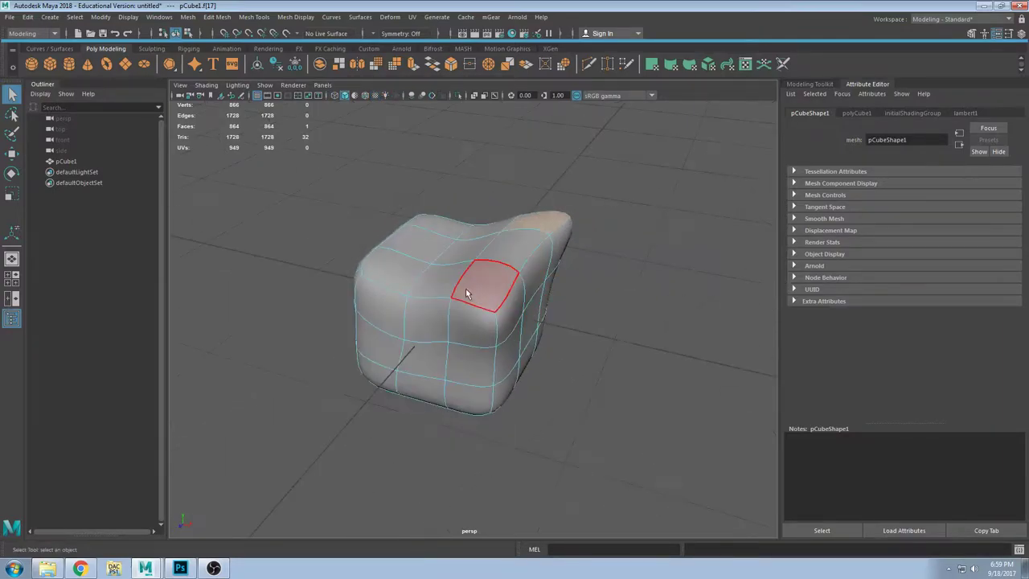
pyautogui.click(469, 290)
pyautogui.keyDown('alt'); pyautogui.moveTo(495, 331); pyautogui.dragTo(524, 395); pyautogui.keyUp('alt')
pyautogui.click(472, 336)
pyautogui.doubleClick(504, 347)
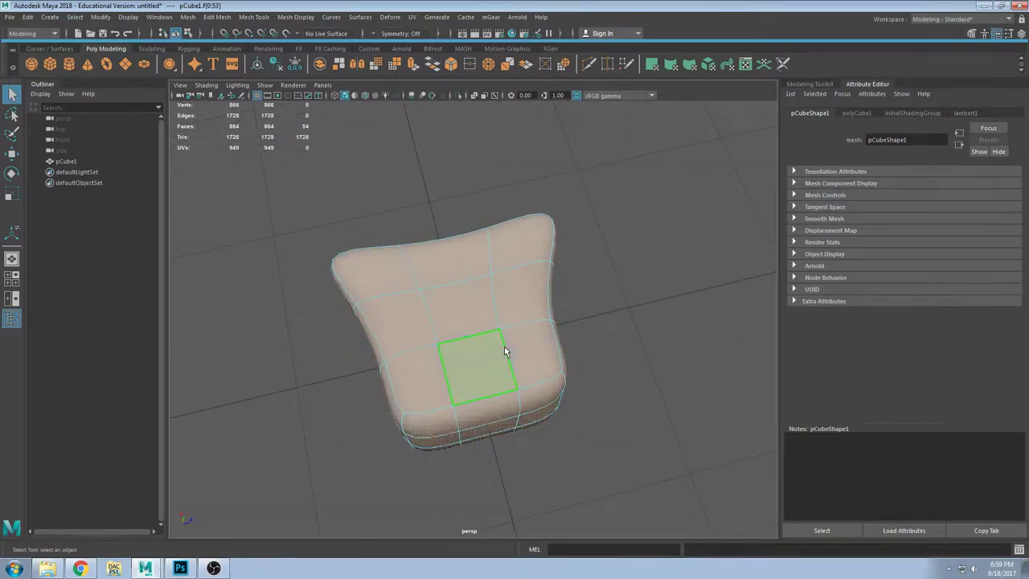
pyautogui.keyDown('alt'); pyautogui.moveTo(504, 348); pyautogui.dragTo(378, 343); pyautogui.keyUp('alt')
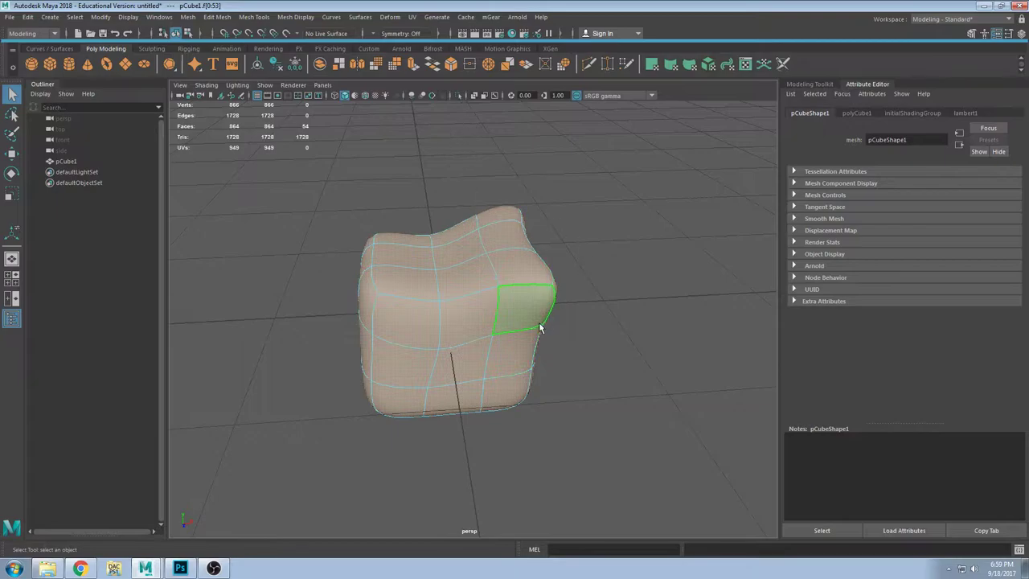
# Step: Replace the full face selection with a single face on top of the cube's raised corner
pyautogui.keyDown('alt'); pyautogui.moveTo(539, 322); pyautogui.dragTo(487, 317); pyautogui.keyUp('alt')
pyautogui.click(542, 288)
pyautogui.click(465, 278)
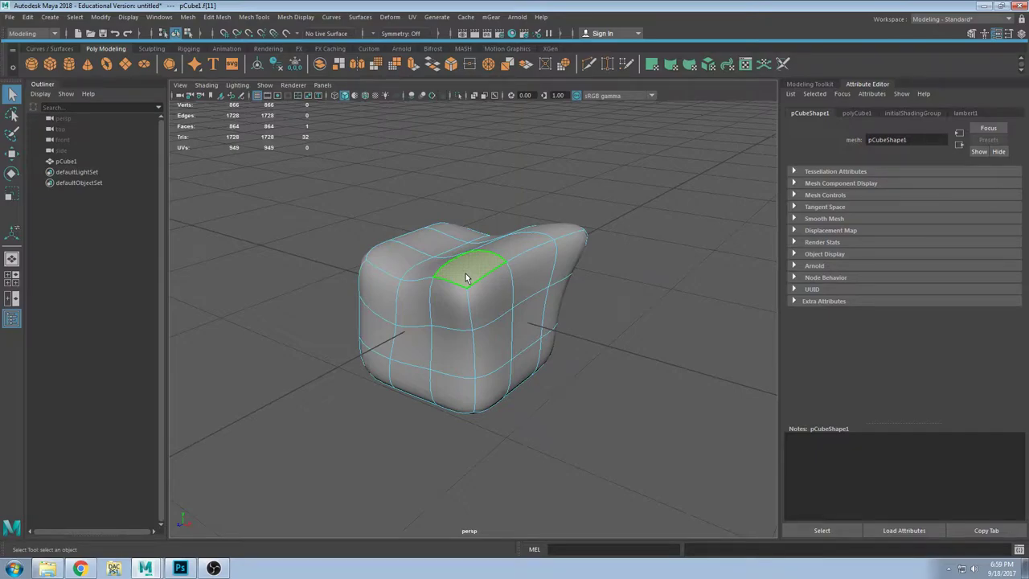
# Step: Turn off smooth preview and select the side face at the upper corner of the low-poly cube
pyautogui.press('1')
pyautogui.keyDown('alt'); pyautogui.moveTo(559, 278); pyautogui.dragTo(393, 280); pyautogui.keyUp('alt')
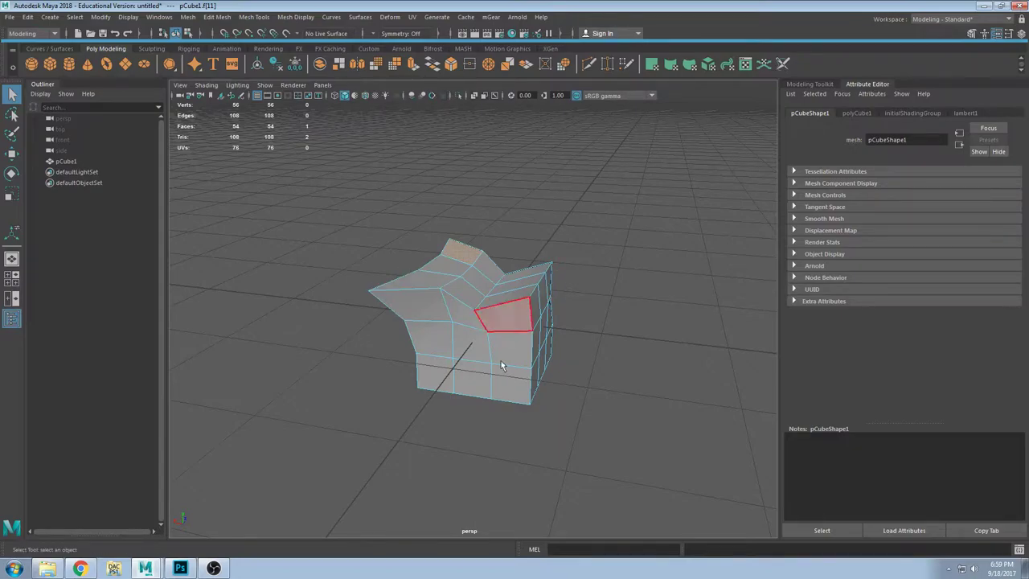
pyautogui.keyDown('alt'); pyautogui.moveTo(574, 321); pyautogui.dragTo(520, 356); pyautogui.keyUp('alt')
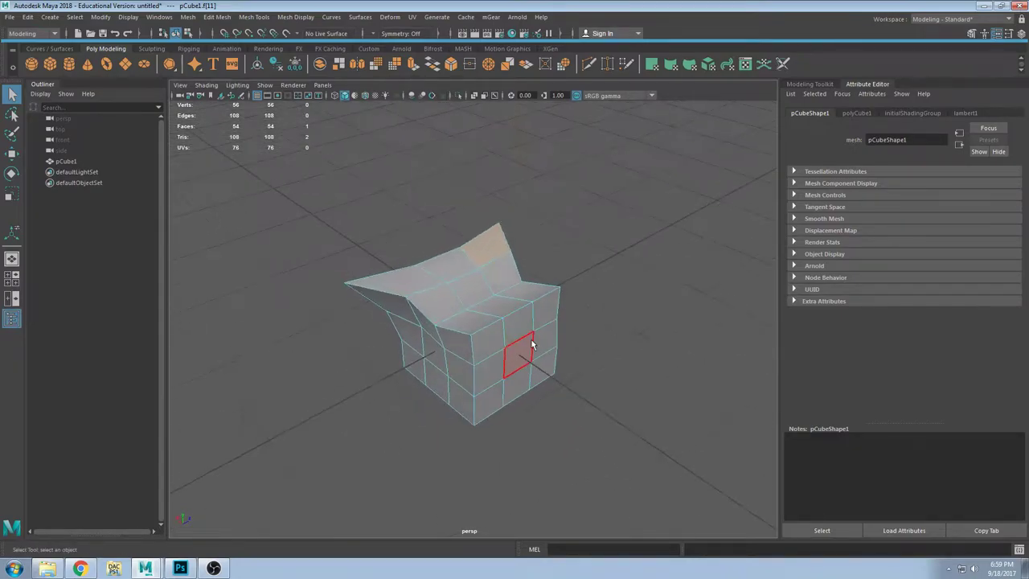
pyautogui.click(490, 352)
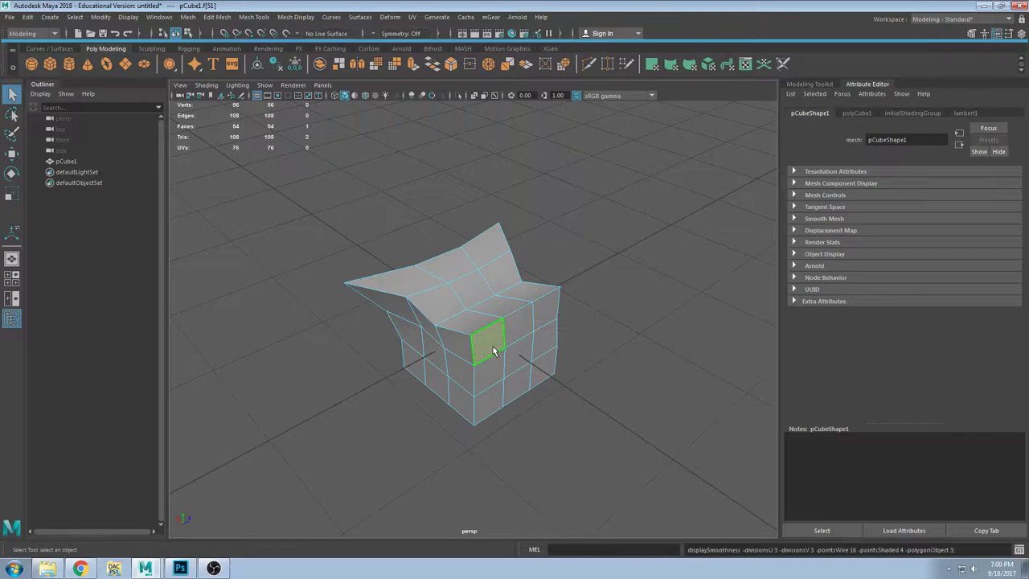
# Step: Turn smooth preview back on and select the neighbouring faces around the same upper corner
pyautogui.press('3')
pyautogui.keyDown('alt'); pyautogui.moveTo(571, 358); pyautogui.dragTo(488, 349); pyautogui.keyUp('alt')
pyautogui.click(478, 351)
pyautogui.scroll(-3, 594, 367)
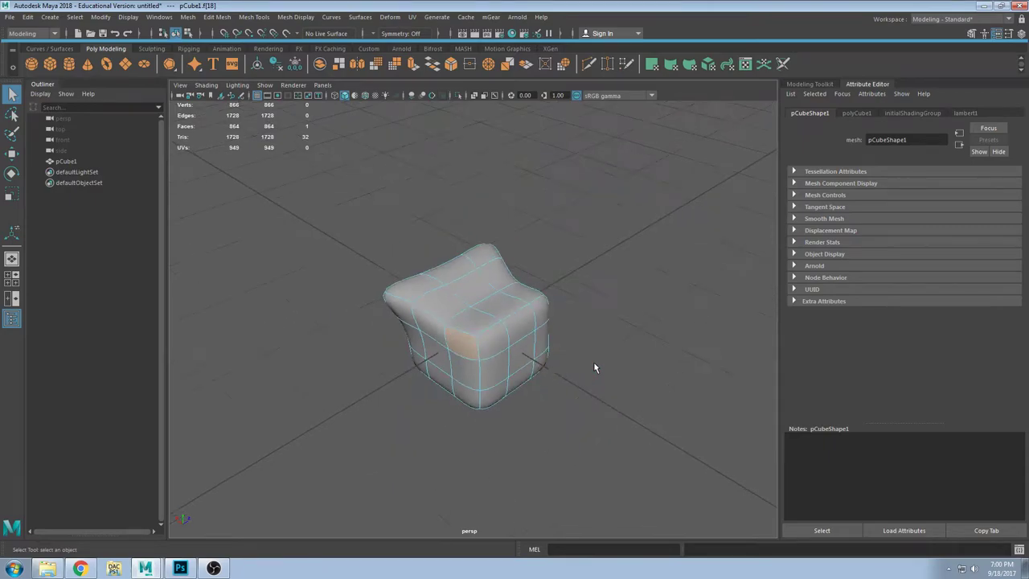
pyautogui.keyDown('alt'); pyautogui.moveTo(595, 367); pyautogui.dragTo(536, 372); pyautogui.keyUp('alt')
pyautogui.scroll(2, 468, 345)
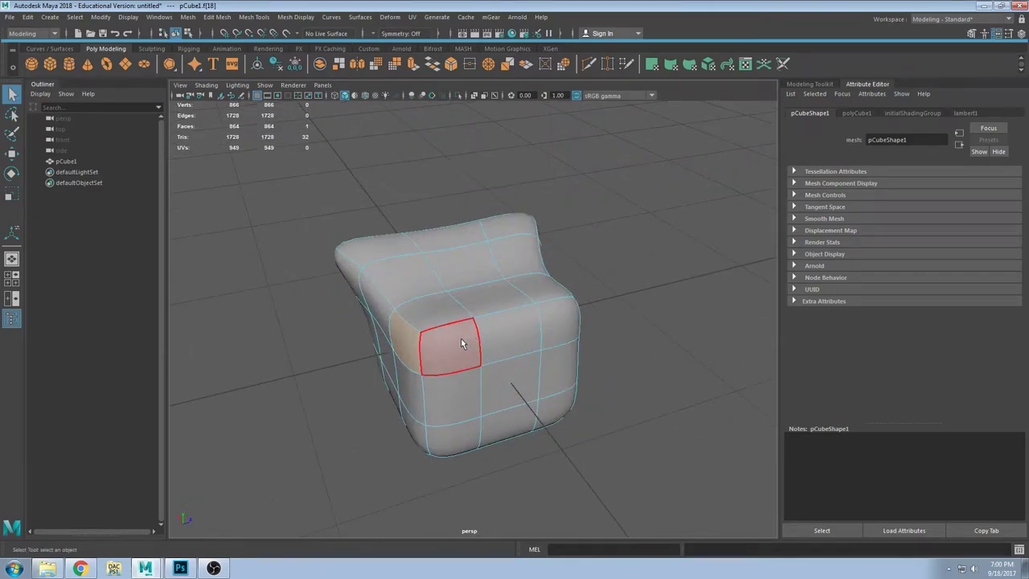
pyautogui.click(463, 344)
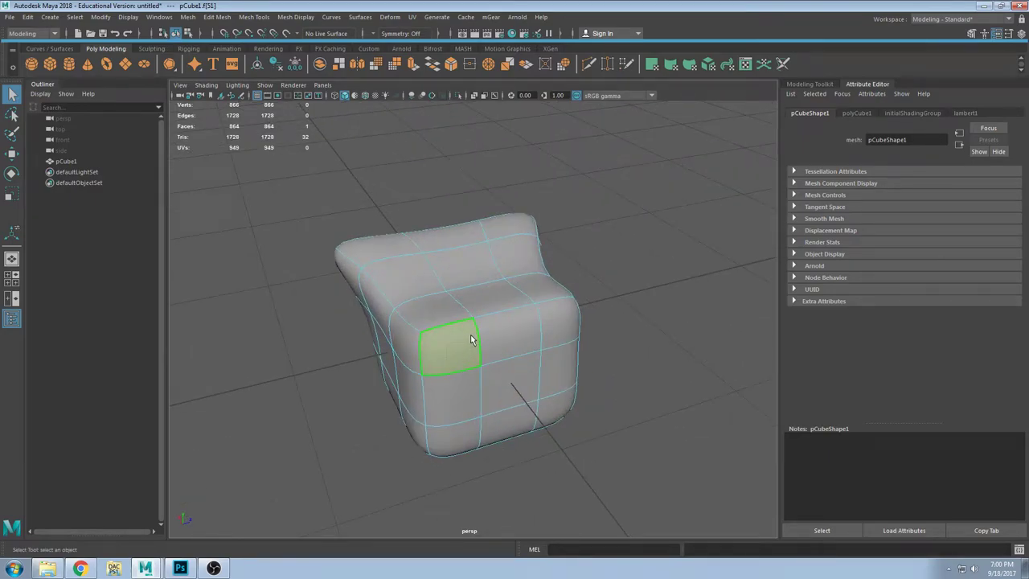
# Step: Compare the cube without and with smooth preview several times, ending on the unsmoothed mesh
pyautogui.press('1')
pyautogui.press('3')
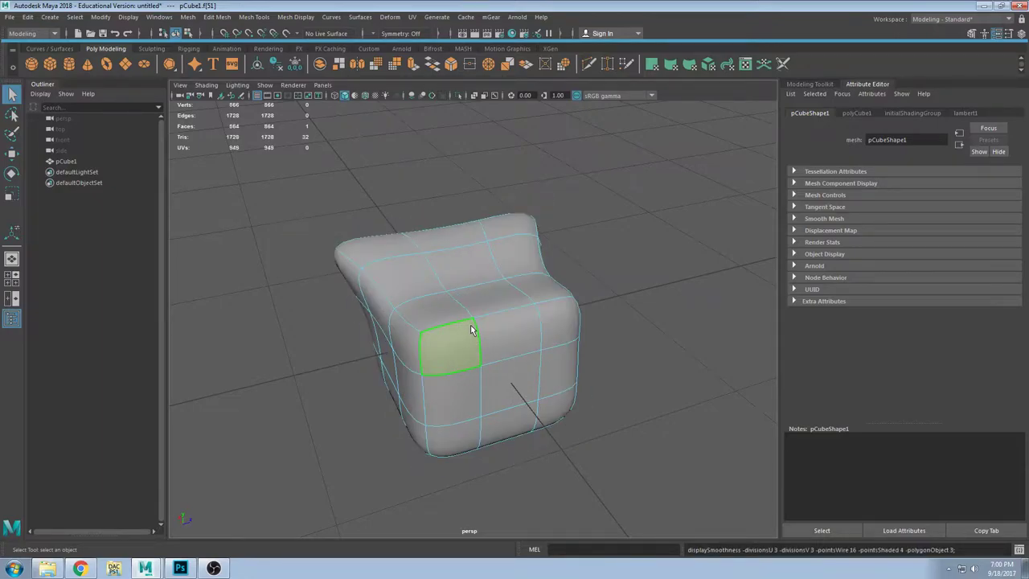
pyautogui.press('1')
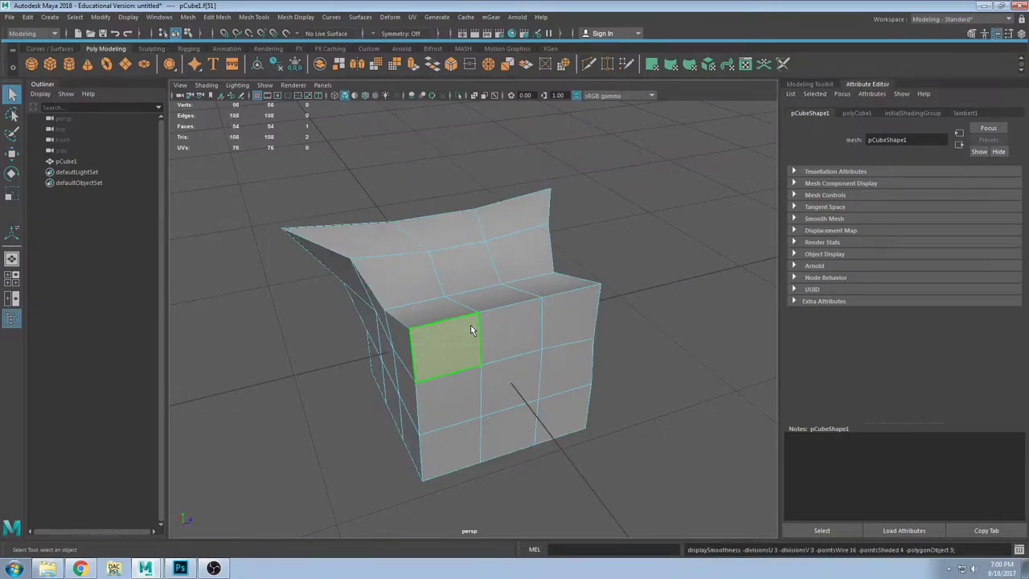
pyautogui.press('3')
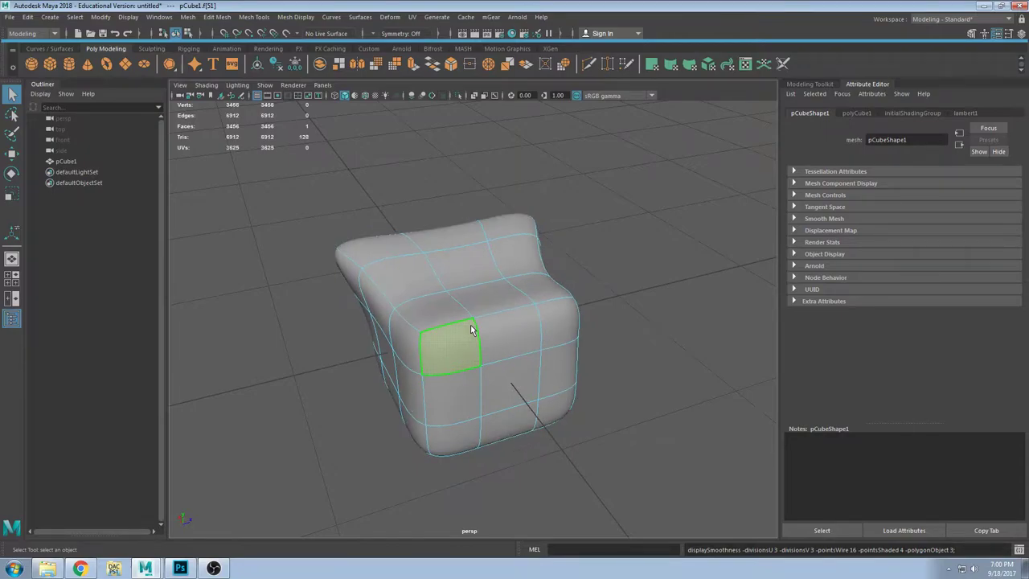
pyautogui.press('1')
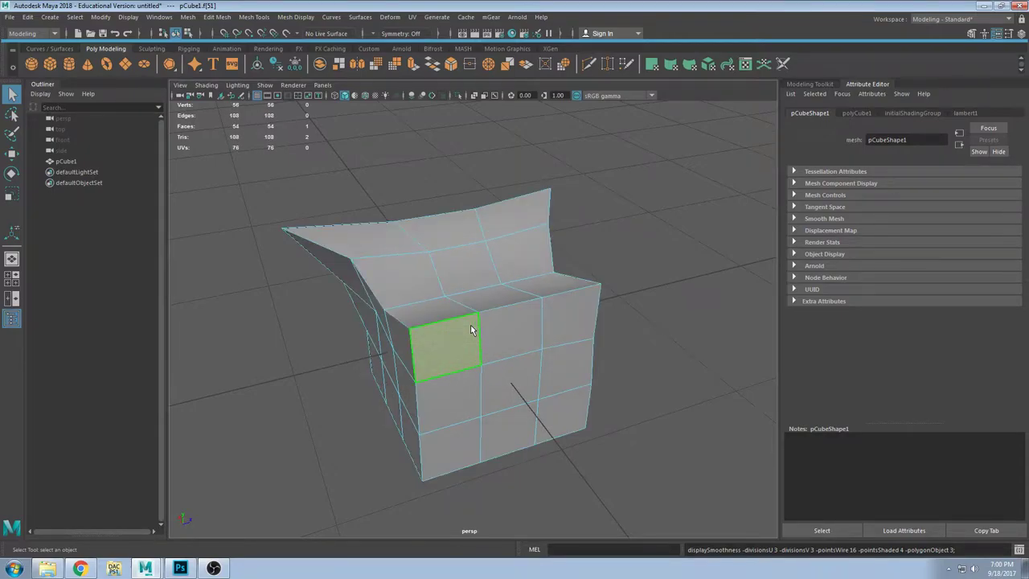
# Step: Select single faces on top of the cube and return to object mode with the whole cube selected
pyautogui.keyDown('alt'); pyautogui.moveTo(472, 330); pyautogui.dragTo(527, 271); pyautogui.keyUp('alt')
pyautogui.click(522, 275)
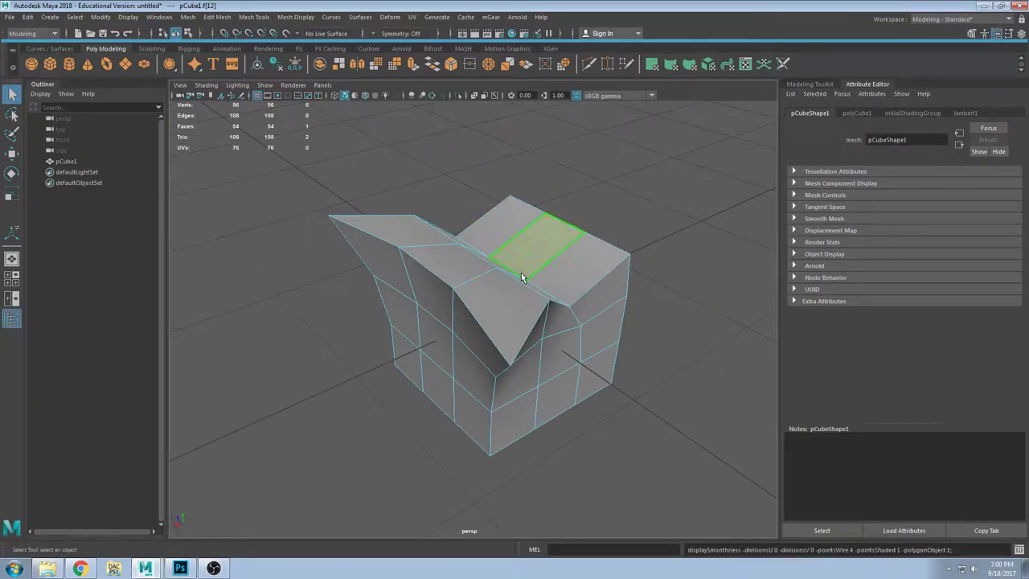
pyautogui.click(572, 285)
pyautogui.moveTo(575, 282); pyautogui.dragTo(614, 243, button='right')
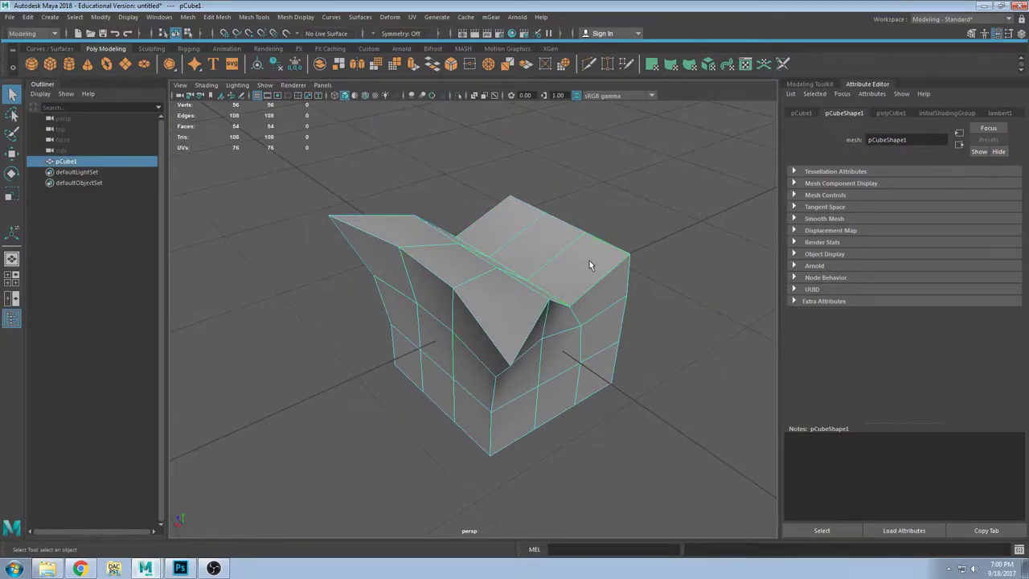
# Step: Turn on smooth preview for the whole cube at a low subdivision level and examine its raised corner up close
pyautogui.press('3')
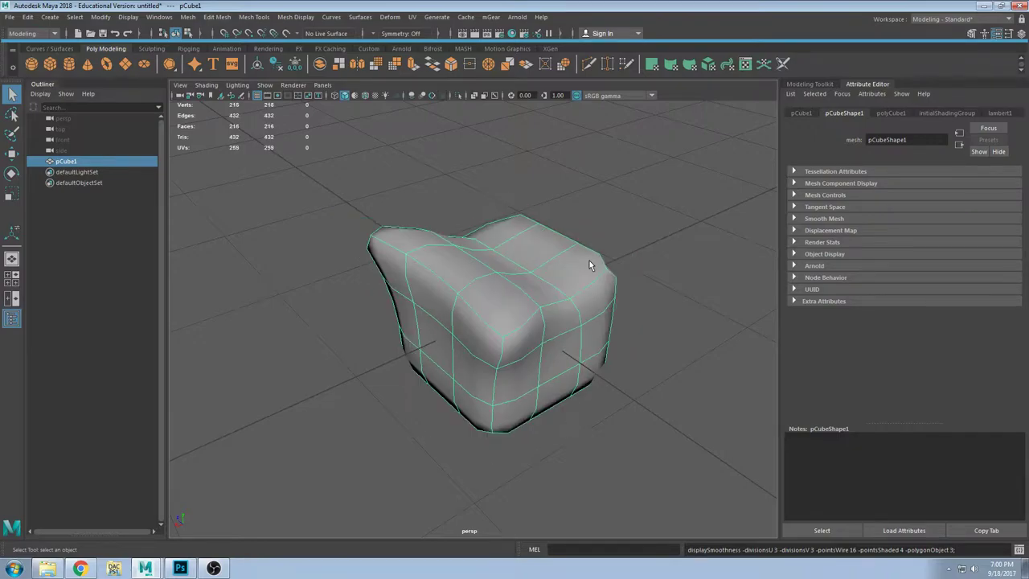
pyautogui.keyDown('alt'); pyautogui.moveTo(602, 285); pyautogui.dragTo(352, 273); pyautogui.keyUp('alt')
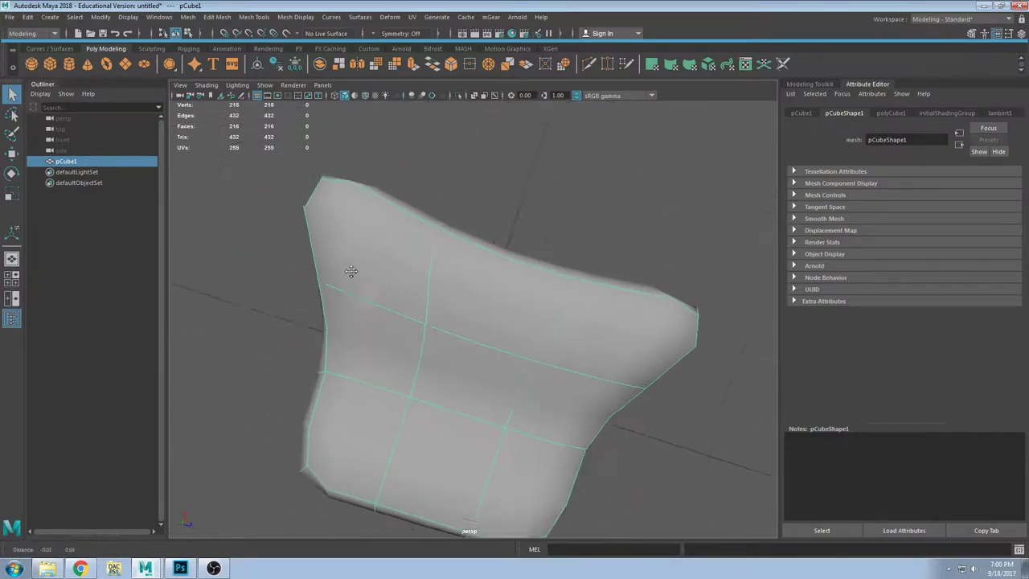
pyautogui.keyDown('alt'); pyautogui.moveTo(352, 273); pyautogui.dragTo(486, 320, button='middle'); pyautogui.keyUp('alt')
pyautogui.keyDown('alt'); pyautogui.moveTo(486, 320); pyautogui.dragTo(490, 332); pyautogui.keyUp('alt')
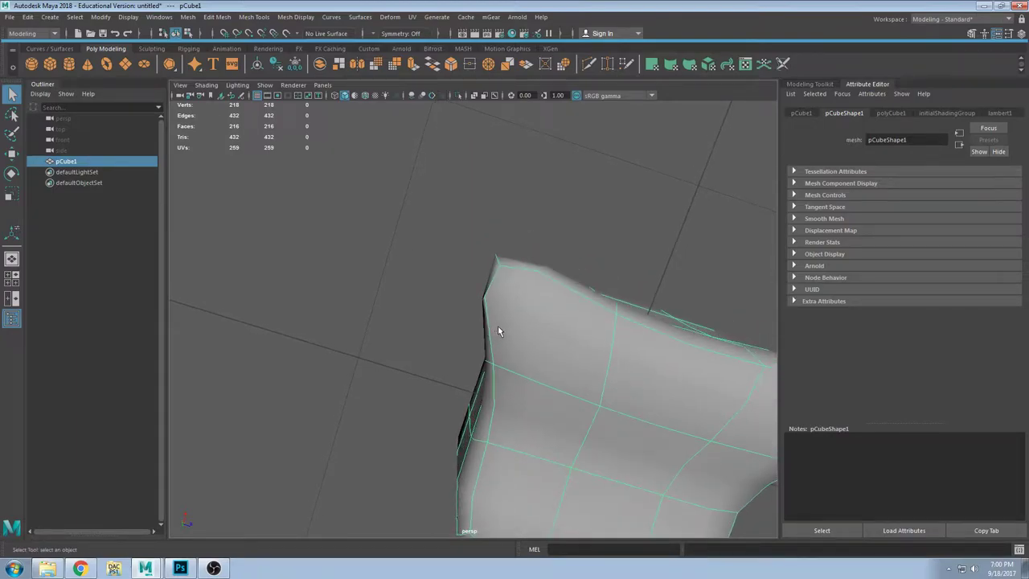
# Step: Raise the cube's smooth preview subdivision level by three and inspect the polygon counts and the smoother shape from several angles
pyautogui.press('pageup')
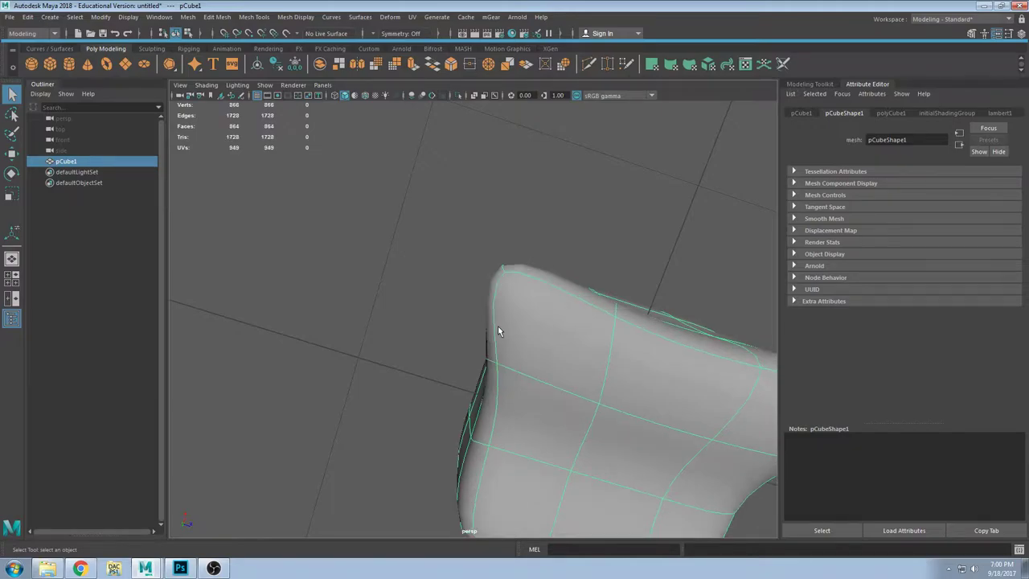
pyautogui.press('pageup')
pyautogui.keyDown('alt'); pyautogui.moveTo(535, 339); pyautogui.dragTo(472, 267); pyautogui.keyUp('alt')
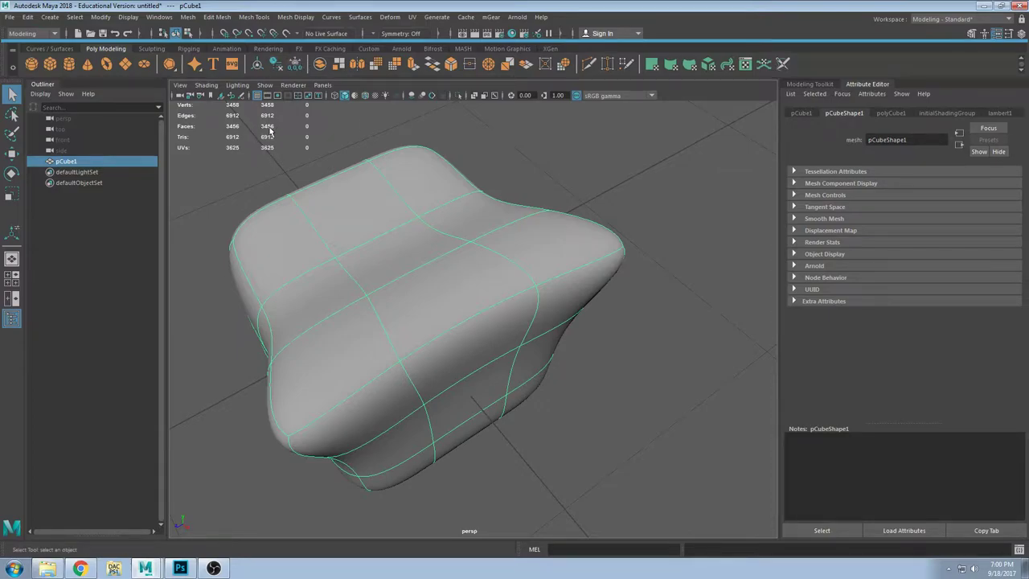
pyautogui.press('pageup')
pyautogui.keyDown('alt'); pyautogui.moveTo(297, 184); pyautogui.dragTo(265, 127); pyautogui.keyUp('alt')
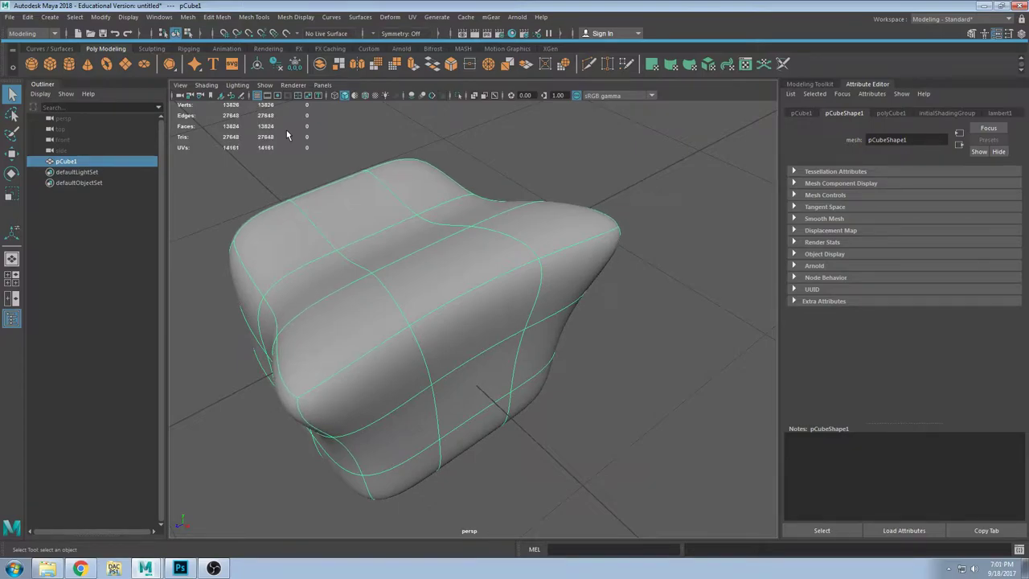
pyautogui.keyDown('alt'); pyautogui.moveTo(286, 135); pyautogui.dragTo(425, 230); pyautogui.keyUp('alt')
pyautogui.scroll(-2, 498, 226)
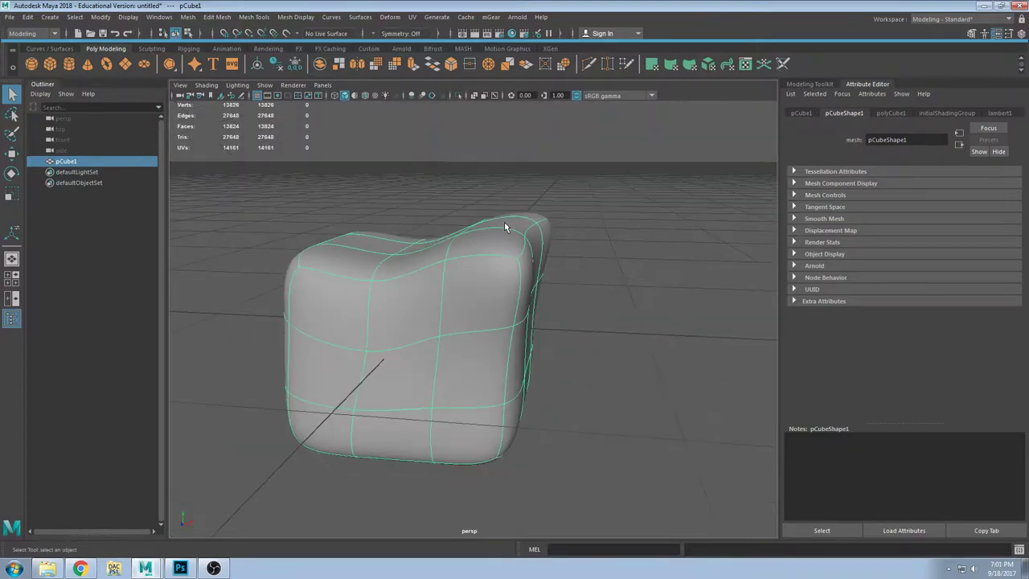
# Step: Select the vertices at the cube's raised top corner and move them up and outward
pyautogui.press('F9')
pyautogui.moveTo(490, 210); pyautogui.dragTo(621, 172)
pyautogui.press('w')
pyautogui.press('1')
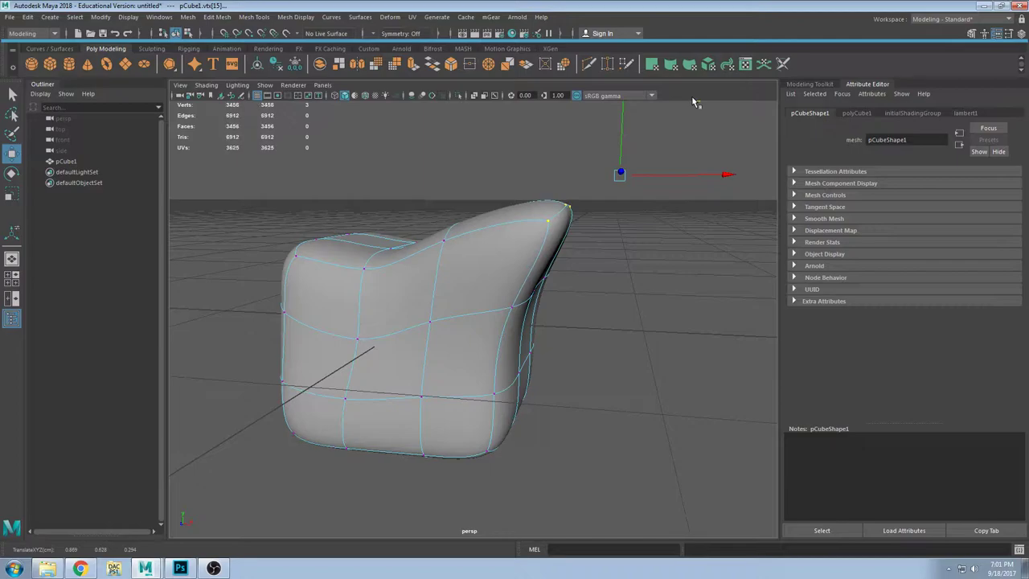
# Step: Select the two vertices at another raised top corner of the cube and pull them outward to flare the shape
pyautogui.keyDown('alt'); pyautogui.moveTo(682, 115); pyautogui.dragTo(324, 137); pyautogui.keyUp('alt')
pyautogui.keyDown('alt'); pyautogui.moveTo(527, 241); pyautogui.dragTo(537, 220); pyautogui.keyUp('alt')
pyautogui.moveTo(540, 231); pyautogui.dragTo(372, 315)
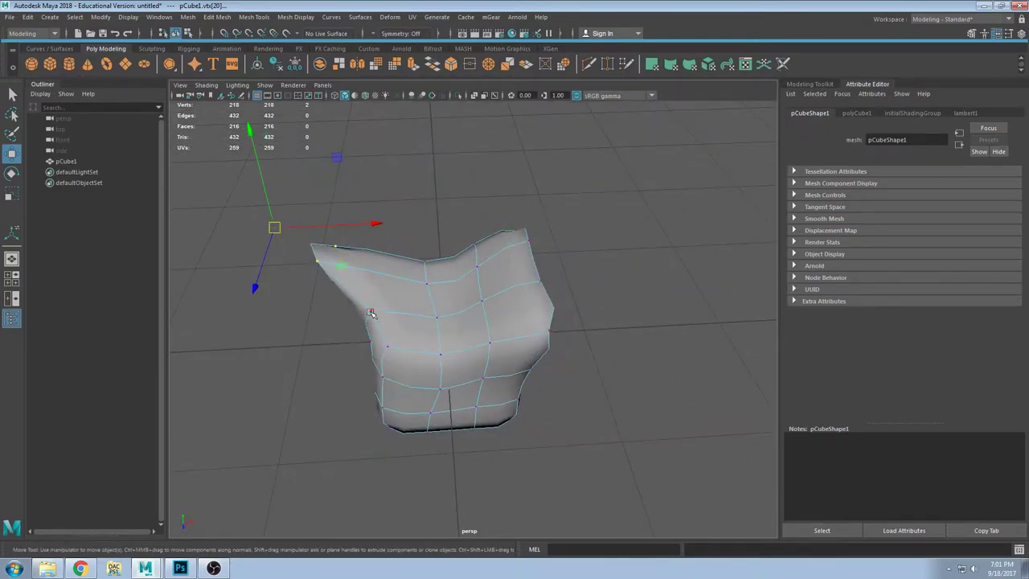
pyautogui.click(370, 323)
# Step: Display the unsmoothed mesh and select a single vertex in the middle of the cube's top
pyautogui.keyDown('alt'); pyautogui.moveTo(418, 348); pyautogui.dragTo(482, 271); pyautogui.keyUp('alt')
pyautogui.press('1')
pyautogui.click(600, 170)
pyautogui.click(514, 245)
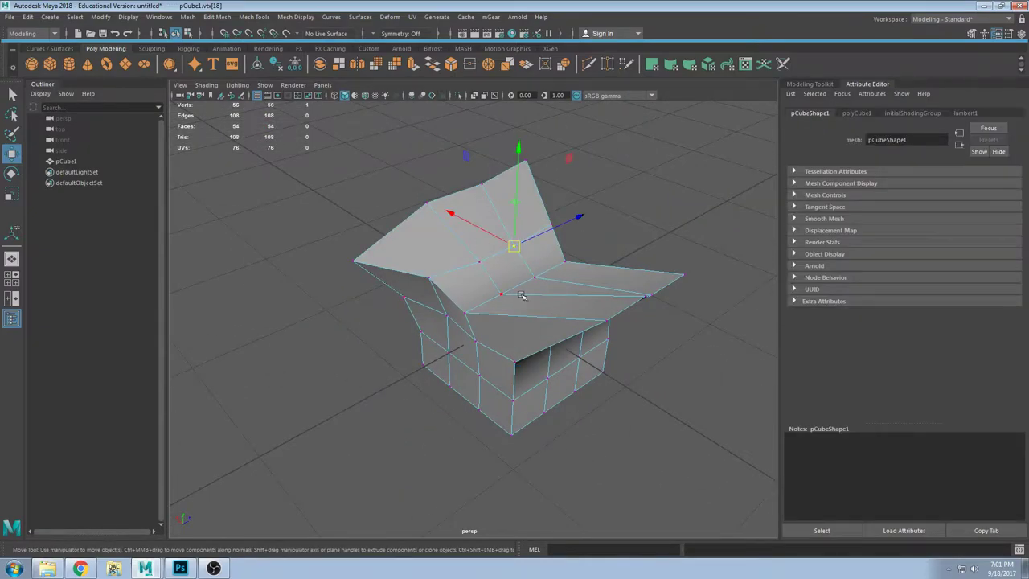
# Step: Compare the flared cube with and without smooth preview, ending smoothed, and inspect it from the opposite side
pyautogui.press('3')
pyautogui.press('1')
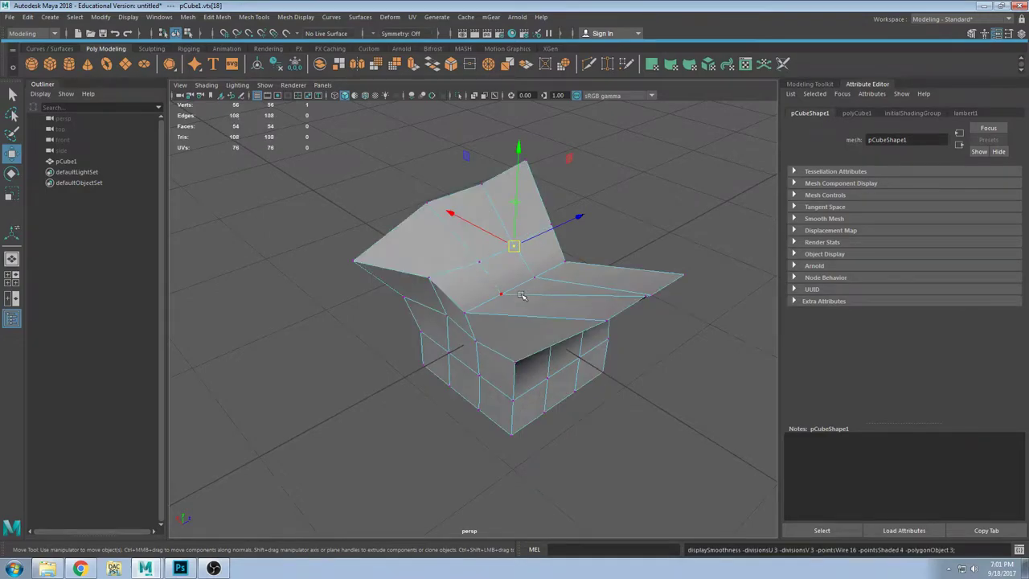
pyautogui.press('3')
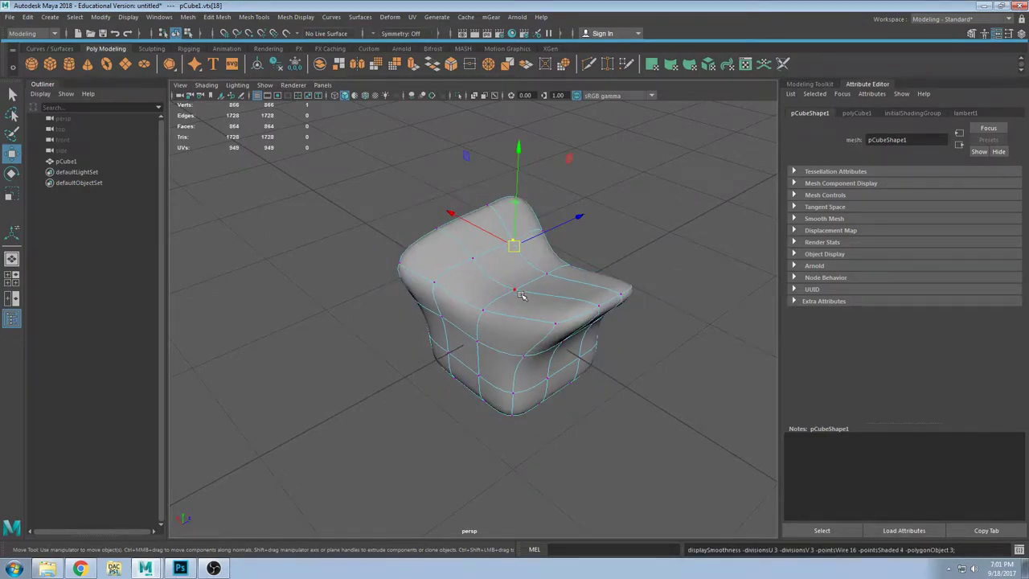
pyautogui.keyDown('alt'); pyautogui.moveTo(519, 295); pyautogui.dragTo(427, 282); pyautogui.keyUp('alt')
pyautogui.press('q')
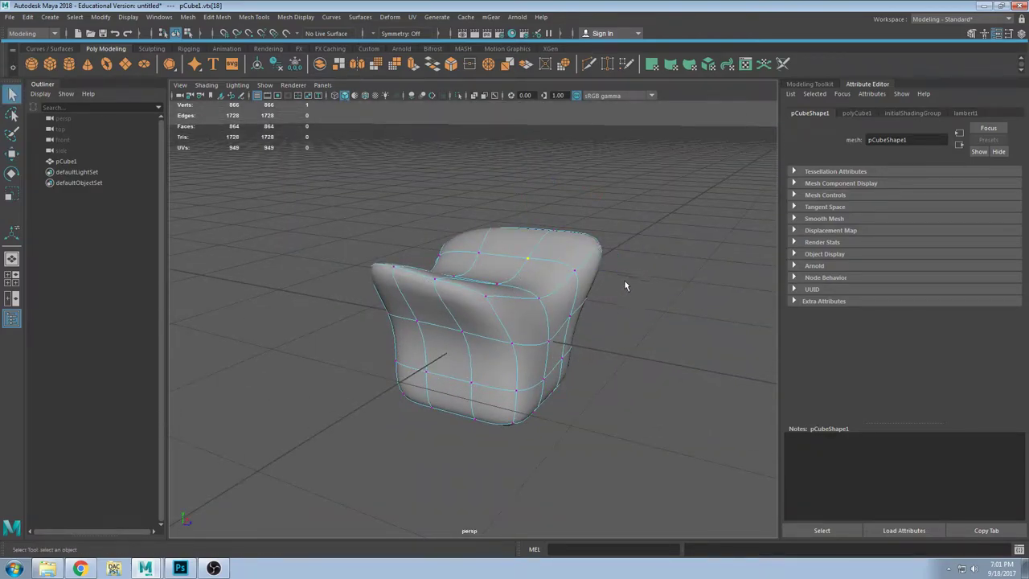
pyautogui.keyDown('alt'); pyautogui.moveTo(626, 285); pyautogui.dragTo(640, 291); pyautogui.keyUp('alt')
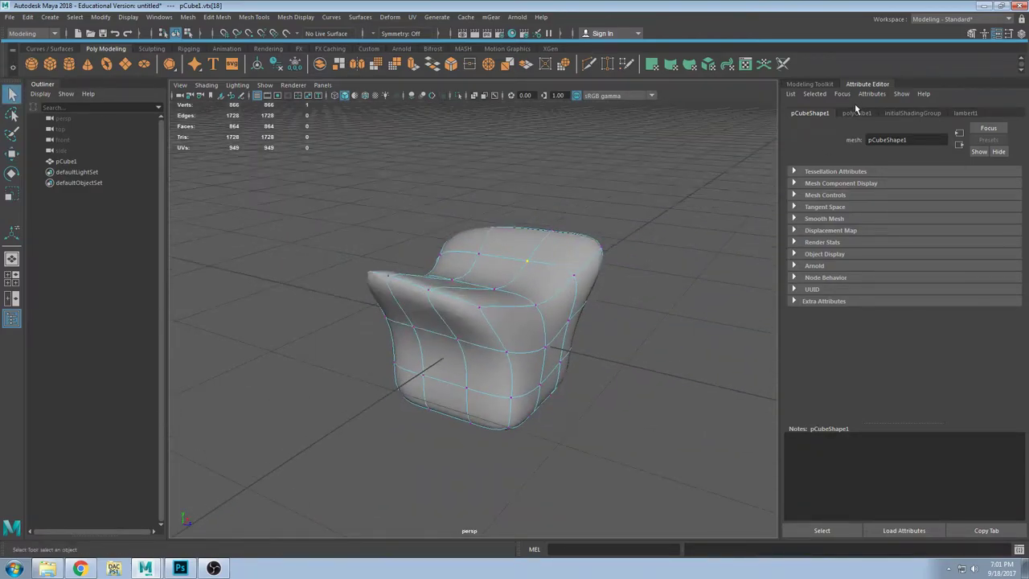
# Step: Set the cube's Smooth Mesh Preview Division Levels to 0 and examine the shape
pyautogui.click(833, 218)
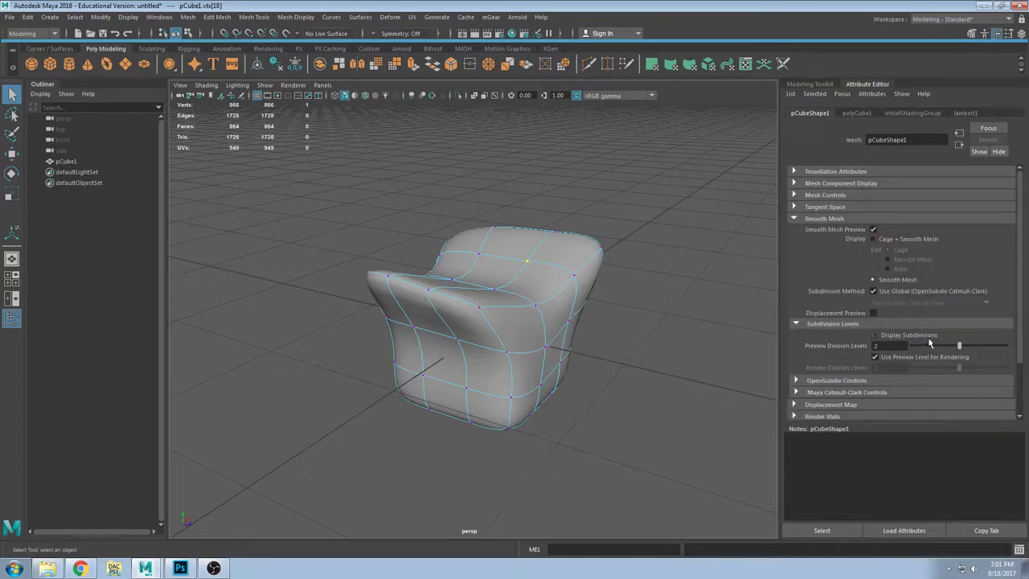
pyautogui.moveTo(959, 346); pyautogui.dragTo(921, 360)
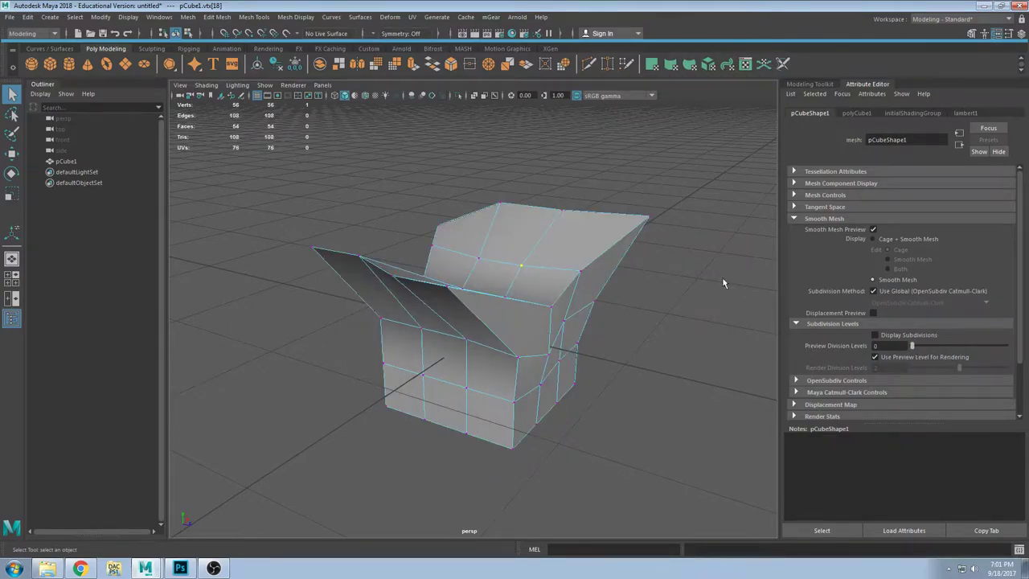
pyautogui.scroll(-5, 594, 229)
pyautogui.keyDown('alt'); pyautogui.moveTo(486, 211); pyautogui.dragTo(502, 276); pyautogui.keyUp('alt')
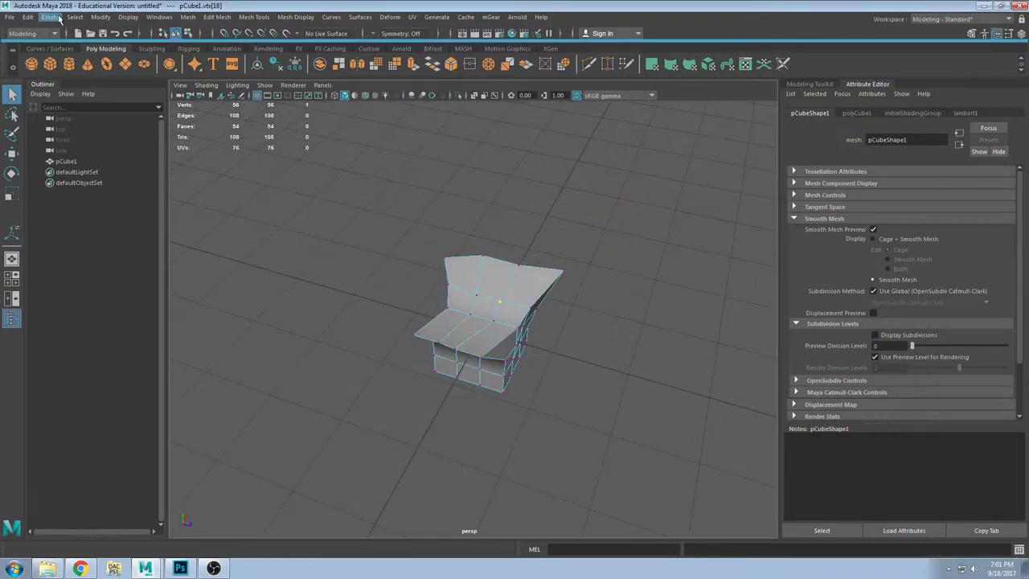
# Step: Tear off the Mesh commands as a floating window and place it over the Outliner
pyautogui.click(54, 18)
pyautogui.moveTo(94, 17)
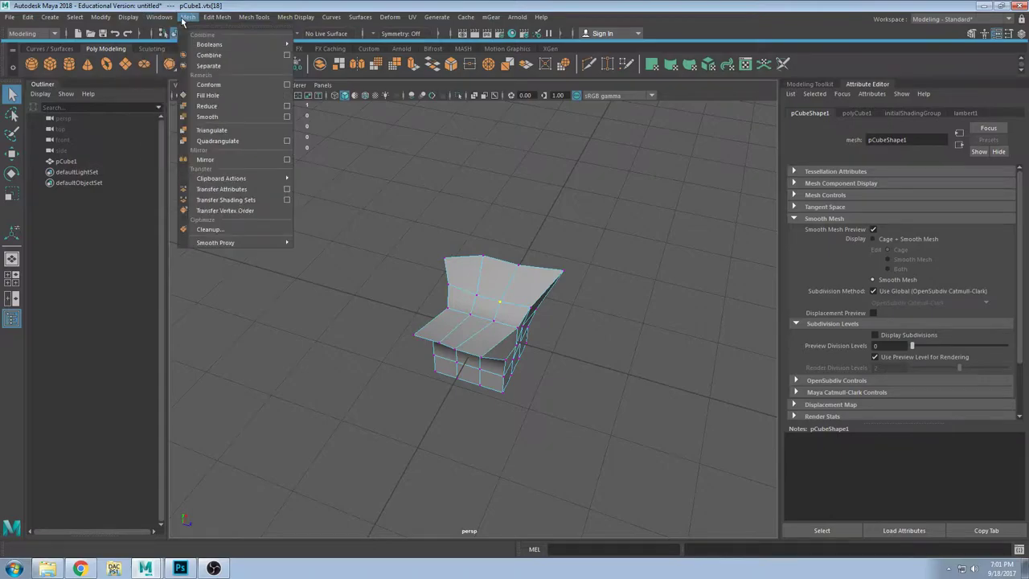
pyautogui.click(193, 30)
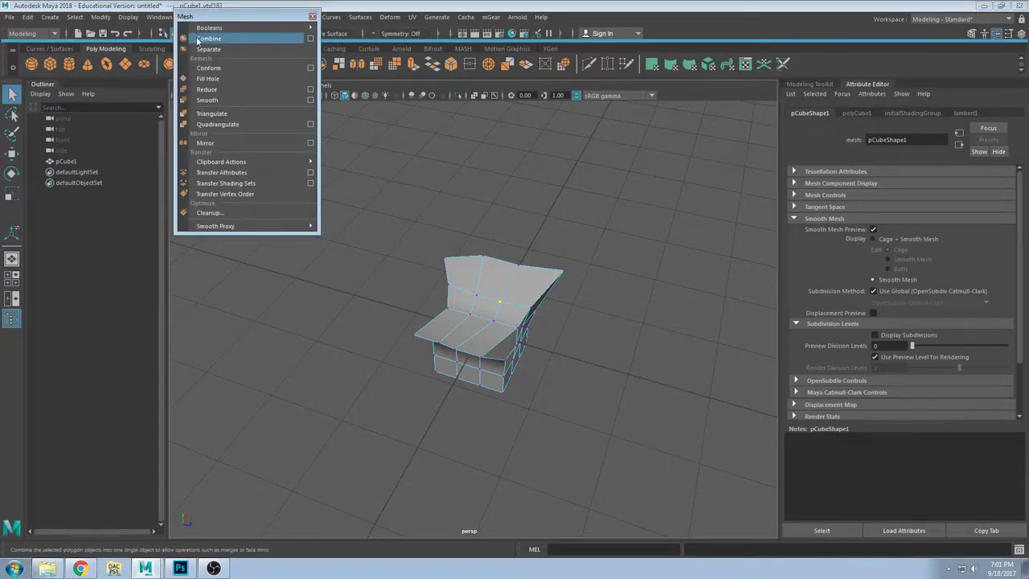
pyautogui.moveTo(242, 16); pyautogui.dragTo(146, 115)
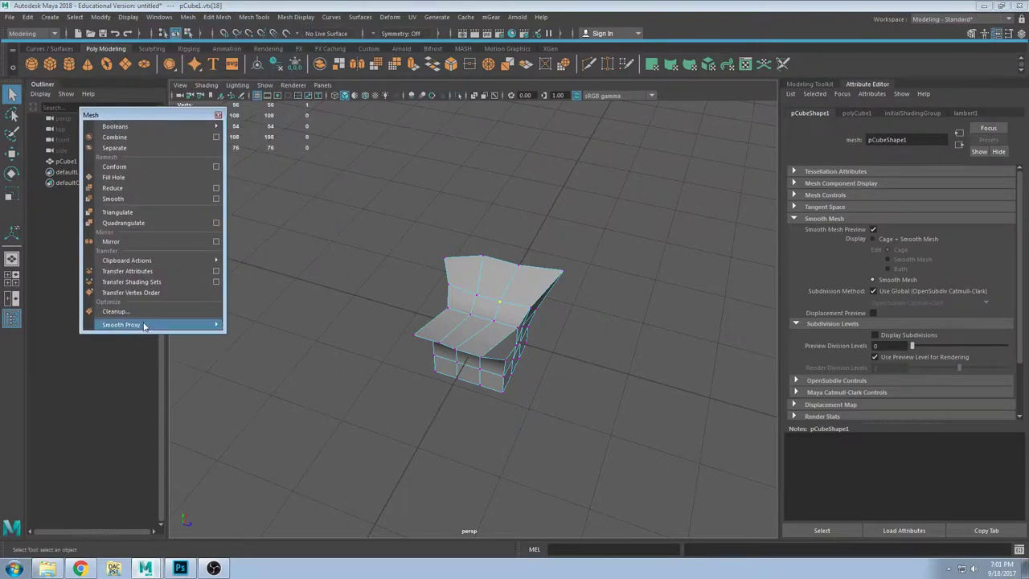
# Step: Return to object mode and show the cube's smooth preview with Preview Division Levels at 2
pyautogui.click(494, 321)
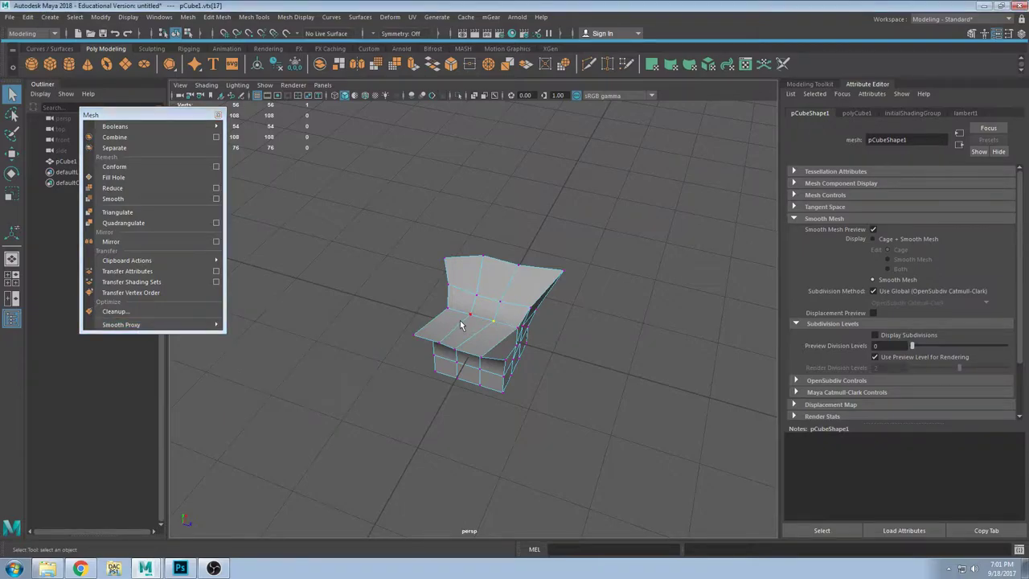
pyautogui.press('F8')
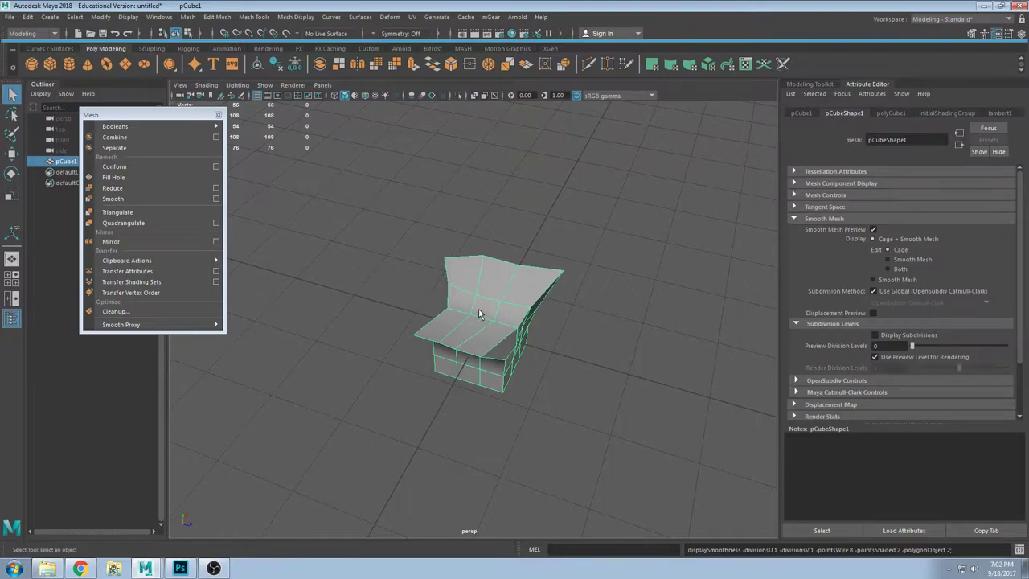
pyautogui.press('1')
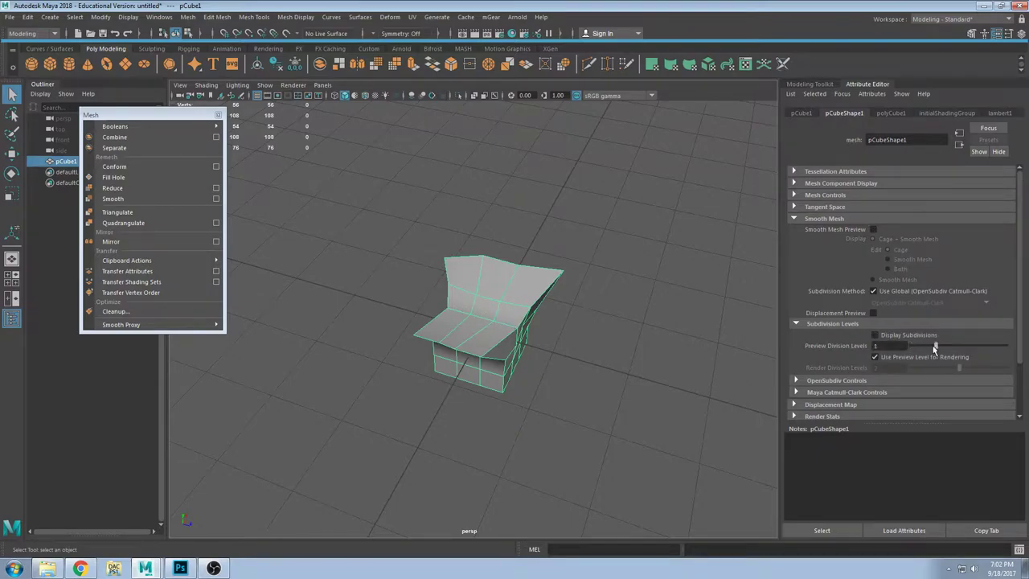
pyautogui.press('3')
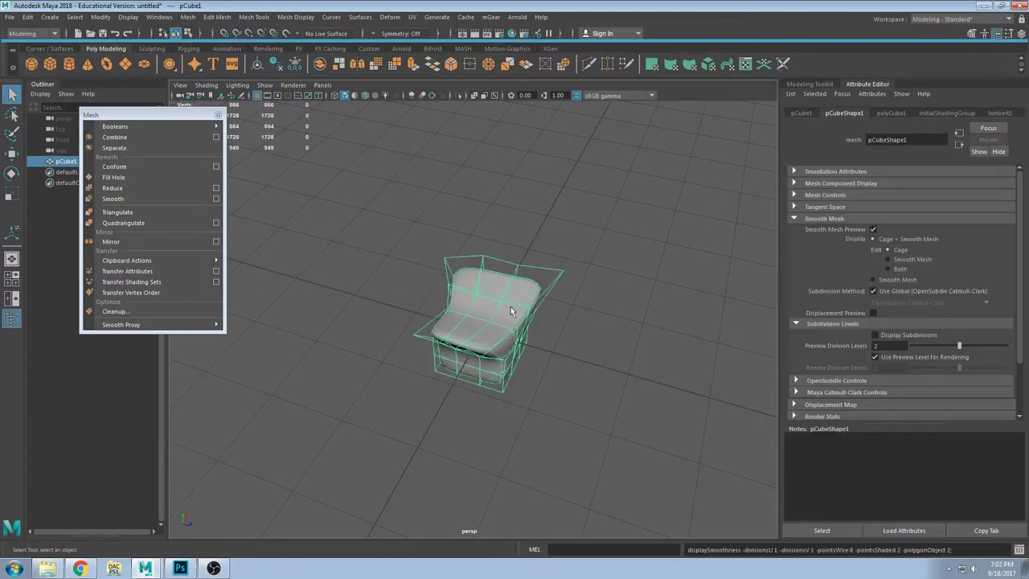
# Step: Switch to vertex mode and select the outermost top corner vertex on the cage around the smoothed cube
pyautogui.scroll(3, 523, 297)
pyautogui.scroll(3, 592, 287)
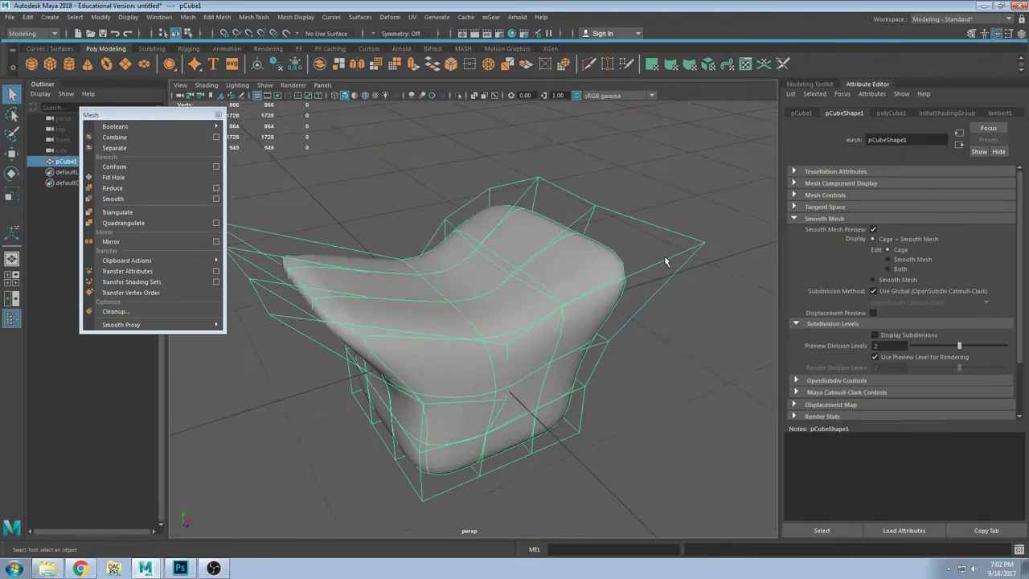
pyautogui.moveTo(681, 257); pyautogui.dragTo(643, 259, button='right')
pyautogui.keyDown('alt'); pyautogui.moveTo(708, 251); pyautogui.dragTo(694, 246); pyautogui.keyUp('alt')
pyautogui.click(694, 245)
pyautogui.keyDown('alt'); pyautogui.moveTo(728, 282); pyautogui.dragTo(680, 271); pyautogui.keyUp('alt')
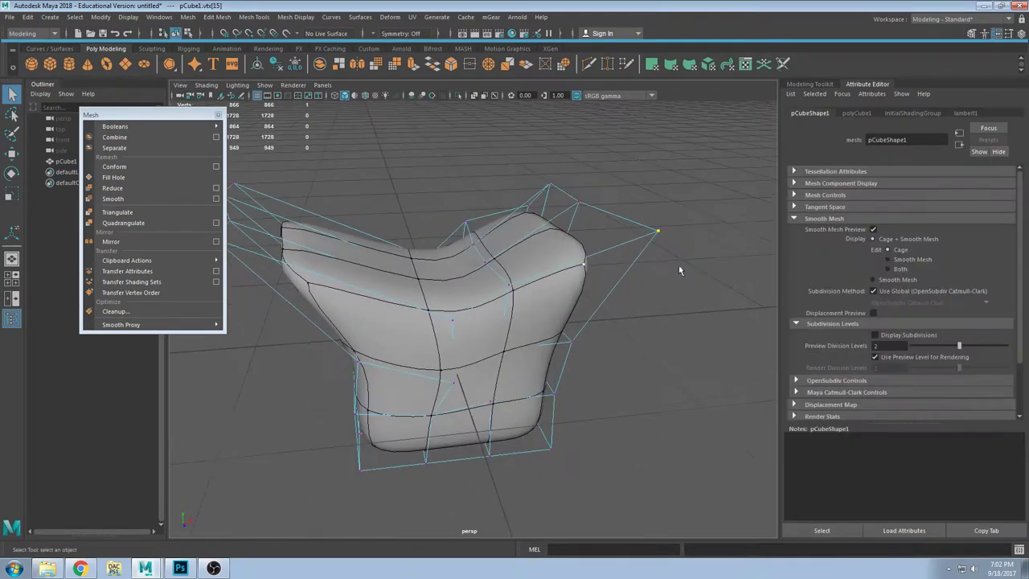
pyautogui.keyDown('alt'); pyautogui.moveTo(579, 260); pyautogui.dragTo(557, 255); pyautogui.keyUp('alt')
# Step: Switch the display between smooth only and cage plus smooth mesh while selecting a vertex on the cube's top with the Move tool
pyautogui.press('3')
pyautogui.press('w')
pyautogui.moveTo(586, 211); pyautogui.dragTo(464, 254)
pyautogui.click(475, 251)
pyautogui.scroll(2, 515, 246)
pyautogui.press('2')
pyautogui.keyDown('alt'); pyautogui.moveTo(360, 265); pyautogui.dragTo(402, 245); pyautogui.keyUp('alt')
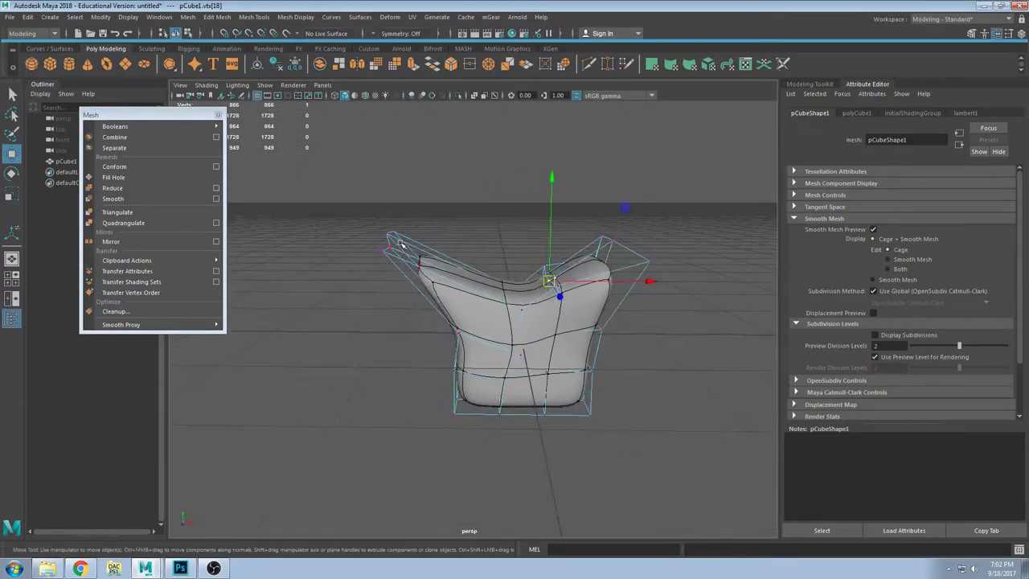
# Step: Clear the vertex selection, select a vertex in the middle of the cube's top, and turn off smooth preview
pyautogui.click(391, 246)
pyautogui.click(357, 188)
pyautogui.keyDown('alt'); pyautogui.moveTo(356, 188); pyautogui.dragTo(442, 230); pyautogui.keyUp('alt')
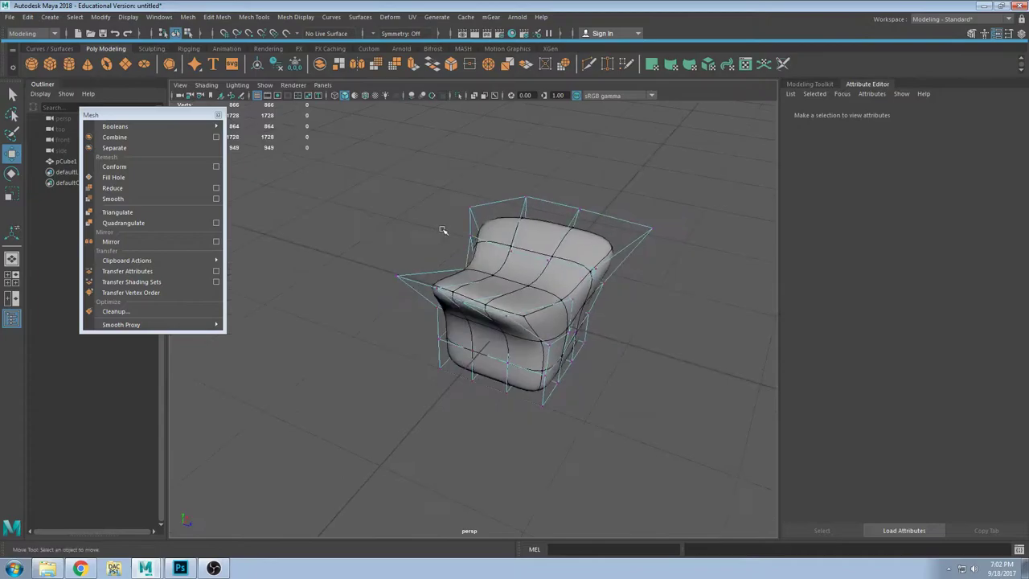
pyautogui.click(552, 259)
pyautogui.press('1')
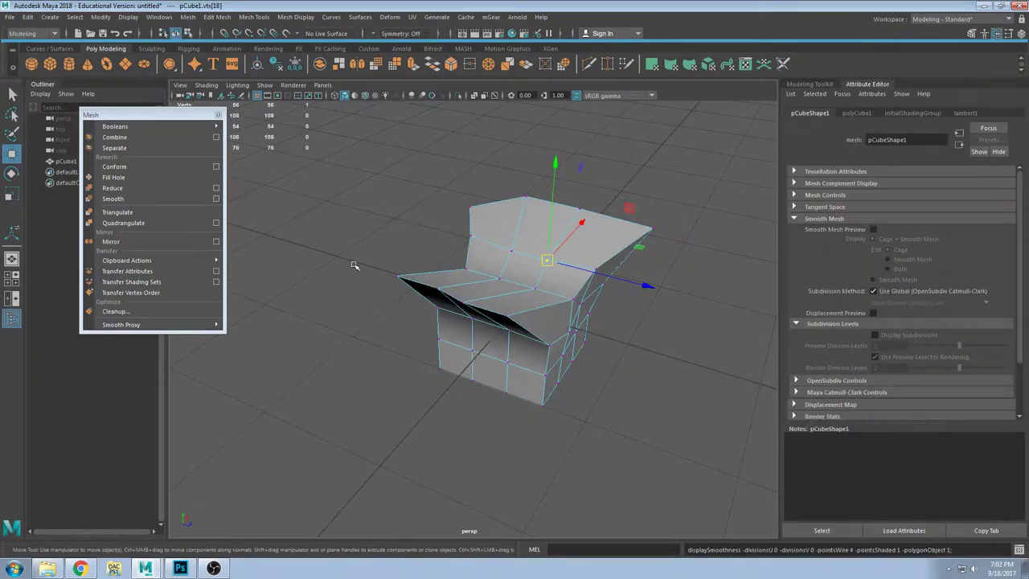
# Step: Tear off the Smooth Proxy commands as a floating window and arrange it above the floating Mesh commands
pyautogui.moveTo(183, 325)
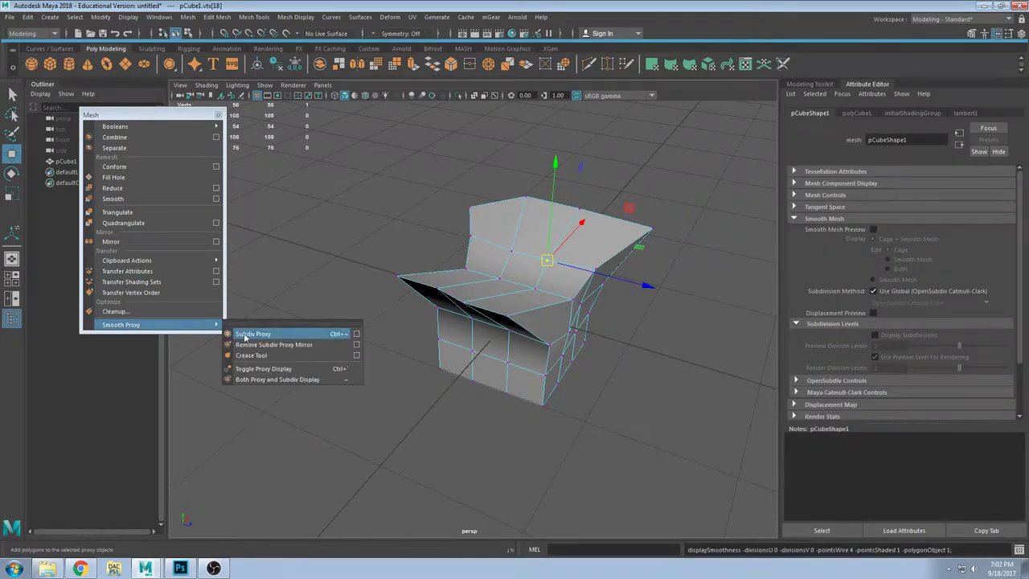
pyautogui.click(265, 329)
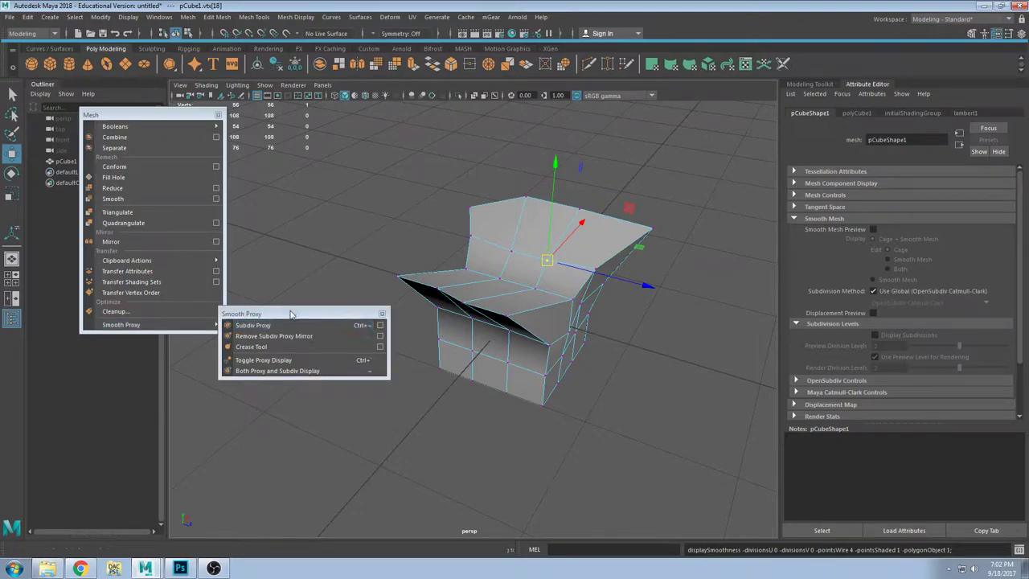
pyautogui.moveTo(290, 248); pyautogui.dragTo(244, 55)
pyautogui.moveTo(144, 115); pyautogui.dragTo(114, 203)
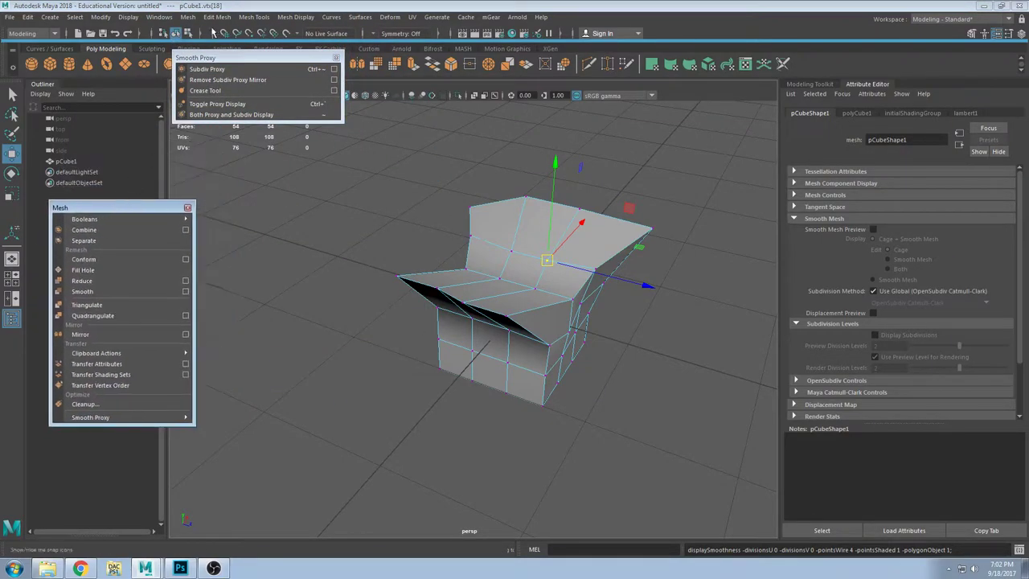
pyautogui.moveTo(210, 53); pyautogui.dragTo(141, 107)
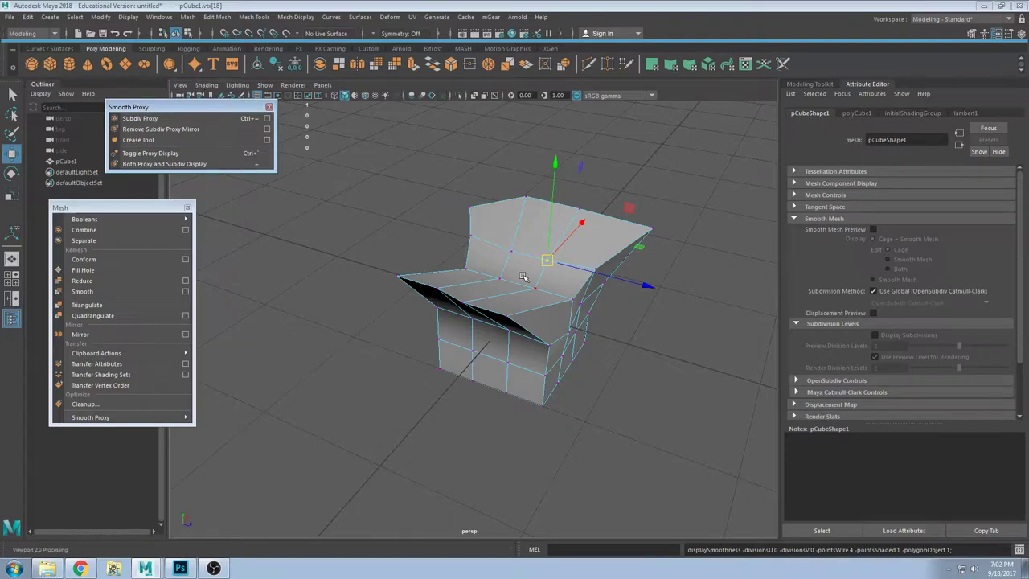
# Step: Return to object mode with the whole cube selected and close the floating Mesh commands window
pyautogui.keyDown('alt'); pyautogui.moveTo(552, 290); pyautogui.dragTo(527, 263); pyautogui.keyUp('alt')
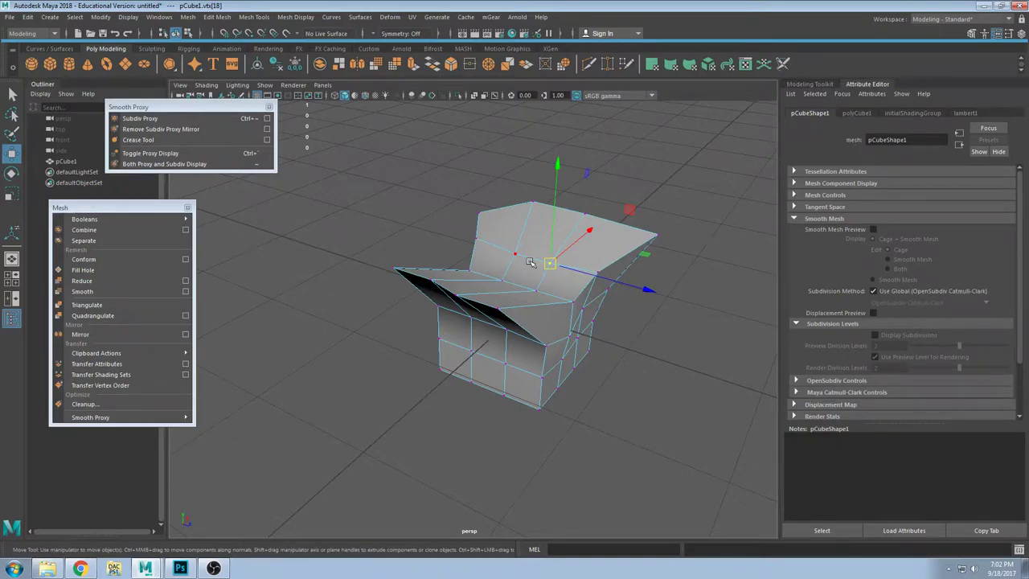
pyautogui.moveTo(503, 249)
pyautogui.keyDown('alt'); pyautogui.mouseDown()
pyautogui.moveTo(524, 289)
pyautogui.moveTo(537, 250)
pyautogui.moveTo(511, 259)
pyautogui.mouseUp(); pyautogui.keyUp('alt')
pyautogui.moveTo(543, 254); pyautogui.dragTo(574, 209, button='right')
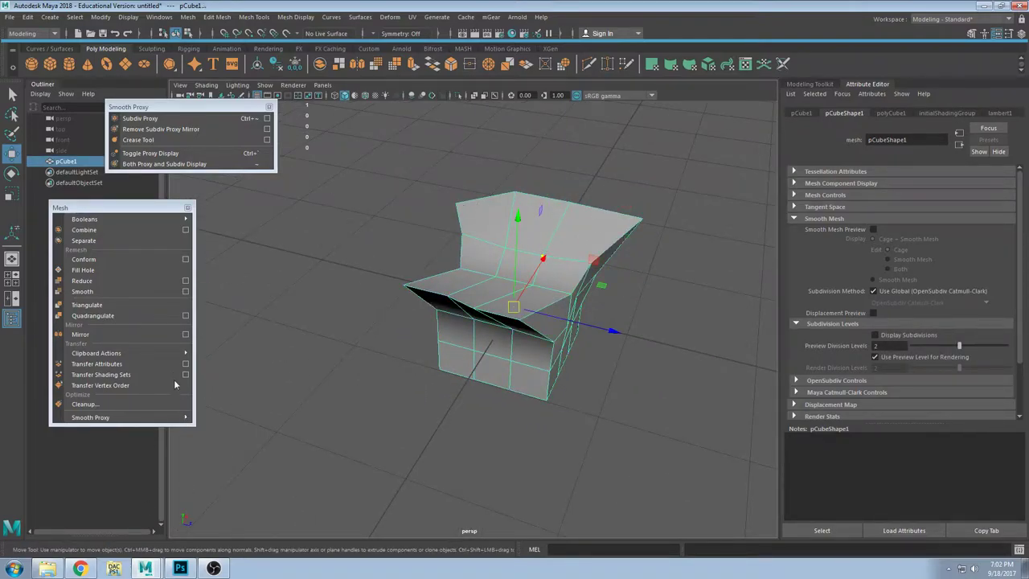
pyautogui.click(187, 207)
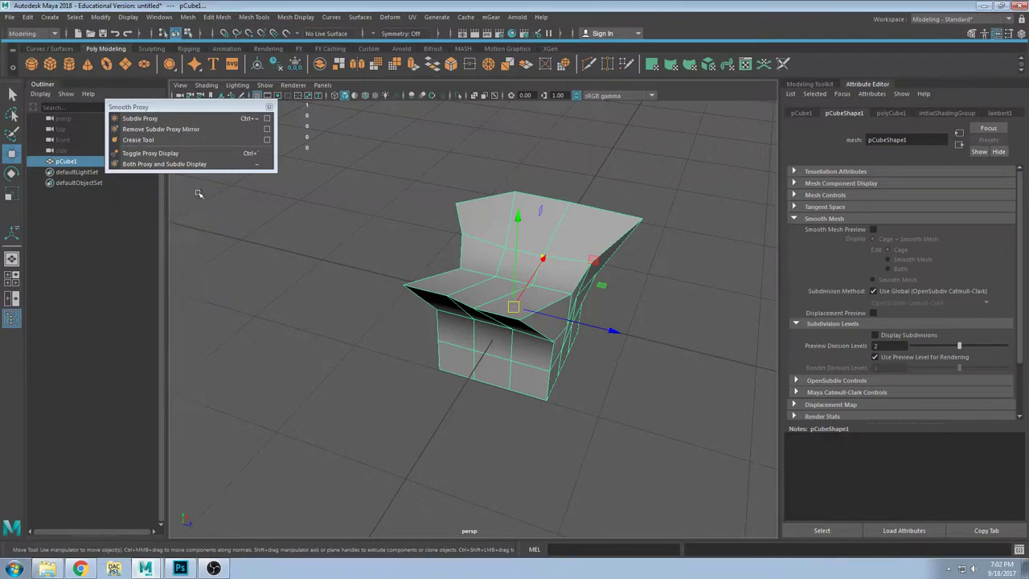
# Step: Open the Subdiv Proxy options and reset them to the defaults, with Division Levels at 2
pyautogui.click(267, 118)
pyautogui.click(44, 105)
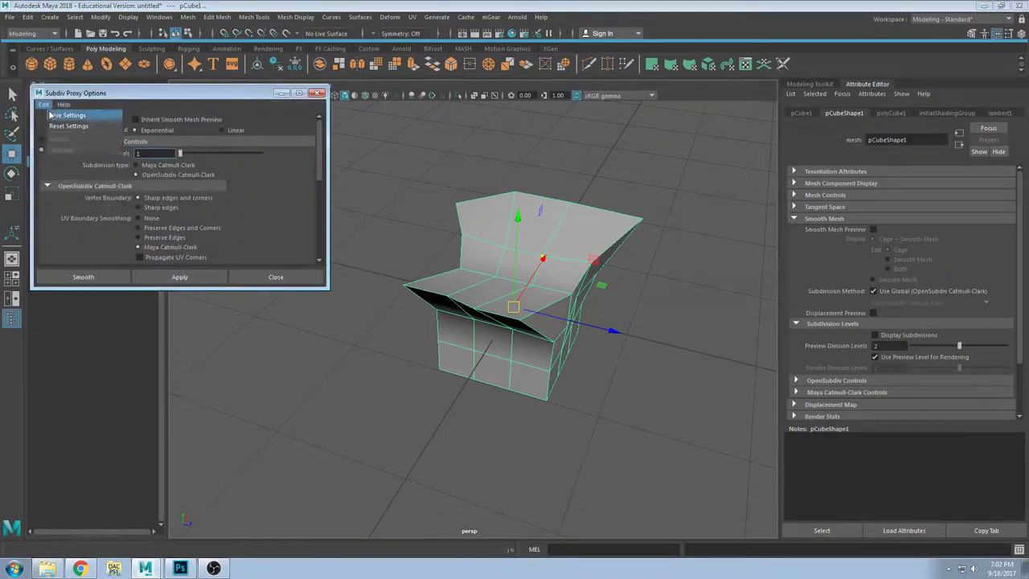
pyautogui.click(69, 126)
pyautogui.moveTo(178, 97); pyautogui.dragTo(217, 136)
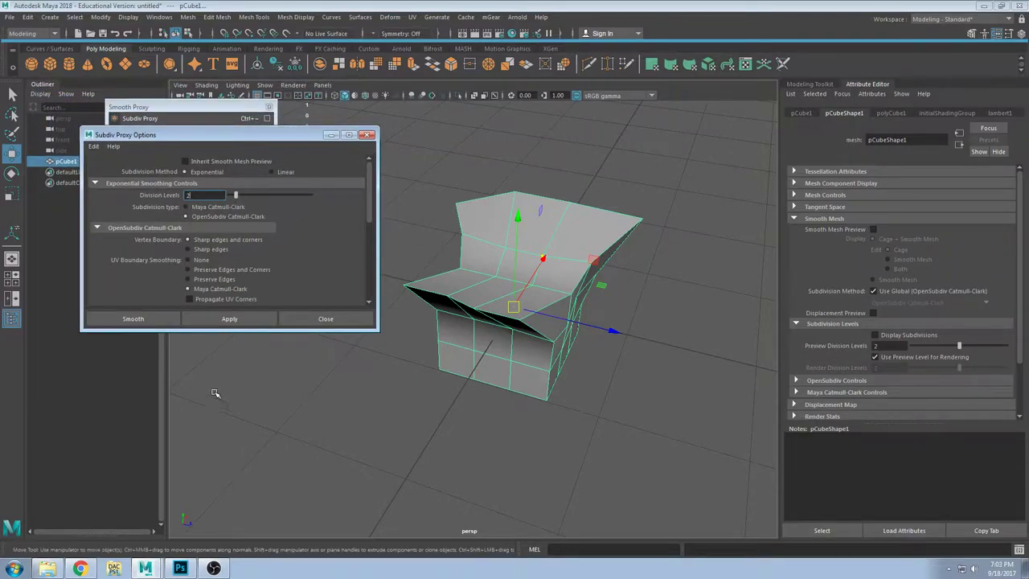
# Step: Enlarge the Subdiv Proxy options window to show more settings and set the Subdiv Proxy Shader to Keep
pyautogui.moveTo(217, 330); pyautogui.dragTo(241, 491)
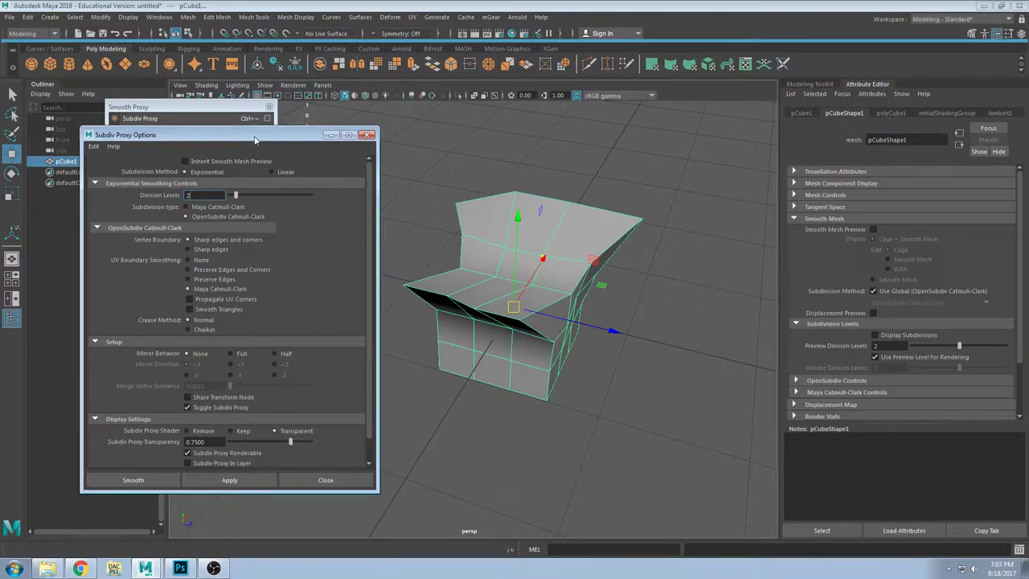
pyautogui.moveTo(250, 136); pyautogui.dragTo(216, 73)
pyautogui.click(205, 366)
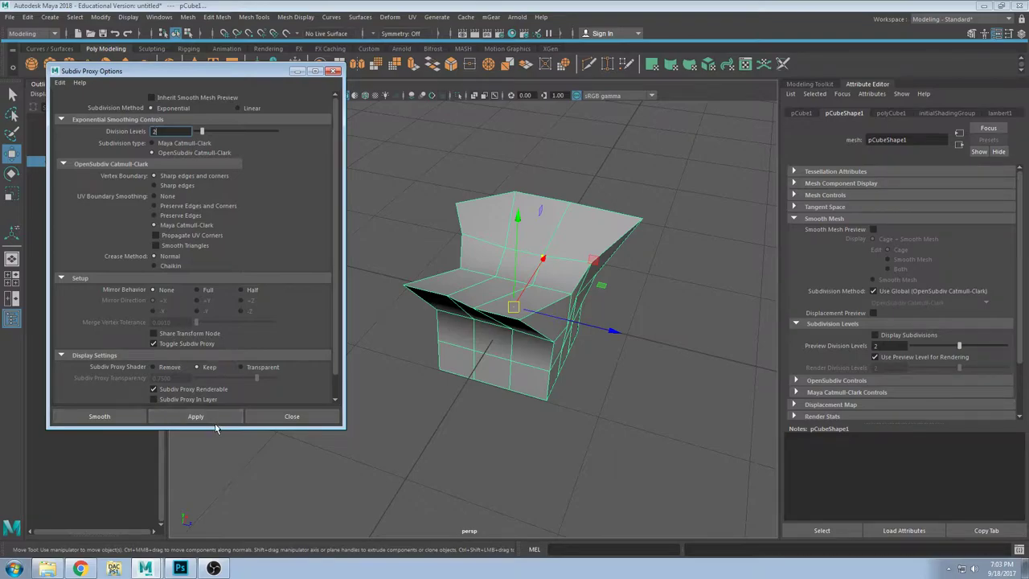
pyautogui.moveTo(215, 428); pyautogui.dragTo(216, 484)
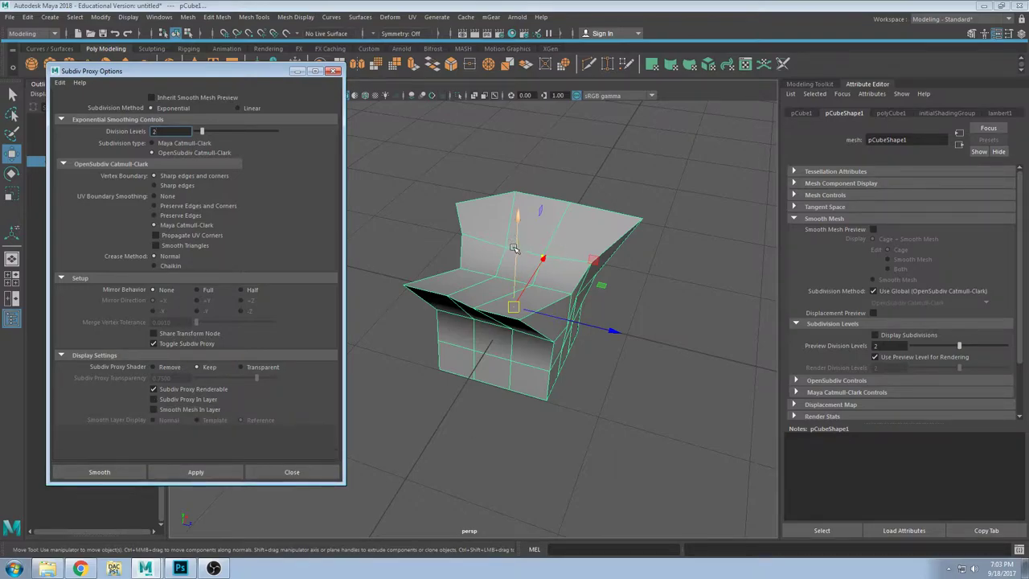
# Step: Create a subdiv proxy of the low-poly mesh with 2 division levels and Subdiv Proxy Renderable turned off
pyautogui.scroll(-2, 524, 245)
pyautogui.keyDown('alt'); pyautogui.moveTo(524, 245); pyautogui.dragTo(645, 277); pyautogui.keyUp('alt')
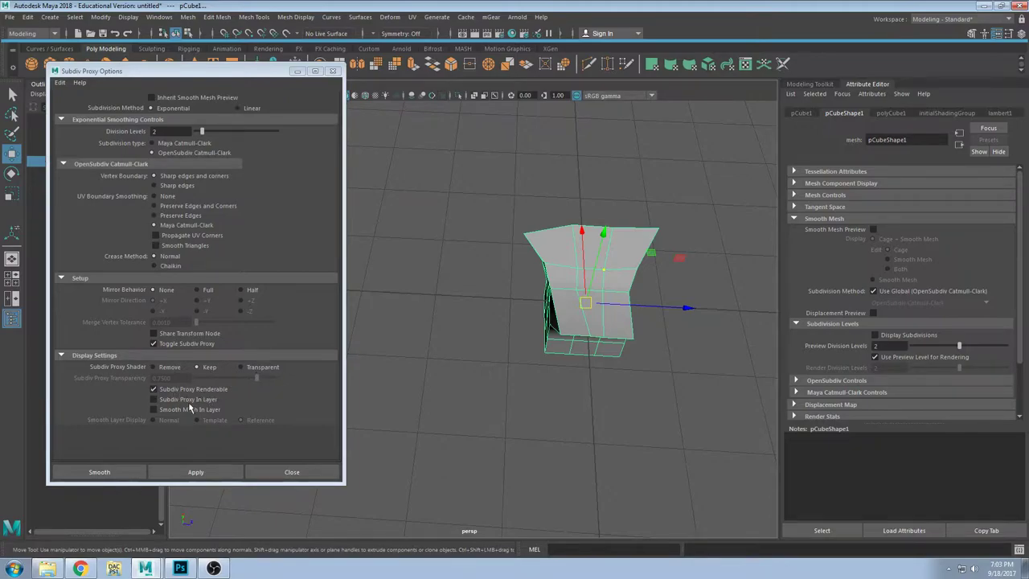
pyautogui.click(184, 391)
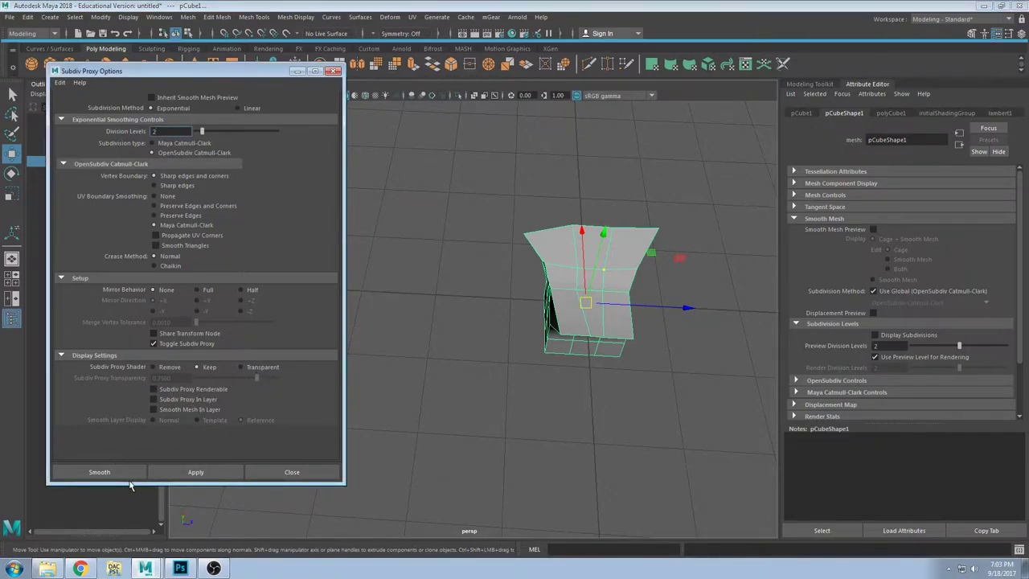
pyautogui.click(99, 472)
pyautogui.click(674, 399)
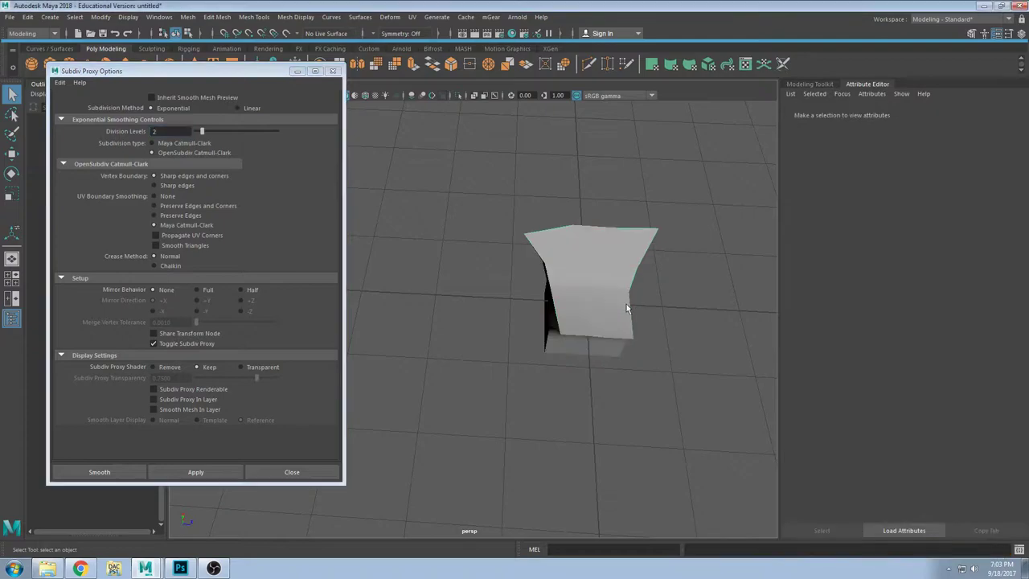
pyautogui.click(644, 239)
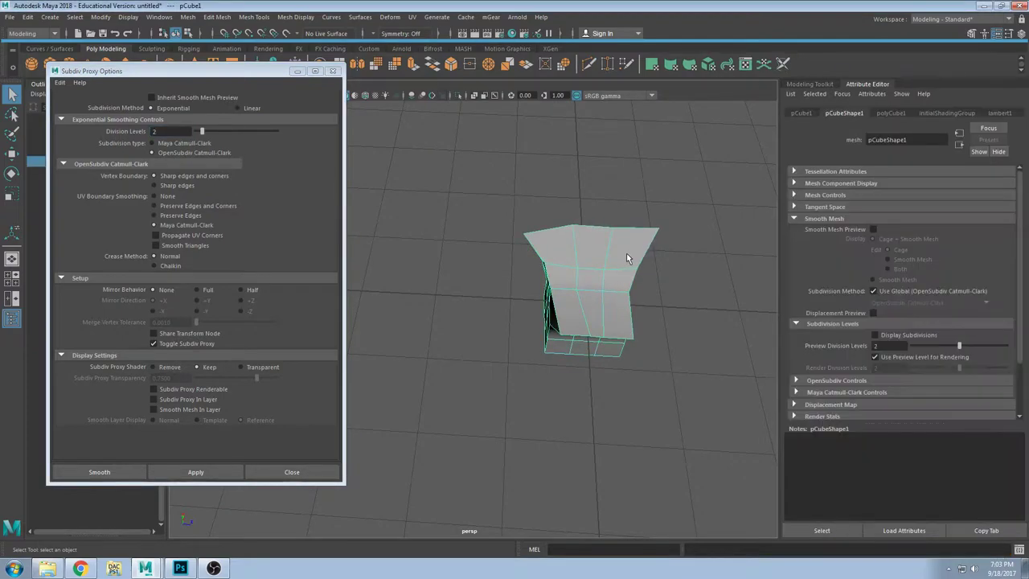
pyautogui.click(207, 473)
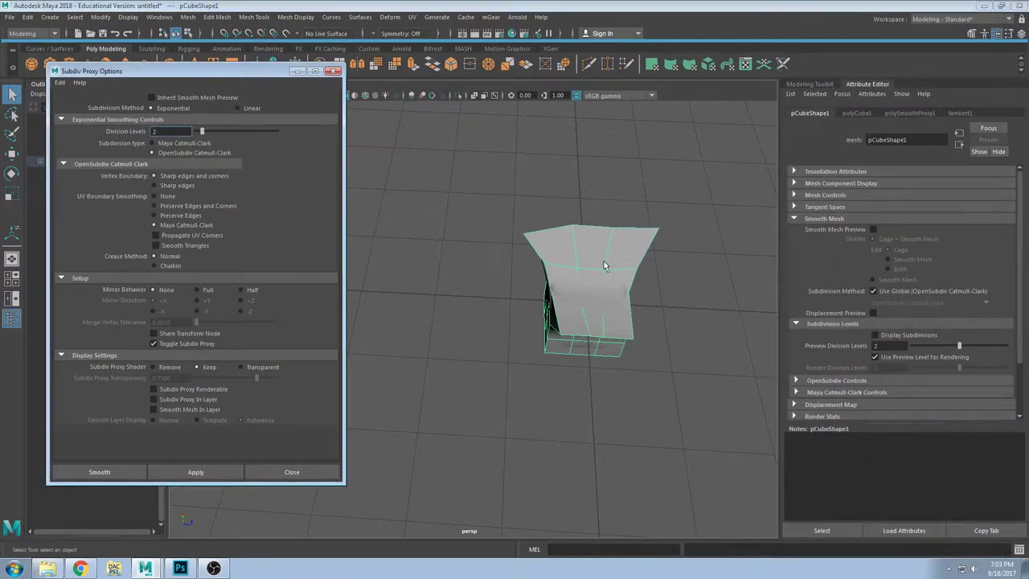
# Step: Select the smoothed copy and move it along the Z axis so it stands beside the low-poly cage
pyautogui.press('w')
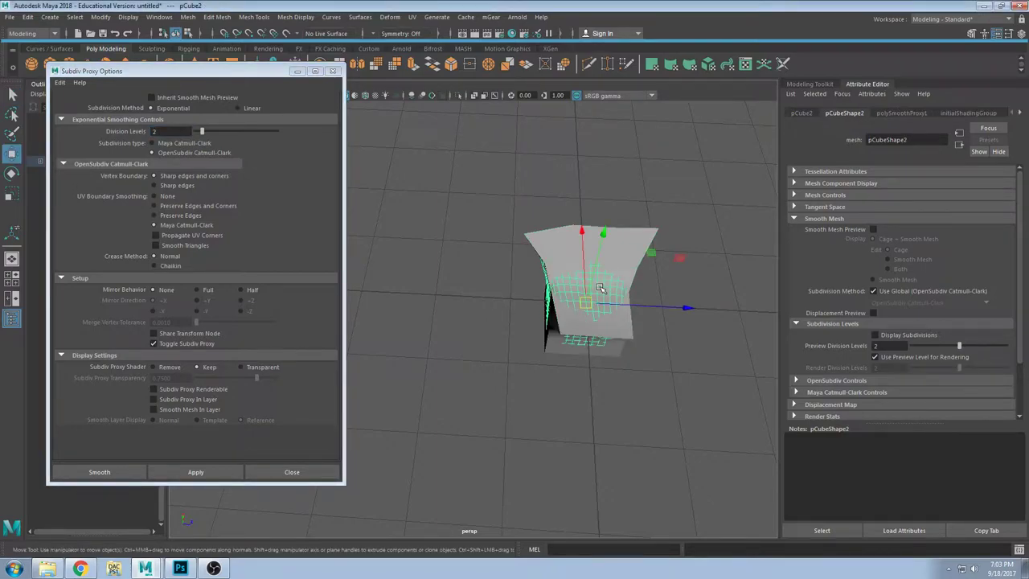
pyautogui.moveTo(614, 302); pyautogui.dragTo(605, 372)
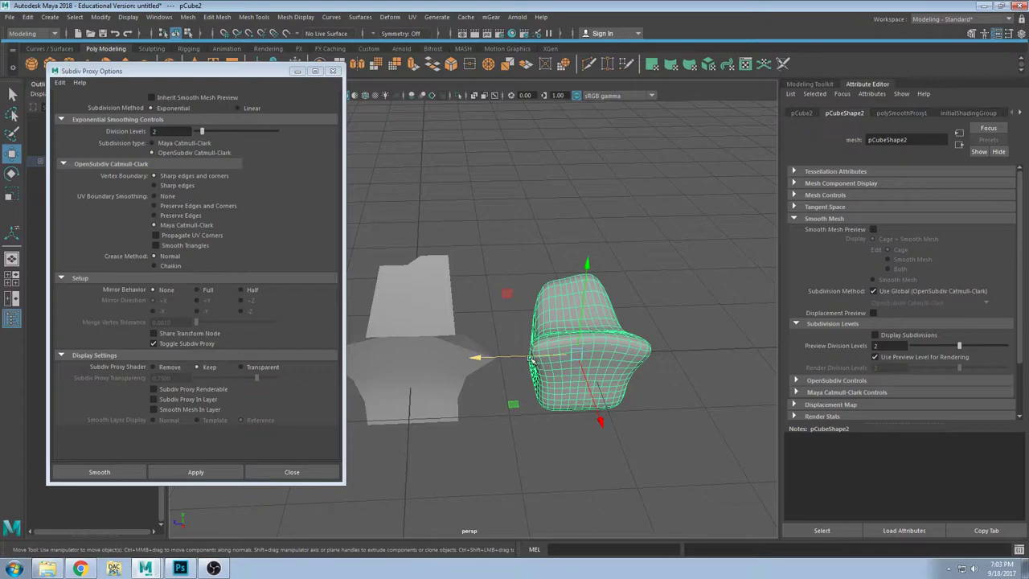
pyautogui.moveTo(531, 360); pyautogui.dragTo(559, 358)
pyautogui.click(563, 211)
pyautogui.click(605, 322)
pyautogui.keyDown('alt'); pyautogui.moveTo(450, 265); pyautogui.dragTo(740, 226); pyautogui.keyUp('alt')
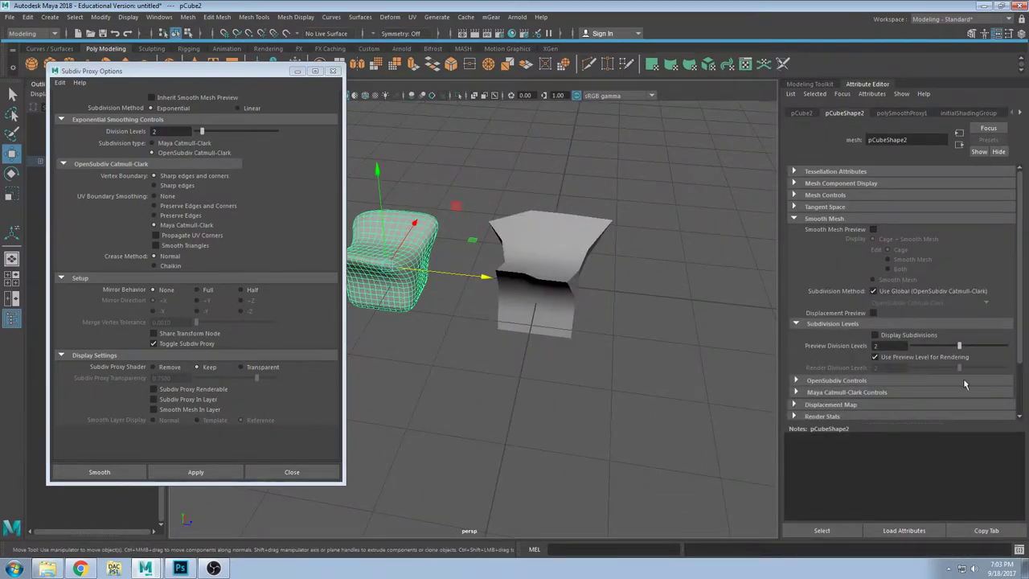
# Step: Edit the low-poly cage in vertex mode and pull one of its upper corner vertices outward
pyautogui.click(561, 232)
pyautogui.keyDown('alt'); pyautogui.moveTo(561, 232); pyautogui.dragTo(647, 302); pyautogui.keyUp('alt')
pyautogui.moveTo(653, 291); pyautogui.dragTo(597, 261, button='right')
pyautogui.moveTo(655, 266); pyautogui.dragTo(693, 324)
pyautogui.keyDown('alt'); pyautogui.moveTo(650, 312); pyautogui.dragTo(672, 291); pyautogui.keyUp('alt')
pyautogui.moveTo(515, 232); pyautogui.dragTo(566, 232)
pyautogui.moveTo(623, 208); pyautogui.dragTo(608, 190)
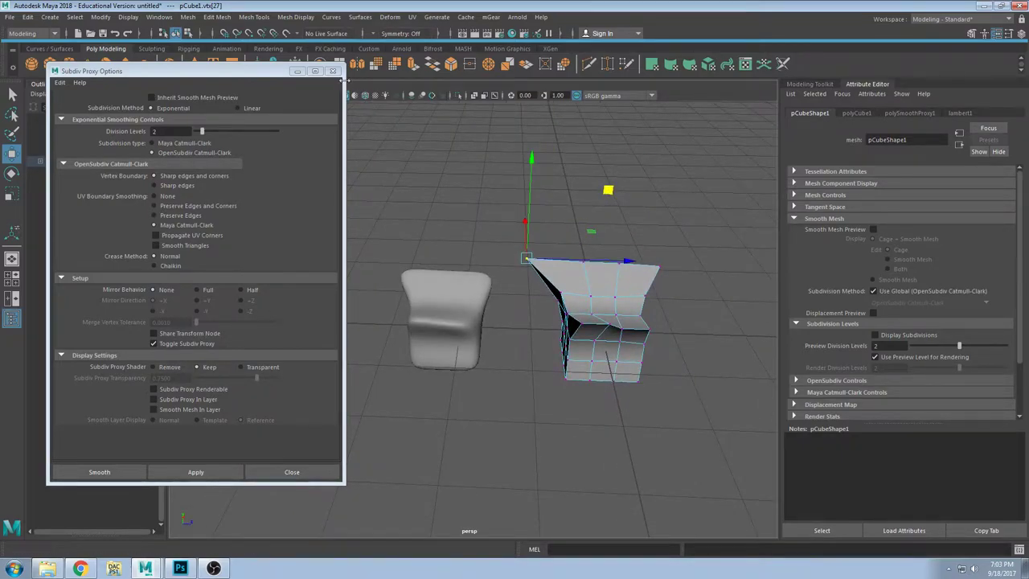
# Step: Close the subdiv proxy options and the torn-off Smooth Proxy menu, and leave the low-poly cage selected as an object
pyautogui.click(440, 292)
pyautogui.click(479, 354)
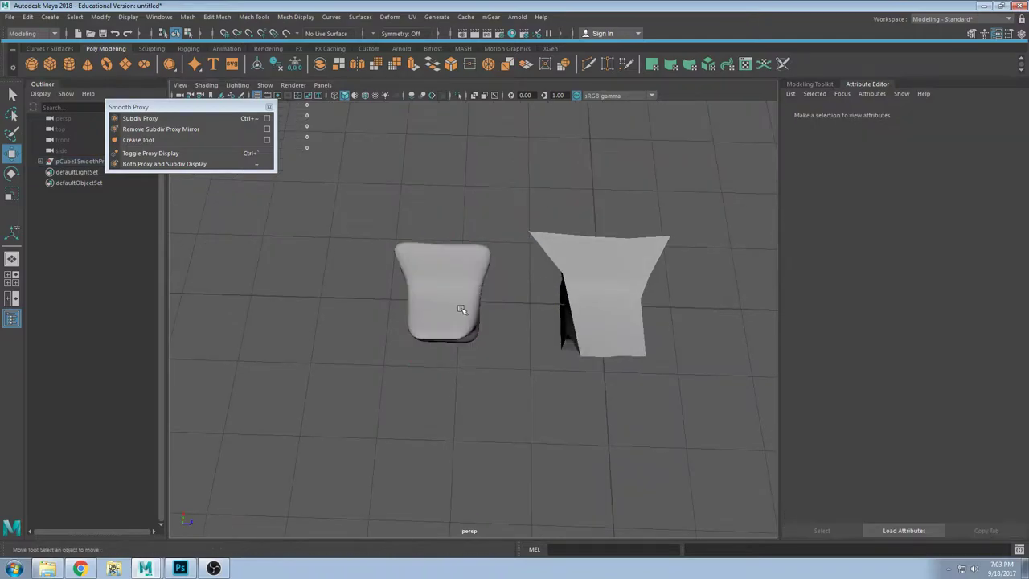
pyautogui.keyDown('alt'); pyautogui.moveTo(461, 309); pyautogui.dragTo(477, 287); pyautogui.keyUp('alt')
pyautogui.click(476, 320)
pyautogui.moveTo(498, 324); pyautogui.dragTo(595, 309)
pyautogui.click(628, 333)
pyautogui.keyDown('alt'); pyautogui.moveTo(653, 328); pyautogui.dragTo(625, 392); pyautogui.keyUp('alt')
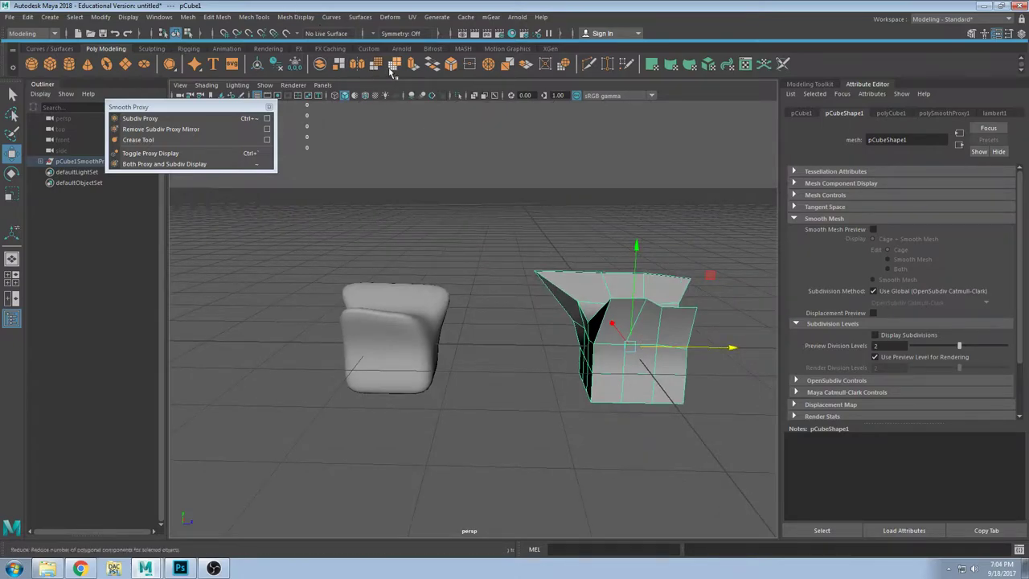
pyautogui.click(269, 107)
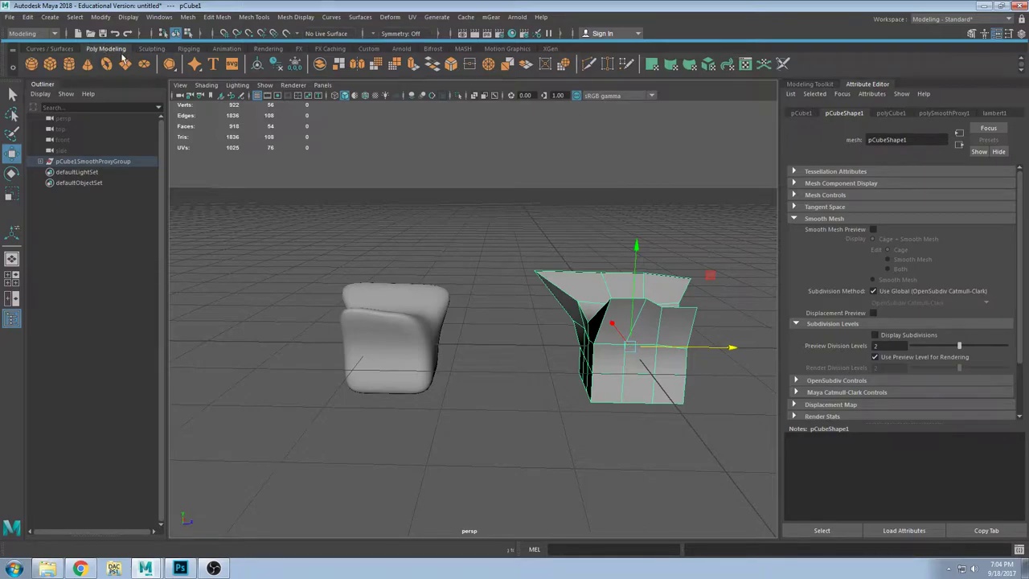
# Step: Insert an edge loop around the lower part of the low-poly cage with the Multi-Cut tool
pyautogui.click(589, 63)
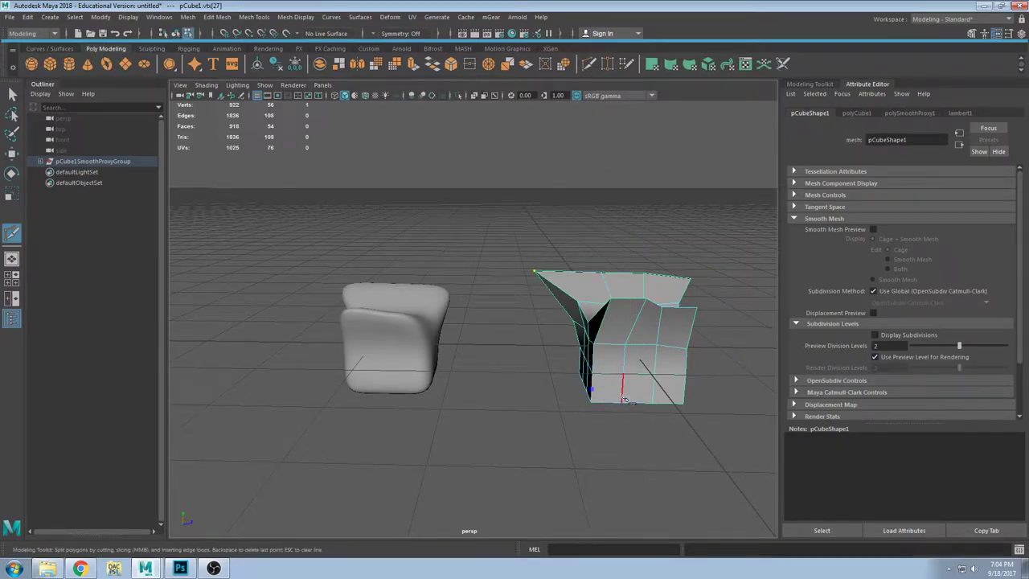
pyautogui.keyDown('alt'); pyautogui.moveTo(626, 405); pyautogui.dragTo(633, 433); pyautogui.keyUp('alt')
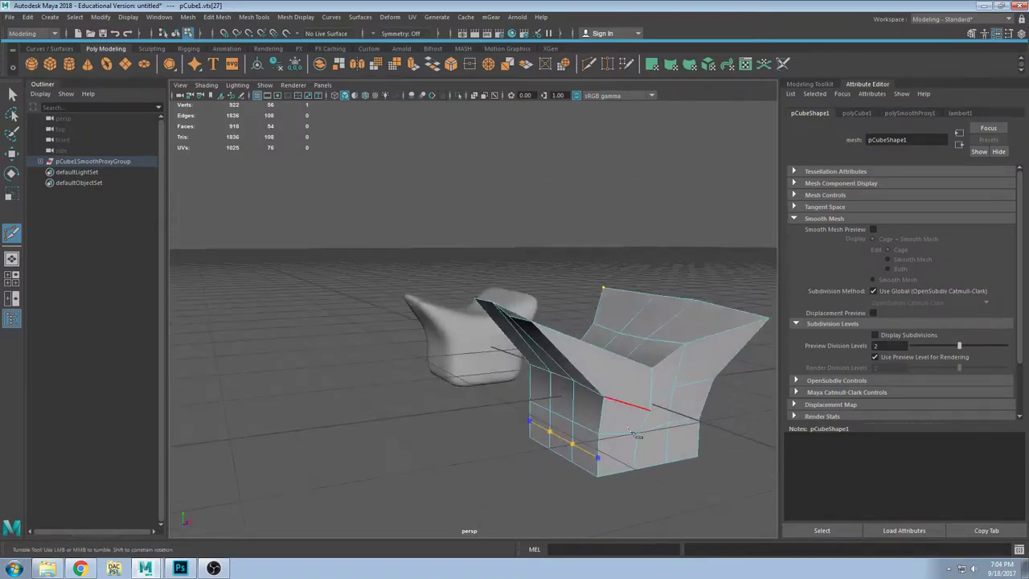
pyautogui.keyDown('alt'); pyautogui.moveTo(702, 444); pyautogui.dragTo(524, 439); pyautogui.keyUp('alt')
pyautogui.keyDown('ctrl'); pyautogui.click(407, 367); pyautogui.keyUp('ctrl')
# Step: Extrude the middle face in the cage's lower front row and push it inward to form a recess
pyautogui.scroll(5, 529, 434)
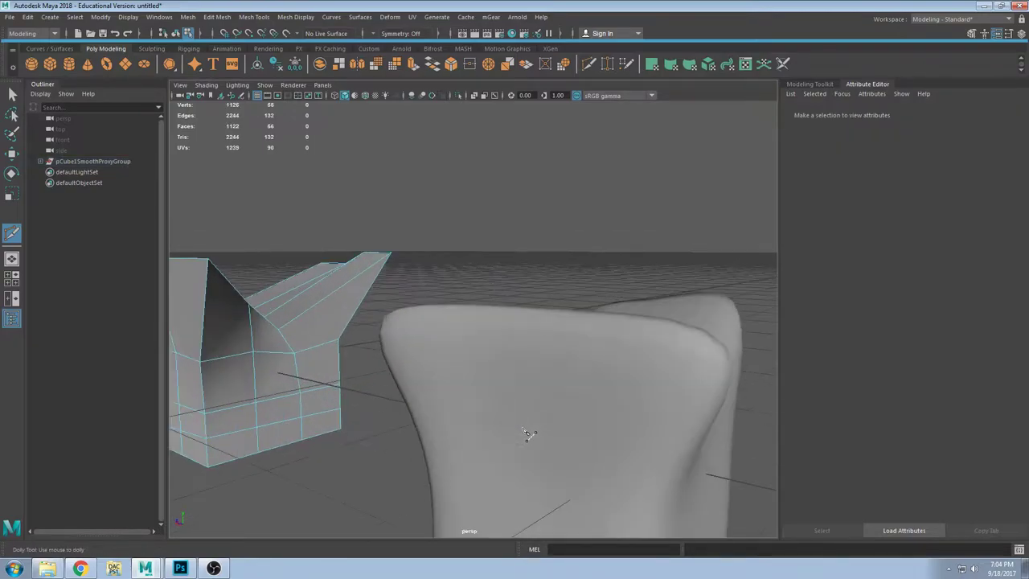
pyautogui.keyDown('alt'); pyautogui.moveTo(528, 434); pyautogui.dragTo(561, 322, button='middle'); pyautogui.keyUp('alt')
pyautogui.keyDown('alt'); pyautogui.moveTo(560, 321); pyautogui.dragTo(344, 303); pyautogui.keyUp('alt')
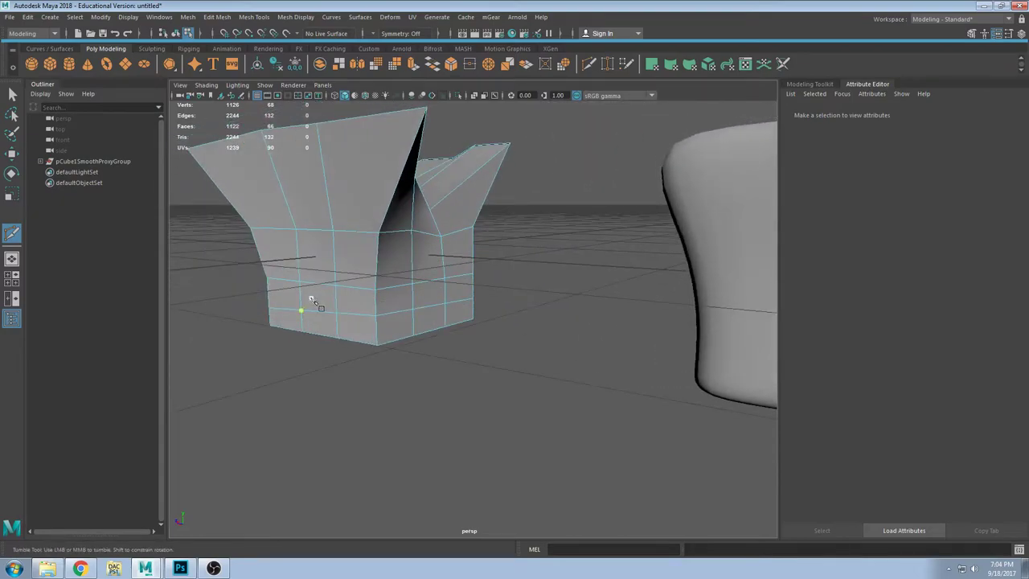
pyautogui.press('w')
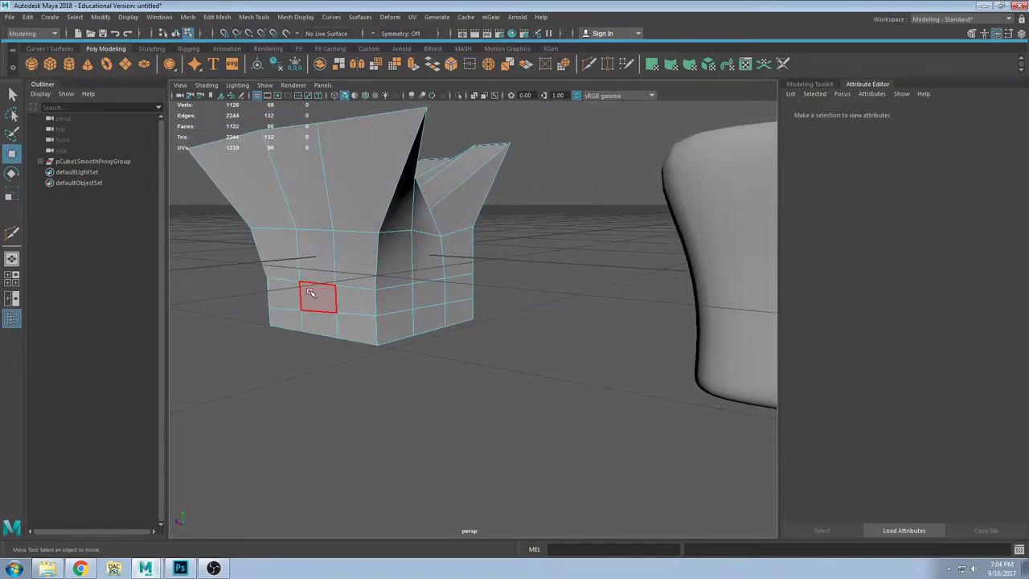
pyautogui.click(310, 292)
pyautogui.hotkey('ctrl', 'e')
pyautogui.keyDown('alt'); pyautogui.moveTo(311, 292); pyautogui.dragTo(336, 331); pyautogui.keyUp('alt')
pyautogui.keyDown('alt'); pyautogui.moveTo(307, 278); pyautogui.dragTo(413, 329); pyautogui.keyUp('alt')
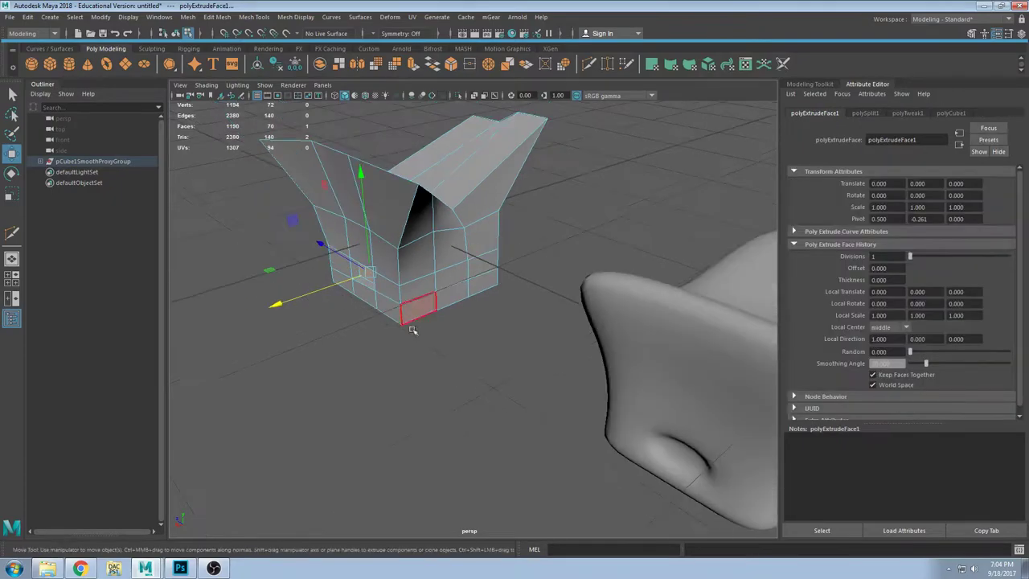
pyautogui.keyDown('shift'); pyautogui.moveTo(334, 285); pyautogui.dragTo(359, 276); pyautogui.keyUp('shift')
# Step: Select all nine bottom faces of the low-poly cage and move them down to lengthen the base
pyautogui.keyDown('alt'); pyautogui.moveTo(450, 314); pyautogui.dragTo(362, 378); pyautogui.keyUp('alt')
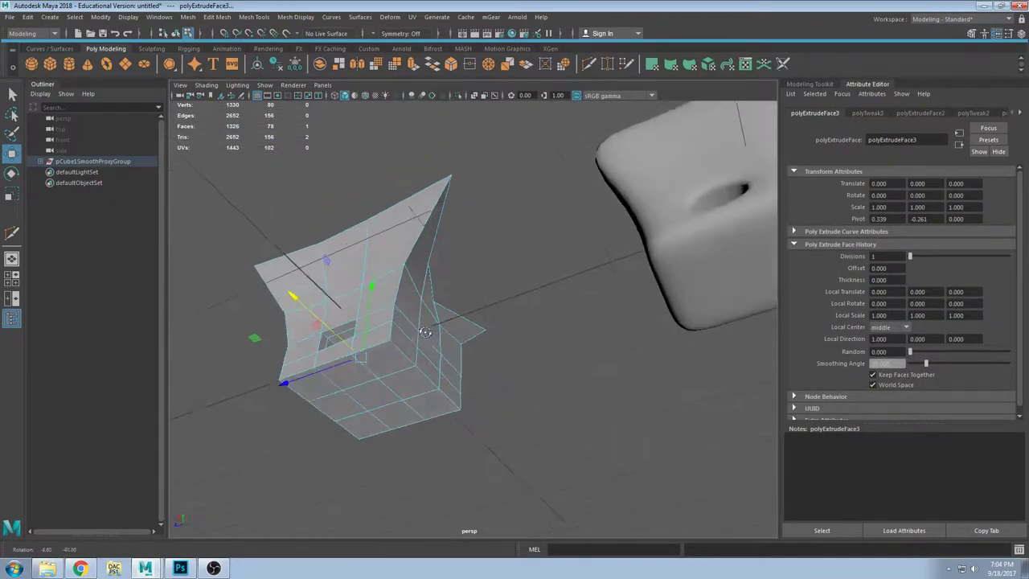
pyautogui.click(370, 396)
pyautogui.hotkey('shift', '.')
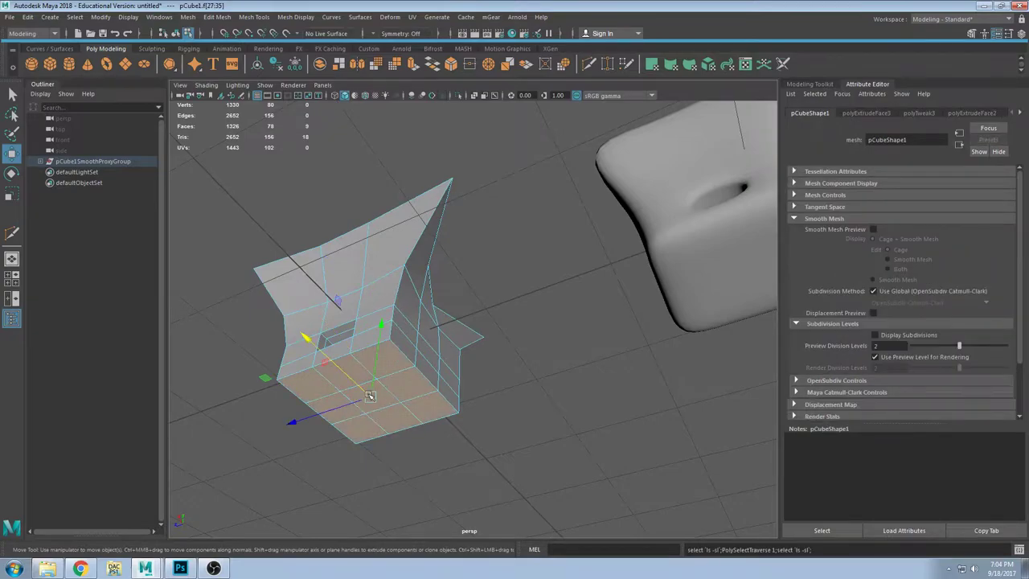
pyautogui.scroll(-3, 397, 354)
pyautogui.keyDown('alt'); pyautogui.moveTo(398, 353); pyautogui.dragTo(403, 404); pyautogui.keyUp('alt')
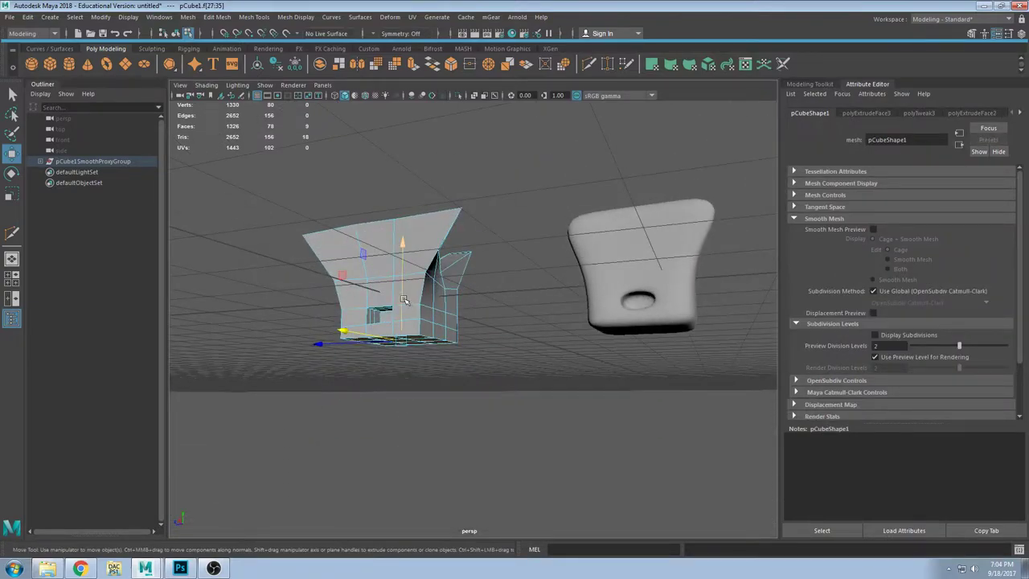
pyautogui.moveTo(406, 299); pyautogui.dragTo(407, 369)
pyautogui.keyDown('alt'); pyautogui.moveTo(579, 266); pyautogui.dragTo(591, 236); pyautogui.keyUp('alt')
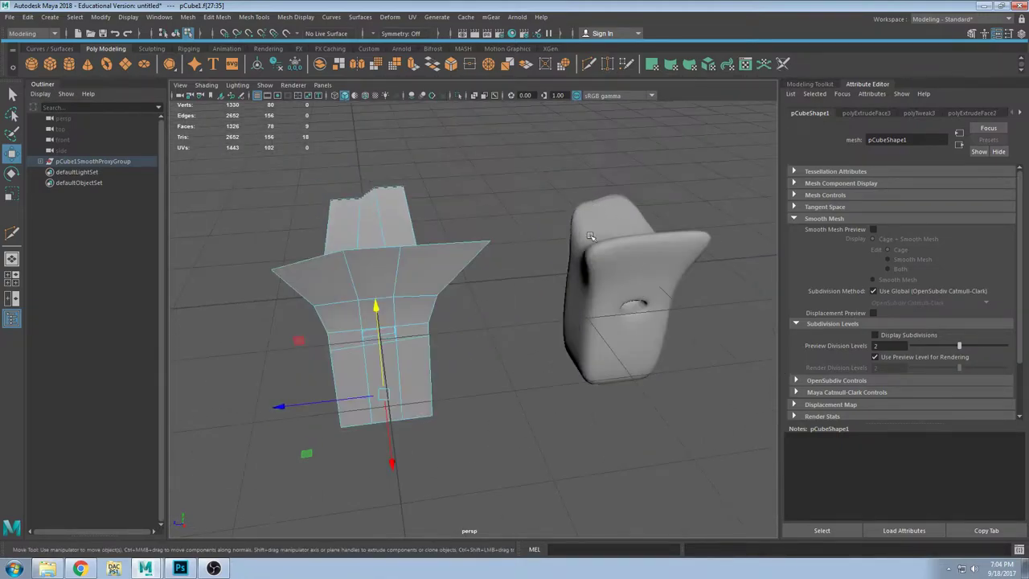
# Step: Extrude the bottom faces of the low-poly cage three times in short steps to add tight edge rows at the base
pyautogui.click(651, 250)
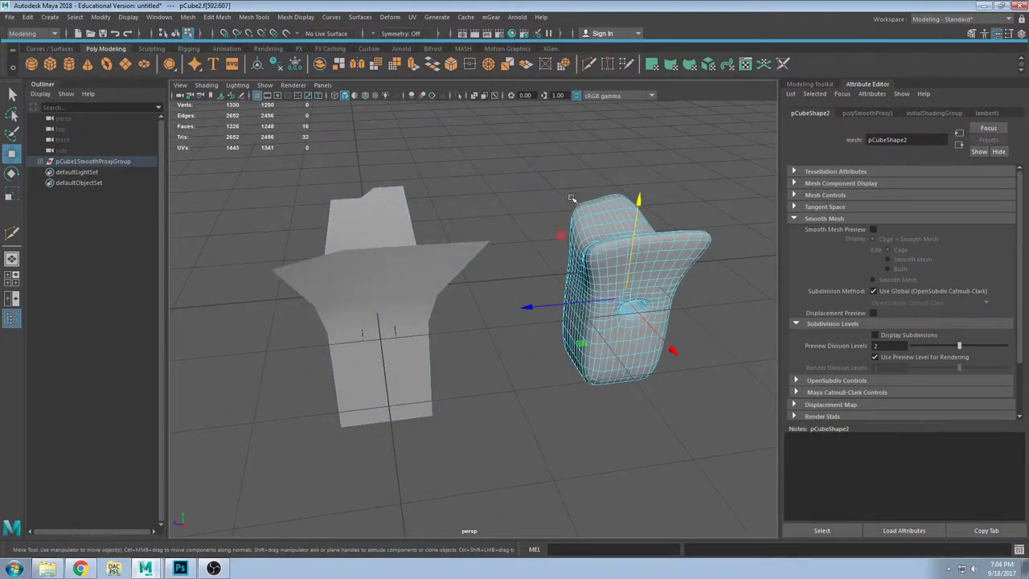
pyautogui.click(367, 299)
pyautogui.click(640, 272)
pyautogui.keyDown('alt'); pyautogui.moveTo(639, 272); pyautogui.dragTo(595, 245); pyautogui.keyUp('alt')
pyautogui.keyDown('alt'); pyautogui.moveTo(420, 455); pyautogui.dragTo(384, 379); pyautogui.keyUp('alt')
pyautogui.click(374, 420)
pyautogui.hotkey('ctrl', 'e')
pyautogui.keyDown('alt'); pyautogui.moveTo(619, 298); pyautogui.dragTo(618, 397); pyautogui.keyUp('alt')
pyautogui.keyDown('alt'); pyautogui.moveTo(569, 324); pyautogui.dragTo(577, 357); pyautogui.keyUp('alt')
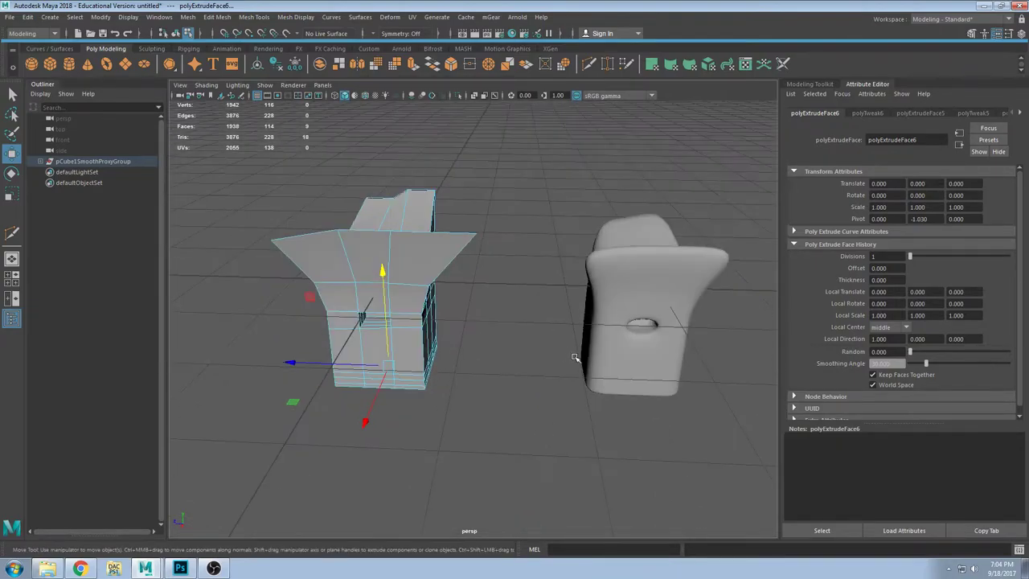
# Step: Select the smoothed copy as a whole object and delete it
pyautogui.click(682, 324)
pyautogui.click(689, 327)
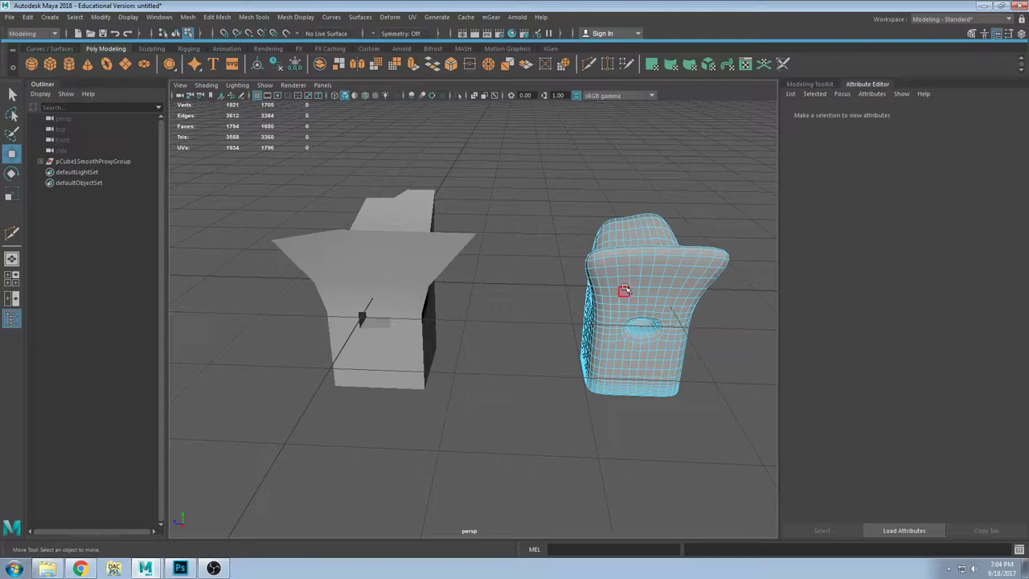
pyautogui.click(696, 245)
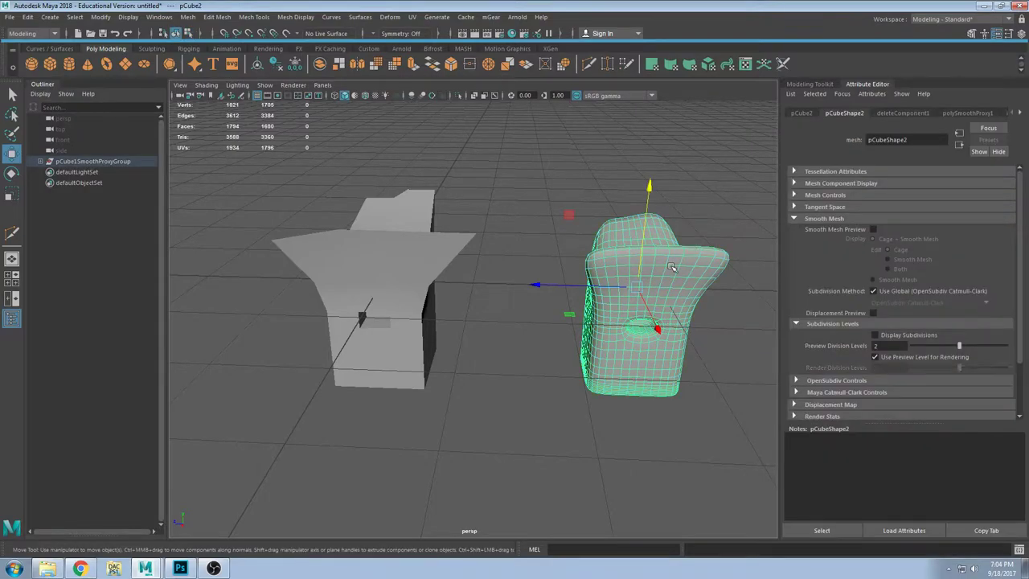
pyautogui.press('Delete')
# Step: Turn on smooth mesh preview for the remaining low-poly mesh and display it shaded
pyautogui.click(415, 273)
pyautogui.press('3')
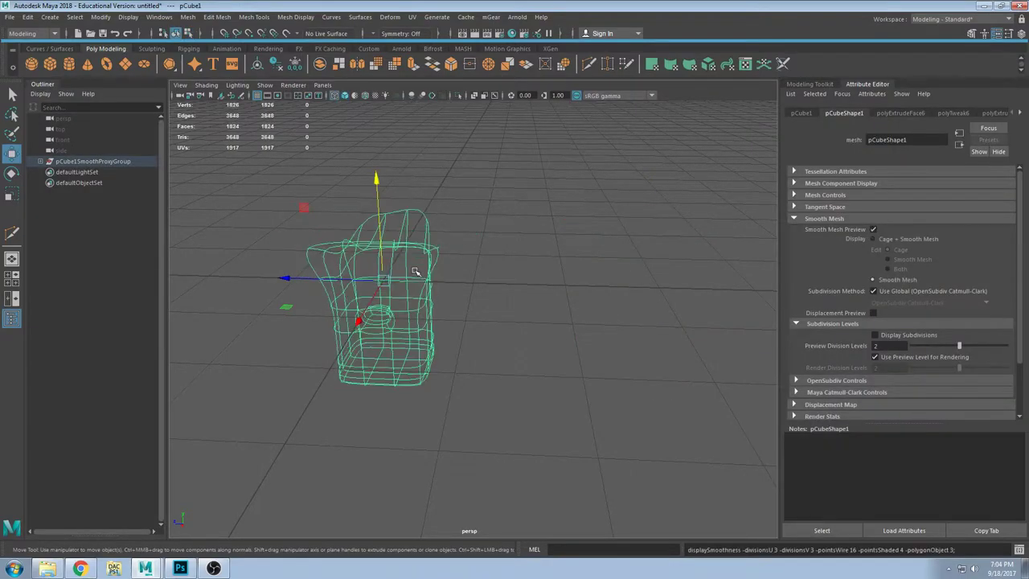
pyautogui.press('5')
pyautogui.click(487, 277)
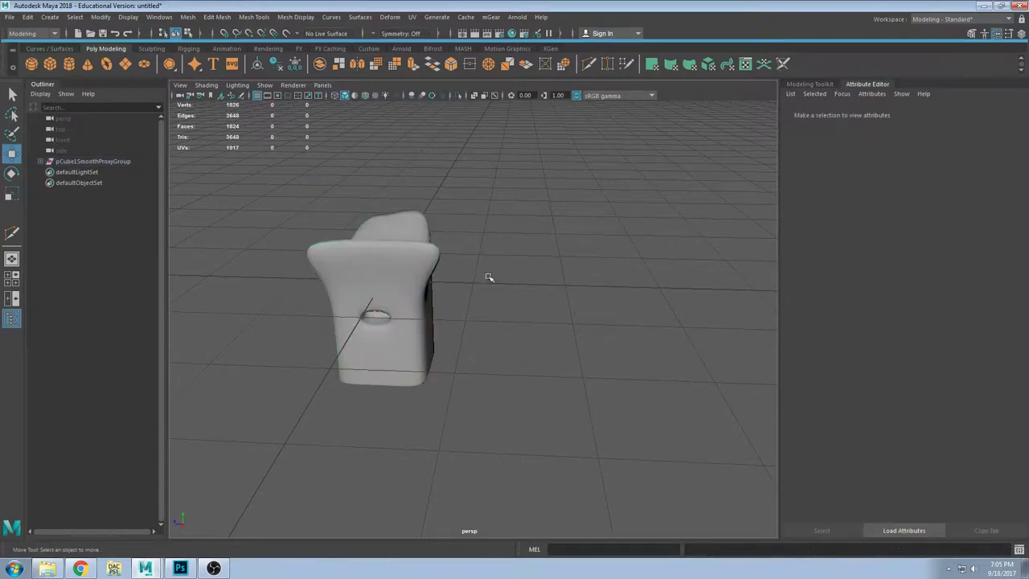
# Step: Select the smooth-previewed mesh and raise it along the Y axis so its base rests on the grid
pyautogui.keyDown('alt'); pyautogui.moveTo(490, 279); pyautogui.dragTo(512, 338); pyautogui.keyUp('alt')
pyautogui.click(471, 362)
pyautogui.moveTo(505, 375)
pyautogui.keyDown('alt'); pyautogui.mouseDown()
pyautogui.moveTo(521, 390)
pyautogui.moveTo(654, 361)
pyautogui.moveTo(589, 418)
pyautogui.moveTo(449, 374)
pyautogui.mouseUp(); pyautogui.keyUp('alt')
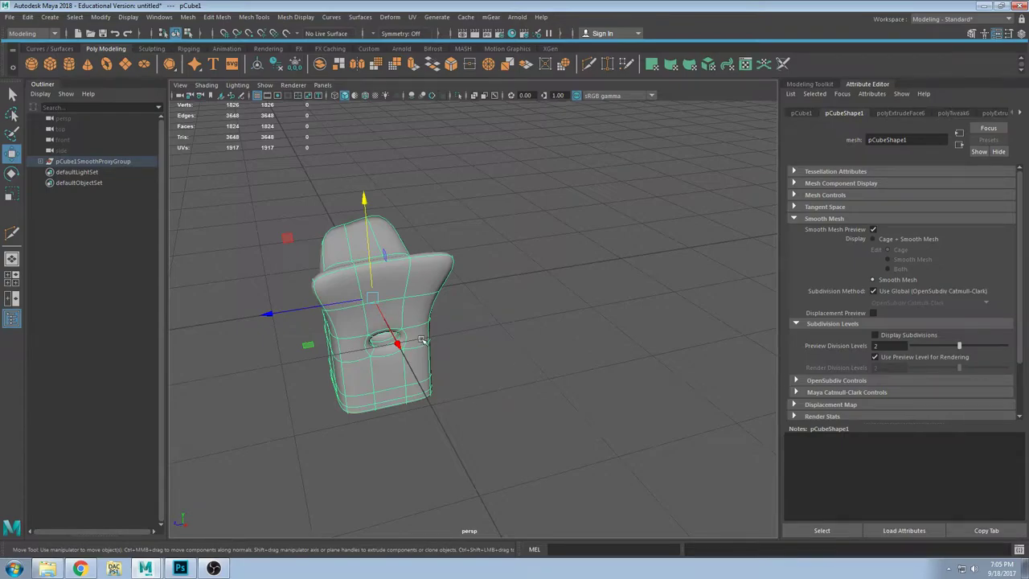
pyautogui.keyDown('alt'); pyautogui.moveTo(423, 341); pyautogui.dragTo(349, 314); pyautogui.keyUp('alt')
pyautogui.keyDown('alt'); pyautogui.moveTo(404, 287); pyautogui.dragTo(533, 389, button='middle'); pyautogui.keyUp('alt')
pyautogui.keyDown('alt'); pyautogui.moveTo(532, 390); pyautogui.dragTo(505, 303); pyautogui.keyUp('alt')
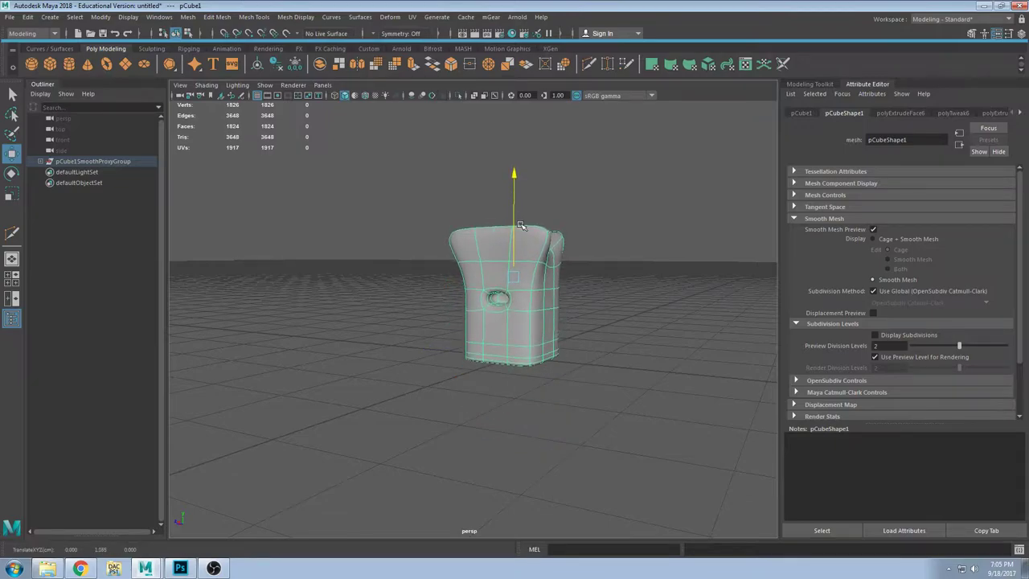
pyautogui.keyDown('alt'); pyautogui.moveTo(563, 315); pyautogui.dragTo(591, 344); pyautogui.keyUp('alt')
pyautogui.scroll(2, 585, 344)
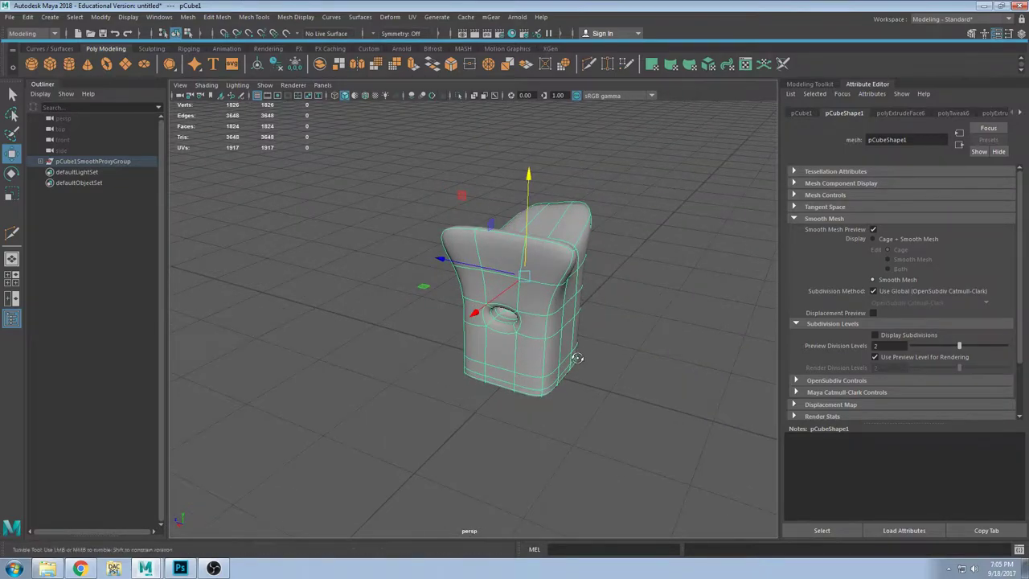
pyautogui.keyDown('alt'); pyautogui.moveTo(573, 357); pyautogui.dragTo(457, 363, button='middle'); pyautogui.keyUp('alt')
# Step: Delete the mesh and undo the deletion
pyautogui.press('Delete')
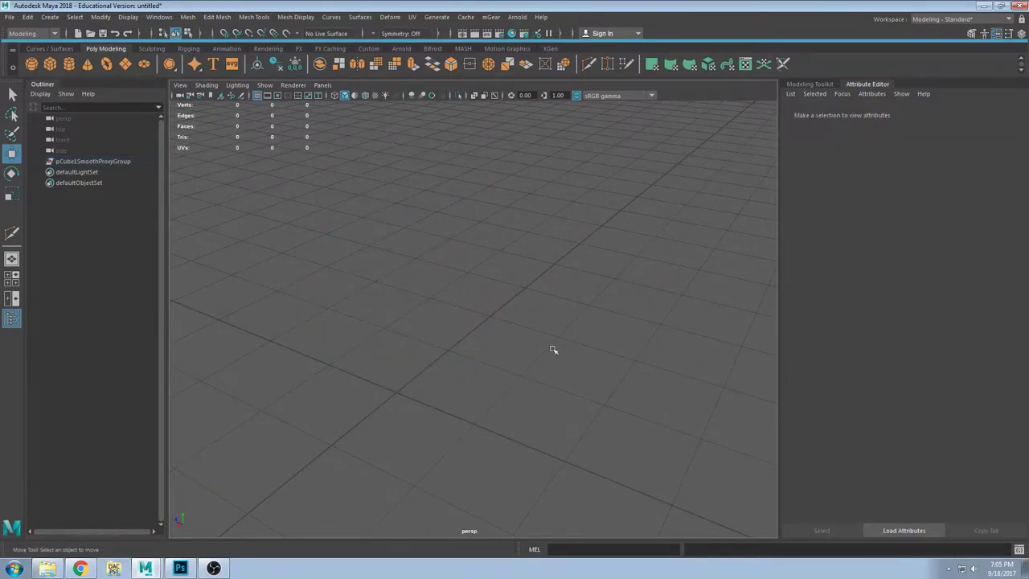
pyautogui.hotkey('ctrl', 'z')
# Step: Detach the Deform command list as a floating window and place it beside the mesh
pyautogui.keyDown('alt'); pyautogui.moveTo(481, 324); pyautogui.dragTo(591, 320, button='middle'); pyautogui.keyUp('alt')
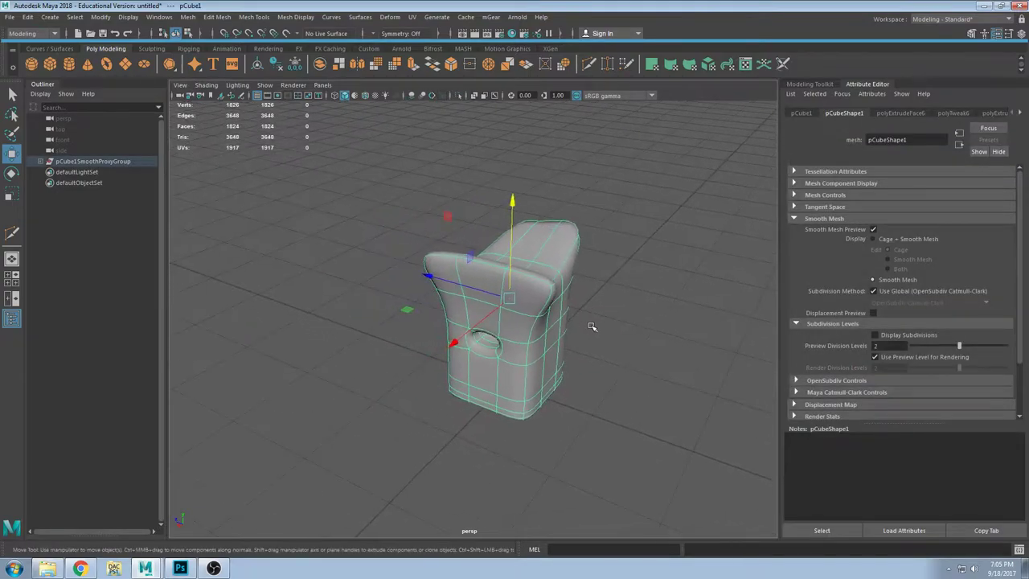
pyautogui.keyDown('alt'); pyautogui.moveTo(590, 327); pyautogui.dragTo(504, 330); pyautogui.keyUp('alt')
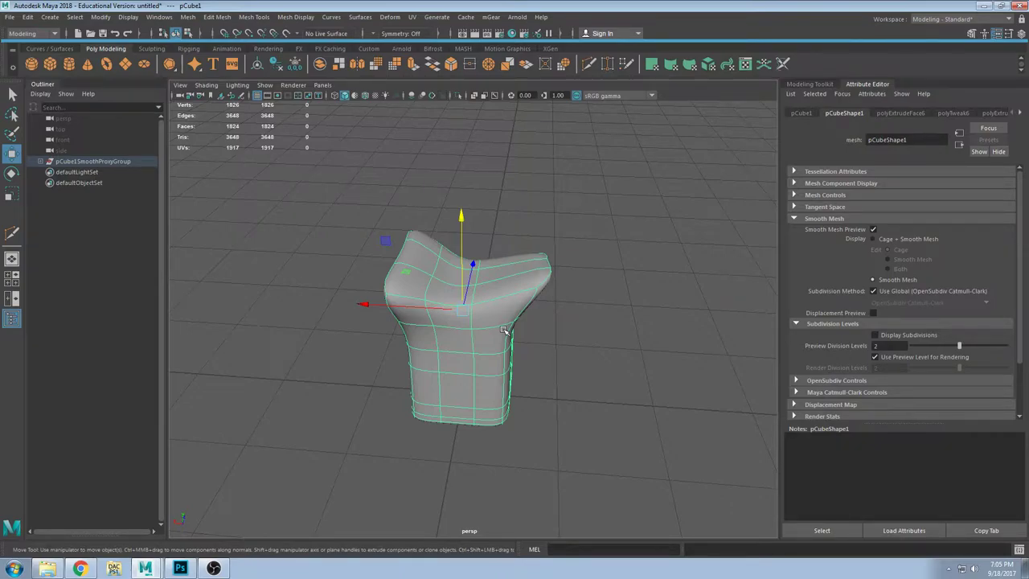
pyautogui.click(30, 36)
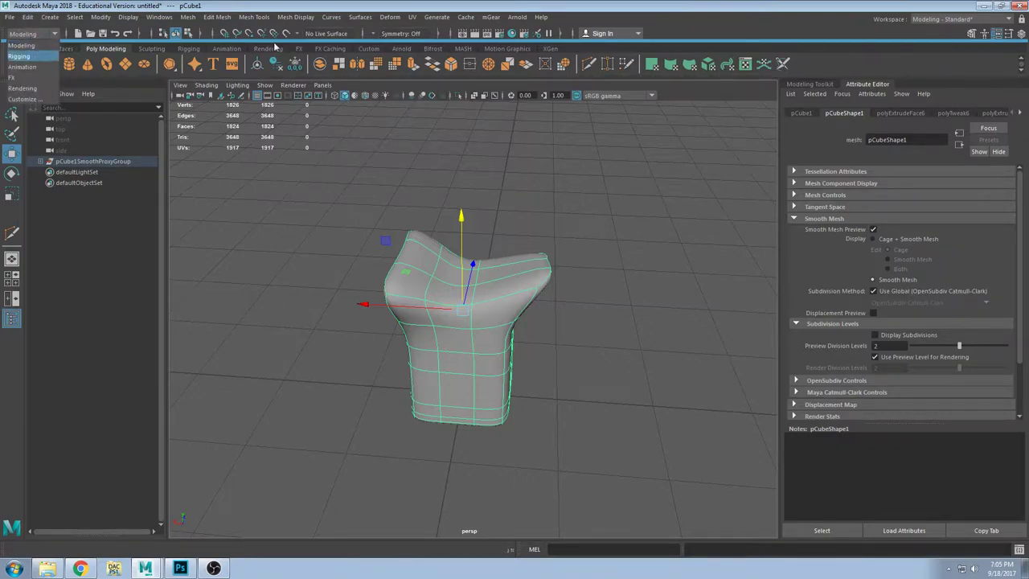
pyautogui.click(389, 20)
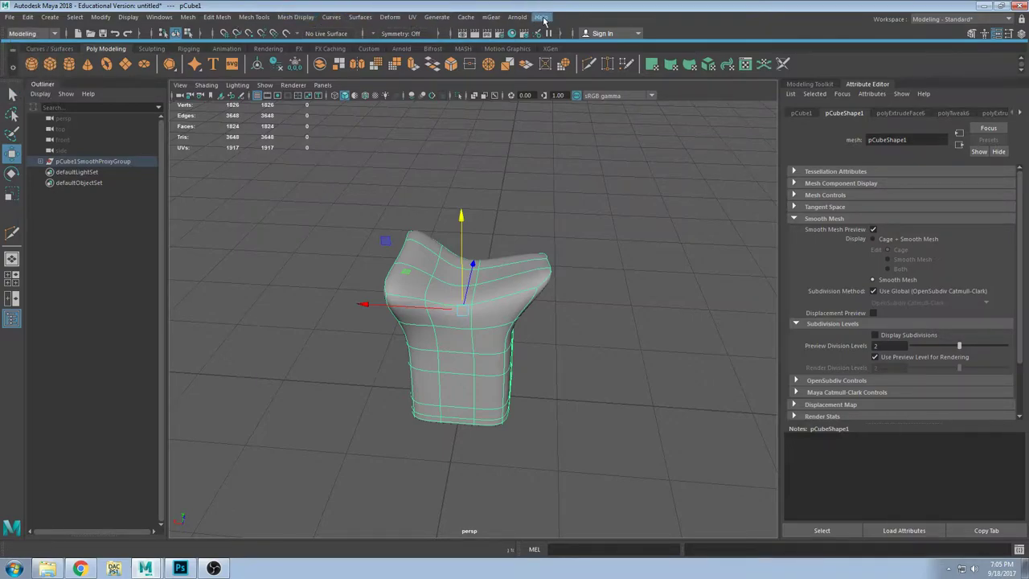
pyautogui.click(389, 17)
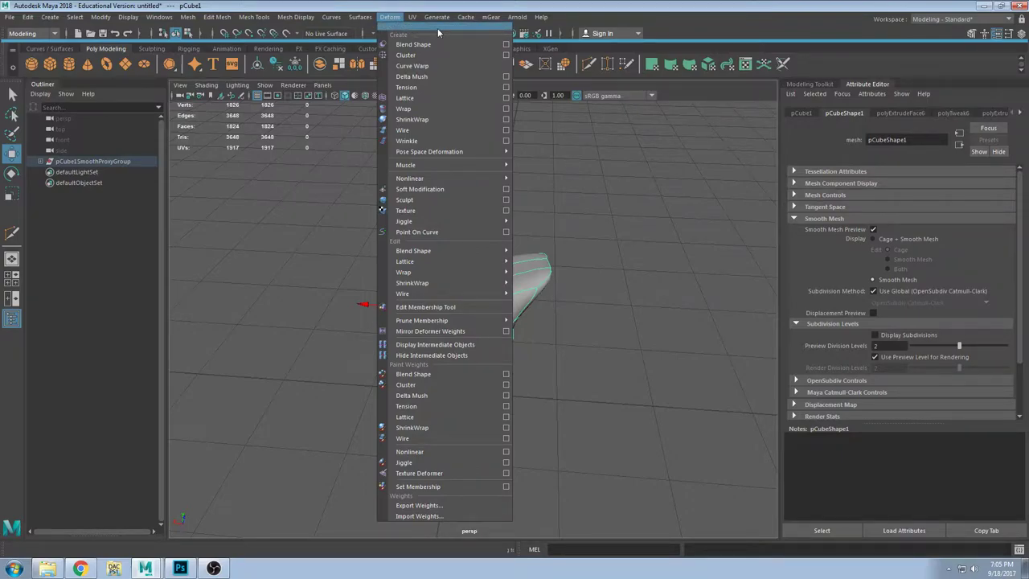
pyautogui.click(440, 28)
pyautogui.moveTo(455, 19); pyautogui.dragTo(170, 32)
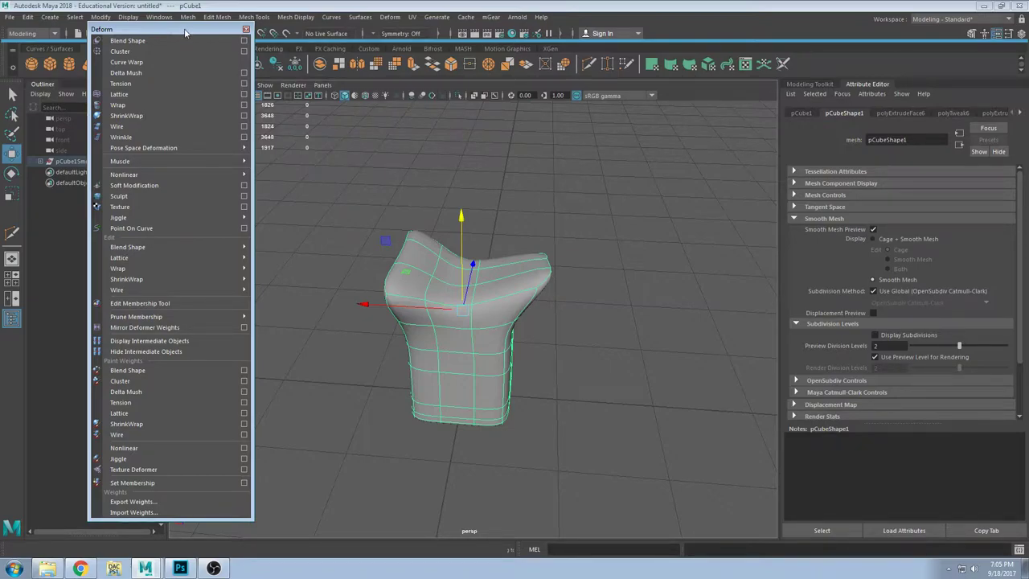
pyautogui.keyDown('alt'); pyautogui.moveTo(549, 321); pyautogui.dragTo(499, 319); pyautogui.keyUp('alt')
pyautogui.scroll(3, 498, 319)
pyautogui.keyDown('alt'); pyautogui.moveTo(483, 318); pyautogui.dragTo(582, 314, button='middle'); pyautogui.keyUp('alt')
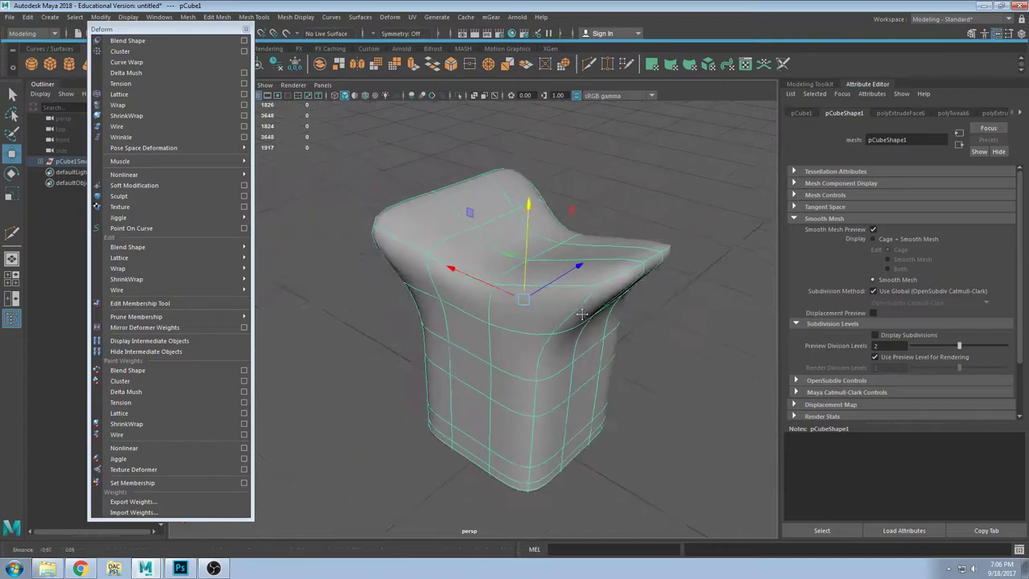
pyautogui.keyDown('alt'); pyautogui.moveTo(582, 313); pyautogui.dragTo(555, 340); pyautogui.keyUp('alt')
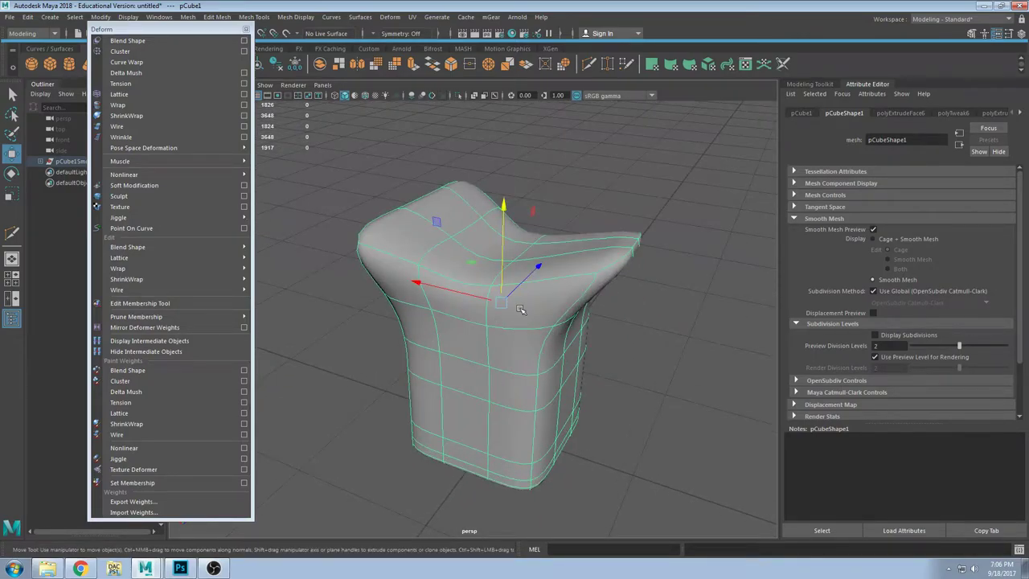
pyautogui.keyDown('alt'); pyautogui.moveTo(551, 340); pyautogui.dragTo(501, 328, button='right'); pyautogui.keyUp('alt')
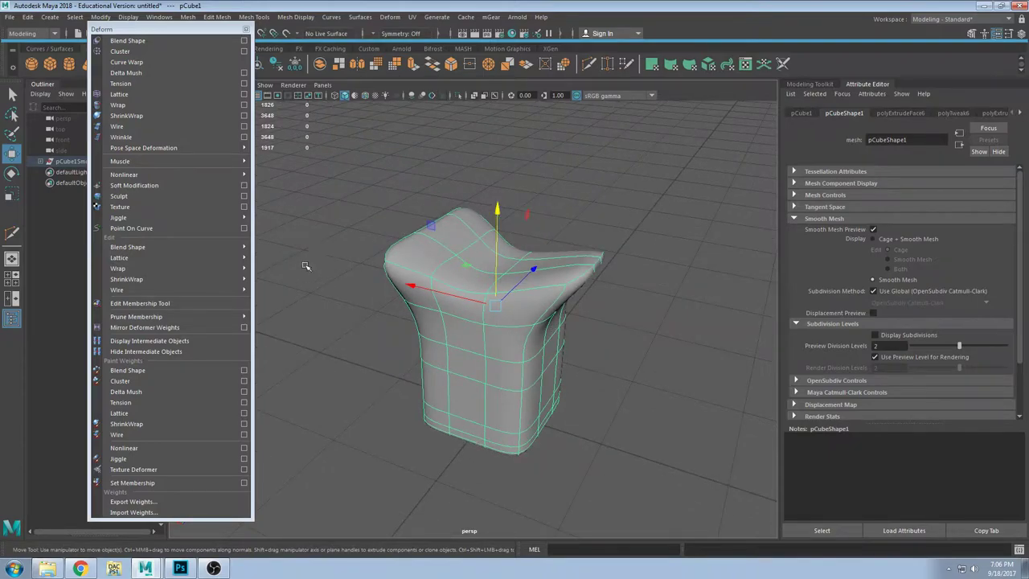
pyautogui.moveTo(169, 29); pyautogui.dragTo(227, 45)
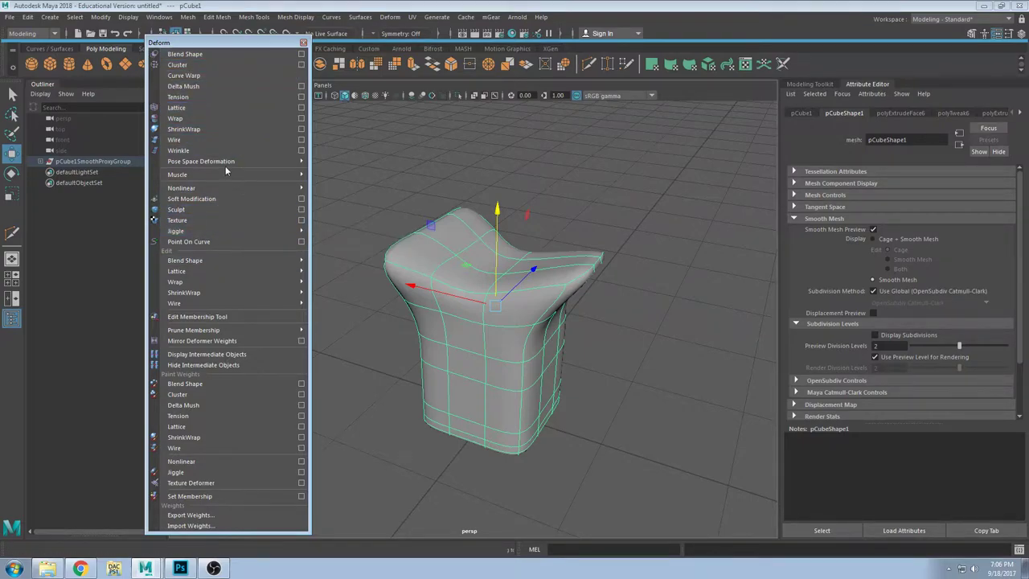
# Step: Detach the Nonlinear deformer list as its own floating window and close the detached Deform list
pyautogui.moveTo(225, 179)
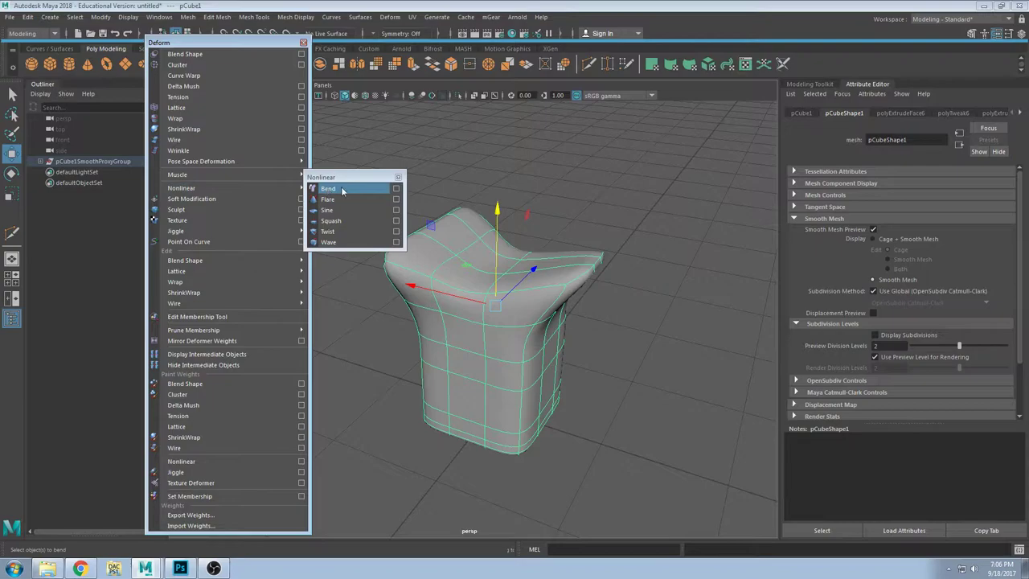
pyautogui.click(324, 192)
pyautogui.moveTo(345, 171); pyautogui.dragTo(695, 120)
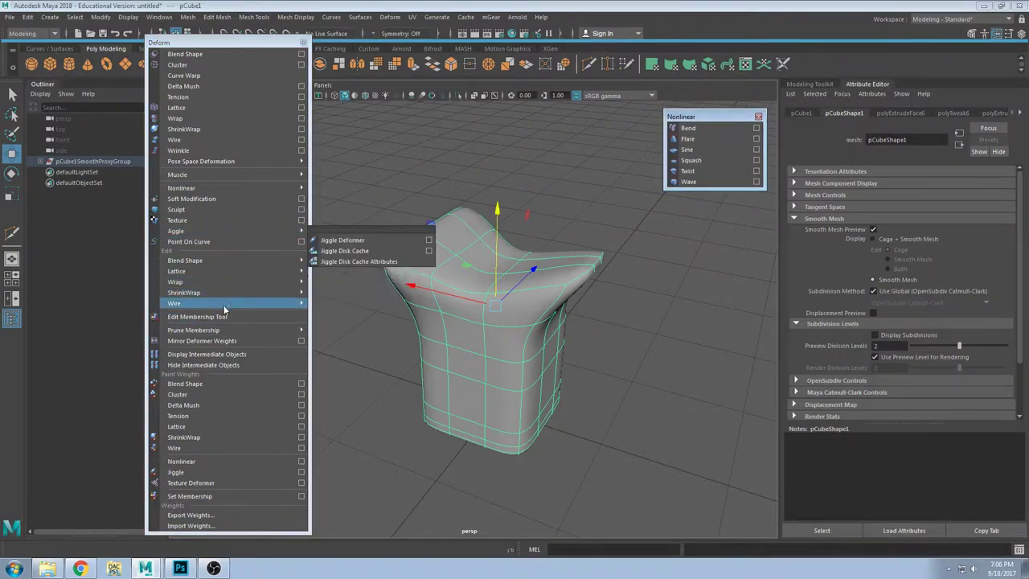
pyautogui.click(302, 44)
pyautogui.moveTo(515, 277)
pyautogui.keyDown('alt'); pyautogui.mouseDown()
pyautogui.moveTo(522, 303)
pyautogui.moveTo(671, 333)
pyautogui.moveTo(589, 307)
pyautogui.moveTo(472, 298)
pyautogui.moveTo(510, 271)
pyautogui.moveTo(537, 281)
pyautogui.moveTo(508, 283)
pyautogui.mouseUp(); pyautogui.keyUp('alt')
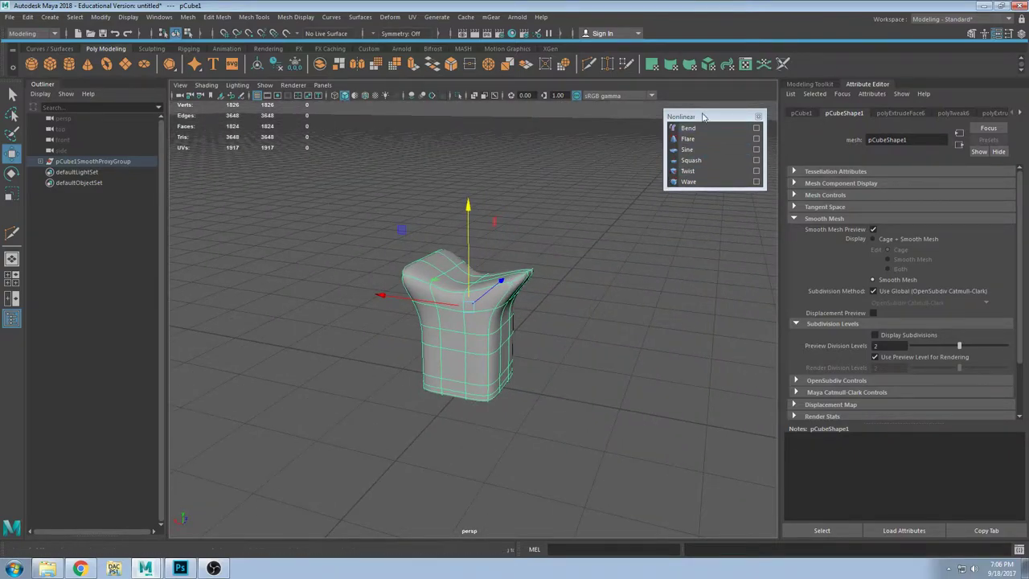
pyautogui.moveTo(702, 117); pyautogui.dragTo(233, 142)
# Step: Open the creation options of the Bend deformer and place the dialog clear of the mesh
pyautogui.scroll(4, 349, 285)
pyautogui.keyDown('alt'); pyautogui.moveTo(349, 285); pyautogui.dragTo(381, 296); pyautogui.keyUp('alt')
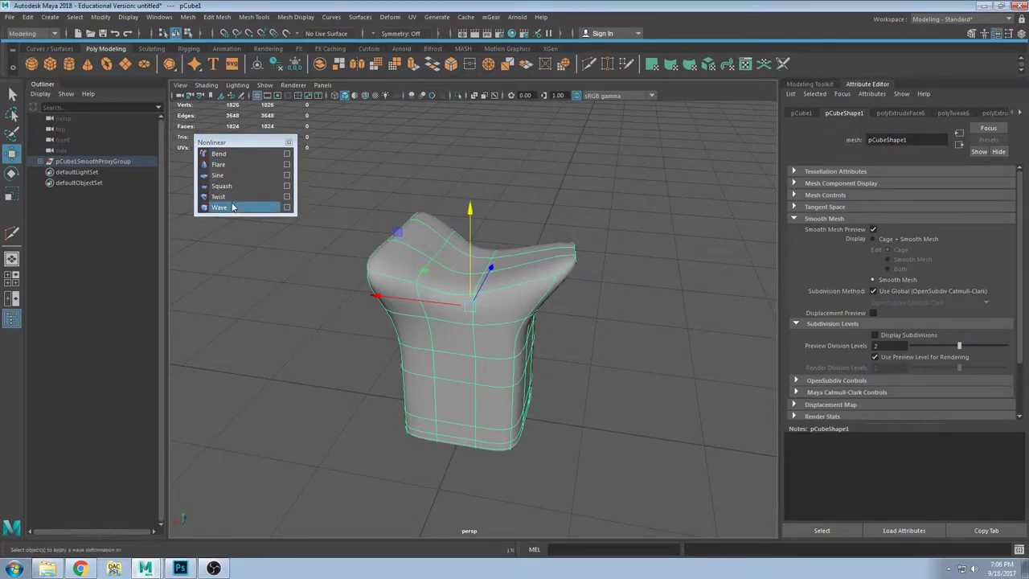
pyautogui.scroll(-3, 533, 275)
pyautogui.keyDown('alt'); pyautogui.moveTo(534, 276); pyautogui.dragTo(476, 268); pyautogui.keyUp('alt')
pyautogui.keyDown('alt'); pyautogui.moveTo(473, 246); pyautogui.dragTo(530, 253, button='middle'); pyautogui.keyUp('alt')
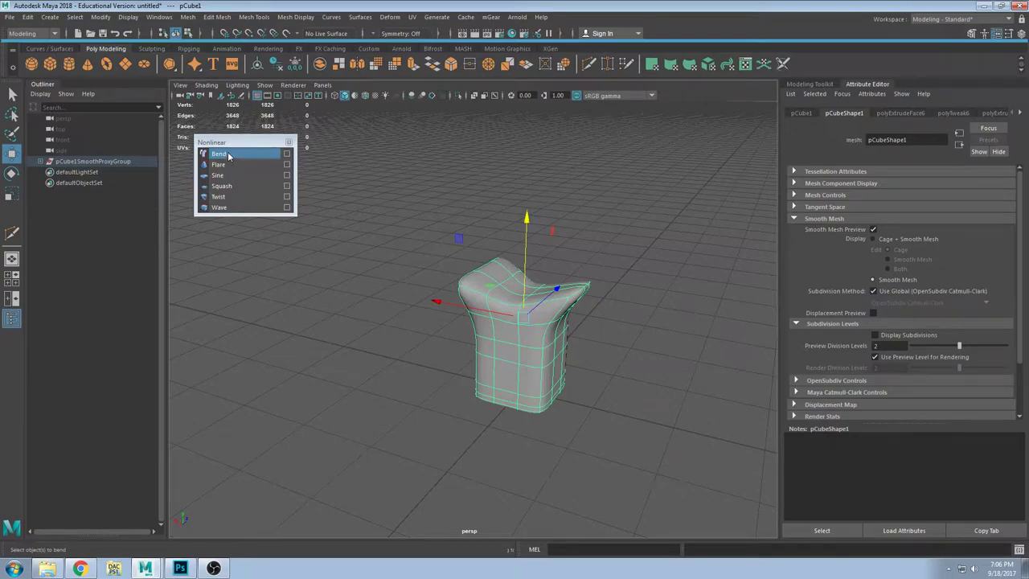
pyautogui.click(287, 155)
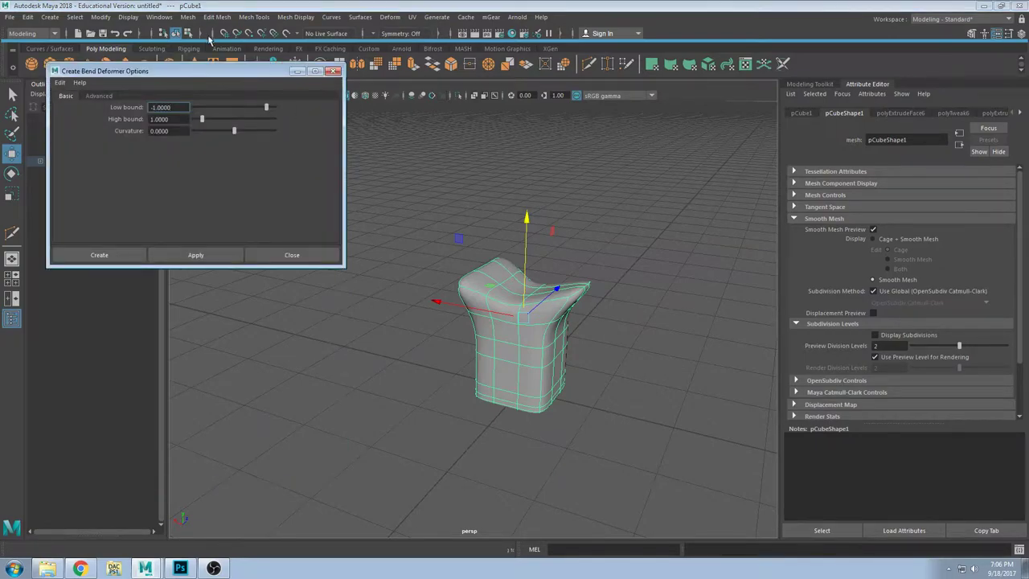
pyautogui.moveTo(217, 71); pyautogui.dragTo(286, 208)
# Step: Turn off smooth mesh preview for the mesh and delete it
pyautogui.click(567, 334)
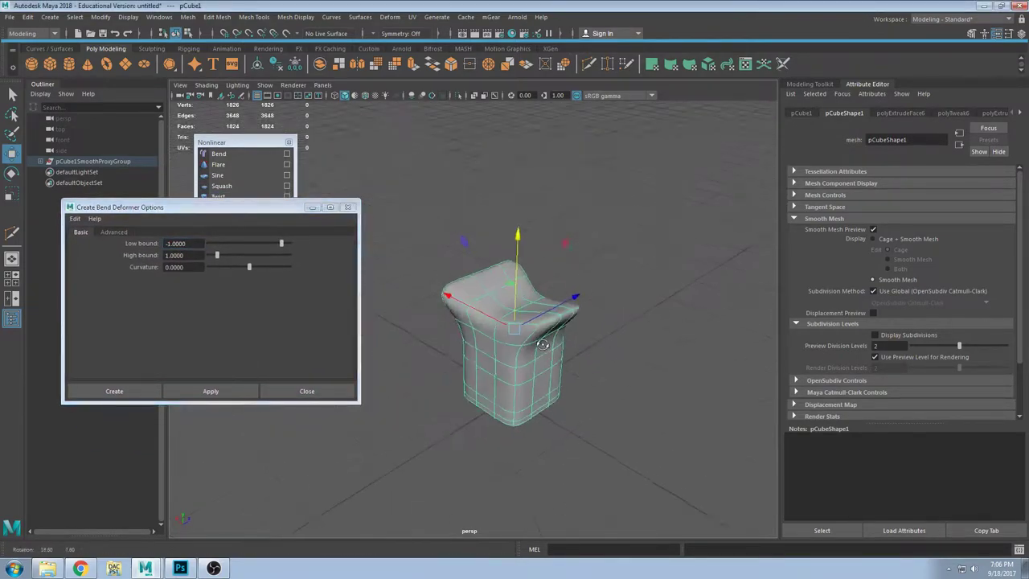
pyautogui.press('1')
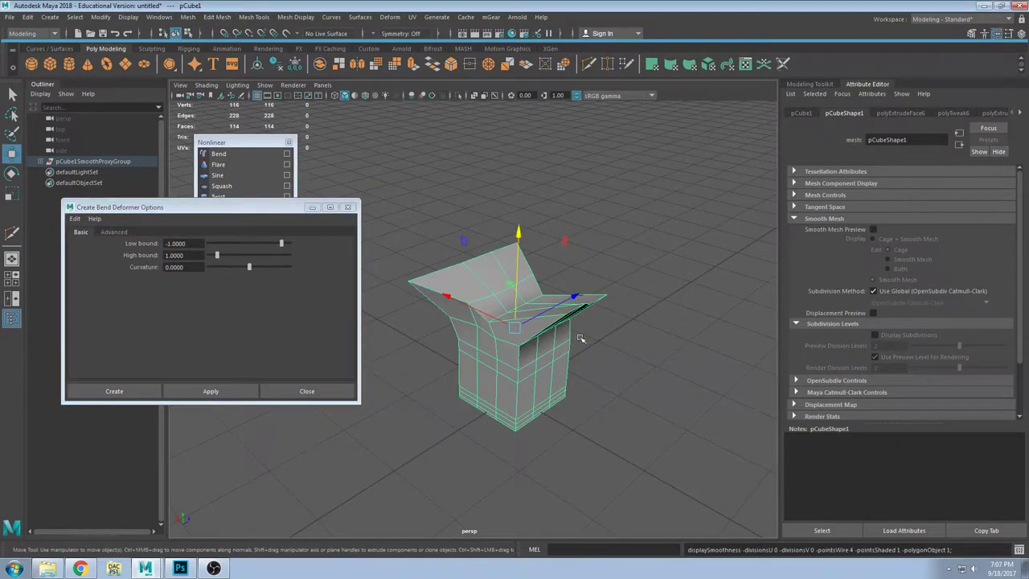
pyautogui.keyDown('shift'); pyautogui.click(544, 361); pyautogui.keyUp('shift')
pyautogui.click(545, 361)
pyautogui.press('Delete')
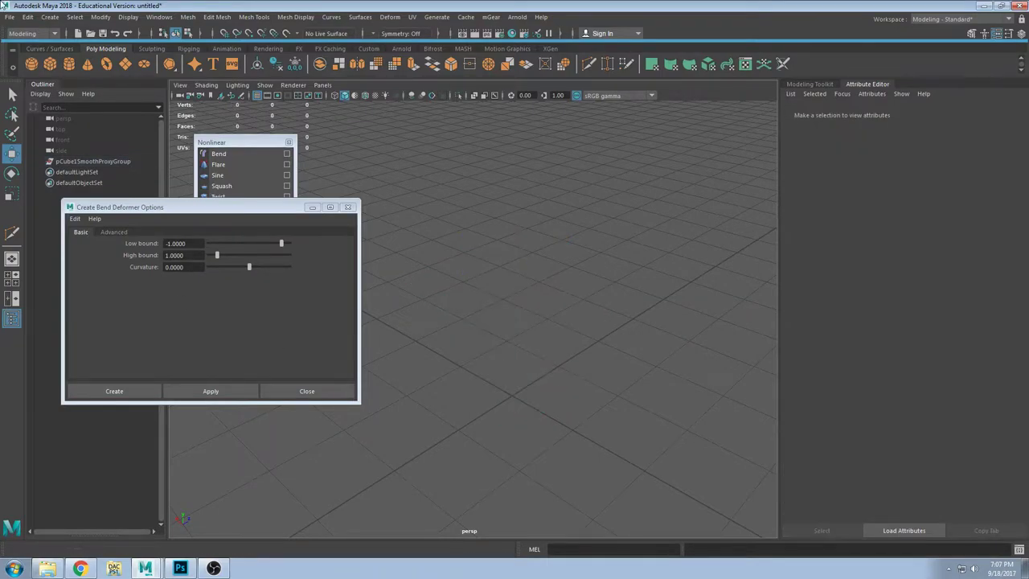
# Step: Create a polygon cube and set its width, height and depth subdivisions to 10 each
pyautogui.click(50, 64)
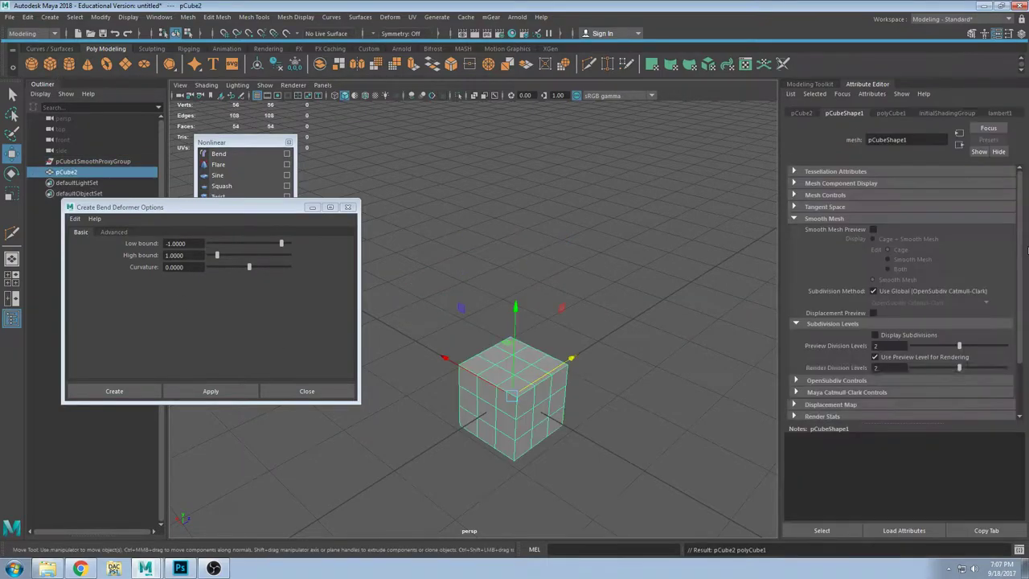
pyautogui.click(887, 114)
pyautogui.click(881, 220)
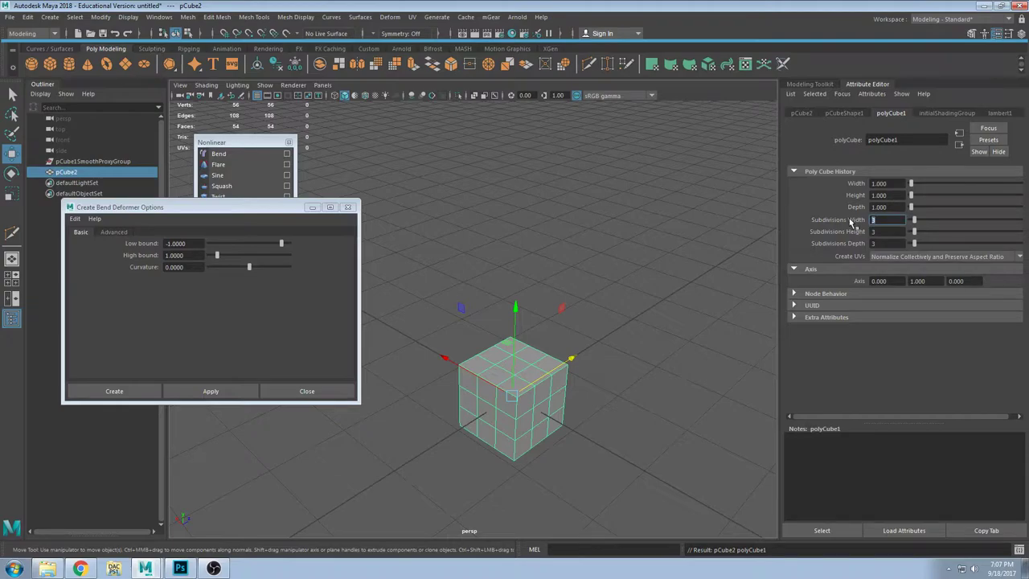
pyautogui.write('10')
pyautogui.press('Tab')
pyautogui.write('10')
pyautogui.press('Tab')
pyautogui.write('10')
pyautogui.press('Return')
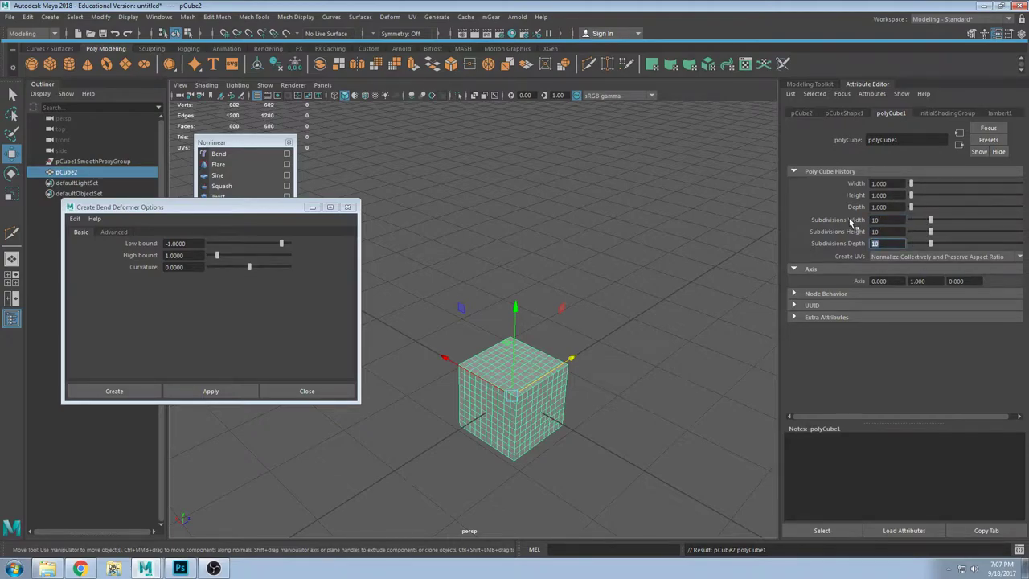
# Step: Raise the subdivided cube along the Y axis so its base rests on the grid
pyautogui.click(663, 353)
pyautogui.click(523, 357)
pyautogui.keyDown('alt'); pyautogui.moveTo(523, 356); pyautogui.dragTo(579, 260, button='middle'); pyautogui.keyUp('alt')
pyautogui.scroll(3, 579, 260)
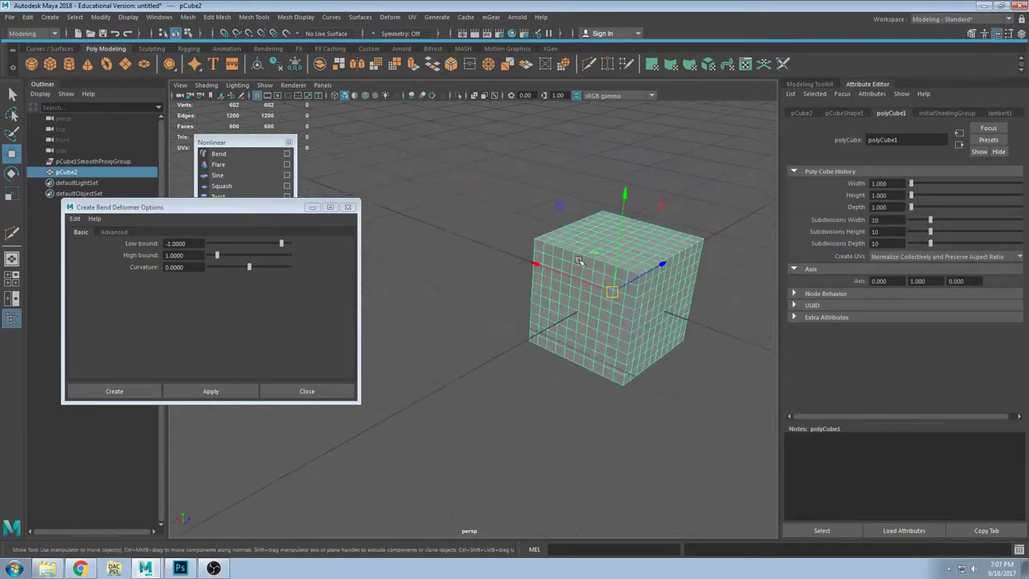
pyautogui.moveTo(579, 261)
pyautogui.keyDown('alt'); pyautogui.mouseDown()
pyautogui.moveTo(613, 234)
pyautogui.moveTo(560, 311)
pyautogui.moveTo(557, 249)
pyautogui.moveTo(579, 276)
pyautogui.mouseUp(); pyautogui.keyUp('alt')
pyautogui.keyDown('alt'); pyautogui.moveTo(578, 277); pyautogui.dragTo(524, 346, button='middle'); pyautogui.keyUp('alt')
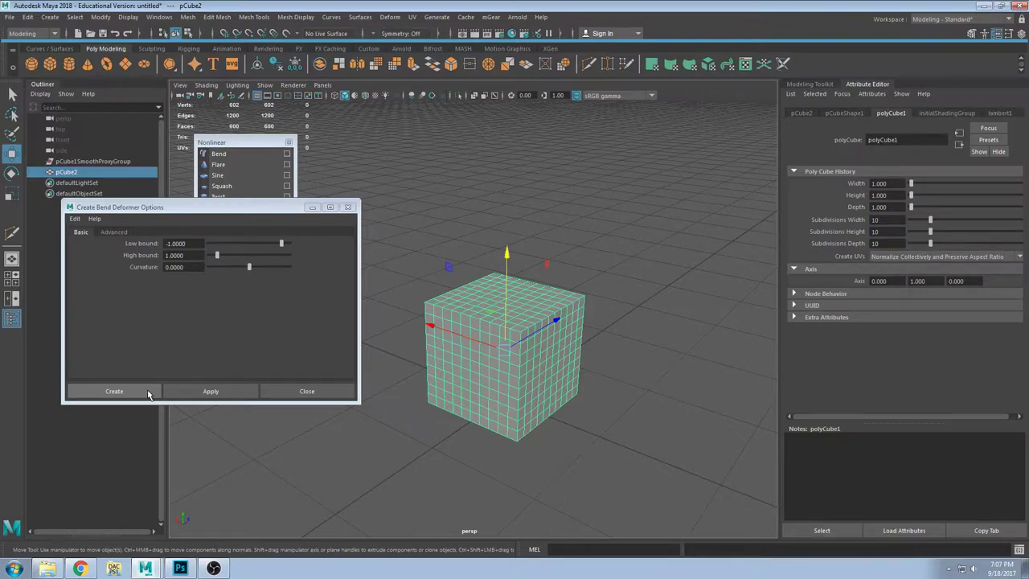
# Step: Create a bend deformer on the cube with low bound -1, high bound 1 and curvature 0
pyautogui.keyDown('alt'); pyautogui.moveTo(597, 291); pyautogui.dragTo(611, 320); pyautogui.keyUp('alt')
pyautogui.scroll(3, 528, 328)
pyautogui.keyDown('alt'); pyautogui.moveTo(534, 340); pyautogui.dragTo(526, 301, button='middle'); pyautogui.keyUp('alt')
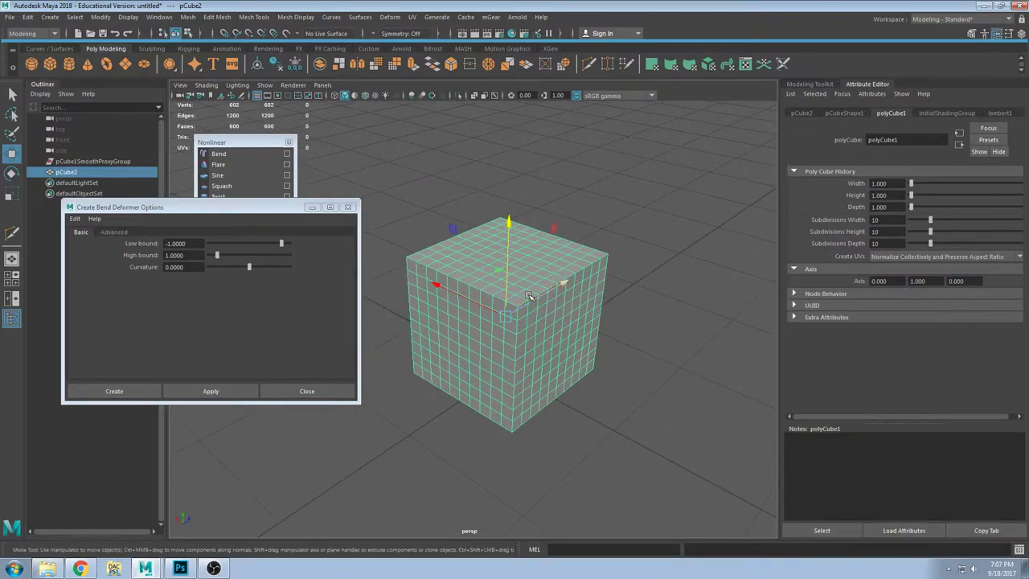
pyautogui.moveTo(531, 299)
pyautogui.keyDown('alt'); pyautogui.mouseDown()
pyautogui.moveTo(526, 278)
pyautogui.moveTo(533, 305)
pyautogui.mouseUp(); pyautogui.keyUp('alt')
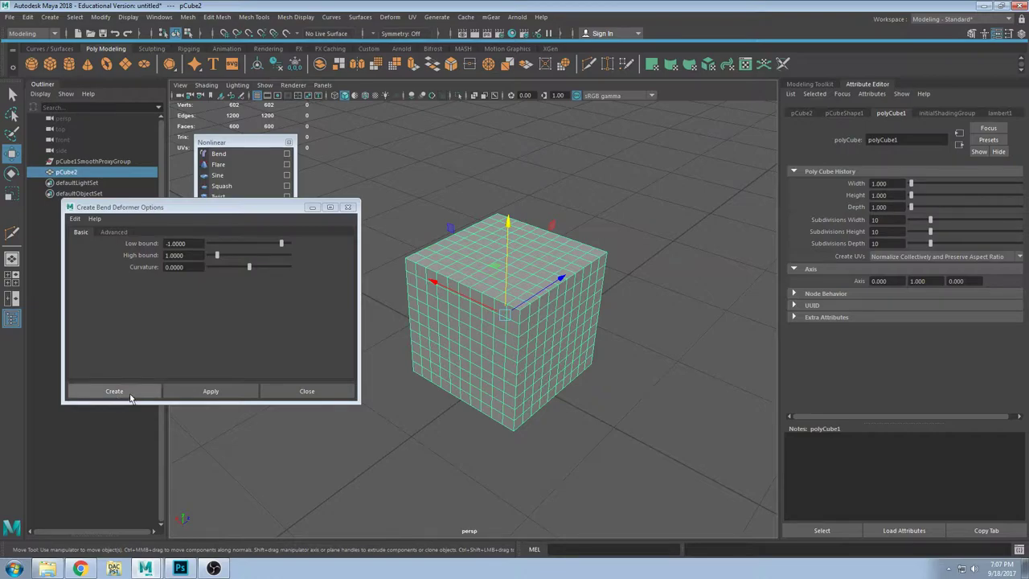
pyautogui.click(132, 392)
pyautogui.keyDown('alt'); pyautogui.moveTo(533, 365); pyautogui.dragTo(570, 301); pyautogui.keyUp('alt')
pyautogui.click(569, 300)
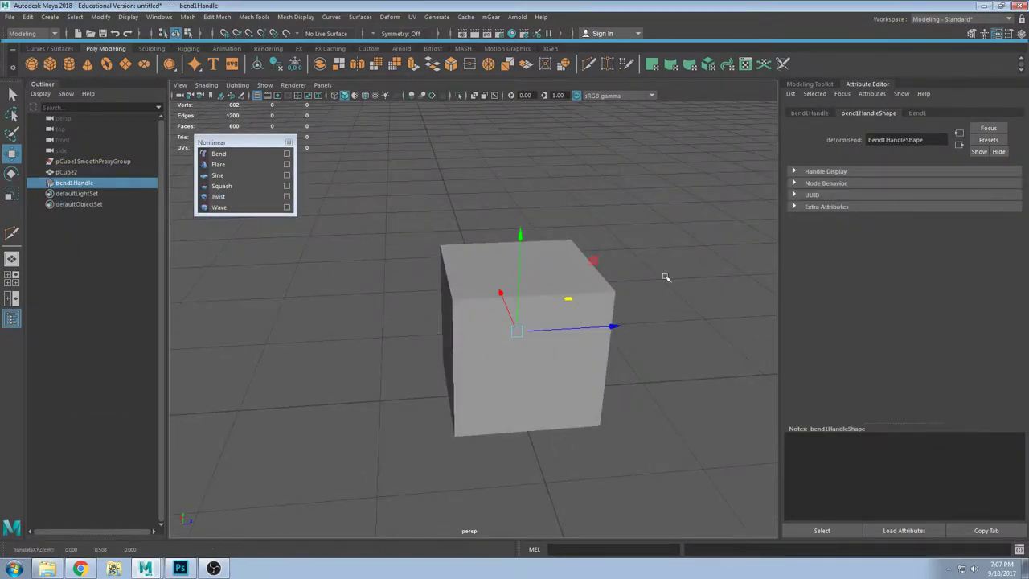
# Step: Try a curvature change in the bend deformer's attributes and undo it
pyautogui.click(917, 113)
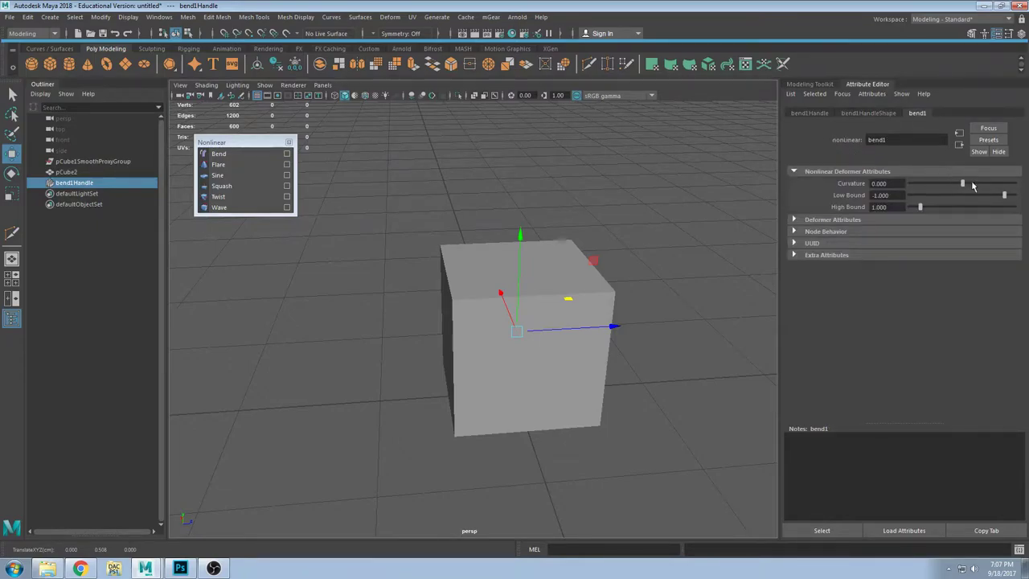
pyautogui.moveTo(963, 184); pyautogui.dragTo(947, 184)
pyautogui.hotkey('ctrl', 'z')
# Step: Move the bend handle out of the cube along the Z axis and select it on its own
pyautogui.keyDown('alt'); pyautogui.moveTo(490, 350); pyautogui.dragTo(507, 338); pyautogui.keyUp('alt')
pyautogui.click(533, 441)
pyautogui.keyDown('alt'); pyautogui.moveTo(533, 441); pyautogui.dragTo(423, 423); pyautogui.keyUp('alt')
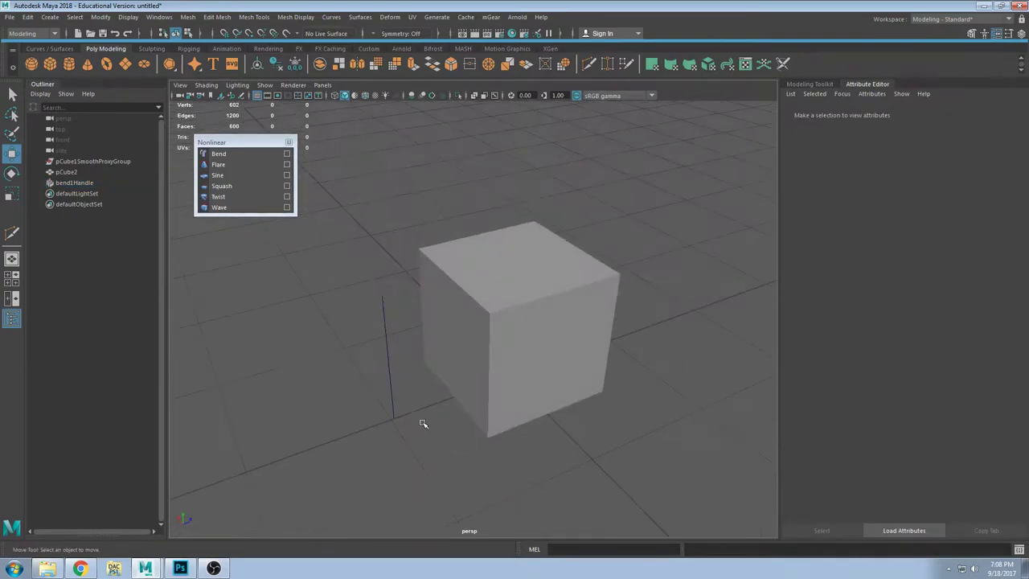
pyautogui.moveTo(370, 386); pyautogui.dragTo(416, 405)
pyautogui.keyDown('alt'); pyautogui.moveTo(416, 404); pyautogui.dragTo(496, 364, button='middle'); pyautogui.keyUp('alt')
pyautogui.scroll(5, 497, 363)
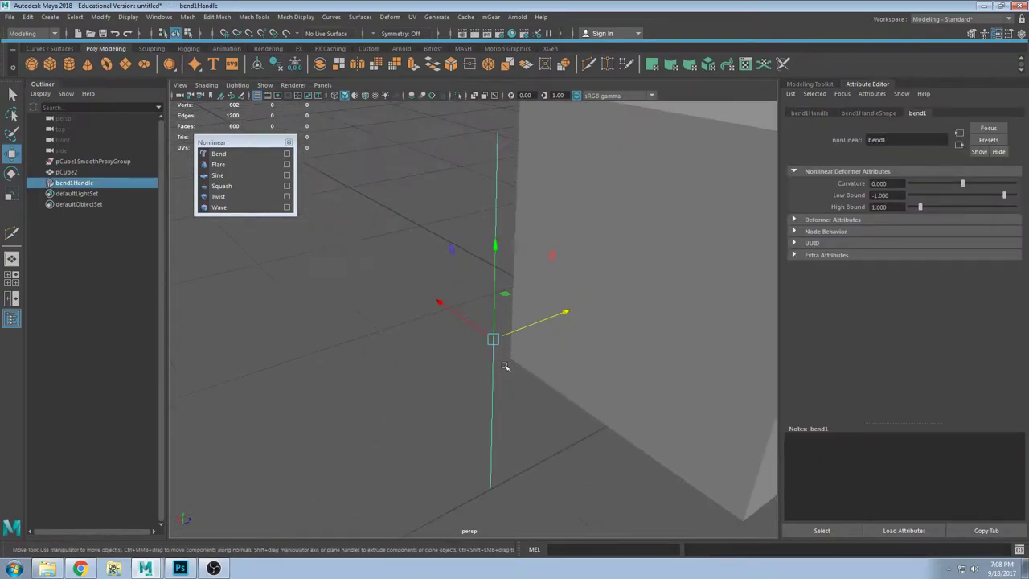
pyautogui.keyDown('alt'); pyautogui.moveTo(476, 369); pyautogui.dragTo(512, 370); pyautogui.keyUp('alt')
pyautogui.click(566, 434)
pyautogui.keyDown('alt'); pyautogui.moveTo(565, 434); pyautogui.dragTo(484, 441); pyautogui.keyUp('alt')
pyautogui.moveTo(467, 421); pyautogui.dragTo(512, 404)
# Step: Try out the bend's curvature, low bound and high bound with the handle beside the cube, undoing the changes
pyautogui.moveTo(963, 184); pyautogui.dragTo(956, 184)
pyautogui.hotkey('ctrl', 'z')
pyautogui.keyDown('alt'); pyautogui.moveTo(756, 199); pyautogui.dragTo(595, 210); pyautogui.keyUp('alt')
pyautogui.keyDown('alt'); pyautogui.moveTo(386, 291); pyautogui.dragTo(395, 271); pyautogui.keyUp('alt')
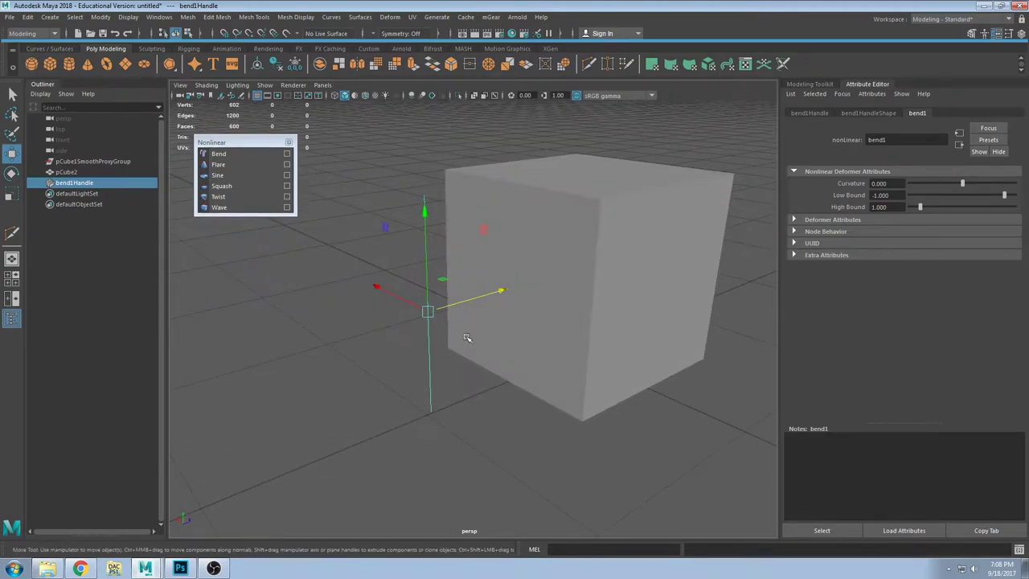
pyautogui.keyDown('alt'); pyautogui.moveTo(467, 340); pyautogui.dragTo(422, 350); pyautogui.keyUp('alt')
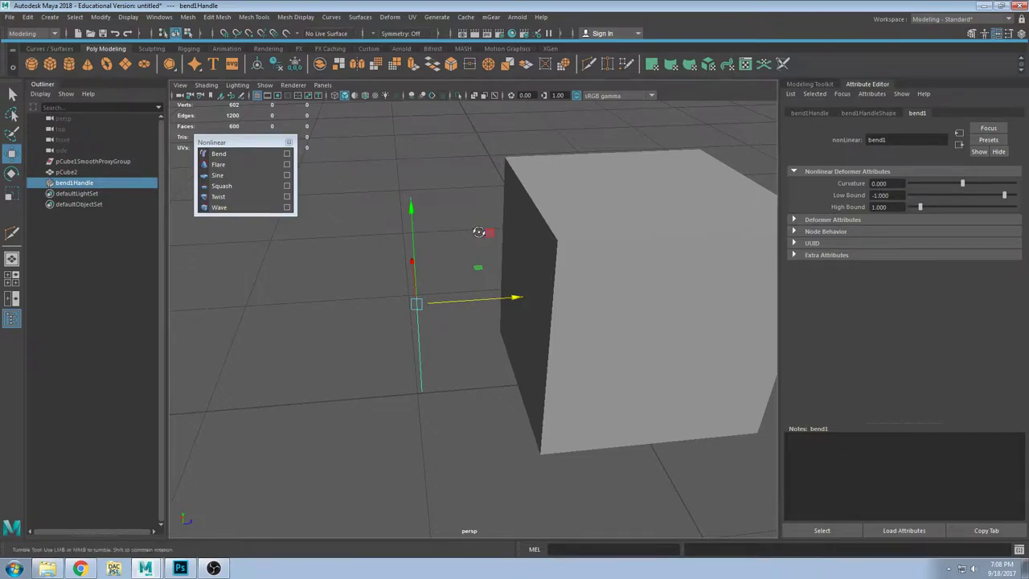
pyautogui.keyDown('alt'); pyautogui.moveTo(480, 231); pyautogui.dragTo(616, 231); pyautogui.keyUp('alt')
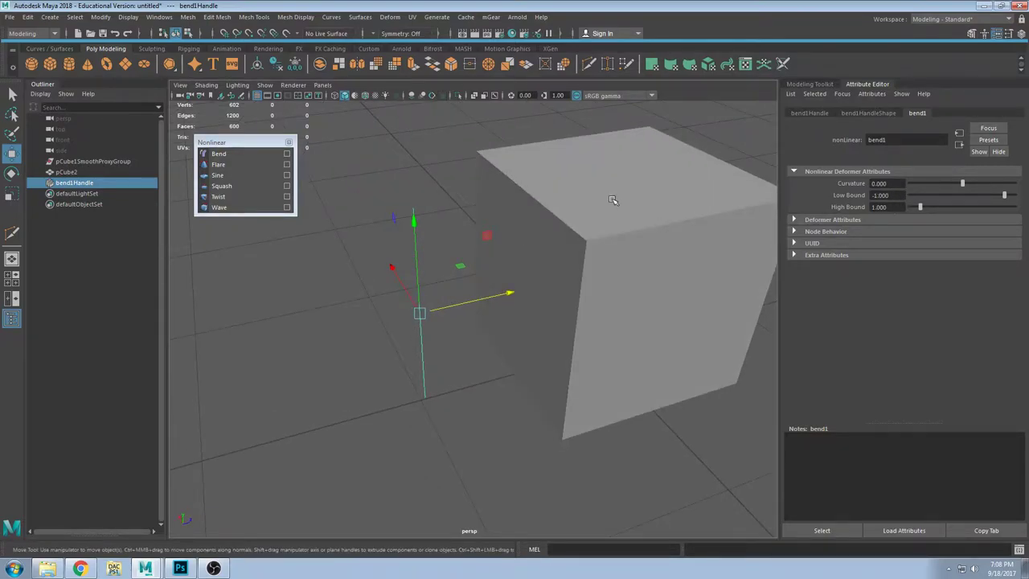
pyautogui.keyDown('alt'); pyautogui.moveTo(532, 275); pyautogui.dragTo(490, 266); pyautogui.keyUp('alt')
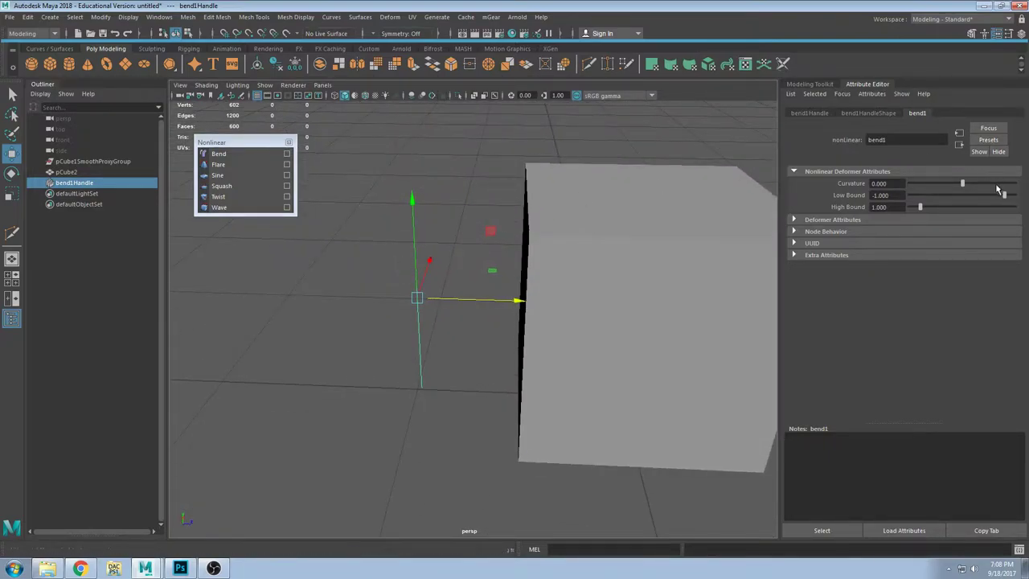
pyautogui.moveTo(1005, 197)
pyautogui.mouseDown()
pyautogui.moveTo(989, 203)
pyautogui.moveTo(1003, 203)
pyautogui.mouseUp()
pyautogui.moveTo(921, 209); pyautogui.dragTo(920, 208)
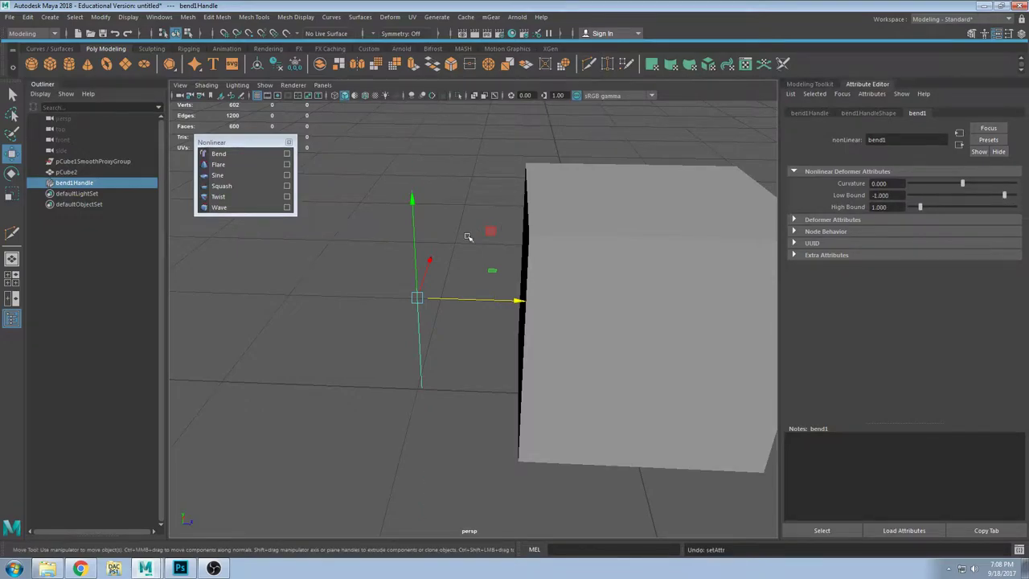
# Step: Set the bend deformer's low bound to 0 and its high bound to about 1.75
pyautogui.keyDown('alt'); pyautogui.moveTo(469, 232); pyautogui.dragTo(467, 295); pyautogui.keyUp('alt')
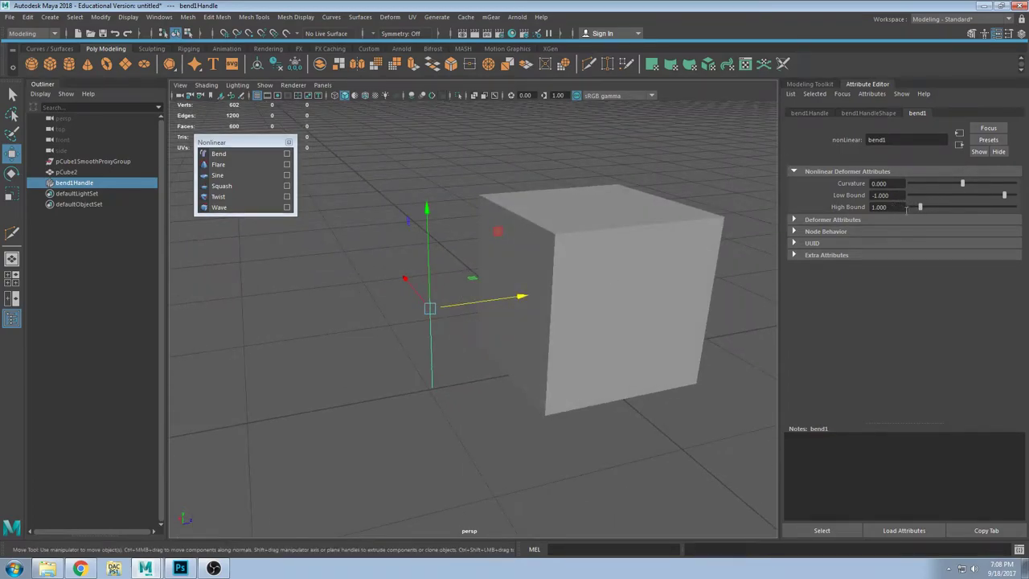
pyautogui.click(871, 190)
pyautogui.write('0')
pyautogui.press('Return')
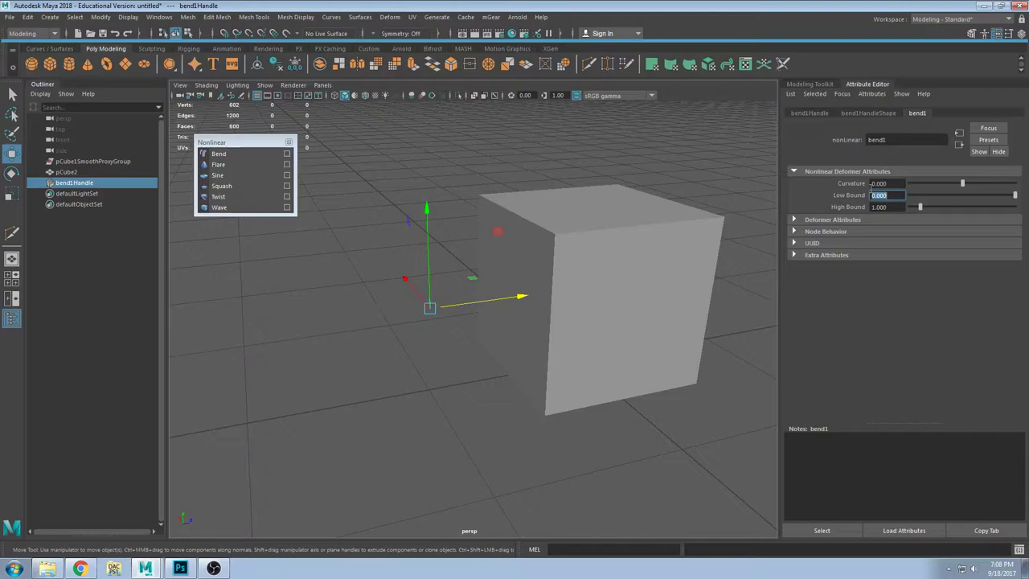
pyautogui.click(438, 413)
pyautogui.moveTo(420, 308)
pyautogui.keyDown('alt'); pyautogui.mouseDown()
pyautogui.moveTo(446, 308)
pyautogui.moveTo(429, 306)
pyautogui.mouseUp(); pyautogui.keyUp('alt')
pyautogui.click(437, 310)
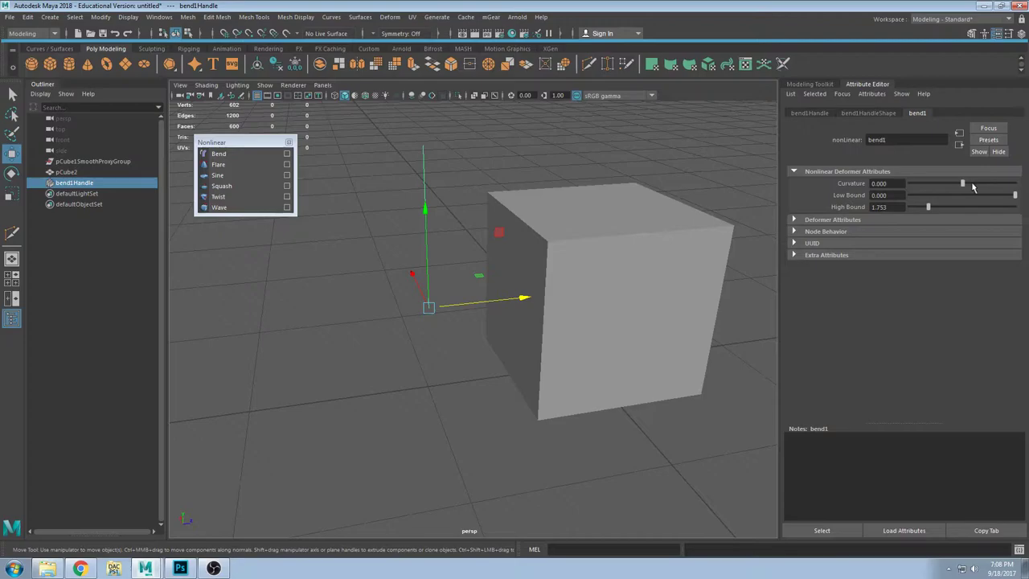
# Step: Set the bend's curvature to about 35.3 and show the wireframe over the shaded cube, leaving the bend handle selected
pyautogui.moveTo(973, 187)
pyautogui.mouseDown()
pyautogui.moveTo(963, 188)
pyautogui.moveTo(973, 190)
pyautogui.mouseUp()
pyautogui.click(619, 205)
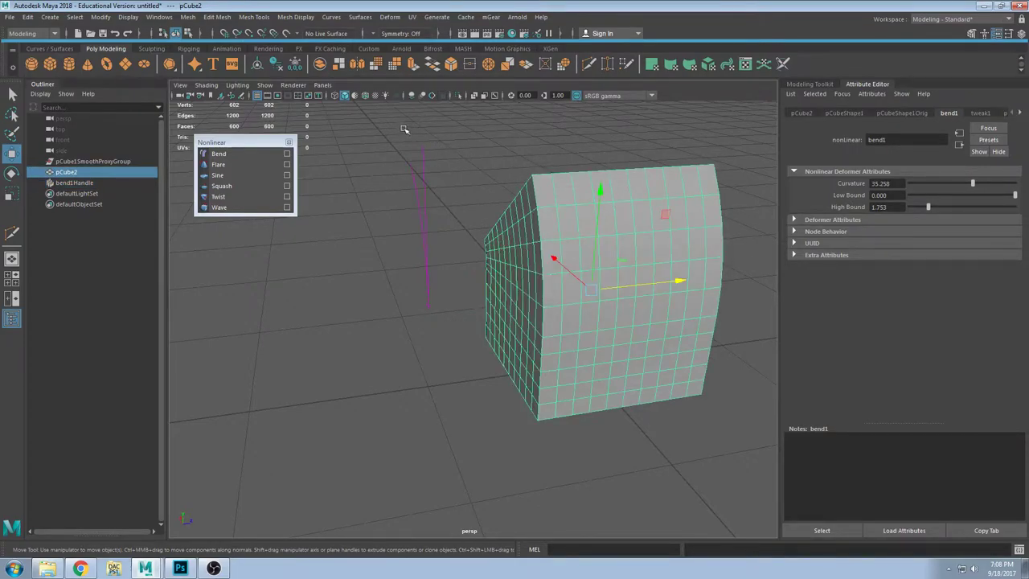
pyautogui.keyDown('alt'); pyautogui.moveTo(526, 235); pyautogui.dragTo(631, 265); pyautogui.keyUp('alt')
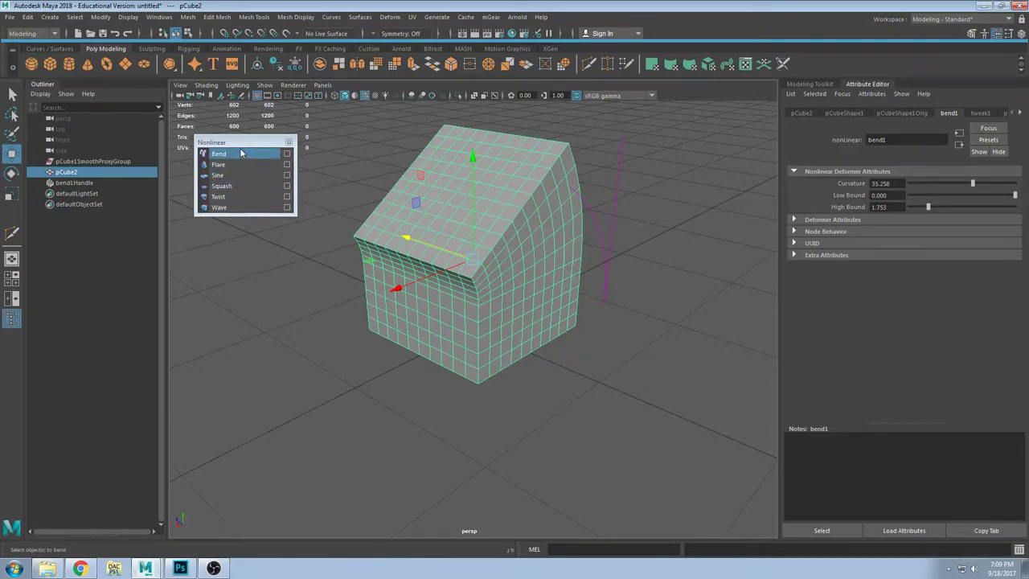
pyautogui.keyDown('alt'); pyautogui.moveTo(509, 282); pyautogui.dragTo(479, 269); pyautogui.keyUp('alt')
pyautogui.click(612, 230)
pyautogui.keyDown('alt'); pyautogui.moveTo(600, 281); pyautogui.dragTo(549, 305); pyautogui.keyUp('alt')
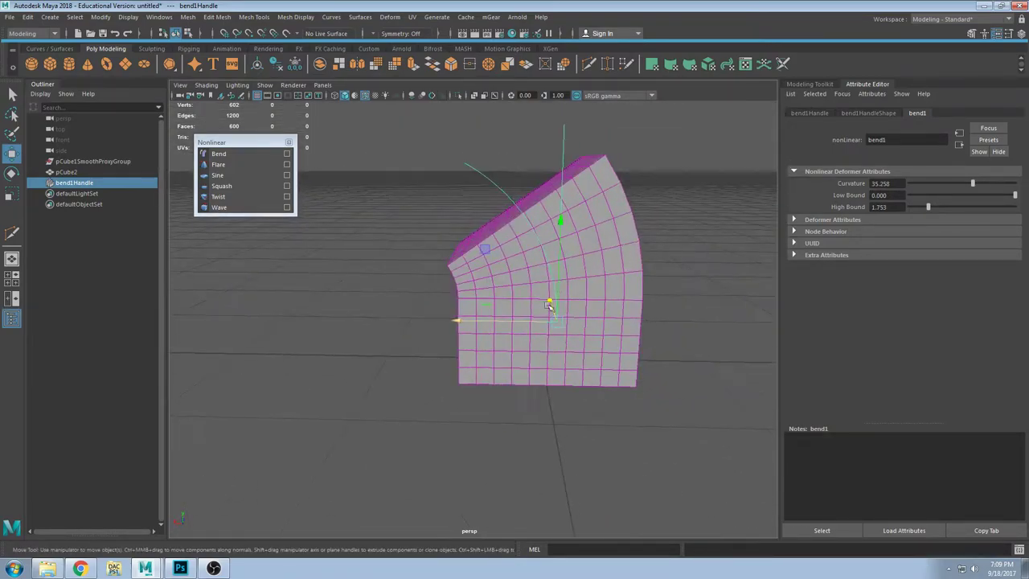
# Step: Try the bend handle at different heights along the Y axis to compare where the cube starts bending
pyautogui.moveTo(561, 223); pyautogui.dragTo(561, 223)
pyautogui.moveTo(569, 261); pyautogui.dragTo(583, 322)
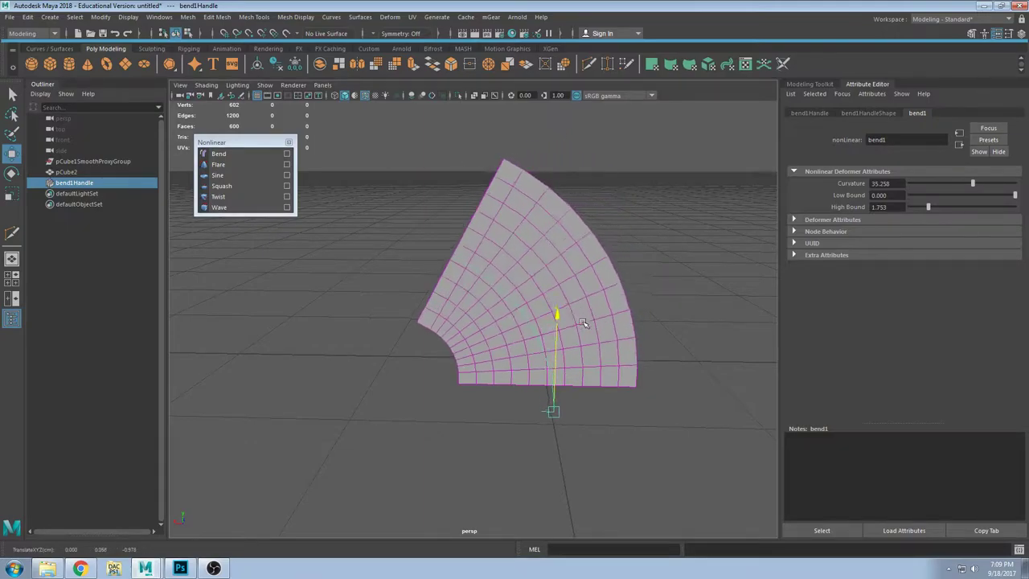
pyautogui.moveTo(595, 201); pyautogui.dragTo(606, 241)
pyautogui.keyDown('alt'); pyautogui.moveTo(522, 302); pyautogui.dragTo(545, 290); pyautogui.keyUp('alt')
pyautogui.moveTo(595, 207); pyautogui.dragTo(595, 211)
pyautogui.keyDown('alt'); pyautogui.moveTo(597, 263); pyautogui.dragTo(541, 319); pyautogui.keyUp('alt')
pyautogui.keyDown('alt'); pyautogui.moveTo(479, 290); pyautogui.dragTo(438, 289); pyautogui.keyUp('alt')
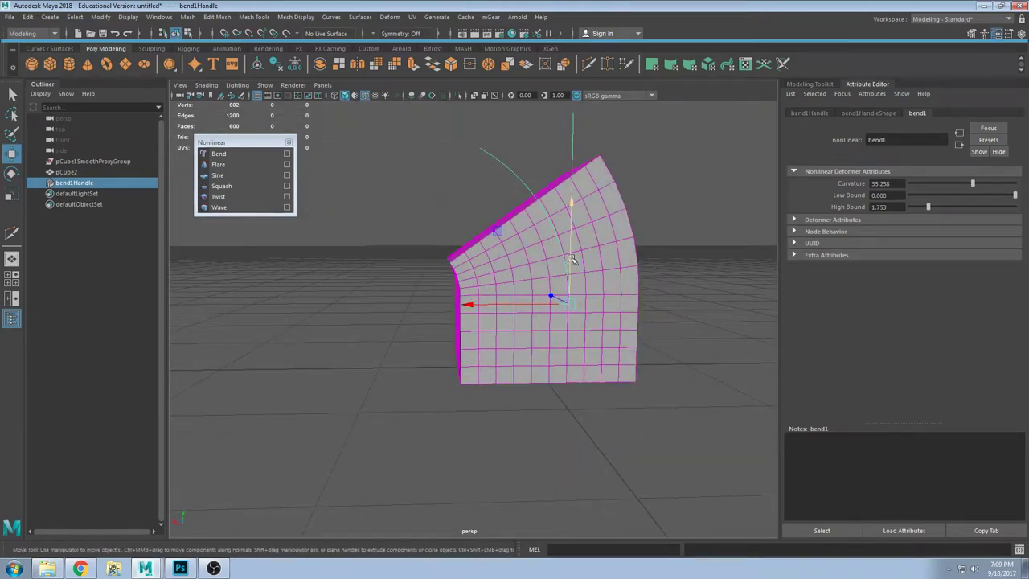
pyautogui.moveTo(571, 259); pyautogui.dragTo(569, 305)
# Step: Set the bend's curvature to 45 and snap the bend handle to the cube's bottom corner vertex using point snapping
pyautogui.click(880, 183)
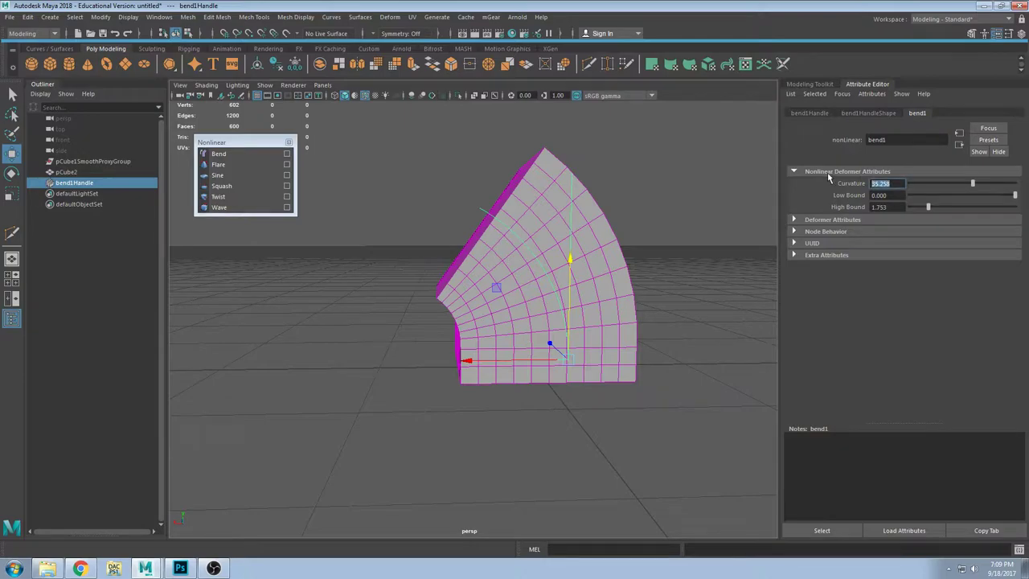
pyautogui.write('45')
pyautogui.press('Return')
pyautogui.keyDown('alt'); pyautogui.moveTo(612, 314); pyautogui.dragTo(585, 347); pyautogui.keyUp('alt')
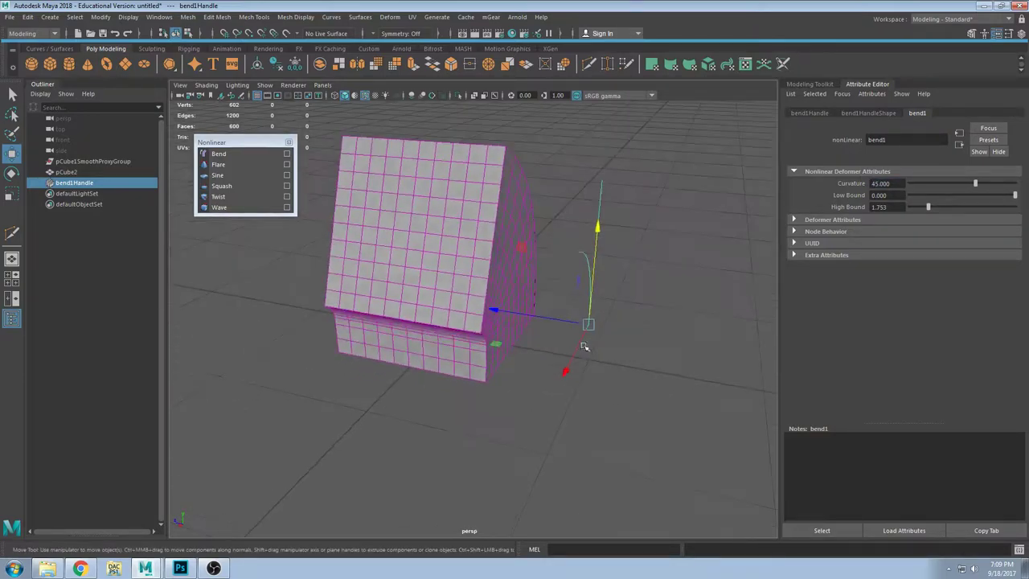
pyautogui.click(248, 34)
pyautogui.keyDown('alt'); pyautogui.moveTo(589, 325); pyautogui.dragTo(470, 353); pyautogui.keyUp('alt')
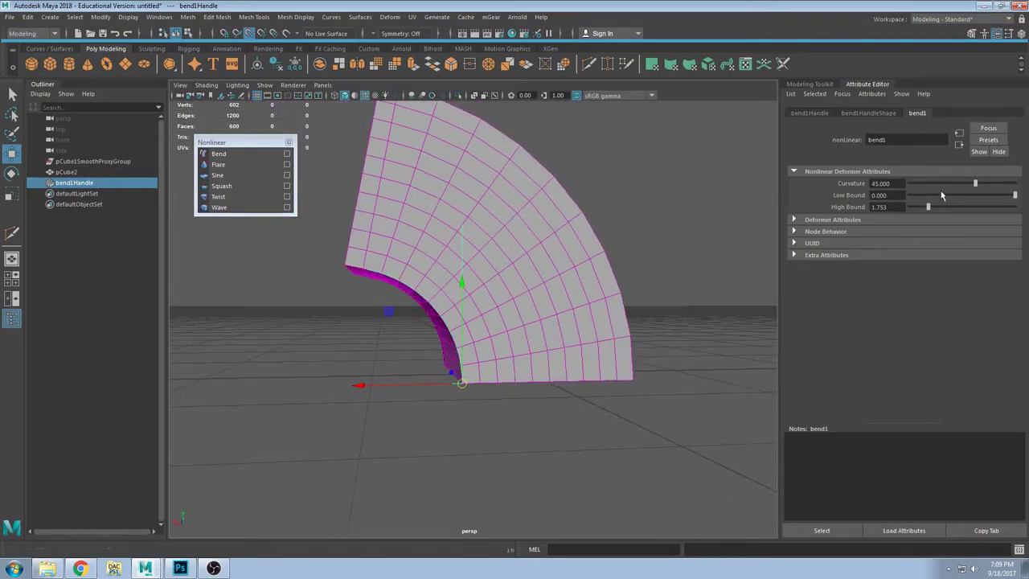
# Step: Set the bend's high bound to 2, checking the arc of the bent cube in the front view
pyautogui.moveTo(927, 210)
pyautogui.mouseDown()
pyautogui.moveTo(915, 209)
pyautogui.moveTo(933, 212)
pyautogui.mouseUp()
pyautogui.keyDown('alt'); pyautogui.moveTo(276, 278); pyautogui.dragTo(405, 298); pyautogui.keyUp('alt')
pyautogui.press('space')
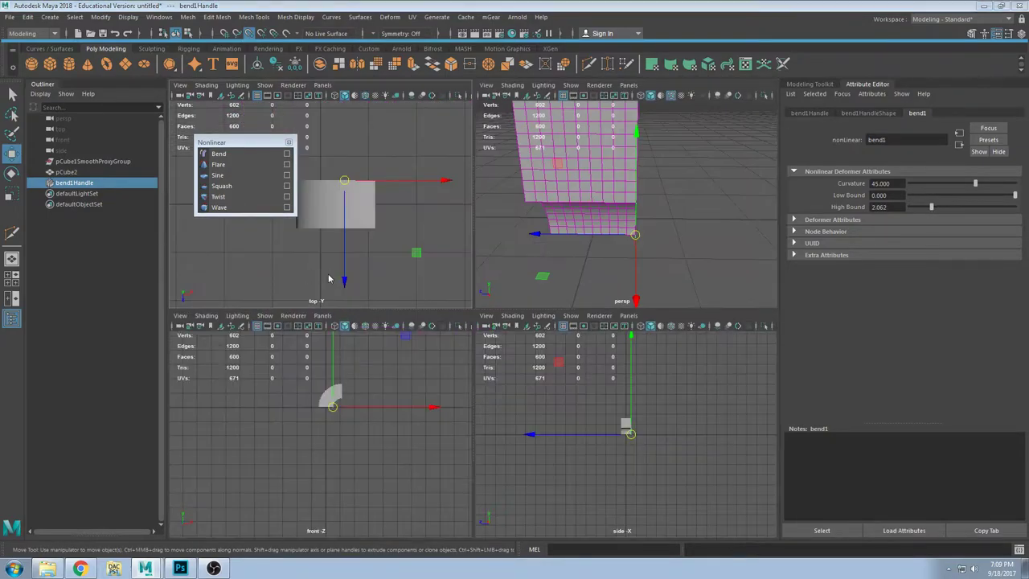
pyautogui.click(372, 375)
pyautogui.press('space')
pyautogui.scroll(6, 526, 131)
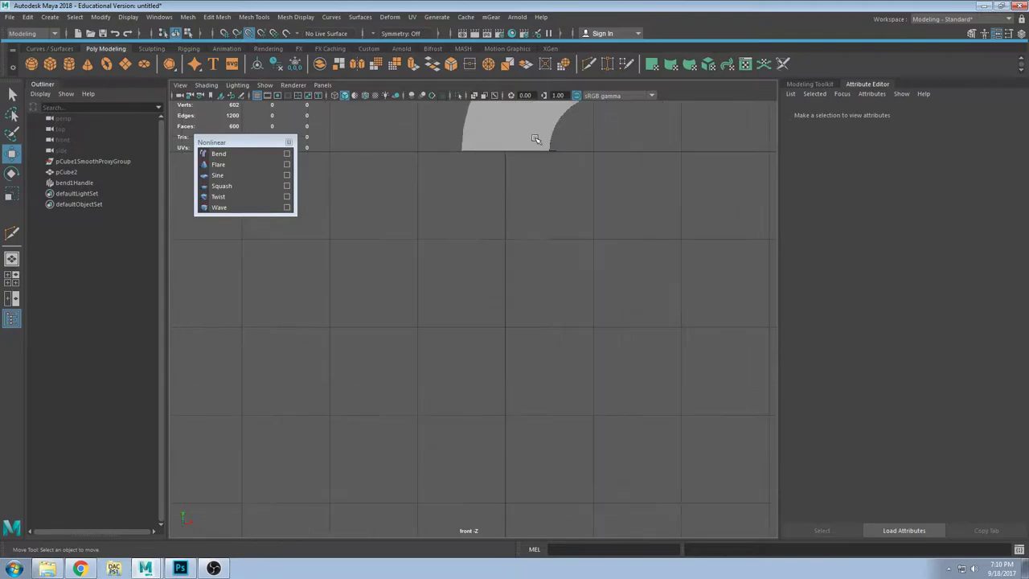
pyautogui.keyDown('alt'); pyautogui.moveTo(536, 140); pyautogui.dragTo(510, 279, button='middle'); pyautogui.keyUp('alt')
pyautogui.click(508, 279)
pyautogui.scroll(1, 541, 306)
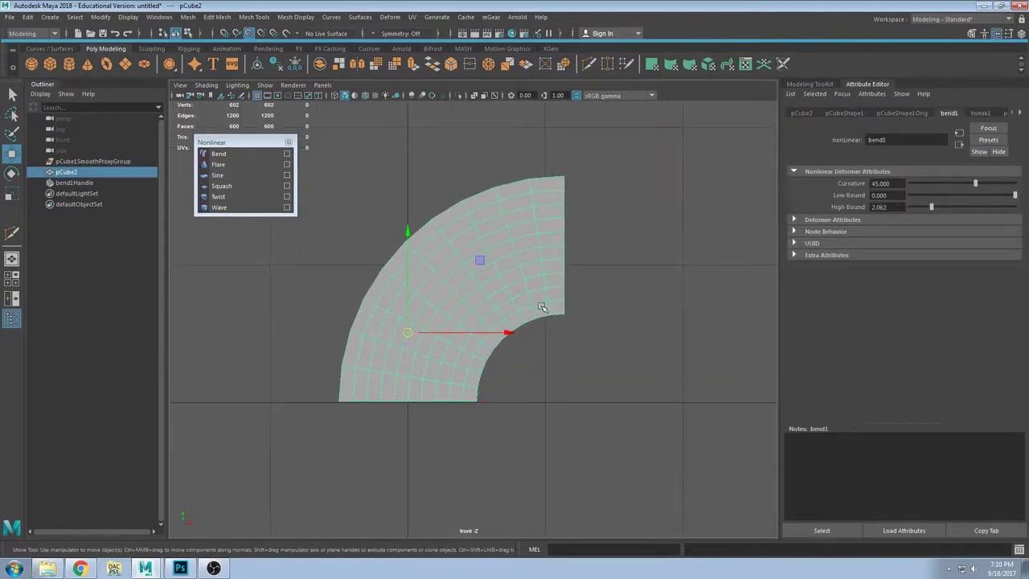
pyautogui.scroll(3, 542, 308)
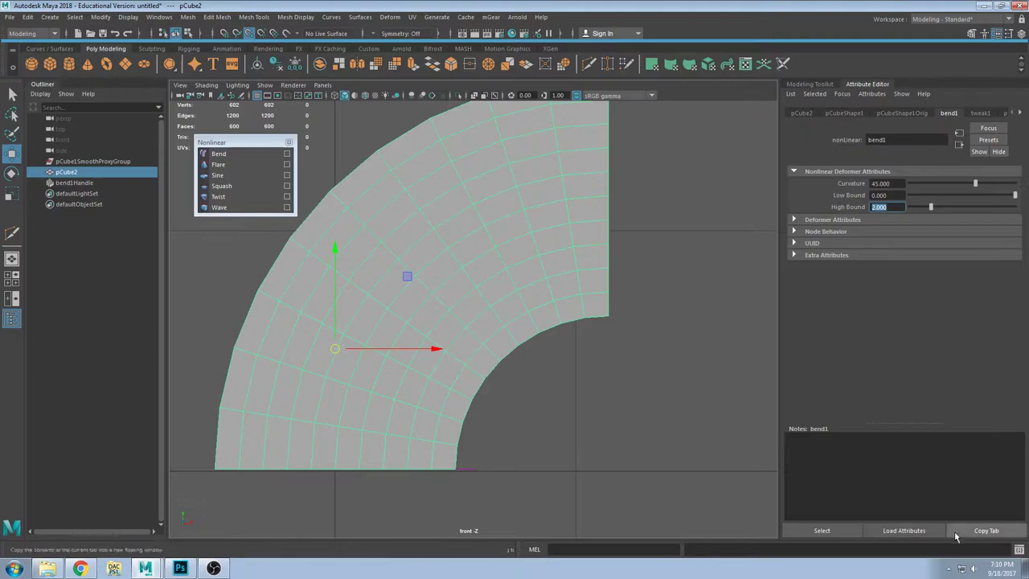
# Step: Return to the perspective view, select the bend handle and examine its placement at the arc's bottom inner corner
pyautogui.click(648, 292)
pyautogui.press('space')
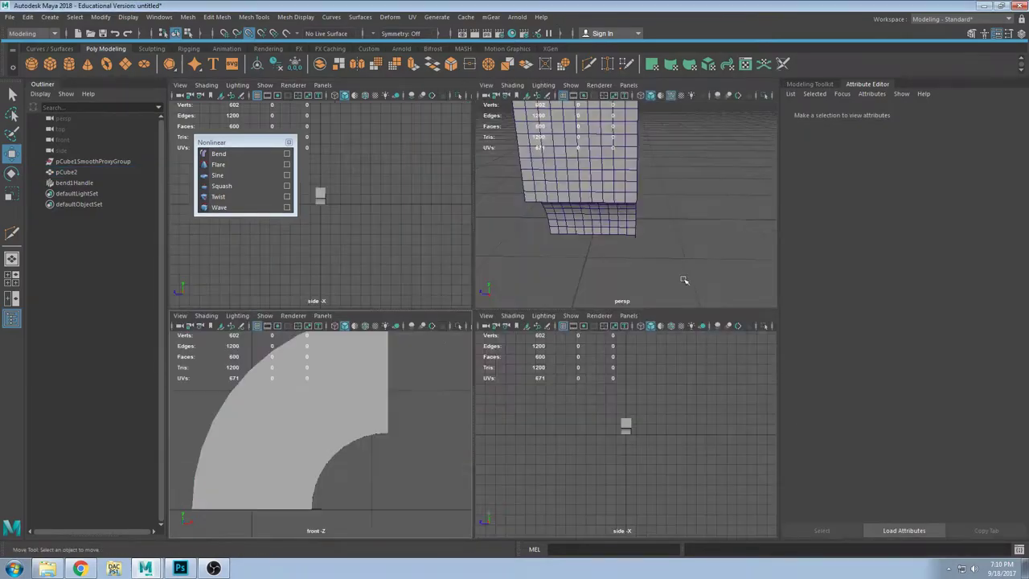
pyautogui.keyDown('alt'); pyautogui.moveTo(689, 255); pyautogui.dragTo(633, 246); pyautogui.keyUp('alt')
pyautogui.press('space')
pyautogui.keyDown('alt'); pyautogui.moveTo(636, 291); pyautogui.dragTo(465, 365); pyautogui.keyUp('alt')
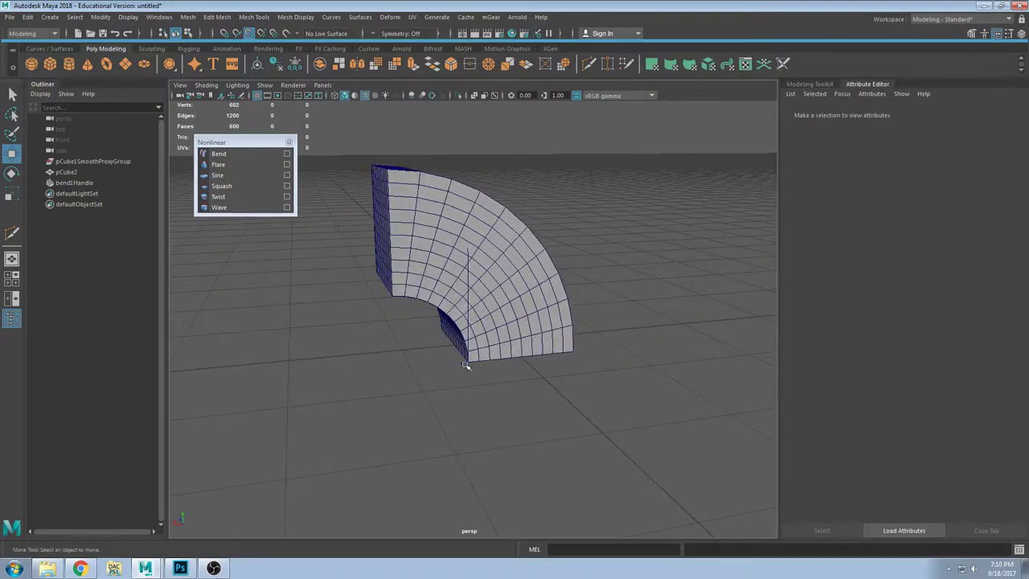
pyautogui.scroll(5, 468, 364)
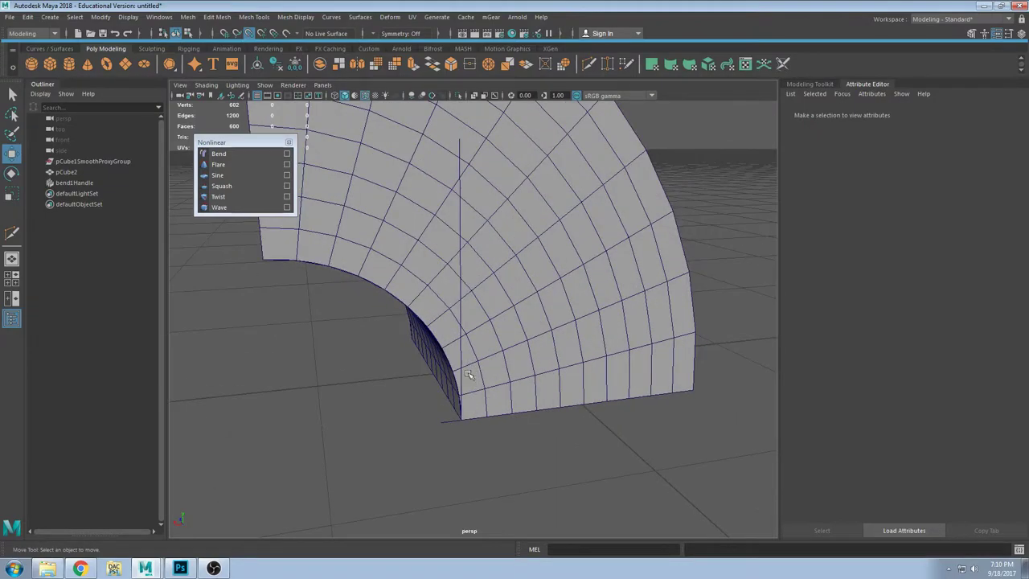
pyautogui.click(462, 370)
pyautogui.keyDown('alt'); pyautogui.moveTo(461, 370); pyautogui.dragTo(493, 410); pyautogui.keyUp('alt')
pyautogui.scroll(6, 478, 427)
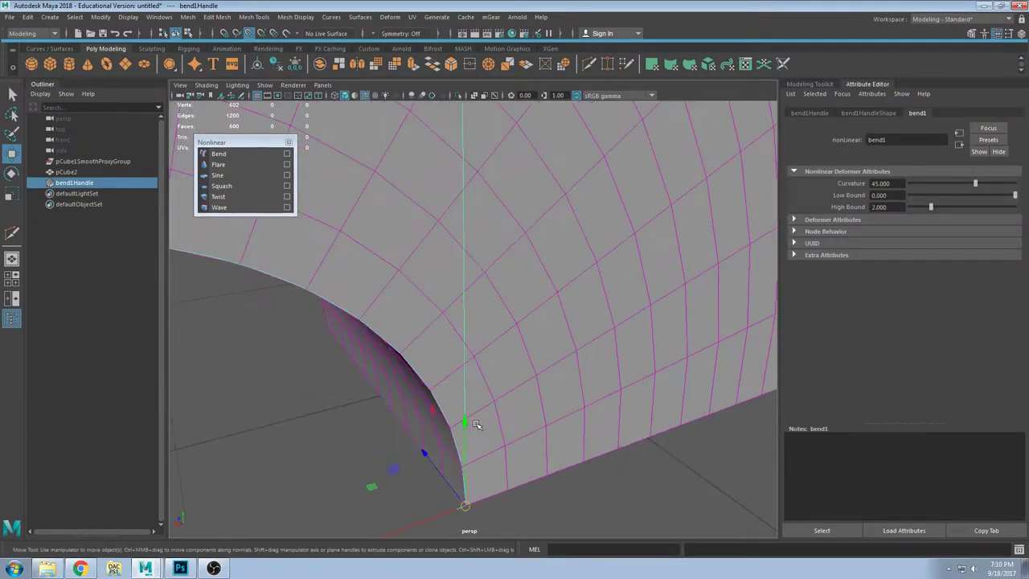
pyautogui.keyDown('alt'); pyautogui.moveTo(480, 427); pyautogui.dragTo(484, 319, button='middle'); pyautogui.keyUp('alt')
pyautogui.scroll(-6, 499, 320)
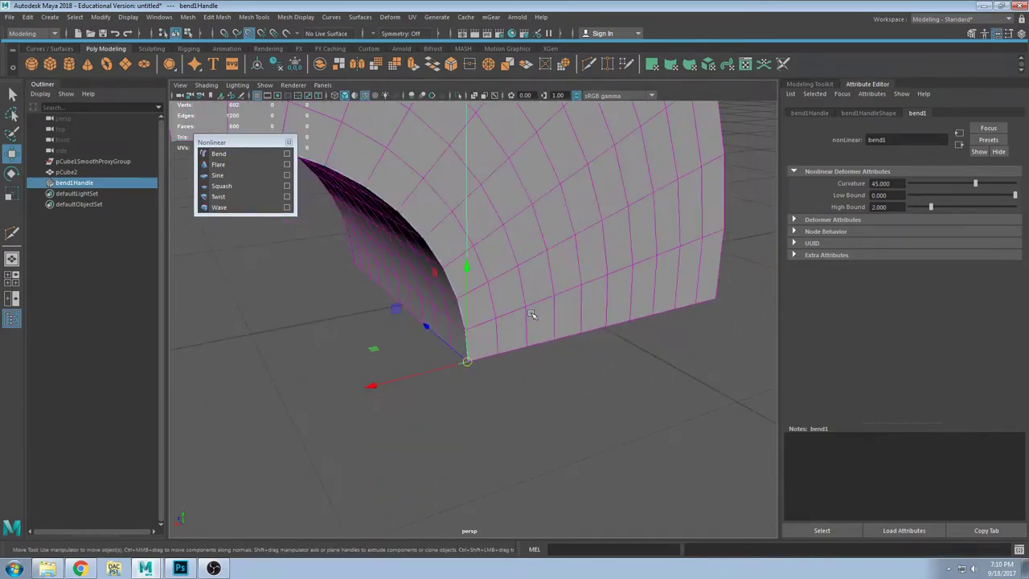
# Step: Try moving the bend handle along its X axis with point snapping active
pyautogui.keyDown('alt'); pyautogui.moveTo(532, 314); pyautogui.dragTo(464, 320); pyautogui.keyUp('alt')
pyautogui.moveTo(367, 352); pyautogui.dragTo(400, 349)
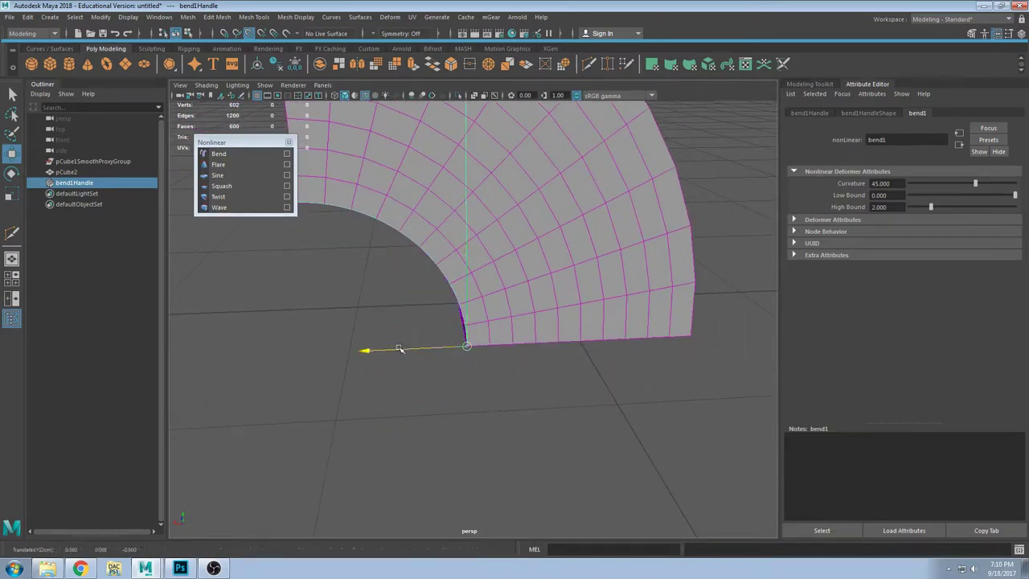
pyautogui.moveTo(481, 346); pyautogui.dragTo(458, 267)
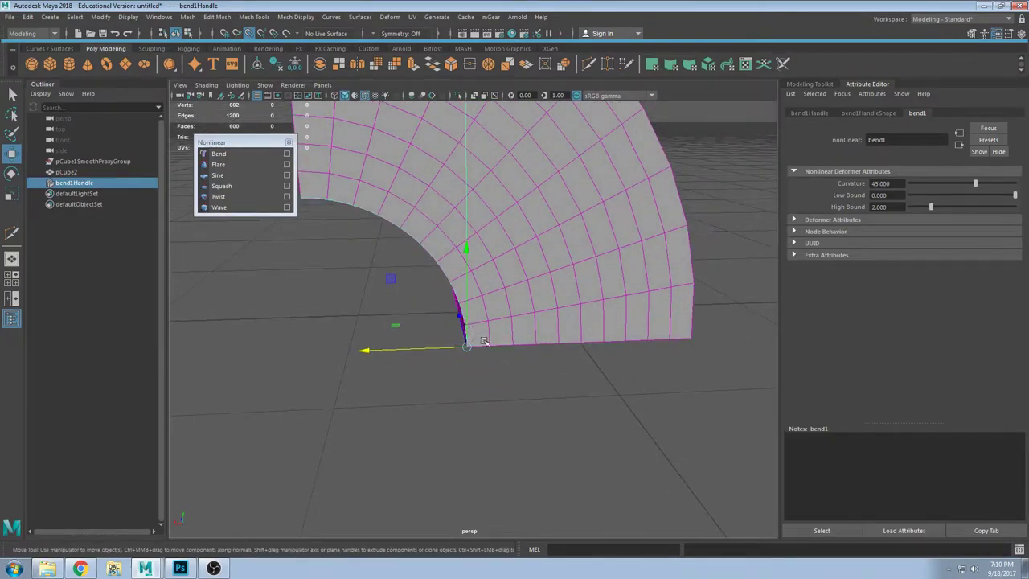
pyautogui.keyDown('alt'); pyautogui.moveTo(356, 223); pyautogui.dragTo(417, 273); pyautogui.keyUp('alt')
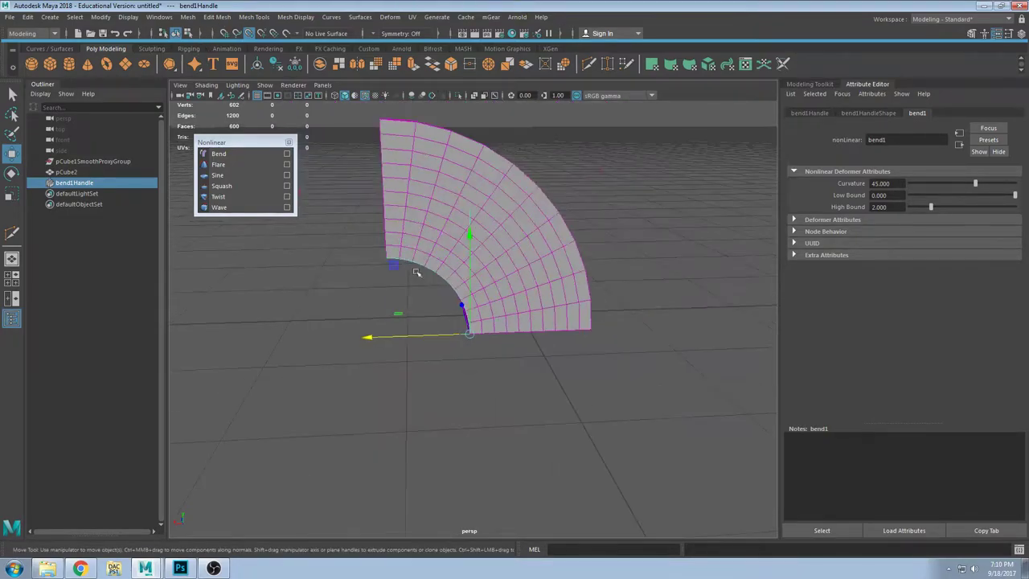
# Step: Set the bend's curvature to 90 and deselect the handle to view the half-circle shape
pyautogui.moveTo(976, 183)
pyautogui.mouseDown()
pyautogui.moveTo(952, 187)
pyautogui.moveTo(988, 191)
pyautogui.mouseUp()
pyautogui.write('9')
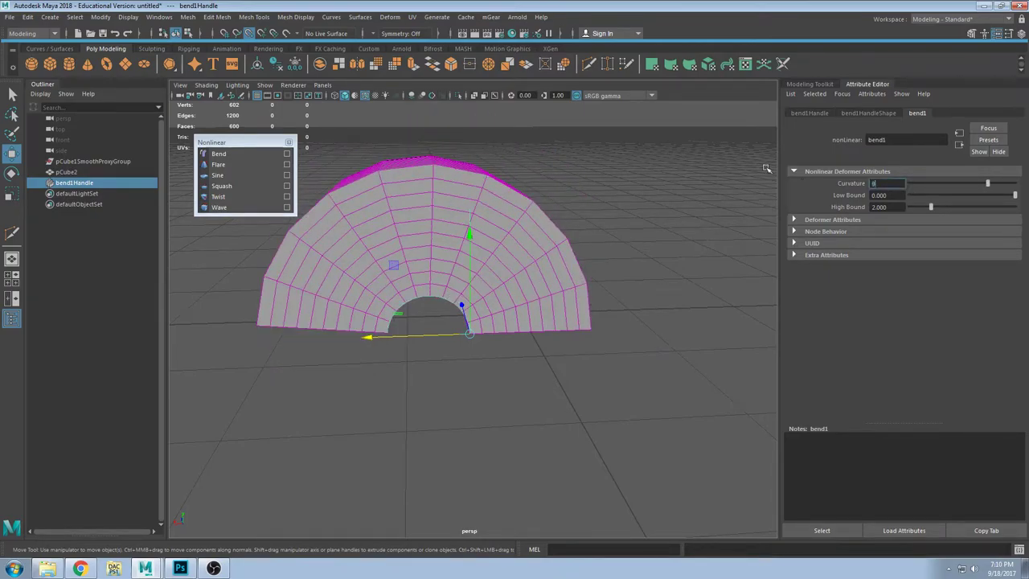
pyautogui.write('0')
pyautogui.press('Return')
pyautogui.keyDown('alt'); pyautogui.moveTo(448, 280); pyautogui.dragTo(464, 239); pyautogui.keyUp('alt')
pyautogui.click(586, 243)
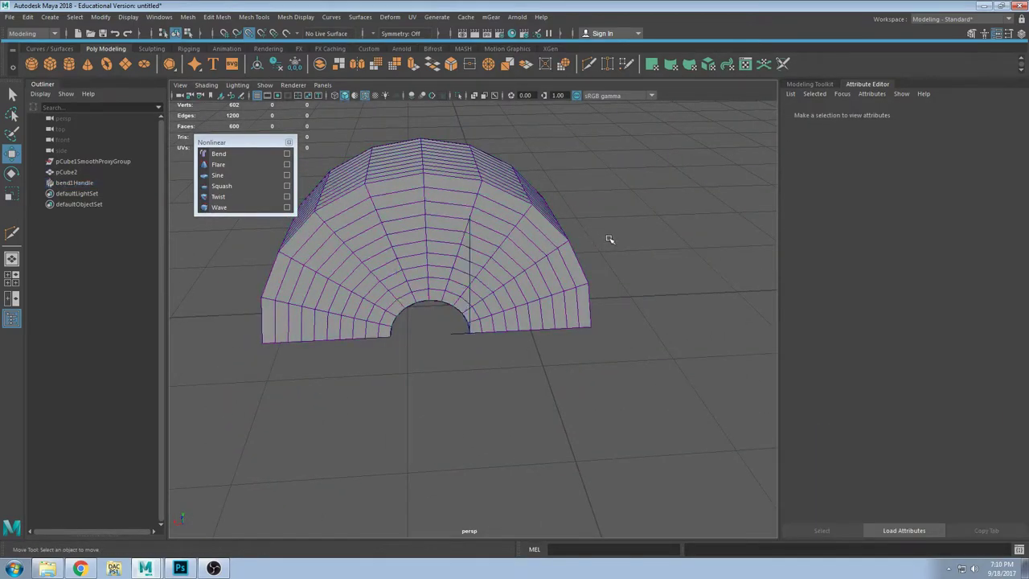
# Step: Select the bent cube, try moving it along the Z axis and undo the move
pyautogui.keyDown('alt'); pyautogui.moveTo(552, 239); pyautogui.dragTo(525, 273); pyautogui.keyUp('alt')
pyautogui.click(487, 278)
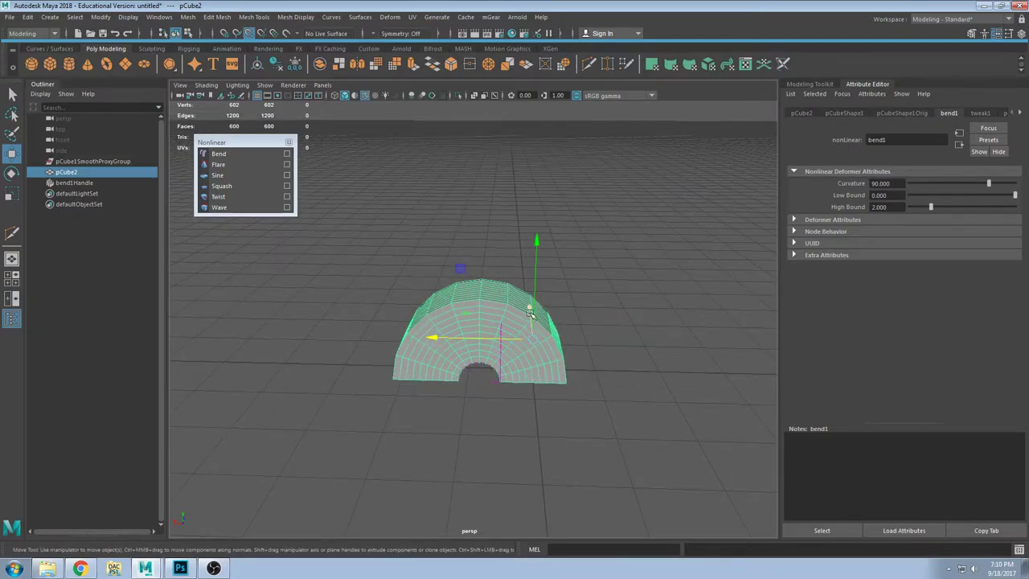
pyautogui.moveTo(530, 313); pyautogui.dragTo(526, 266)
pyautogui.hotkey('ctrl', 'z')
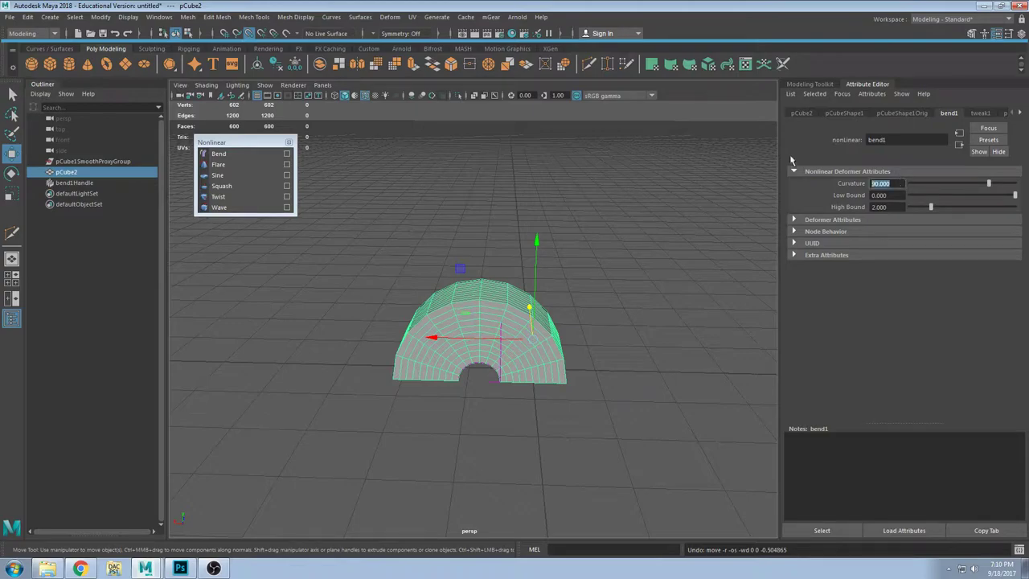
# Step: Set the bend's curvature to 25, then try moving the cube up along the Y axis and undo the move
pyautogui.write('25')
pyautogui.press('Return')
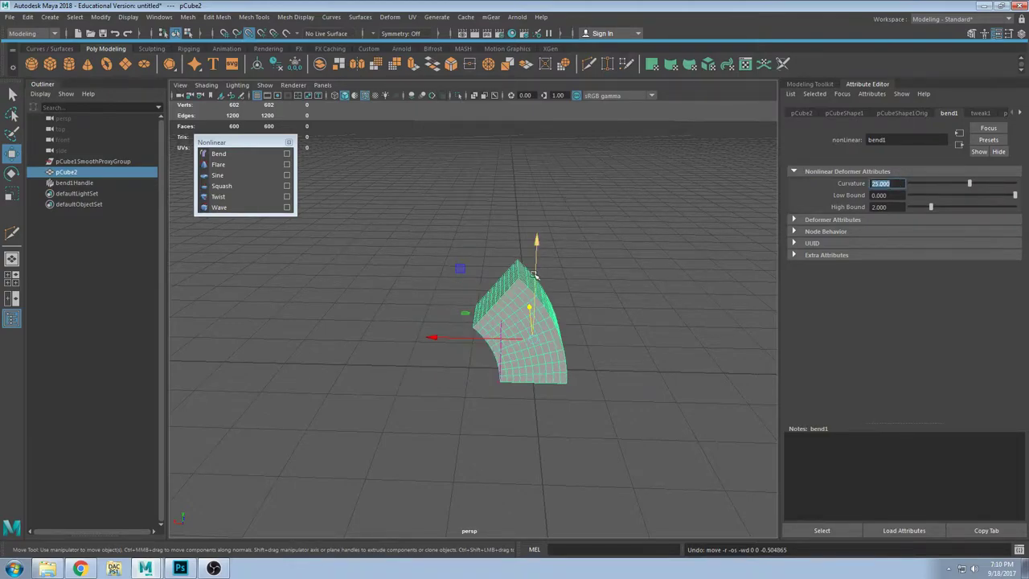
pyautogui.moveTo(537, 245); pyautogui.dragTo(531, 201)
pyautogui.hotkey('ctrl', 'z')
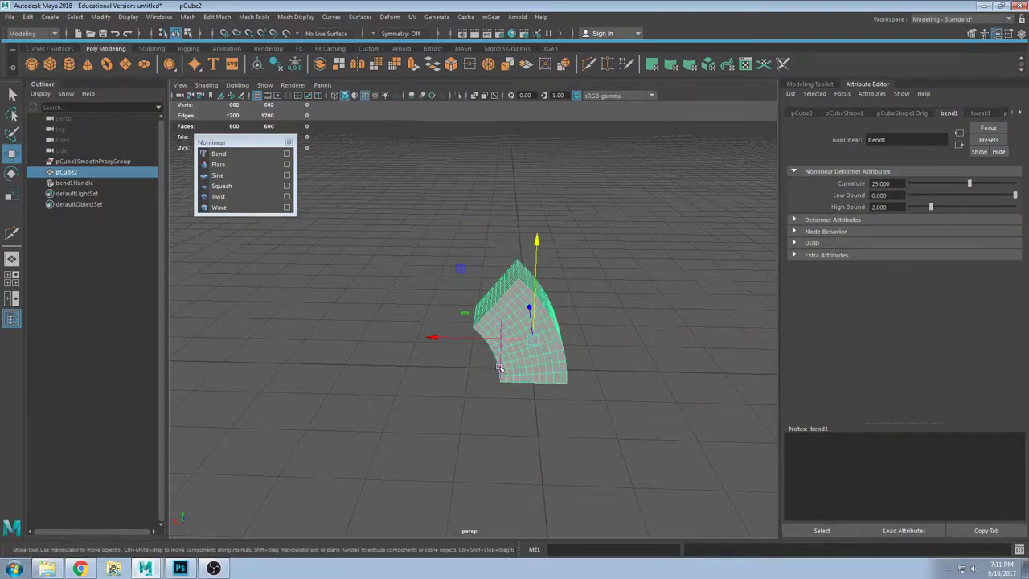
# Step: Select the bend handle and raise it along the cube's side edge to about 0.7 on the Y axis
pyautogui.click(501, 338)
pyautogui.moveTo(501, 339); pyautogui.dragTo(486, 301)
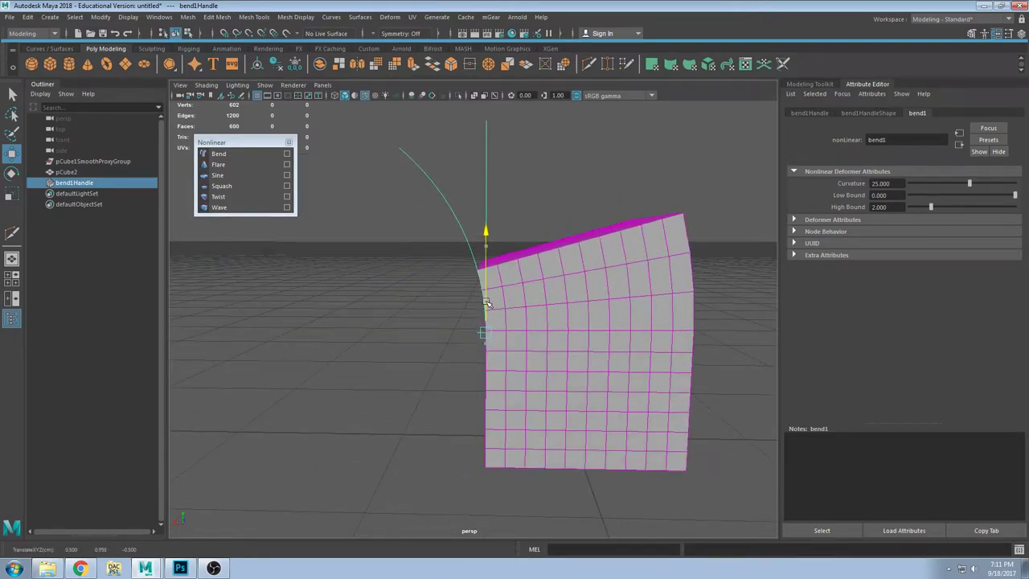
pyautogui.keyDown('alt'); pyautogui.moveTo(501, 337); pyautogui.dragTo(501, 327); pyautogui.keyUp('alt')
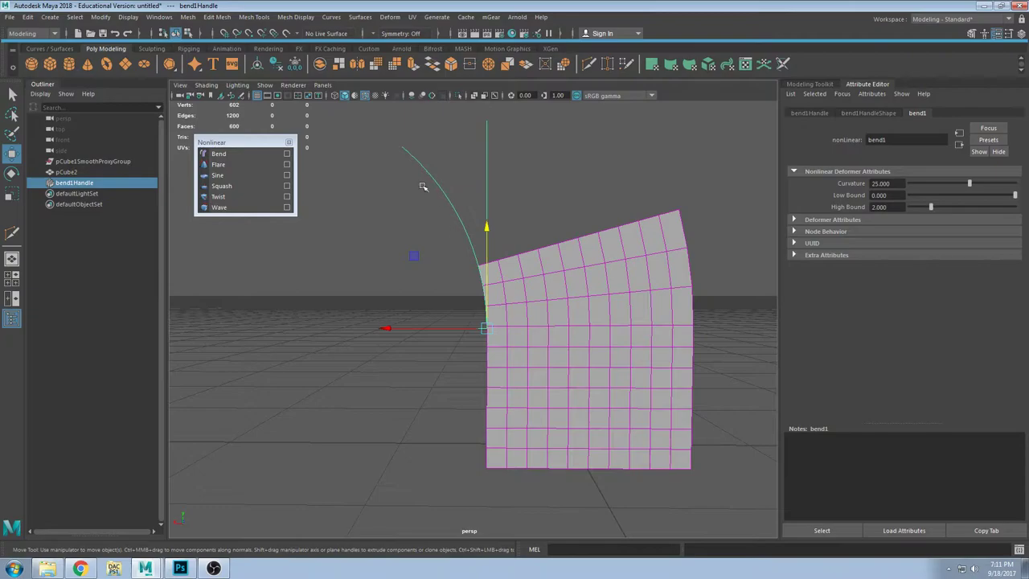
pyautogui.moveTo(487, 215)
pyautogui.mouseDown()
pyautogui.moveTo(489, 347)
pyautogui.moveTo(505, 226)
pyautogui.mouseUp()
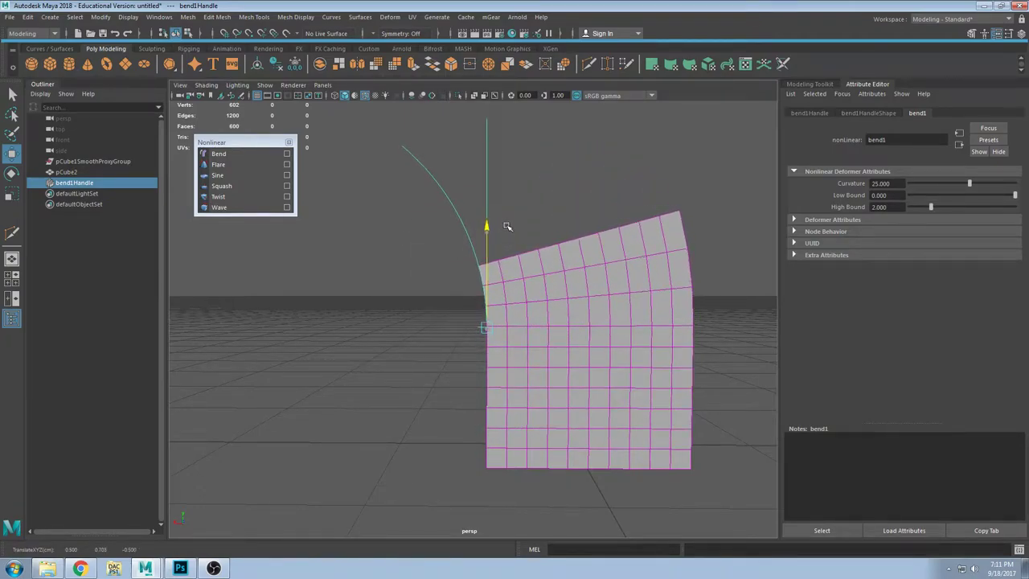
# Step: Move the bend handle along X to about the cube's middle and try other curvature values, undoing each curvature change
pyautogui.moveTo(970, 184); pyautogui.dragTo(957, 184)
pyautogui.hotkey('ctrl', 'z')
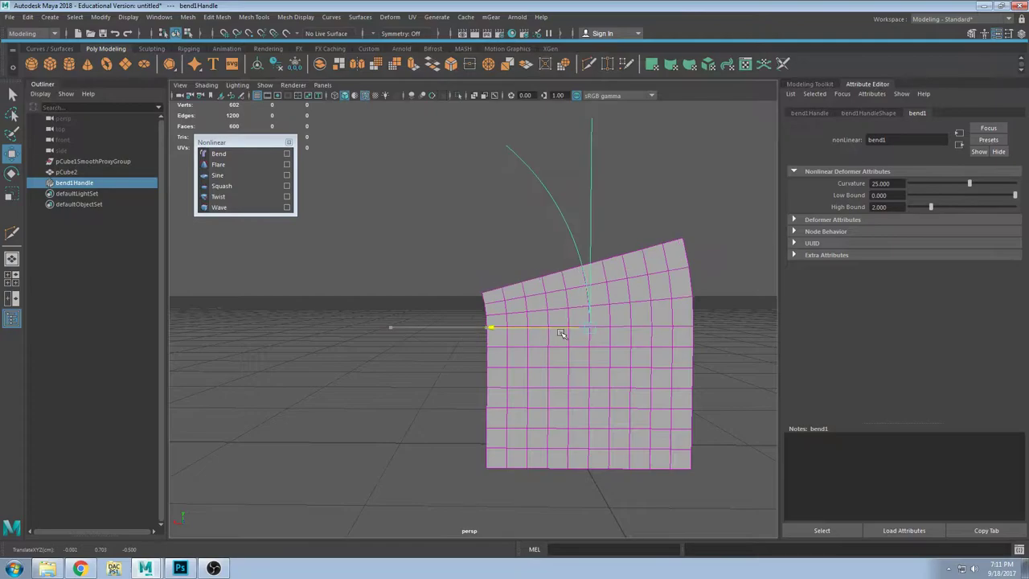
pyautogui.keyDown('alt'); pyautogui.moveTo(556, 328); pyautogui.dragTo(430, 279); pyautogui.keyUp('alt')
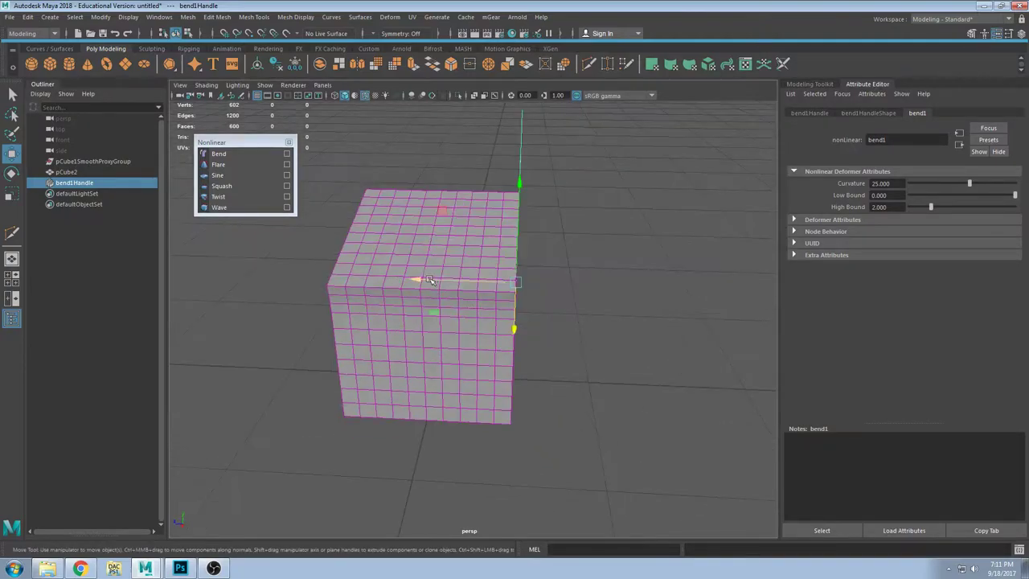
pyautogui.moveTo(970, 183); pyautogui.dragTo(960, 185)
pyautogui.hotkey('ctrl', 'z')
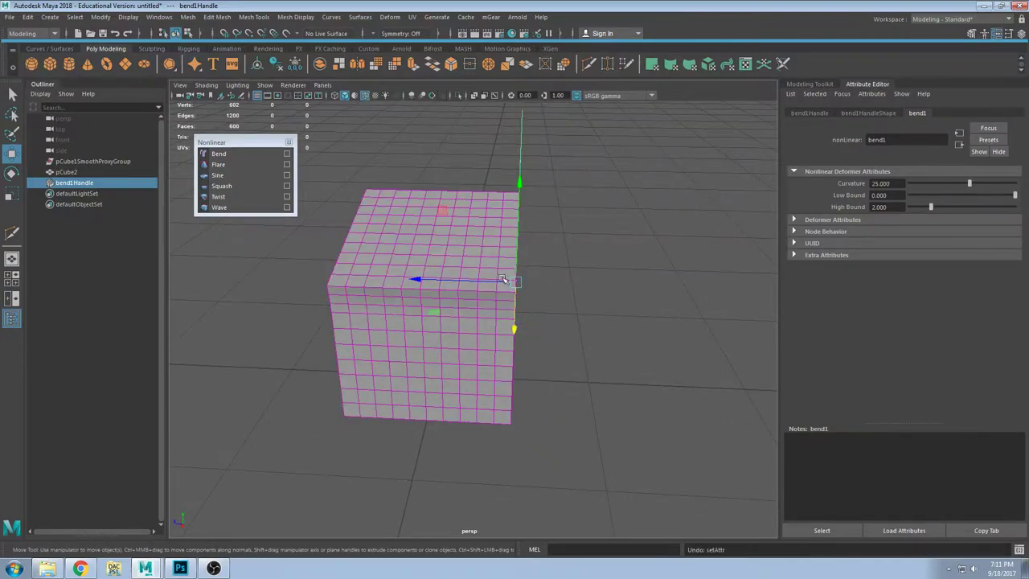
# Step: Try rotating the bend handle by about 79 degrees around the Y axis and undo the rotation
pyautogui.keyDown('alt'); pyautogui.moveTo(563, 277); pyautogui.dragTo(439, 279); pyautogui.keyUp('alt')
pyautogui.press('e')
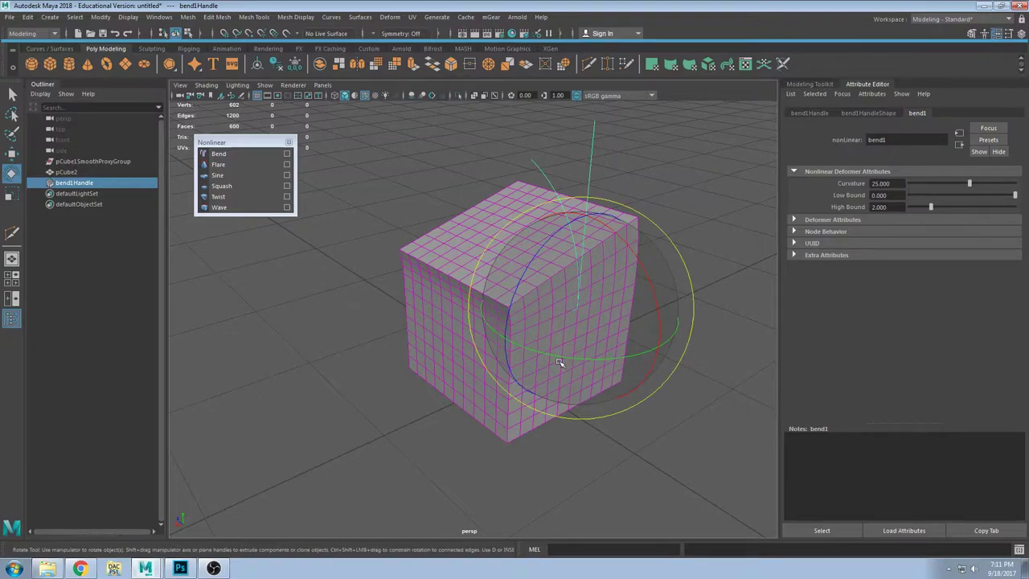
pyautogui.moveTo(560, 362); pyautogui.dragTo(675, 351)
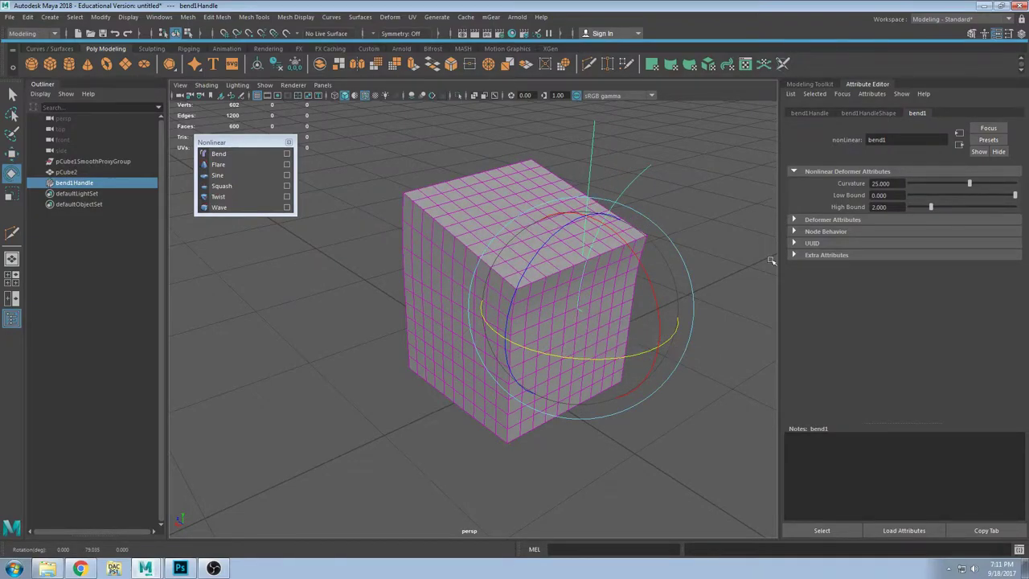
pyautogui.hotkey('ctrl', 'z')
# Step: Set the bend handle's Y rotation to 45 degrees, change it to 90 degrees, and return to the bend1 attributes
pyautogui.click(867, 114)
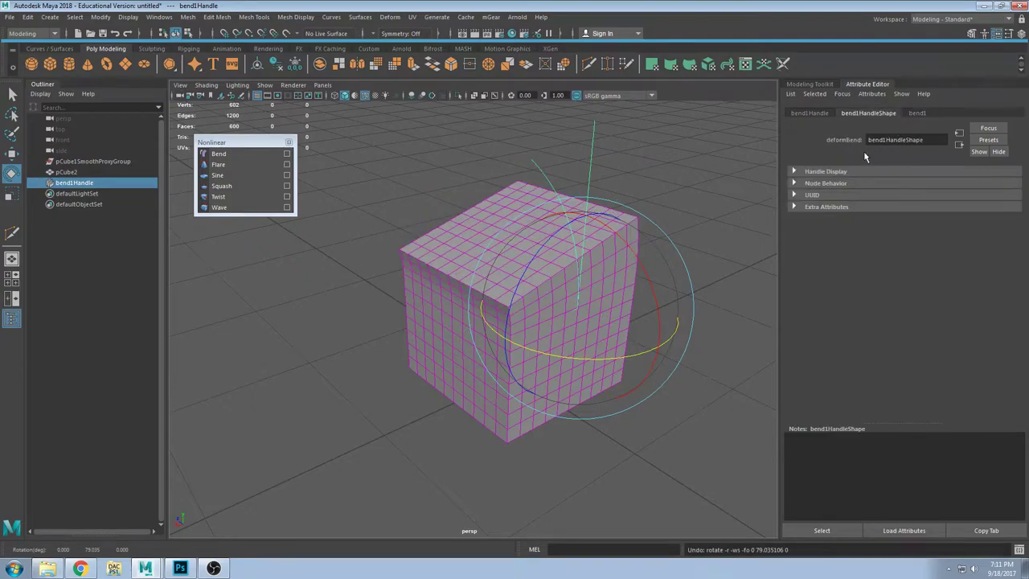
pyautogui.click(810, 114)
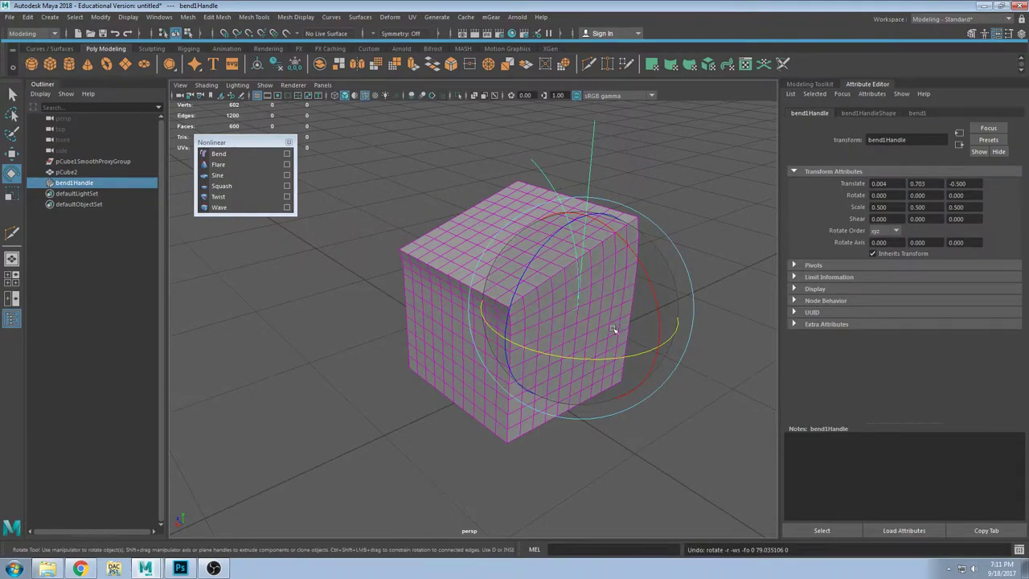
pyautogui.moveTo(588, 354)
pyautogui.mouseDown()
pyautogui.moveTo(607, 361)
pyautogui.moveTo(594, 356)
pyautogui.mouseUp()
pyautogui.hotkey('ctrl', 'z')
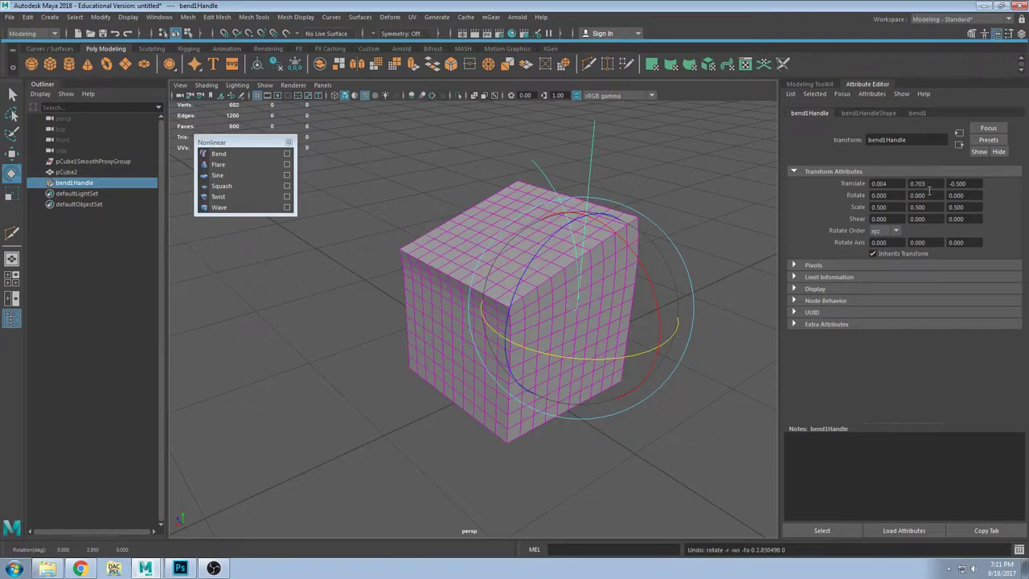
pyautogui.write('45')
pyautogui.press('Return')
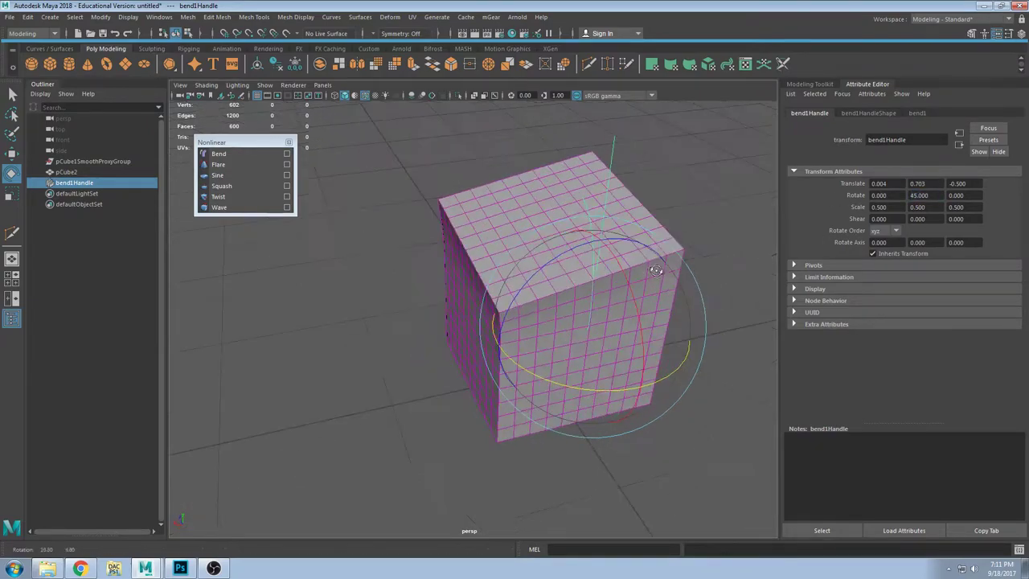
pyautogui.write('90')
pyautogui.press('Return')
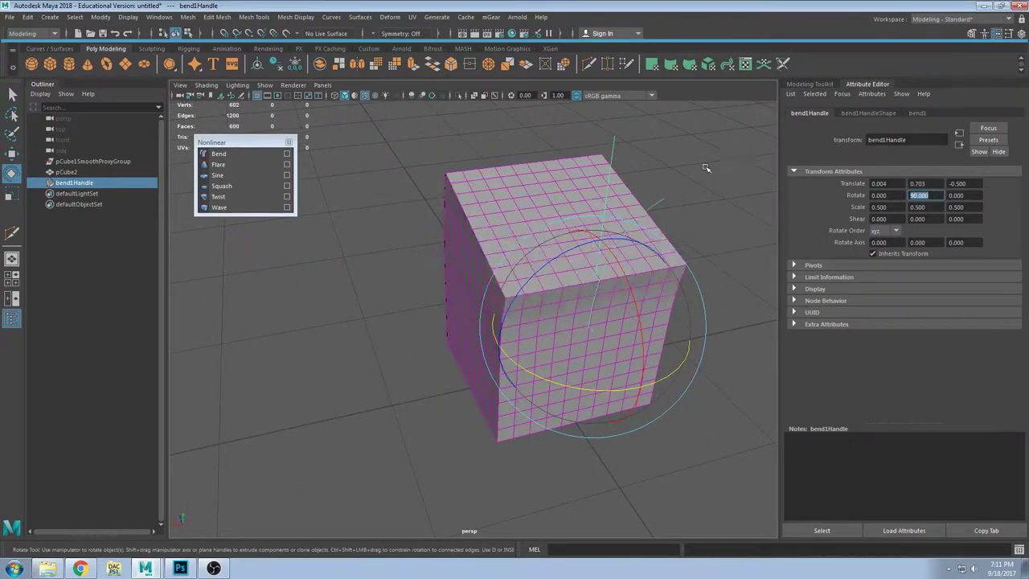
pyautogui.keyDown('alt'); pyautogui.moveTo(707, 168); pyautogui.dragTo(768, 150); pyautogui.keyUp('alt')
pyautogui.click(918, 113)
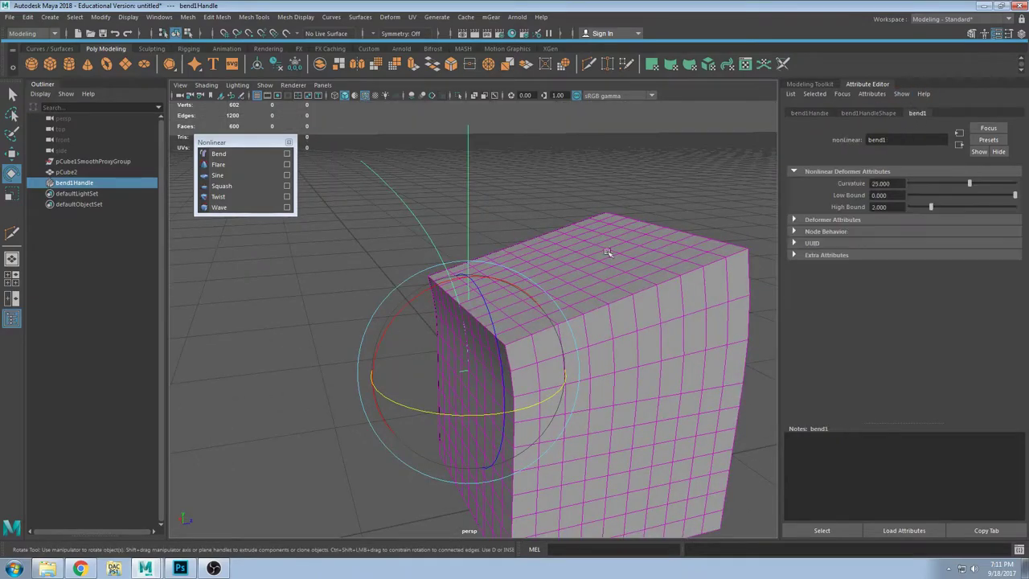
pyautogui.scroll(-3, 603, 252)
pyautogui.keyDown('alt'); pyautogui.moveTo(588, 248); pyautogui.dragTo(581, 194, button='middle'); pyautogui.keyUp('alt')
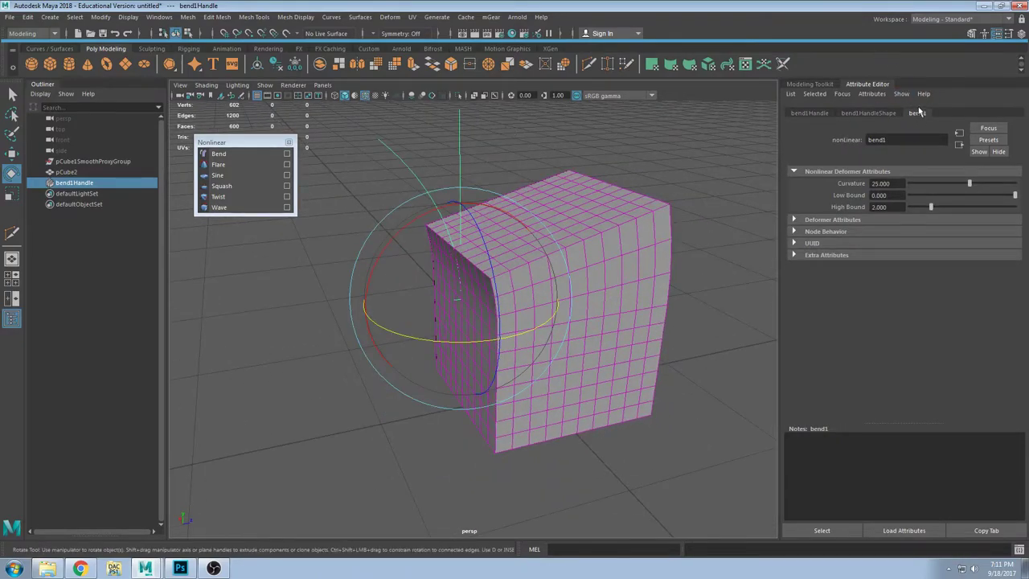
# Step: Alternate the selection between the bend handle and pCube2 to compare the two separate objects
pyautogui.click(671, 165)
pyautogui.click(75, 183)
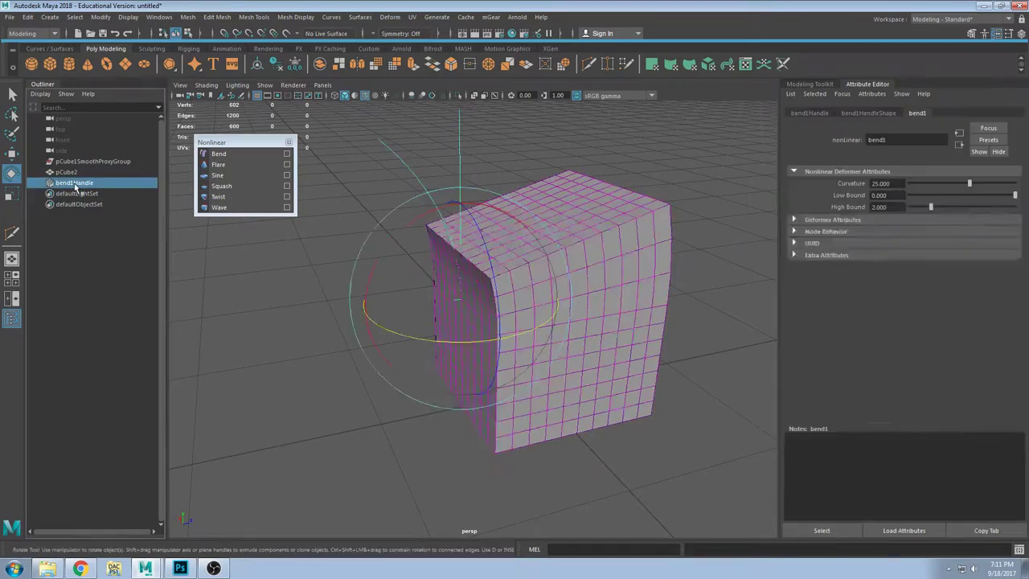
pyautogui.click(67, 172)
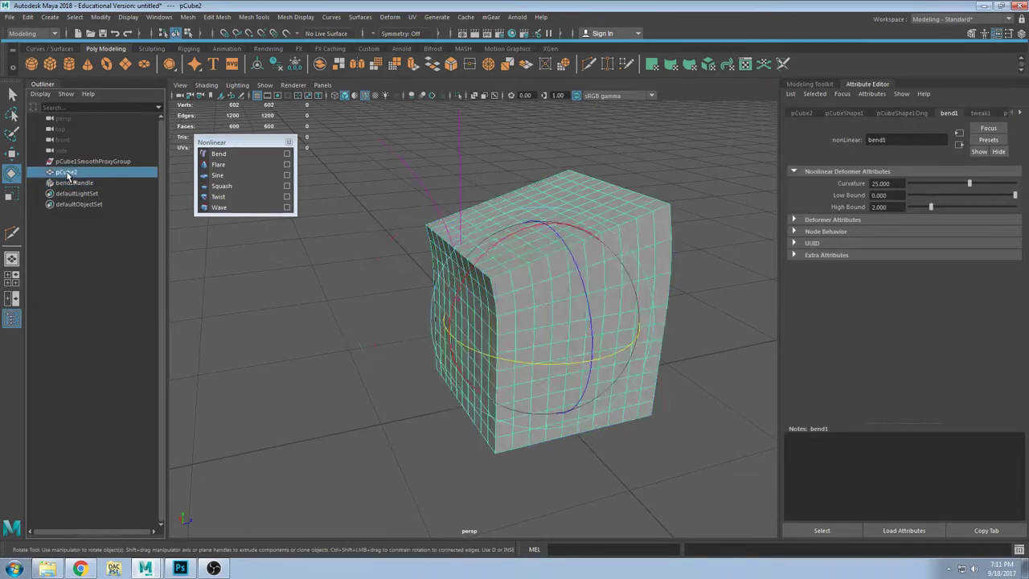
pyautogui.click(87, 192)
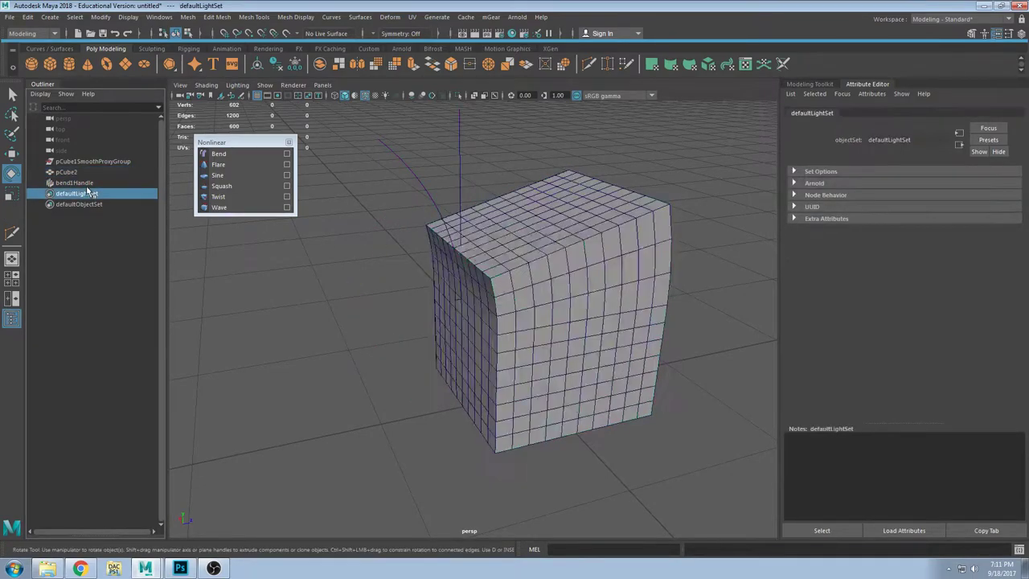
pyautogui.click(71, 172)
pyautogui.click(73, 183)
pyautogui.click(71, 172)
pyautogui.click(73, 183)
# Step: Examine the bent cube and its deformer handle from several angles
pyautogui.keyDown('alt'); pyautogui.moveTo(354, 237); pyautogui.dragTo(416, 266); pyautogui.keyUp('alt')
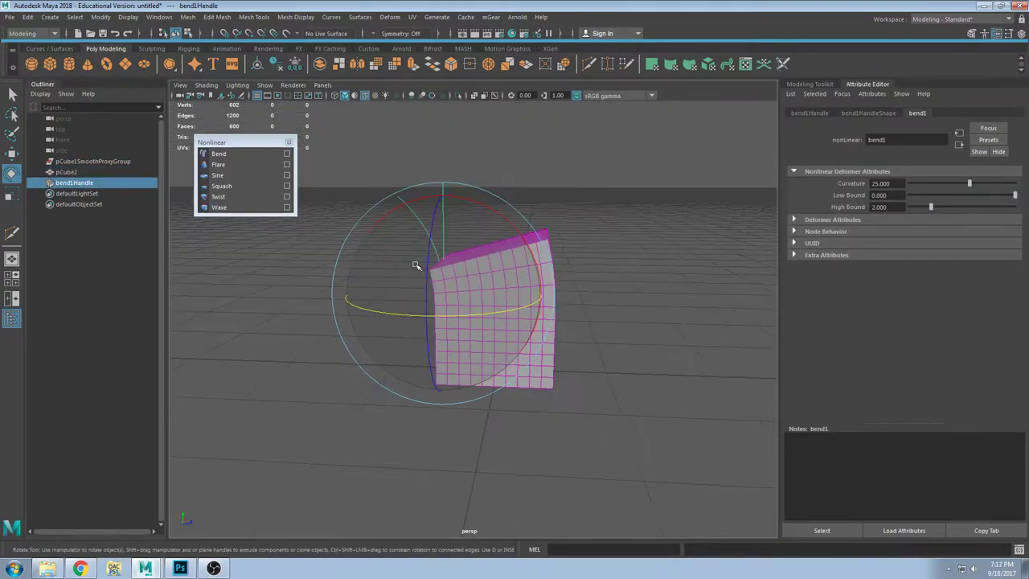
pyautogui.keyDown('alt'); pyautogui.moveTo(486, 231); pyautogui.dragTo(514, 240); pyautogui.keyUp('alt')
pyautogui.click(392, 175)
pyautogui.click(450, 223)
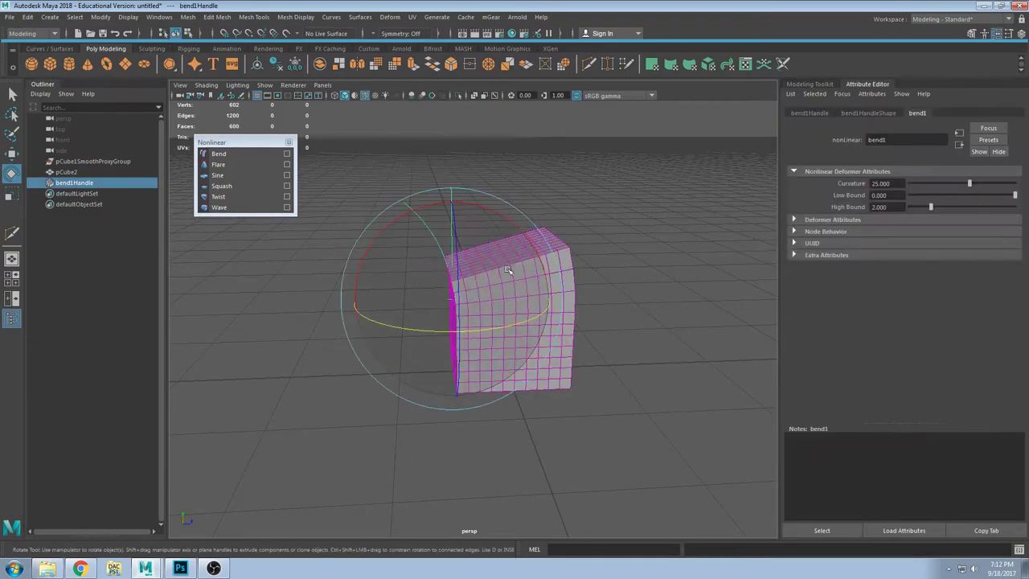
pyautogui.click(425, 159)
pyautogui.click(454, 214)
pyautogui.keyDown('alt'); pyautogui.moveTo(609, 295); pyautogui.dragTo(579, 302); pyautogui.keyUp('alt')
pyautogui.keyDown('alt'); pyautogui.moveTo(543, 236); pyautogui.dragTo(482, 160); pyautogui.keyUp('alt')
# Step: Parent the bend handle to pCube2 and rotate the cube freely to test the hierarchy
pyautogui.click(388, 145)
pyautogui.click(460, 209)
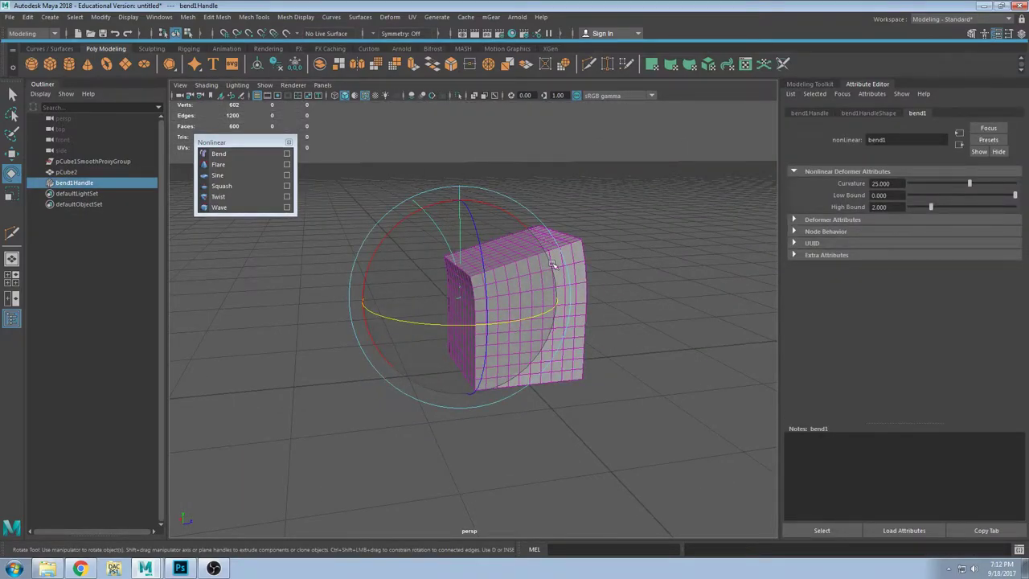
pyautogui.keyDown('shift'); pyautogui.click(553, 263); pyautogui.keyUp('shift')
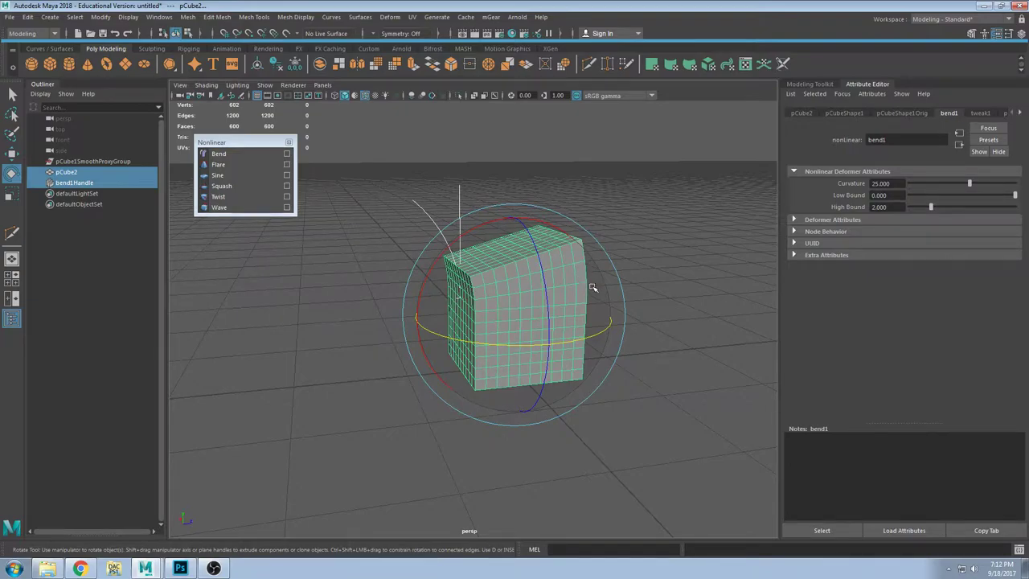
pyautogui.press('p')
pyautogui.click(584, 330)
pyautogui.keyDown('alt'); pyautogui.moveTo(583, 330); pyautogui.dragTo(584, 305); pyautogui.keyUp('alt')
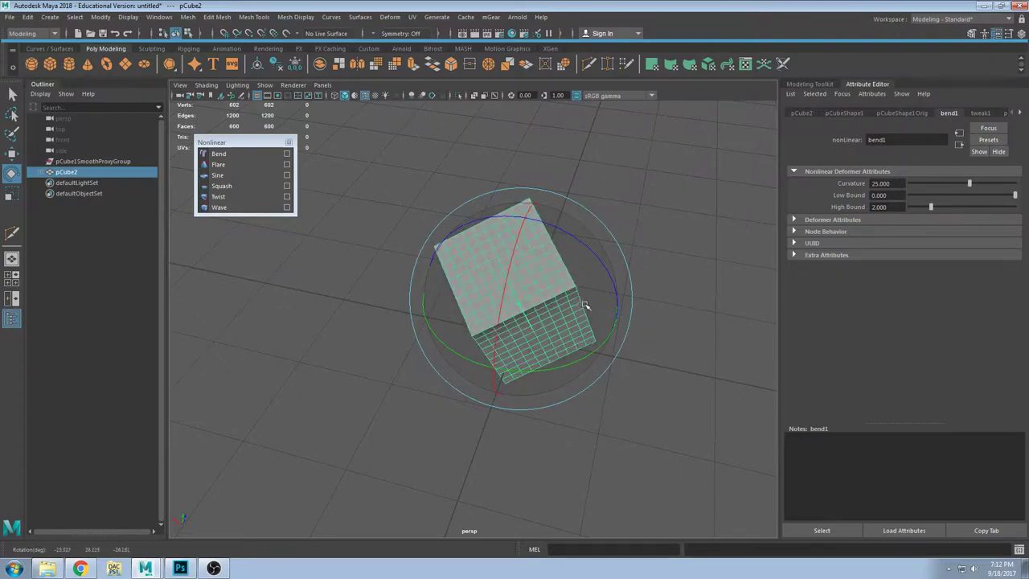
# Step: Move the cube with its parented bend handle to another place in the scene
pyautogui.press('w')
pyautogui.click(395, 349)
pyautogui.click(454, 326)
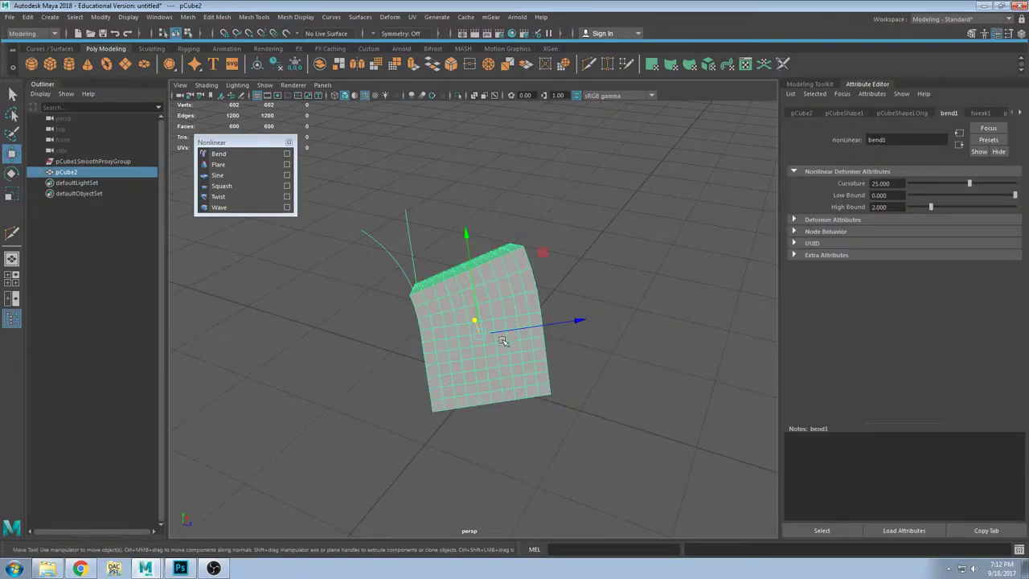
pyautogui.keyDown('alt'); pyautogui.moveTo(543, 254); pyautogui.dragTo(655, 206); pyautogui.keyUp('alt')
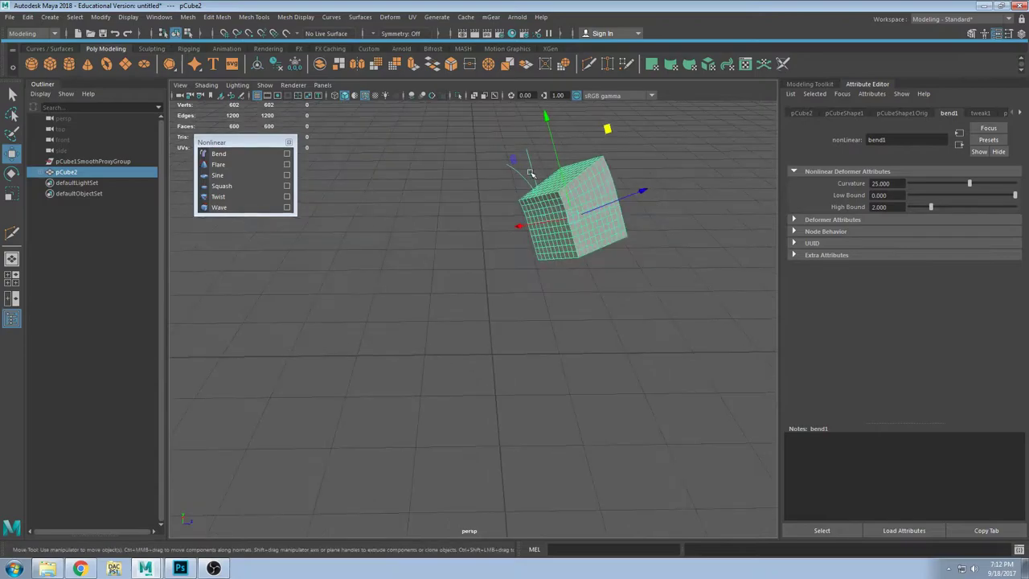
# Step: Select the parented bend handle, raise the bend's curvature to about 35.3, and reselect the cube
pyautogui.click(533, 166)
pyautogui.moveTo(967, 192)
pyautogui.mouseDown()
pyautogui.moveTo(925, 193)
pyautogui.moveTo(973, 195)
pyautogui.mouseUp()
pyautogui.keyDown('alt'); pyautogui.moveTo(527, 165); pyautogui.dragTo(574, 169); pyautogui.keyUp('alt')
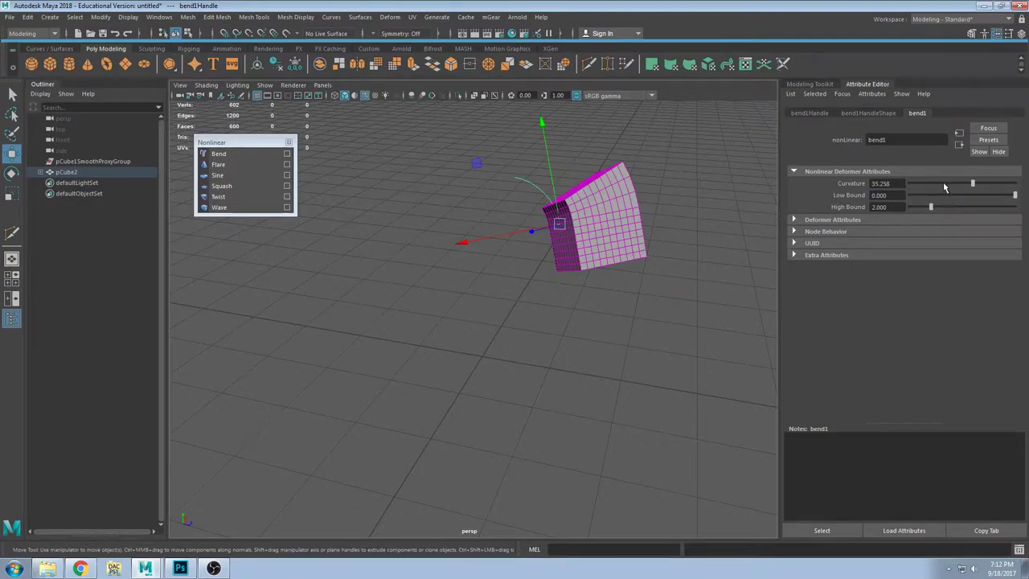
pyautogui.click(536, 280)
pyautogui.click(593, 252)
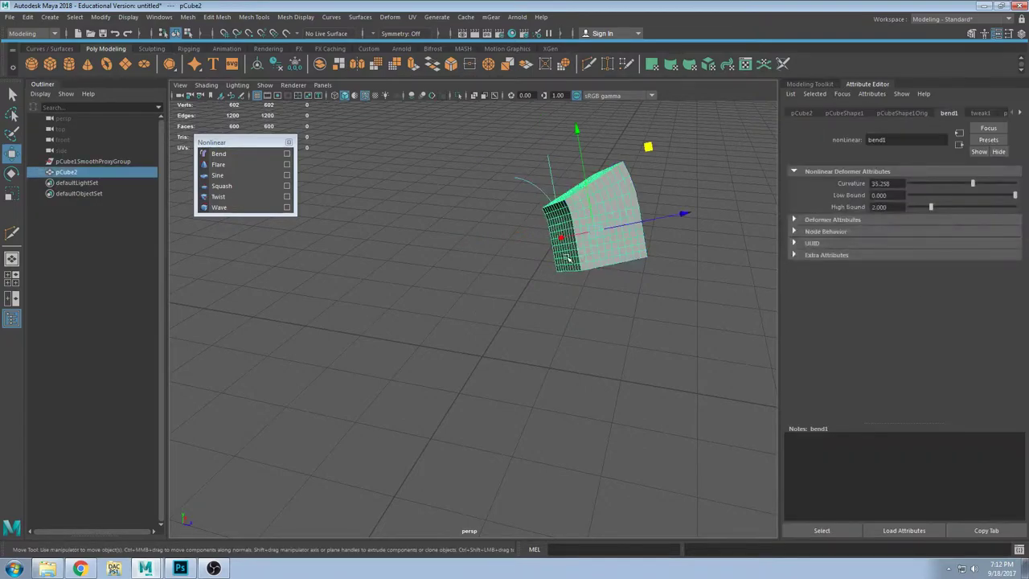
# Step: Undo the curvature change, cube transforms, parenting and bend deformer to restore the plain subdivided cube
pyautogui.hotkey('ctrl', 'z')
pyautogui.hotkey('ctrl', 'z')
pyautogui.hotkey('ctrl', 'z')
pyautogui.hotkey('ctrl', 'z')
pyautogui.hotkey('ctrl', 'z')
pyautogui.hotkey('ctrl', 'z')
pyautogui.hotkey('ctrl', 'z')
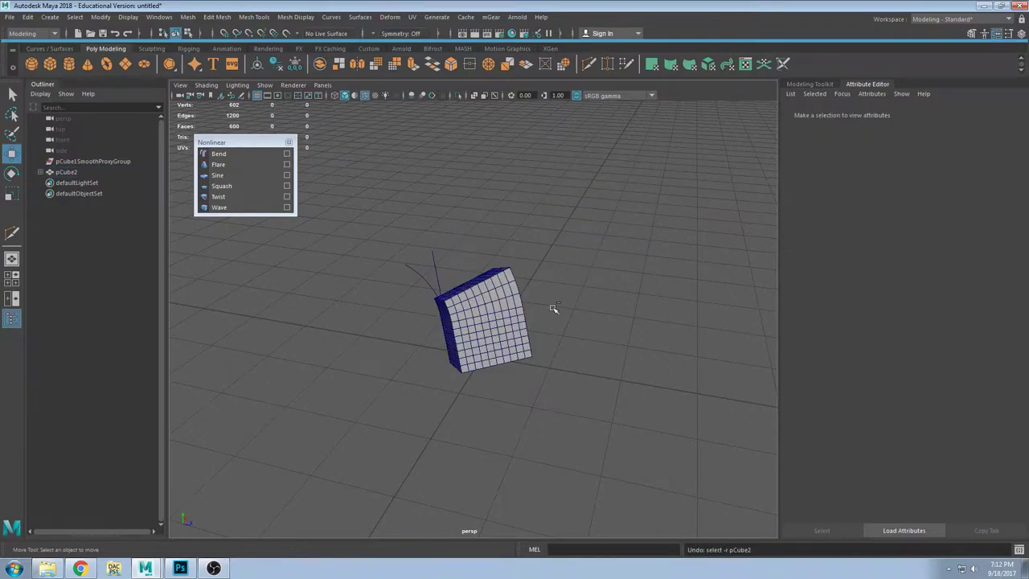
pyautogui.hotkey('ctrl', 'z')
pyautogui.hotkey('ctrl', 'z')
pyautogui.hotkey('ctrl', 'z')
pyautogui.hotkey('ctrl', 'z')
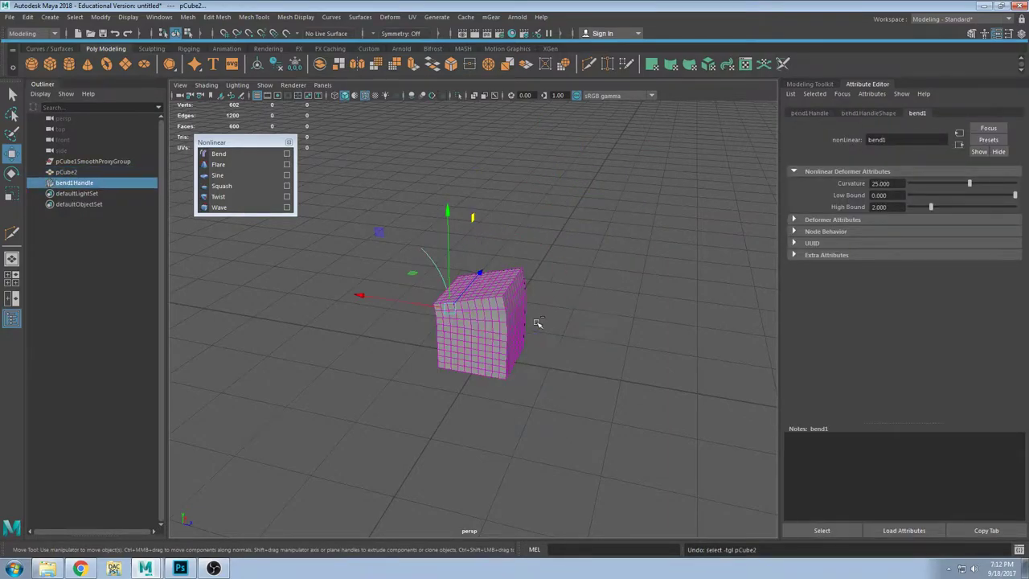
pyautogui.hotkey('ctrl', 'z')
pyautogui.hotkey('ctrl', 'z')
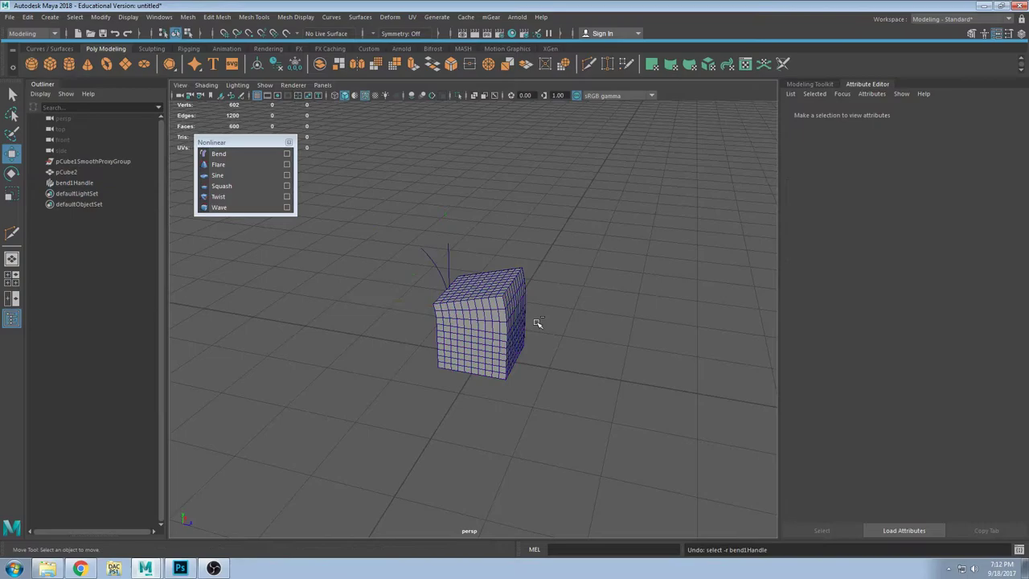
pyautogui.hotkey('ctrl', 'z')
pyautogui.hotkey('ctrl', 'z')
# Step: Select a two-by-two block of faces near the middle of the cube's side and extrude it outward into a long arm
pyautogui.keyDown('alt'); pyautogui.moveTo(493, 298); pyautogui.dragTo(452, 315); pyautogui.keyUp('alt')
pyautogui.scroll(4, 446, 314)
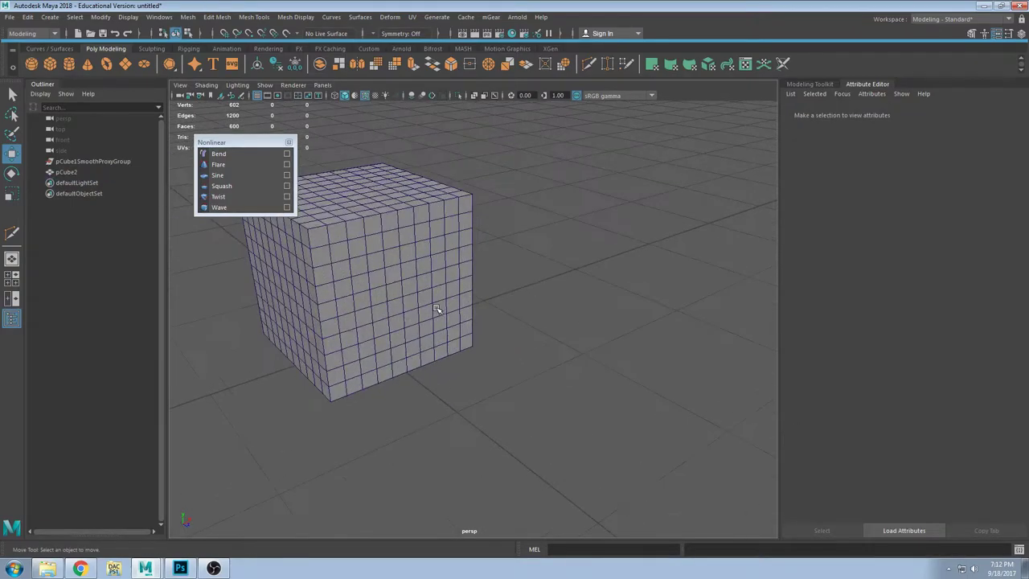
pyautogui.press('F11')
pyautogui.click(395, 292)
pyautogui.keyDown('shift'); pyautogui.click(395, 306); pyautogui.keyUp('shift')
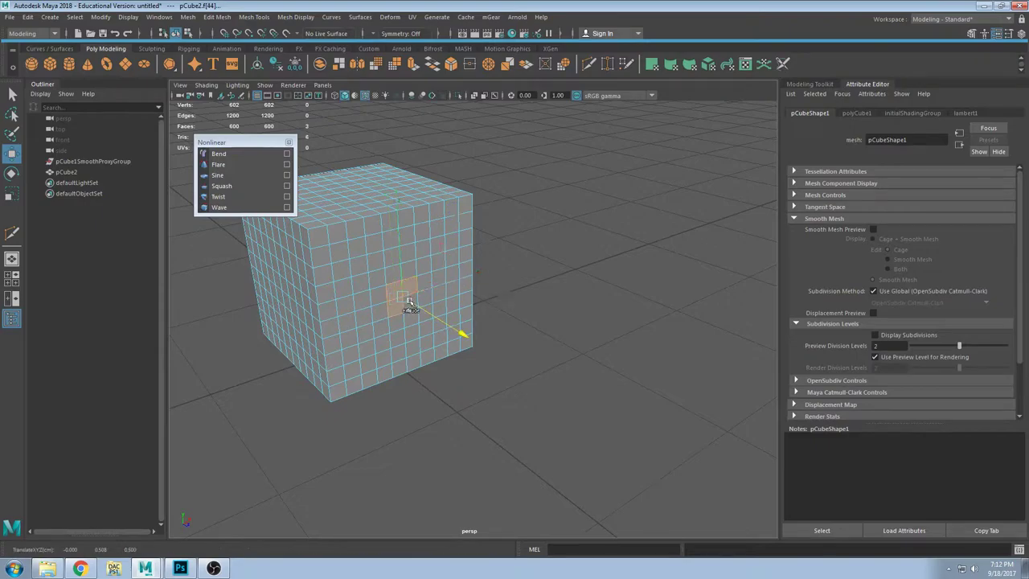
pyautogui.keyDown('alt'); pyautogui.moveTo(409, 299); pyautogui.dragTo(402, 305); pyautogui.keyUp('alt')
pyautogui.keyDown('shift'); pyautogui.click(397, 315); pyautogui.keyUp('shift')
pyautogui.scroll(-5, 399, 318)
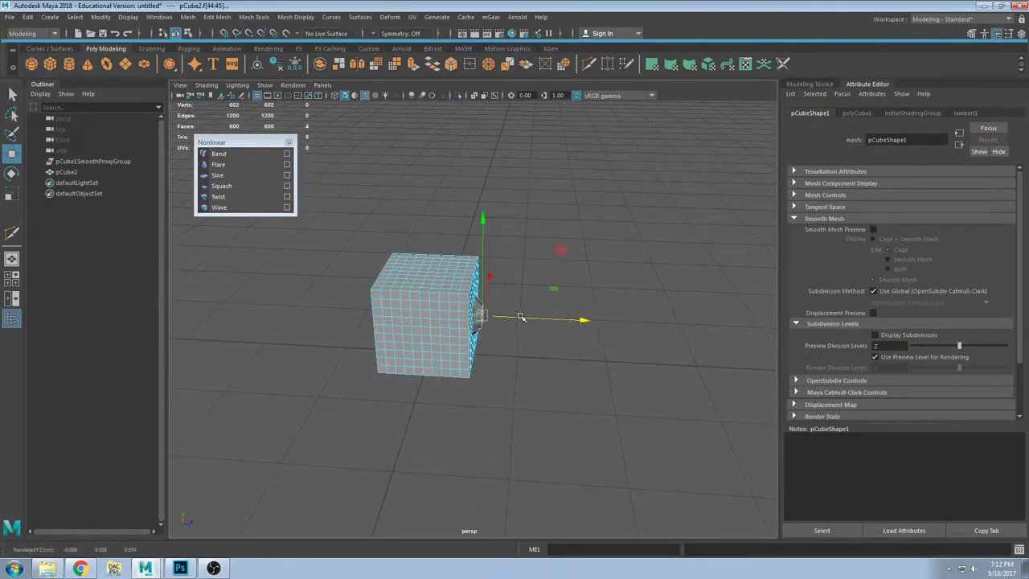
pyautogui.keyDown('shift'); pyautogui.moveTo(514, 317); pyautogui.dragTo(699, 333); pyautogui.keyUp('shift')
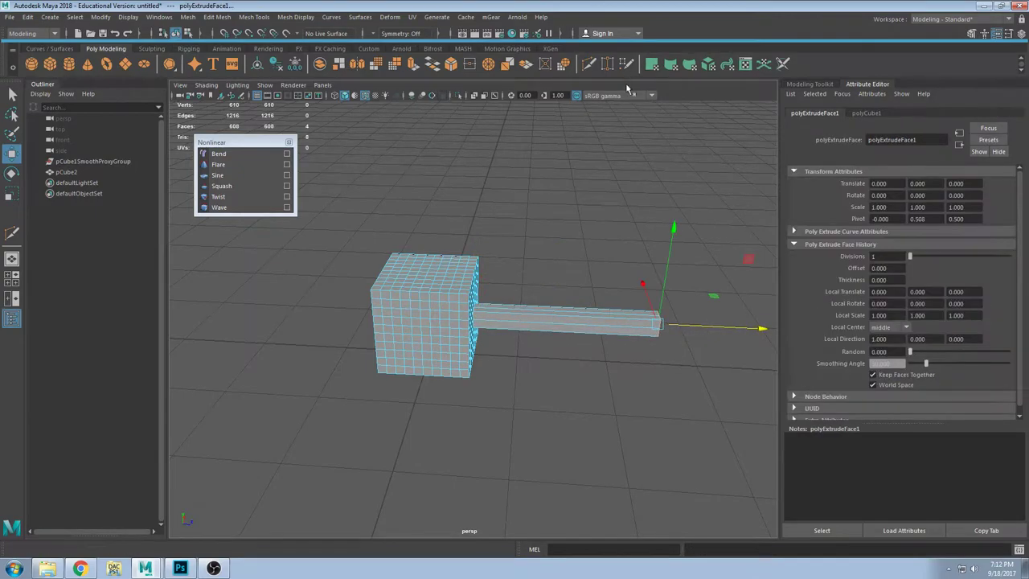
# Step: Set the viewport's color transform to Log, activate Target Weld, and check its tool settings
pyautogui.click(630, 96)
pyautogui.click(615, 124)
pyautogui.click(609, 64)
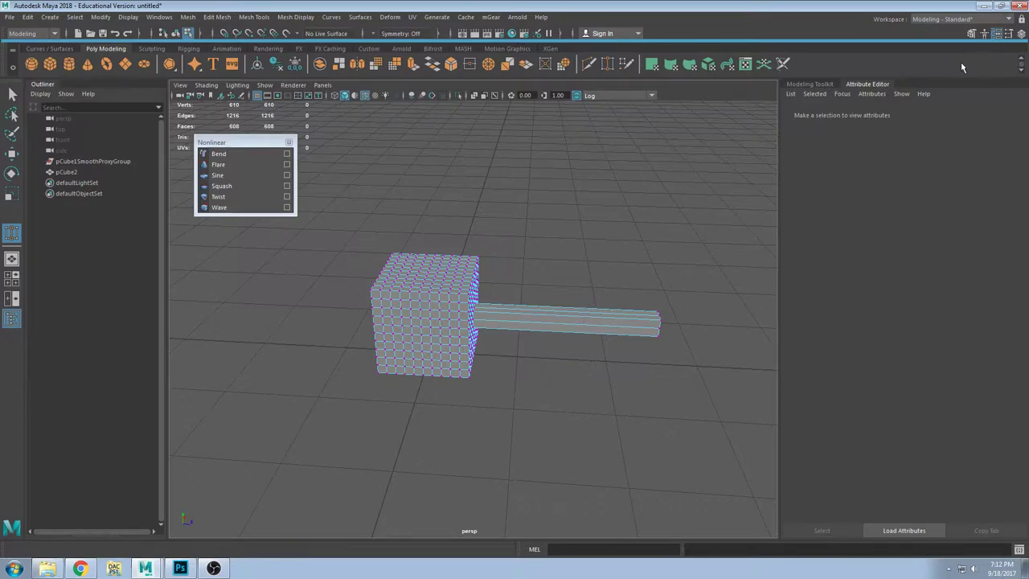
pyautogui.click(1009, 34)
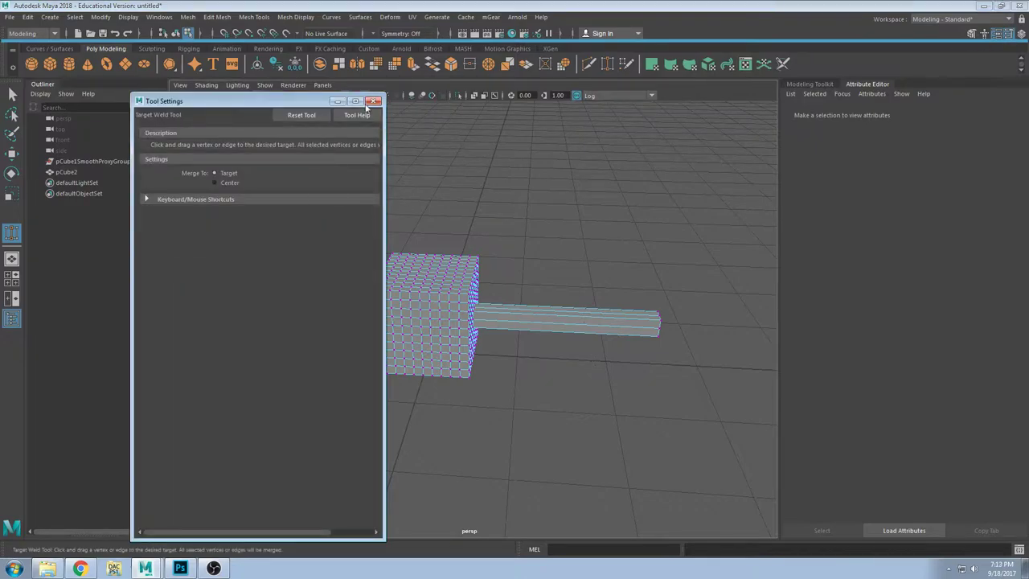
pyautogui.click(374, 101)
# Step: Close the tool settings and activate the Connect tool from the Modeling Toolkit in place of Target Weld
pyautogui.click(971, 34)
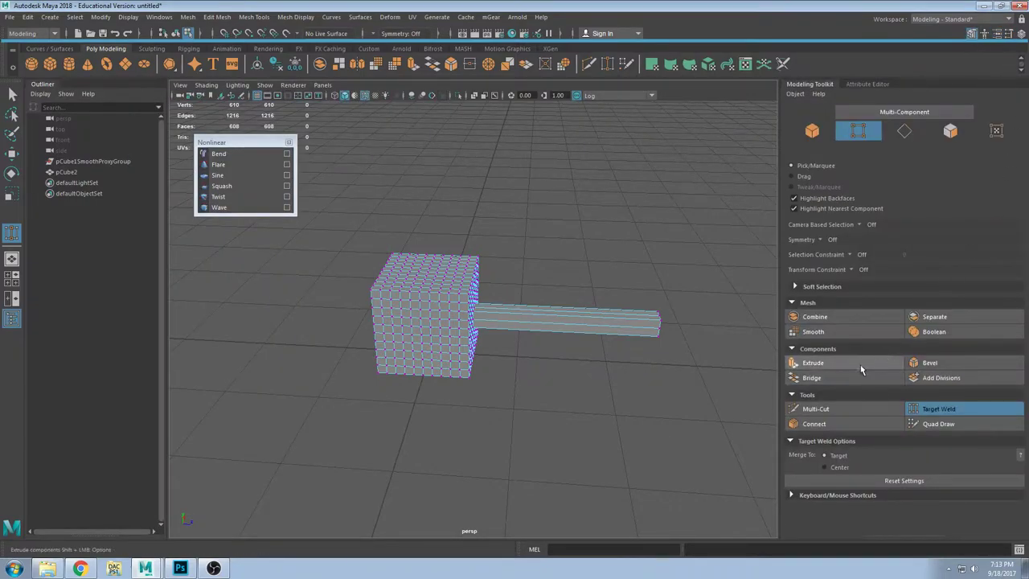
pyautogui.click(816, 408)
pyautogui.click(813, 424)
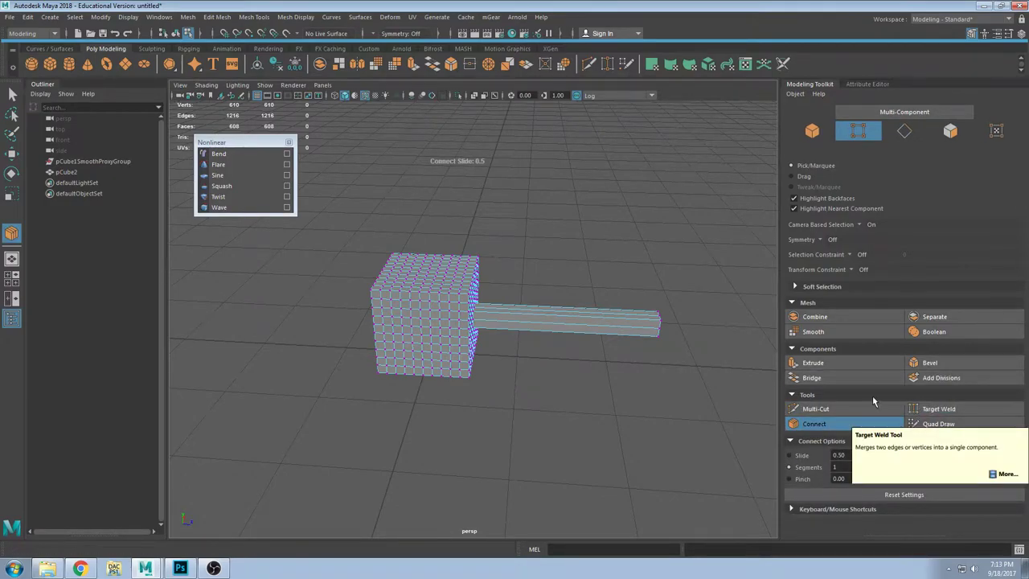
pyautogui.click(828, 410)
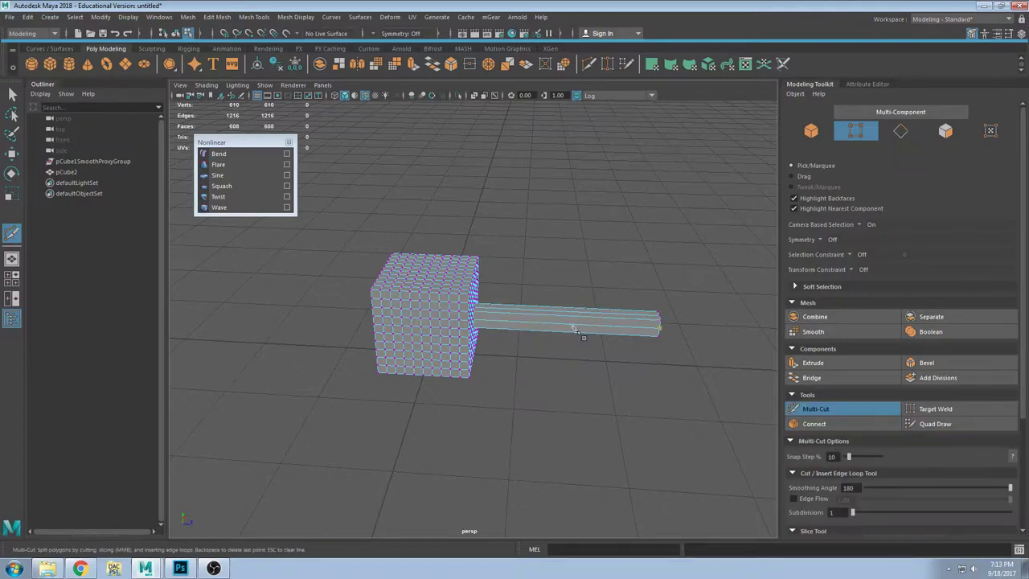
pyautogui.click(857, 425)
# Step: Connect across a lengthwise edge of the extruded arm to add a series of evenly spaced edge loops along it
pyautogui.click(560, 320)
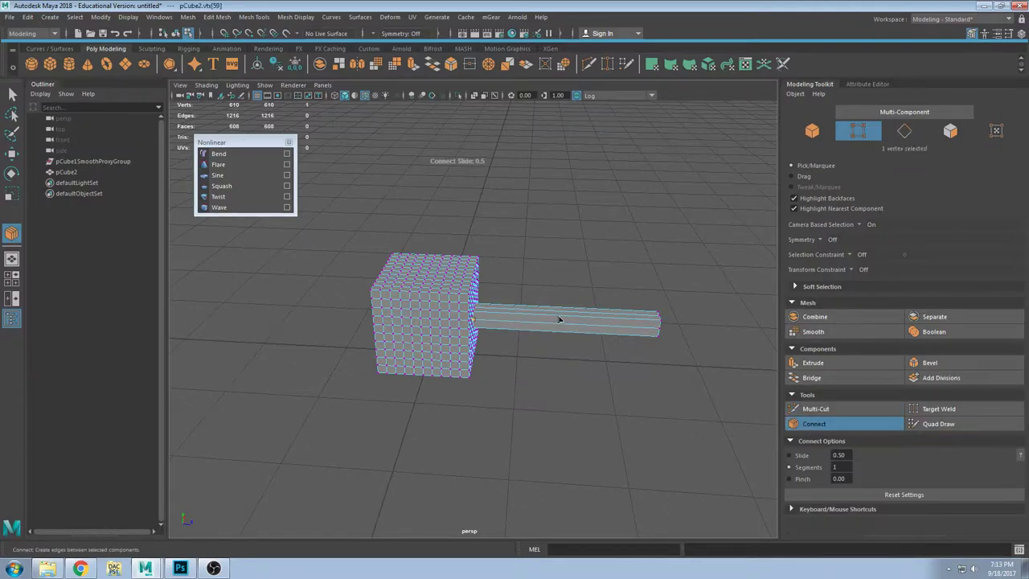
pyautogui.click(563, 320)
pyautogui.scroll(3, 567, 319)
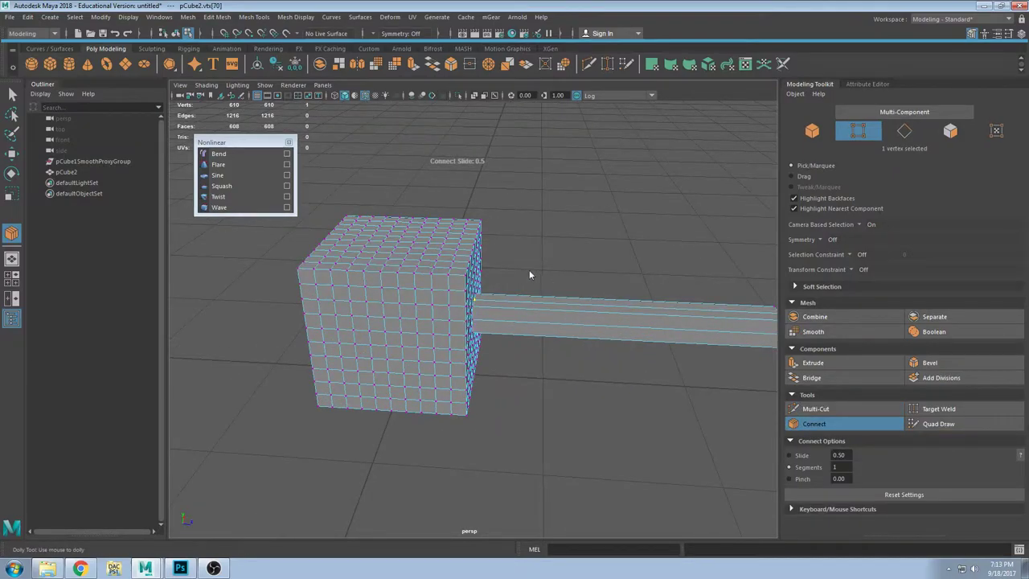
pyautogui.click(590, 307)
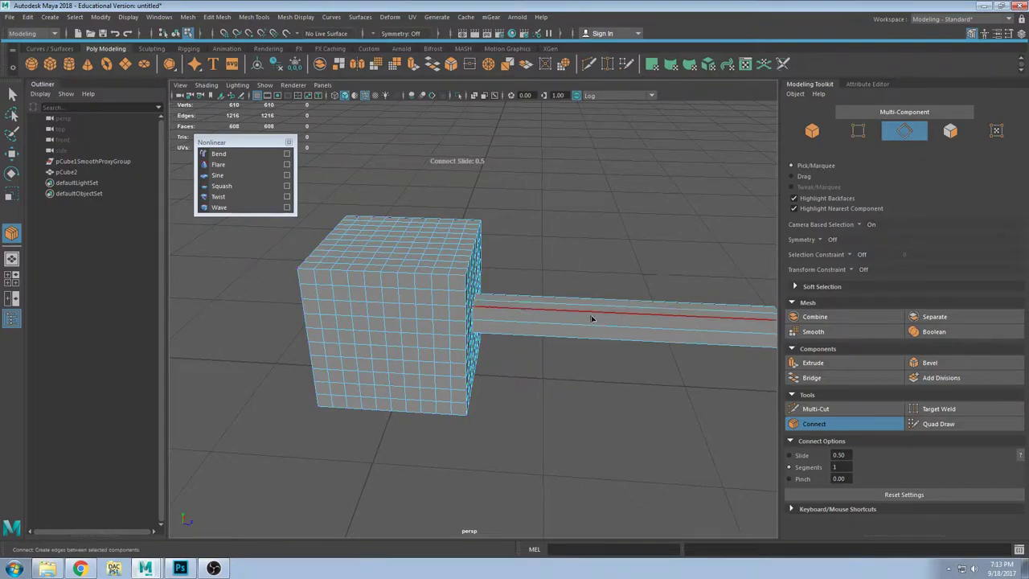
pyautogui.scroll(-3, 616, 315)
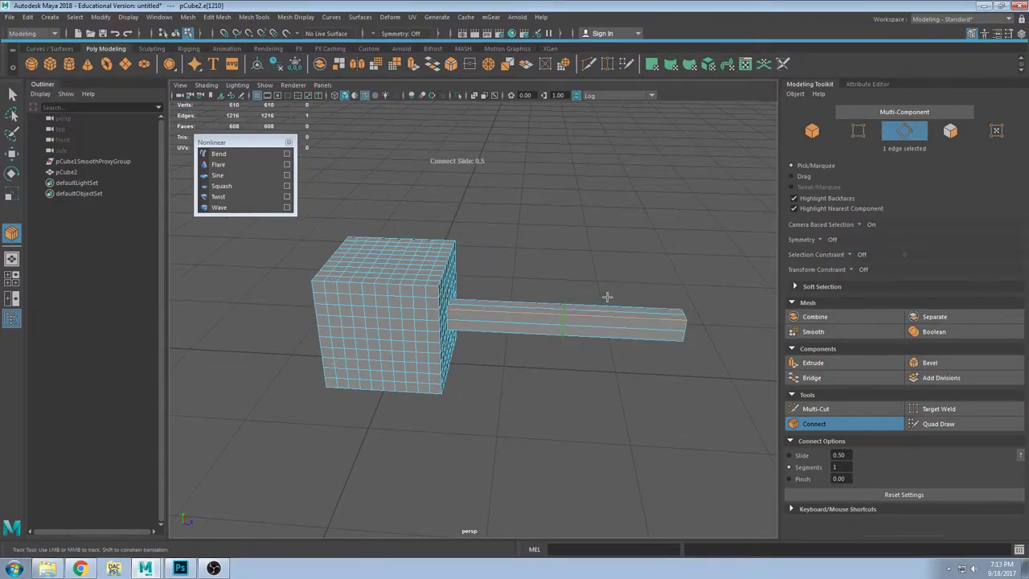
pyautogui.click(605, 284)
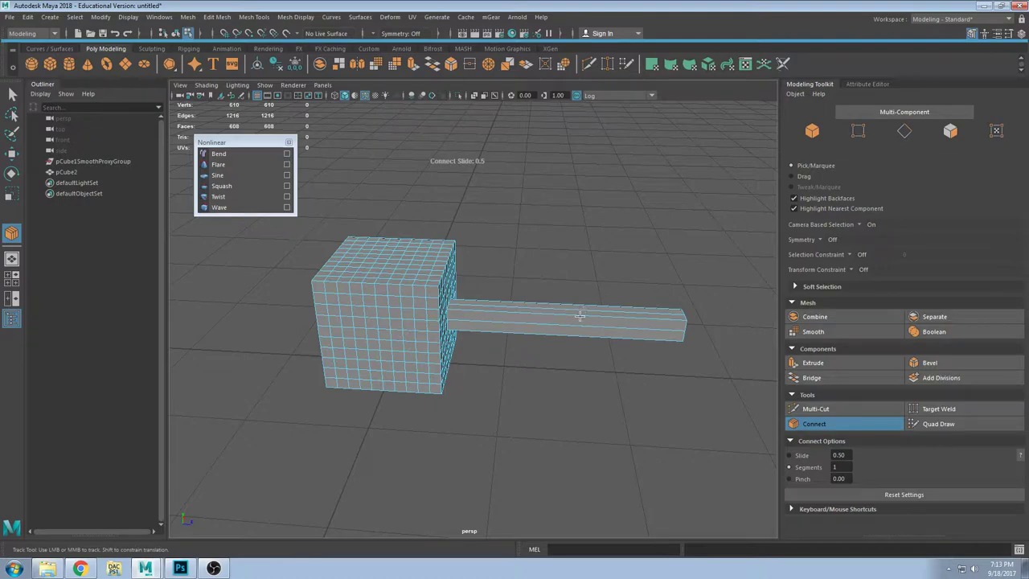
pyautogui.hotkey('ctrl', 'z')
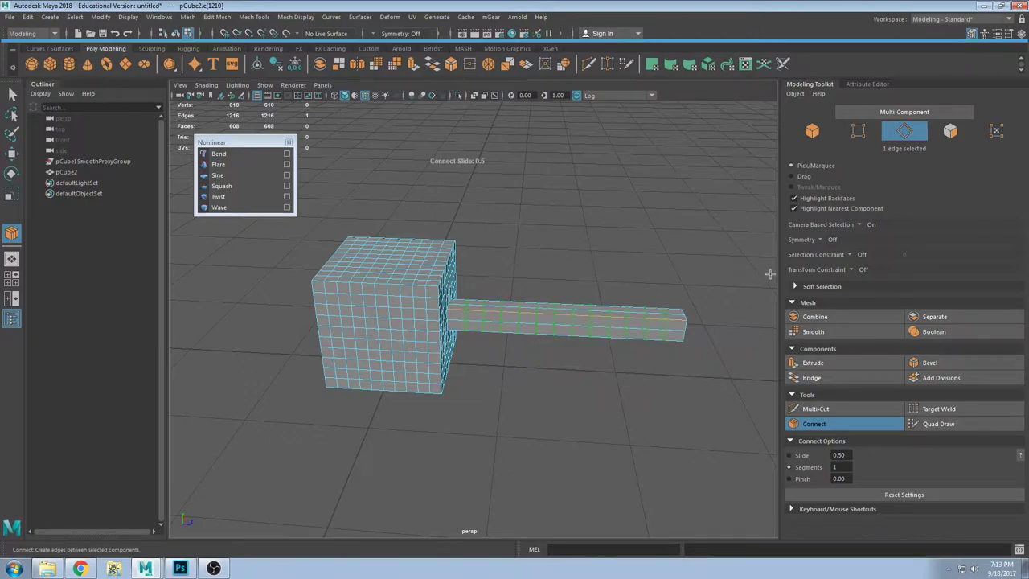
pyautogui.keyDown('alt'); pyautogui.moveTo(711, 295); pyautogui.dragTo(678, 298); pyautogui.keyUp('alt')
pyautogui.press('w')
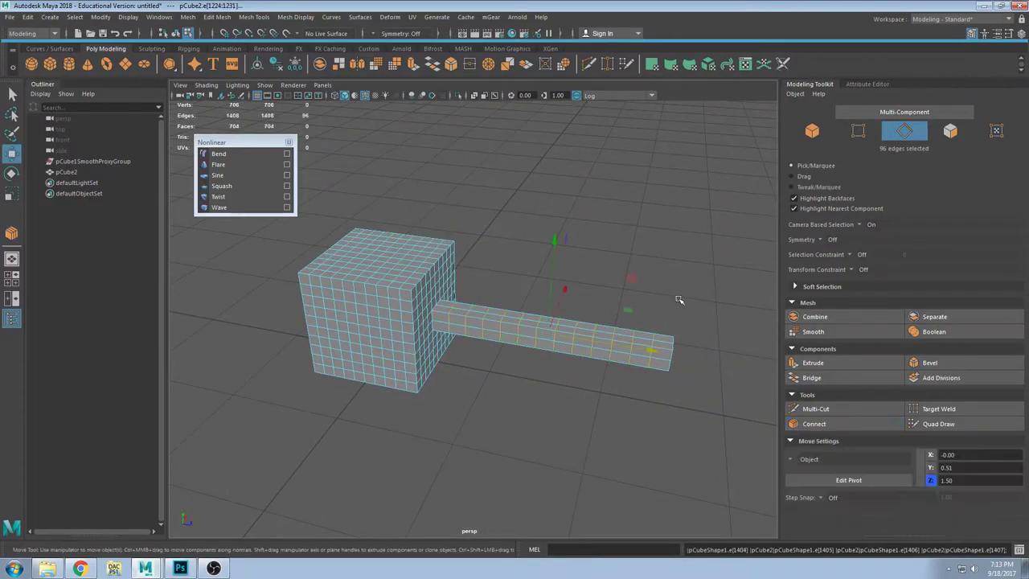
# Step: Switch to face selection and select the faces capping the arm's free end
pyautogui.keyDown('alt'); pyautogui.moveTo(459, 169); pyautogui.dragTo(494, 207); pyautogui.keyUp('alt')
pyautogui.keyDown('alt'); pyautogui.moveTo(434, 354); pyautogui.dragTo(563, 354, button='right'); pyautogui.keyUp('alt')
pyautogui.keyDown('alt'); pyautogui.moveTo(587, 346); pyautogui.dragTo(604, 298); pyautogui.keyUp('alt')
pyautogui.press('F11')
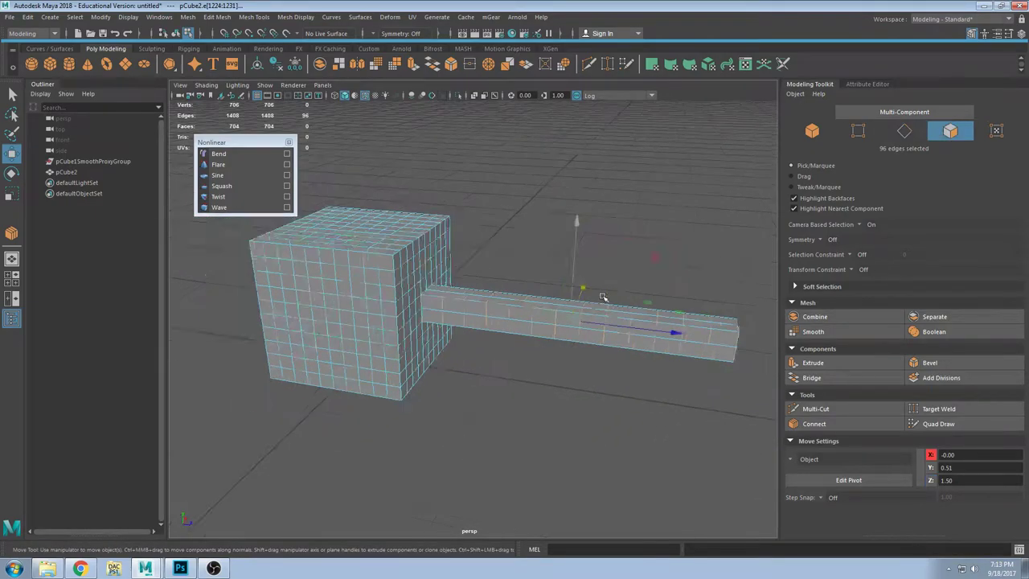
pyautogui.keyDown('alt'); pyautogui.moveTo(604, 298); pyautogui.dragTo(563, 310, button='right'); pyautogui.keyUp('alt')
pyautogui.keyDown('alt'); pyautogui.moveTo(631, 346); pyautogui.dragTo(569, 310); pyautogui.keyUp('alt')
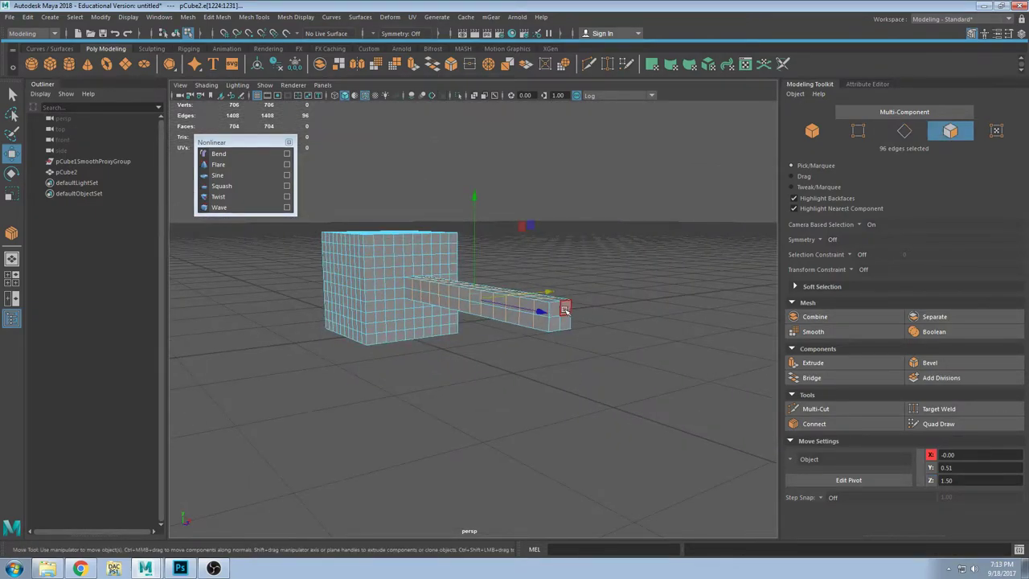
pyautogui.click(557, 310)
# Step: Grow the face selection from the arm's tip until it covers the whole arm up to the cube
pyautogui.keyDown('alt'); pyautogui.moveTo(567, 326); pyautogui.dragTo(611, 343); pyautogui.keyUp('alt')
pyautogui.hotkey('shift', '.')
pyautogui.hotkey('shift', '.')
pyautogui.hotkey('shift', '.')
pyautogui.hotkey('shift', '.')
pyautogui.hotkey('shift', '.')
pyautogui.hotkey('shift', '.')
pyautogui.hotkey('shift', '.')
pyautogui.hotkey('shift', '.')
pyautogui.hotkey('shift', '.')
pyautogui.hotkey('shift', '.')
pyautogui.hotkey('shift', '.')
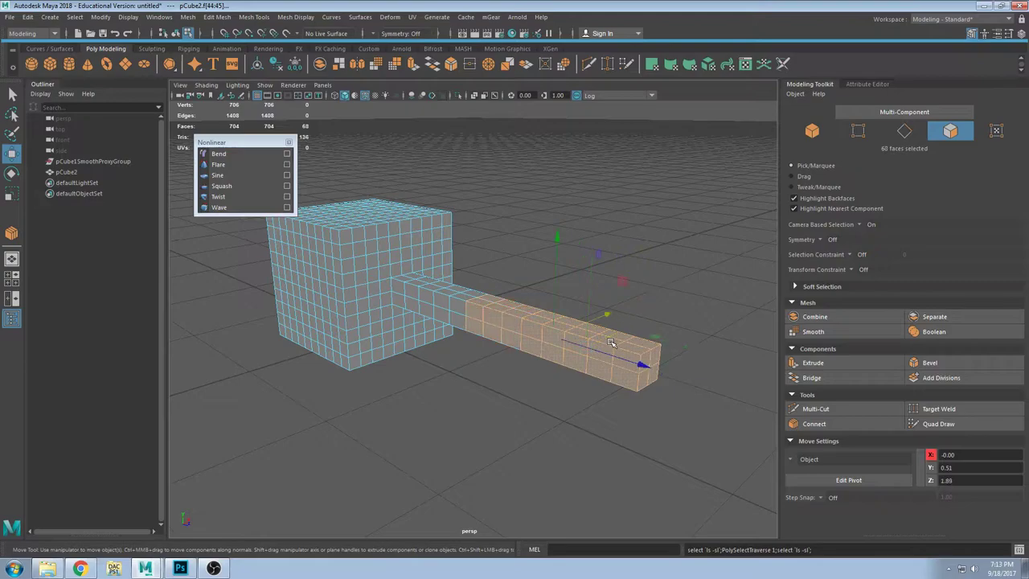
pyautogui.keyDown('alt'); pyautogui.moveTo(612, 343); pyautogui.dragTo(667, 350); pyautogui.keyUp('alt')
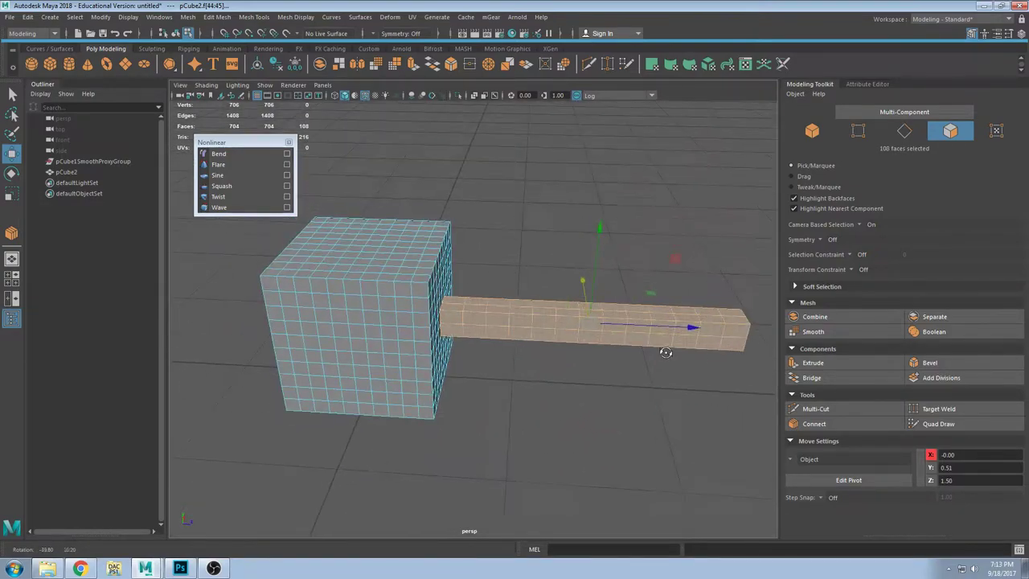
# Step: Apply a bend deformer to the selected arm faces
pyautogui.click(233, 153)
pyautogui.moveTo(563, 343)
pyautogui.keyDown('alt'); pyautogui.mouseDown()
pyautogui.moveTo(536, 305)
pyautogui.moveTo(475, 315)
pyautogui.moveTo(576, 324)
pyautogui.moveTo(563, 314)
pyautogui.moveTo(523, 320)
pyautogui.moveTo(555, 329)
pyautogui.mouseUp(); pyautogui.keyUp('alt')
pyautogui.moveTo(555, 203); pyautogui.dragTo(556, 204)
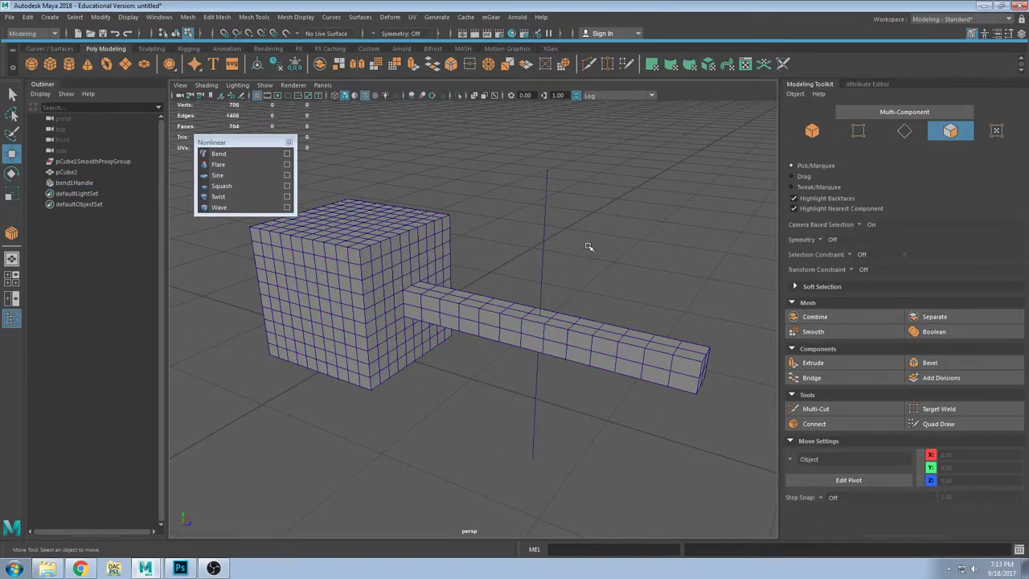
pyautogui.moveTo(588, 246)
pyautogui.keyDown('alt'); pyautogui.mouseDown()
pyautogui.moveTo(525, 250)
pyautogui.moveTo(594, 245)
pyautogui.mouseUp(); pyautogui.keyUp('alt')
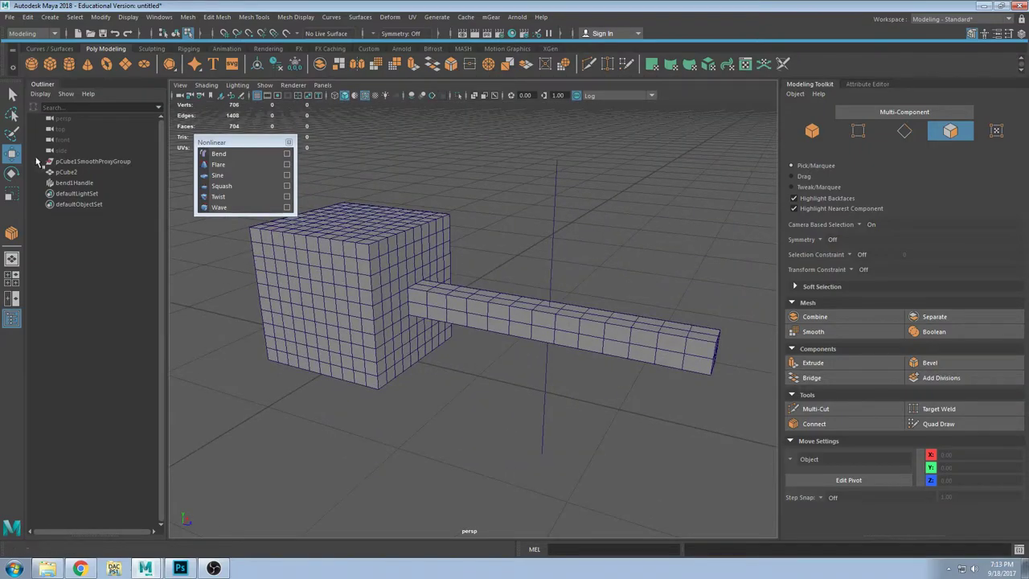
# Step: Select the bend handle, try a curvature of about -68.7, and undo that change
pyautogui.click(12, 94)
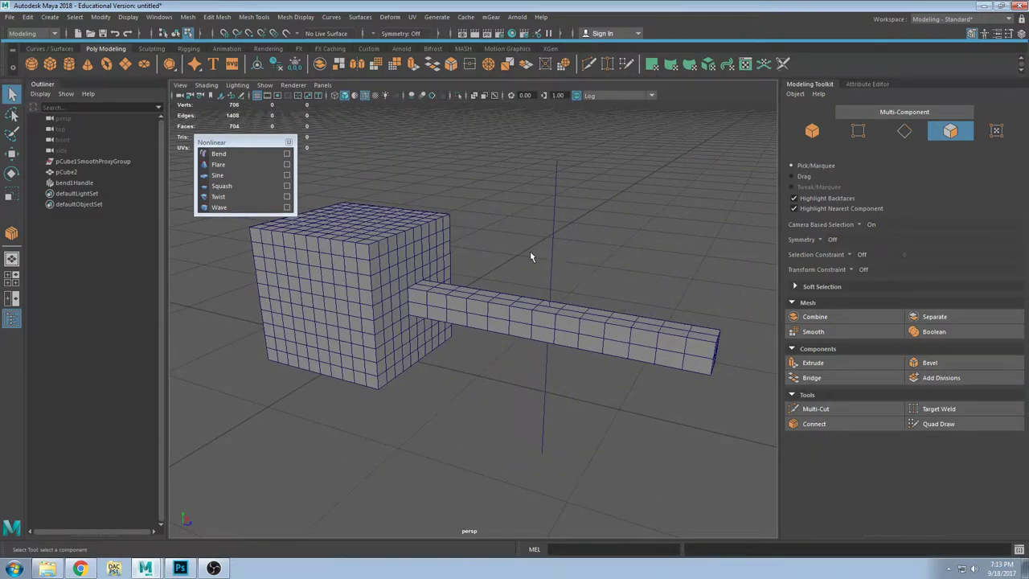
pyautogui.click(591, 325)
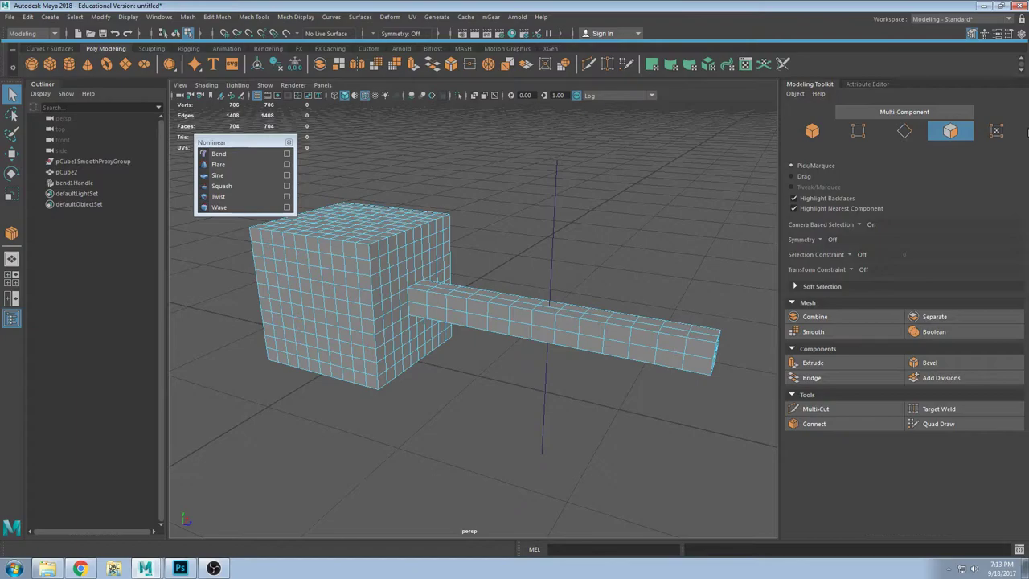
pyautogui.click(868, 84)
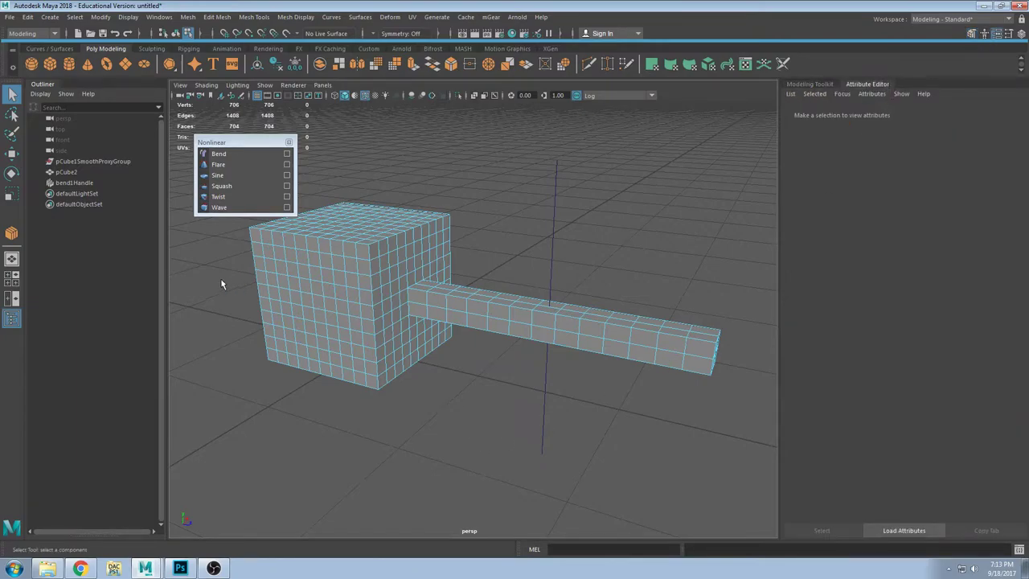
pyautogui.click(73, 183)
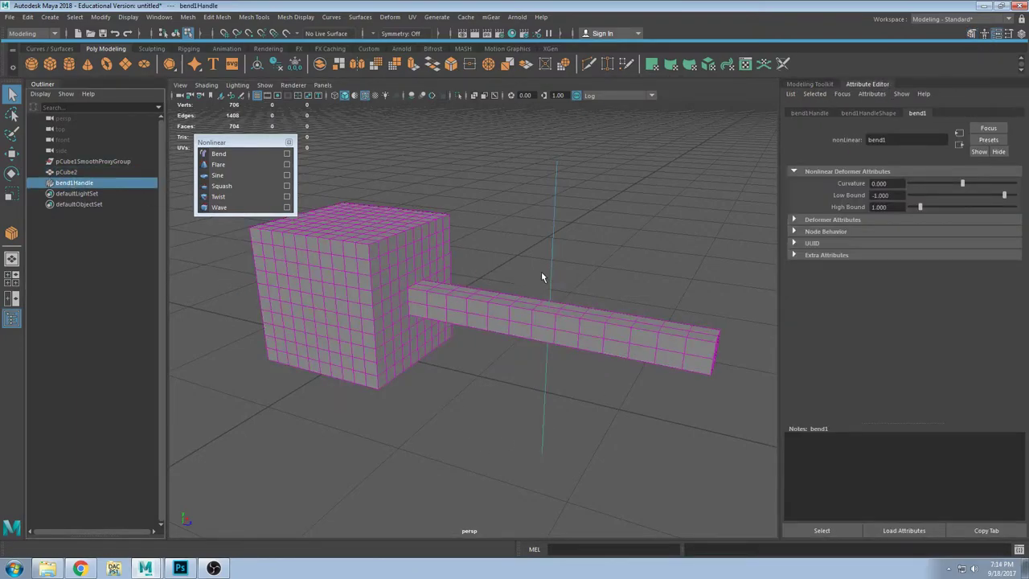
pyautogui.moveTo(963, 185); pyautogui.dragTo(943, 200)
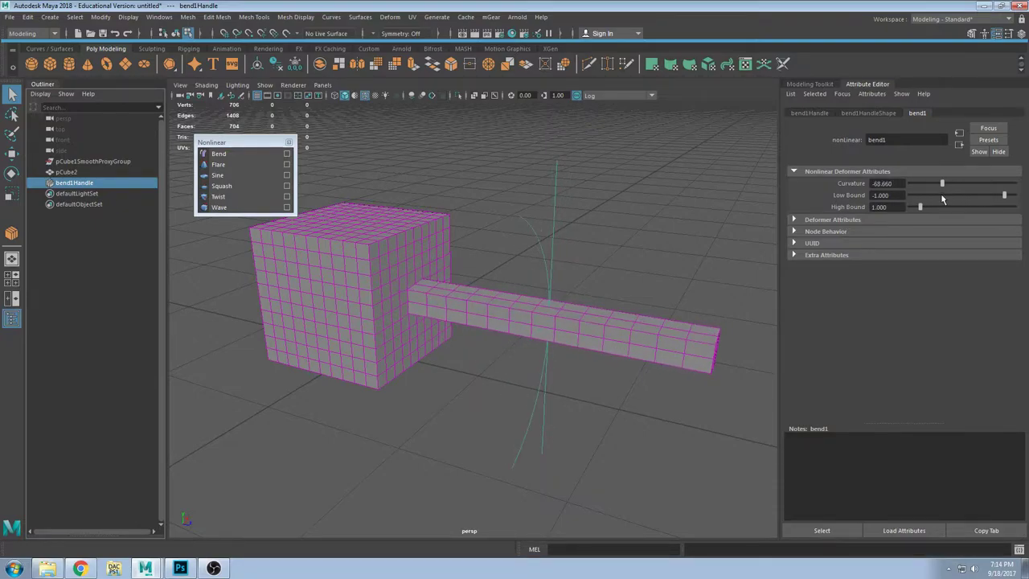
pyautogui.hotkey('ctrl', 'z')
# Step: Set the bend's low bound to 0 and raise its curvature to about 52
pyautogui.doubleClick(892, 196)
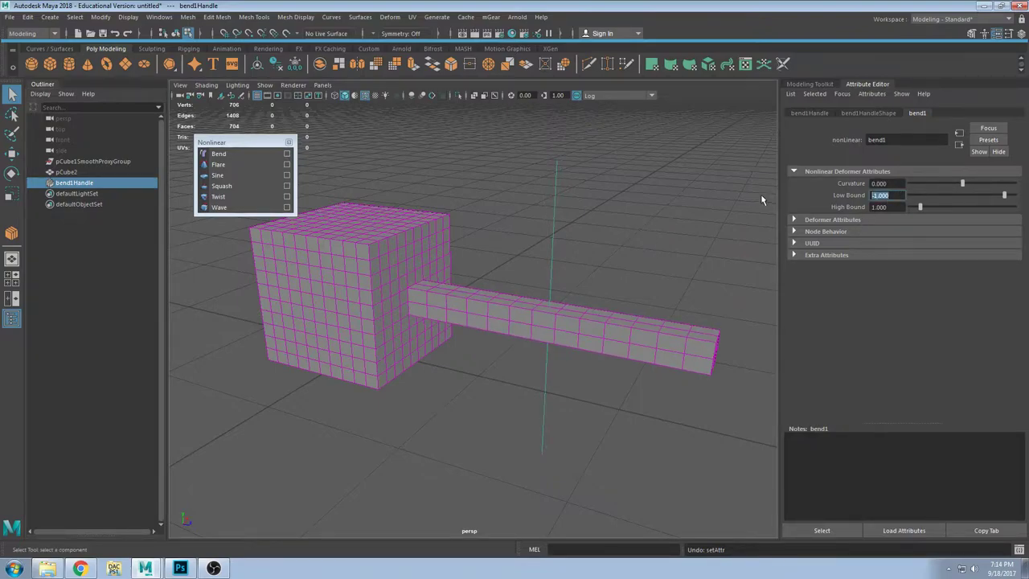
pyautogui.write('0')
pyautogui.press('Return')
pyautogui.moveTo(966, 188); pyautogui.dragTo(977, 187)
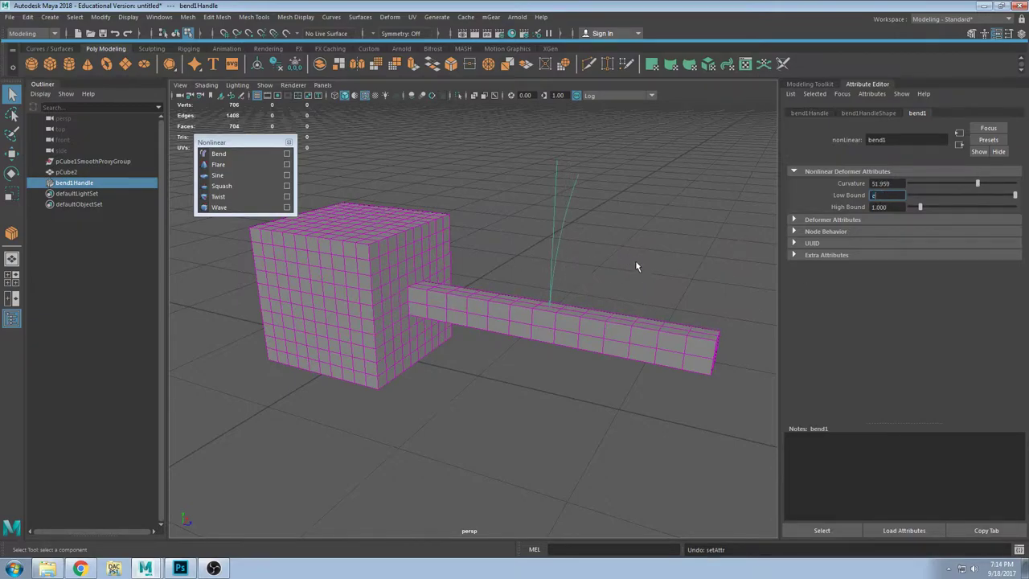
pyautogui.moveTo(636, 262)
pyautogui.keyDown('alt'); pyautogui.mouseDown()
pyautogui.moveTo(645, 260)
pyautogui.moveTo(638, 271)
pyautogui.mouseUp(); pyautogui.keyUp('alt')
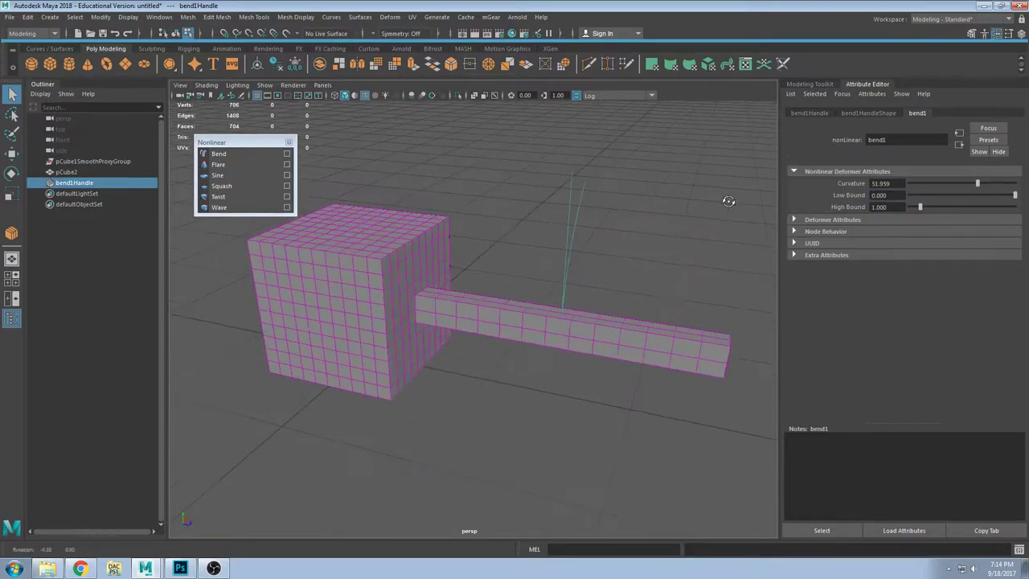
# Step: Enter a low bound of -1 in the bend deformer creation options, apply them, and close the dialog
pyautogui.click(287, 153)
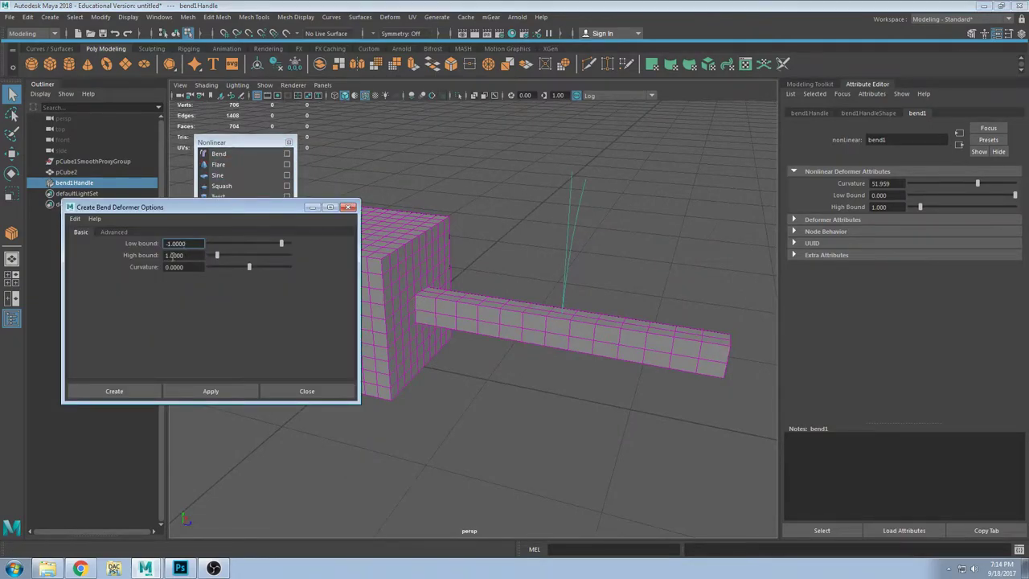
pyautogui.moveTo(191, 242); pyautogui.dragTo(131, 236)
pyautogui.write('-1')
pyautogui.press('Return')
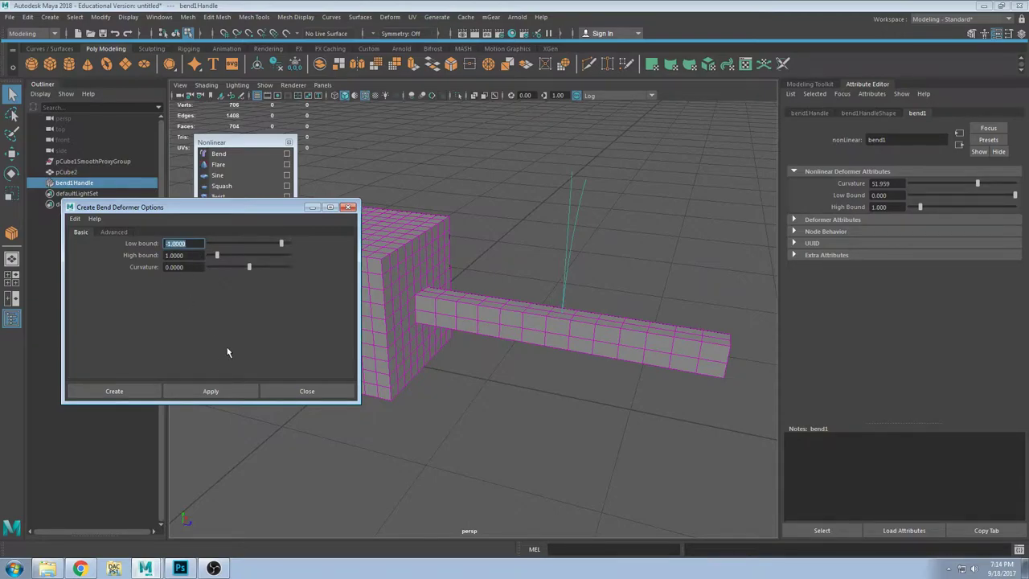
pyautogui.click(222, 393)
pyautogui.click(306, 390)
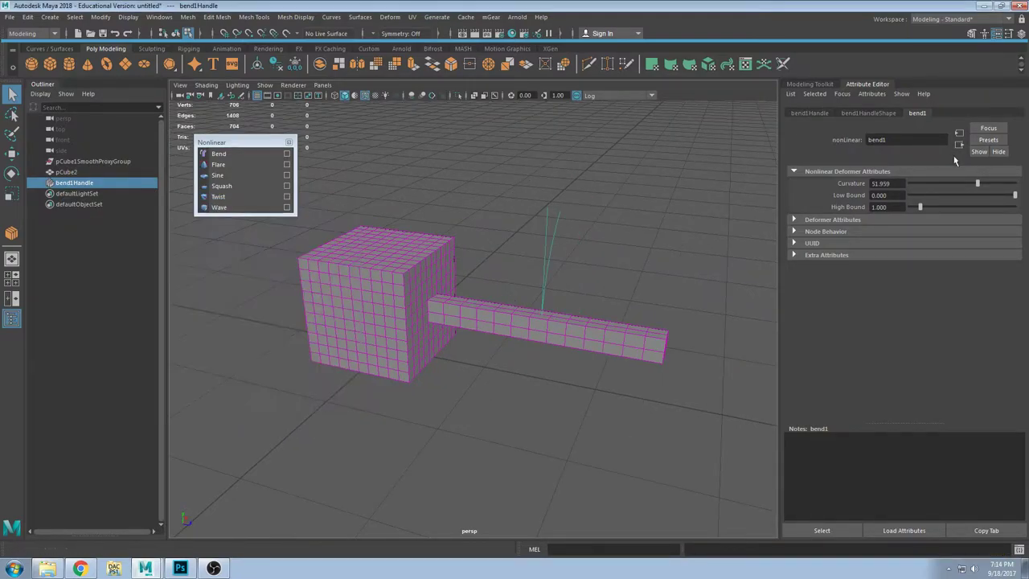
# Step: Set the bend's curvature to 1 and its low bound to -1
pyautogui.doubleClick(884, 183)
pyautogui.write('1')
pyautogui.press('Tab')
pyautogui.write('-1')
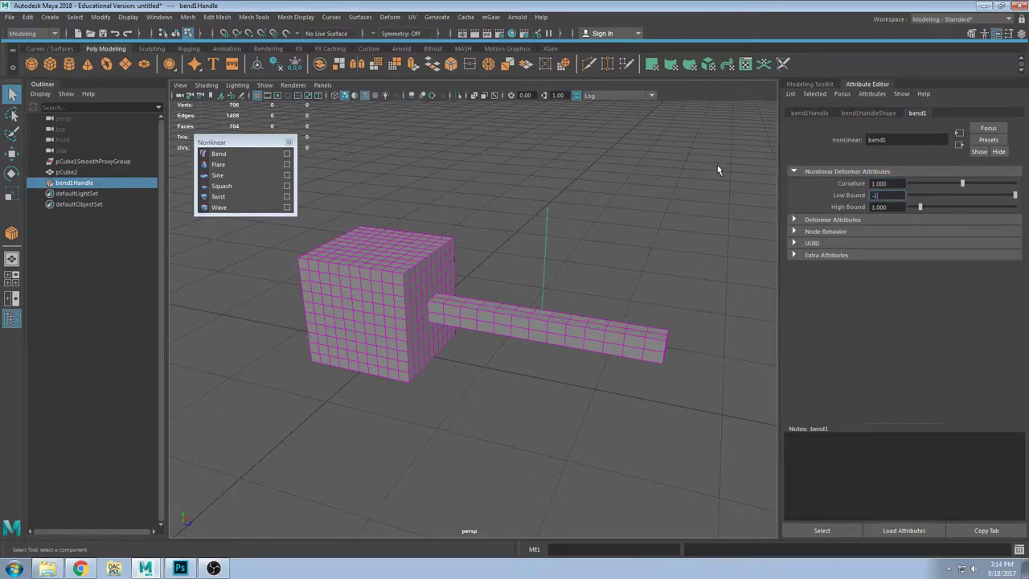
pyautogui.press('Return')
# Step: Try bend curvatures of about -92.8 and -139.2, inspect the handle around the arm, and undo both changes
pyautogui.keyDown('alt'); pyautogui.moveTo(522, 300); pyautogui.dragTo(475, 299); pyautogui.keyUp('alt')
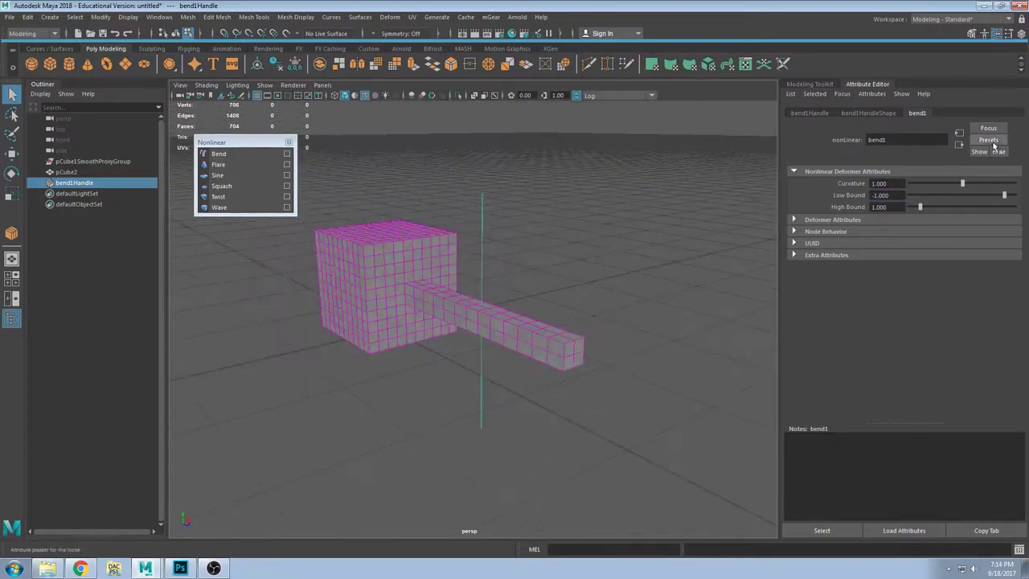
pyautogui.moveTo(963, 183); pyautogui.dragTo(936, 181)
pyautogui.keyDown('alt'); pyautogui.moveTo(494, 284); pyautogui.dragTo(639, 279); pyautogui.keyUp('alt')
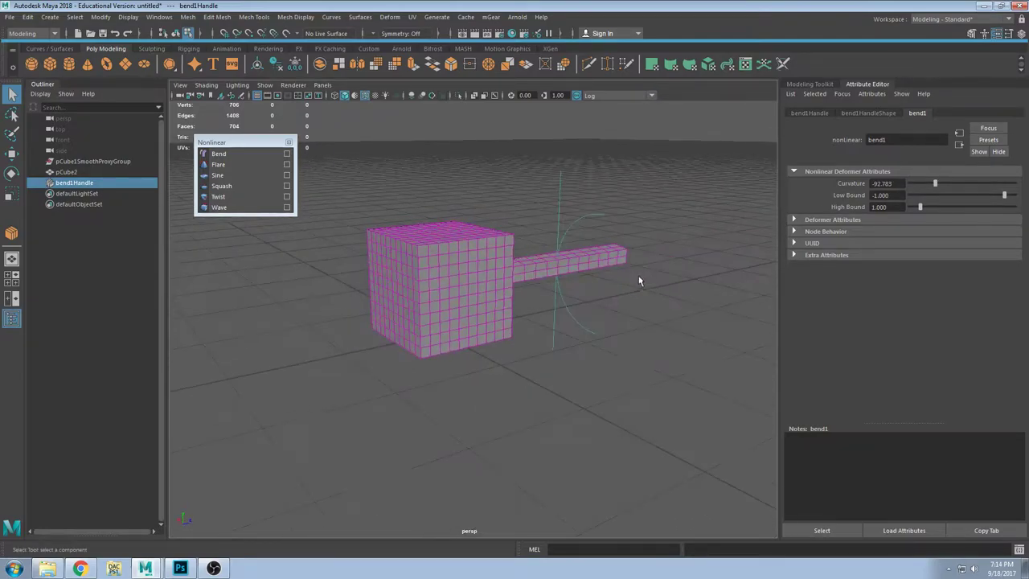
pyautogui.scroll(3, 639, 279)
pyautogui.keyDown('alt'); pyautogui.moveTo(624, 259); pyautogui.dragTo(547, 333, button='middle'); pyautogui.keyUp('alt')
pyautogui.scroll(3, 632, 324)
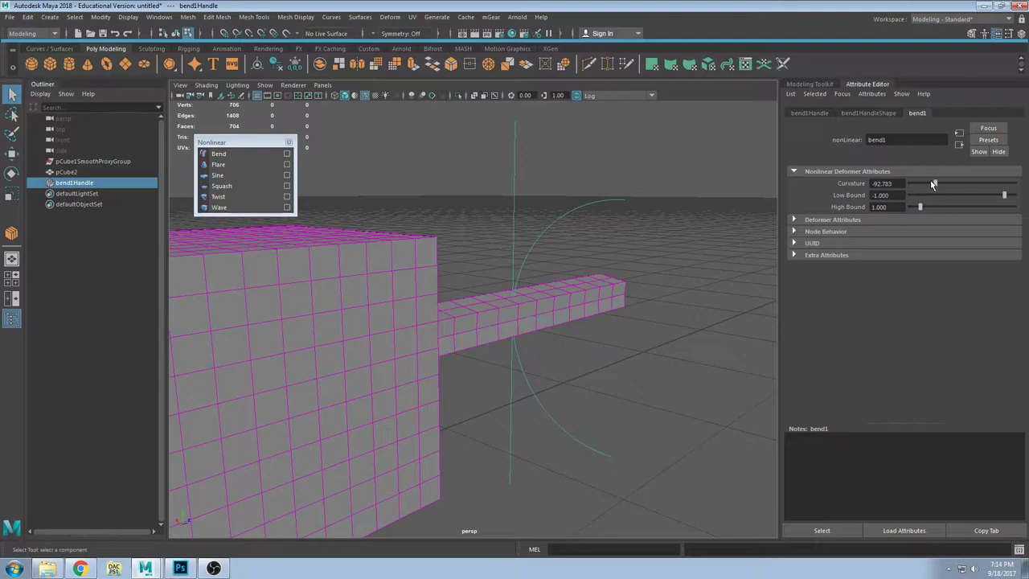
pyautogui.moveTo(933, 184); pyautogui.dragTo(922, 196)
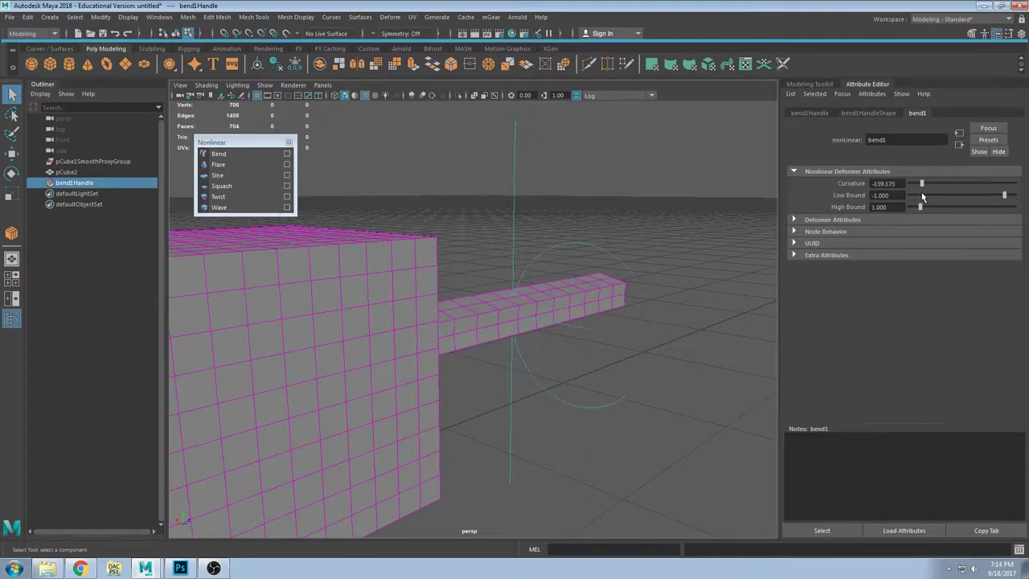
pyautogui.hotkey('ctrl', 'z')
pyautogui.hotkey('ctrl', 'z')
pyautogui.hotkey('ctrl', 'z')
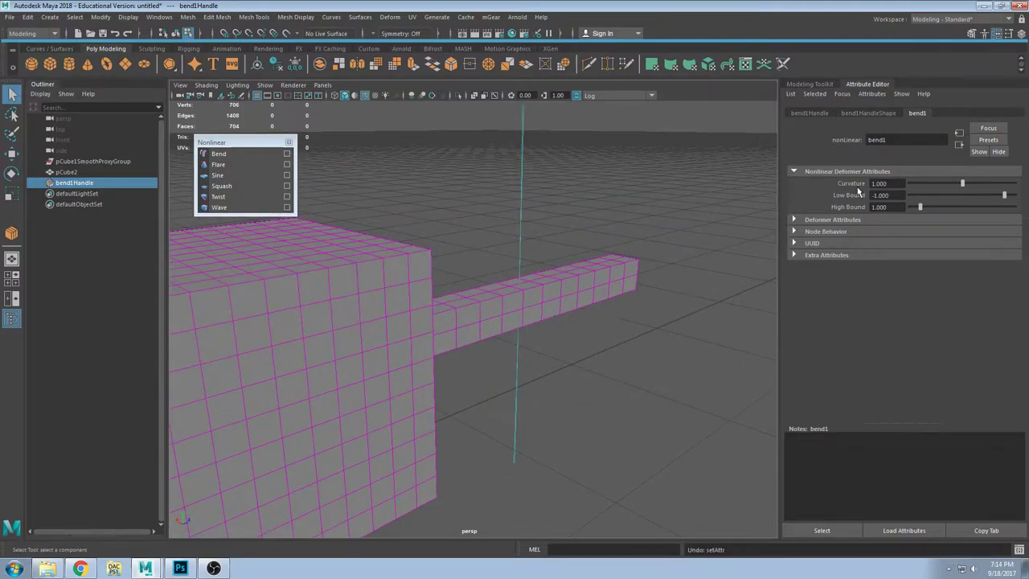
# Step: Set the bend's low bound to 0 so only its upper half remains active
pyautogui.click(892, 196)
pyautogui.write('0')
pyautogui.press('Return')
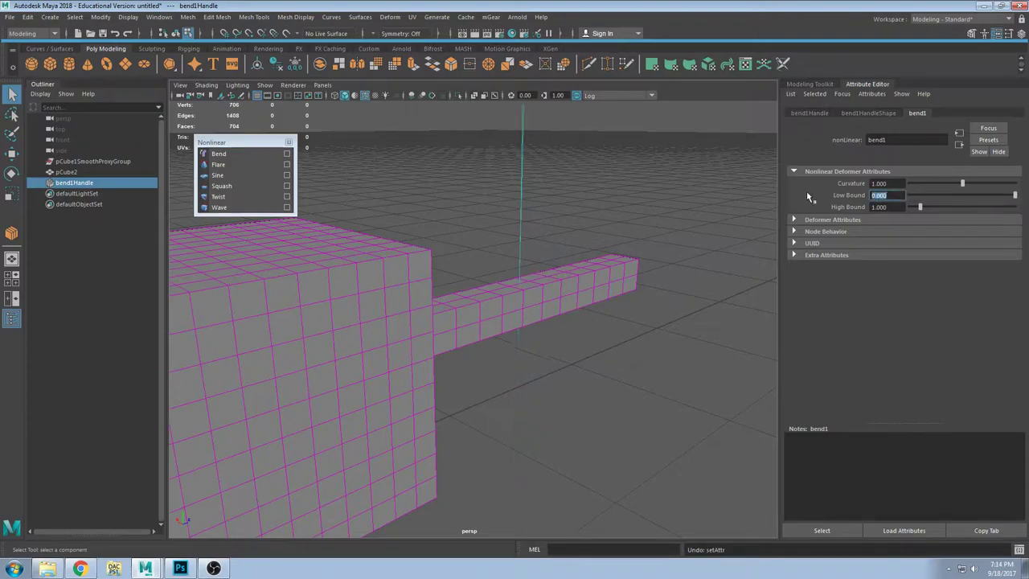
pyautogui.keyDown('alt'); pyautogui.moveTo(755, 197); pyautogui.dragTo(504, 285); pyautogui.keyUp('alt')
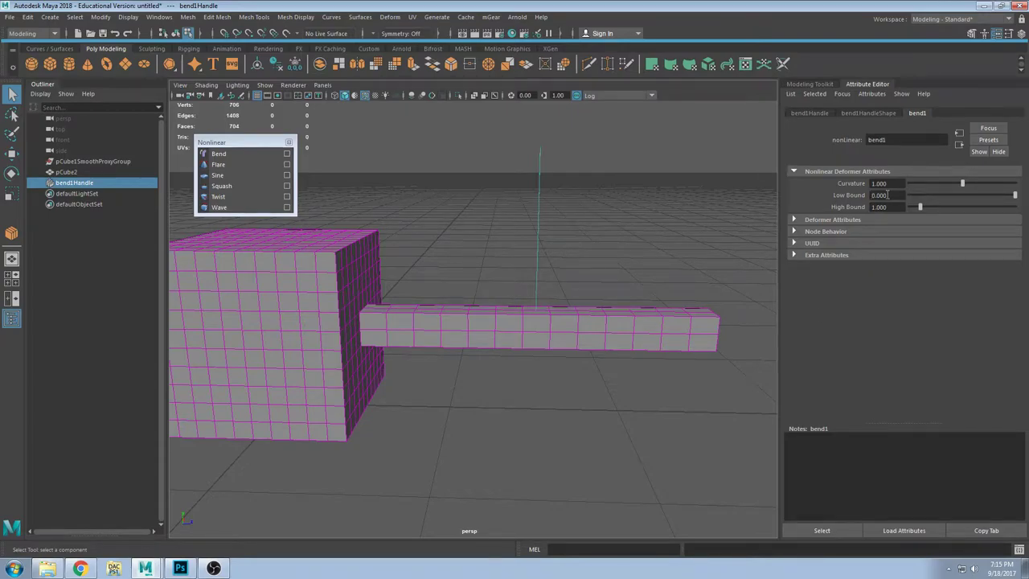
# Step: Raise the bend deformer's curvature to about 53.8
pyautogui.click(888, 196)
pyautogui.moveTo(951, 185); pyautogui.dragTo(978, 185)
pyautogui.keyDown('alt'); pyautogui.moveTo(531, 225); pyautogui.dragTo(569, 214); pyautogui.keyUp('alt')
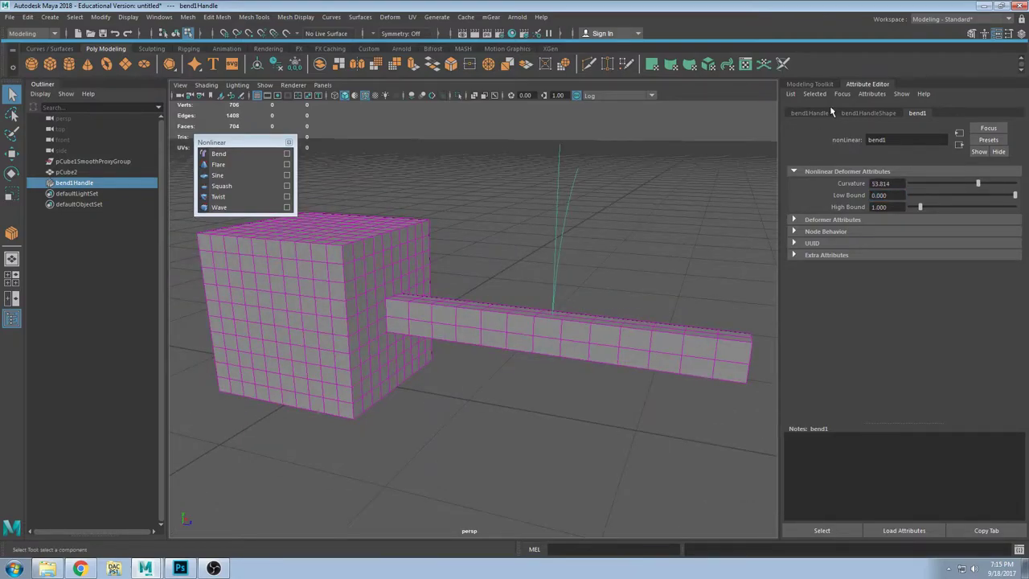
# Step: Rotate the bend handle to 90 degrees on X so it runs along the arm
pyautogui.click(867, 114)
pyautogui.click(810, 113)
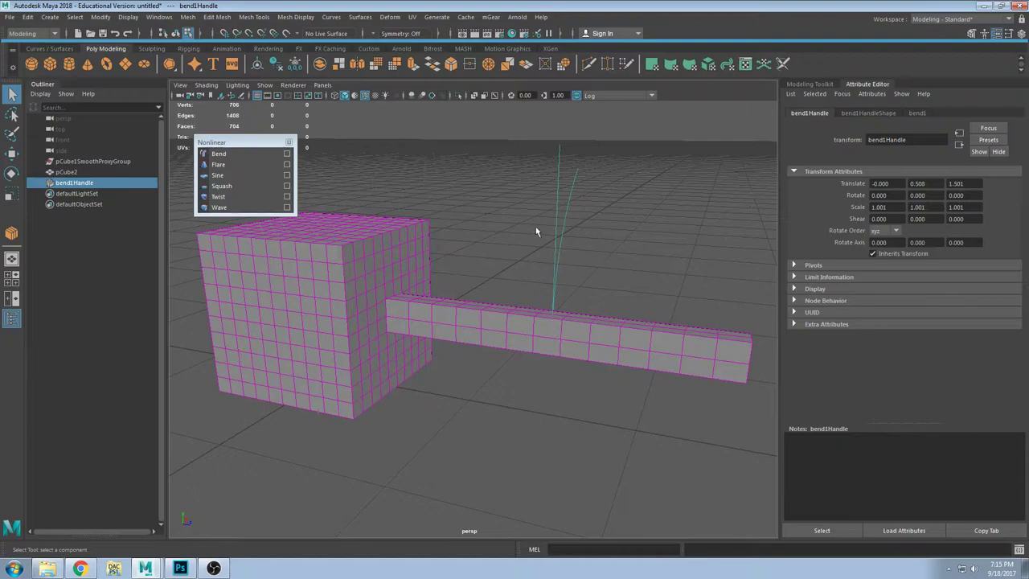
pyautogui.click(586, 266)
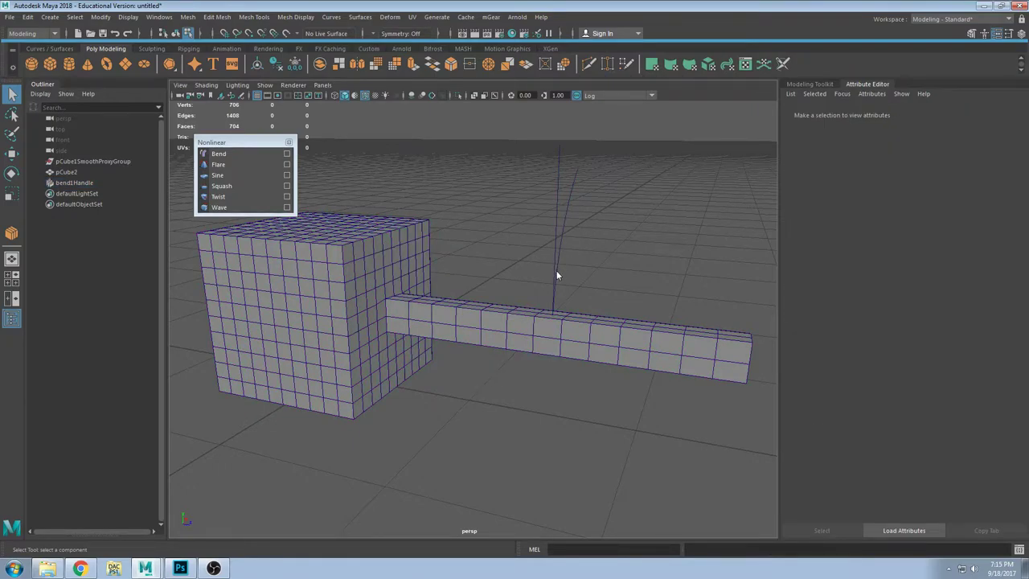
pyautogui.click(65, 183)
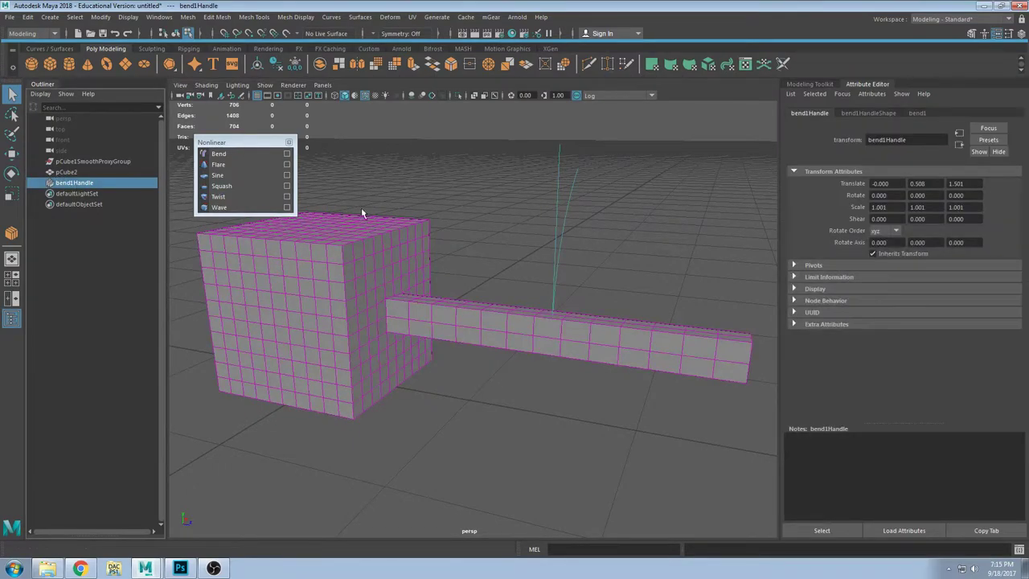
pyautogui.press('e')
pyautogui.moveTo(605, 255); pyautogui.dragTo(716, 408)
pyautogui.click(880, 196)
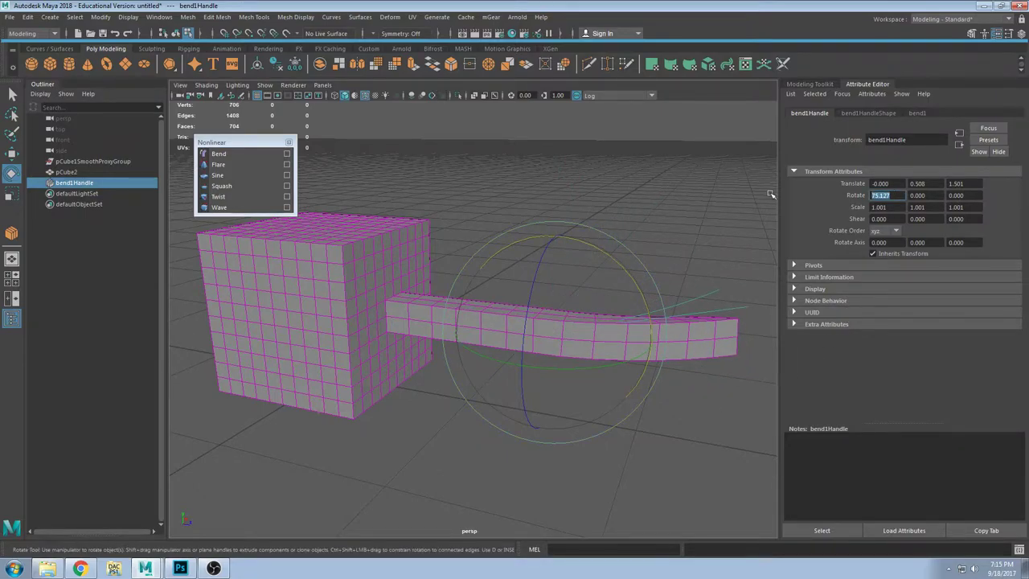
pyautogui.write('90')
pyautogui.press('Return')
# Step: Move the bend handle along the arm to its base near the cube
pyautogui.keyDown('alt'); pyautogui.moveTo(510, 249); pyautogui.dragTo(547, 290); pyautogui.keyUp('alt')
pyautogui.press('w')
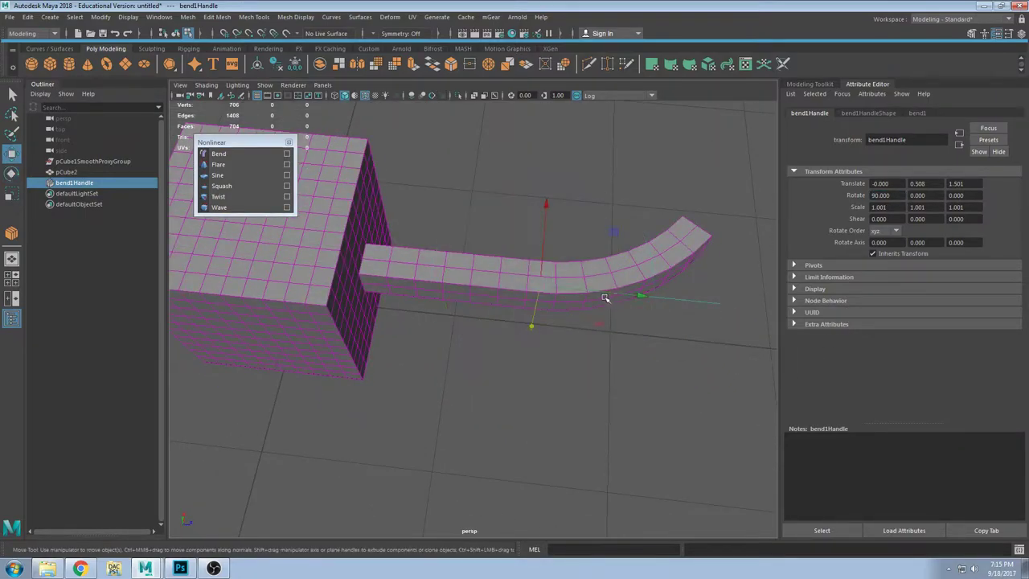
pyautogui.moveTo(615, 298); pyautogui.dragTo(431, 278)
pyautogui.moveTo(507, 277)
pyautogui.keyDown('alt'); pyautogui.mouseDown()
pyautogui.moveTo(503, 259)
pyautogui.moveTo(508, 284)
pyautogui.mouseUp(); pyautogui.keyUp('alt')
# Step: Try a bend curvature of about 96.5 on the arm, inspect the shape, and reset the curvature to 0
pyautogui.click(918, 114)
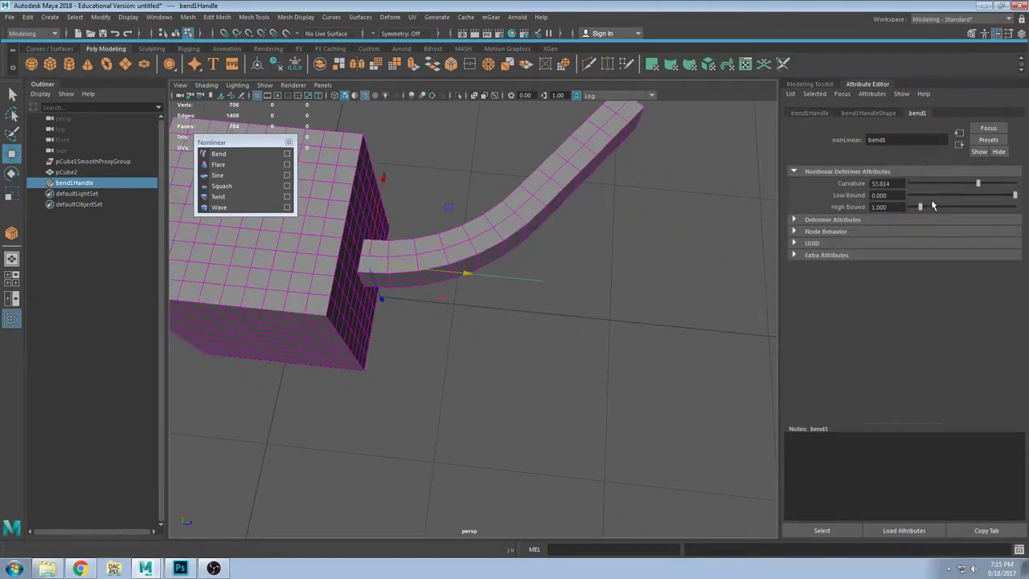
pyautogui.moveTo(979, 184); pyautogui.dragTo(990, 183)
pyautogui.keyDown('alt'); pyautogui.moveTo(690, 172); pyautogui.dragTo(678, 304); pyautogui.keyUp('alt')
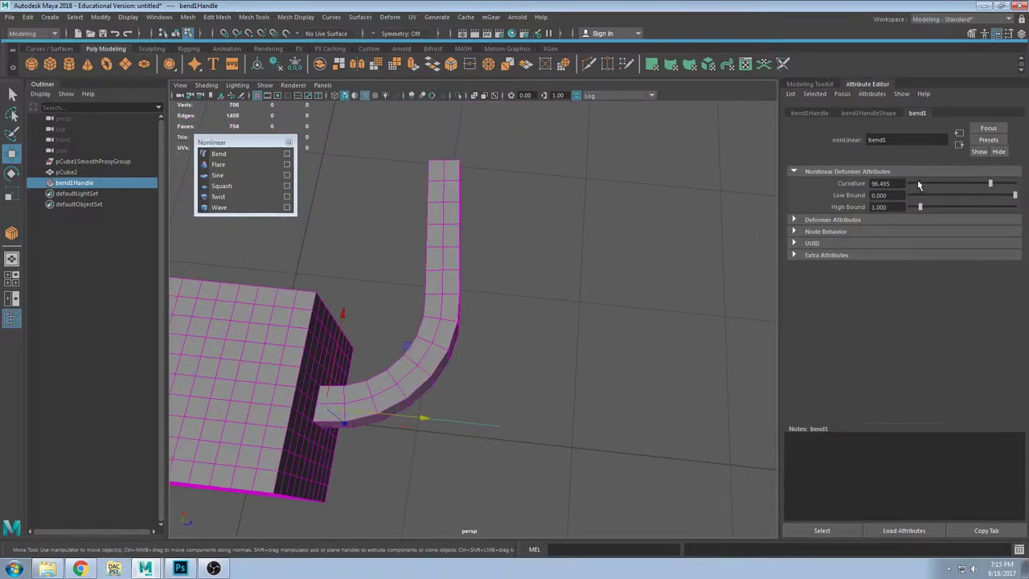
pyautogui.doubleClick(898, 184)
pyautogui.write('0')
pyautogui.press('Return')
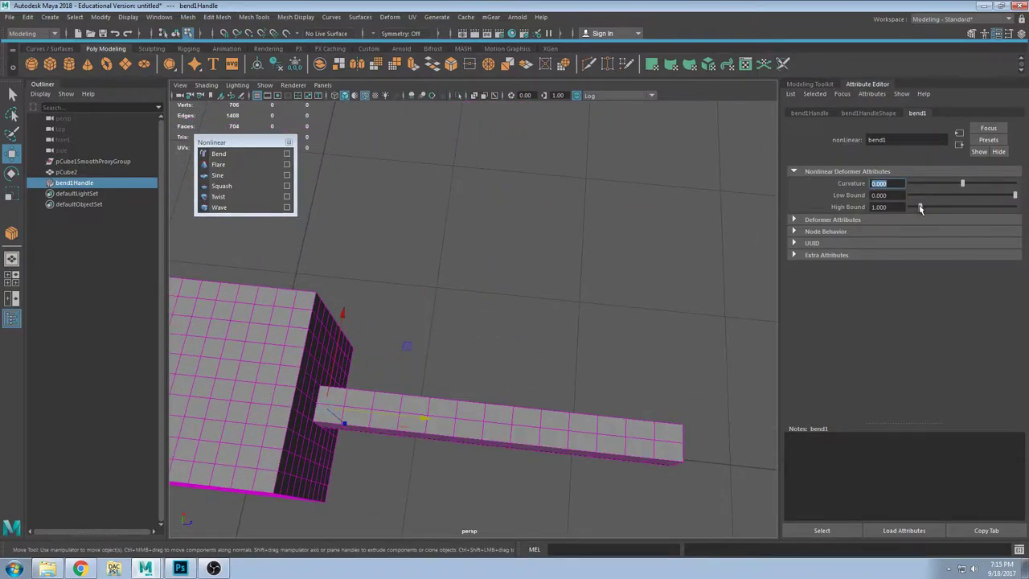
# Step: Set the bend's high bound to 2 so the handle covers the arm's full length
pyautogui.moveTo(928, 208); pyautogui.dragTo(939, 208)
pyautogui.keyDown('alt'); pyautogui.moveTo(445, 321); pyautogui.dragTo(604, 352); pyautogui.keyUp('alt')
pyautogui.moveTo(942, 207); pyautogui.dragTo(931, 207)
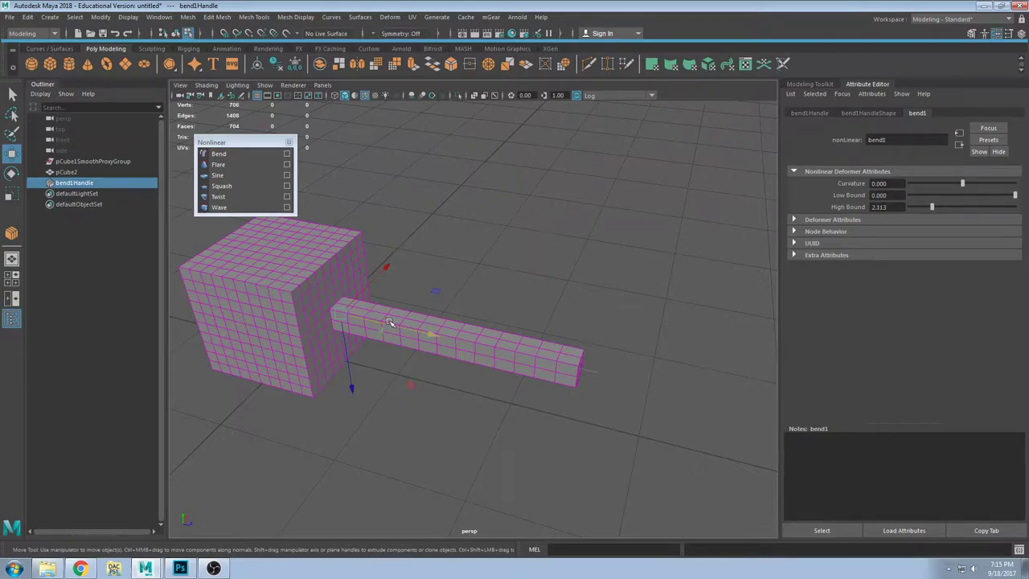
pyautogui.moveTo(590, 369)
pyautogui.keyDown('alt'); pyautogui.mouseDown()
pyautogui.moveTo(571, 356)
pyautogui.moveTo(579, 375)
pyautogui.moveTo(586, 358)
pyautogui.moveTo(591, 366)
pyautogui.mouseUp(); pyautogui.keyUp('alt')
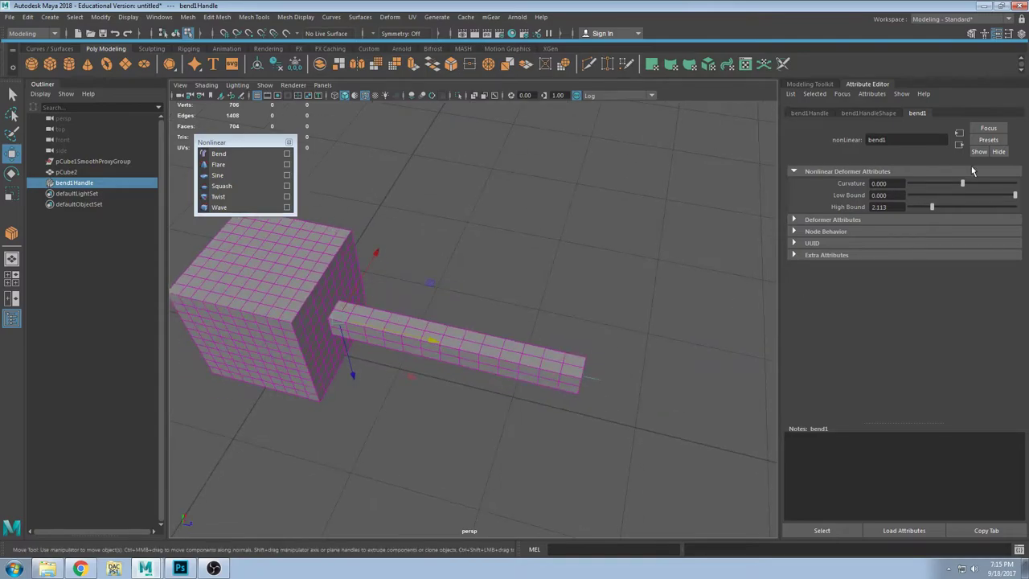
pyautogui.click(904, 206)
pyautogui.keyDown('alt'); pyautogui.moveTo(579, 317); pyautogui.dragTo(558, 318); pyautogui.keyUp('alt')
# Step: Try bending the arm in both directions, ending with a curvature of about -46.4
pyautogui.moveTo(952, 187); pyautogui.dragTo(971, 194)
pyautogui.scroll(-2, 548, 329)
pyautogui.keyDown('alt'); pyautogui.moveTo(545, 330); pyautogui.dragTo(563, 301); pyautogui.keyUp('alt')
pyautogui.keyDown('alt'); pyautogui.moveTo(649, 216); pyautogui.dragTo(627, 233); pyautogui.keyUp('alt')
pyautogui.moveTo(972, 183); pyautogui.dragTo(949, 185)
pyautogui.hotkey('ctrl', 'z')
pyautogui.keyDown('alt'); pyautogui.moveTo(616, 469); pyautogui.dragTo(802, 358); pyautogui.keyUp('alt')
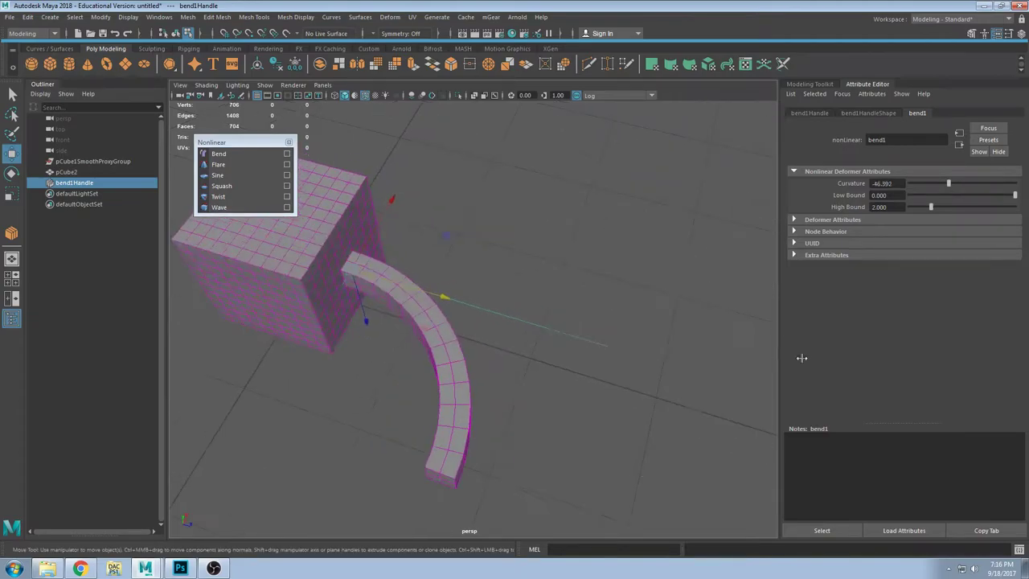
# Step: Set the bend's curvature to exactly -45
pyautogui.doubleClick(891, 185)
pyautogui.write('-45')
pyautogui.press('Return')
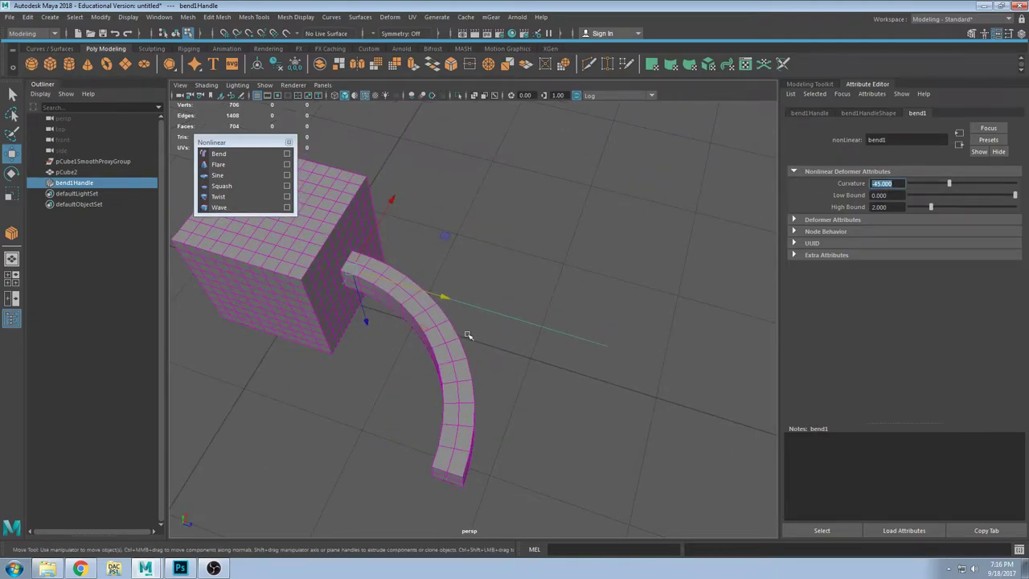
pyautogui.keyDown('alt'); pyautogui.moveTo(468, 334); pyautogui.dragTo(450, 273); pyautogui.keyUp('alt')
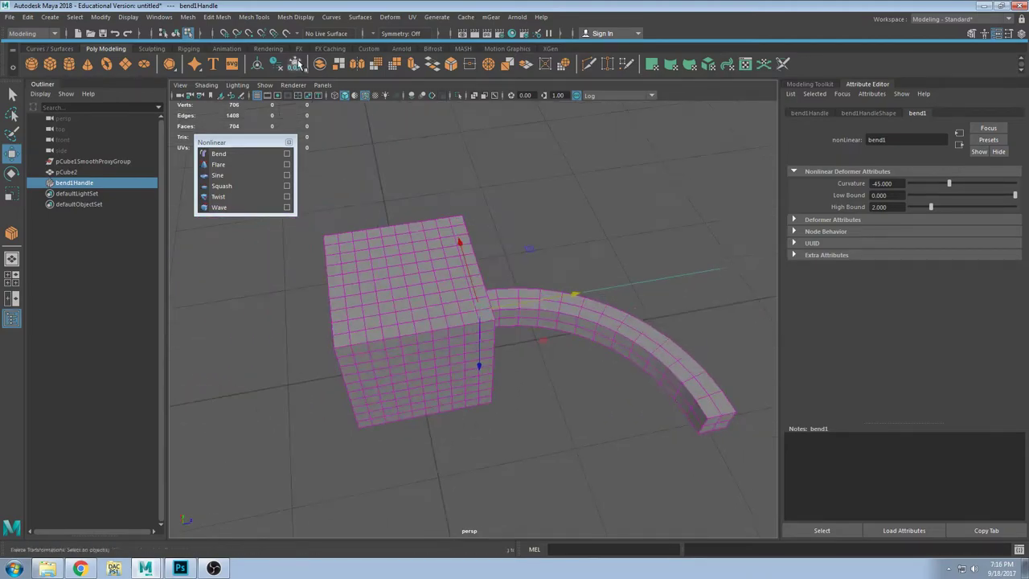
# Step: Select the cube mesh in object mode, delete its construction history, and inspect the bent arm
pyautogui.moveTo(427, 291); pyautogui.dragTo(428, 262, button='right')
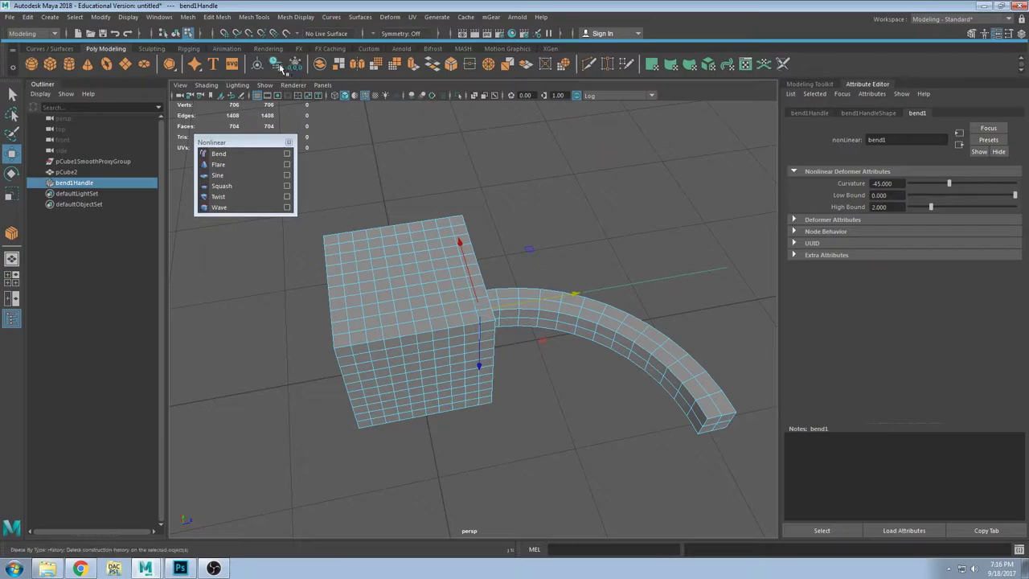
pyautogui.click(609, 246)
pyautogui.moveTo(457, 271); pyautogui.dragTo(502, 248, button='right')
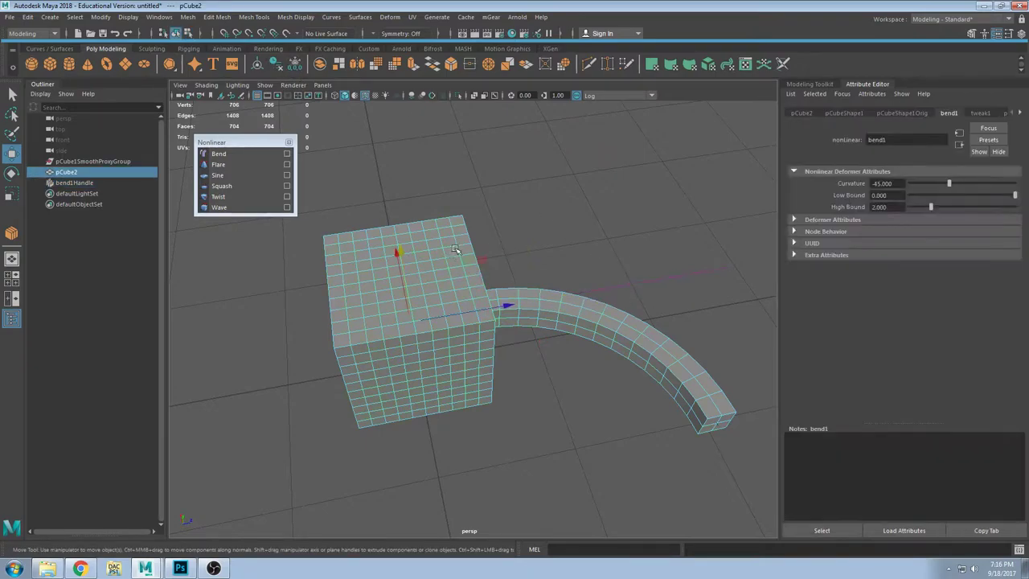
pyautogui.click(276, 65)
pyautogui.click(612, 225)
pyautogui.keyDown('alt'); pyautogui.moveTo(652, 331); pyautogui.dragTo(522, 332); pyautogui.keyUp('alt')
pyautogui.click(596, 362)
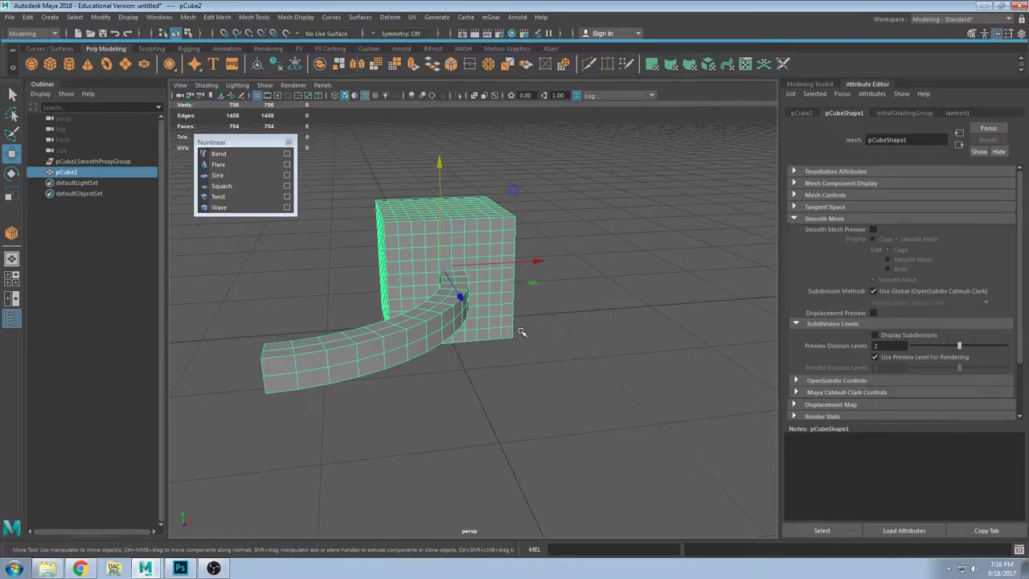
pyautogui.keyDown('alt'); pyautogui.moveTo(550, 324); pyautogui.dragTo(627, 338); pyautogui.keyUp('alt')
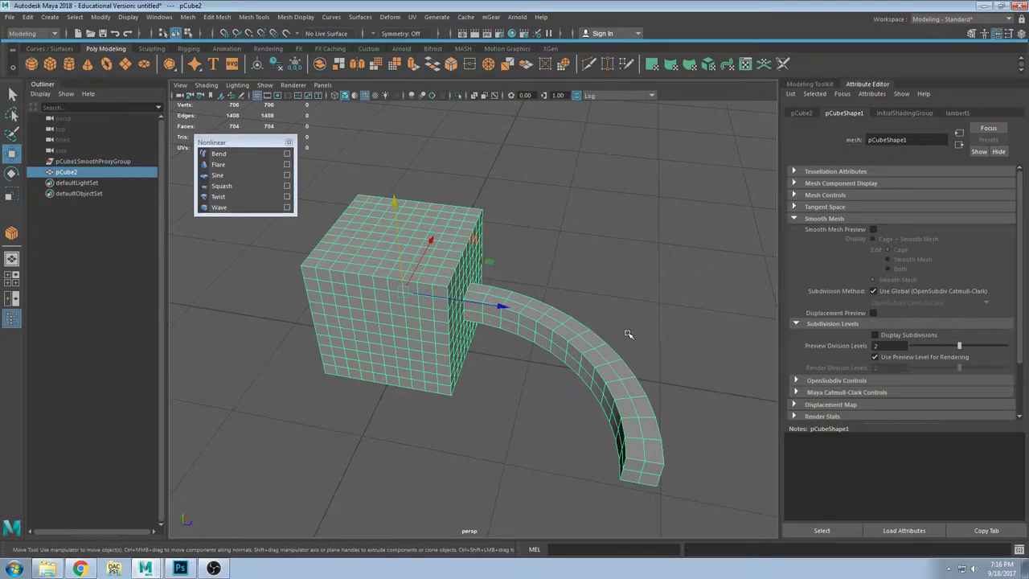
# Step: Undo the history deletion to restore the live bend deformer
pyautogui.hotkey('ctrl', 'z')
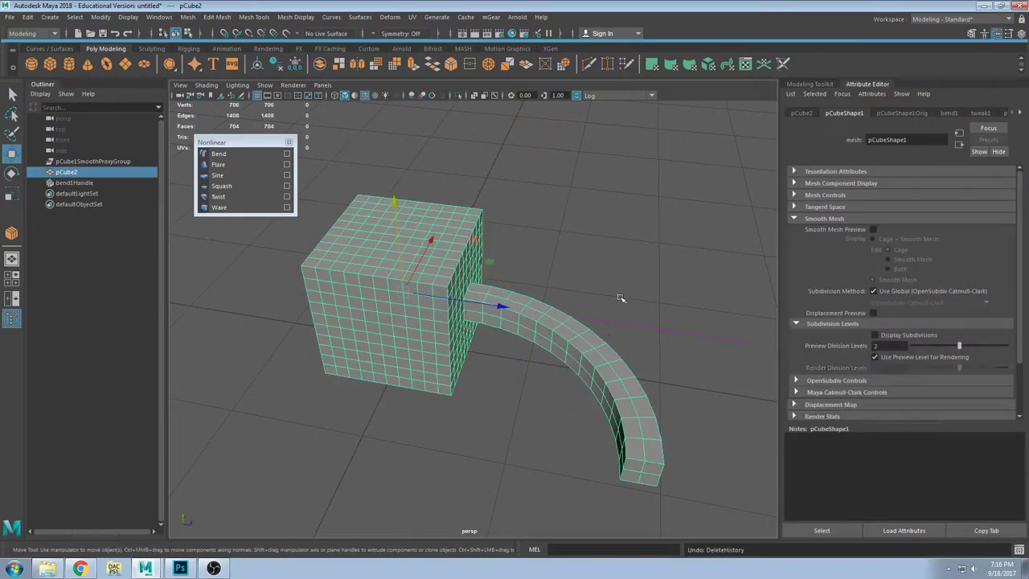
pyautogui.click(551, 301)
pyautogui.click(566, 330)
pyautogui.scroll(-3, 605, 329)
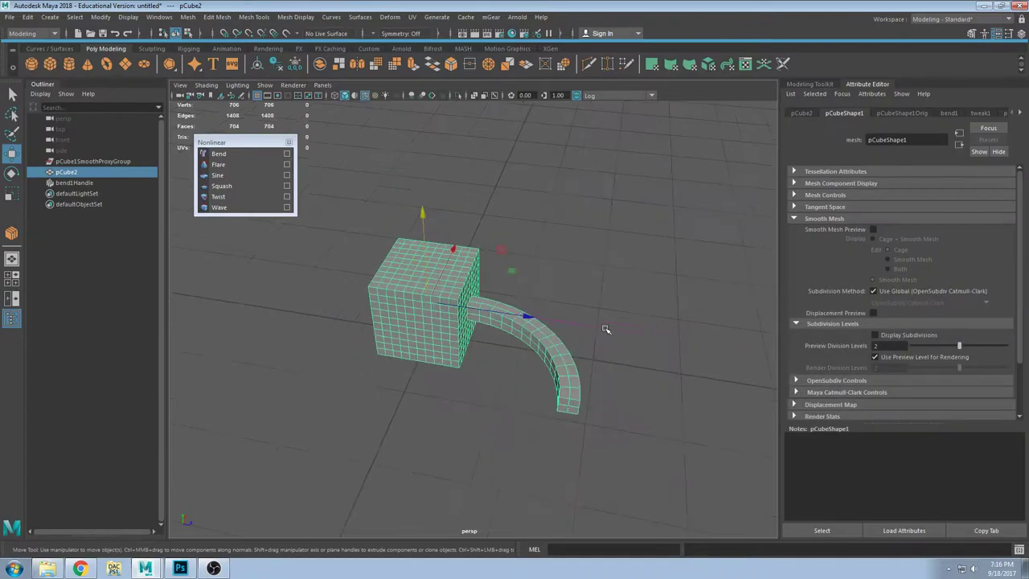
pyautogui.moveTo(595, 325)
pyautogui.keyDown('alt'); pyautogui.mouseDown()
pyautogui.moveTo(602, 345)
pyautogui.moveTo(608, 329)
pyautogui.moveTo(592, 341)
pyautogui.mouseUp(); pyautogui.keyUp('alt')
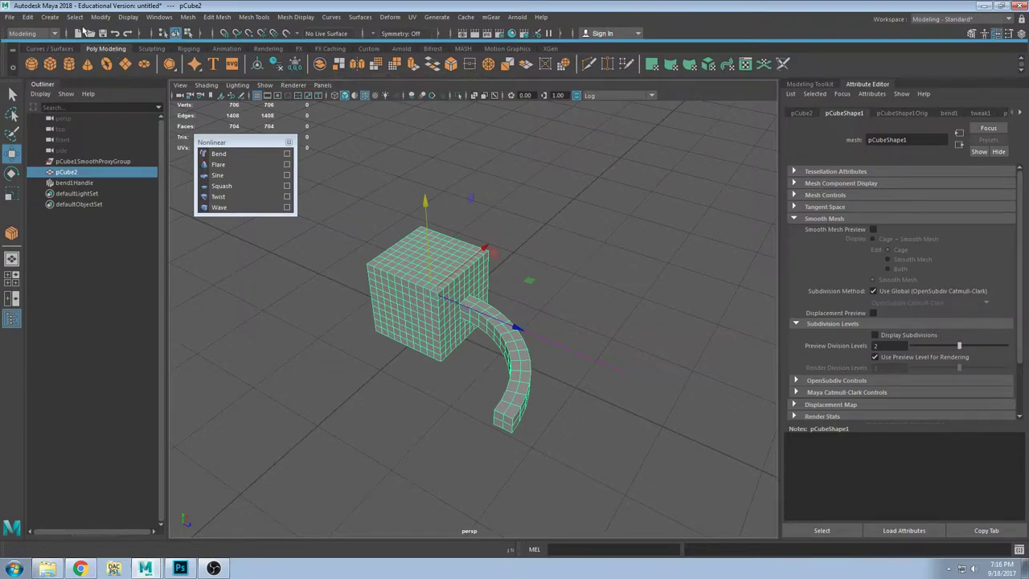
# Step: Look up the command for deleting an object's history by type without applying it, and clear the selection
pyautogui.click(27, 17)
pyautogui.moveTo(120, 143)
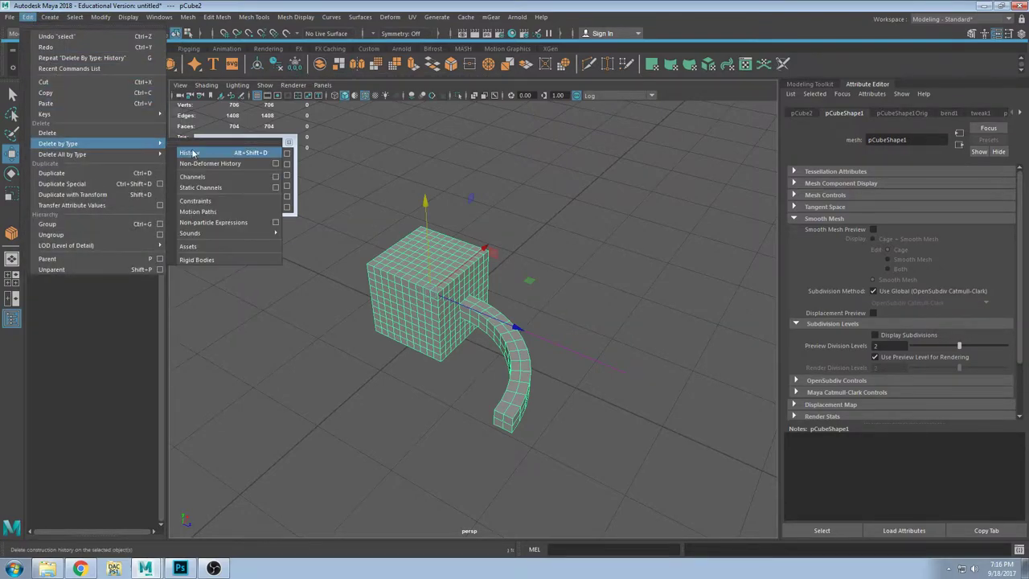
pyautogui.click(604, 207)
pyautogui.moveTo(575, 354)
pyautogui.keyDown('alt'); pyautogui.mouseDown()
pyautogui.moveTo(590, 357)
pyautogui.moveTo(579, 349)
pyautogui.mouseUp(); pyautogui.keyUp('alt')
pyautogui.click(536, 353)
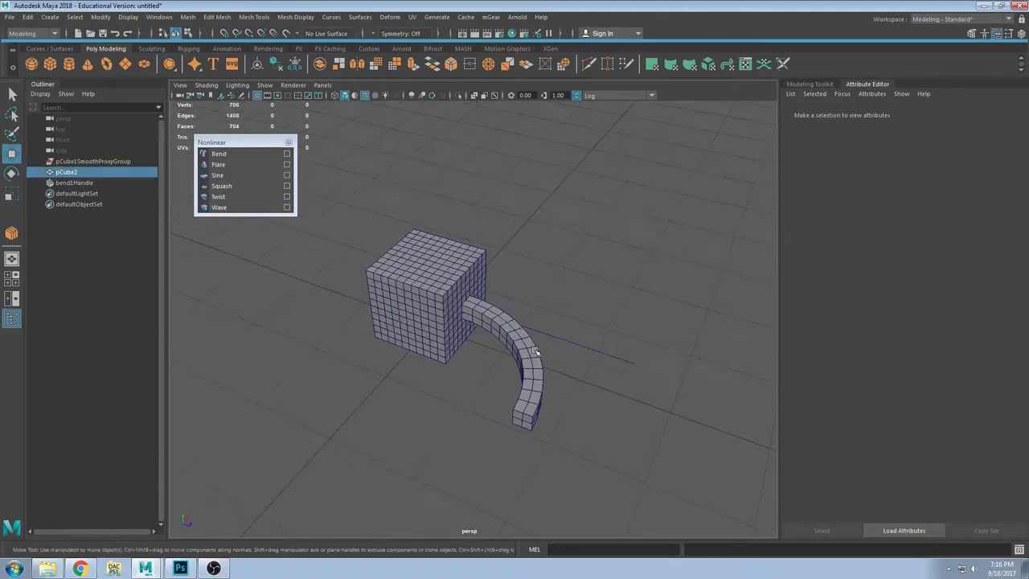
# Step: Select the cube mesh and reset its bend deformer's curvature to 0 to straighten the arm
pyautogui.press('f')
pyautogui.click(587, 294)
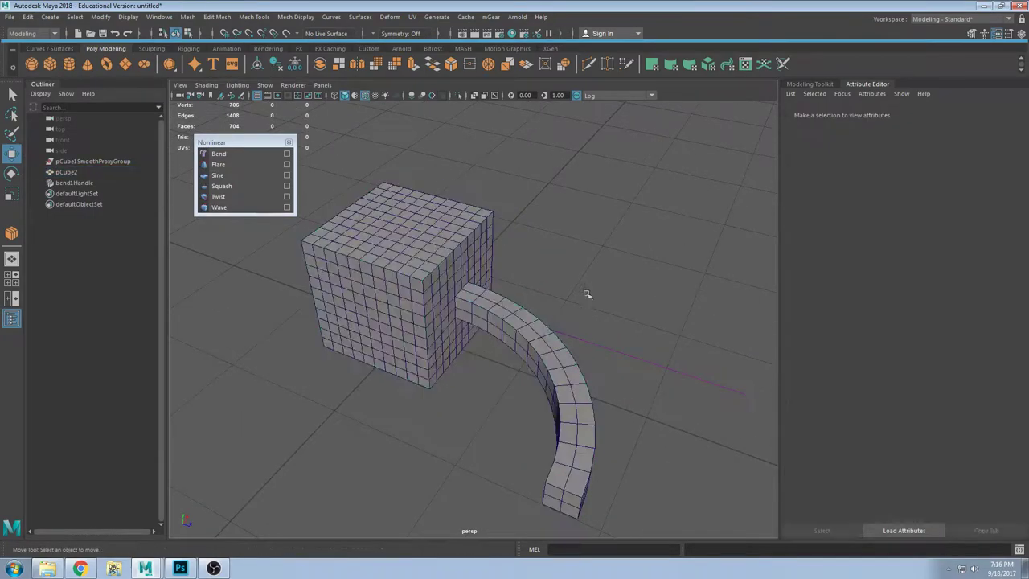
pyautogui.click(587, 371)
pyautogui.click(942, 113)
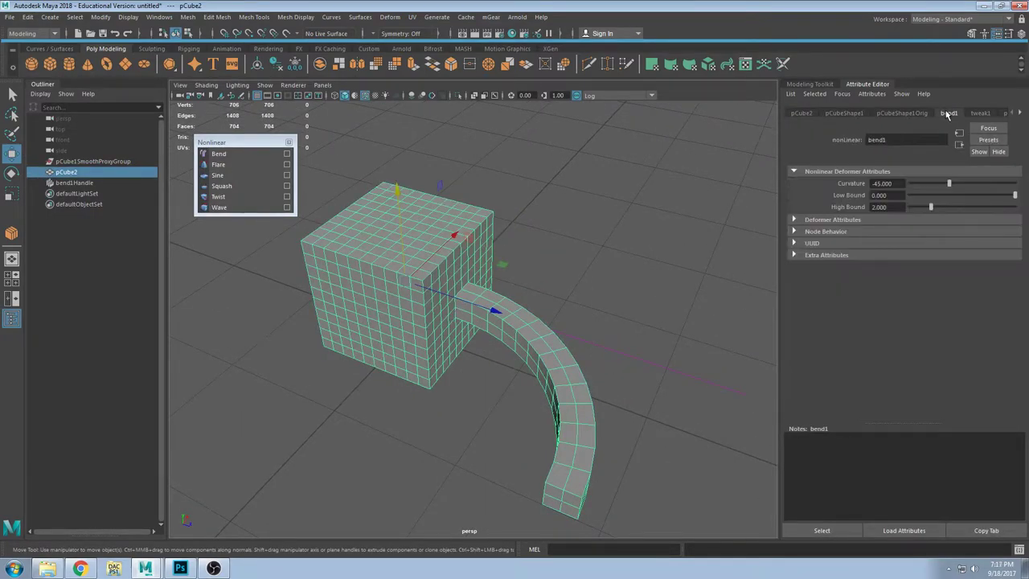
pyautogui.doubleClick(892, 183)
pyautogui.write('0')
pyautogui.press('Return')
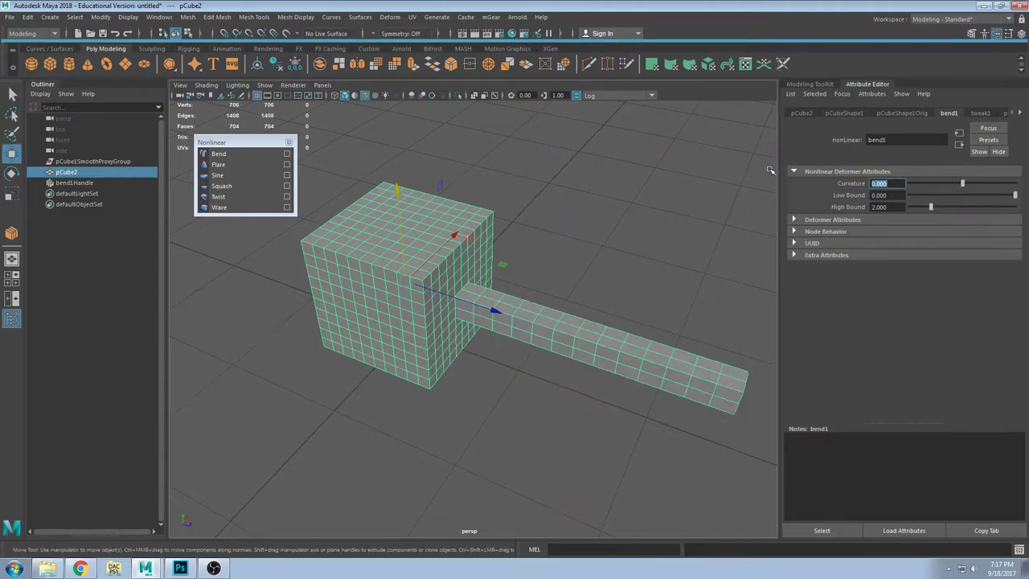
pyautogui.keyDown('alt'); pyautogui.moveTo(656, 218); pyautogui.dragTo(596, 255); pyautogui.keyUp('alt')
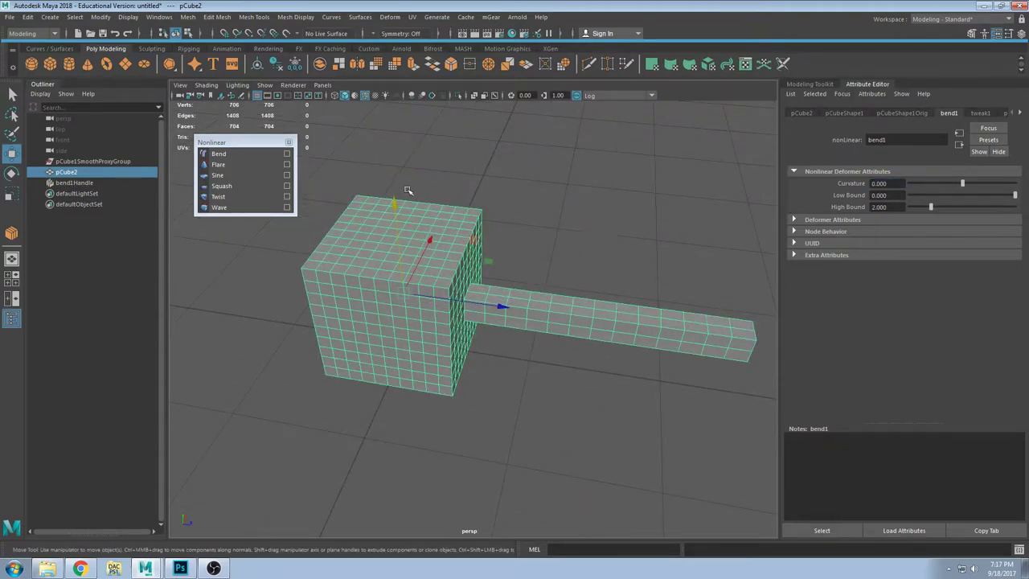
# Step: Select the faces at the arm's end and grow the selection until it covers the whole arm
pyautogui.click(517, 421)
pyautogui.click(624, 321)
pyautogui.press('F11')
pyautogui.keyDown('alt'); pyautogui.moveTo(772, 394); pyautogui.dragTo(567, 353); pyautogui.keyUp('alt')
pyautogui.moveTo(553, 396); pyautogui.dragTo(515, 351)
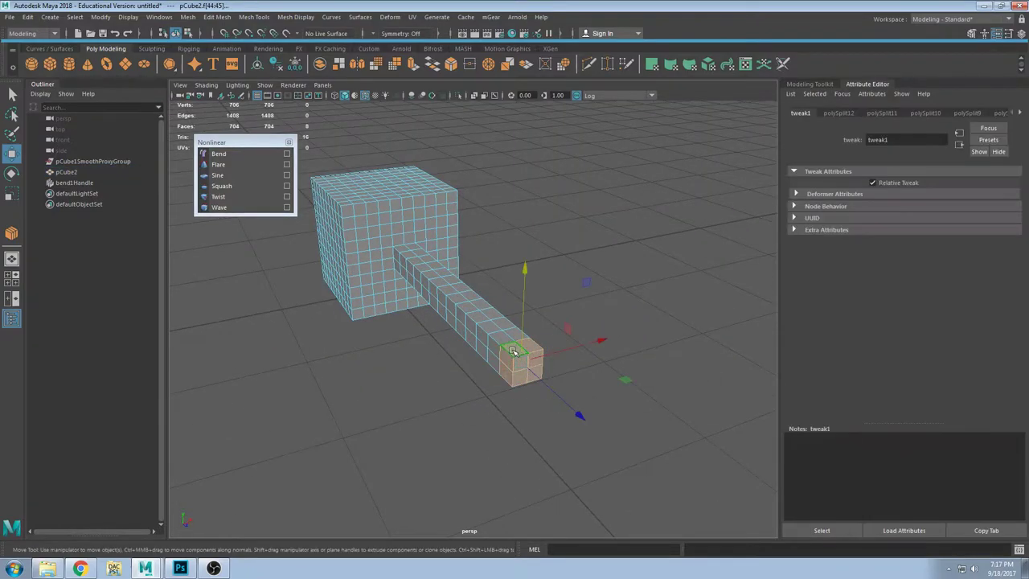
pyautogui.hotkey('shift', '.')
pyautogui.hotkey('shift', '.')
pyautogui.hotkey('shift', '.')
pyautogui.hotkey('shift', '.')
pyautogui.hotkey('shift', '.')
pyautogui.hotkey('shift', '.')
pyautogui.hotkey('shift', '.')
pyautogui.hotkey('shift', '.')
pyautogui.hotkey('shift', '.')
pyautogui.hotkey('shift', '.')
pyautogui.hotkey('shift', '.')
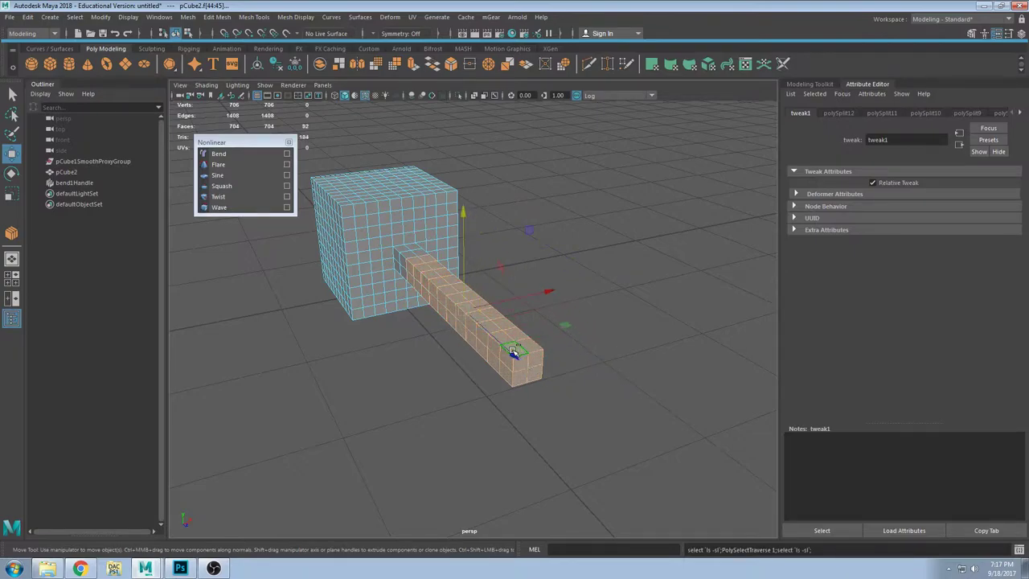
pyautogui.hotkey('shift', '.')
# Step: Create a second bend deformer on the selected arm faces with a low bound of 0
pyautogui.keyDown('alt'); pyautogui.moveTo(512, 349); pyautogui.dragTo(573, 361); pyautogui.keyUp('alt')
pyautogui.scroll(3, 490, 364)
pyautogui.keyDown('alt'); pyautogui.moveTo(490, 363); pyautogui.dragTo(680, 354); pyautogui.keyUp('alt')
pyautogui.keyDown('alt'); pyautogui.moveTo(680, 354); pyautogui.dragTo(646, 345, button='right'); pyautogui.keyUp('alt')
pyautogui.keyDown('alt'); pyautogui.moveTo(646, 345); pyautogui.dragTo(555, 340); pyautogui.keyUp('alt')
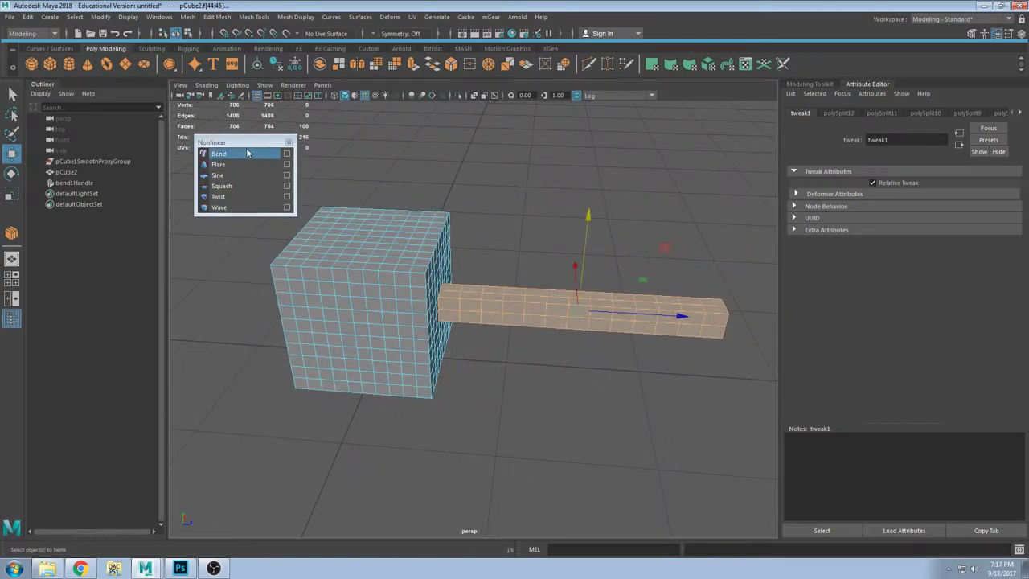
pyautogui.click(287, 153)
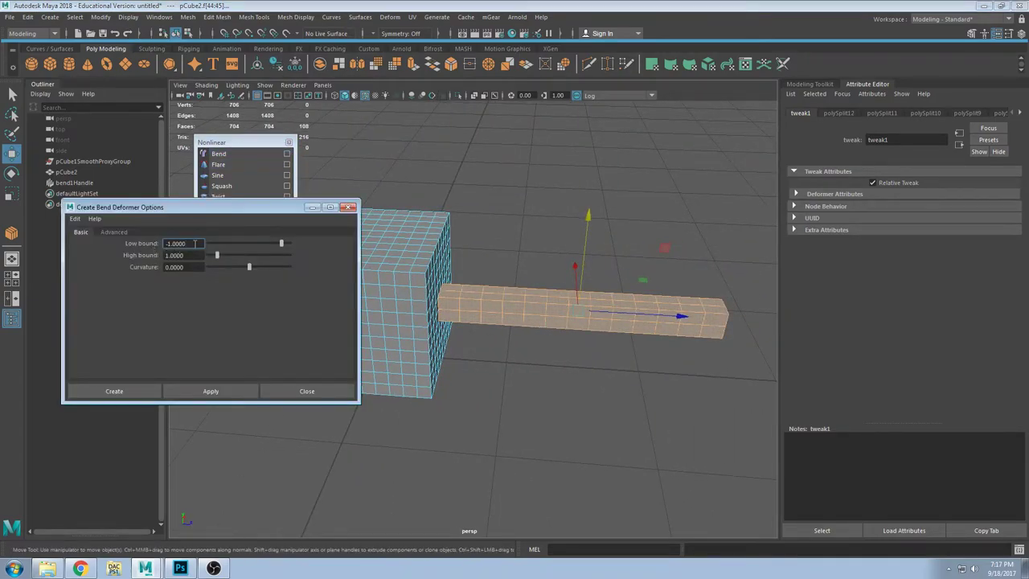
pyautogui.write('0')
pyautogui.press('Return')
pyautogui.click(108, 390)
# Step: Rotate the second bend handle to 90 degrees on X
pyautogui.keyDown('alt'); pyautogui.moveTo(592, 310); pyautogui.dragTo(680, 447); pyautogui.keyUp('alt')
pyautogui.press('e')
pyautogui.click(828, 113)
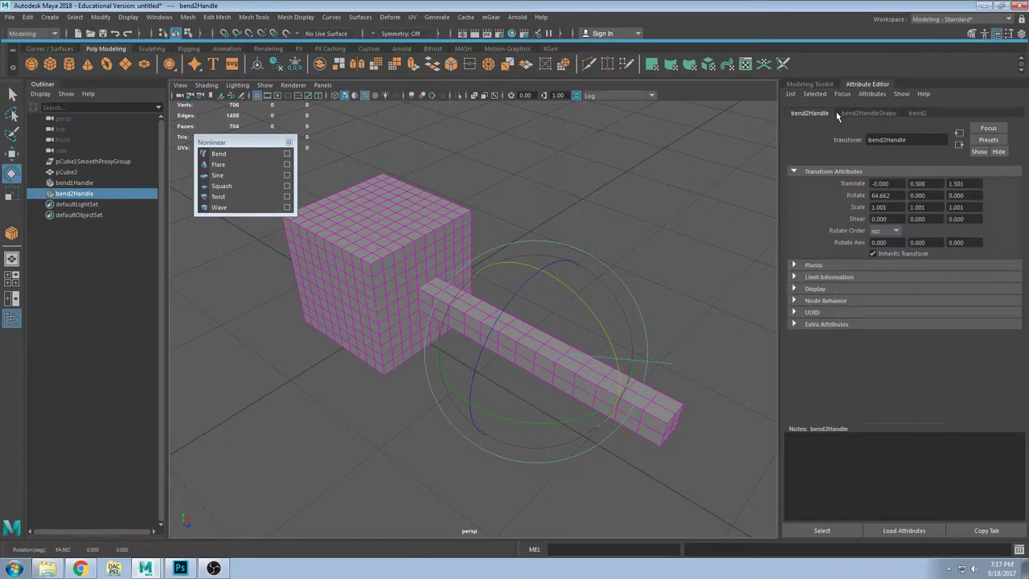
pyautogui.moveTo(904, 195); pyautogui.dragTo(783, 183)
pyautogui.write('90')
pyautogui.press('Return')
# Step: Set the second bend handle's Z rotation to 90 degrees so it bends in another direction
pyautogui.moveTo(508, 269); pyautogui.dragTo(471, 345)
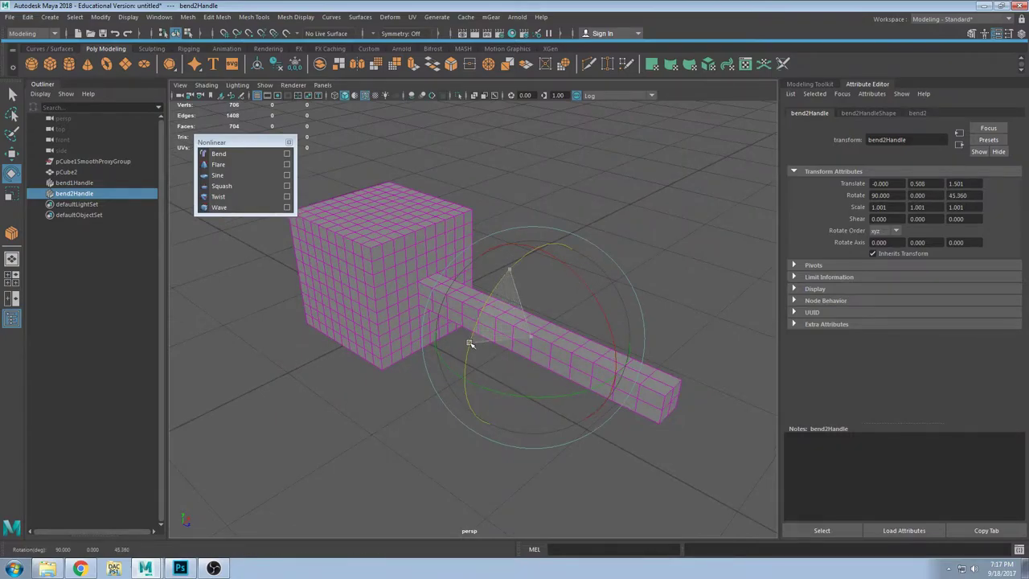
pyautogui.moveTo(975, 195); pyautogui.dragTo(844, 182)
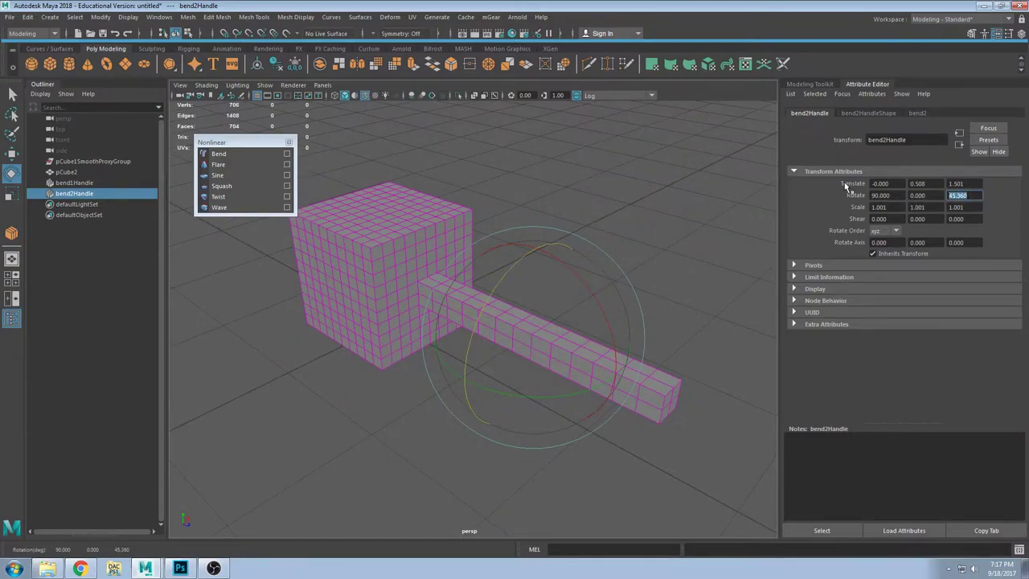
pyautogui.write('90')
pyautogui.press('Return')
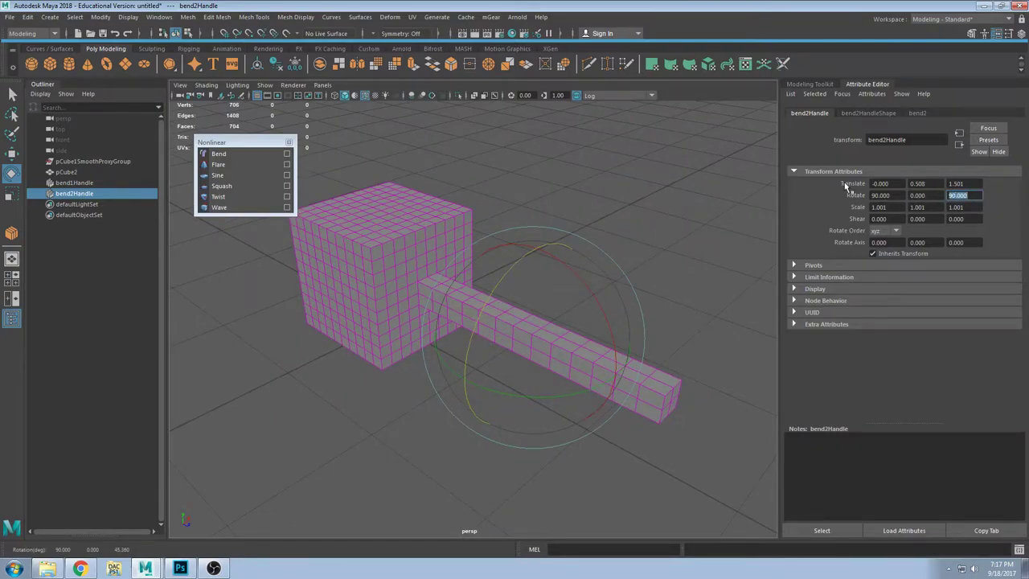
# Step: Set the second bend deformer's curvature to about 48 and its high bound to about 1.24
pyautogui.click(916, 114)
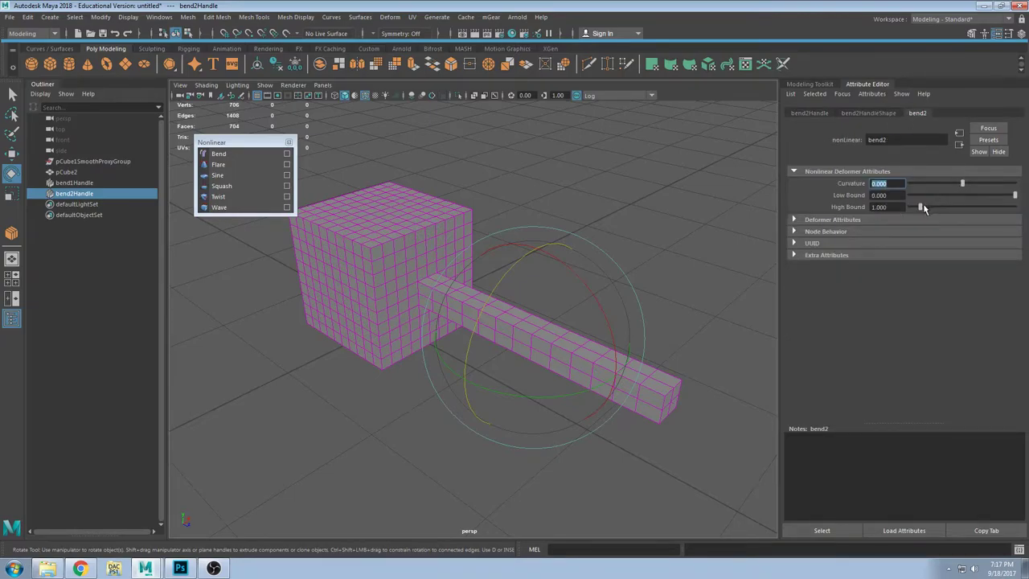
pyautogui.moveTo(963, 184); pyautogui.dragTo(976, 184)
pyautogui.moveTo(923, 208); pyautogui.dragTo(925, 209)
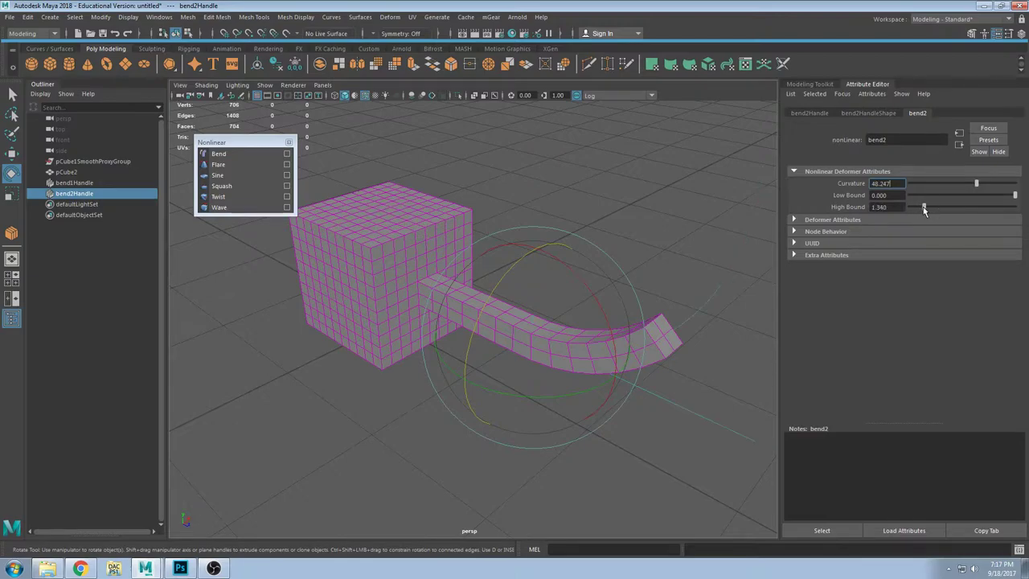
# Step: Move the second bend handle to the arm's base and set its high bound to 2 and curvature to about 15
pyautogui.keyDown('alt'); pyautogui.moveTo(399, 374); pyautogui.dragTo(471, 340); pyautogui.keyUp('alt')
pyautogui.press('w')
pyautogui.moveTo(610, 297); pyautogui.dragTo(473, 298)
pyautogui.keyDown('alt'); pyautogui.moveTo(515, 288); pyautogui.dragTo(487, 308, button='middle'); pyautogui.keyUp('alt')
pyautogui.moveTo(925, 209); pyautogui.dragTo(967, 193)
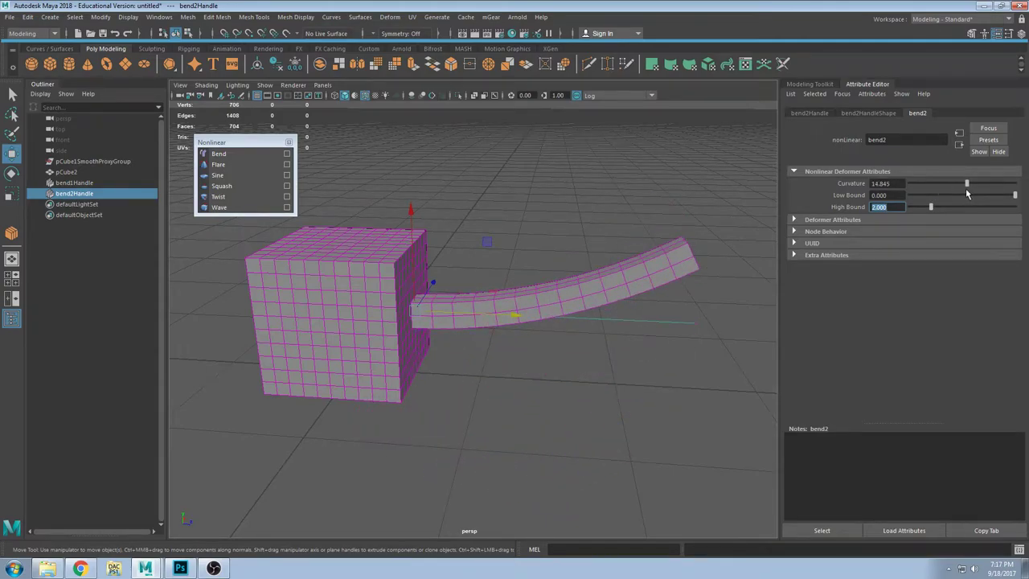
# Step: Try other curvature values on the second bend deformer while alternating between the two bend handles
pyautogui.click(87, 183)
pyautogui.moveTo(967, 184); pyautogui.dragTo(974, 185)
pyautogui.hotkey('ctrl', 'z')
pyautogui.click(65, 194)
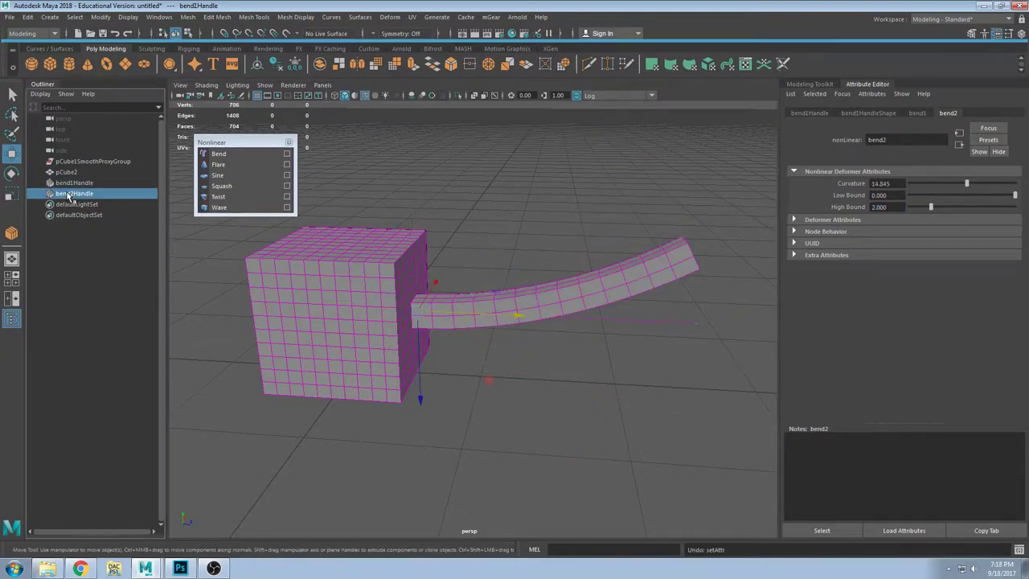
pyautogui.moveTo(965, 184); pyautogui.dragTo(961, 185)
pyautogui.hotkey('ctrl', 'z')
pyautogui.keyDown('alt'); pyautogui.moveTo(693, 291); pyautogui.dragTo(631, 314); pyautogui.keyUp('alt')
pyautogui.click(72, 183)
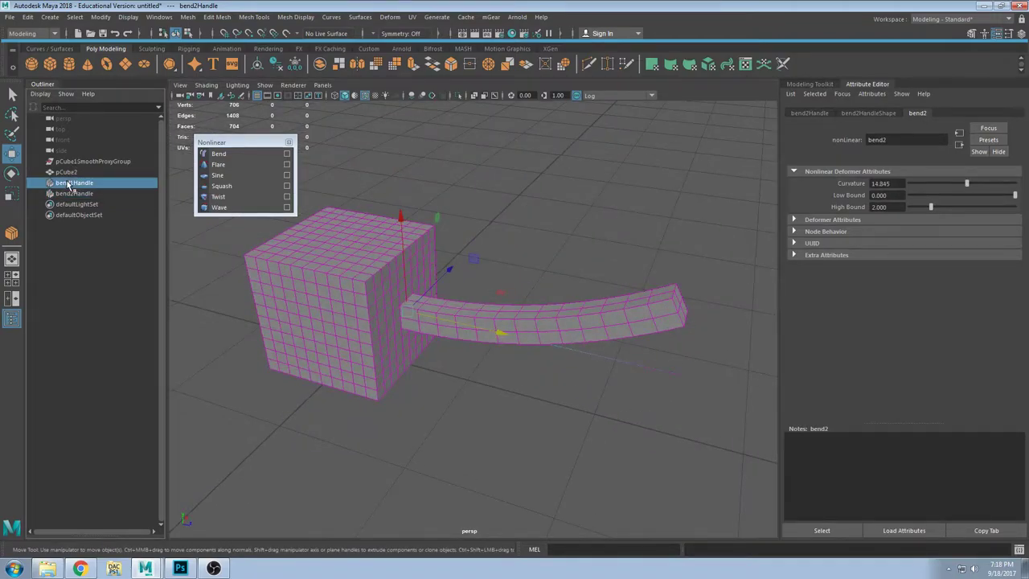
pyautogui.moveTo(965, 183); pyautogui.dragTo(978, 183)
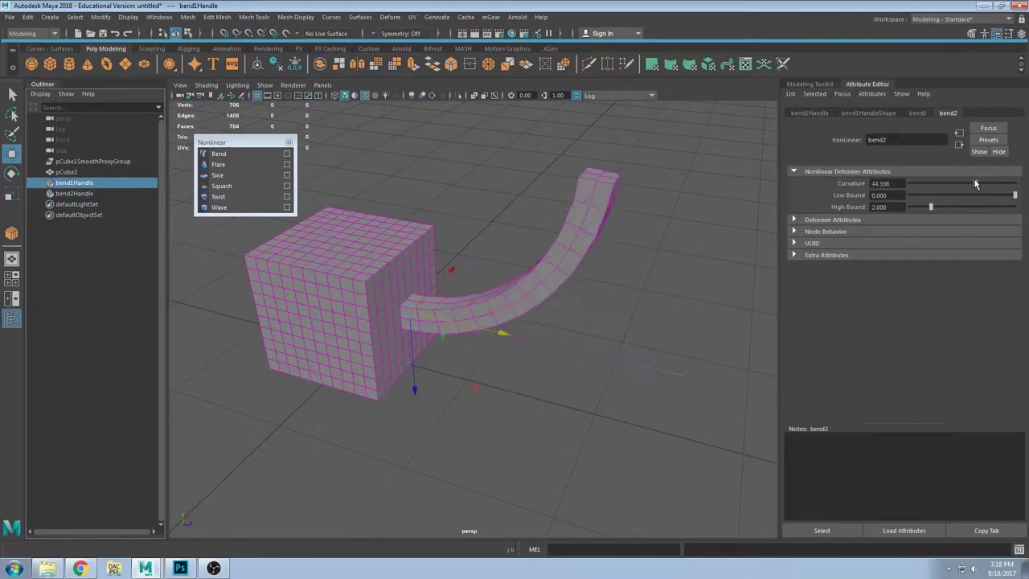
# Step: Undo the curvature trials, the high bound change and the second bend handle's move to the arm's base
pyautogui.hotkey('ctrl', 'z')
pyautogui.hotkey('ctrl', 'z')
pyautogui.hotkey('ctrl', 'z')
pyautogui.hotkey('ctrl', 'z')
pyautogui.hotkey('ctrl', 'z')
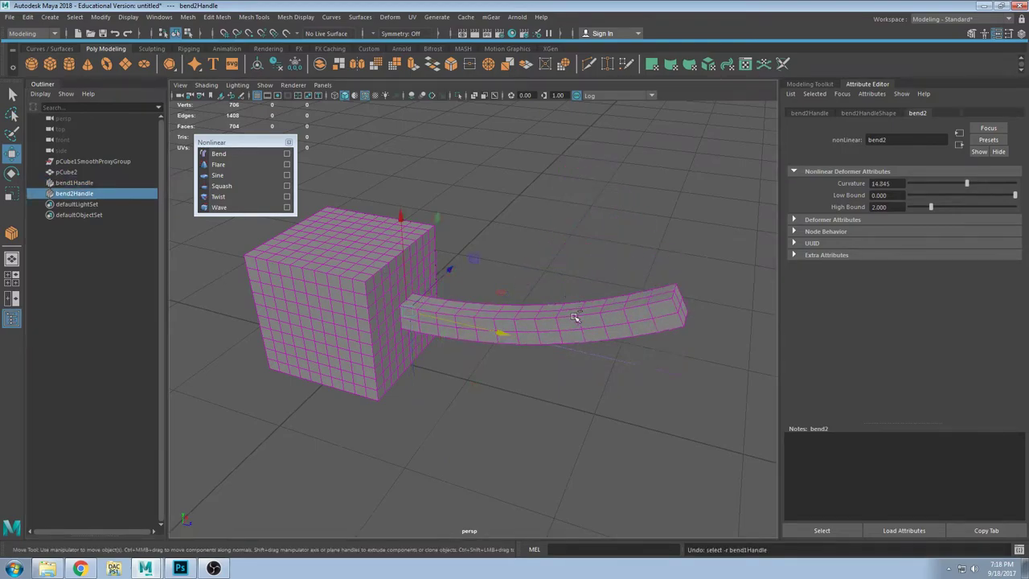
pyautogui.hotkey('ctrl', 'z')
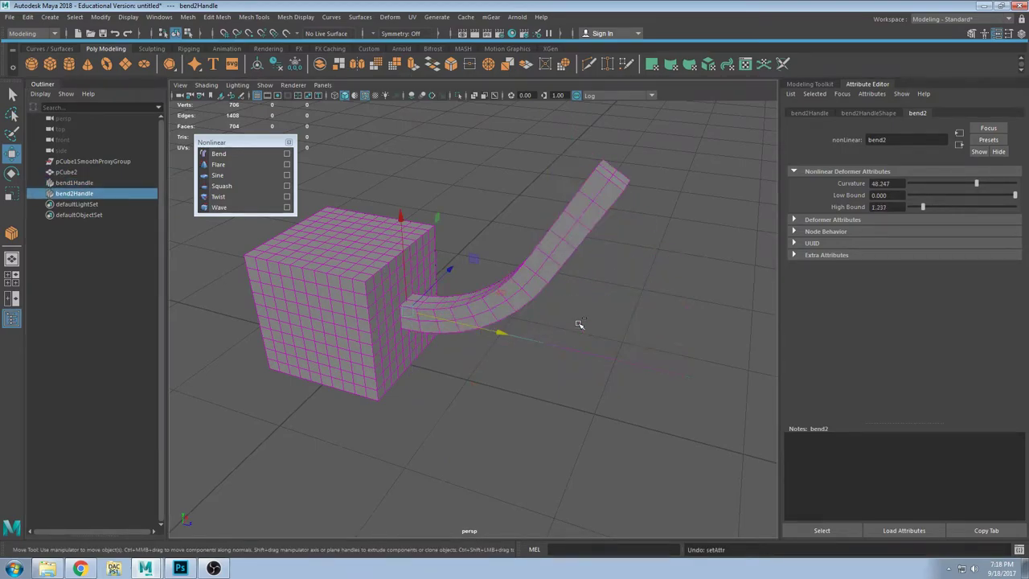
pyautogui.hotkey('ctrl', 'z')
pyautogui.hotkey('ctrl', 'z')
pyautogui.hotkey('ctrl', 'z')
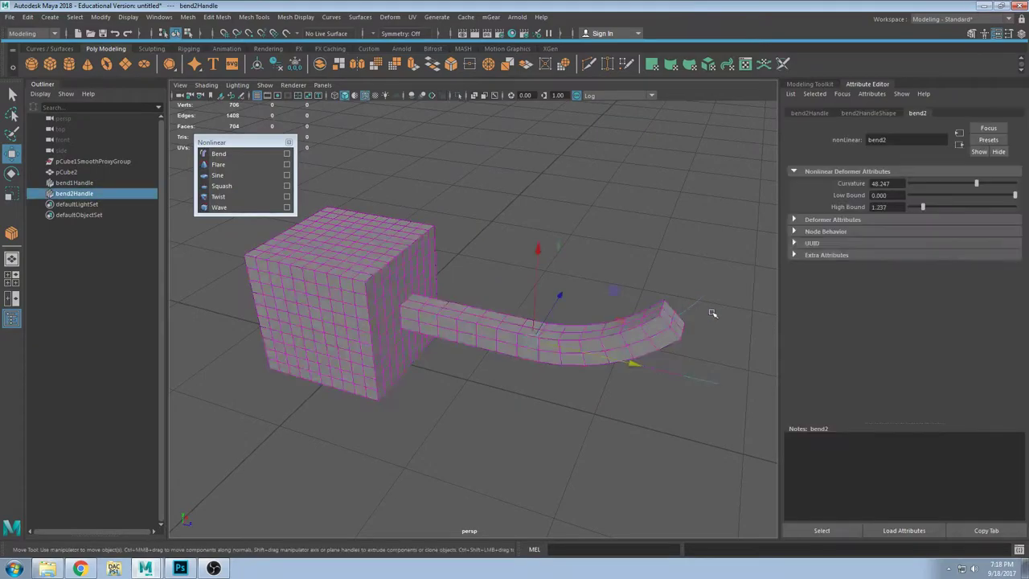
# Step: Reselect the second bend handle, try a negative curvature of about -35, and undo it
pyautogui.click(700, 384)
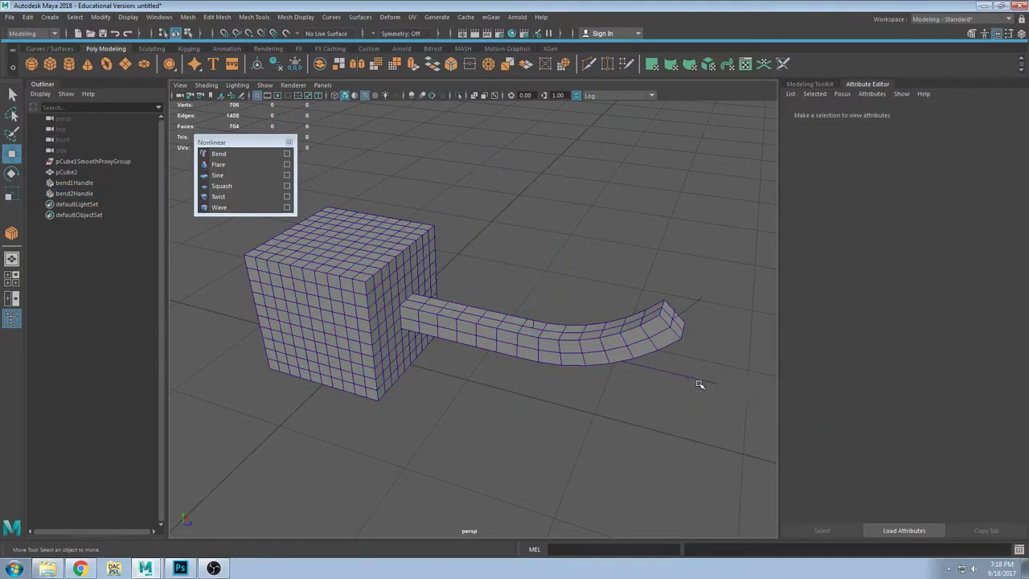
pyautogui.click(706, 383)
pyautogui.moveTo(977, 184)
pyautogui.mouseDown()
pyautogui.moveTo(939, 185)
pyautogui.moveTo(958, 185)
pyautogui.mouseUp()
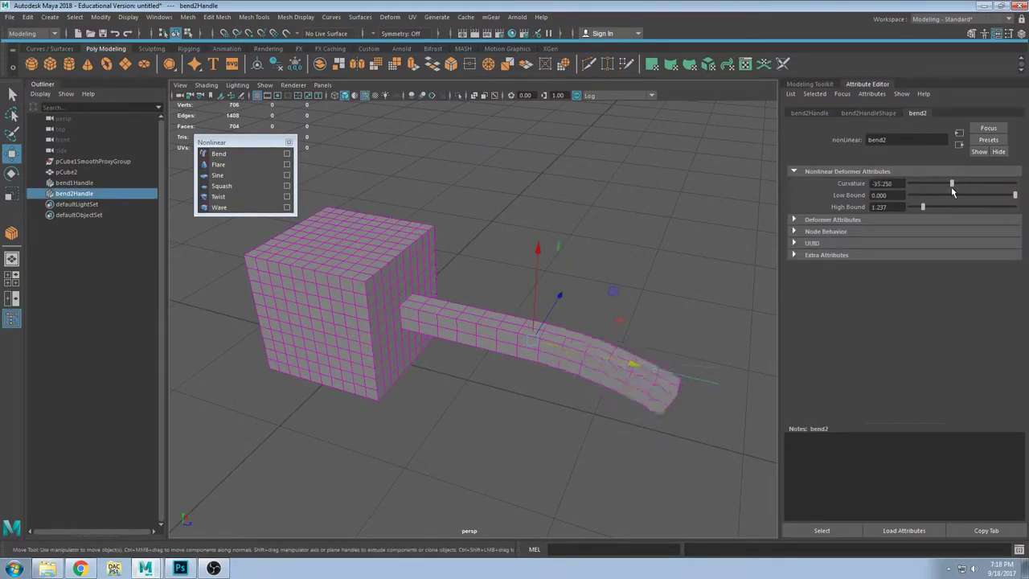
pyautogui.hotkey('ctrl', 'z')
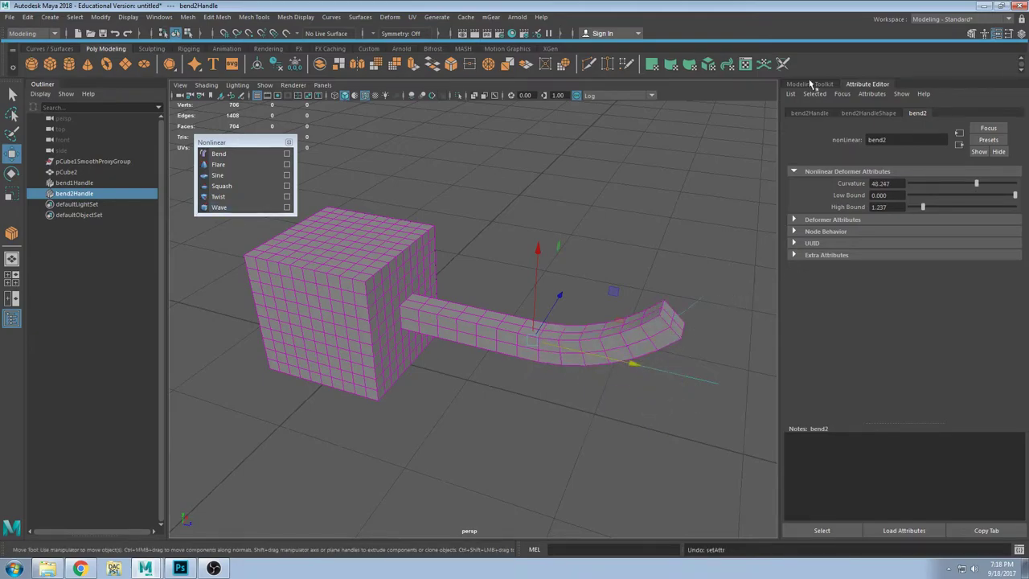
# Step: Select the first bend handle and set the bend1 deformer's curvature to about 11
pyautogui.click(810, 113)
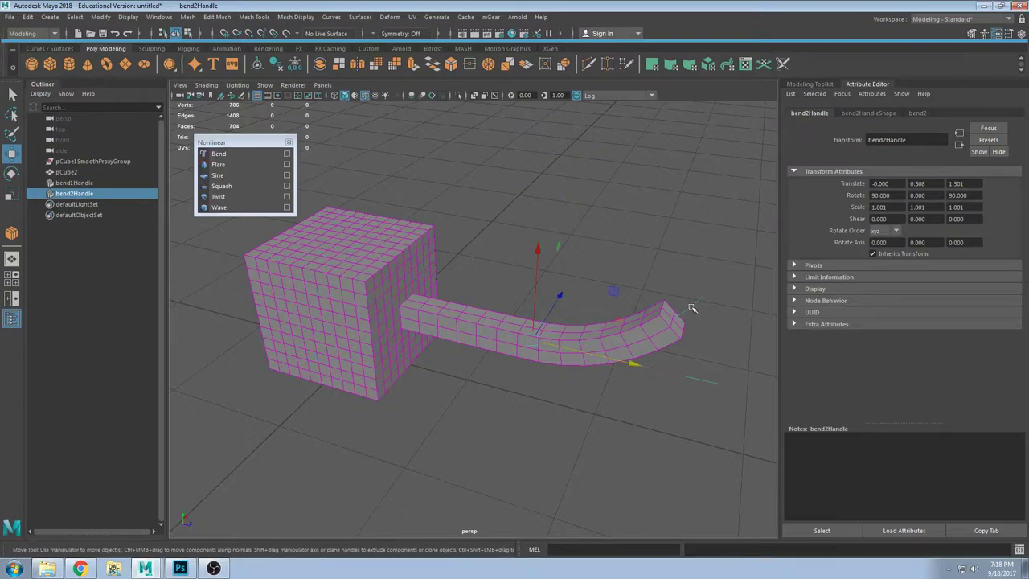
pyautogui.click(710, 323)
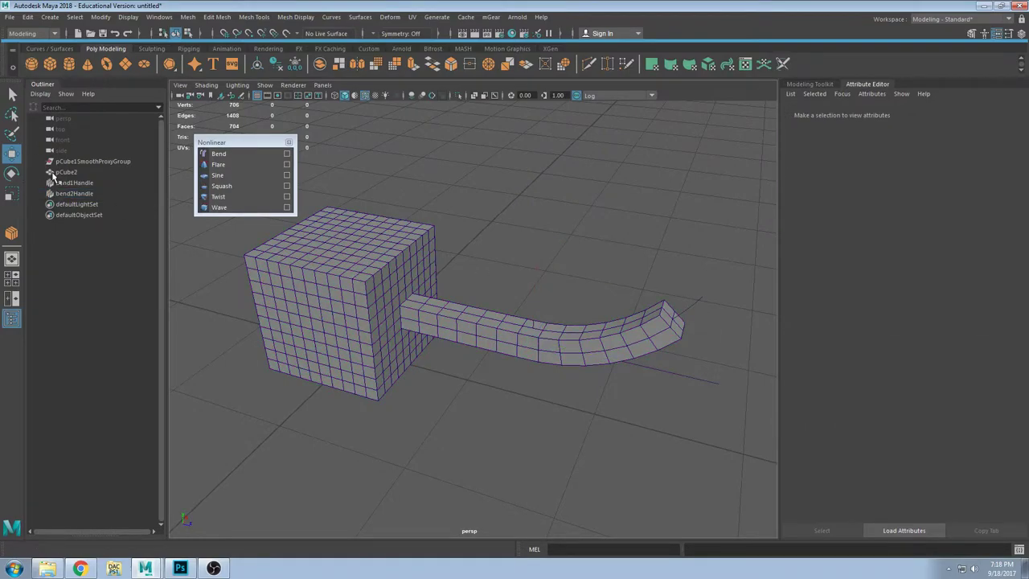
pyautogui.click(74, 183)
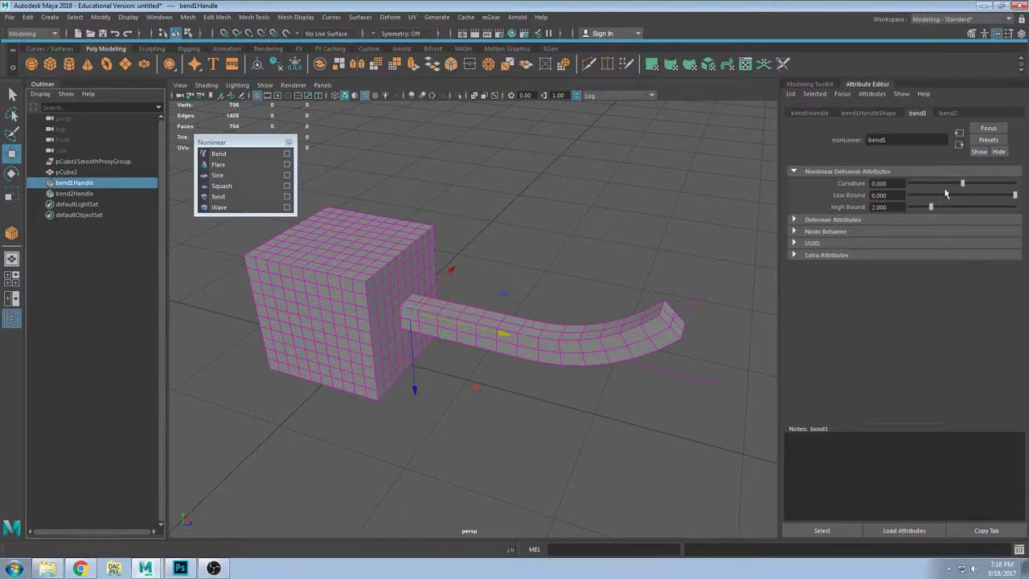
pyautogui.moveTo(962, 192)
pyautogui.mouseDown()
pyautogui.moveTo(973, 191)
pyautogui.moveTo(943, 203)
pyautogui.moveTo(966, 198)
pyautogui.mouseUp()
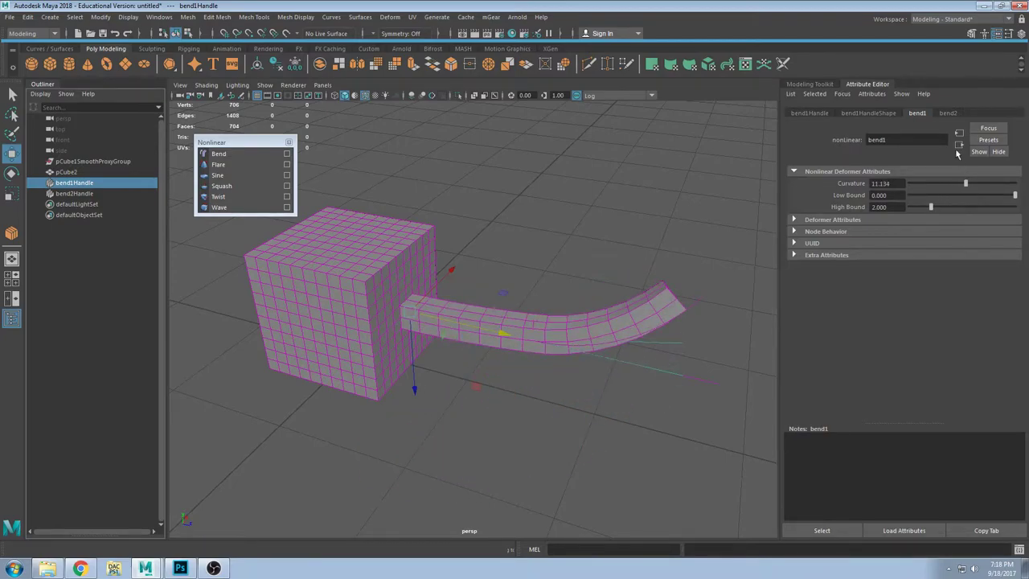
# Step: Rename the bend1 deformer to Wag and the bend2 deformer to Flex
pyautogui.click(948, 113)
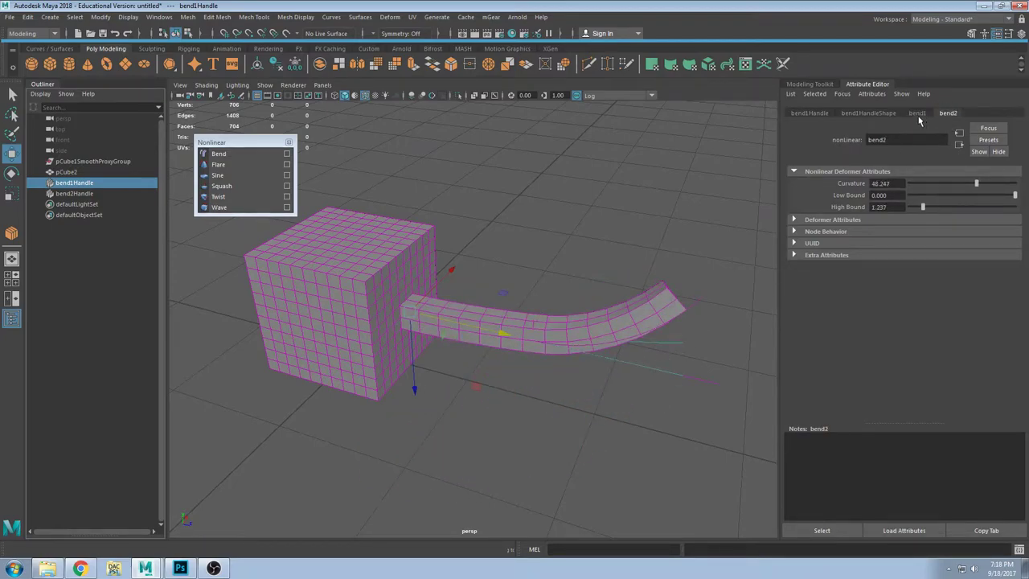
pyautogui.click(917, 113)
pyautogui.doubleClick(899, 141)
pyautogui.write('Wag')
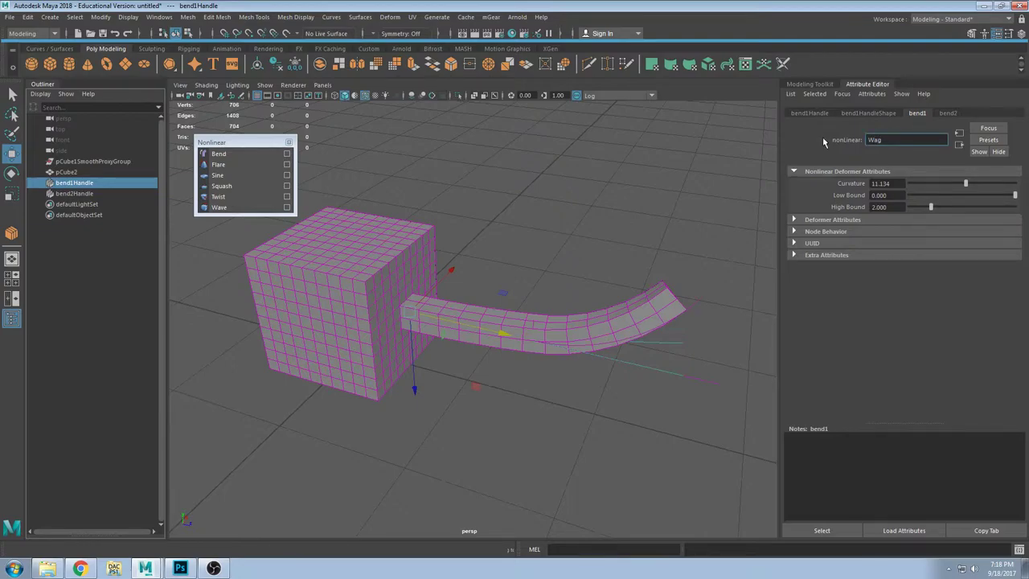
pyautogui.press('Return')
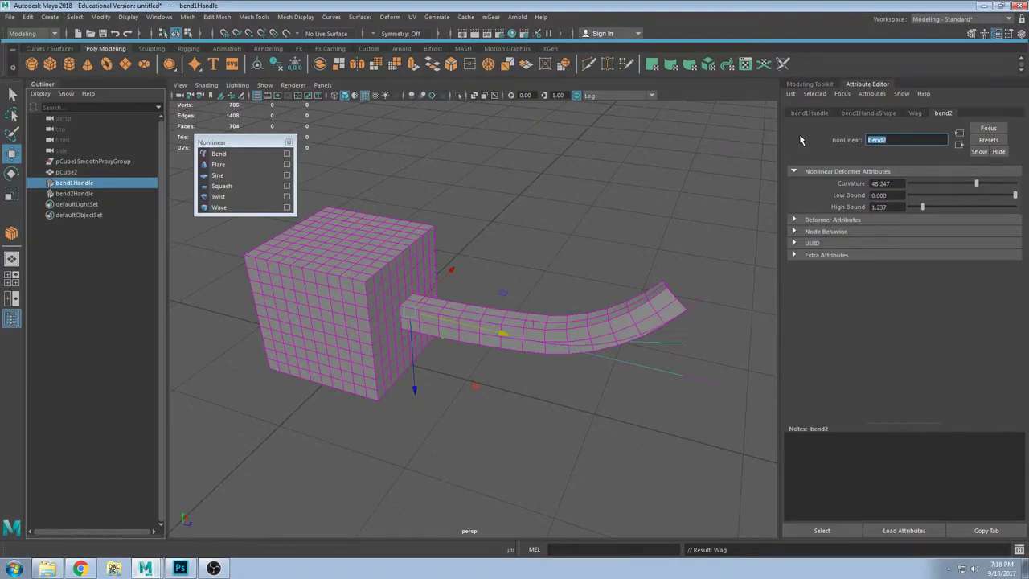
pyautogui.write('Flex')
pyautogui.press('Return')
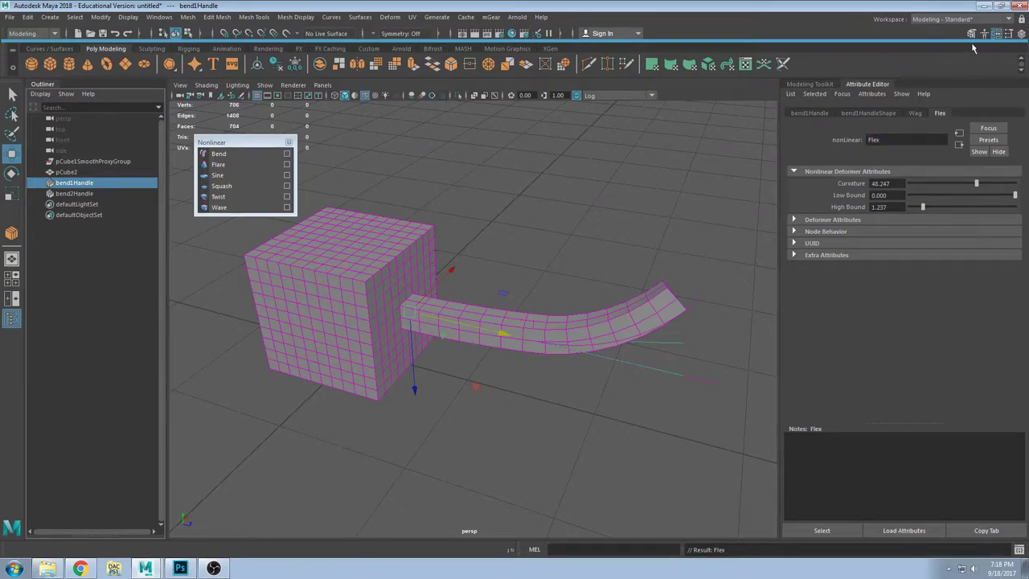
# Step: Try different curvatures on the Flex and Wag deformers and undo them, viewing the arm from several angles
pyautogui.moveTo(977, 184); pyautogui.dragTo(959, 196)
pyautogui.click(915, 113)
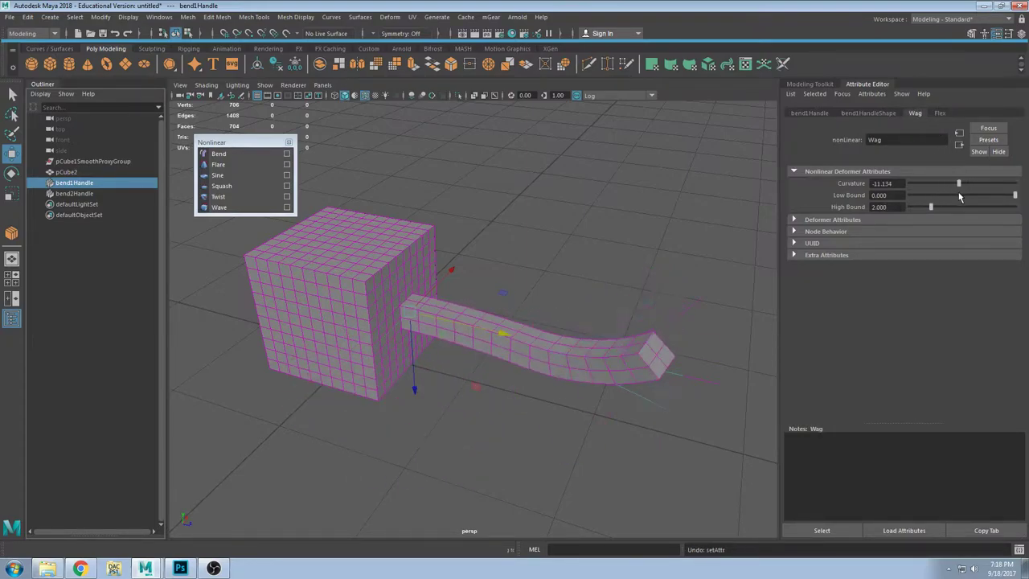
pyautogui.hotkey('ctrl', 'z')
pyautogui.moveTo(643, 287)
pyautogui.keyDown('alt'); pyautogui.mouseDown()
pyautogui.moveTo(700, 327)
pyautogui.moveTo(747, 326)
pyautogui.moveTo(731, 339)
pyautogui.moveTo(661, 297)
pyautogui.moveTo(660, 313)
pyautogui.moveTo(635, 297)
pyautogui.moveTo(619, 303)
pyautogui.moveTo(631, 301)
pyautogui.mouseUp(); pyautogui.keyUp('alt')
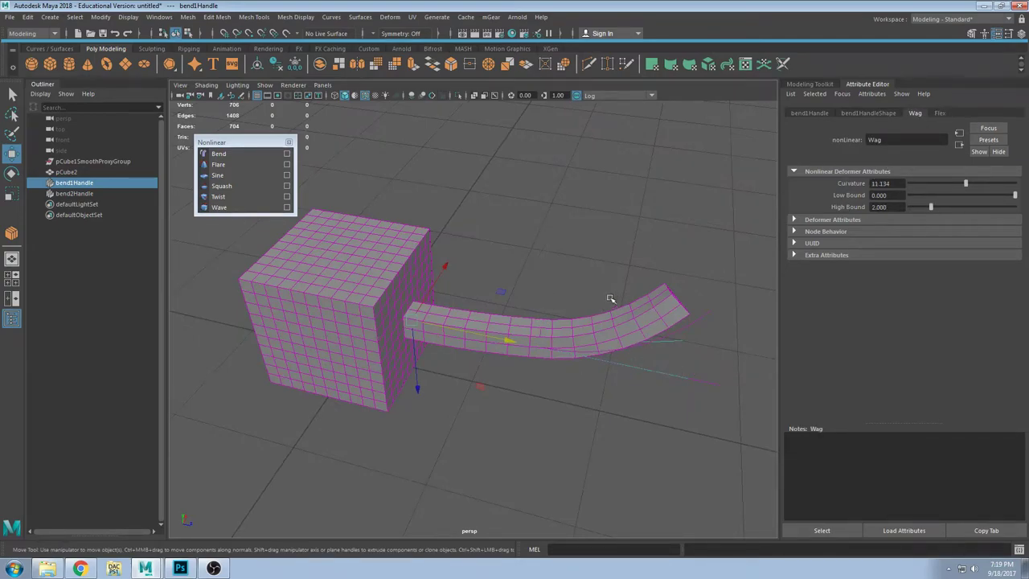
pyautogui.moveTo(609, 294)
pyautogui.keyDown('alt'); pyautogui.mouseDown()
pyautogui.moveTo(593, 294)
pyautogui.moveTo(605, 284)
pyautogui.mouseUp(); pyautogui.keyUp('alt')
pyautogui.keyDown('alt'); pyautogui.moveTo(470, 338); pyautogui.dragTo(497, 350); pyautogui.keyUp('alt')
# Step: Set the Flex deformer's high bound to 2 and its curvature to about 100
pyautogui.click(941, 115)
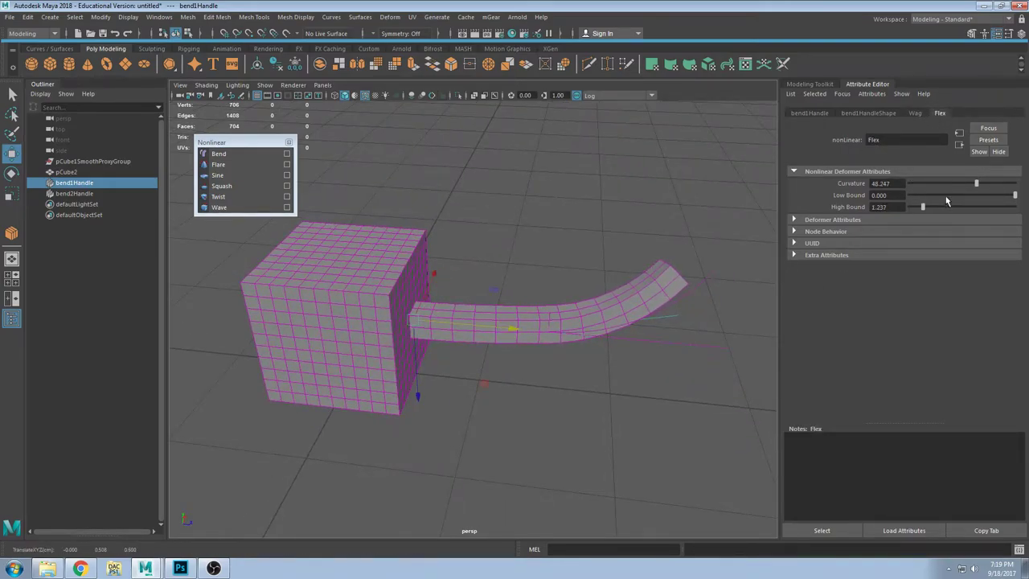
pyautogui.click(881, 206)
pyautogui.write('2')
pyautogui.press('Return')
pyautogui.moveTo(978, 183); pyautogui.dragTo(991, 188)
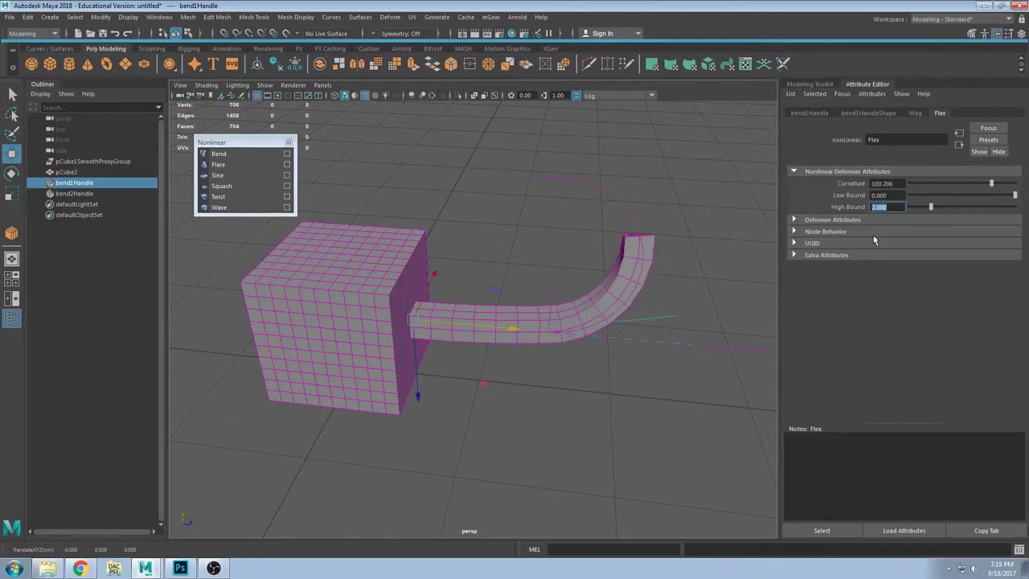
# Step: Move the second bend handle along the arm to its base at the cube
pyautogui.keyDown('alt'); pyautogui.moveTo(501, 326); pyautogui.dragTo(505, 346); pyautogui.keyUp('alt')
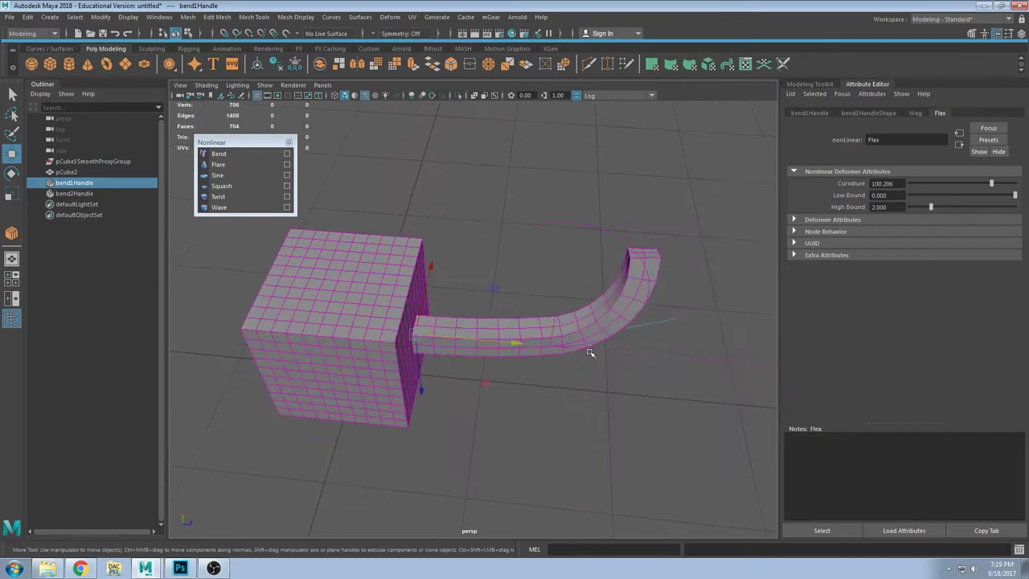
pyautogui.keyDown('alt'); pyautogui.moveTo(576, 331); pyautogui.dragTo(574, 292); pyautogui.keyUp('alt')
pyautogui.click(557, 312)
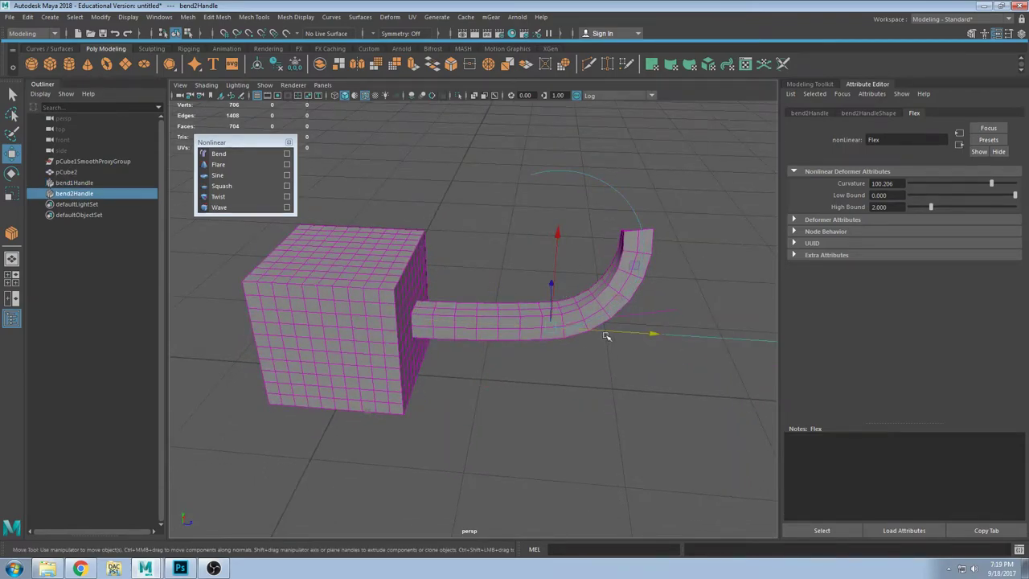
pyautogui.moveTo(606, 336); pyautogui.dragTo(475, 335)
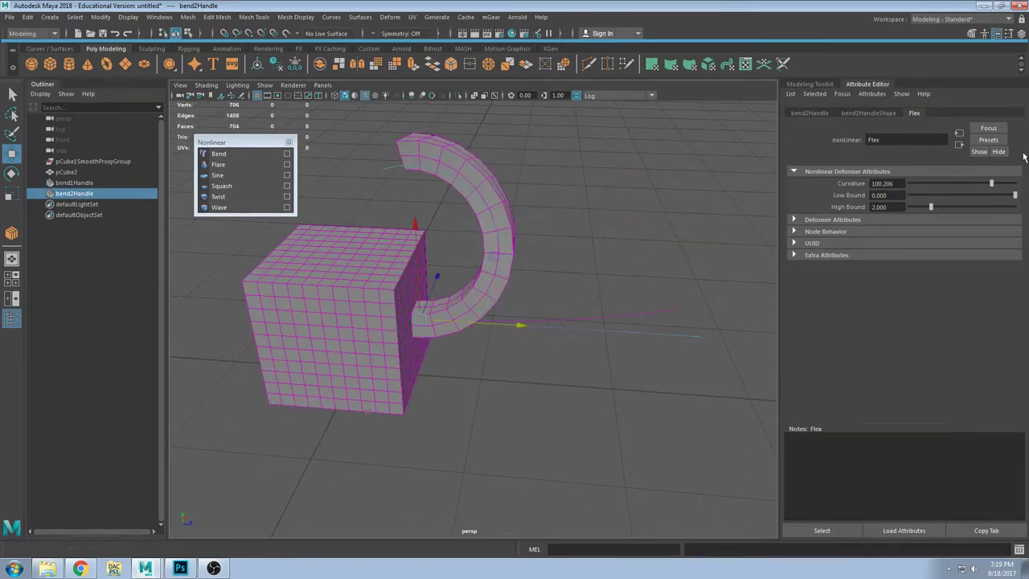
# Step: Change the Flex deformer's curvature to about -59 so the arm curls downward
pyautogui.moveTo(970, 183); pyautogui.dragTo(966, 185)
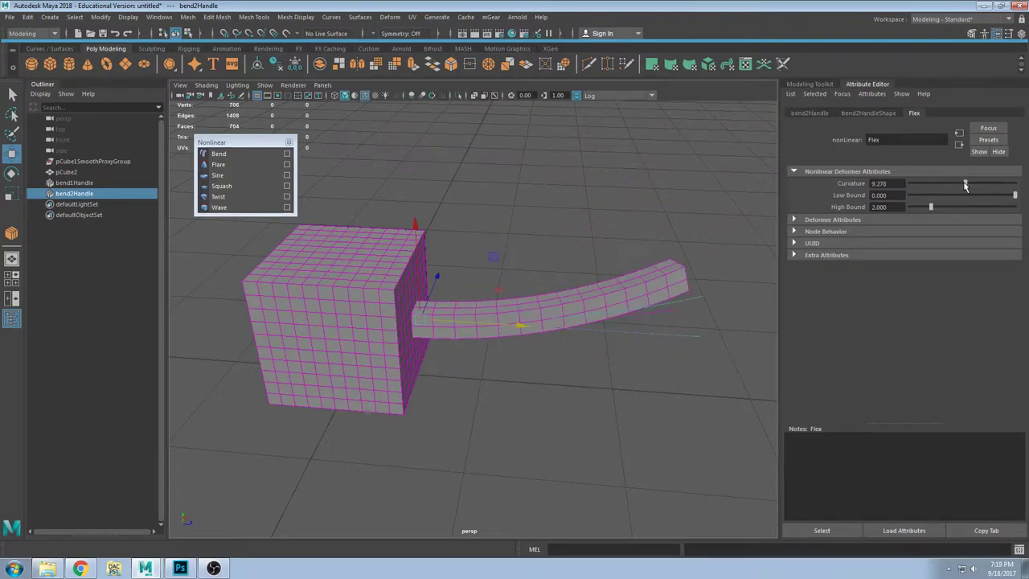
pyautogui.keyDown('alt'); pyautogui.moveTo(643, 274); pyautogui.dragTo(692, 186); pyautogui.keyUp('alt')
pyautogui.moveTo(965, 184); pyautogui.dragTo(945, 190)
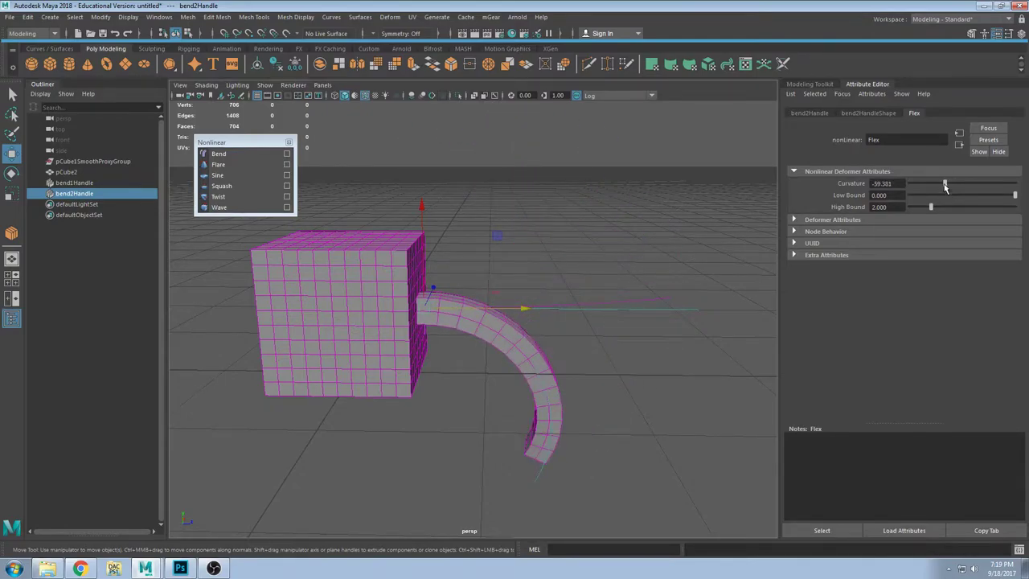
# Step: Select the first bend handle and set the Wag deformer's curvature to about -3.7
pyautogui.click(72, 182)
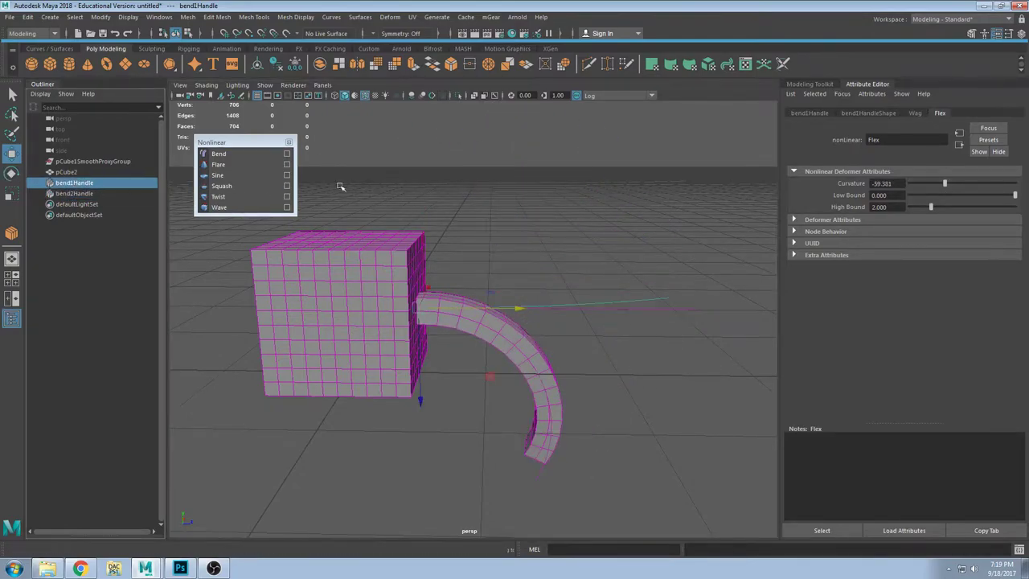
pyautogui.click(915, 113)
pyautogui.moveTo(946, 184)
pyautogui.mouseDown()
pyautogui.moveTo(938, 190)
pyautogui.moveTo(954, 196)
pyautogui.moveTo(945, 201)
pyautogui.moveTo(955, 185)
pyautogui.moveTo(936, 185)
pyautogui.moveTo(961, 189)
pyautogui.mouseUp()
pyautogui.click(939, 113)
pyautogui.click(914, 114)
pyautogui.keyDown('alt'); pyautogui.moveTo(530, 338); pyautogui.dragTo(556, 324); pyautogui.keyUp('alt')
pyautogui.moveTo(976, 184); pyautogui.dragTo(955, 188)
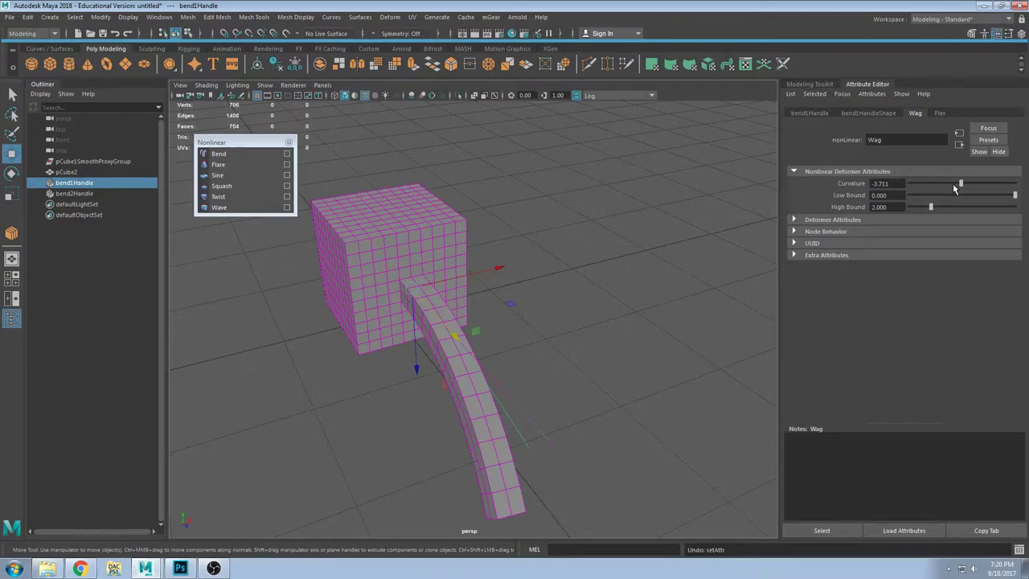
# Step: Try a curvature of about 26 on the Wag deformer to swing the arm sideways, and undo it
pyautogui.keyDown('alt'); pyautogui.moveTo(575, 472); pyautogui.dragTo(503, 358); pyautogui.keyUp('alt')
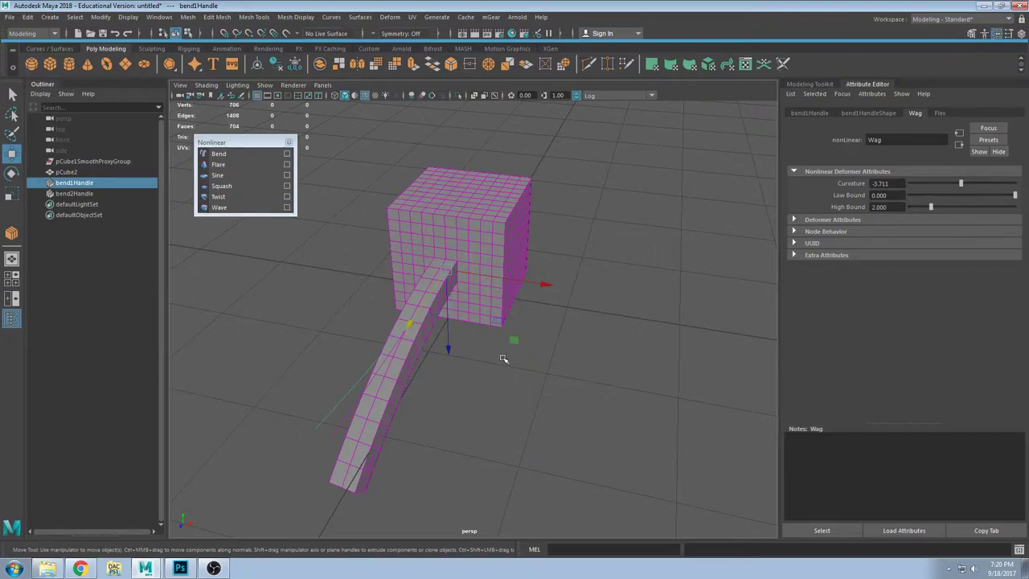
pyautogui.keyDown('alt'); pyautogui.moveTo(515, 302); pyautogui.dragTo(644, 293); pyautogui.keyUp('alt')
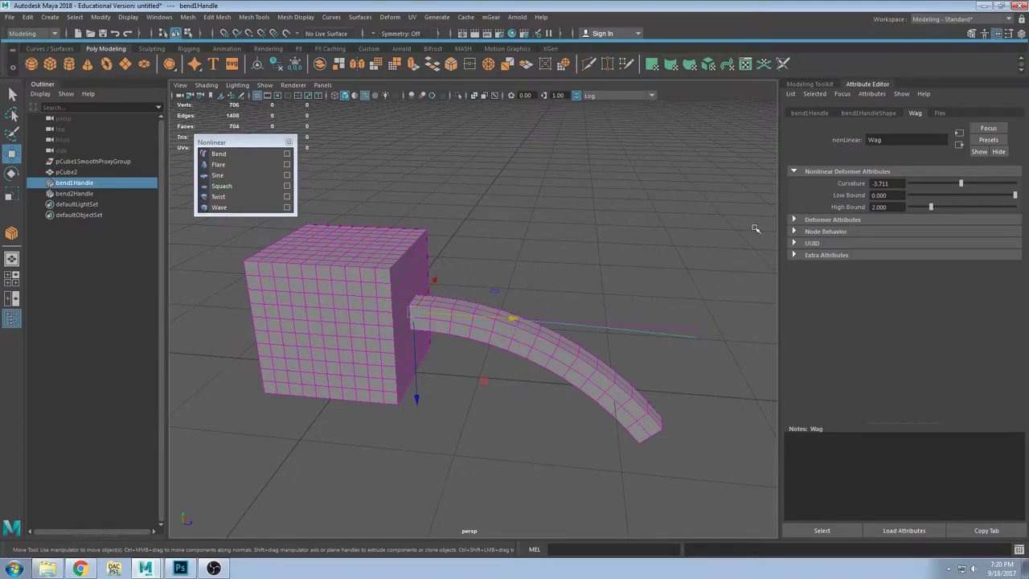
pyautogui.moveTo(961, 184); pyautogui.dragTo(970, 188)
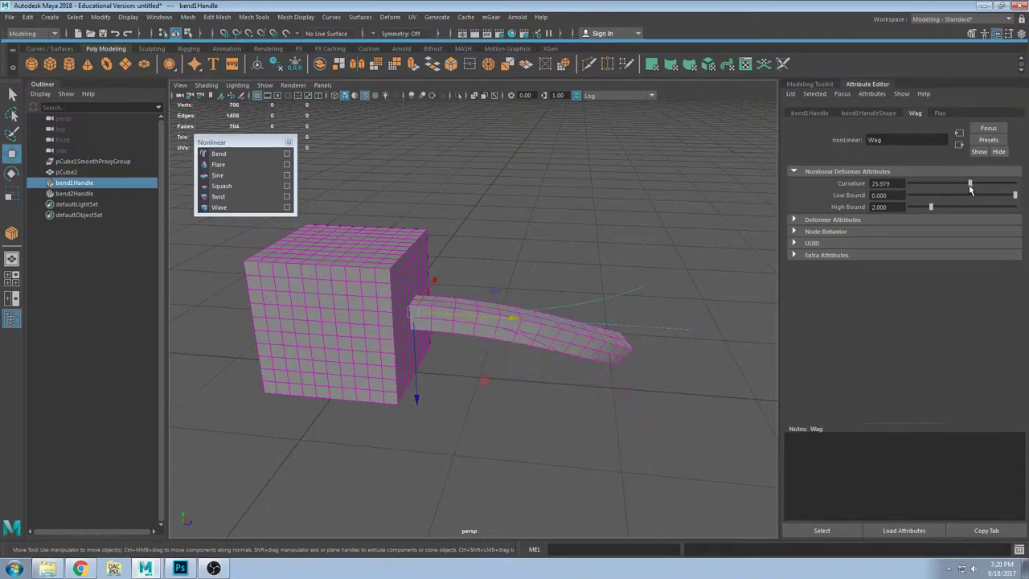
pyautogui.hotkey('ctrl', 'z')
pyautogui.moveTo(484, 287)
pyautogui.keyDown('alt'); pyautogui.mouseDown()
pyautogui.moveTo(522, 324)
pyautogui.moveTo(618, 361)
pyautogui.moveTo(524, 337)
pyautogui.moveTo(464, 289)
pyautogui.mouseUp(); pyautogui.keyUp('alt')
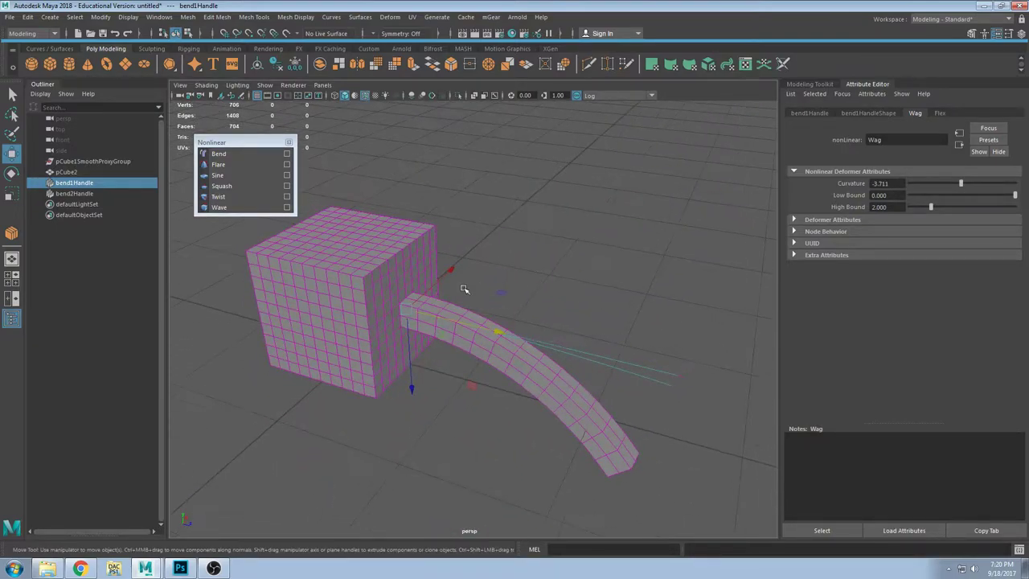
# Step: Change the Wag deformer's curvature to about 16.7 and its low bound to about -5.6
pyautogui.keyDown('alt'); pyautogui.moveTo(547, 251); pyautogui.dragTo(802, 272); pyautogui.keyUp('alt')
pyautogui.moveTo(963, 183)
pyautogui.mouseDown()
pyautogui.moveTo(972, 184)
pyautogui.moveTo(956, 183)
pyautogui.moveTo(955, 194)
pyautogui.moveTo(933, 183)
pyautogui.moveTo(967, 183)
pyautogui.mouseUp()
pyautogui.hotkey('ctrl', 'z')
pyautogui.click(955, 195)
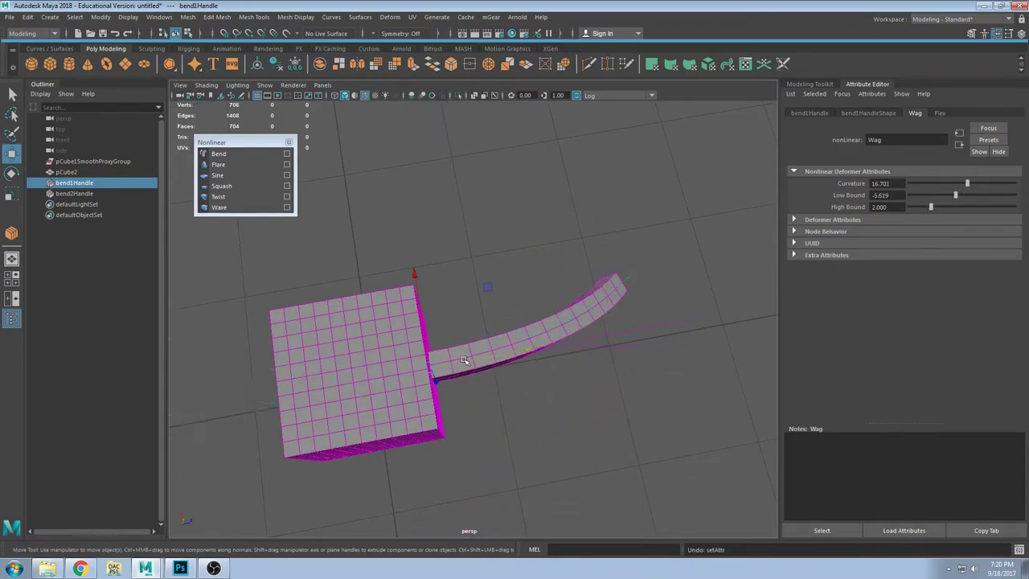
# Step: Move the first bend handle outward along the arm and reset the Wag deformer's low bound to 0
pyautogui.moveTo(469, 361); pyautogui.dragTo(533, 379)
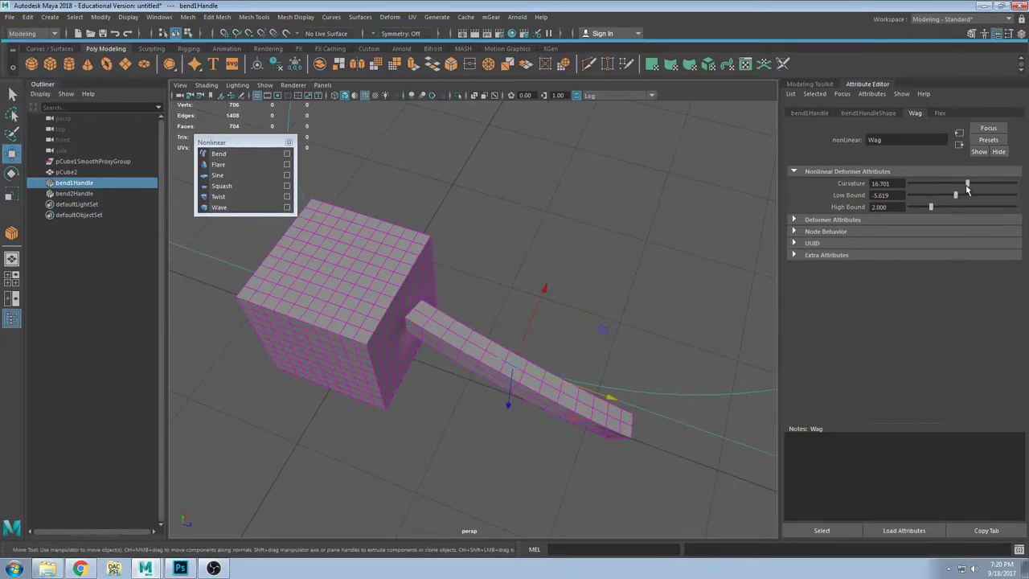
pyautogui.moveTo(967, 188); pyautogui.dragTo(837, 197)
pyautogui.hotkey('ctrl', 'z')
pyautogui.write('0')
pyautogui.press('Return')
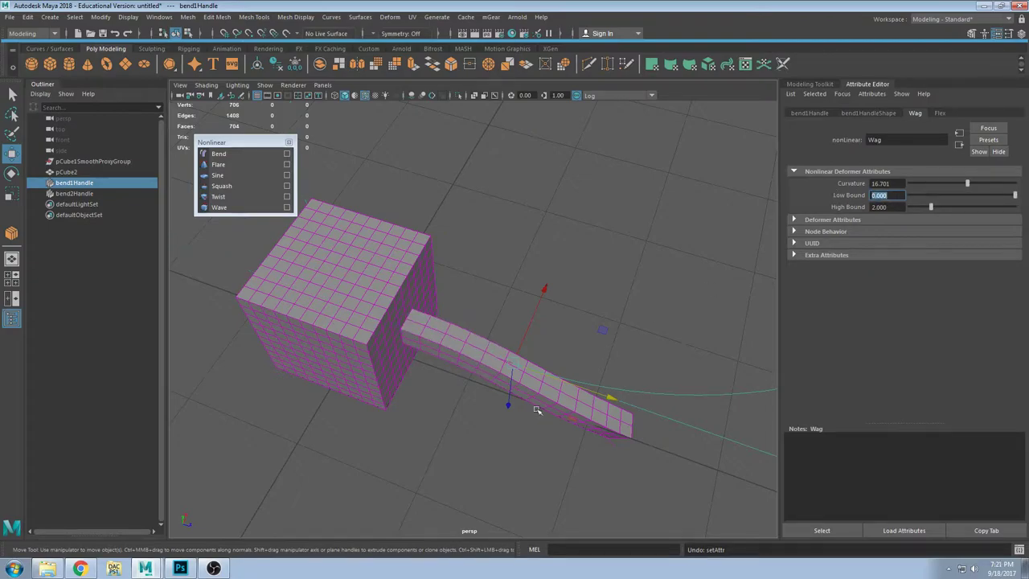
# Step: Add the cube mesh to the selection and apply a third Bend deformer to it
pyautogui.keyDown('alt'); pyautogui.moveTo(537, 410); pyautogui.dragTo(497, 437); pyautogui.keyUp('alt')
pyautogui.keyDown('alt'); pyautogui.moveTo(584, 372); pyautogui.dragTo(563, 409); pyautogui.keyUp('alt')
pyautogui.scroll(-3, 607, 389)
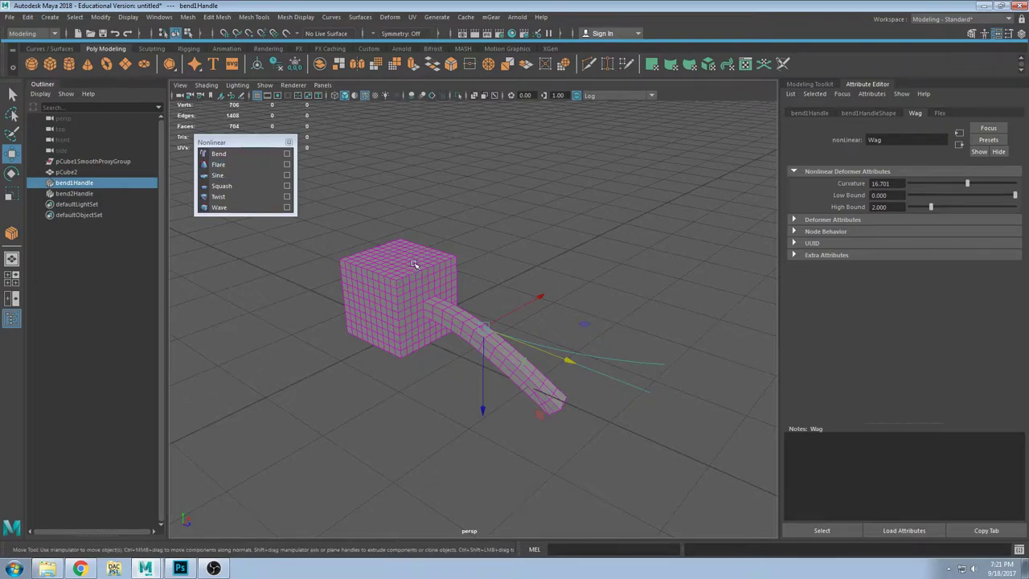
pyautogui.moveTo(415, 287); pyautogui.dragTo(415, 310, button='right')
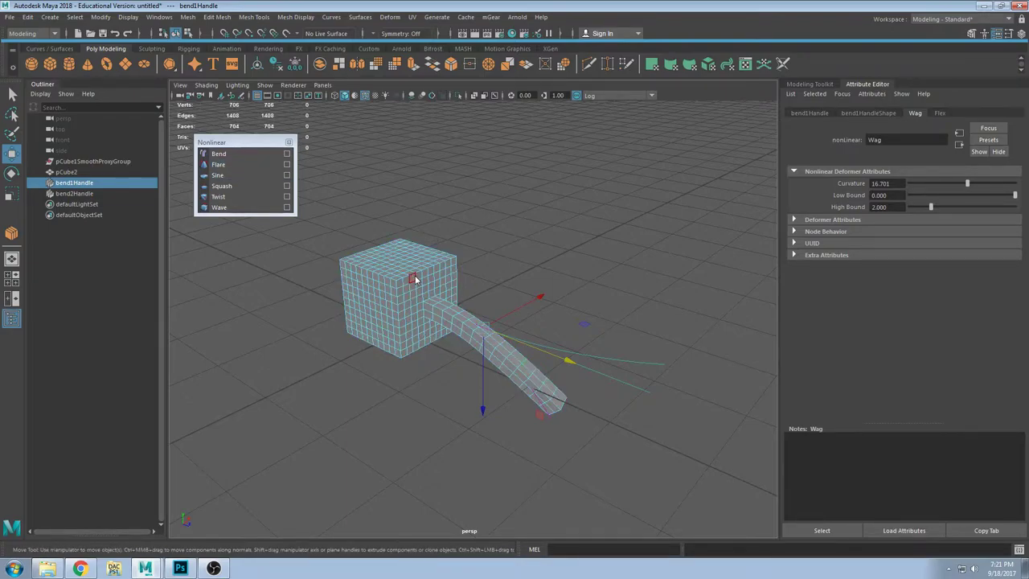
pyautogui.press('F8')
pyautogui.keyDown('alt'); pyautogui.moveTo(391, 265); pyautogui.dragTo(507, 251); pyautogui.keyUp('alt')
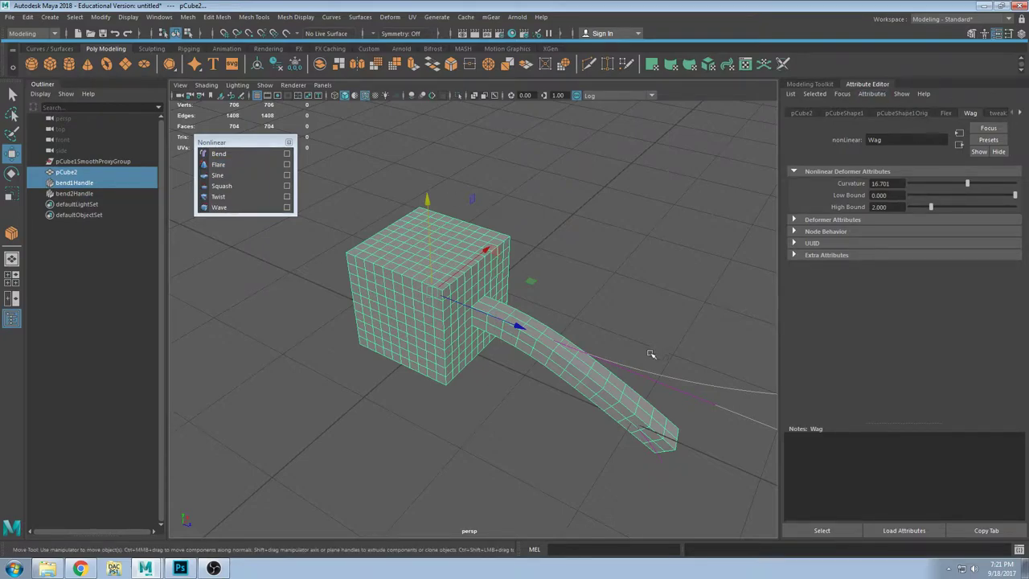
pyautogui.click(947, 113)
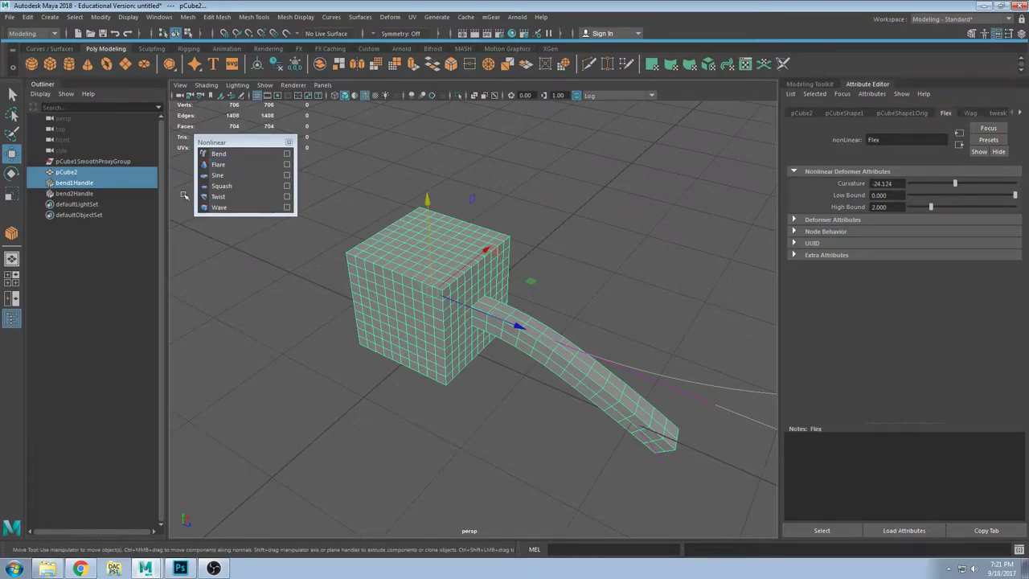
pyautogui.click(229, 154)
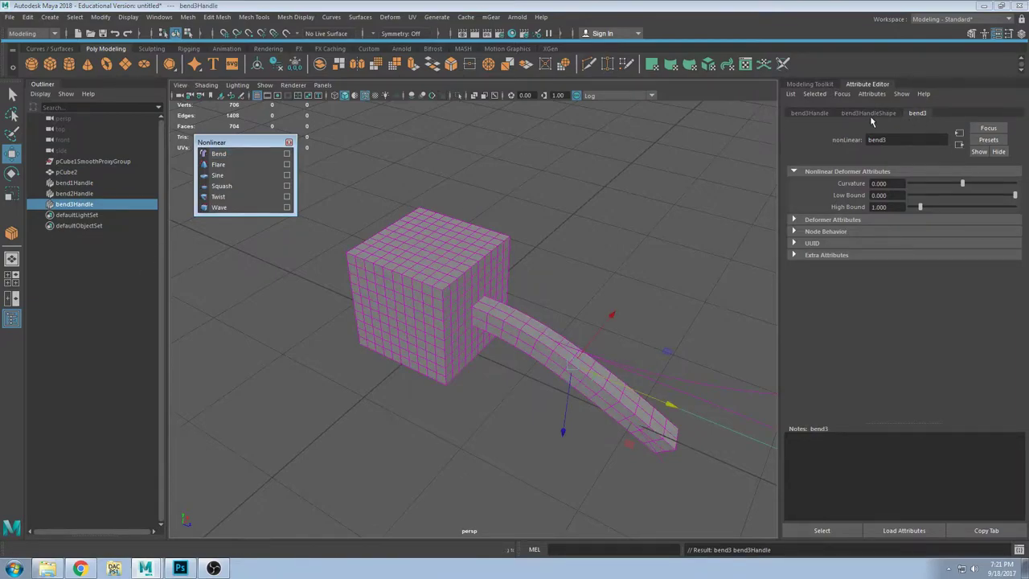
# Step: Inspect the Flex deformer among the cube mesh's inputs and rename the mesh as CubeDog
pyautogui.click(494, 268)
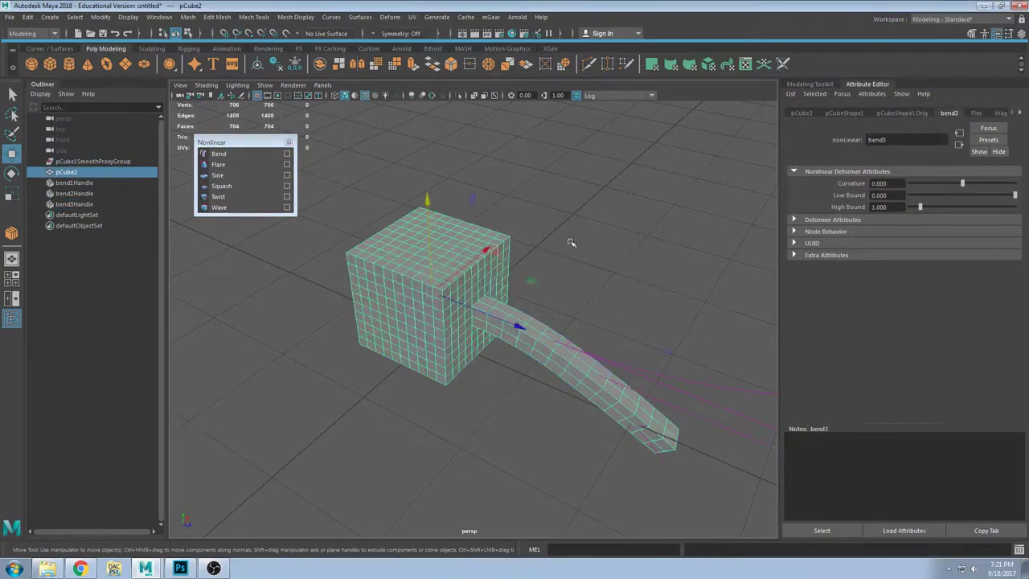
pyautogui.click(1020, 113)
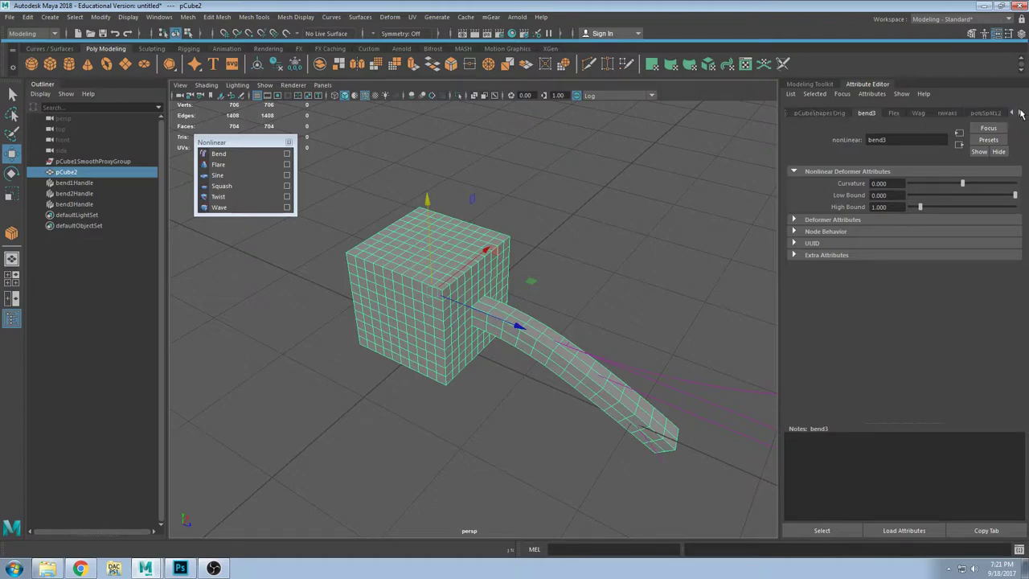
pyautogui.click(893, 114)
pyautogui.click(551, 240)
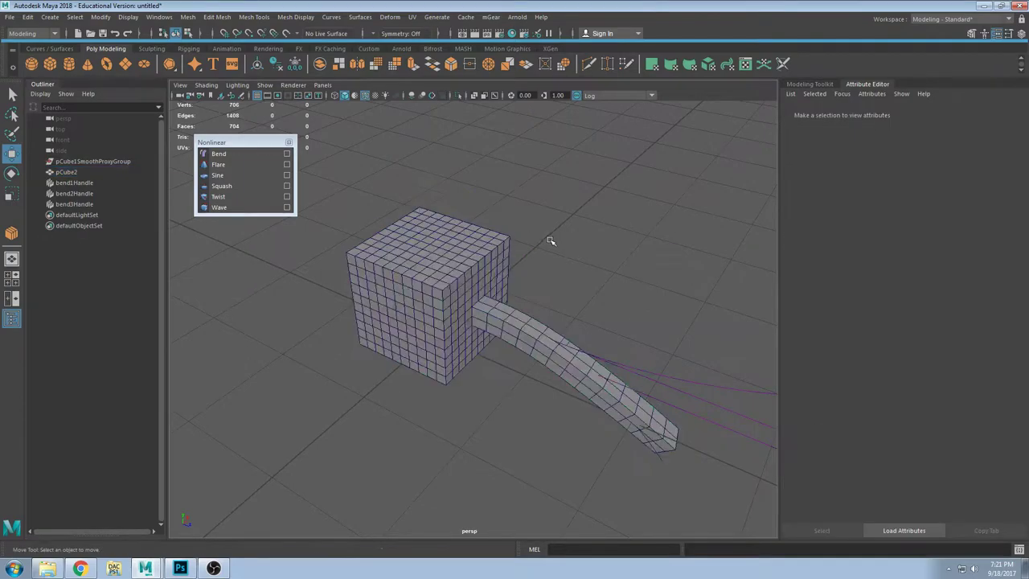
pyautogui.click(492, 246)
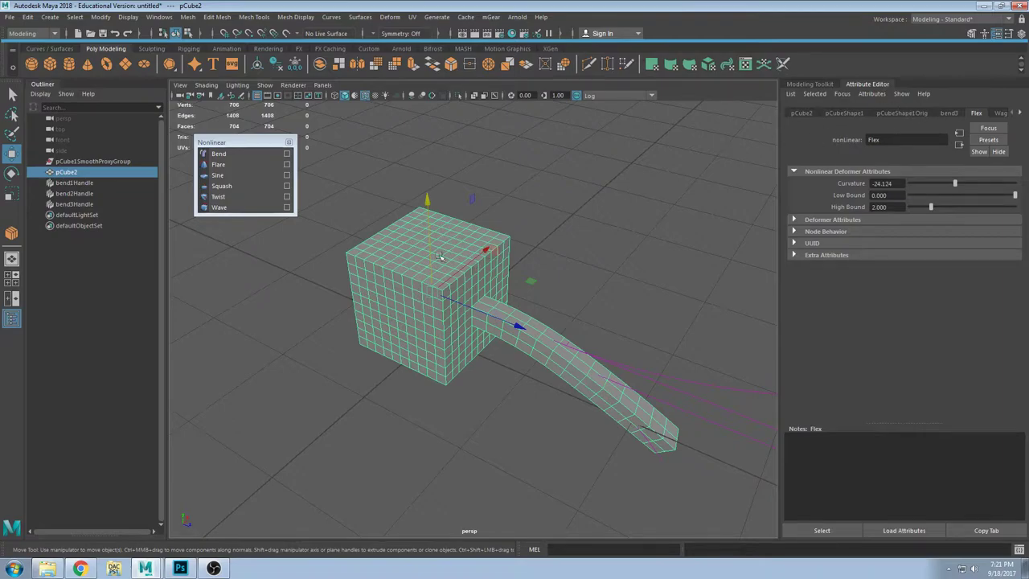
pyautogui.doubleClick(88, 172)
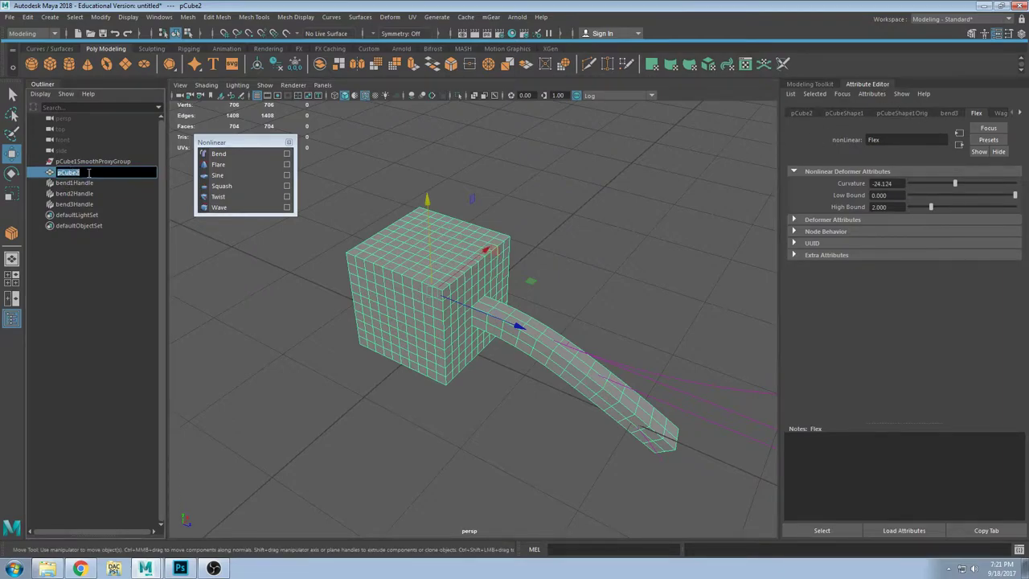
pyautogui.write('CubeDog')
pyautogui.press('Return')
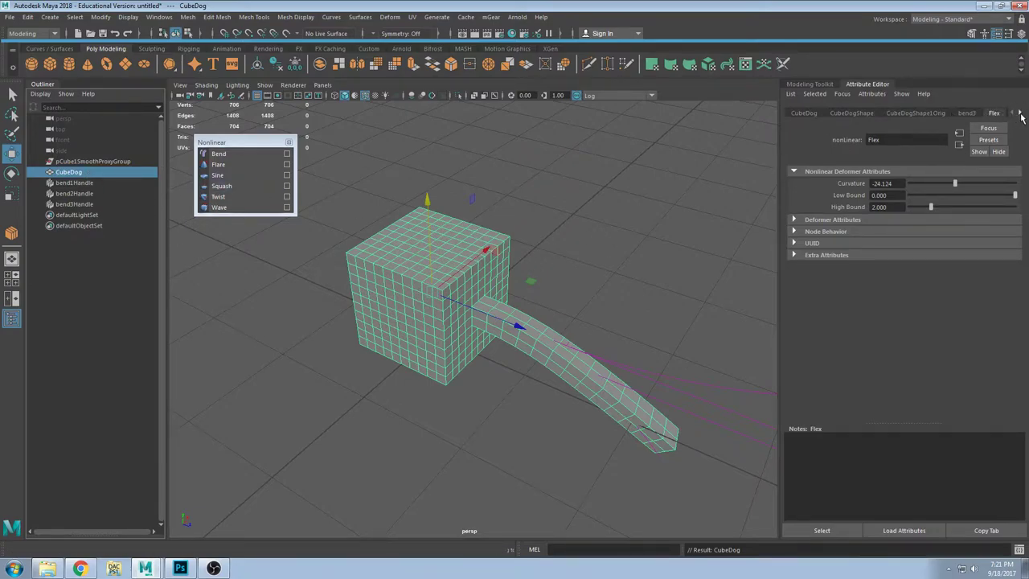
# Step: Select the bend handles one after another in the scene to compare where each sits on the arm
pyautogui.click(968, 112)
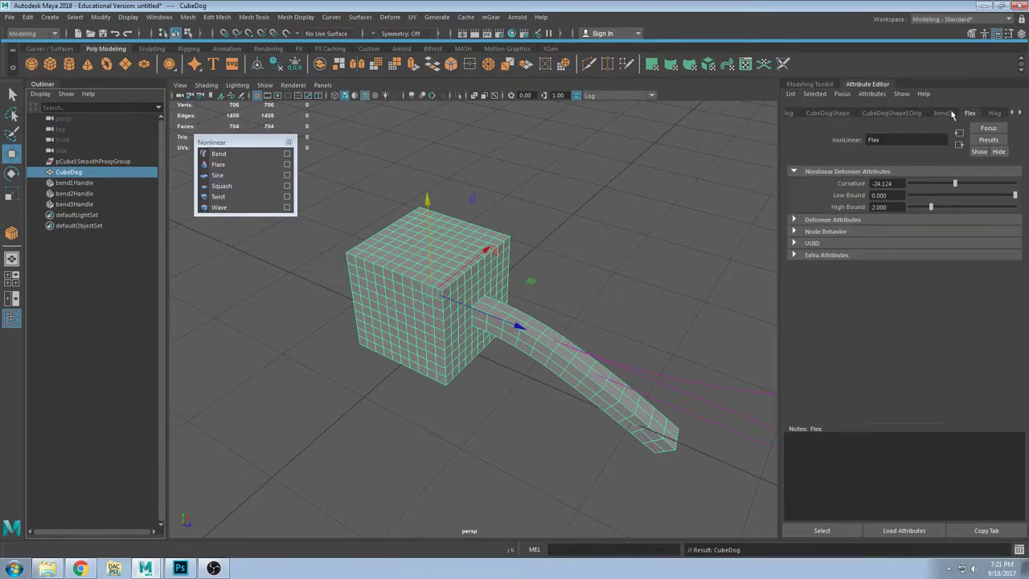
pyautogui.click(671, 371)
pyautogui.keyDown('alt'); pyautogui.moveTo(708, 341); pyautogui.dragTo(726, 325); pyautogui.keyUp('alt')
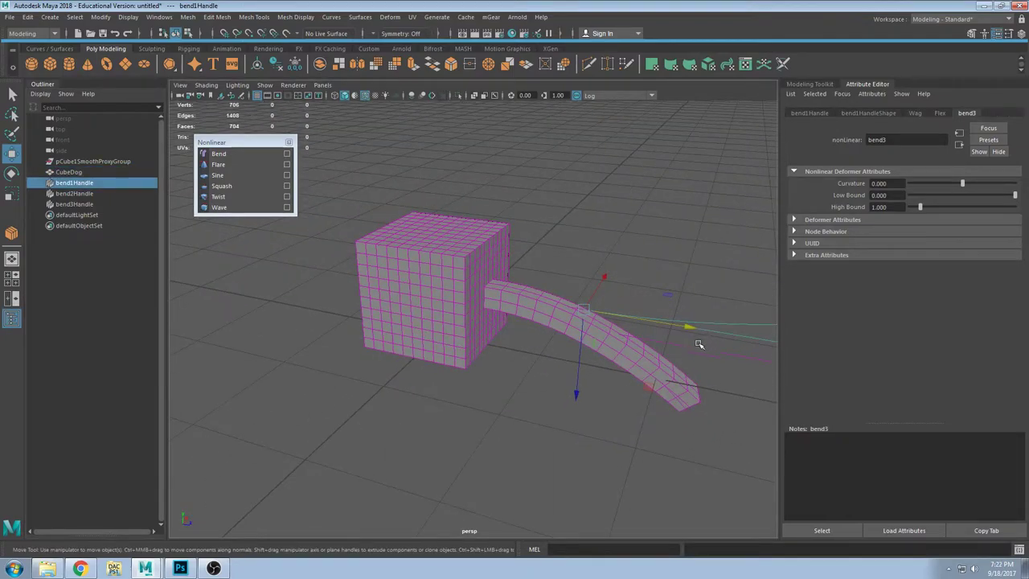
pyautogui.click(700, 344)
pyautogui.click(714, 330)
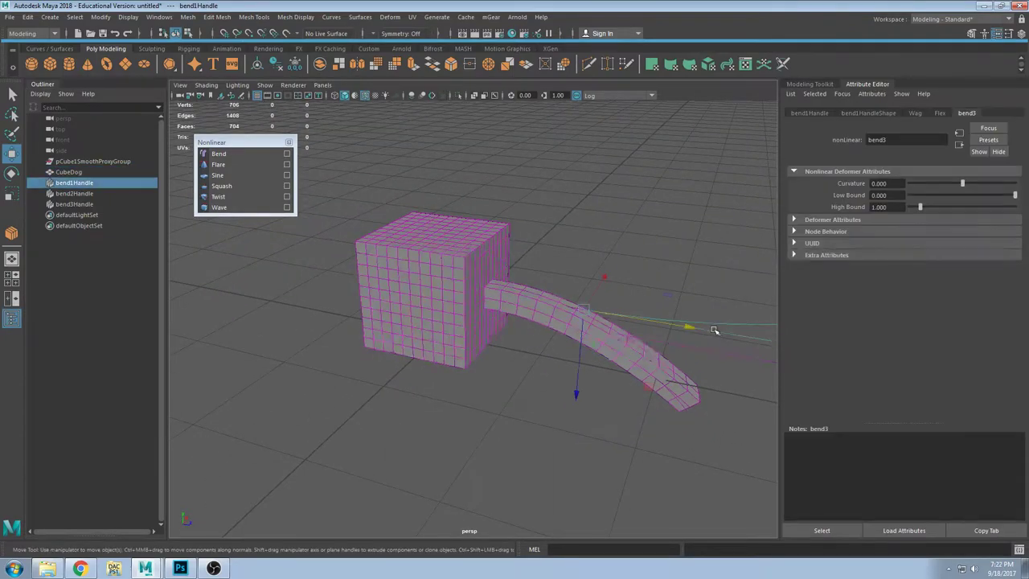
pyautogui.click(72, 193)
pyautogui.click(83, 204)
pyautogui.click(85, 194)
pyautogui.click(83, 183)
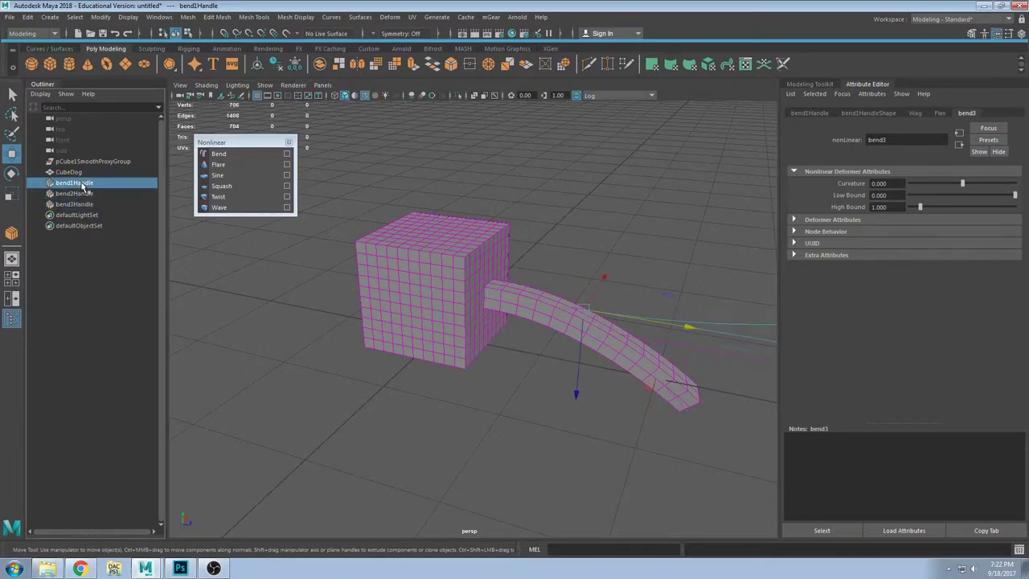
pyautogui.click(82, 193)
pyautogui.click(81, 204)
pyautogui.click(77, 183)
# Step: Rename CubeDog's newest bend deformer as BigBend and set its curvature to about -100
pyautogui.click(72, 172)
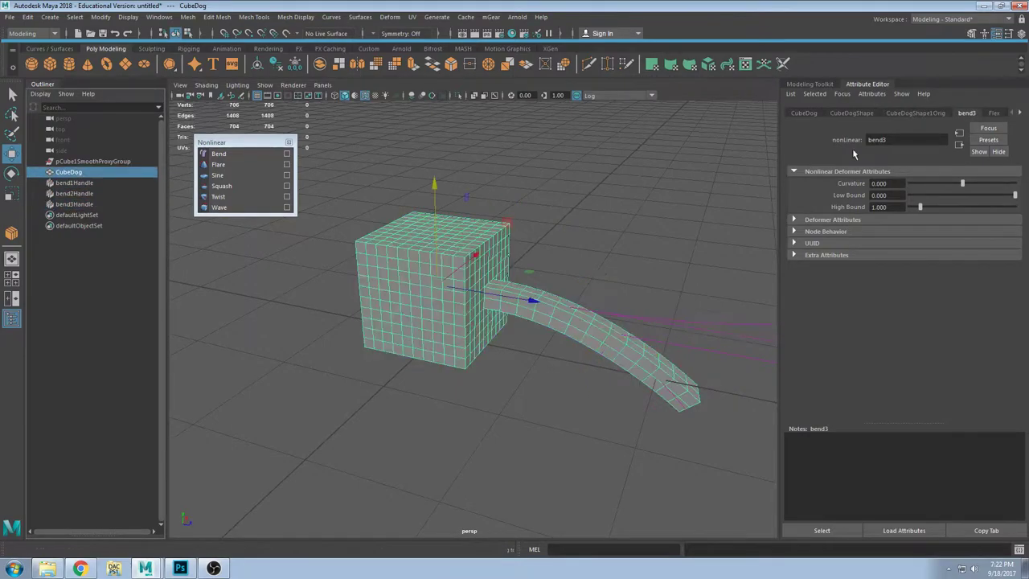
pyautogui.click(1018, 113)
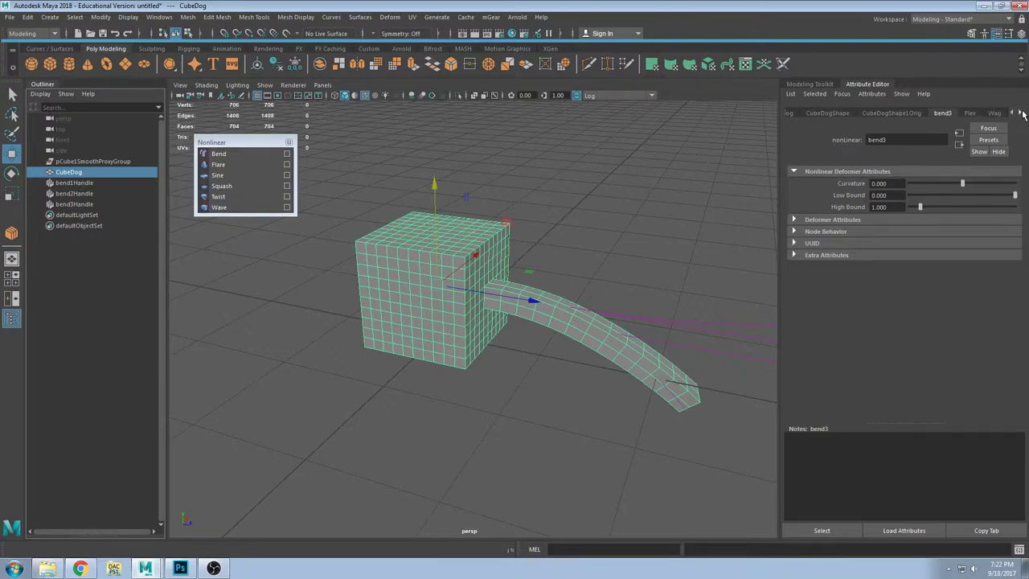
pyautogui.click(892, 115)
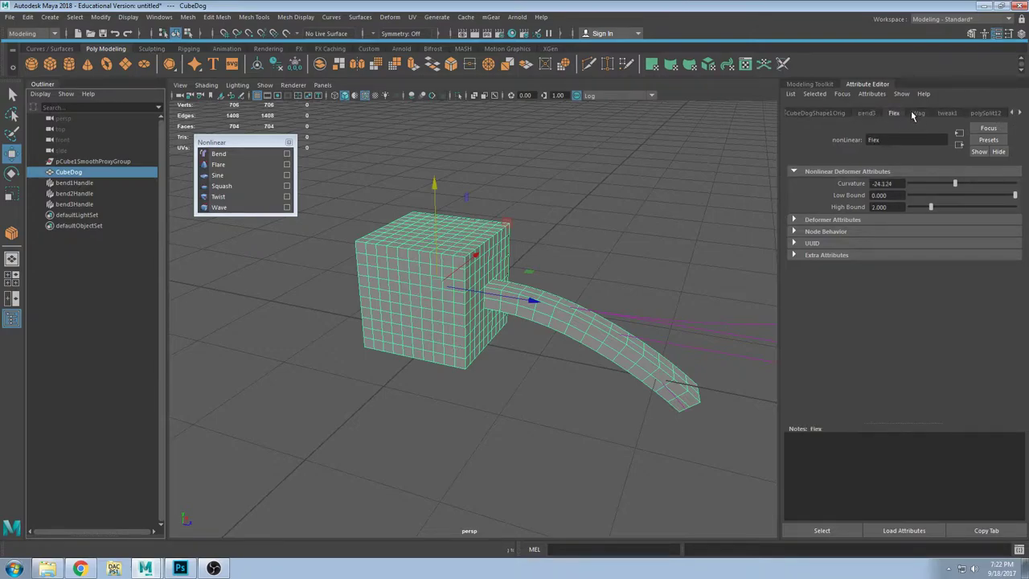
pyautogui.click(918, 115)
pyautogui.click(868, 114)
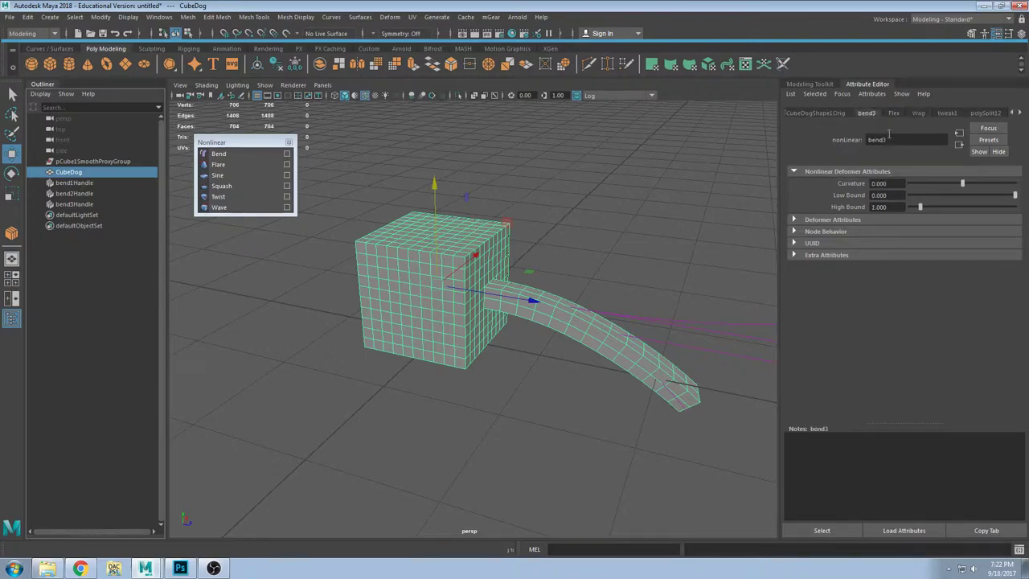
pyautogui.doubleClick(876, 140)
pyautogui.press('Return')
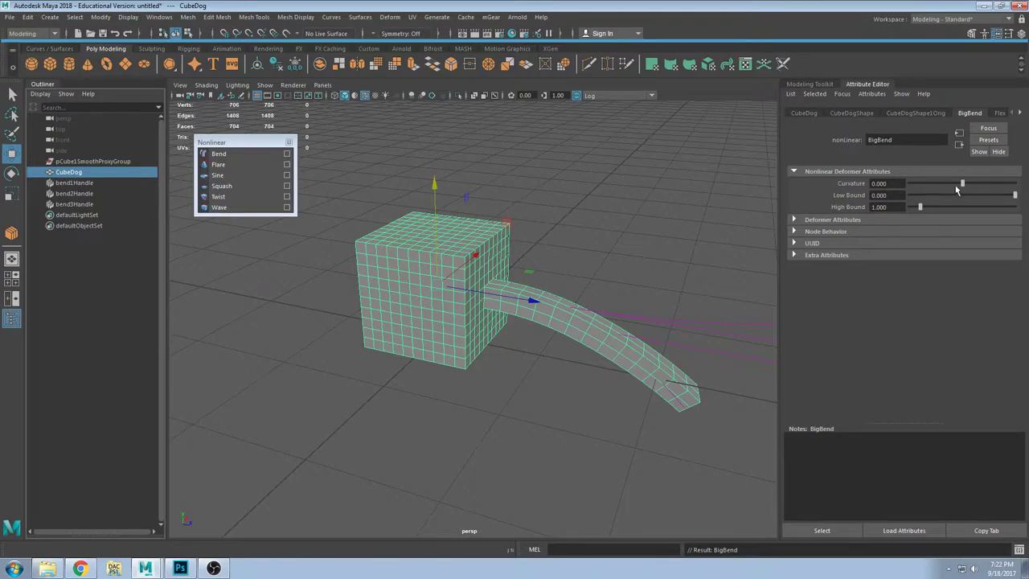
pyautogui.moveTo(956, 189); pyautogui.dragTo(933, 182)
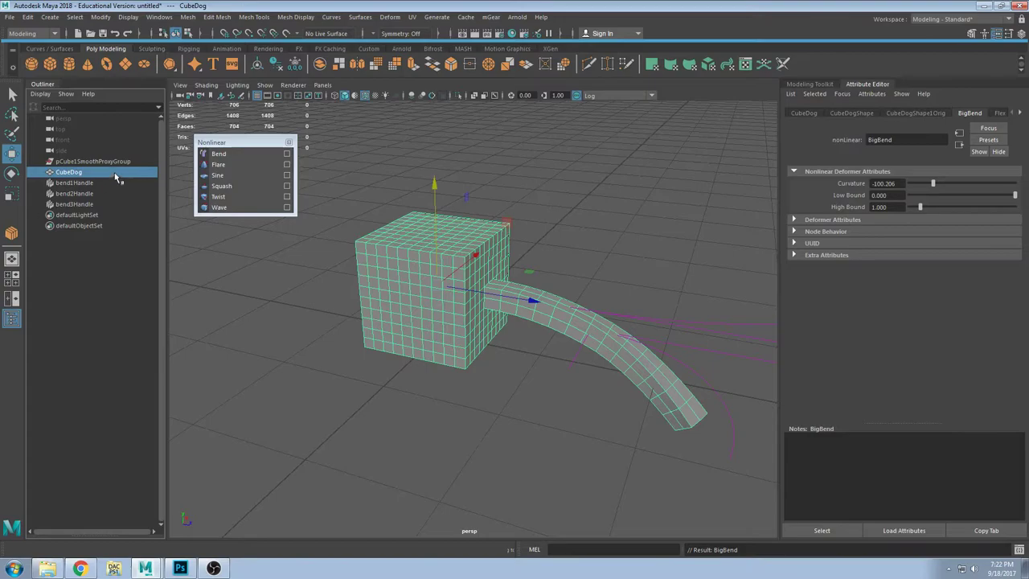
# Step: Switch repeatedly between the three bend handles to check which deformer each generic handle name belongs to
pyautogui.click(73, 182)
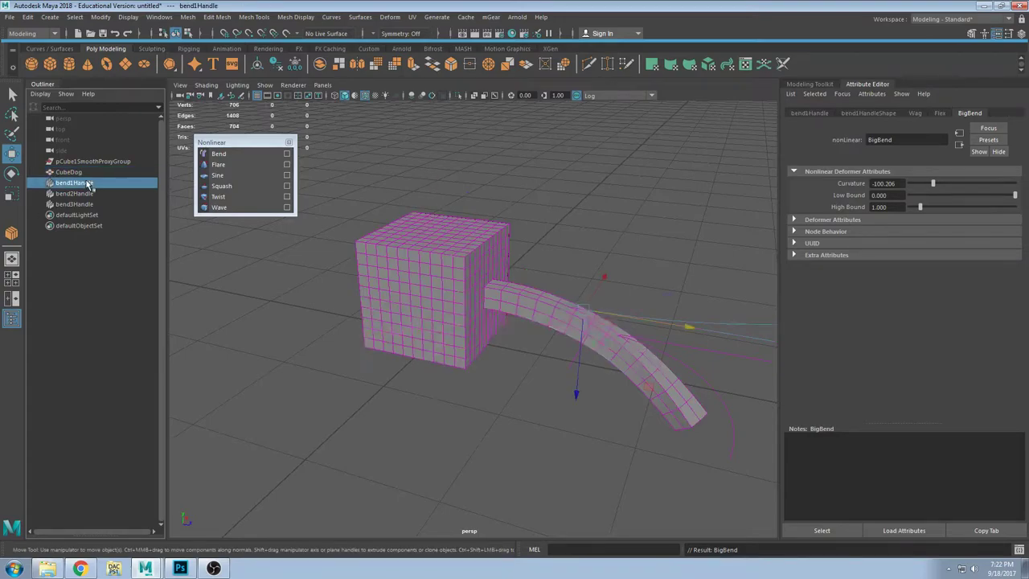
pyautogui.click(471, 253)
pyautogui.click(672, 321)
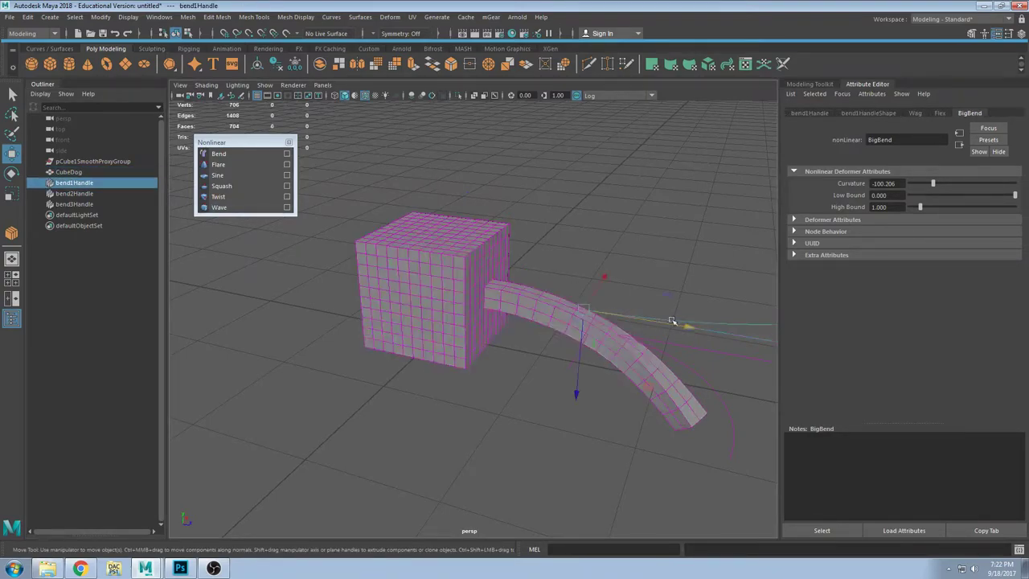
pyautogui.click(80, 193)
pyautogui.click(76, 204)
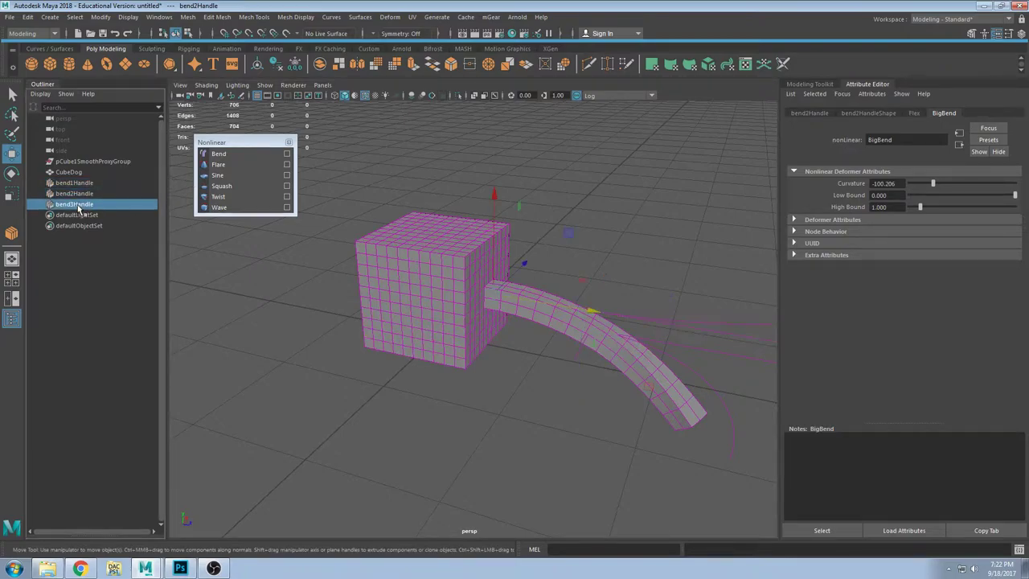
pyautogui.click(78, 193)
pyautogui.click(78, 204)
pyautogui.click(81, 193)
pyautogui.click(83, 205)
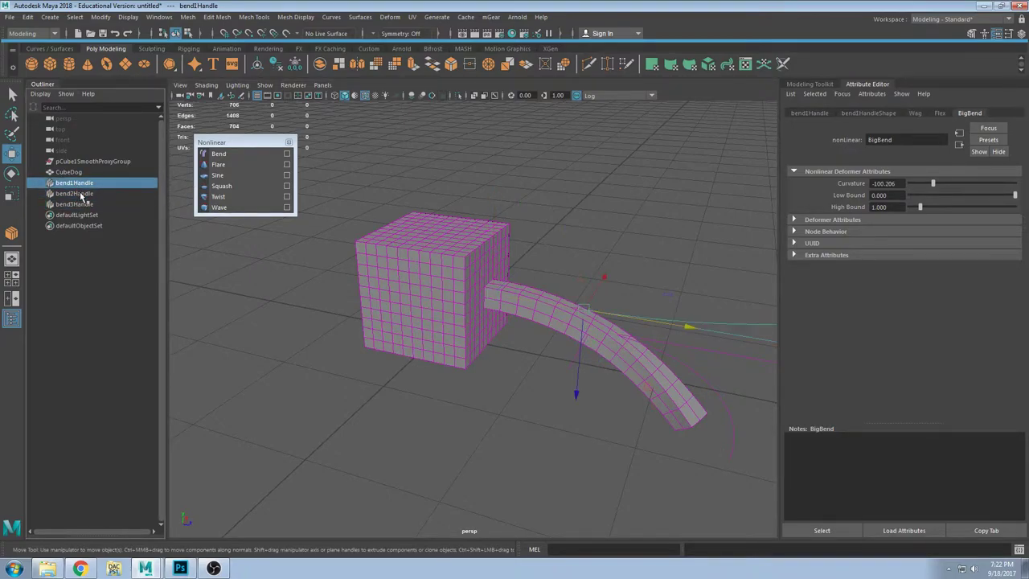
pyautogui.click(87, 194)
pyautogui.click(92, 204)
pyautogui.click(88, 195)
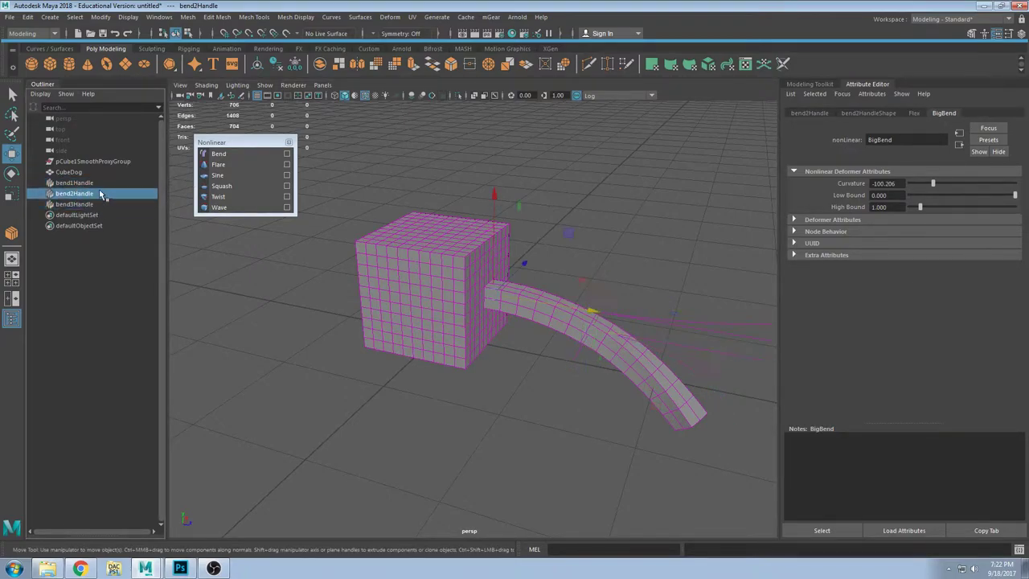
# Step: Inspect the first bend handle's curve relative to the arm from several viewing angles
pyautogui.click(673, 336)
pyautogui.keyDown('alt'); pyautogui.moveTo(661, 334); pyautogui.dragTo(686, 278); pyautogui.keyUp('alt')
pyautogui.keyDown('alt'); pyautogui.moveTo(696, 282); pyautogui.dragTo(605, 295, button='middle'); pyautogui.keyUp('alt')
pyautogui.keyDown('alt'); pyautogui.moveTo(605, 294); pyautogui.dragTo(598, 328, button='right'); pyautogui.keyUp('alt')
pyautogui.keyDown('alt'); pyautogui.moveTo(563, 387); pyautogui.dragTo(570, 331); pyautogui.keyUp('alt')
pyautogui.hotkey('ctrl', 'z')
pyautogui.keyDown('alt'); pyautogui.moveTo(503, 327); pyautogui.dragTo(491, 378); pyautogui.keyUp('alt')
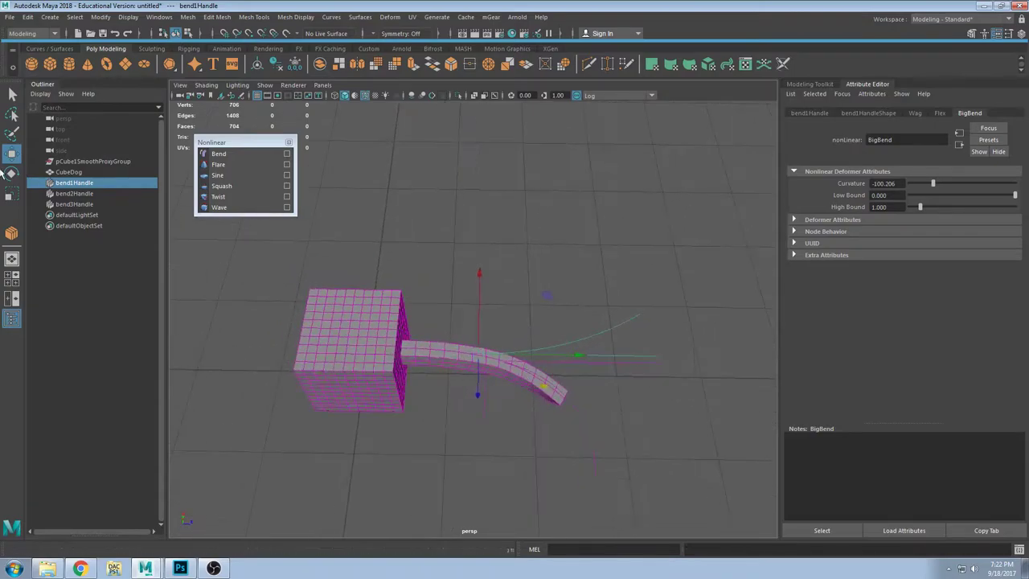
# Step: Delete the third bend handle to remove the BigBend deformer from CubeDog
pyautogui.click(84, 194)
pyautogui.click(85, 184)
pyautogui.keyDown('alt'); pyautogui.moveTo(576, 363); pyautogui.dragTo(590, 305); pyautogui.keyUp('alt')
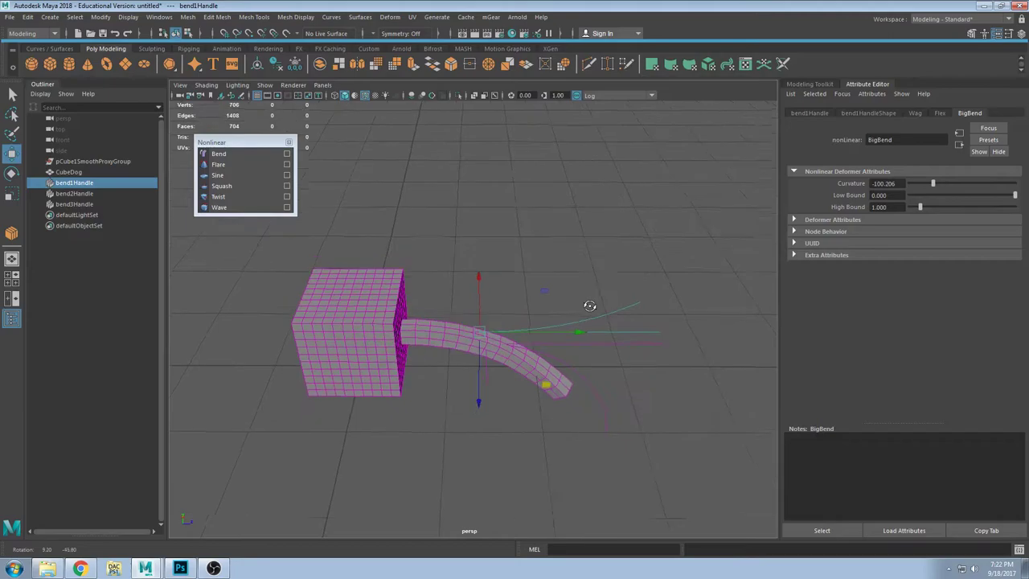
pyautogui.click(83, 204)
pyautogui.press('Delete')
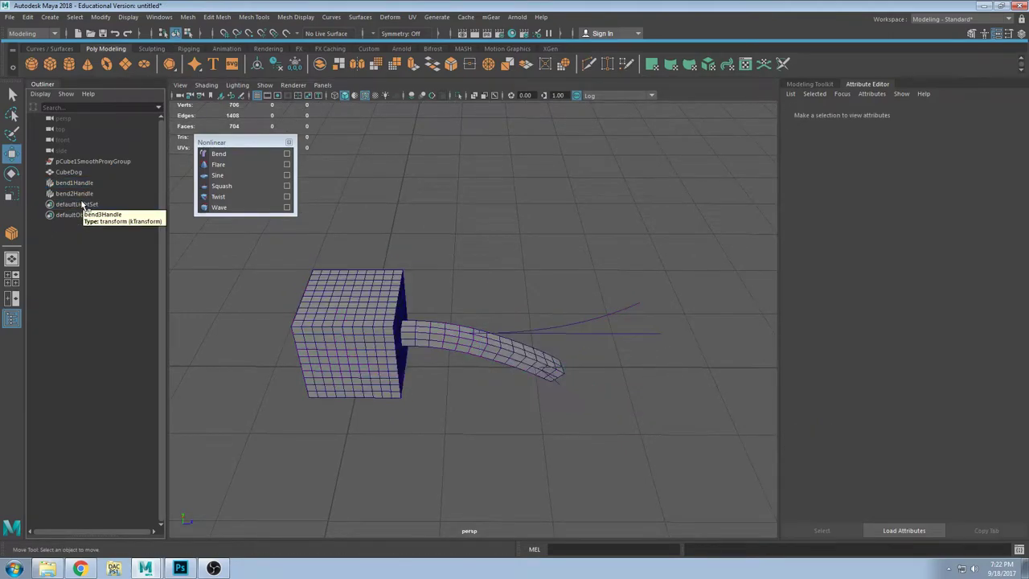
# Step: Rename the first bend deformer's handle as Wag_Handle
pyautogui.click(609, 317)
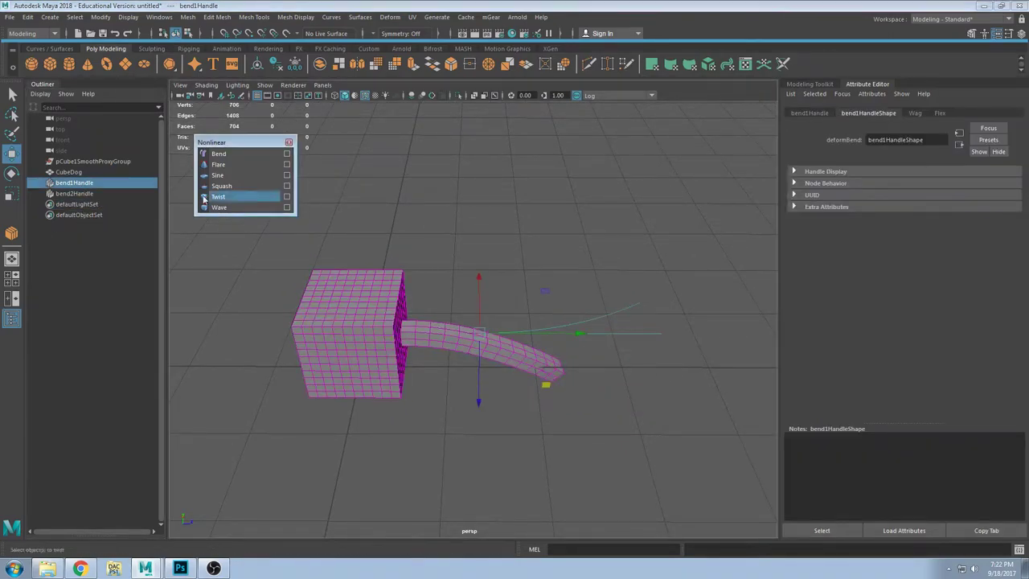
pyautogui.doubleClick(72, 184)
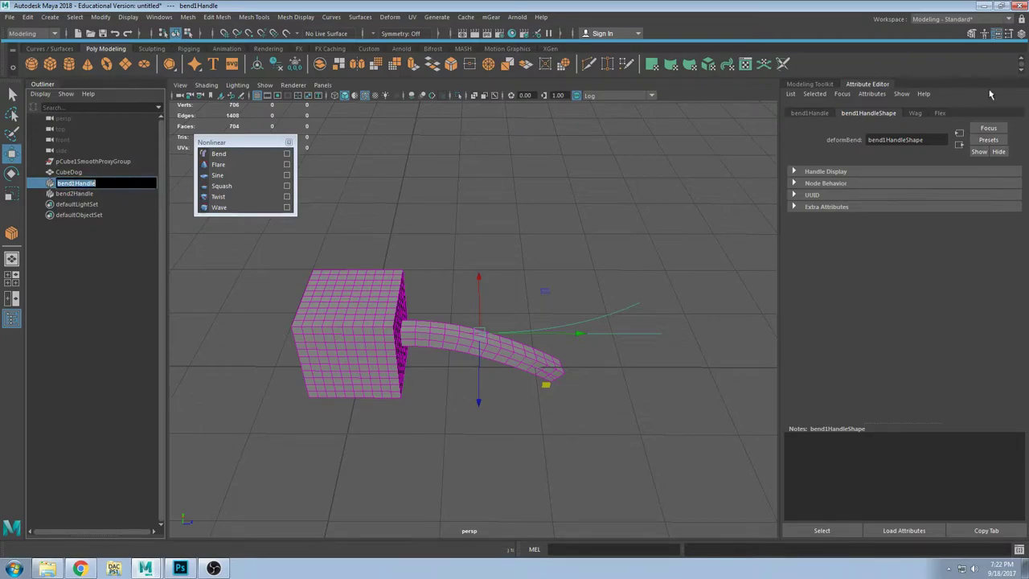
pyautogui.write('Wag_H')
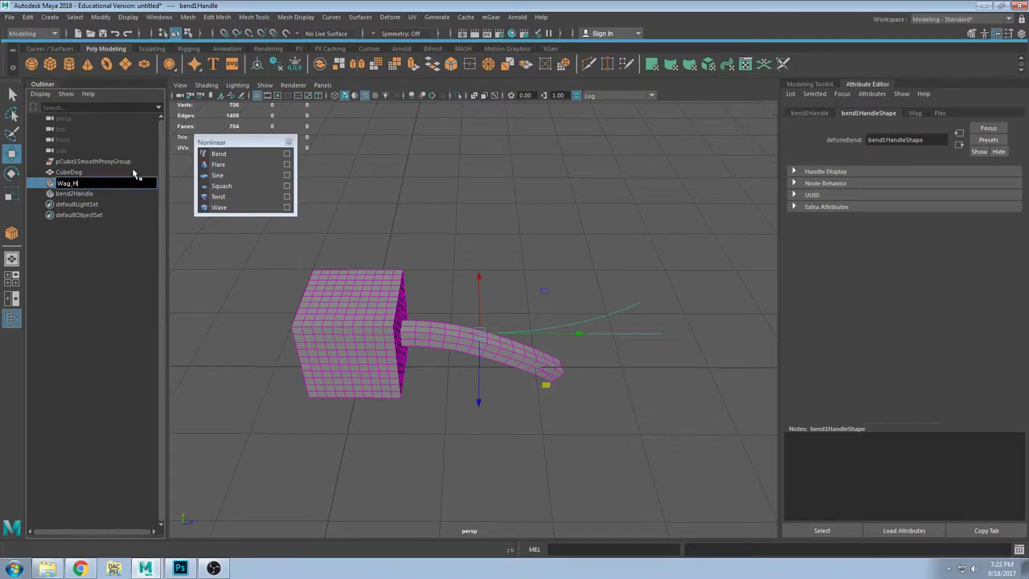
pyautogui.write('andle')
pyautogui.press('Return')
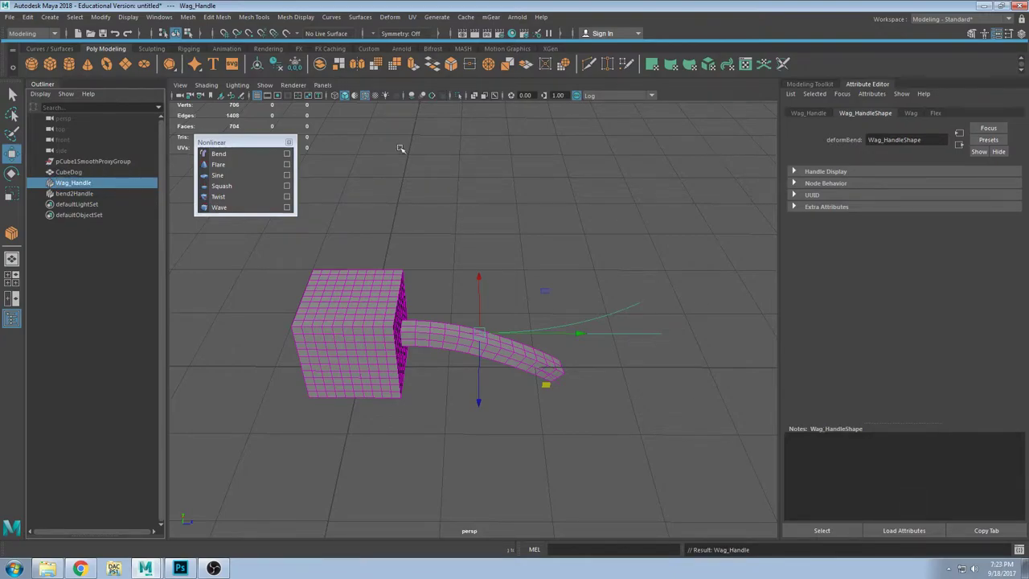
# Step: Rename the second bend deformer's handle as Handle_Curve
pyautogui.keyDown('alt'); pyautogui.moveTo(552, 395); pyautogui.dragTo(532, 373); pyautogui.keyUp('alt')
pyautogui.click(595, 353)
pyautogui.click(543, 398)
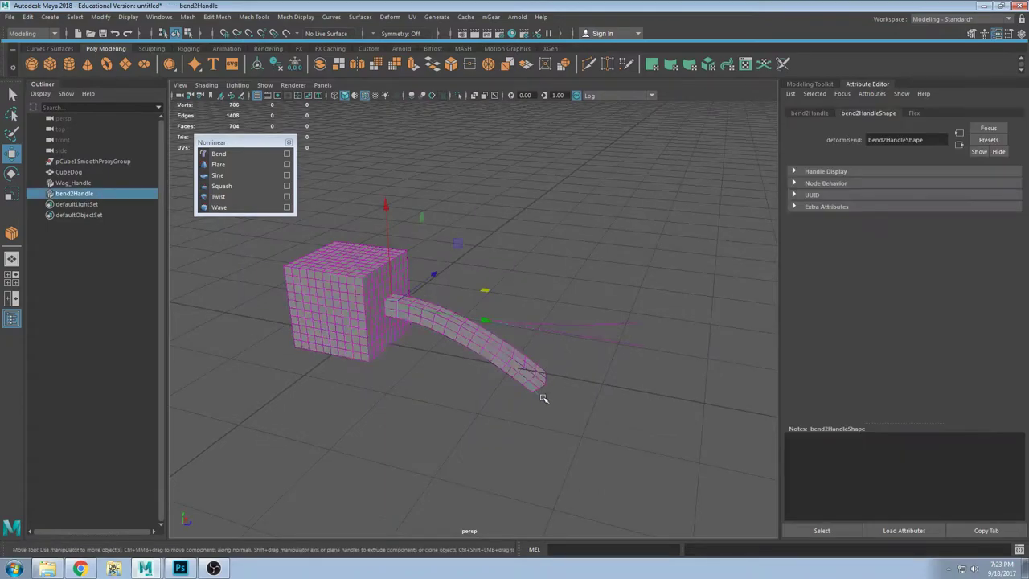
pyautogui.doubleClick(88, 195)
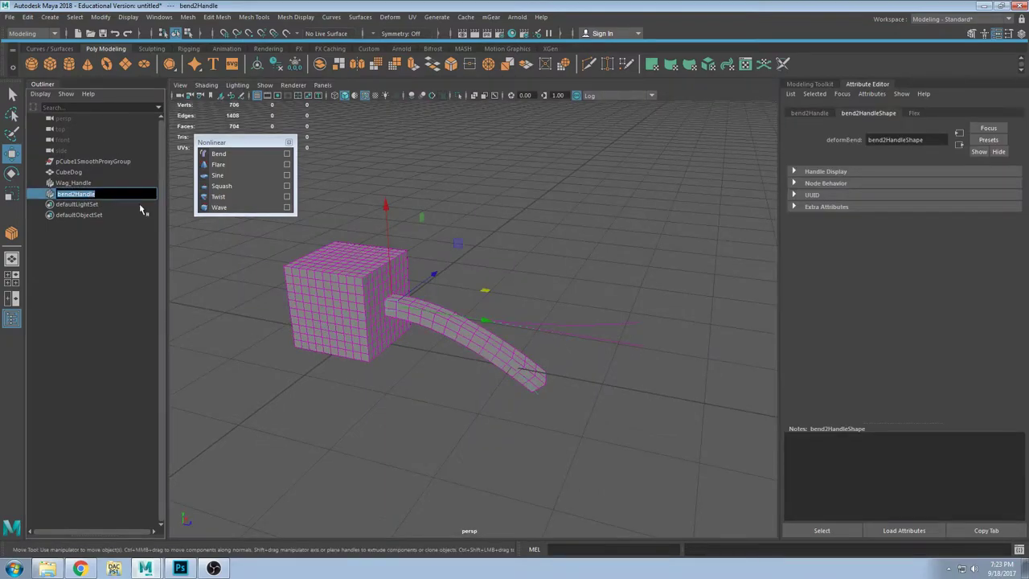
pyautogui.write('Handle_Curve')
pyautogui.press('Return')
# Step: Compare the two renamed handles, and switch between the Wag and Flex deformer settings on CubeDog
pyautogui.click(78, 185)
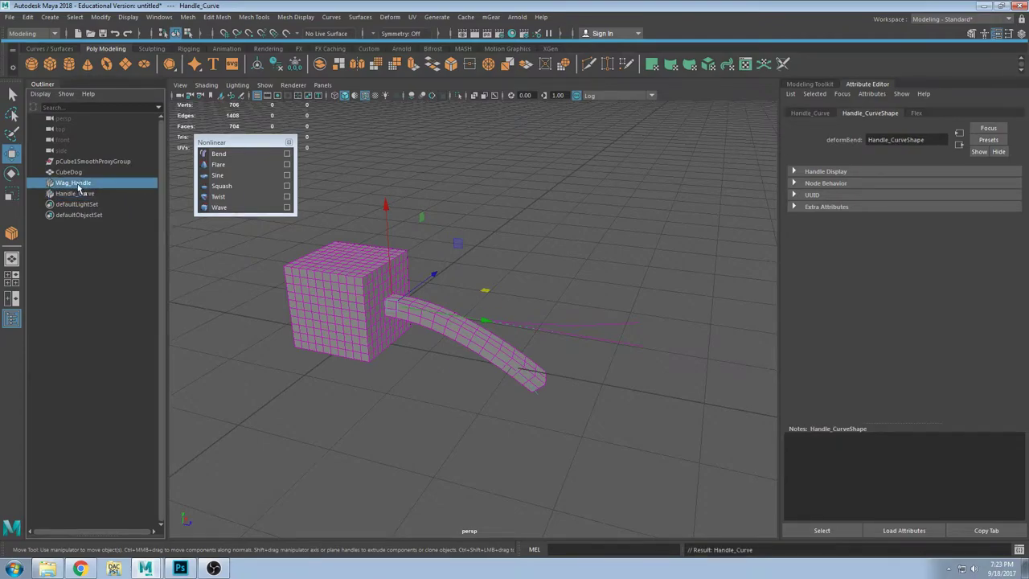
pyautogui.click(87, 195)
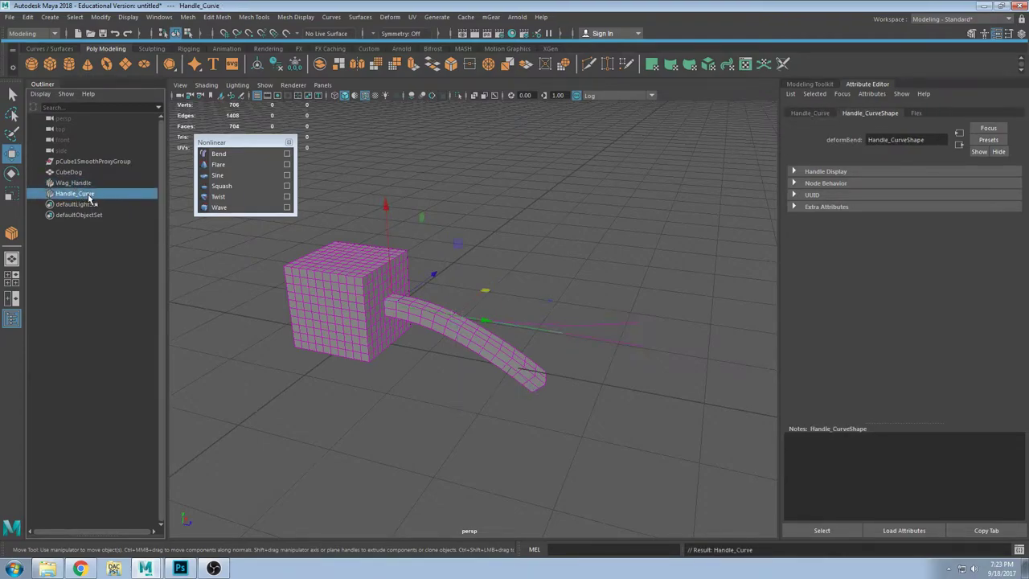
pyautogui.click(391, 297)
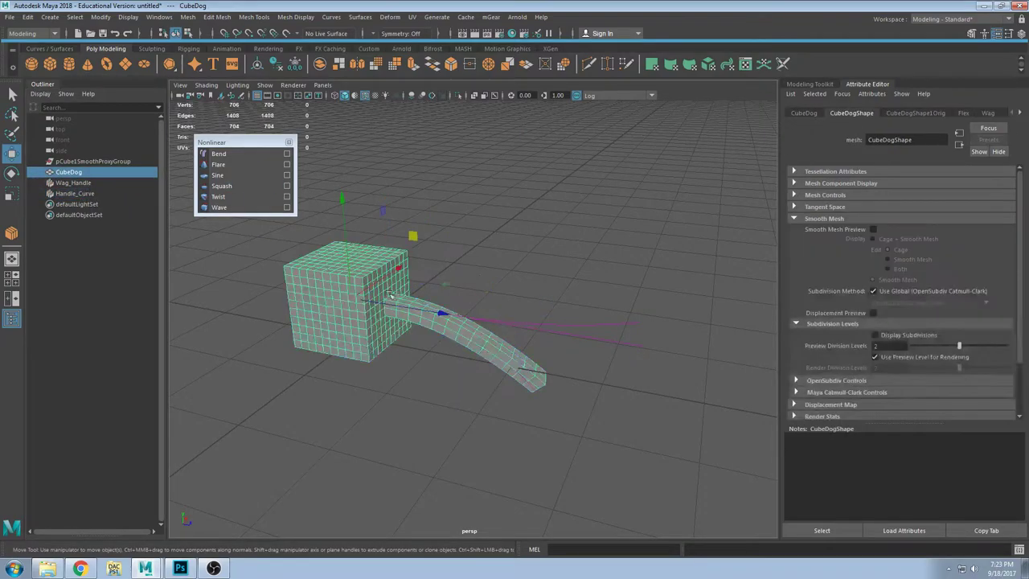
pyautogui.click(1019, 113)
pyautogui.click(918, 113)
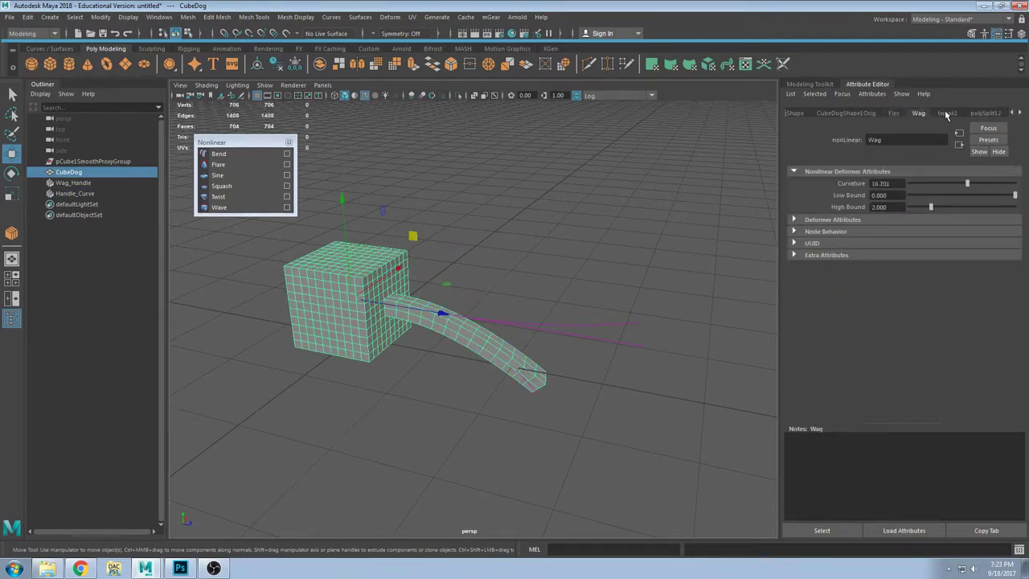
pyautogui.click(895, 114)
pyautogui.click(916, 114)
pyautogui.click(894, 114)
pyautogui.click(917, 114)
pyautogui.click(894, 114)
pyautogui.click(918, 114)
pyautogui.click(882, 115)
pyautogui.click(893, 113)
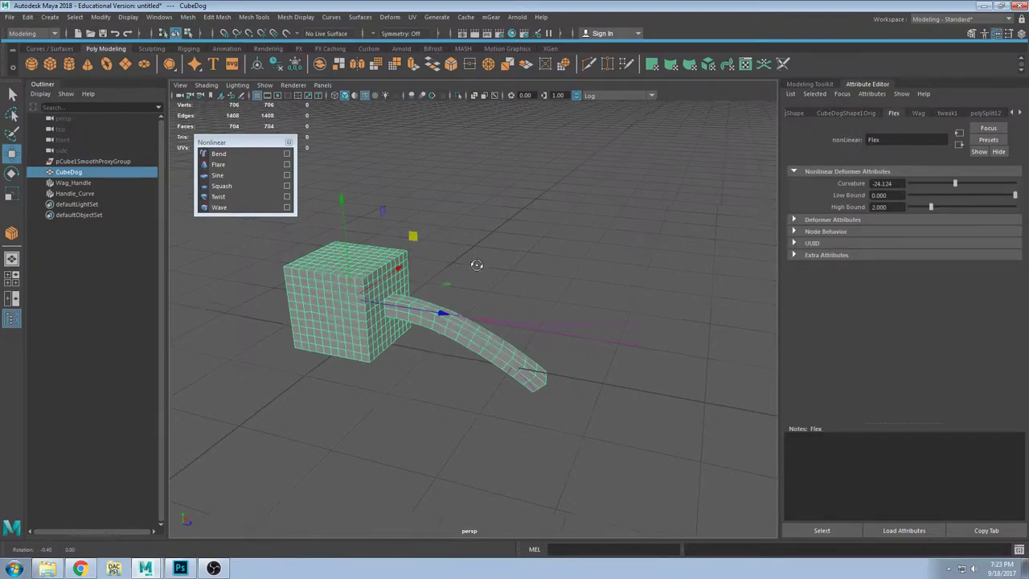
# Step: Add a Flare deformer to CubeDog
pyautogui.keyDown('alt'); pyautogui.moveTo(475, 264); pyautogui.dragTo(522, 294); pyautogui.keyUp('alt')
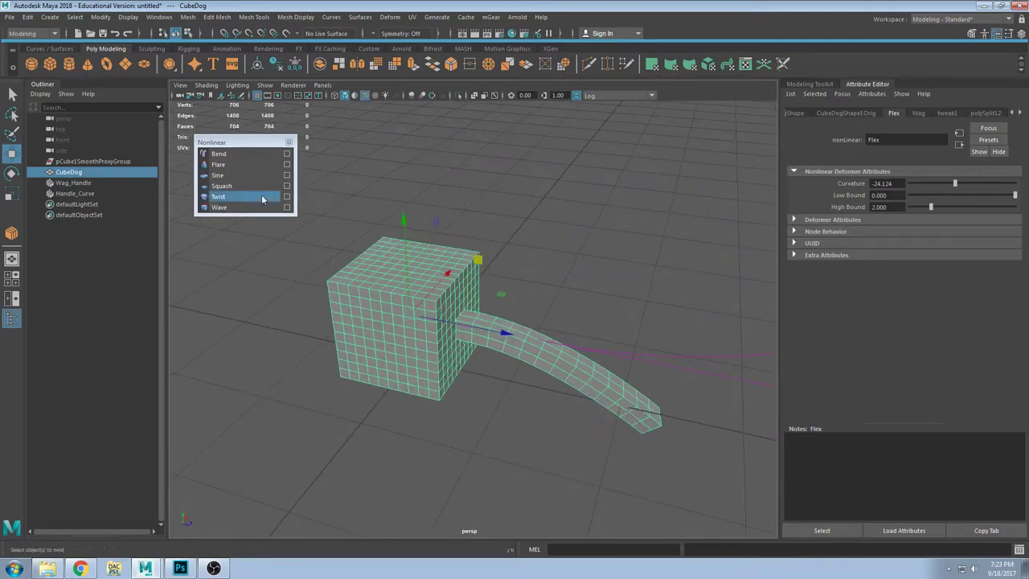
pyautogui.click(487, 353)
pyautogui.keyDown('alt'); pyautogui.moveTo(488, 354); pyautogui.dragTo(434, 289); pyautogui.keyUp('alt')
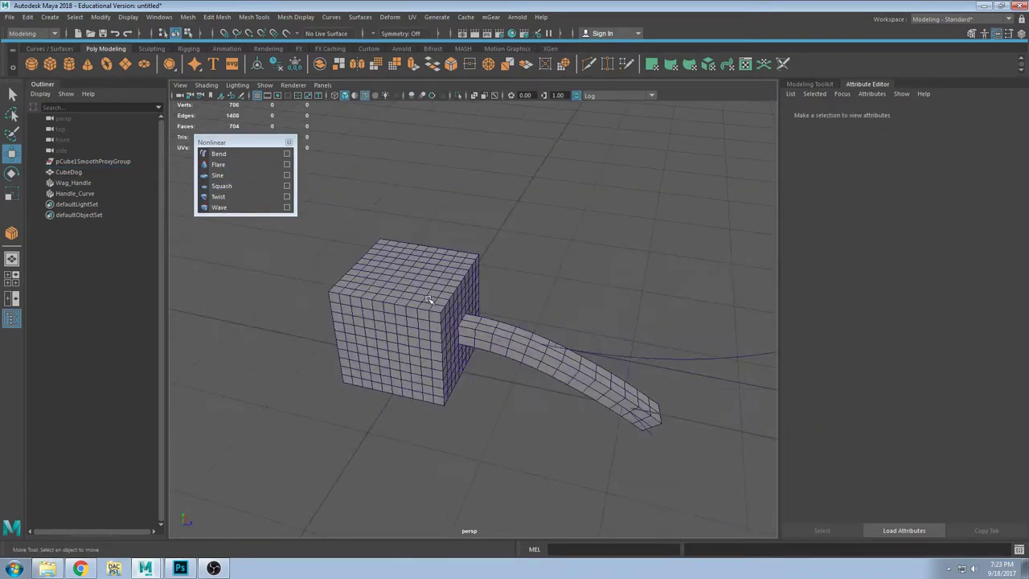
pyautogui.click(426, 287)
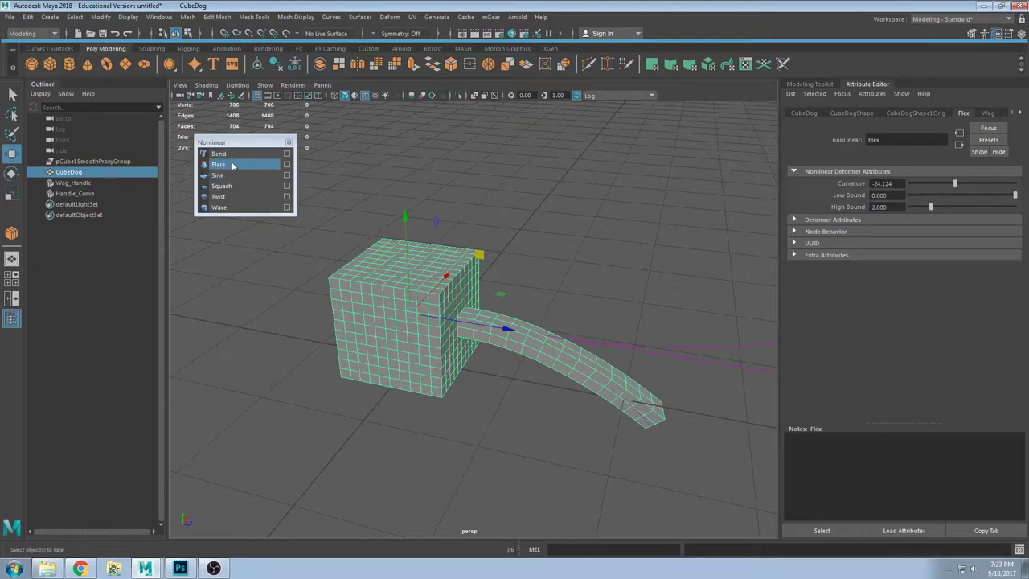
pyautogui.click(232, 165)
pyautogui.keyDown('alt'); pyautogui.moveTo(523, 299); pyautogui.dragTo(395, 188); pyautogui.keyUp('alt')
pyautogui.scroll(-2, 399, 225)
pyautogui.keyDown('alt'); pyautogui.moveTo(422, 238); pyautogui.dragTo(436, 270, button='middle'); pyautogui.keyUp('alt')
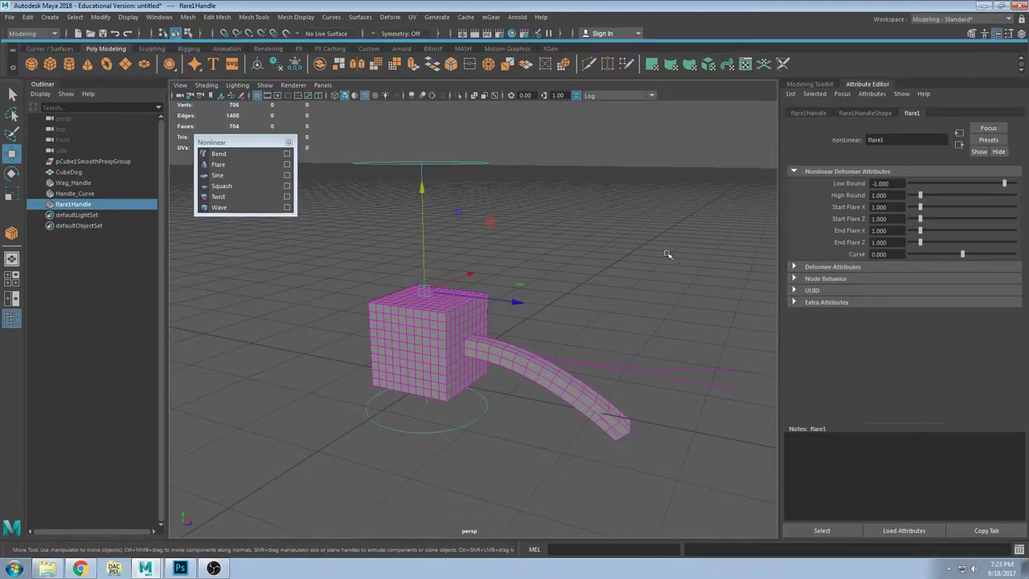
# Step: Lower the flare deformer's High Bound to about 0.103 so it ends near the cube's top, and undo the stray handle move
pyautogui.moveTo(925, 195); pyautogui.dragTo(913, 201)
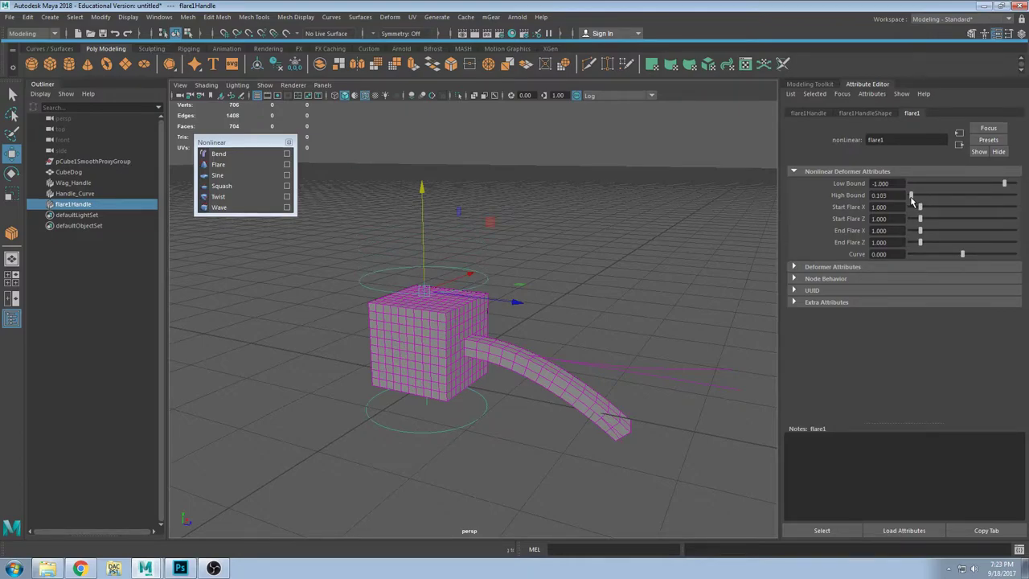
pyautogui.keyDown('alt'); pyautogui.moveTo(483, 299); pyautogui.dragTo(467, 277); pyautogui.keyUp('alt')
pyautogui.moveTo(512, 213); pyautogui.dragTo(689, 236)
pyautogui.hotkey('ctrl', 'z')
# Step: Experiment with the flare by setting Start Flare X to about 1.237, End Flare X to 1.856 and End Flare Z to 2.062
pyautogui.moveTo(924, 211)
pyautogui.mouseDown()
pyautogui.moveTo(915, 211)
pyautogui.moveTo(961, 220)
pyautogui.moveTo(912, 222)
pyautogui.moveTo(918, 230)
pyautogui.mouseUp()
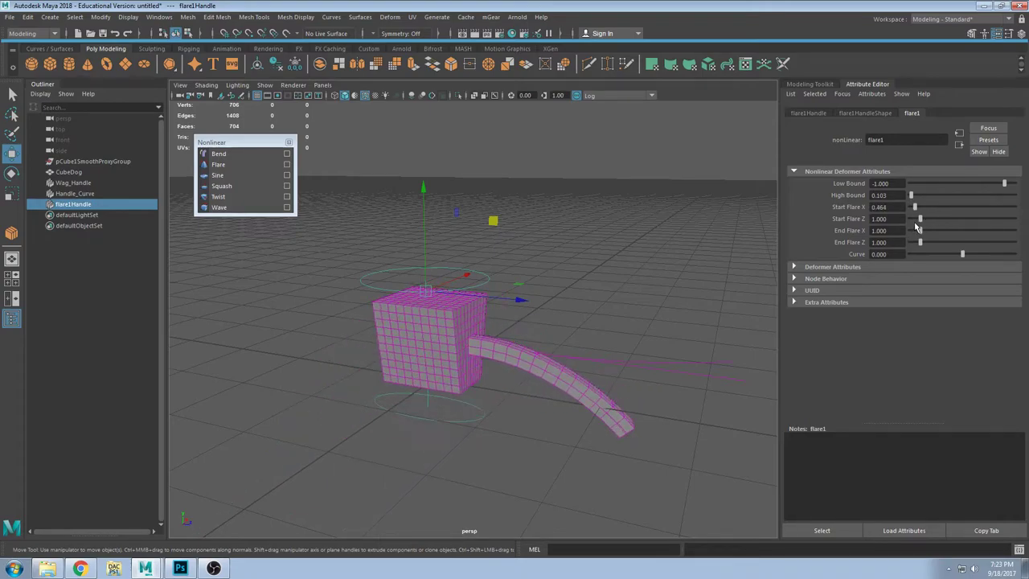
pyautogui.keyDown('alt'); pyautogui.moveTo(595, 346); pyautogui.dragTo(668, 274); pyautogui.keyUp('alt')
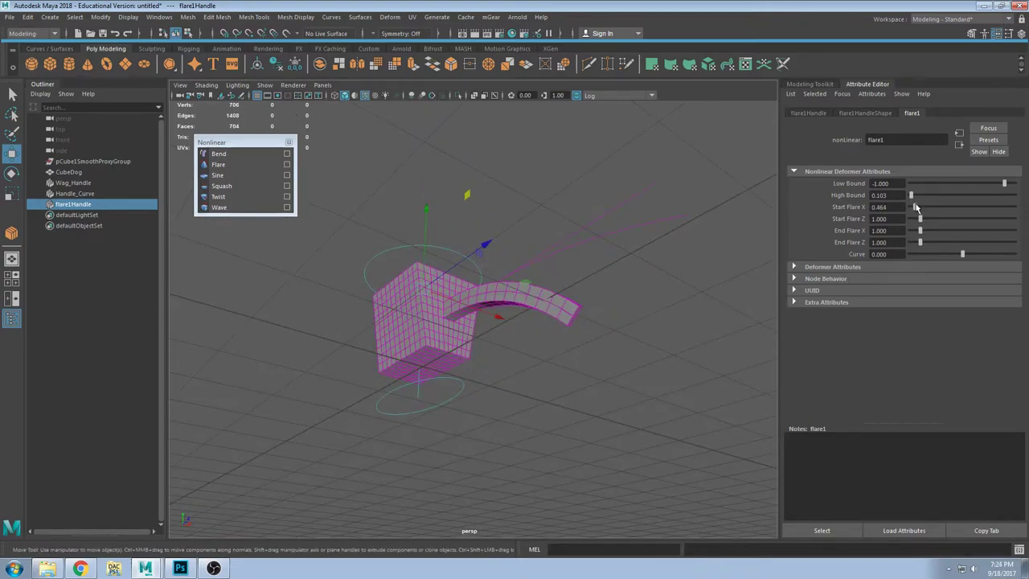
pyautogui.moveTo(915, 207)
pyautogui.mouseDown()
pyautogui.moveTo(936, 232)
pyautogui.moveTo(934, 248)
pyautogui.moveTo(923, 214)
pyautogui.mouseUp()
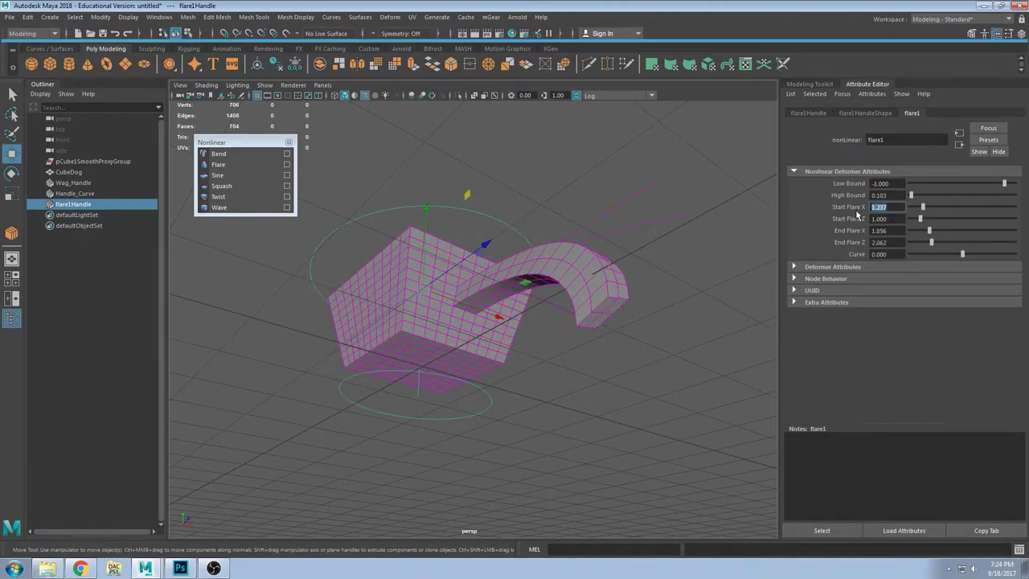
# Step: Widen the base of the flare by setting Start Flare X and Start Flare Z to 3
pyautogui.moveTo(925, 211); pyautogui.dragTo(801, 195)
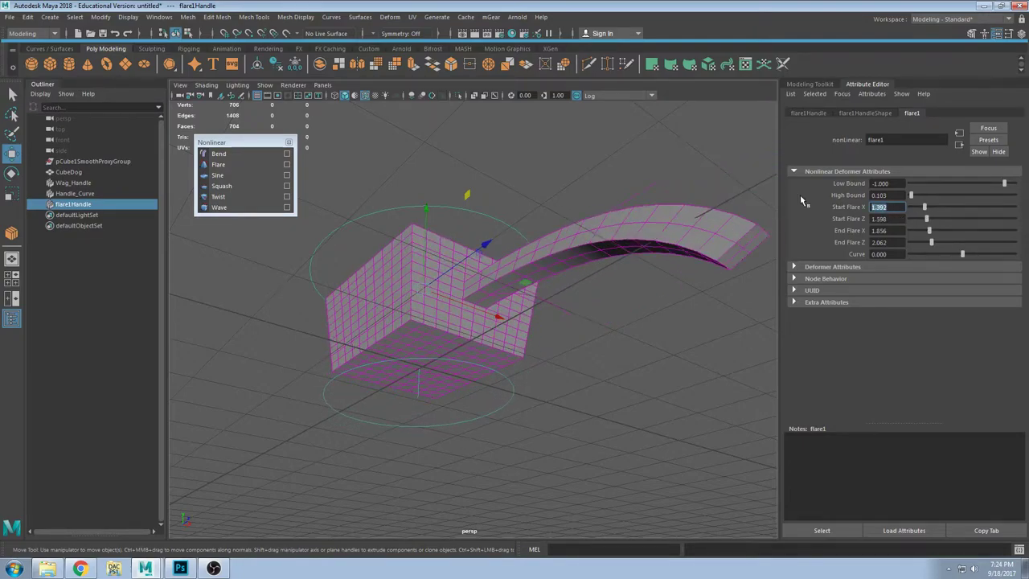
pyautogui.write('3')
pyautogui.press('Tab')
pyautogui.write('3')
pyautogui.press('Return')
pyautogui.keyDown('alt'); pyautogui.moveTo(723, 220); pyautogui.dragTo(608, 316); pyautogui.keyUp('alt')
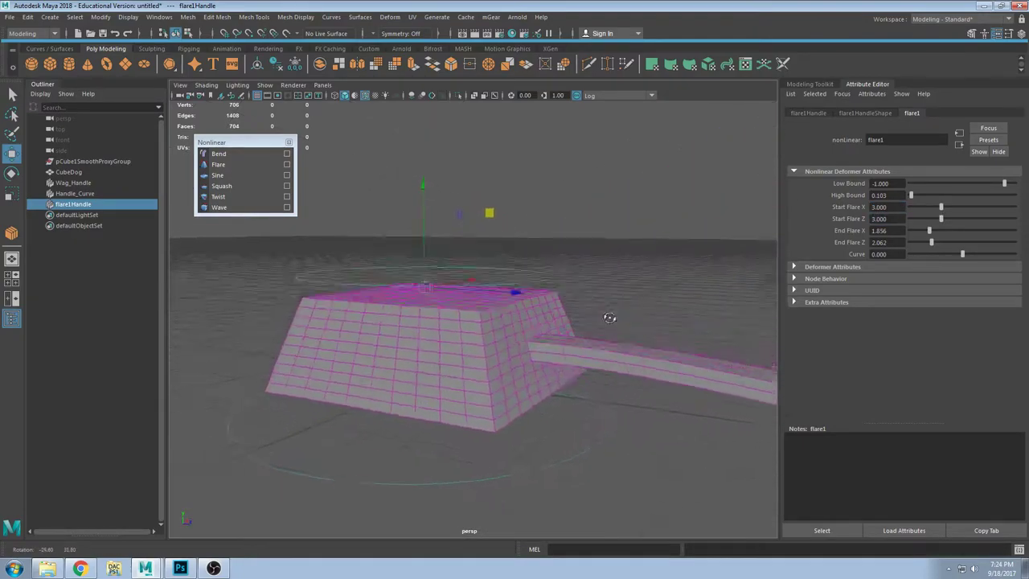
# Step: Narrow the top of the flare by setting End Flare X and End Flare Z to 0.5
pyautogui.moveTo(930, 233); pyautogui.dragTo(913, 243)
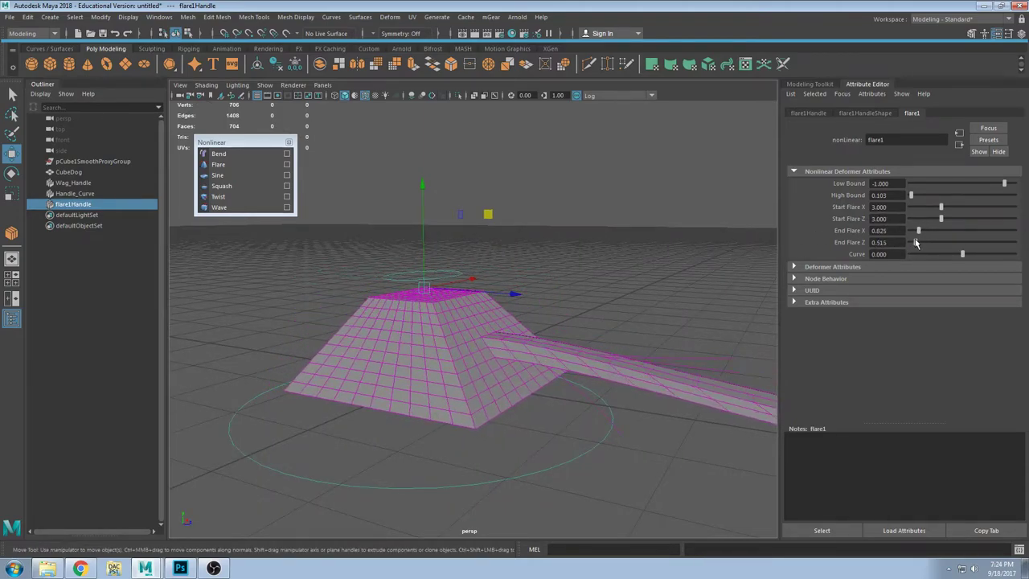
pyautogui.keyDown('alt'); pyautogui.moveTo(435, 322); pyautogui.dragTo(378, 304); pyautogui.keyUp('alt')
pyautogui.click(900, 231)
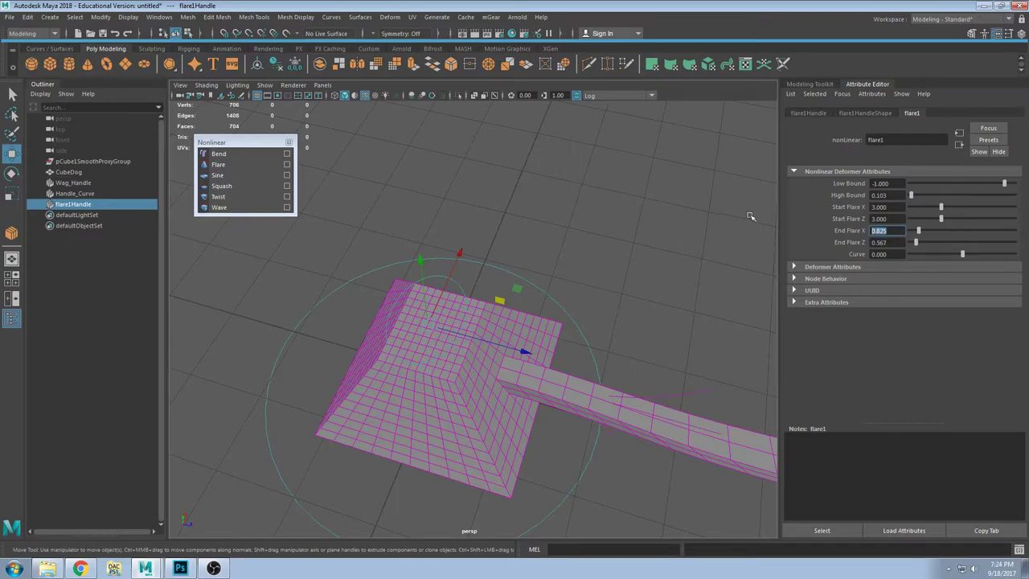
pyautogui.write('.5')
pyautogui.press('Tab')
pyautogui.write('.5')
pyautogui.press('Return')
pyautogui.keyDown('alt'); pyautogui.moveTo(469, 337); pyautogui.dragTo(395, 292); pyautogui.keyUp('alt')
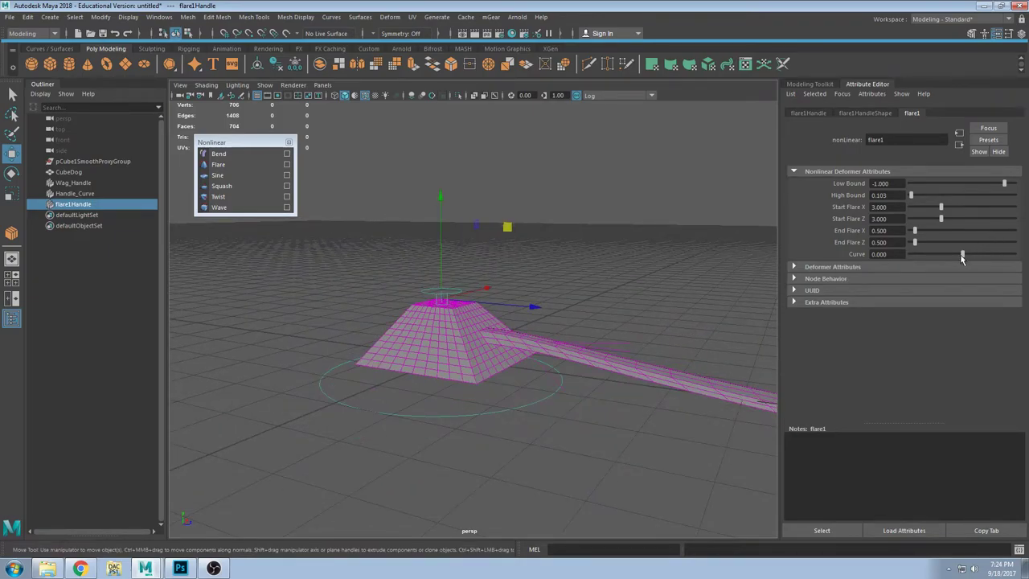
# Step: Set the flare's Curve to about -0.464 so the cube's sides bow inward
pyautogui.moveTo(962, 256)
pyautogui.mouseDown()
pyautogui.moveTo(945, 255)
pyautogui.moveTo(991, 258)
pyautogui.moveTo(950, 260)
pyautogui.moveTo(973, 260)
pyautogui.moveTo(956, 269)
pyautogui.mouseUp()
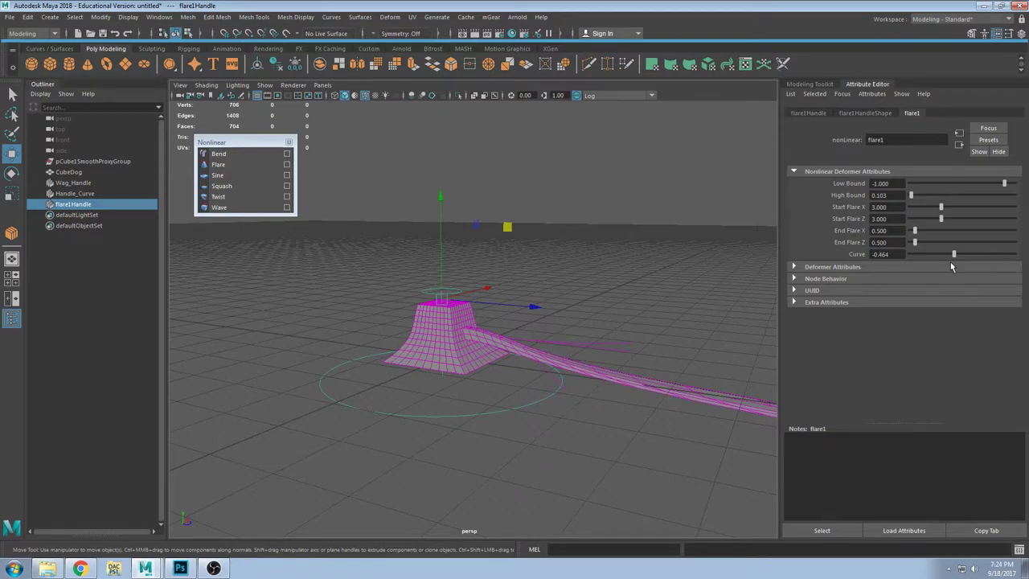
pyautogui.keyDown('alt'); pyautogui.moveTo(476, 296); pyautogui.dragTo(447, 332); pyautogui.keyUp('alt')
pyautogui.scroll(-5, 462, 326)
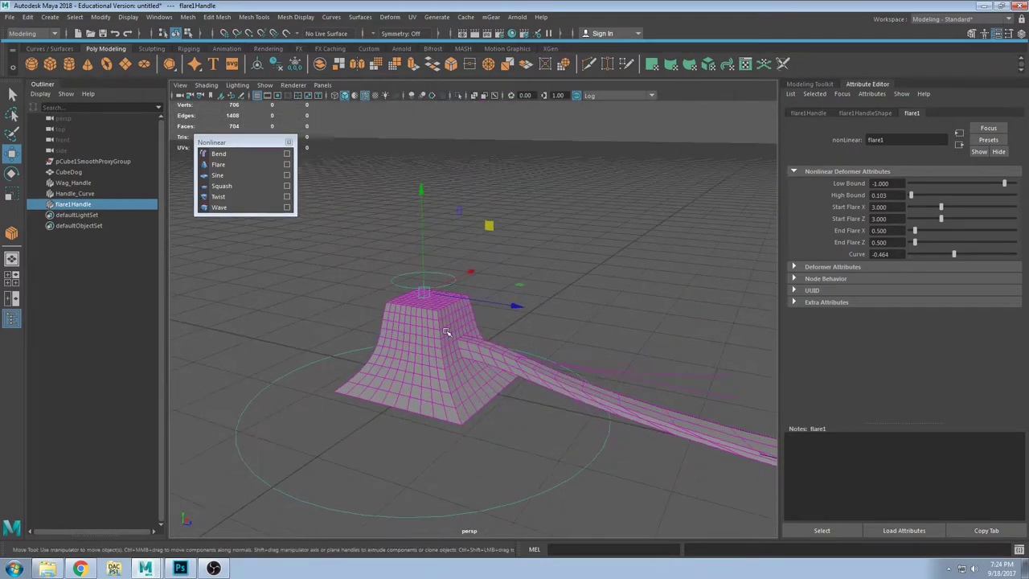
# Step: Invert the flare by setting Start Flare to about 0.515 in X and 1.031 in Z, and End Flare to 3.660 and 3.814
pyautogui.scroll(-3, 446, 332)
pyautogui.moveTo(942, 207); pyautogui.dragTo(921, 219)
pyautogui.moveTo(936, 208); pyautogui.dragTo(925, 207)
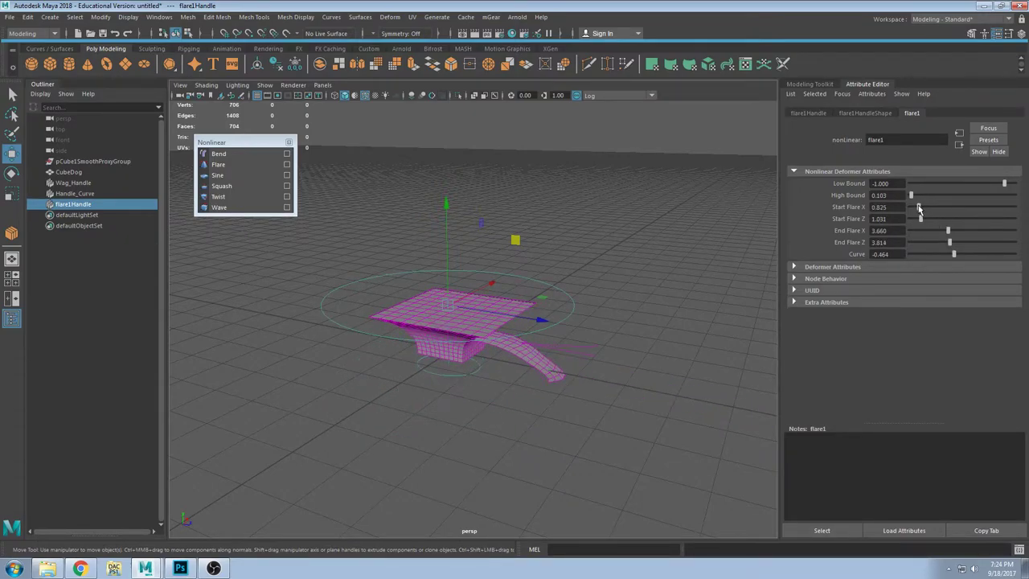
pyautogui.keyDown('alt'); pyautogui.moveTo(381, 397); pyautogui.dragTo(401, 362); pyautogui.keyUp('alt')
pyautogui.scroll(3, 496, 345)
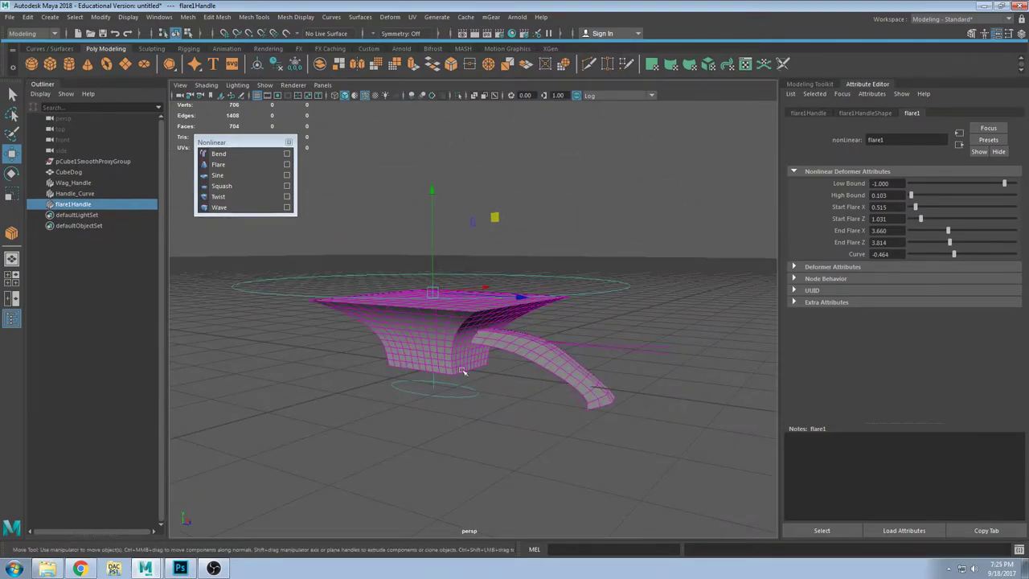
pyautogui.keyDown('alt'); pyautogui.moveTo(464, 371); pyautogui.dragTo(495, 329); pyautogui.keyUp('alt')
# Step: Set End Flare X and Z to 3, and Start Flare X and Z to 1
pyautogui.click(895, 232)
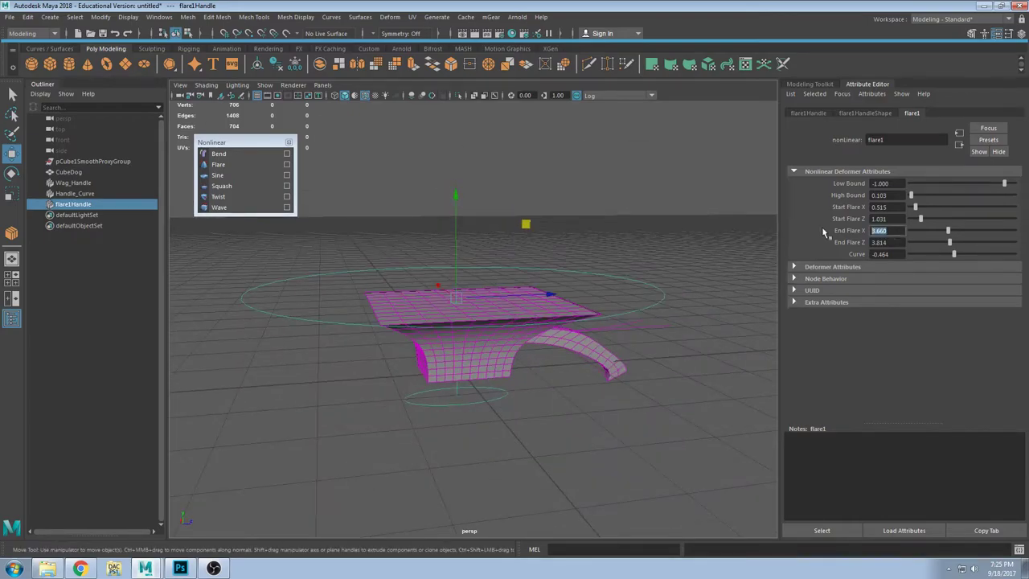
pyautogui.write('3')
pyautogui.press('Tab')
pyautogui.write('3')
pyautogui.press('Return')
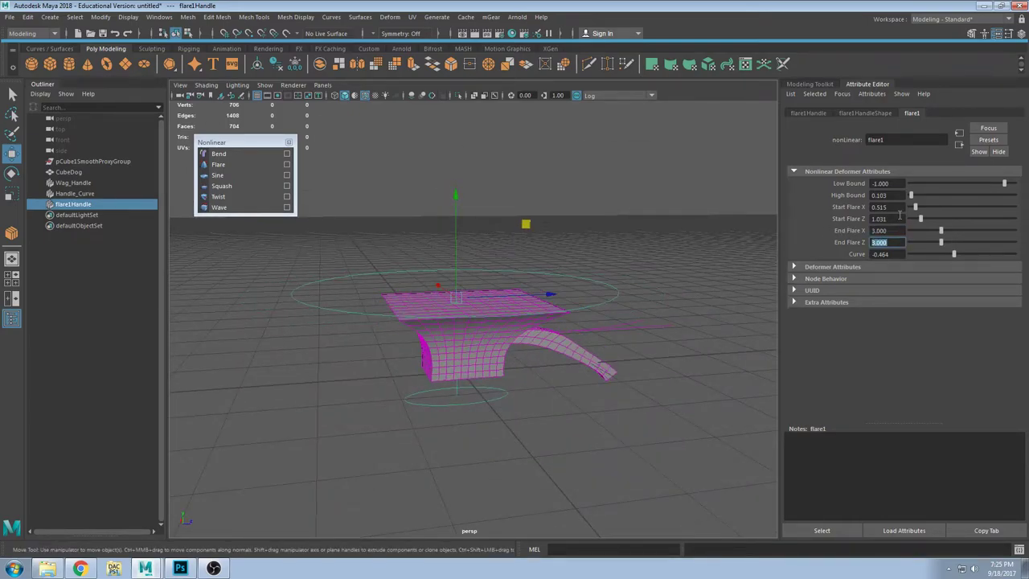
pyautogui.click(899, 207)
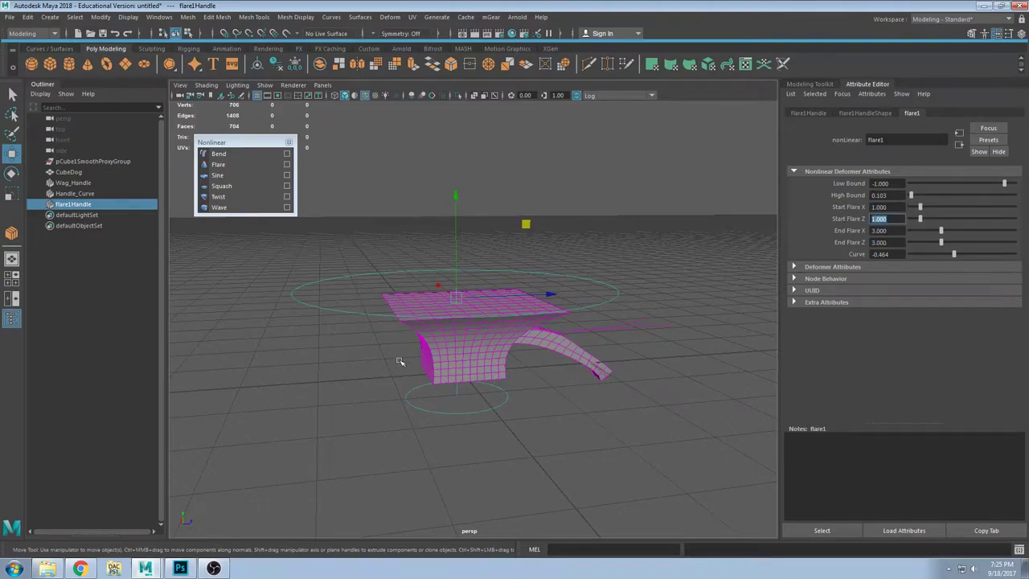
pyautogui.keyDown('alt'); pyautogui.moveTo(400, 361); pyautogui.dragTo(551, 282); pyautogui.keyUp('alt')
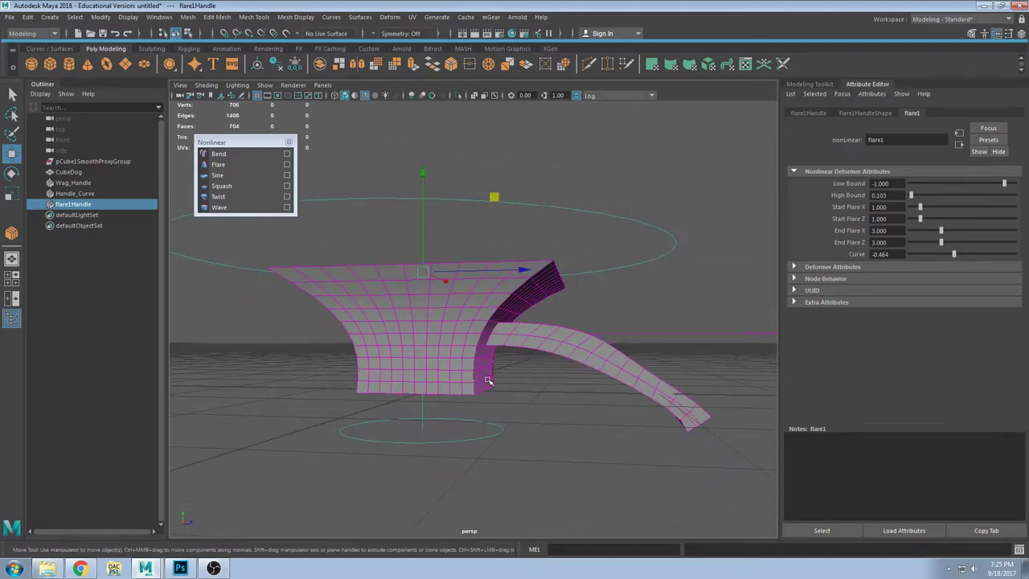
# Step: Move the flare handle vertically until it sits well above the cube, clear of the mesh
pyautogui.keyDown('alt'); pyautogui.moveTo(488, 380); pyautogui.dragTo(502, 344); pyautogui.keyUp('alt')
pyautogui.moveTo(459, 276); pyautogui.dragTo(456, 259)
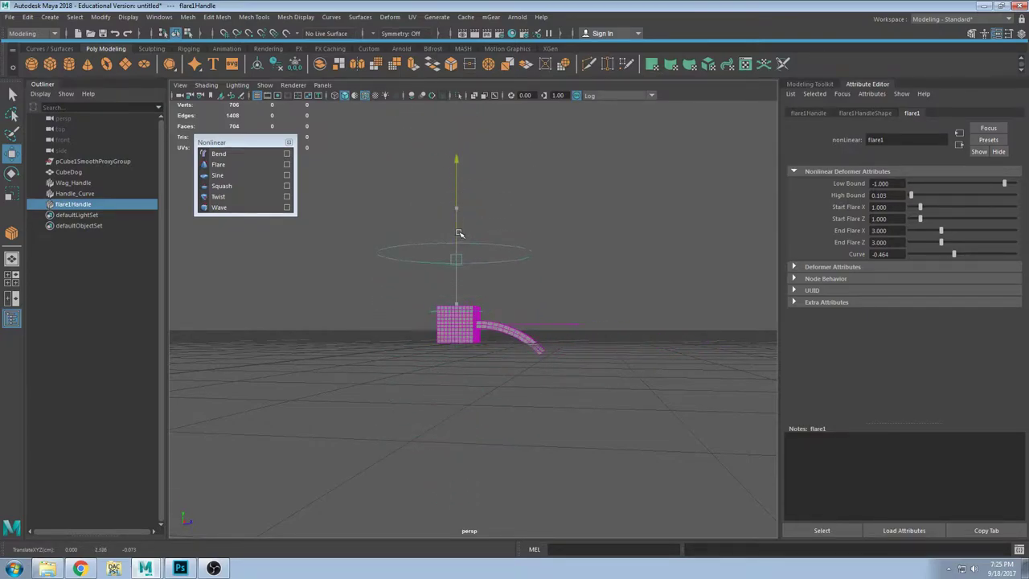
pyautogui.moveTo(449, 313); pyautogui.dragTo(454, 99)
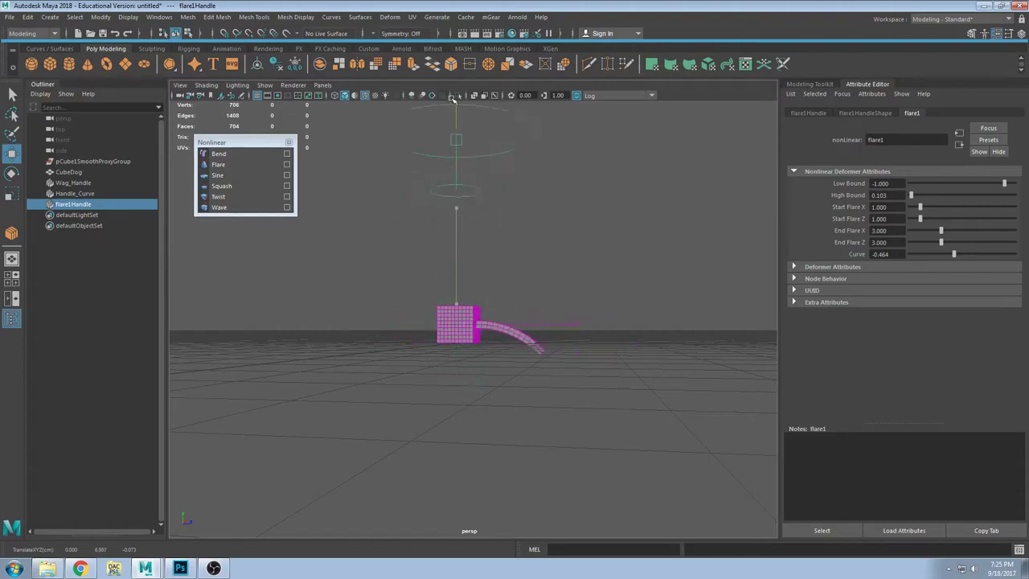
pyautogui.keyDown('alt'); pyautogui.moveTo(462, 190); pyautogui.dragTo(427, 240); pyautogui.keyUp('alt')
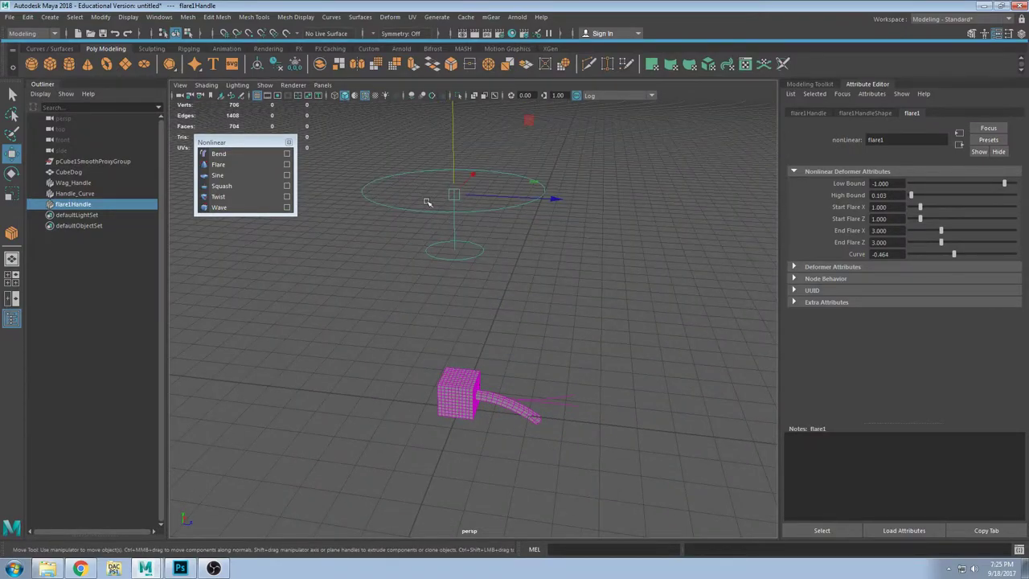
# Step: Move the flare handle back down onto the cube so its upper part flares outward
pyautogui.keyDown('alt'); pyautogui.moveTo(427, 202); pyautogui.dragTo(451, 154); pyautogui.keyUp('alt')
pyautogui.moveTo(450, 270)
pyautogui.keyDown('alt'); pyautogui.mouseDown()
pyautogui.moveTo(475, 269)
pyautogui.moveTo(462, 230)
pyautogui.moveTo(456, 265)
pyautogui.mouseUp(); pyautogui.keyUp('alt')
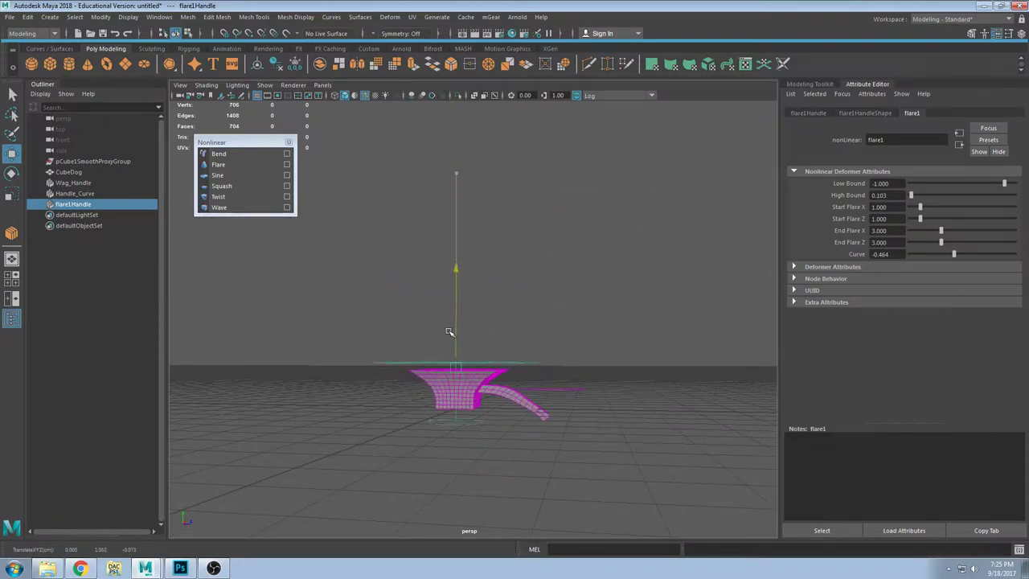
pyautogui.keyDown('alt'); pyautogui.moveTo(447, 329); pyautogui.dragTo(447, 234); pyautogui.keyUp('alt')
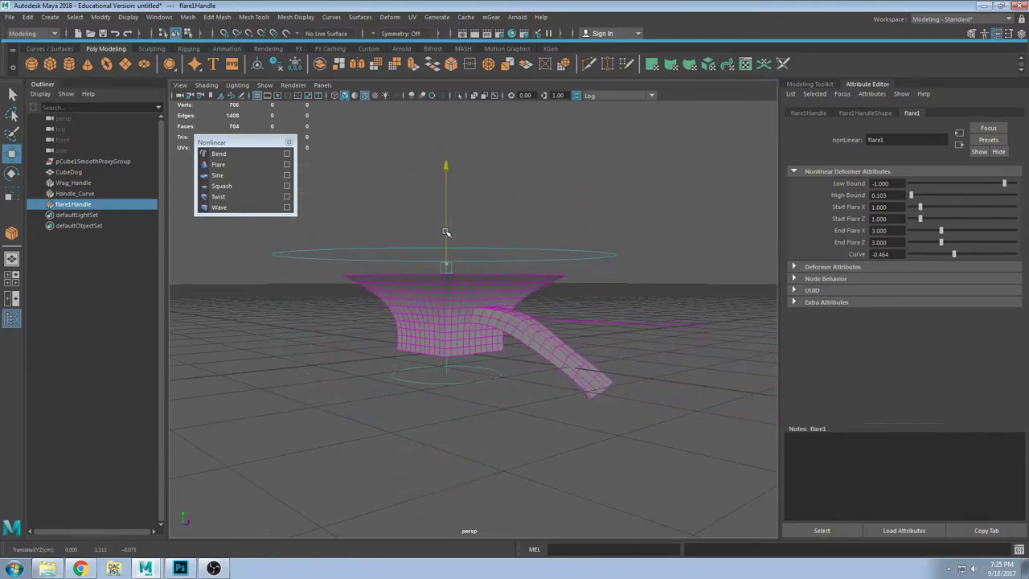
# Step: Set the flare's Start Flare X to about 4.175, Start Flare Z to 4.072 and End Flare X to 1.856
pyautogui.moveTo(930, 209); pyautogui.dragTo(954, 209)
pyautogui.click(929, 231)
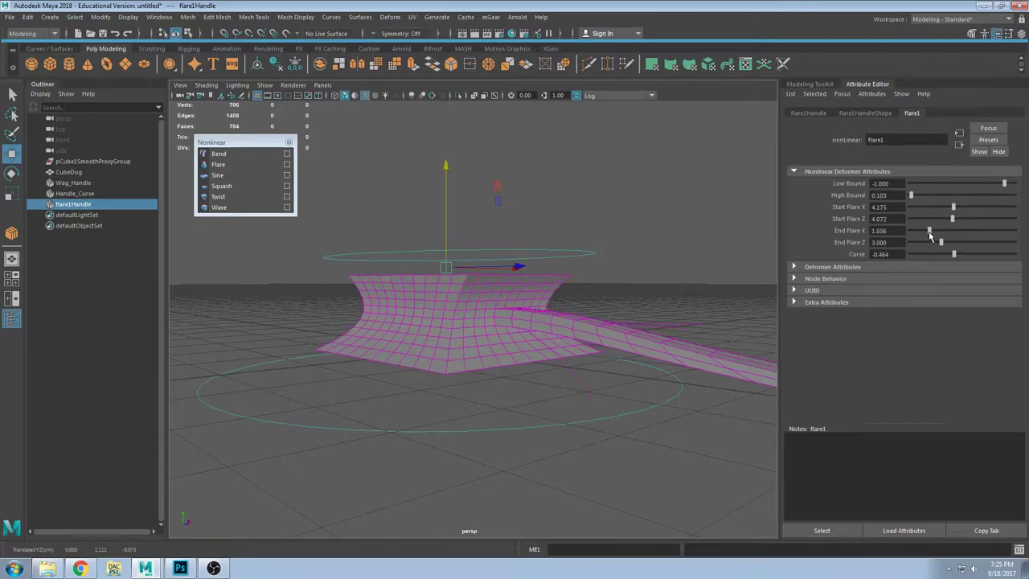
pyautogui.keyDown('alt'); pyautogui.moveTo(611, 241); pyautogui.dragTo(648, 208); pyautogui.keyUp('alt')
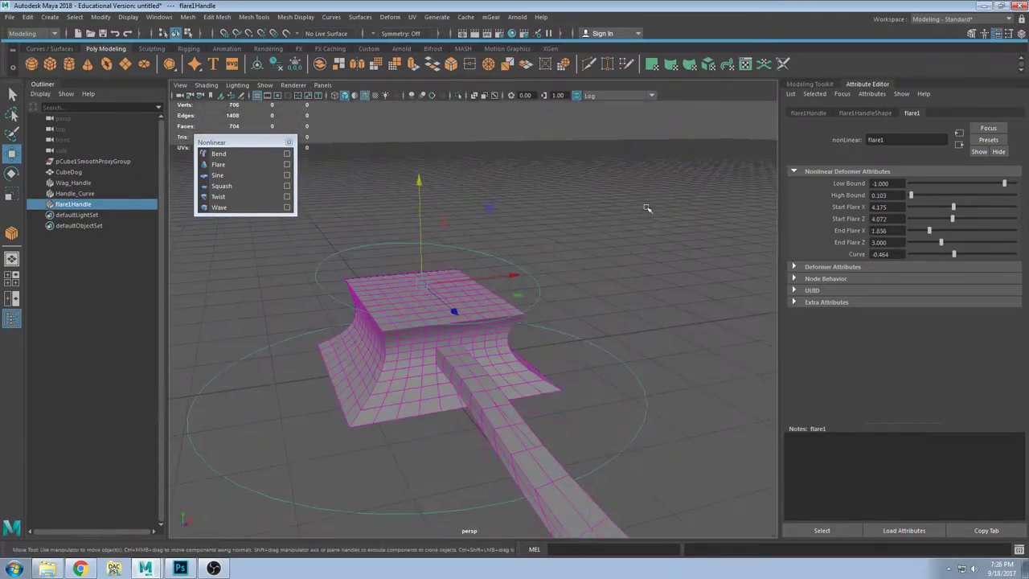
# Step: Try moving flare1Handle vertically by about 0.638, and undo the move
pyautogui.click(69, 215)
pyautogui.click(72, 205)
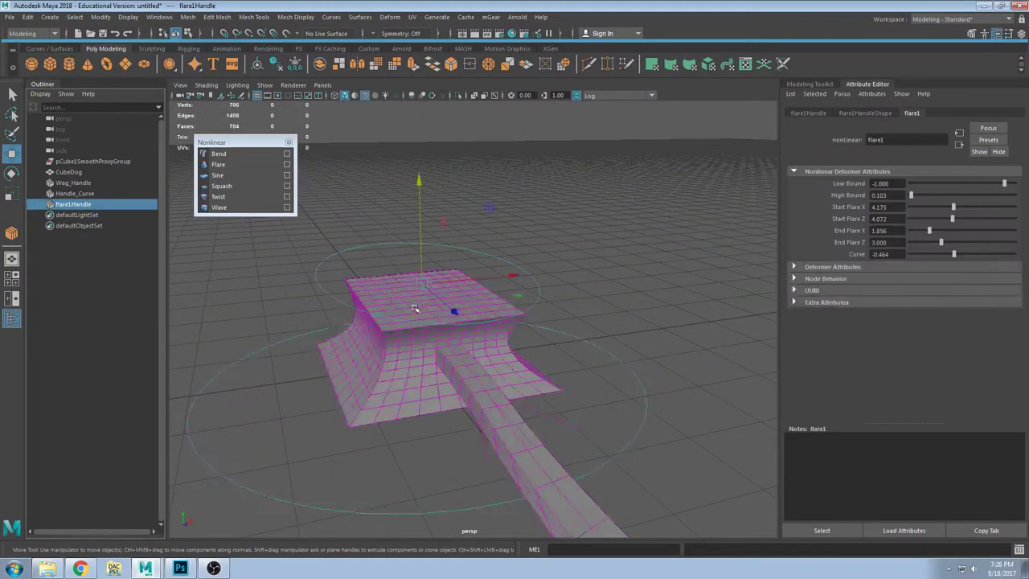
pyautogui.scroll(-3, 413, 306)
pyautogui.keyDown('alt'); pyautogui.moveTo(413, 305); pyautogui.dragTo(453, 230); pyautogui.keyUp('alt')
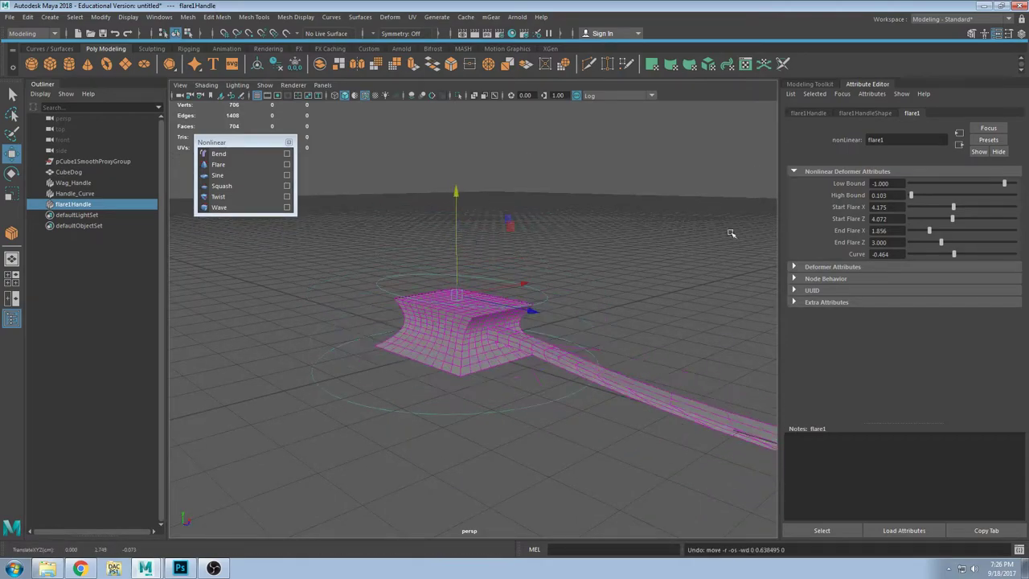
pyautogui.hotkey('ctrl', 'z')
# Step: Set a key on the flare's Start Flare X, and change its value to about 2.268
pyautogui.rightClick(853, 208)
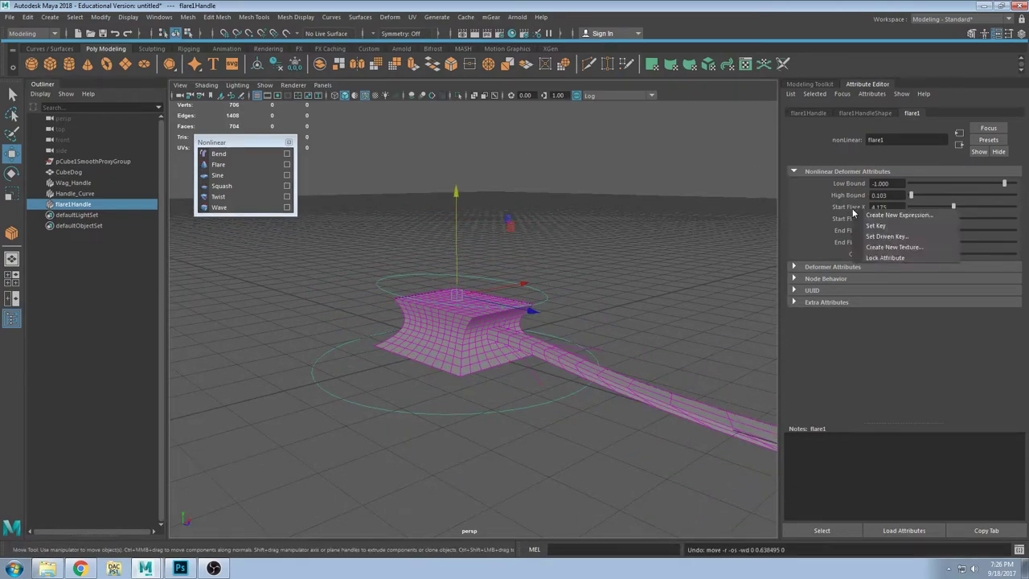
pyautogui.click(900, 213)
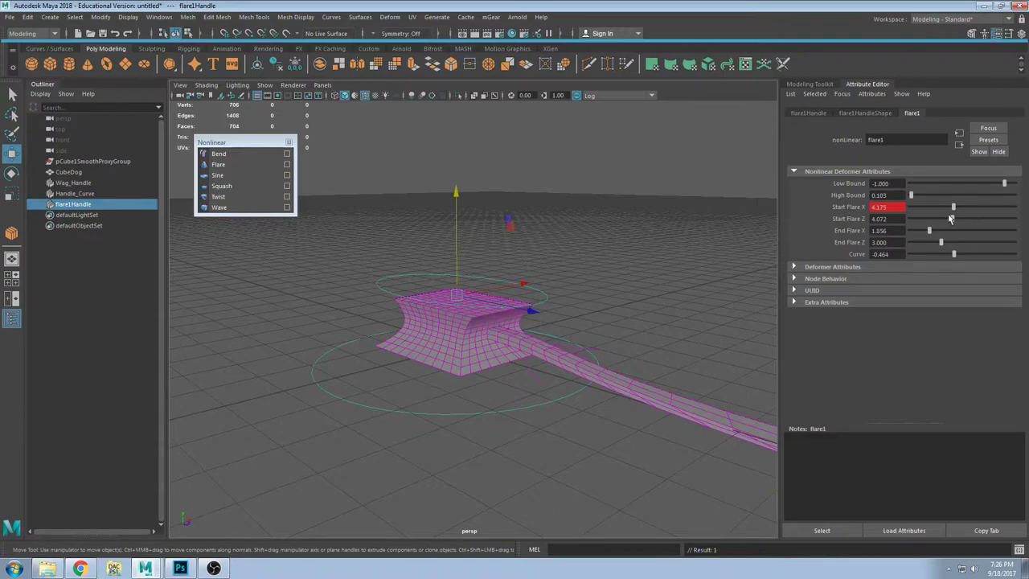
pyautogui.moveTo(941, 207); pyautogui.dragTo(968, 208)
pyautogui.hotkey('ctrl', 'z')
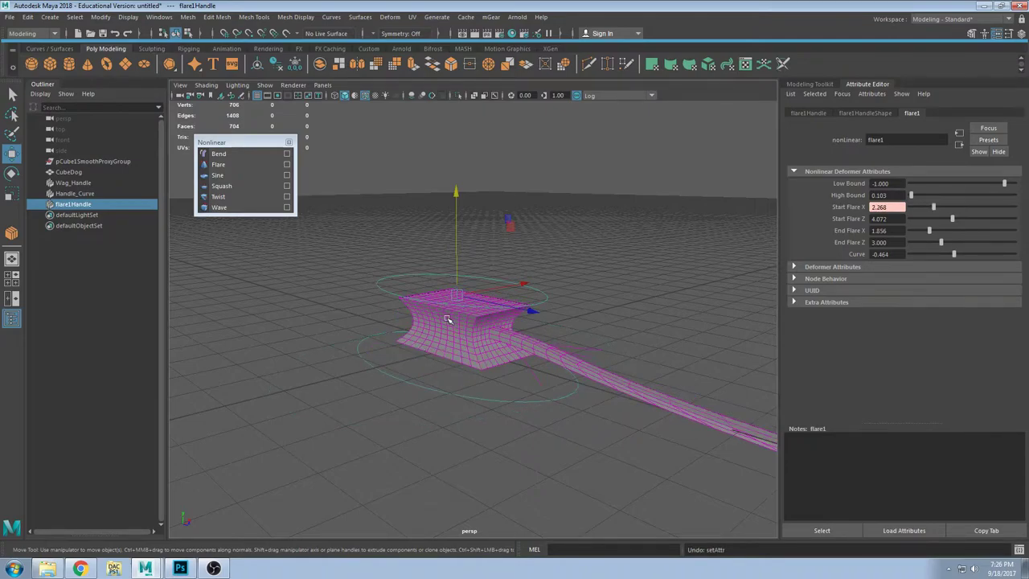
# Step: Inspect the flared cube from several sides and delete flare1Handle
pyautogui.keyDown('alt'); pyautogui.moveTo(489, 317); pyautogui.dragTo(538, 350); pyautogui.keyUp('alt')
pyautogui.scroll(3, 504, 338)
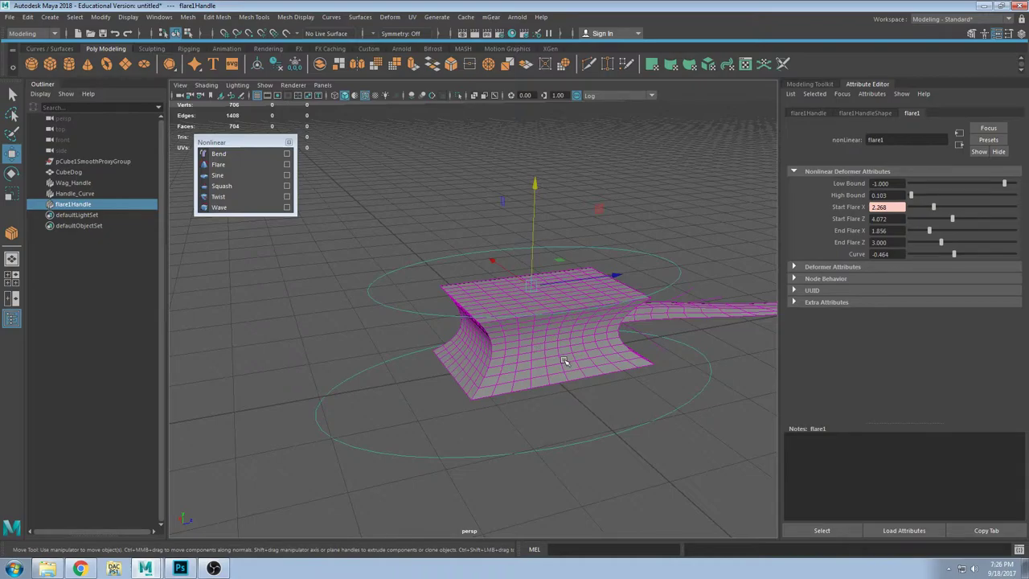
pyautogui.keyDown('alt'); pyautogui.moveTo(498, 328); pyautogui.dragTo(553, 333); pyautogui.keyUp('alt')
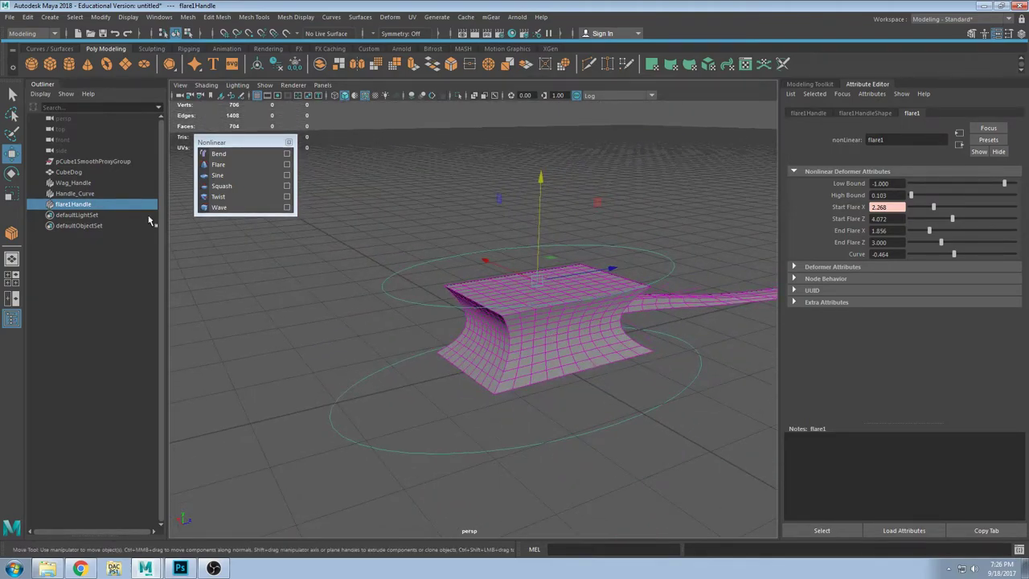
pyautogui.click(89, 195)
pyautogui.click(81, 206)
pyautogui.press('Delete')
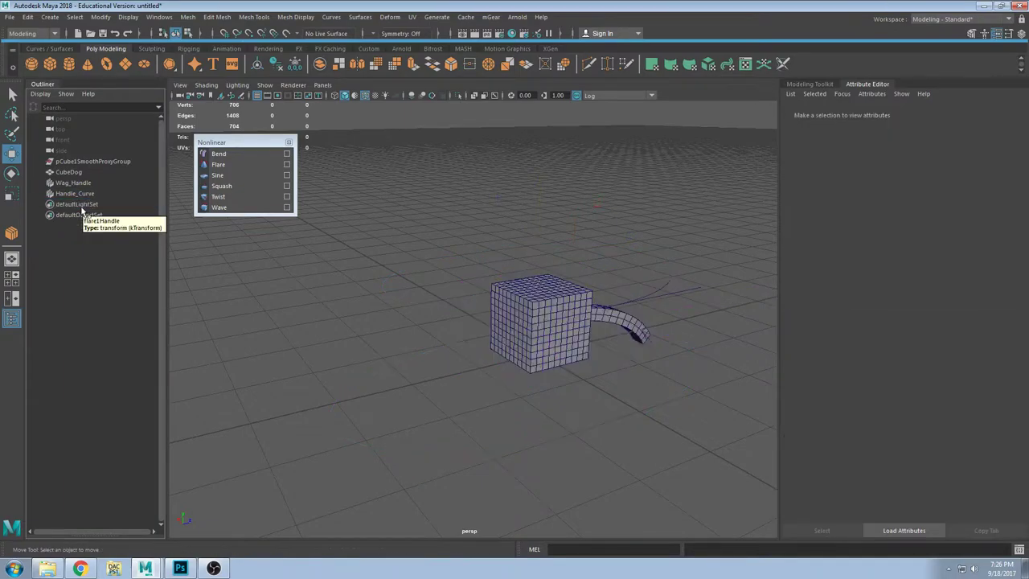
# Step: Add a Sine deformer to CubeDog and move its handle to the centre of the cube body
pyautogui.click(229, 177)
pyautogui.click(535, 311)
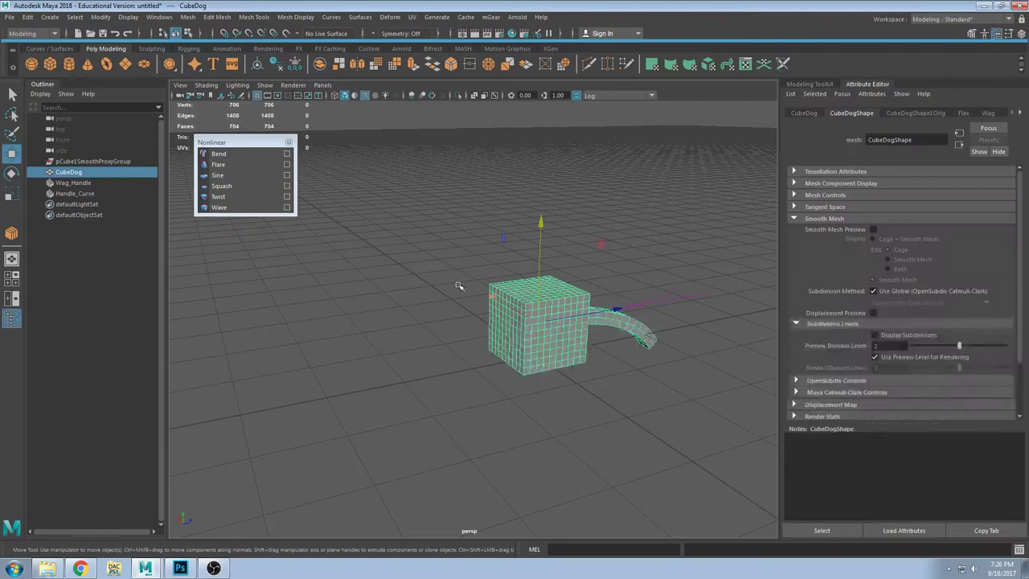
pyautogui.click(230, 175)
pyautogui.keyDown('alt'); pyautogui.moveTo(573, 338); pyautogui.dragTo(528, 370); pyautogui.keyUp('alt')
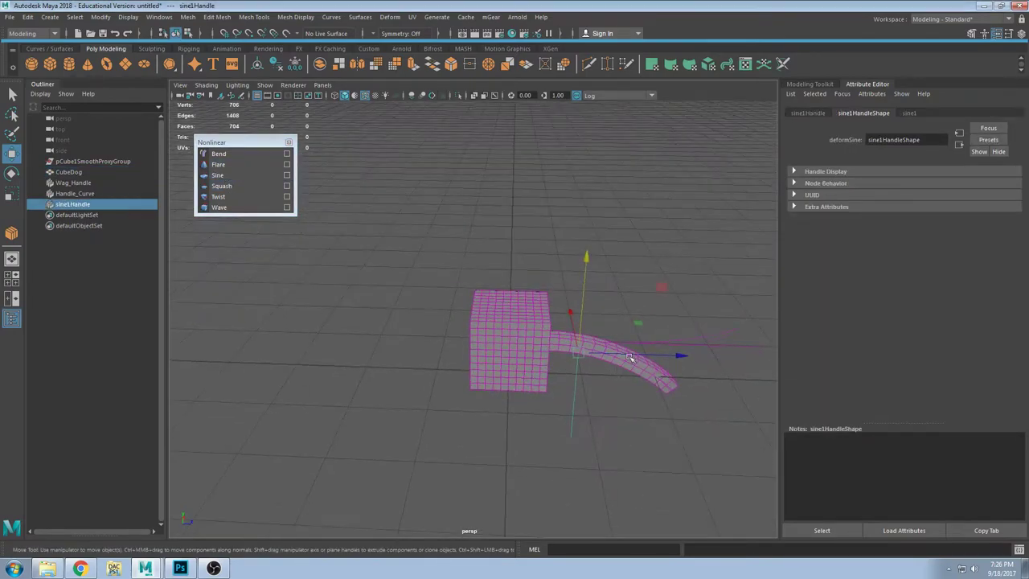
pyautogui.keyDown('alt'); pyautogui.moveTo(635, 358); pyautogui.dragTo(636, 338); pyautogui.keyUp('alt')
pyautogui.moveTo(651, 259); pyautogui.dragTo(642, 251)
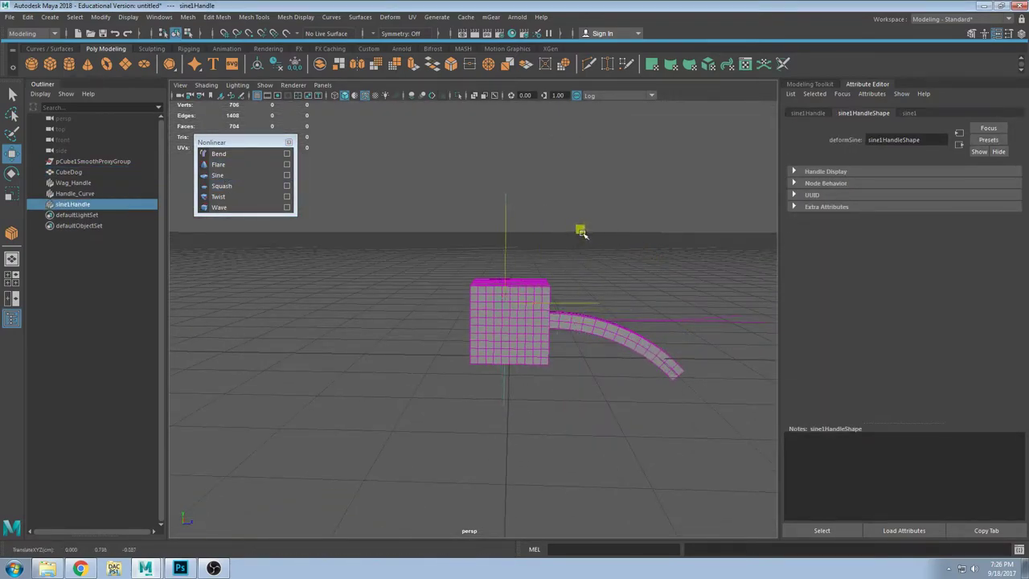
pyautogui.press('w')
pyautogui.keyDown('alt'); pyautogui.moveTo(583, 232); pyautogui.dragTo(694, 183); pyautogui.keyUp('alt')
# Step: Set the sine deformer's High Bound to about 0.928, Amplitude to -0.206 and Wavelength to 0.406
pyautogui.click(910, 113)
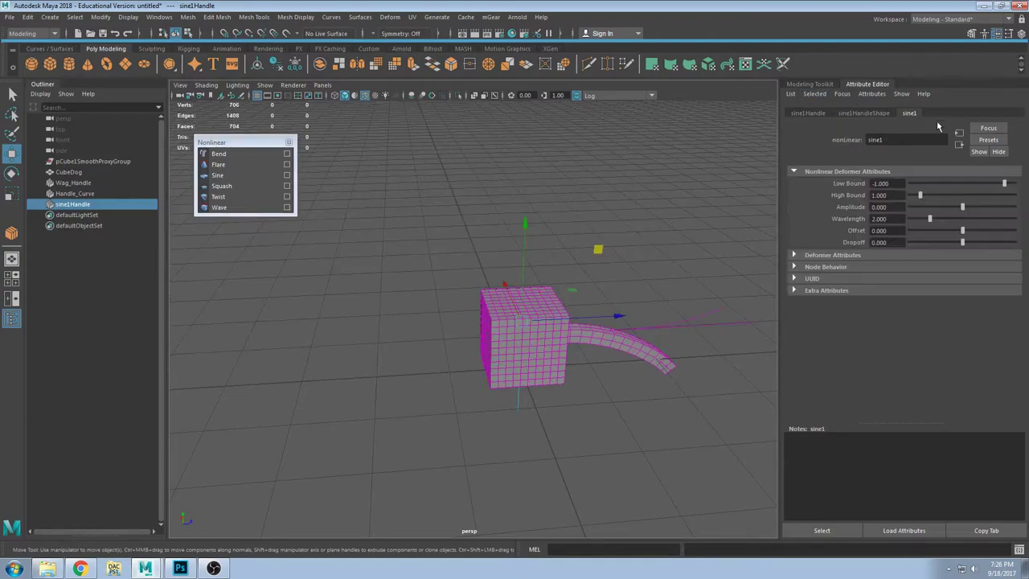
pyautogui.moveTo(955, 209); pyautogui.dragTo(953, 209)
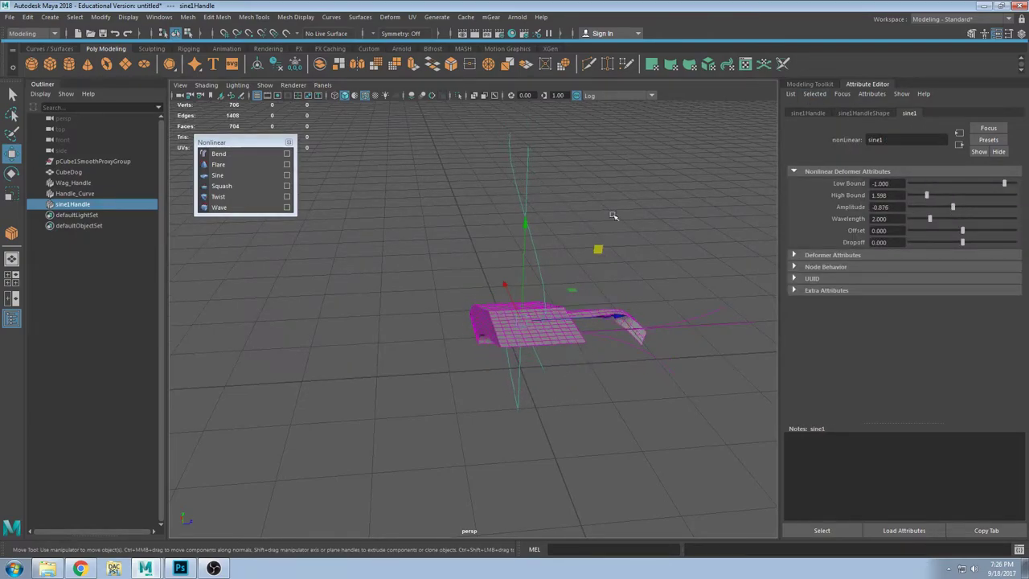
pyautogui.keyDown('alt'); pyautogui.moveTo(613, 216); pyautogui.dragTo(468, 232); pyautogui.keyUp('alt')
pyautogui.keyDown('alt'); pyautogui.moveTo(469, 232); pyautogui.dragTo(458, 277, button='middle'); pyautogui.keyUp('alt')
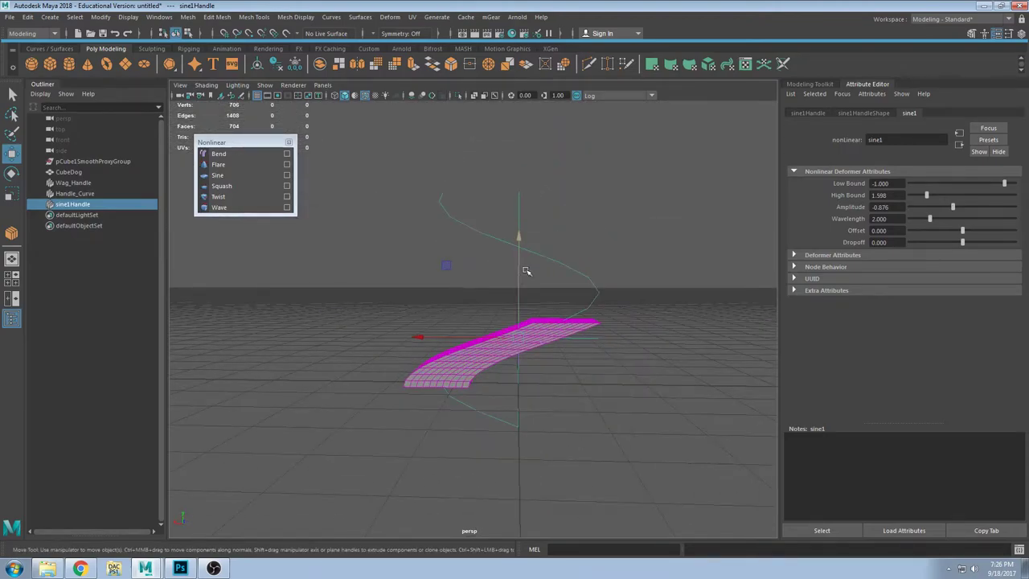
pyautogui.moveTo(950, 209); pyautogui.dragTo(960, 208)
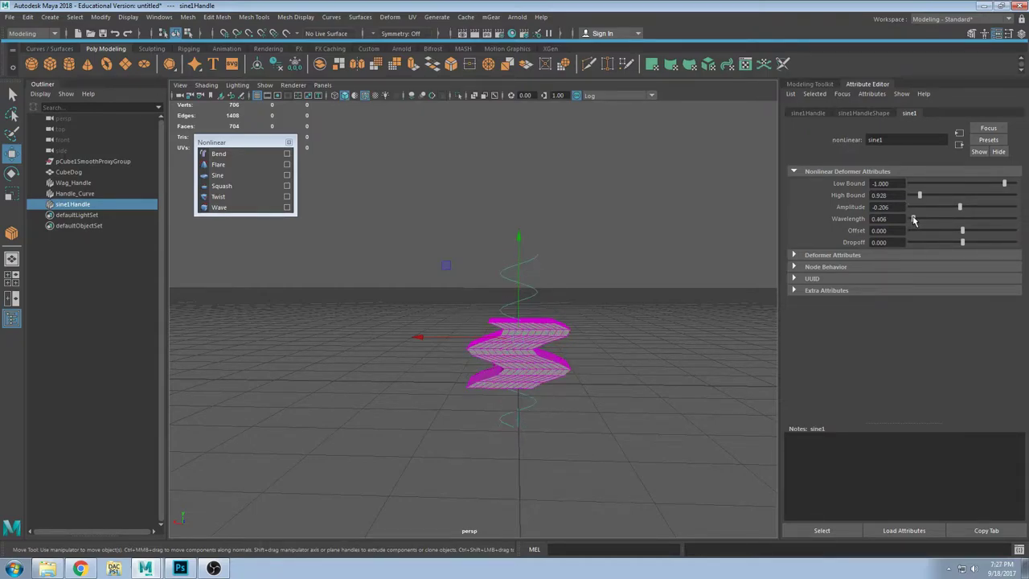
pyautogui.keyDown('alt'); pyautogui.moveTo(554, 444); pyautogui.dragTo(434, 306); pyautogui.keyUp('alt')
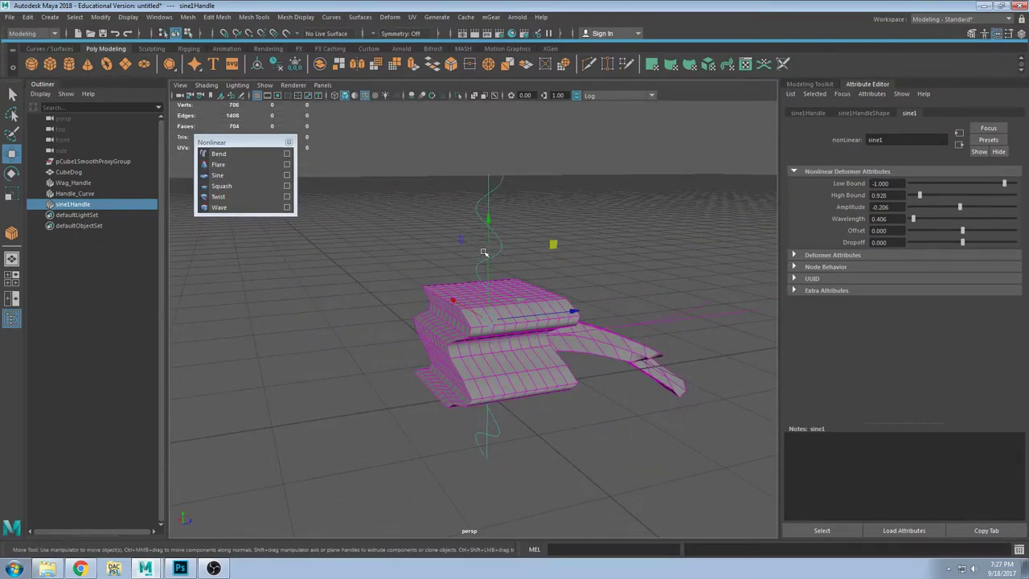
# Step: Move CubeDog straight down until it is clear of the sine deformation
pyautogui.moveTo(483, 252); pyautogui.dragTo(479, 464)
pyautogui.click(495, 322)
pyautogui.scroll(-3, 480, 463)
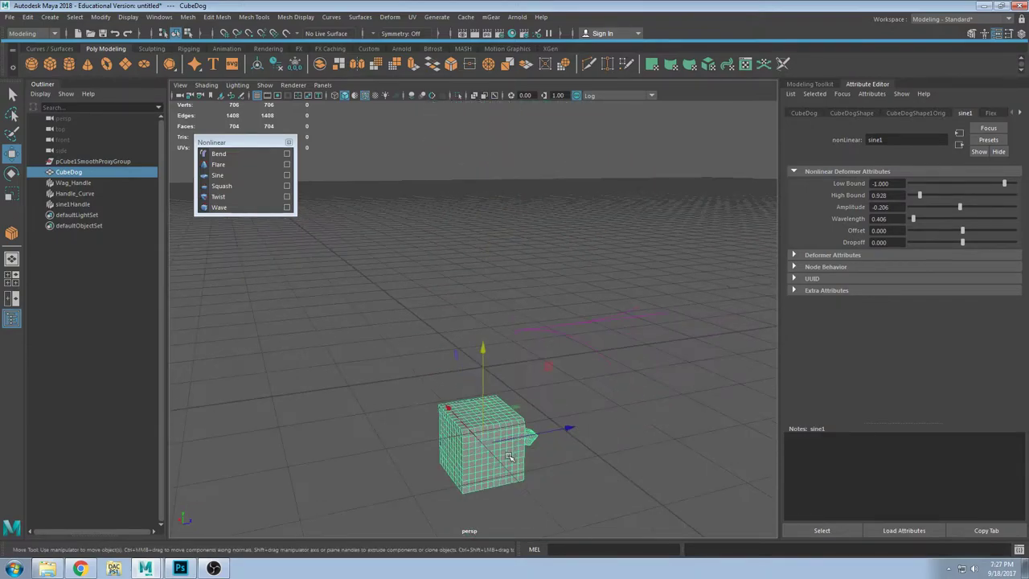
# Step: Select Wag_Handle and Handle_Curve to compare the bend handles, and select sine1Handle to check its position
pyautogui.keyDown('alt'); pyautogui.moveTo(561, 359); pyautogui.dragTo(588, 302); pyautogui.keyUp('alt')
pyautogui.moveTo(563, 335); pyautogui.dragTo(573, 348)
pyautogui.keyDown('alt'); pyautogui.moveTo(572, 348); pyautogui.dragTo(595, 422); pyautogui.keyUp('alt')
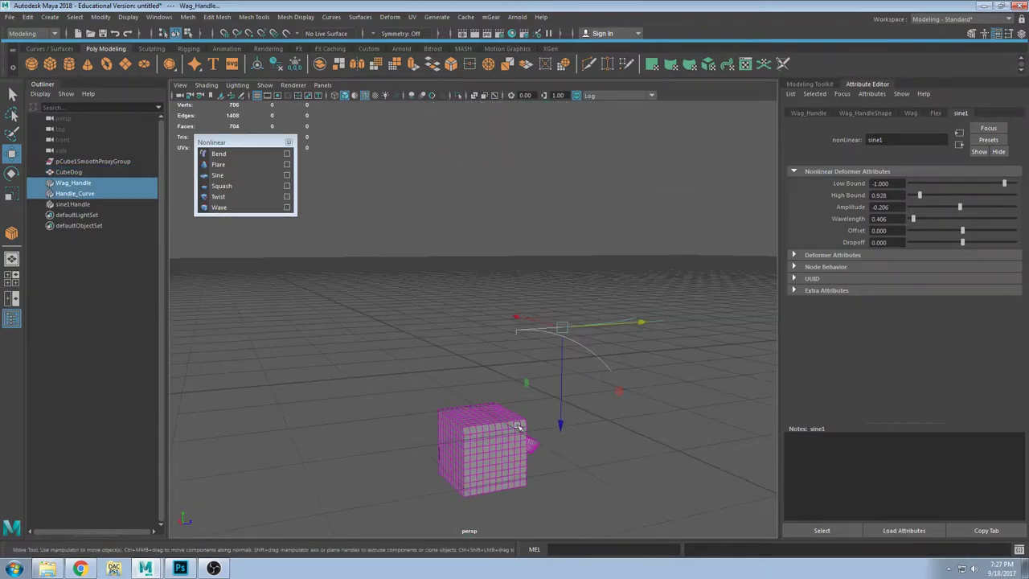
pyautogui.click(517, 427)
pyautogui.click(72, 205)
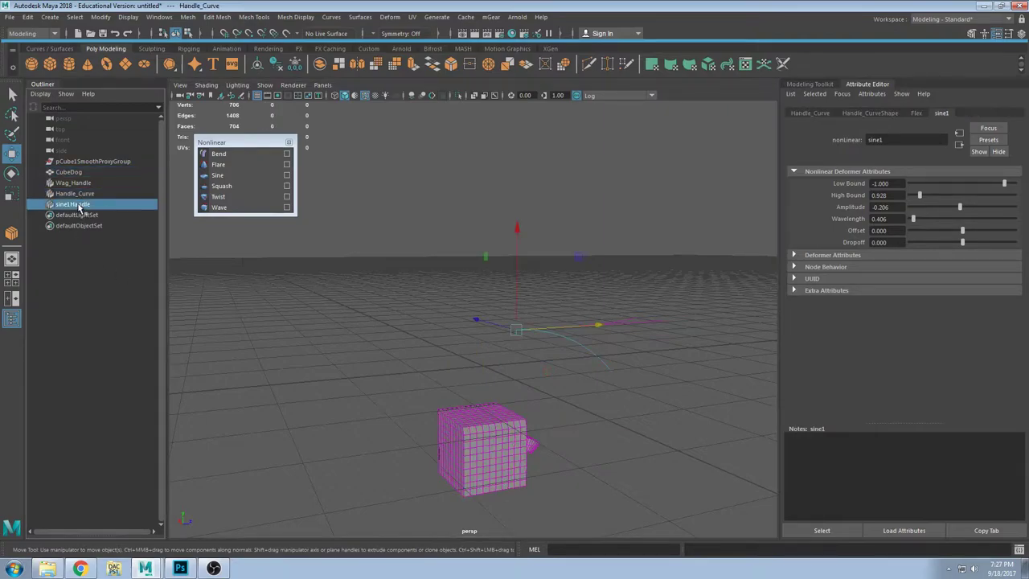
pyautogui.keyDown('alt'); pyautogui.moveTo(567, 371); pyautogui.dragTo(494, 409); pyautogui.keyUp('alt')
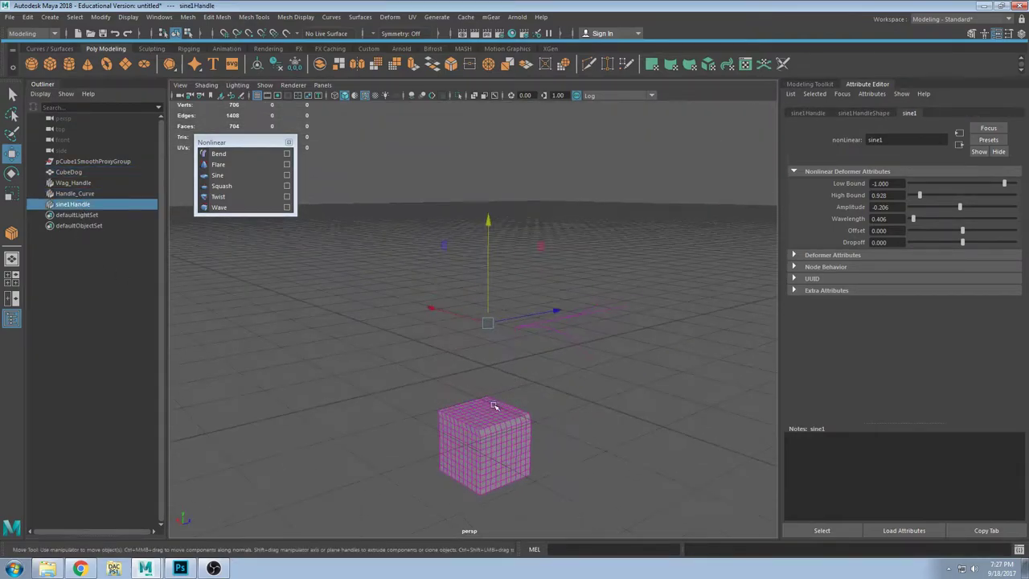
# Step: Move CubeDog vertically through the sine handle's range and examine the rippled body and tail
pyautogui.click(495, 415)
pyautogui.moveTo(490, 371); pyautogui.dragTo(493, 276)
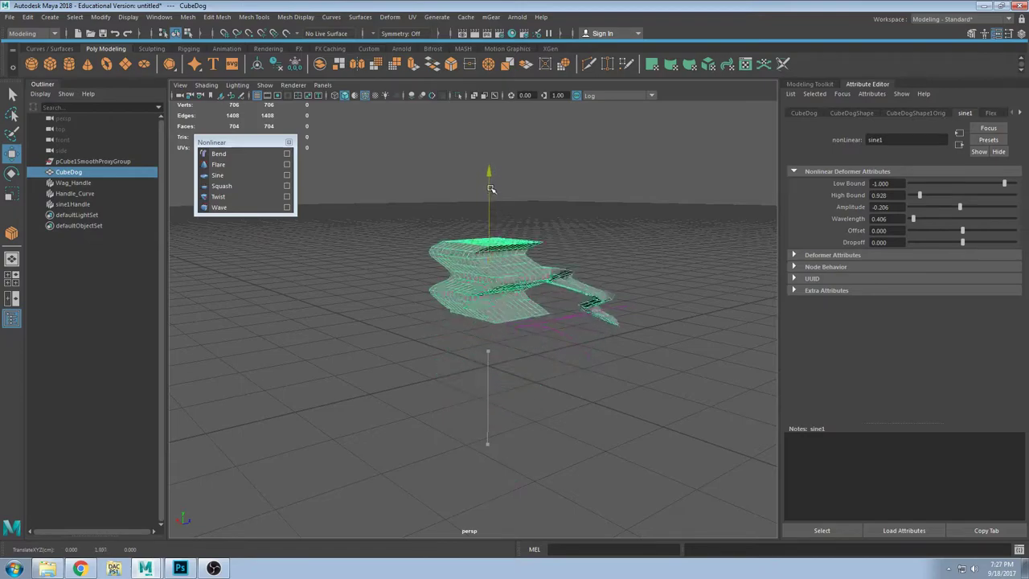
pyautogui.moveTo(490, 188); pyautogui.dragTo(378, 442)
pyautogui.click(578, 267)
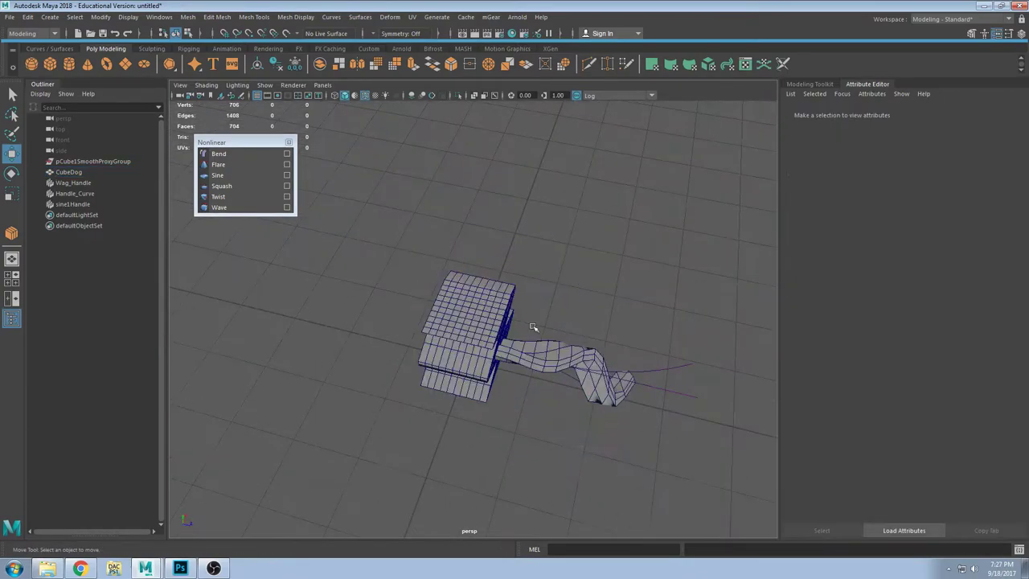
# Step: Set the sine's Dropoff to about -0.619 and move CubeDog up and down through the deformer
pyautogui.click(475, 310)
pyautogui.keyDown('alt'); pyautogui.moveTo(542, 397); pyautogui.dragTo(554, 338); pyautogui.keyUp('alt')
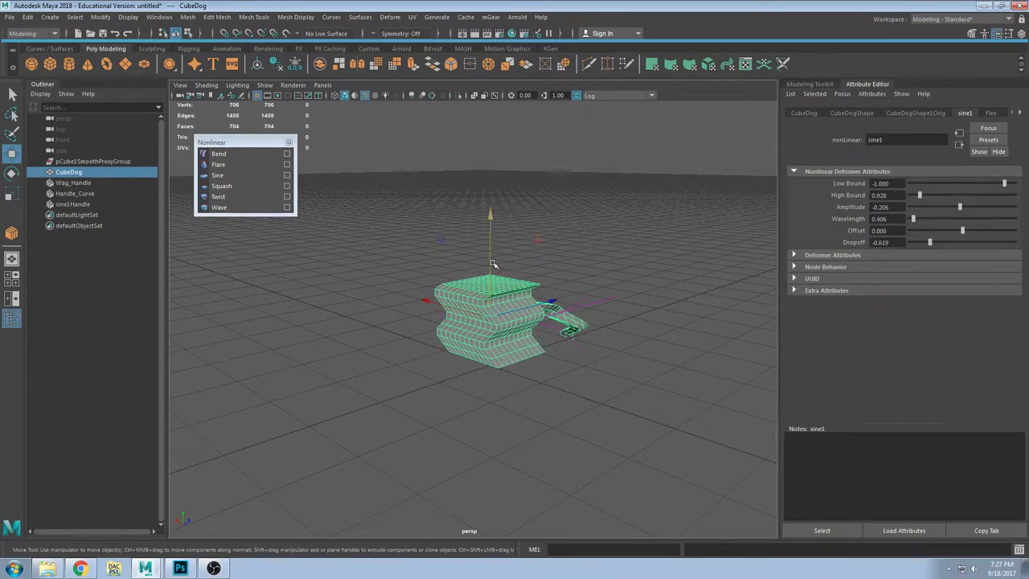
pyautogui.moveTo(493, 264)
pyautogui.mouseDown()
pyautogui.moveTo(485, 158)
pyautogui.moveTo(489, 299)
pyautogui.moveTo(489, 173)
pyautogui.moveTo(498, 256)
pyautogui.mouseUp()
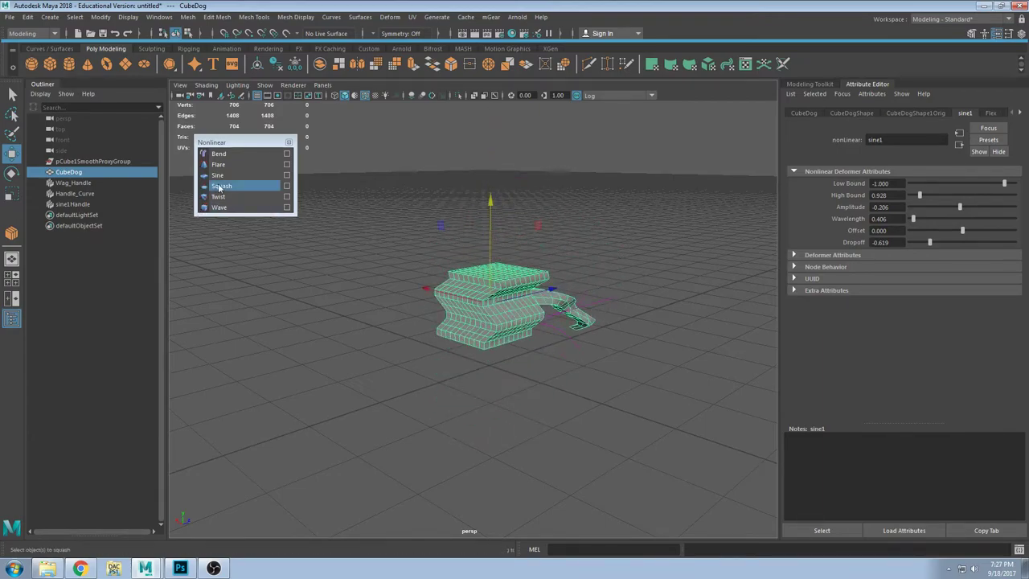
# Step: Delete sine1Handle and add a Squash deformer to CubeDog
pyautogui.click(78, 204)
pyautogui.press('Delete')
pyautogui.click(261, 186)
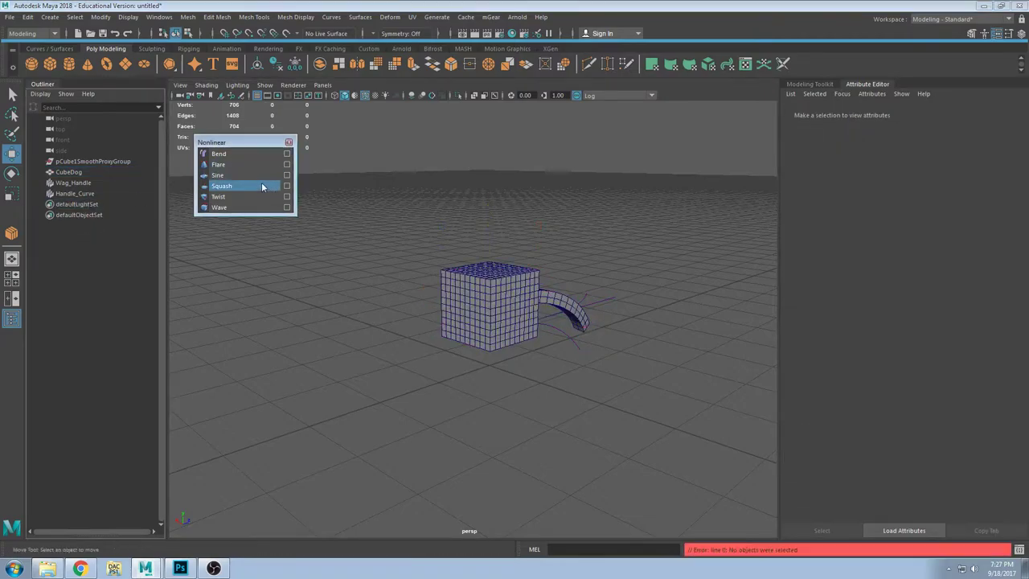
pyautogui.click(462, 292)
pyautogui.click(234, 186)
pyautogui.keyDown('alt'); pyautogui.moveTo(436, 256); pyautogui.dragTo(497, 249); pyautogui.keyUp('alt')
# Step: Try scaling CubeDog vertically to about half its height, and restore its full height
pyautogui.click(488, 294)
pyautogui.press('r')
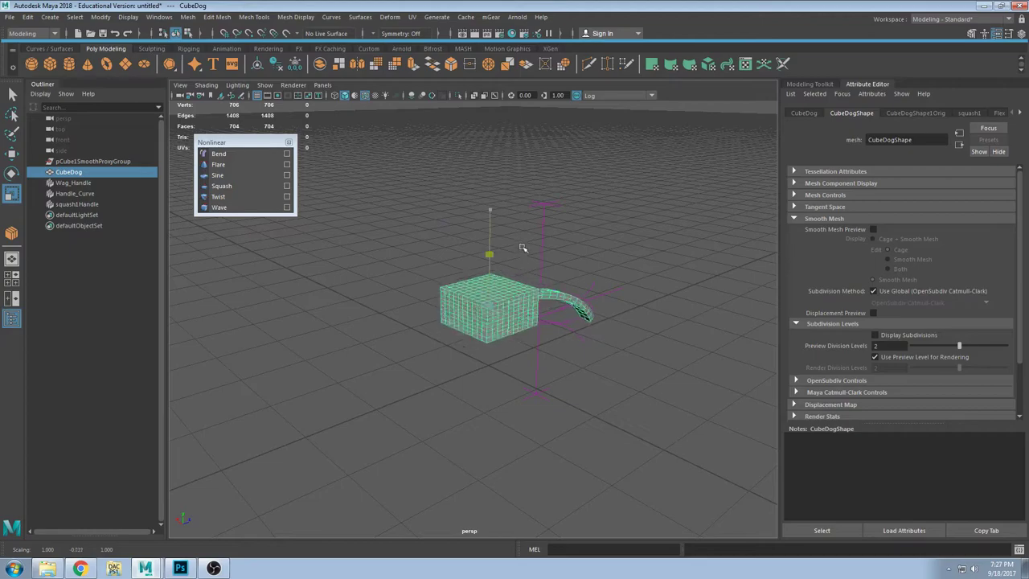
pyautogui.scroll(5, 502, 299)
pyautogui.keyDown('alt'); pyautogui.moveTo(502, 298); pyautogui.dragTo(500, 260); pyautogui.keyUp('alt')
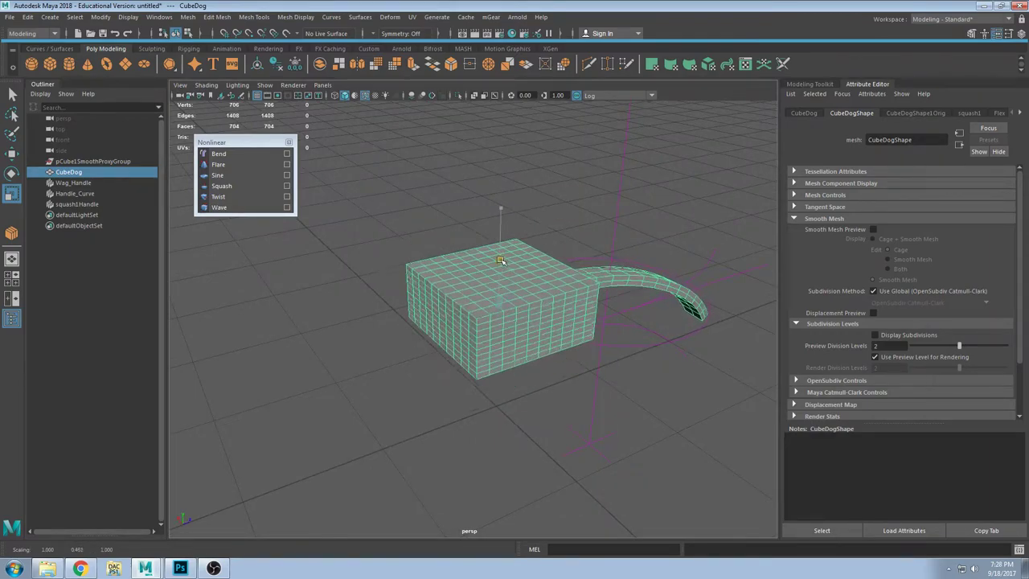
pyautogui.scroll(-3, 522, 296)
pyautogui.keyDown('alt'); pyautogui.moveTo(516, 325); pyautogui.dragTo(512, 287); pyautogui.keyUp('alt')
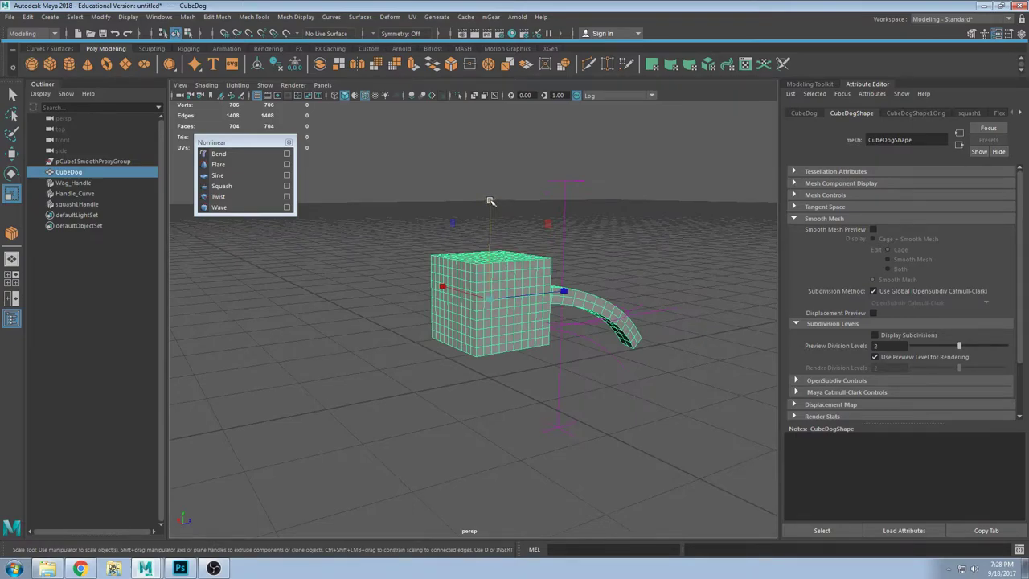
# Step: Scale CubeDog flatter vertically, and try widening it along X and Z by about 1.61 before undoing the widening
pyautogui.moveTo(491, 201); pyautogui.dragTo(486, 241)
pyautogui.keyDown('alt'); pyautogui.moveTo(489, 279); pyautogui.dragTo(501, 342); pyautogui.keyUp('alt')
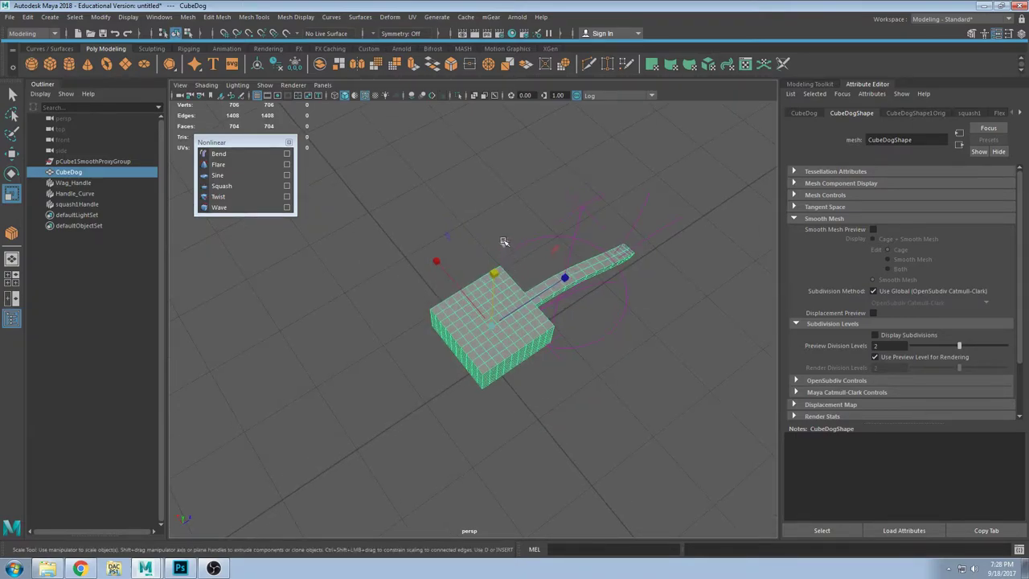
pyautogui.moveTo(504, 241); pyautogui.dragTo(529, 246)
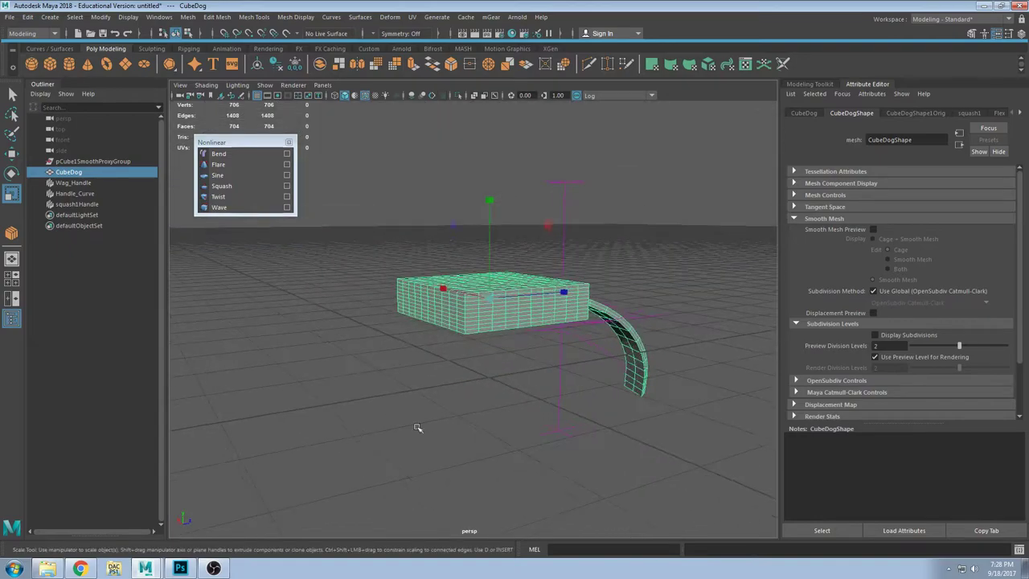
pyautogui.hotkey('ctrl', 'z')
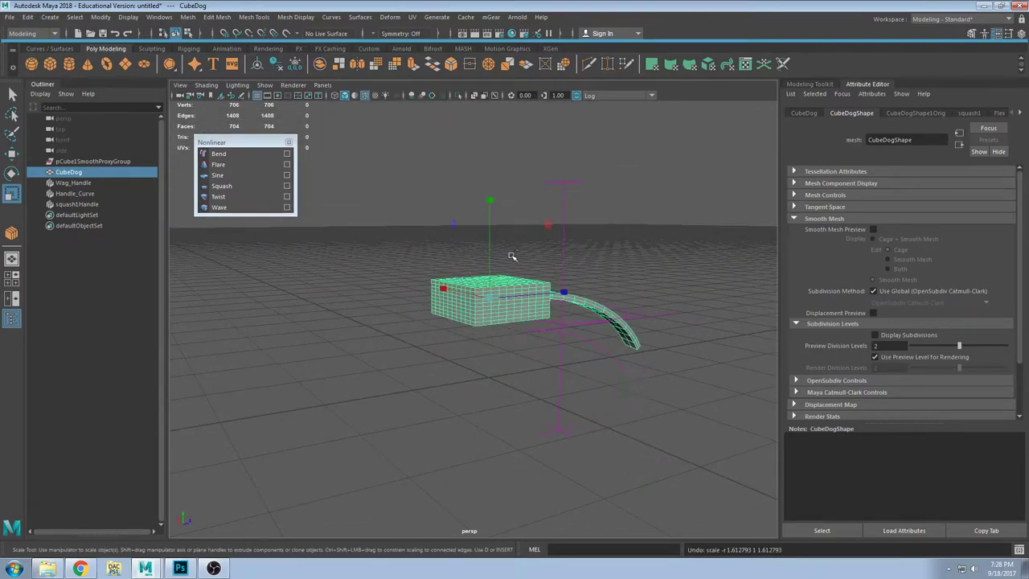
# Step: Try flattening CubeDog vertically to a scale of about 0.008, and undo the vertical scaling back to the full cube height
pyautogui.click(490, 201)
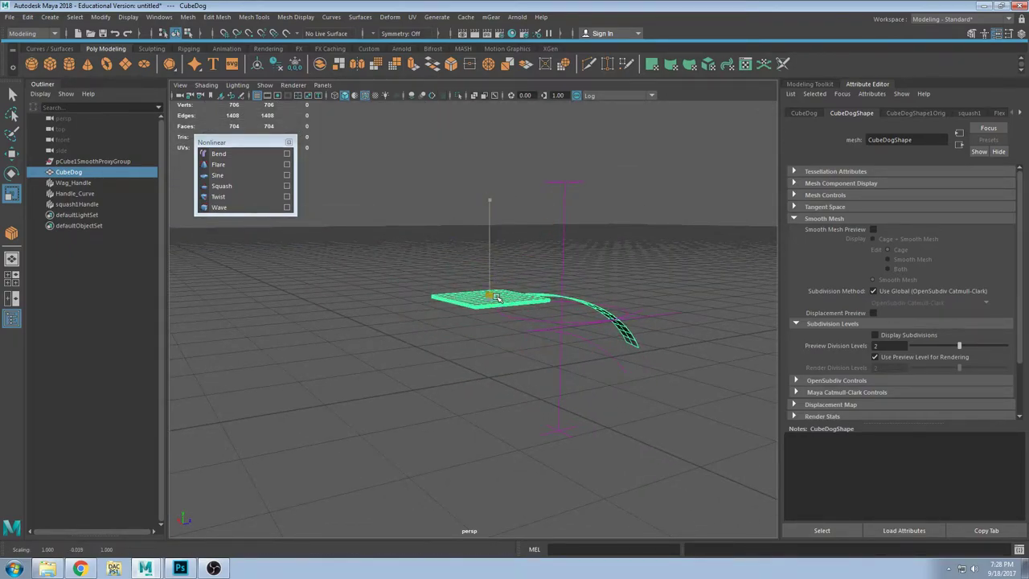
pyautogui.keyDown('alt'); pyautogui.moveTo(494, 169); pyautogui.dragTo(513, 300); pyautogui.keyUp('alt')
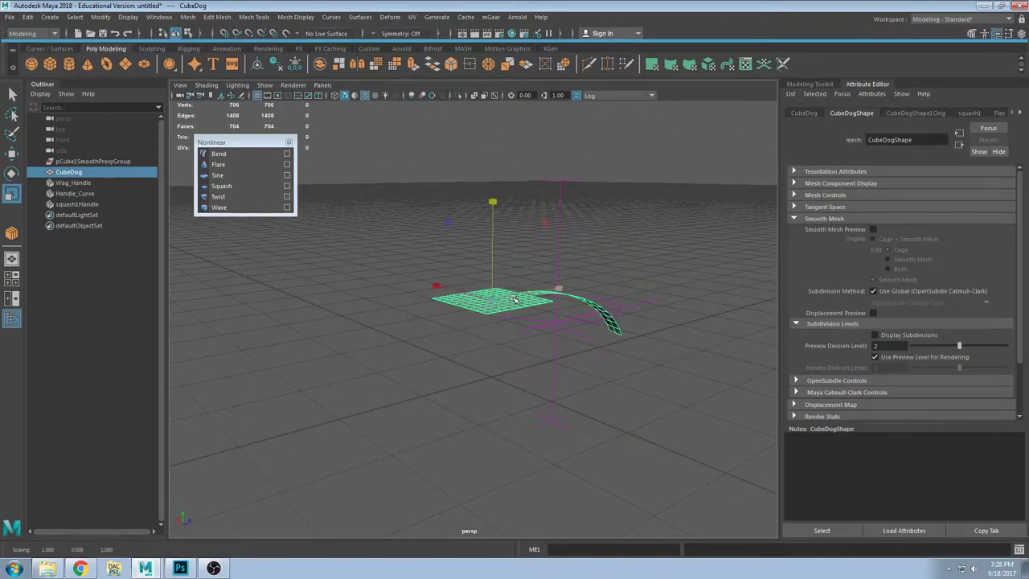
pyautogui.hotkey('ctrl', 'z')
# Step: Try squashing CubeDog vertically again by about 0.105, and undo that scaling
pyautogui.moveTo(511, 255)
pyautogui.keyDown('alt'); pyautogui.mouseDown()
pyautogui.moveTo(514, 272)
pyautogui.moveTo(499, 241)
pyautogui.mouseUp(); pyautogui.keyUp('alt')
pyautogui.moveTo(491, 204); pyautogui.dragTo(491, 232)
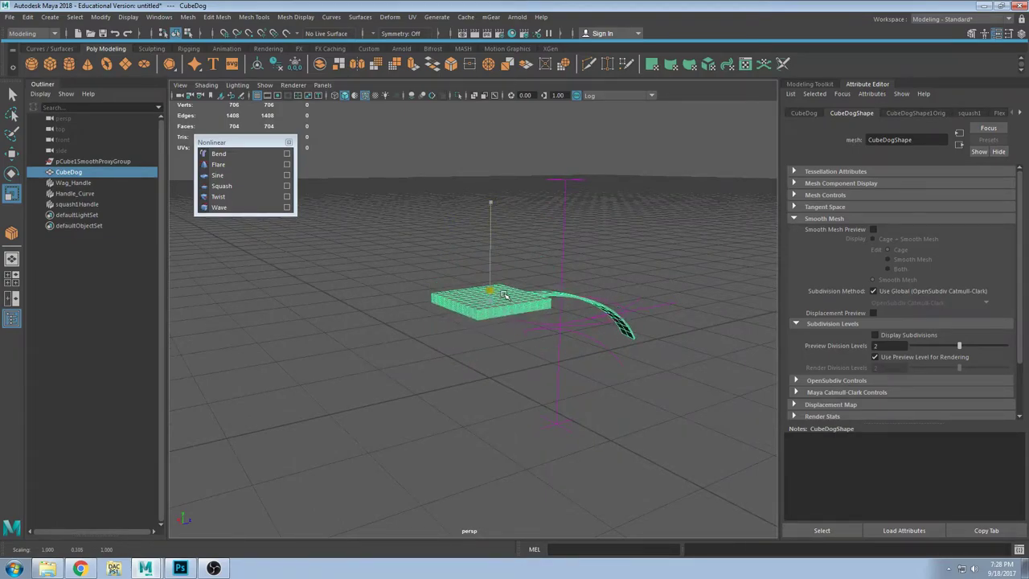
pyautogui.keyDown('alt'); pyautogui.moveTo(504, 295); pyautogui.dragTo(503, 354); pyautogui.keyUp('alt')
pyautogui.moveTo(507, 234); pyautogui.dragTo(533, 225)
pyautogui.hotkey('ctrl', 'z')
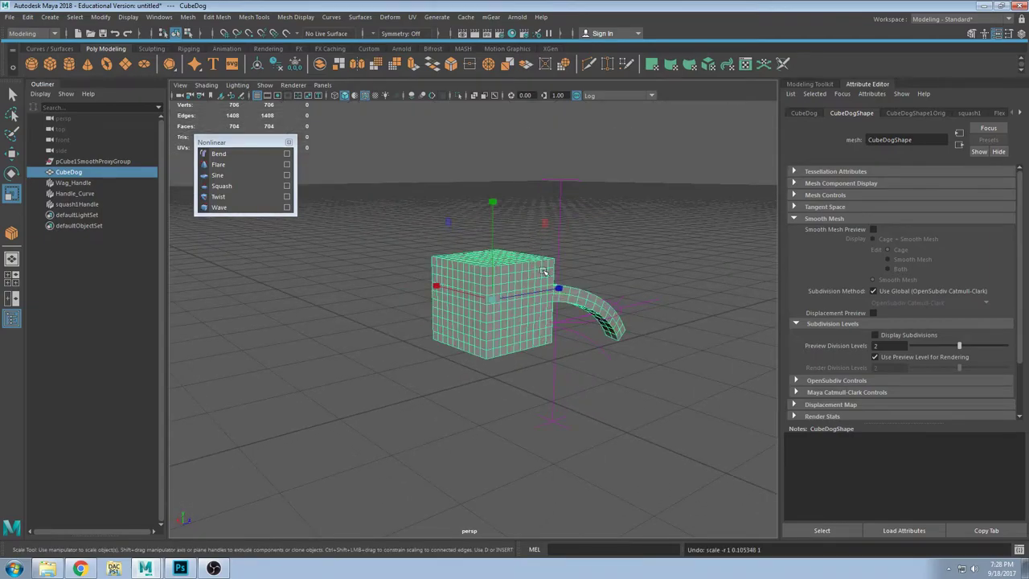
# Step: Move squash1Handle so it runs vertically through the middle of CubeDog's cube body, and show the squash1 deformer attributes
pyautogui.keyDown('alt'); pyautogui.moveTo(544, 272); pyautogui.dragTo(648, 285); pyautogui.keyUp('alt')
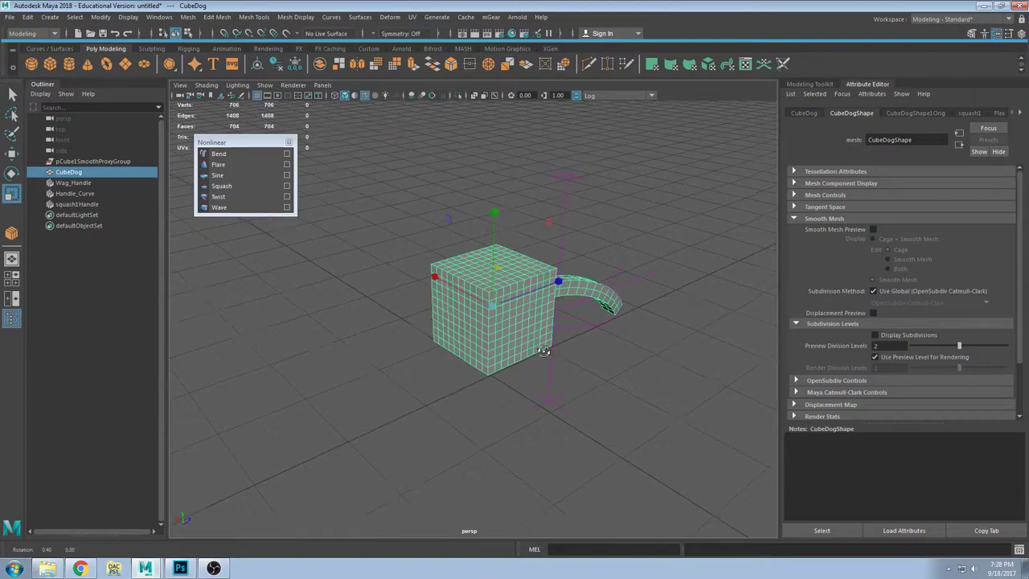
pyautogui.keyDown('alt'); pyautogui.moveTo(574, 278); pyautogui.dragTo(451, 299); pyautogui.keyUp('alt')
pyautogui.click(571, 263)
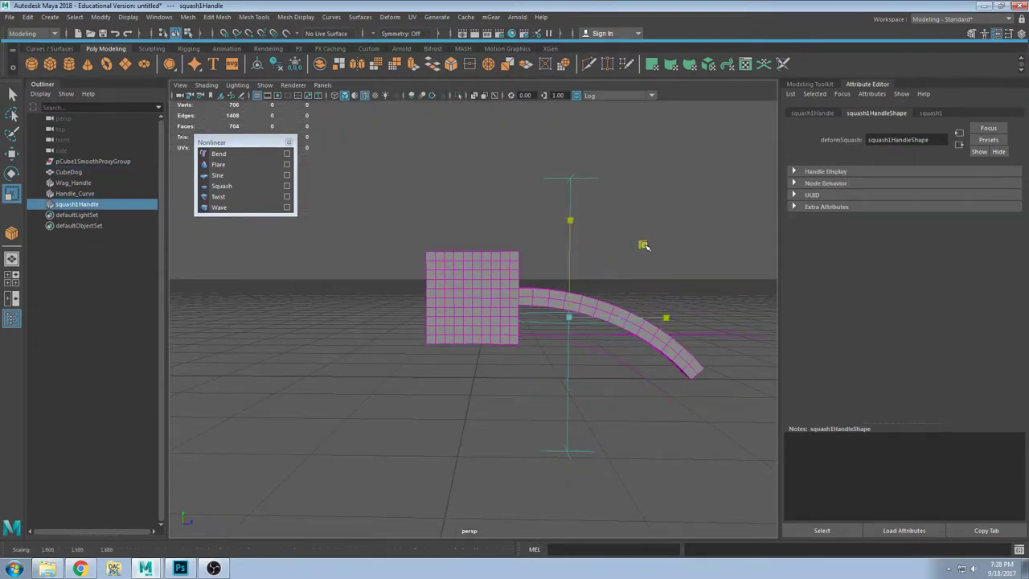
pyautogui.press('w')
pyautogui.moveTo(551, 221); pyautogui.dragTo(604, 268)
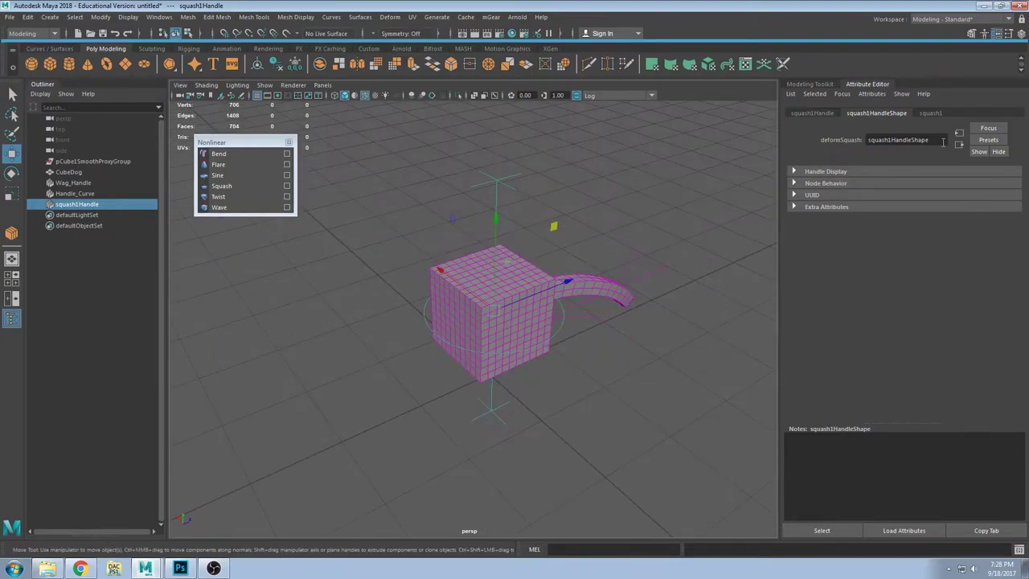
pyautogui.click(931, 114)
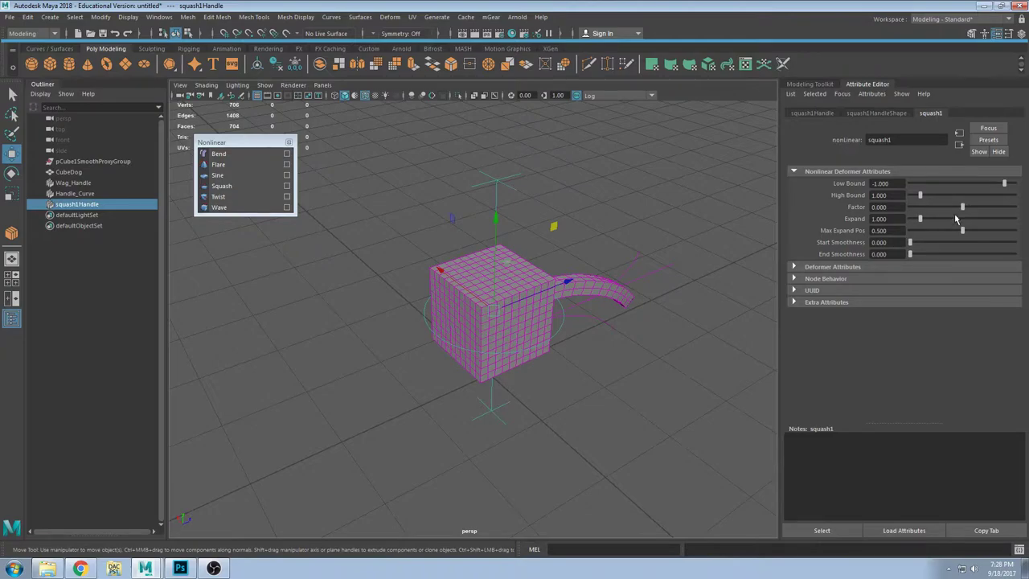
# Step: Try a Factor of about -2.165 on CubeDog's squash deformer, and undo it
pyautogui.moveTo(964, 209)
pyautogui.mouseDown()
pyautogui.moveTo(978, 209)
pyautogui.moveTo(951, 213)
pyautogui.mouseUp()
pyautogui.moveTo(506, 290)
pyautogui.keyDown('alt'); pyautogui.mouseDown()
pyautogui.moveTo(506, 313)
pyautogui.moveTo(515, 305)
pyautogui.moveTo(485, 303)
pyautogui.moveTo(497, 304)
pyautogui.mouseUp(); pyautogui.keyUp('alt')
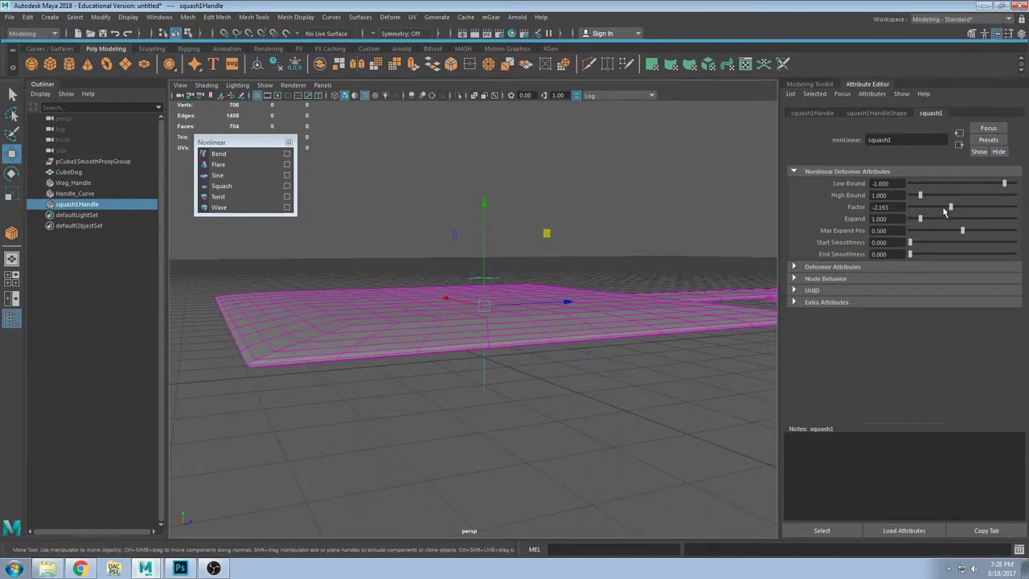
pyautogui.moveTo(950, 208)
pyautogui.mouseDown()
pyautogui.moveTo(936, 207)
pyautogui.moveTo(966, 215)
pyautogui.moveTo(952, 213)
pyautogui.mouseUp()
pyautogui.hotkey('ctrl', 'z')
pyautogui.scroll(-5, 521, 308)
pyautogui.hotkey('ctrl', 'z')
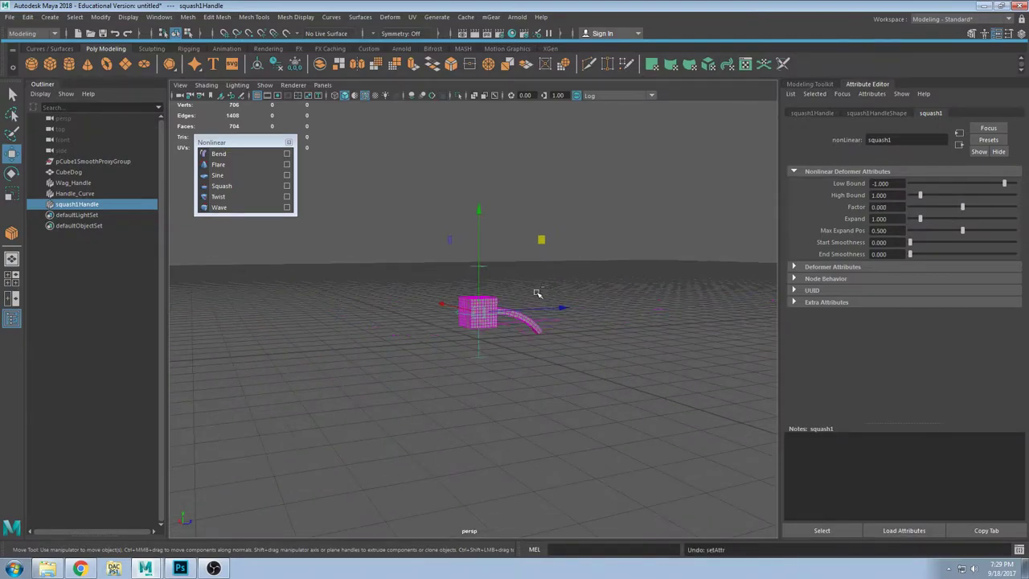
# Step: Move CubeDog upward, away from the deformer handles near the origin
pyautogui.scroll(-1, 540, 296)
pyautogui.keyDown('alt'); pyautogui.moveTo(541, 298); pyautogui.dragTo(480, 299); pyautogui.keyUp('alt')
pyautogui.scroll(3, 478, 291)
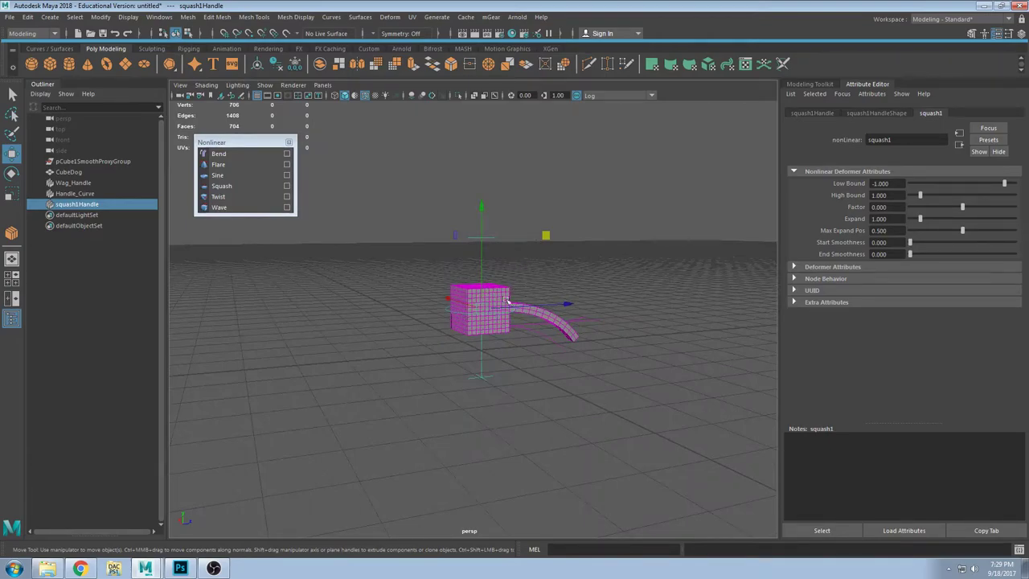
pyautogui.click(496, 289)
pyautogui.keyDown('alt'); pyautogui.moveTo(494, 291); pyautogui.dragTo(463, 302); pyautogui.keyUp('alt')
pyautogui.moveTo(550, 238); pyautogui.dragTo(495, 170)
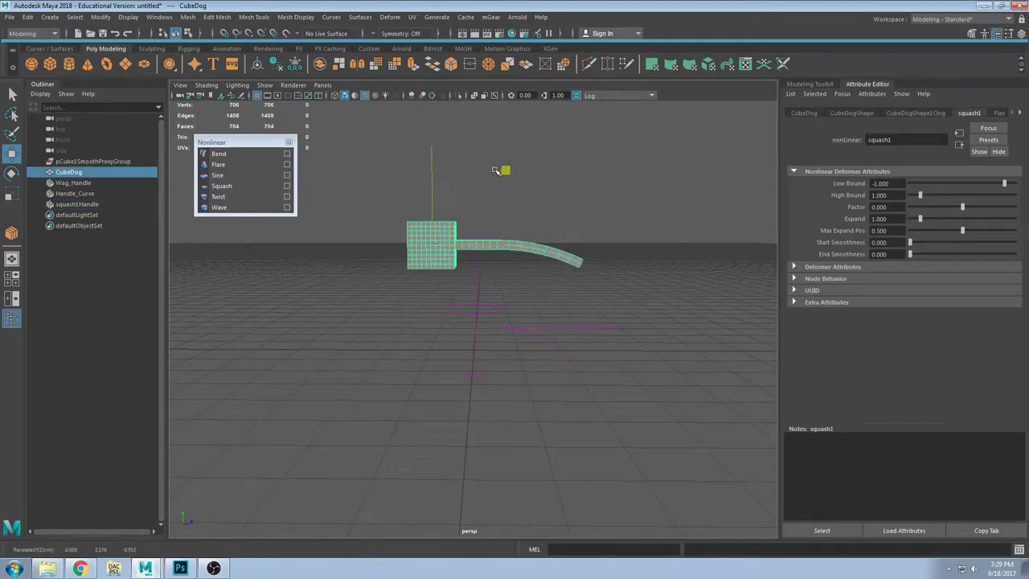
pyautogui.moveTo(496, 171); pyautogui.dragTo(574, 161, button='middle')
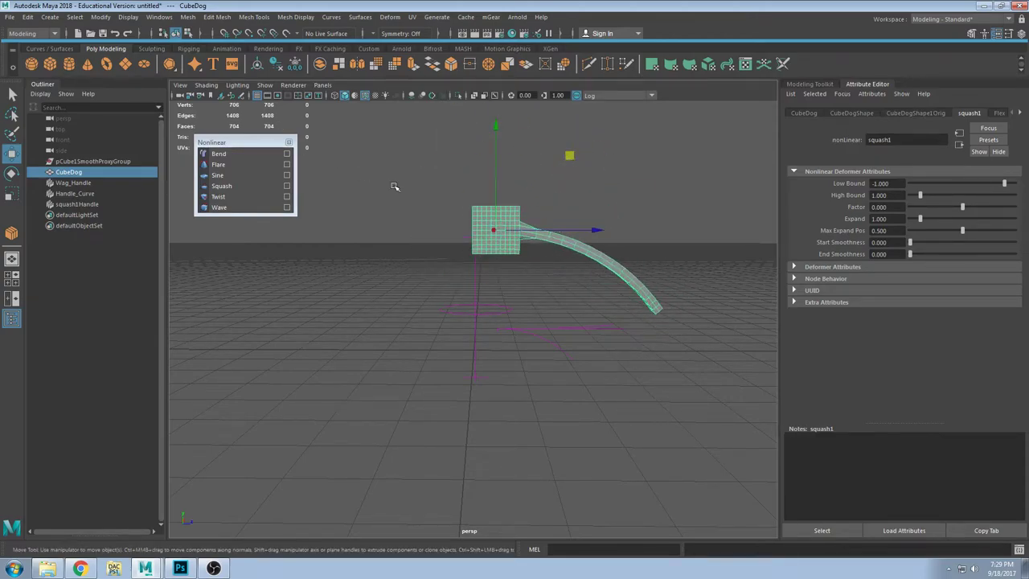
pyautogui.keyDown('alt'); pyautogui.moveTo(394, 187); pyautogui.dragTo(454, 208); pyautogui.keyUp('alt')
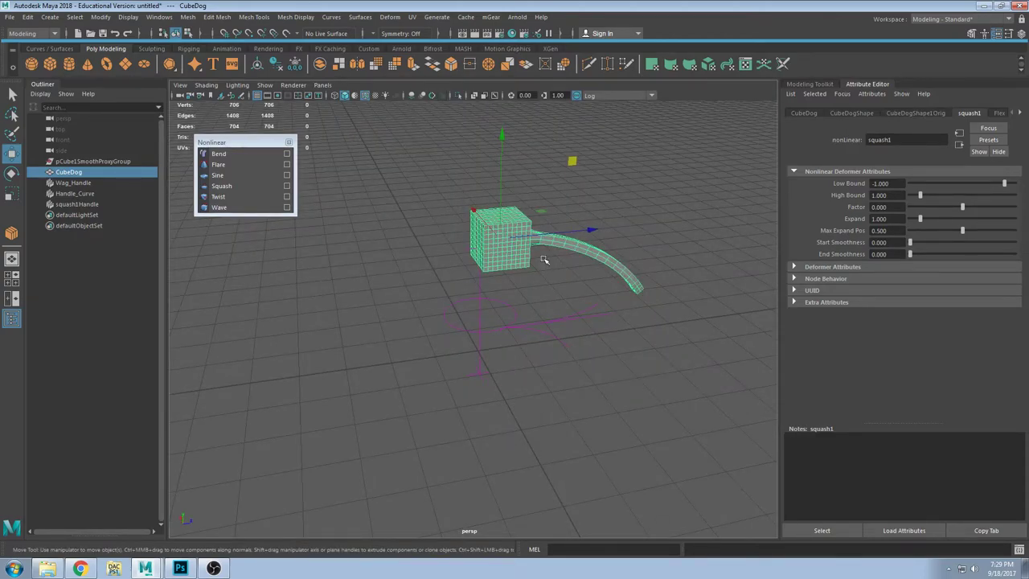
pyautogui.keyDown('alt'); pyautogui.moveTo(546, 223); pyautogui.dragTo(514, 200); pyautogui.keyUp('alt')
# Step: Create a polygon sphere at the origin and apply a Squash nonlinear deformer to it
pyautogui.click(30, 65)
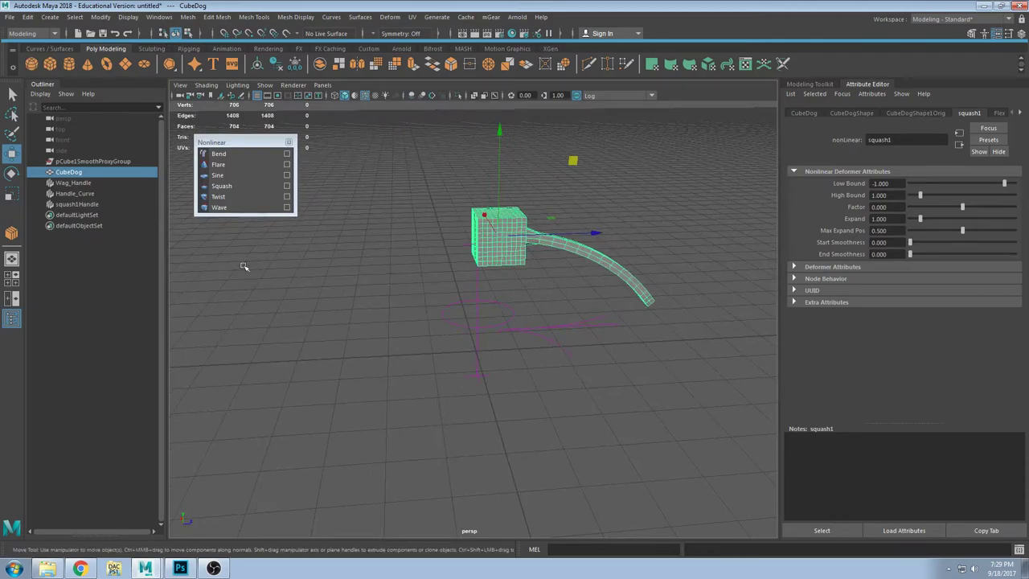
pyautogui.keyDown('alt'); pyautogui.moveTo(363, 282); pyautogui.dragTo(442, 322); pyautogui.keyUp('alt')
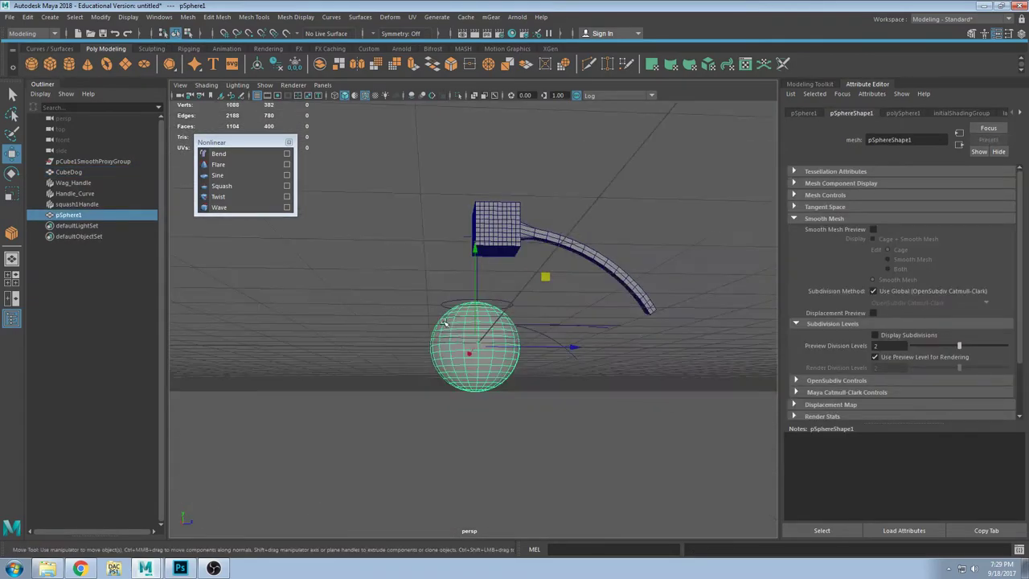
pyautogui.click(222, 186)
pyautogui.keyDown('alt'); pyautogui.moveTo(378, 306); pyautogui.dragTo(488, 354); pyautogui.keyUp('alt')
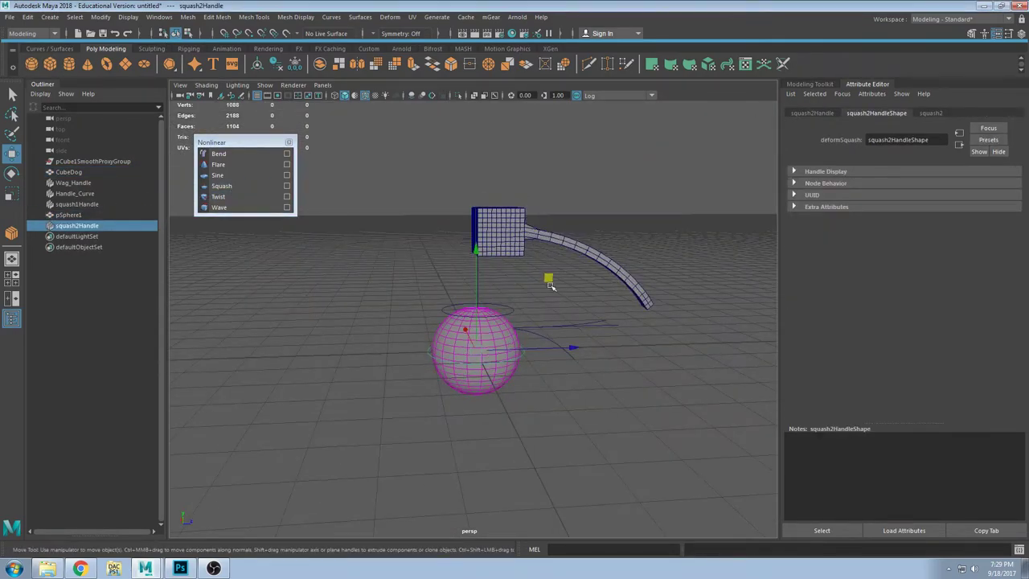
# Step: Raise the sphere slightly and move its squash handle so it is centred on the sphere
pyautogui.click(514, 305)
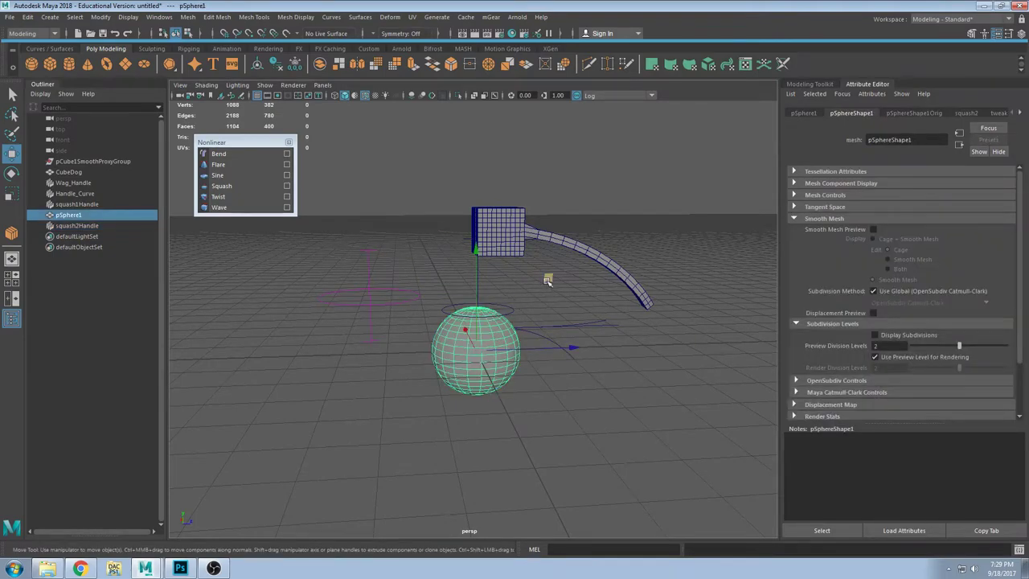
pyautogui.moveTo(548, 279); pyautogui.dragTo(550, 241)
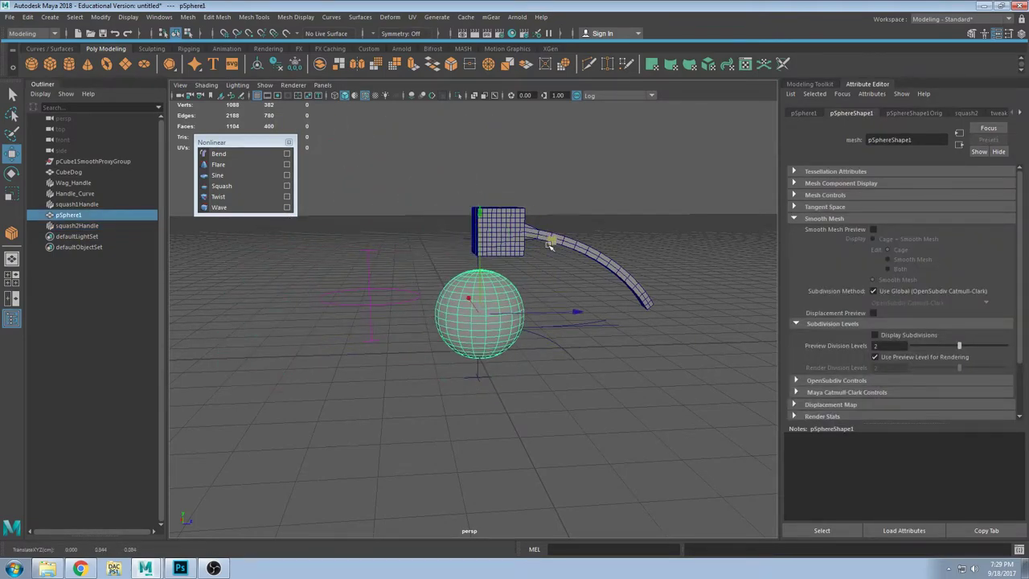
pyautogui.click(394, 305)
pyautogui.moveTo(438, 226); pyautogui.dragTo(541, 251, button='middle')
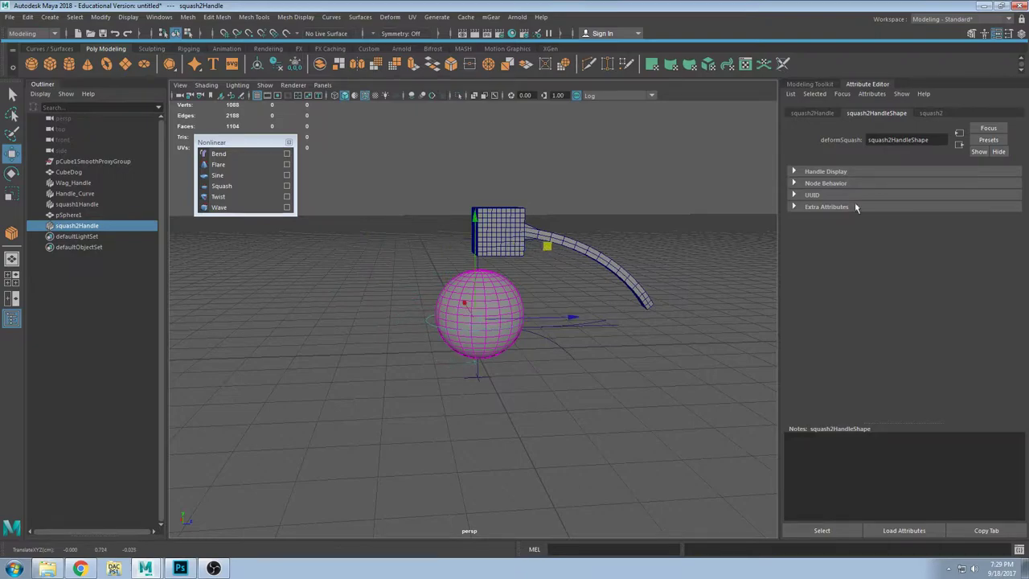
# Step: Flatten the sphere by setting the squash2 deformer's Factor to about -0.309
pyautogui.click(933, 114)
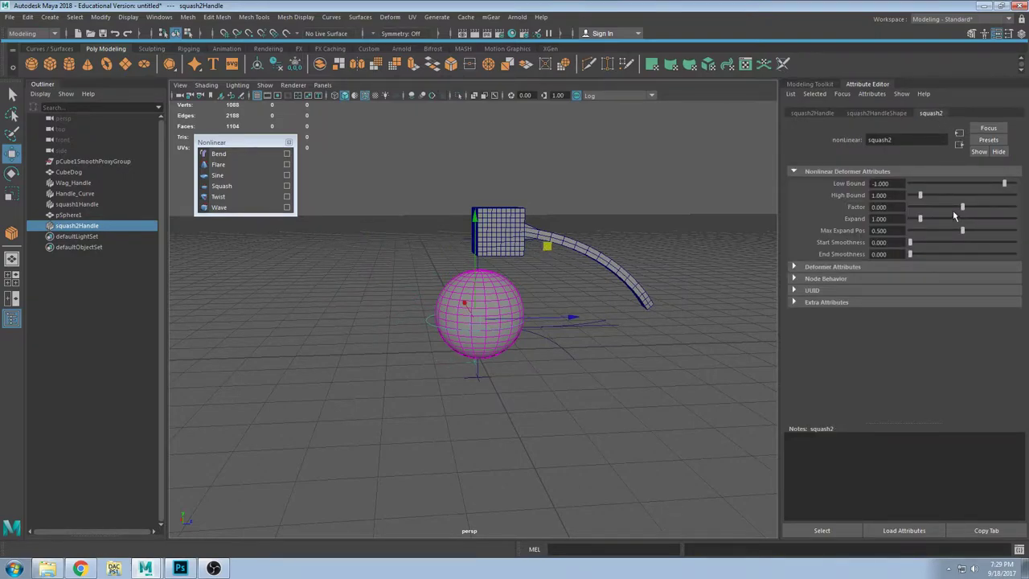
pyautogui.moveTo(967, 210); pyautogui.dragTo(961, 210)
pyautogui.keyDown('alt'); pyautogui.moveTo(384, 320); pyautogui.dragTo(380, 307); pyautogui.keyUp('alt')
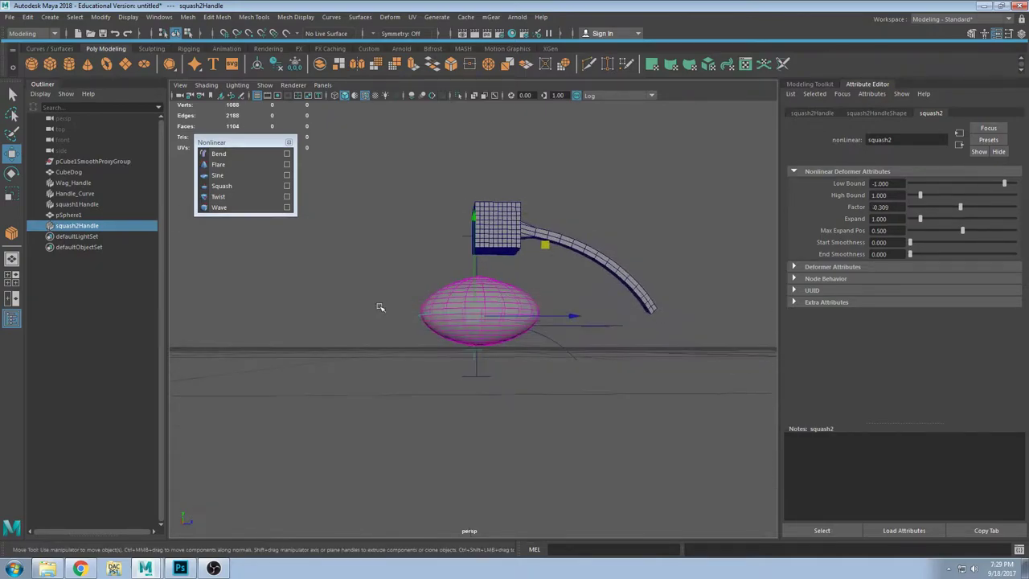
# Step: Try moving the squashed sphere within its deformer's range, and undo the move
pyautogui.click(506, 297)
pyautogui.moveTo(545, 237)
pyautogui.mouseDown(button='middle')
pyautogui.moveTo(383, 56)
pyautogui.moveTo(519, 126)
pyautogui.moveTo(548, 236)
pyautogui.moveTo(635, 112)
pyautogui.moveTo(453, 138)
pyautogui.moveTo(531, 222)
pyautogui.moveTo(693, 89)
pyautogui.moveTo(543, 213)
pyautogui.moveTo(438, 101)
pyautogui.moveTo(538, 191)
pyautogui.moveTo(552, 237)
pyautogui.mouseUp(button='middle')
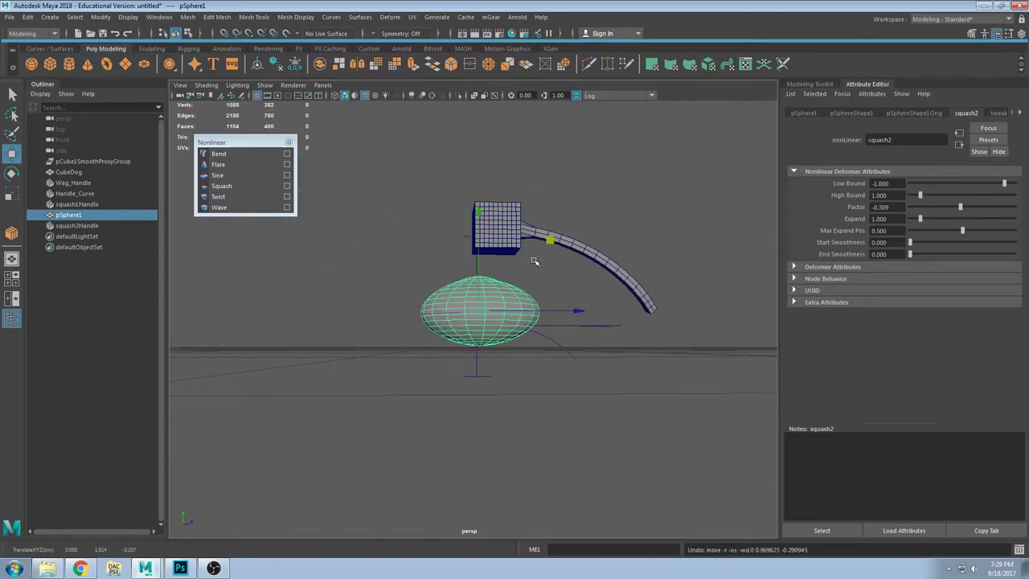
pyautogui.keyDown('alt'); pyautogui.moveTo(552, 237); pyautogui.dragTo(564, 274); pyautogui.keyUp('alt')
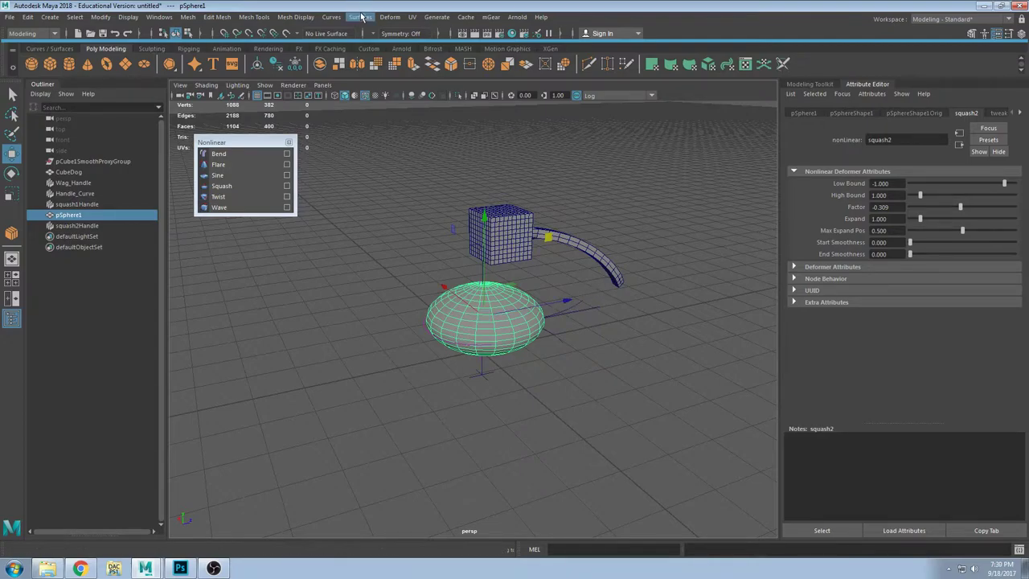
pyautogui.keyDown('alt'); pyautogui.moveTo(556, 418); pyautogui.dragTo(519, 350); pyautogui.keyUp('alt')
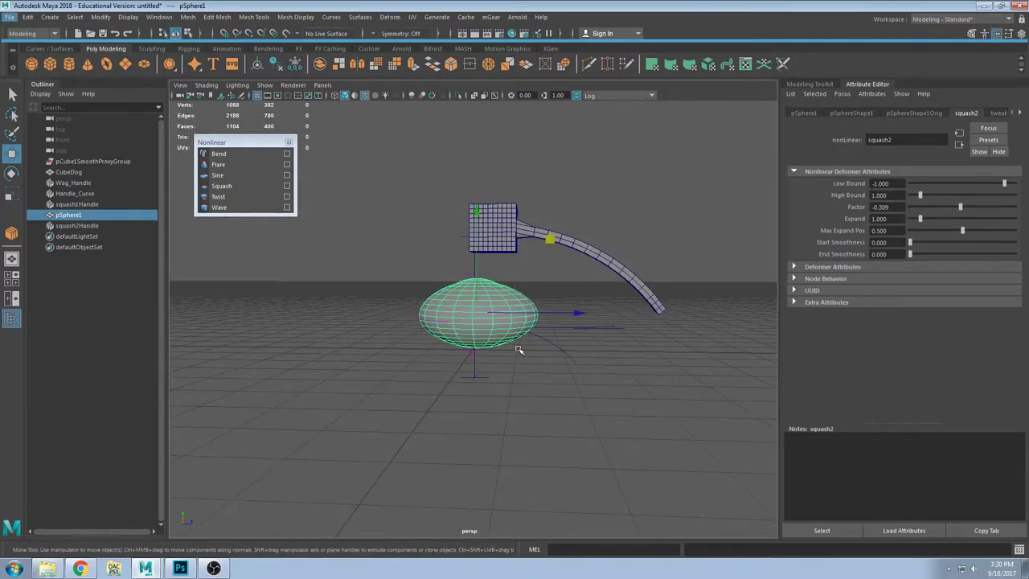
pyautogui.keyDown('alt'); pyautogui.moveTo(515, 319); pyautogui.dragTo(516, 304); pyautogui.keyUp('alt')
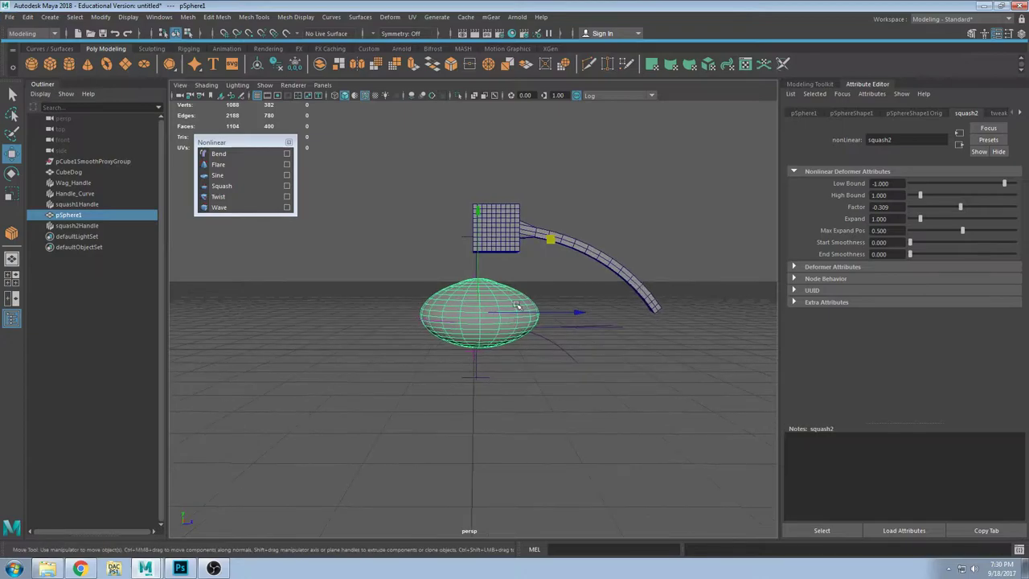
pyautogui.moveTo(551, 240); pyautogui.dragTo(560, 204)
pyautogui.hotkey('ctrl', 'z')
# Step: Delete the squashed sphere and leave nothing selected
pyautogui.click(349, 234)
pyautogui.keyDown('alt'); pyautogui.moveTo(427, 294); pyautogui.dragTo(480, 339); pyautogui.keyUp('alt')
pyautogui.click(502, 302)
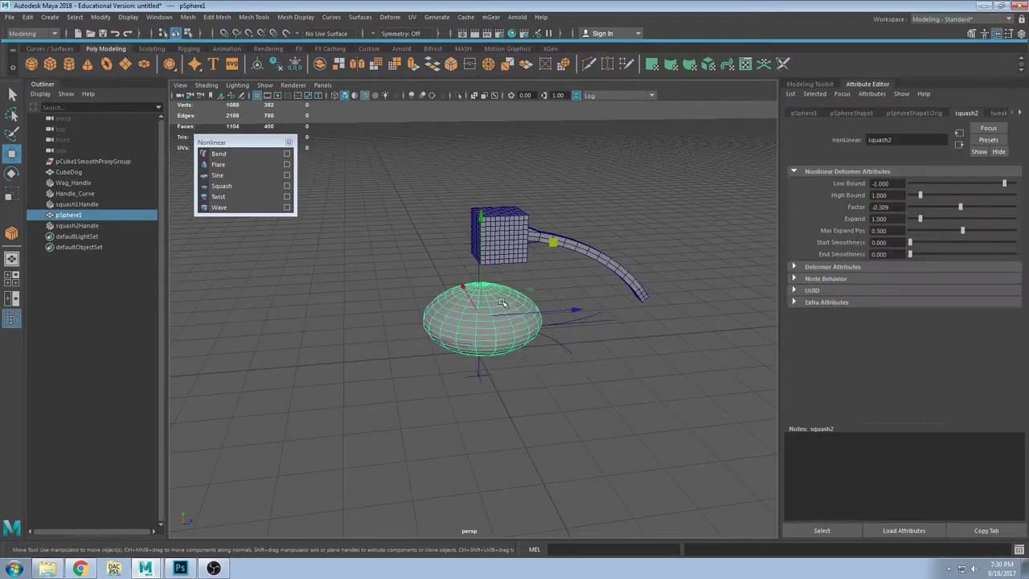
pyautogui.press('Delete')
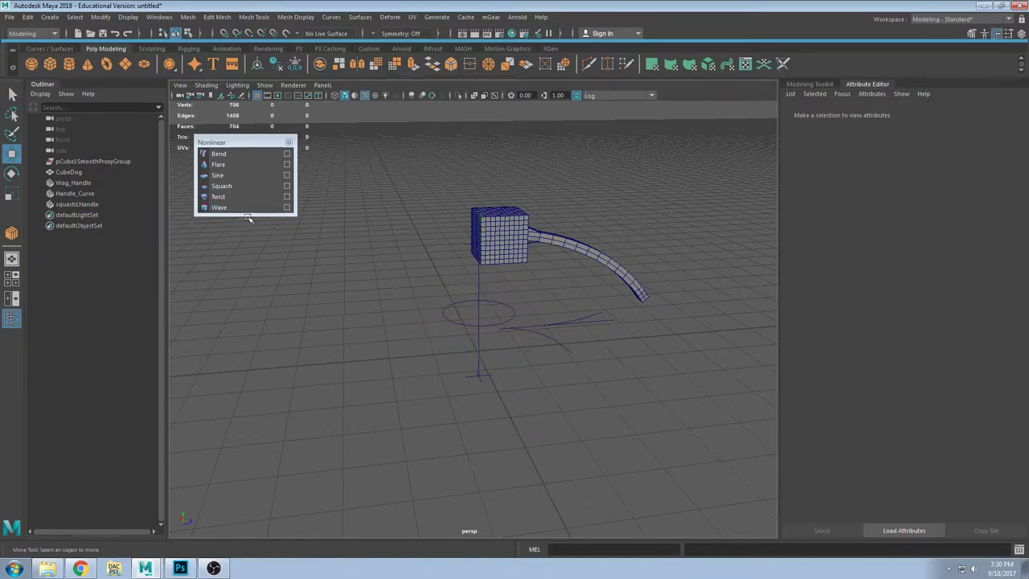
pyautogui.click(482, 249)
pyautogui.click(431, 272)
# Step: Create a polygon cylinder about 12 units high at the origin and raise it about 7.17 units
pyautogui.keyDown('alt'); pyautogui.moveTo(430, 271); pyautogui.dragTo(419, 308); pyautogui.keyUp('alt')
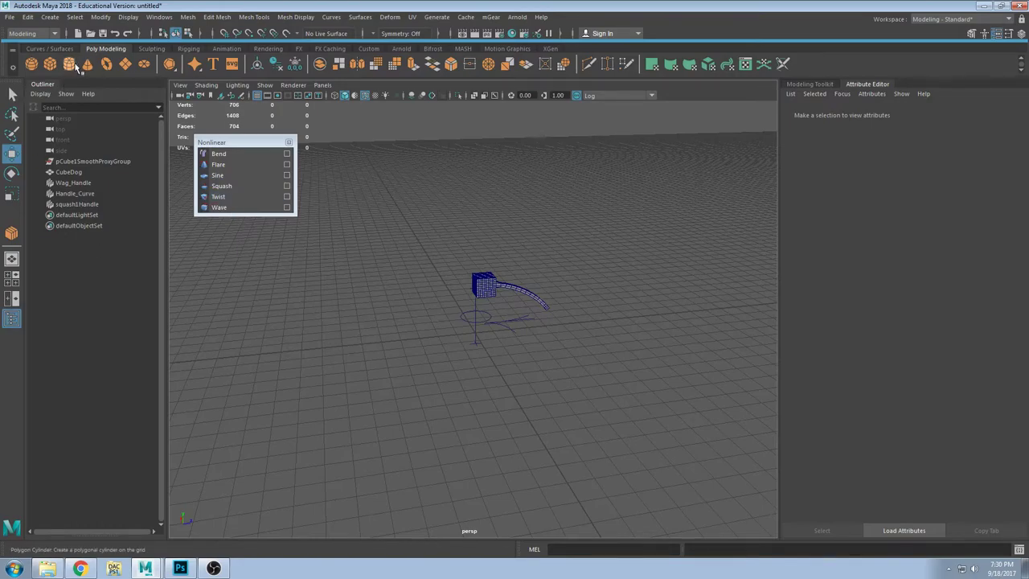
pyautogui.keyDown('shift'); pyautogui.moveTo(413, 211); pyautogui.dragTo(490, 307, button='right'); pyautogui.keyUp('shift')
pyautogui.scroll(-6, 494, 327)
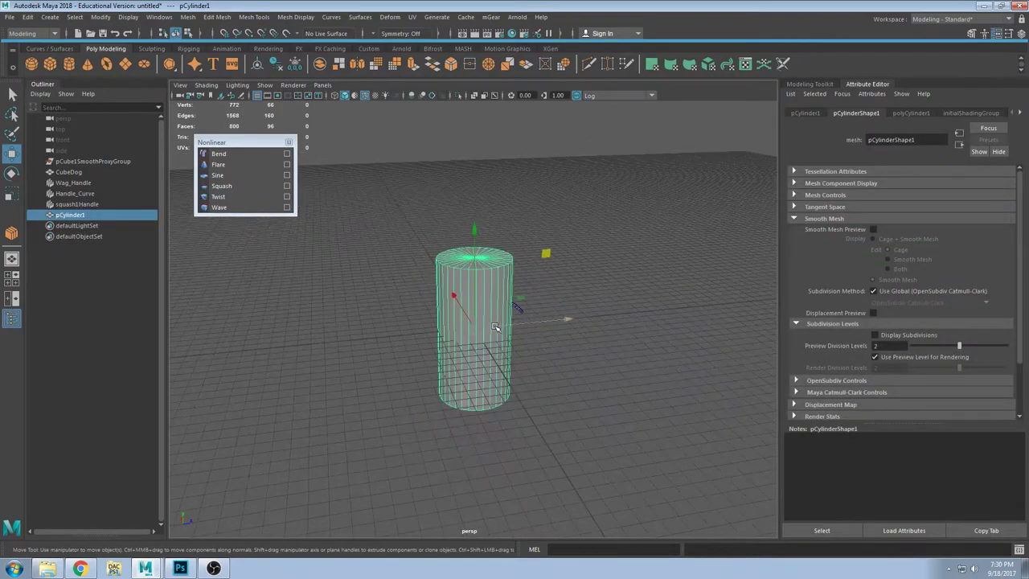
pyautogui.keyDown('alt'); pyautogui.moveTo(507, 329); pyautogui.dragTo(512, 364); pyautogui.keyUp('alt')
pyautogui.hotkey('ctrl', 'z')
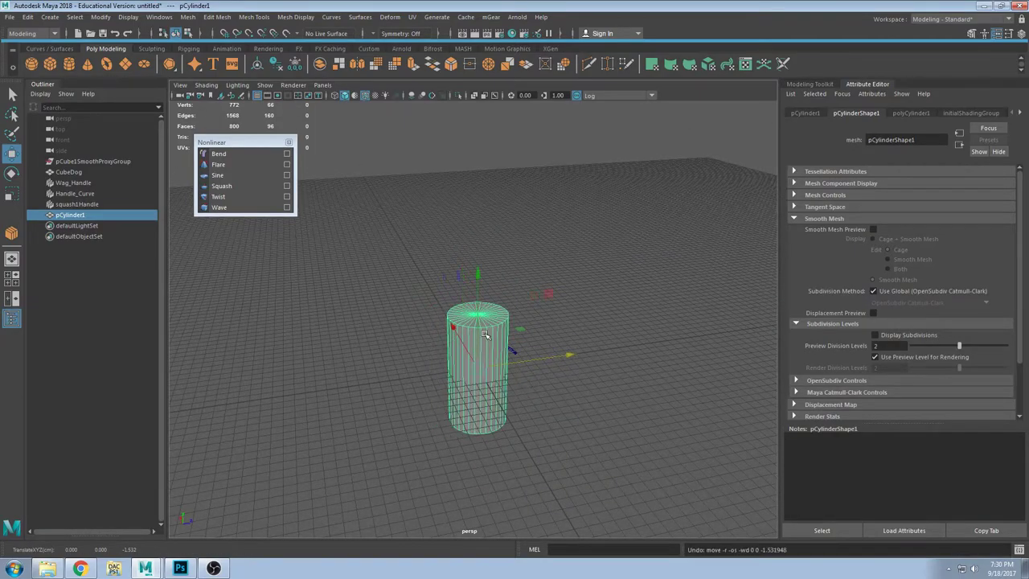
pyautogui.moveTo(480, 332); pyautogui.dragTo(472, 264)
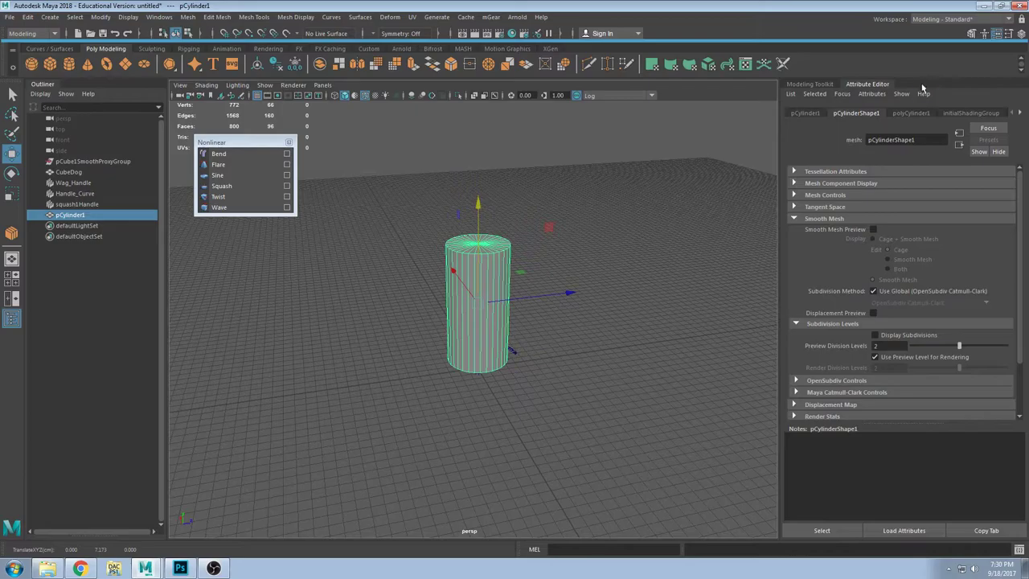
# Step: Set the cylinder's radius to 1, height to 30, axis subdivisions to 12 and height subdivisions to 22
pyautogui.click(916, 113)
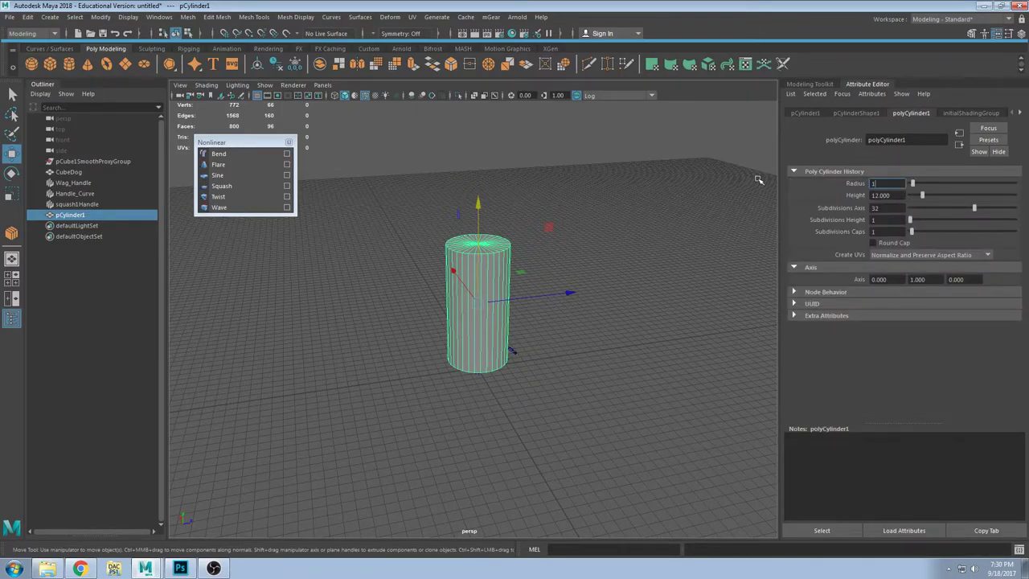
pyautogui.write('1')
pyautogui.press('Return')
pyautogui.press('Tab')
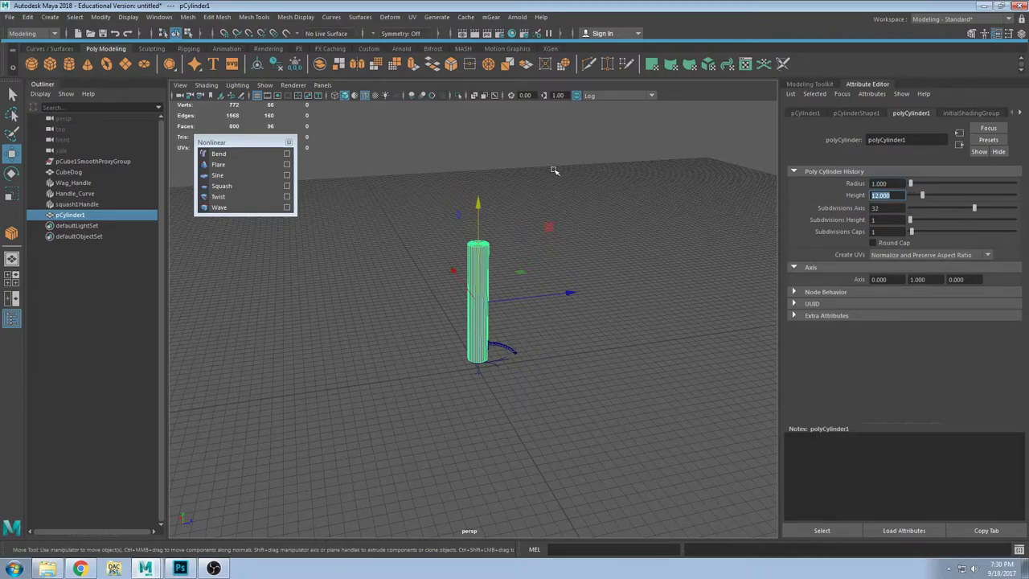
pyautogui.press('Return')
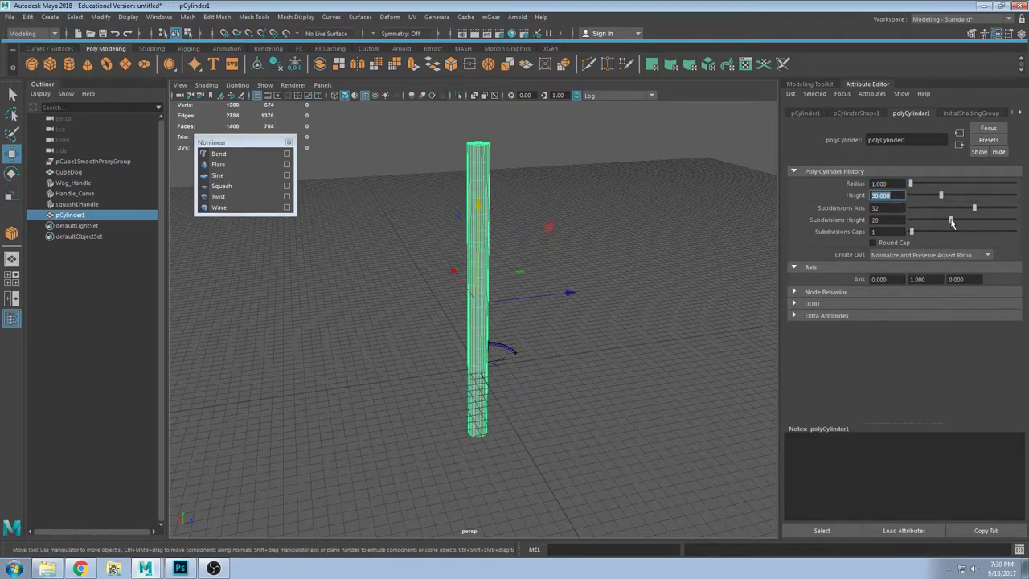
pyautogui.write('12')
pyautogui.press('Return')
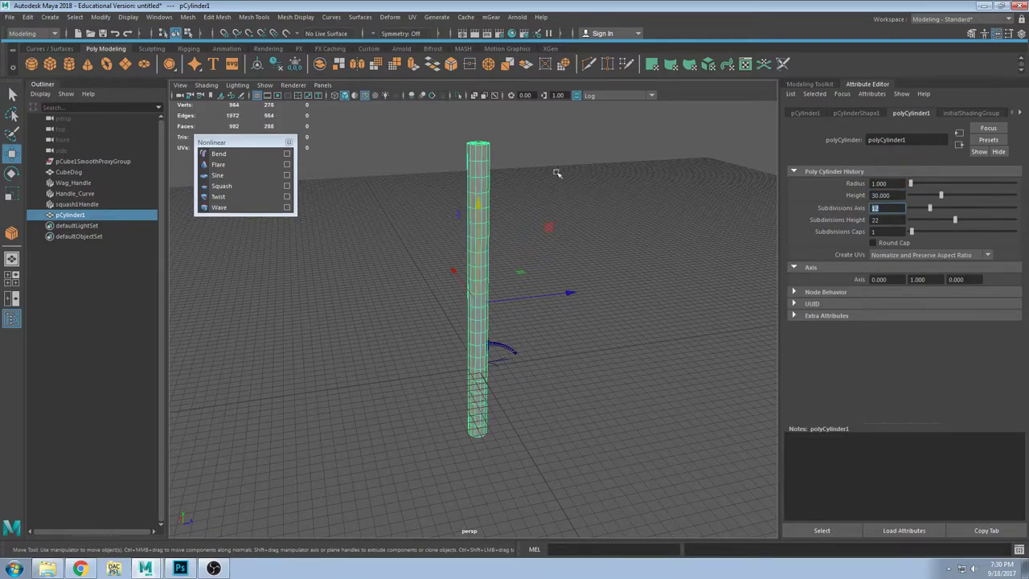
# Step: Duplicate the tall cylinder twice and arrange the three cylinders side by side in a triangular bundle
pyautogui.keyDown('alt'); pyautogui.moveTo(554, 172); pyautogui.dragTo(489, 263); pyautogui.keyUp('alt')
pyautogui.keyDown('alt'); pyautogui.moveTo(475, 207); pyautogui.dragTo(498, 351); pyautogui.keyUp('alt')
pyautogui.hotkey('ctrl', 'd')
pyautogui.keyDown('alt'); pyautogui.moveTo(517, 279); pyautogui.dragTo(522, 295); pyautogui.keyUp('alt')
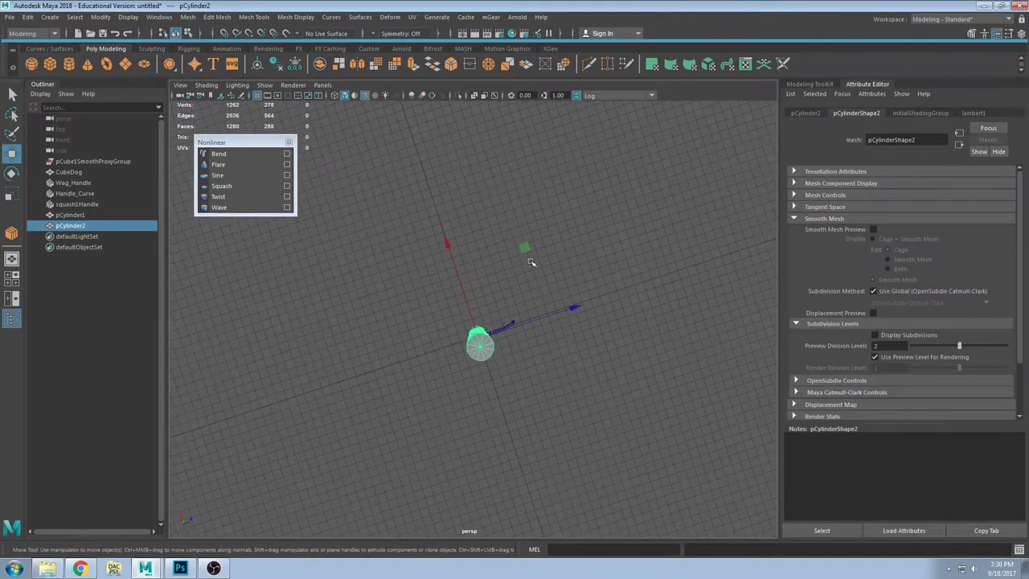
pyautogui.moveTo(527, 246); pyautogui.dragTo(522, 296)
pyautogui.hotkey('ctrl', 'd')
# Step: Select all three cylinders and combine them into a single mesh
pyautogui.keyDown('shift'); pyautogui.click(514, 201); pyautogui.keyUp('shift')
pyautogui.keyDown('shift'); pyautogui.click(481, 181); pyautogui.keyUp('shift')
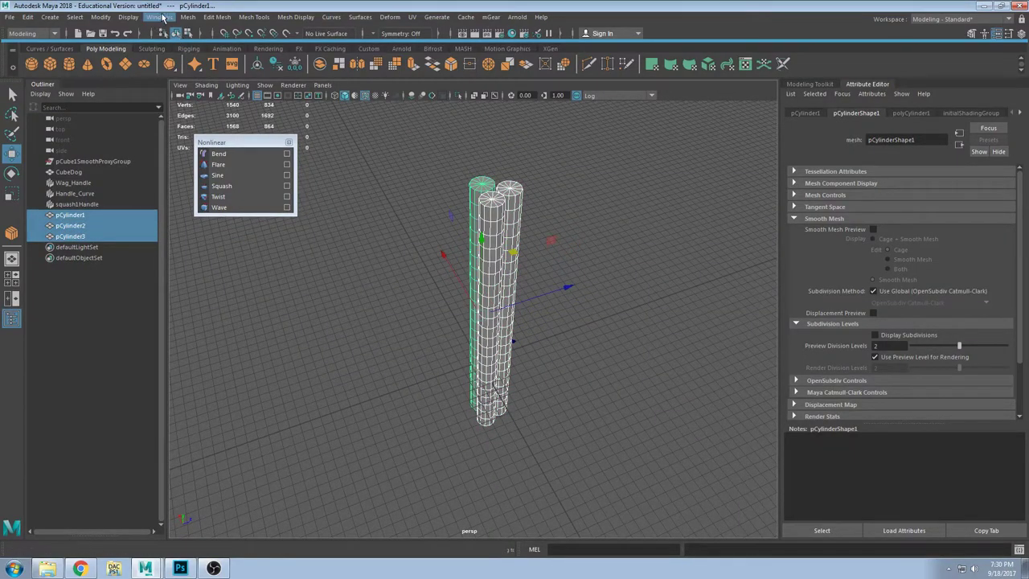
pyautogui.click(191, 17)
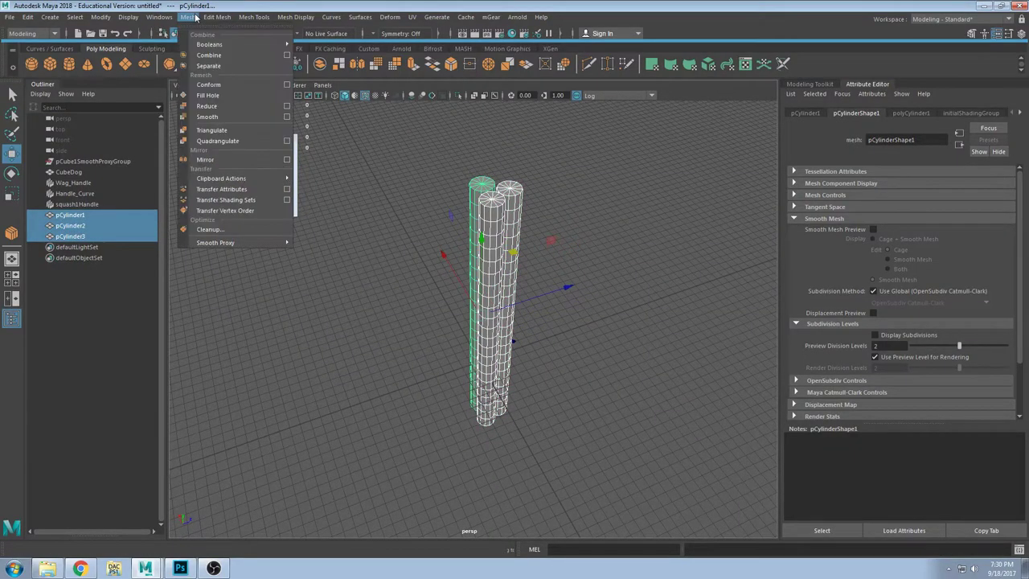
pyautogui.click(209, 55)
pyautogui.click(517, 216)
# Step: Apply a Twist nonlinear deformer to the combined cylinder mesh
pyautogui.keyDown('alt'); pyautogui.moveTo(517, 216); pyautogui.dragTo(476, 297); pyautogui.keyUp('alt')
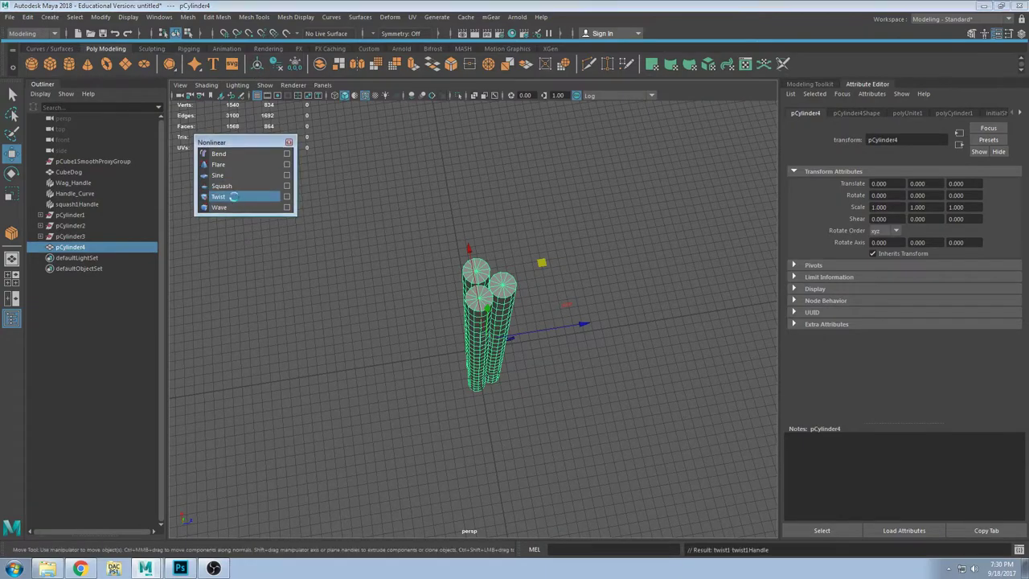
pyautogui.click(274, 197)
pyautogui.keyDown('alt'); pyautogui.moveTo(496, 306); pyautogui.dragTo(496, 264); pyautogui.keyUp('alt')
# Step: Twist the cylinder bundle into a rope by setting the twist1 Start Angle to about 859.437
pyautogui.click(918, 114)
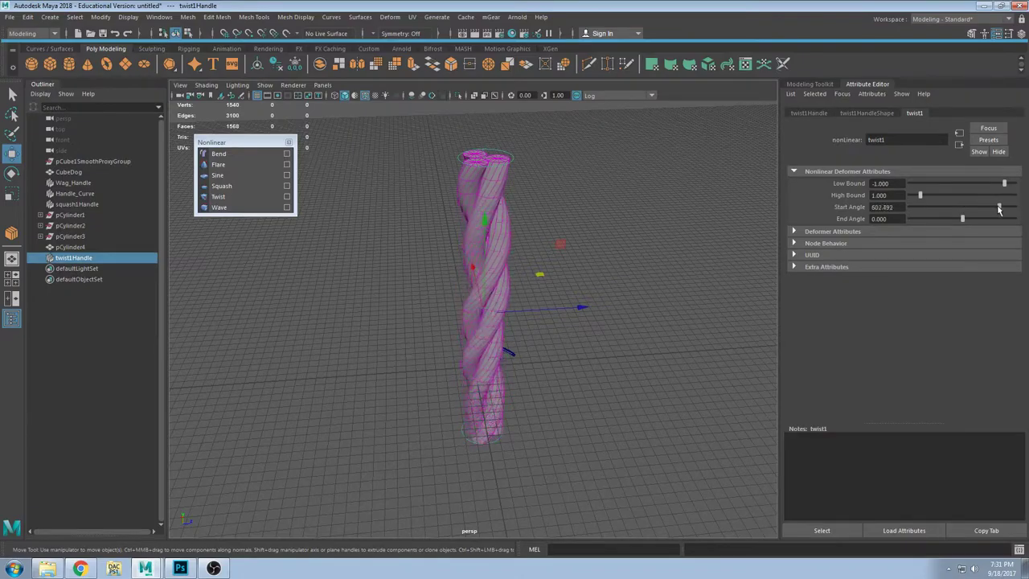
pyautogui.keyDown('alt'); pyautogui.moveTo(544, 322); pyautogui.dragTo(466, 282); pyautogui.keyUp('alt')
pyautogui.scroll(3, 466, 282)
pyautogui.keyDown('alt'); pyautogui.moveTo(418, 190); pyautogui.dragTo(542, 269, button='middle'); pyautogui.keyUp('alt')
pyautogui.keyDown('alt'); pyautogui.moveTo(542, 268); pyautogui.dragTo(498, 296); pyautogui.keyUp('alt')
pyautogui.scroll(4, 549, 273)
# Step: Turn on smooth mesh preview for the twisted cylinder mesh
pyautogui.click(497, 296)
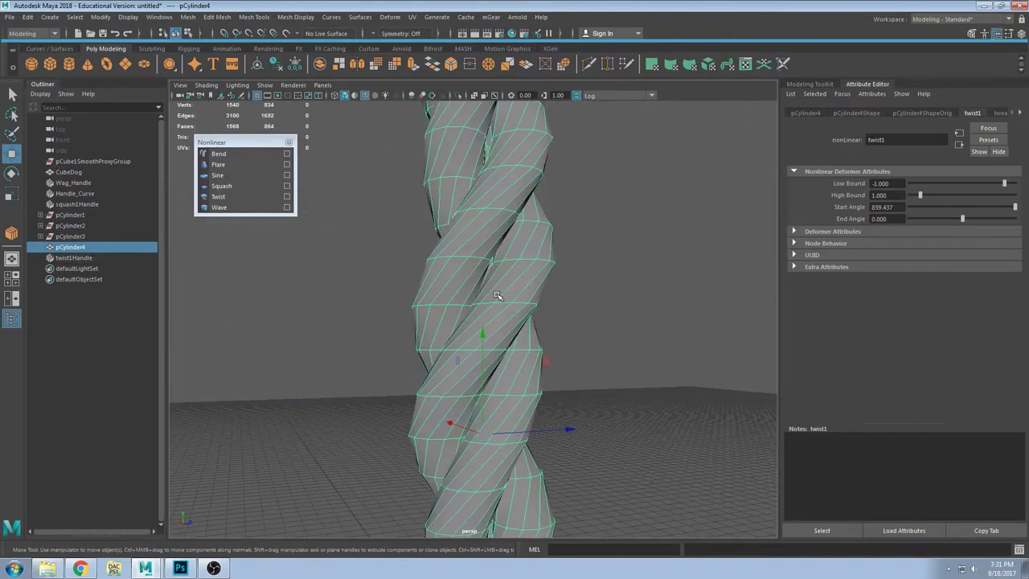
pyautogui.press('3')
pyautogui.click(571, 333)
# Step: Undo the Start Angle changes on the twist deformer
pyautogui.keyDown('alt'); pyautogui.moveTo(571, 333); pyautogui.dragTo(588, 404); pyautogui.keyUp('alt')
pyautogui.hotkey('ctrl', 'z')
pyautogui.hotkey('ctrl', 'z')
pyautogui.hotkey('ctrl', 'z')
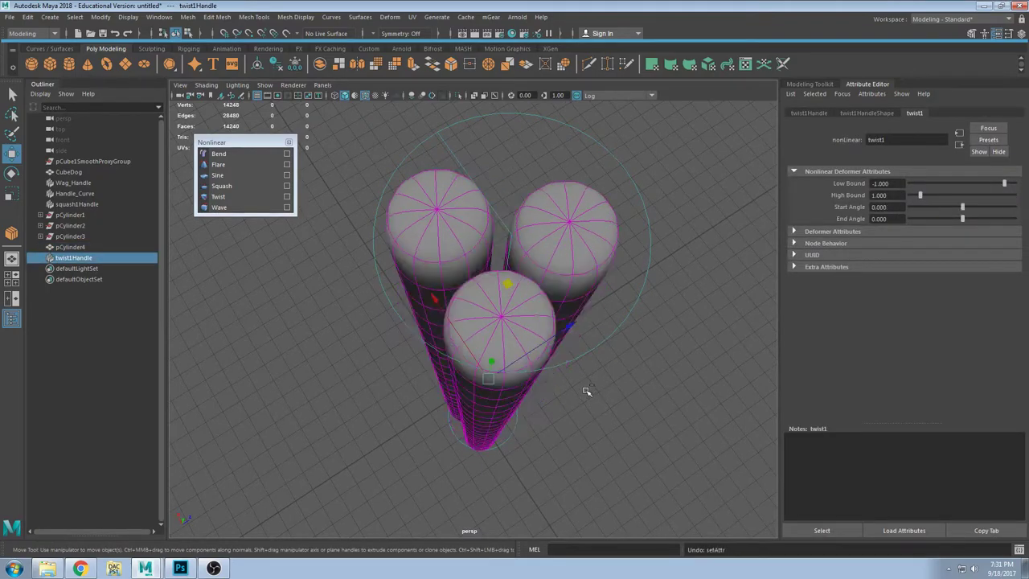
# Step: Examine the untwisted cylinder bundle in the perspective, side and front views
pyautogui.keyDown('alt'); pyautogui.moveTo(604, 366); pyautogui.dragTo(593, 386); pyautogui.keyUp('alt')
pyautogui.press('space')
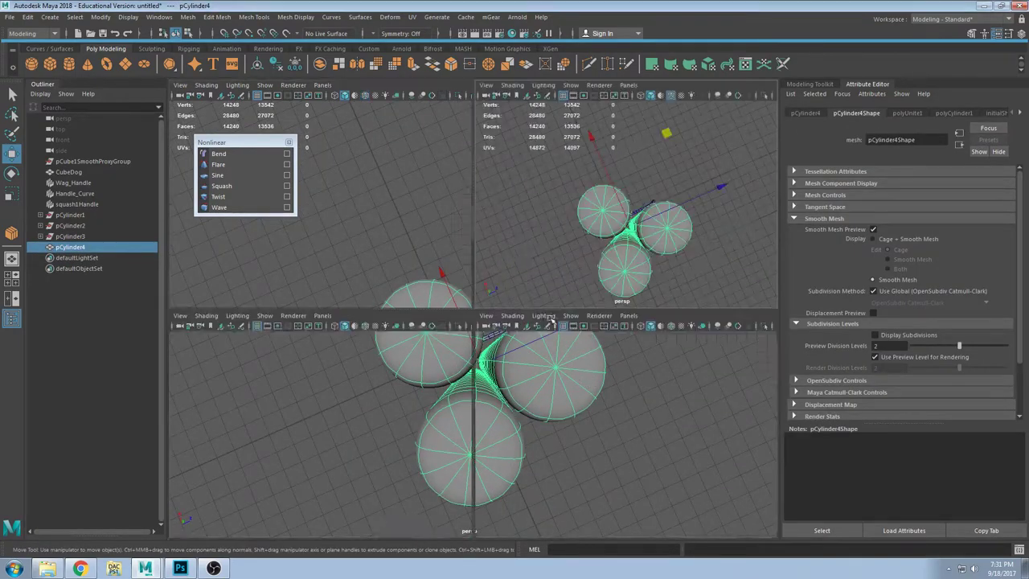
pyautogui.press('space')
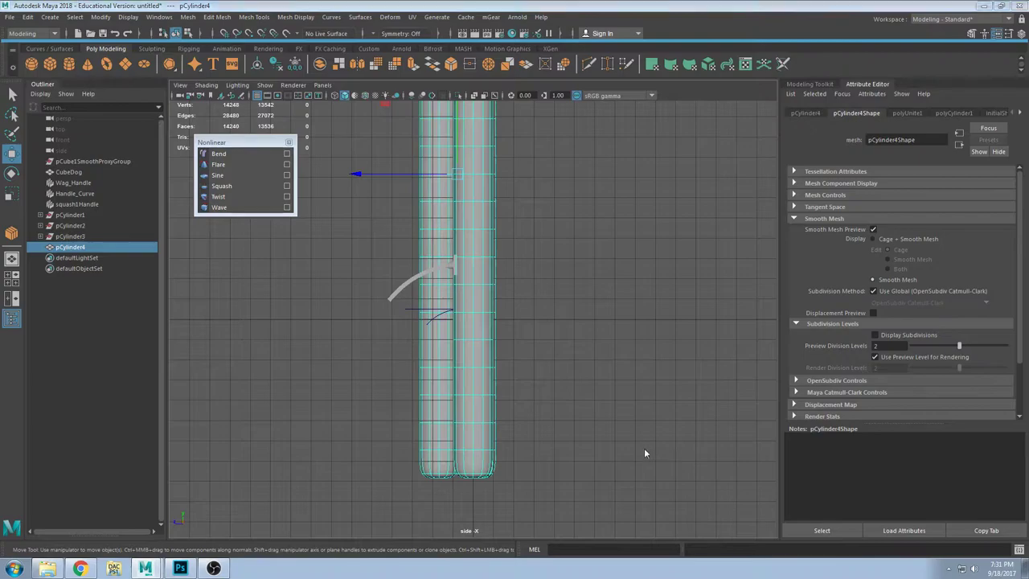
pyautogui.press('space')
pyautogui.press('space')
pyautogui.press('space')
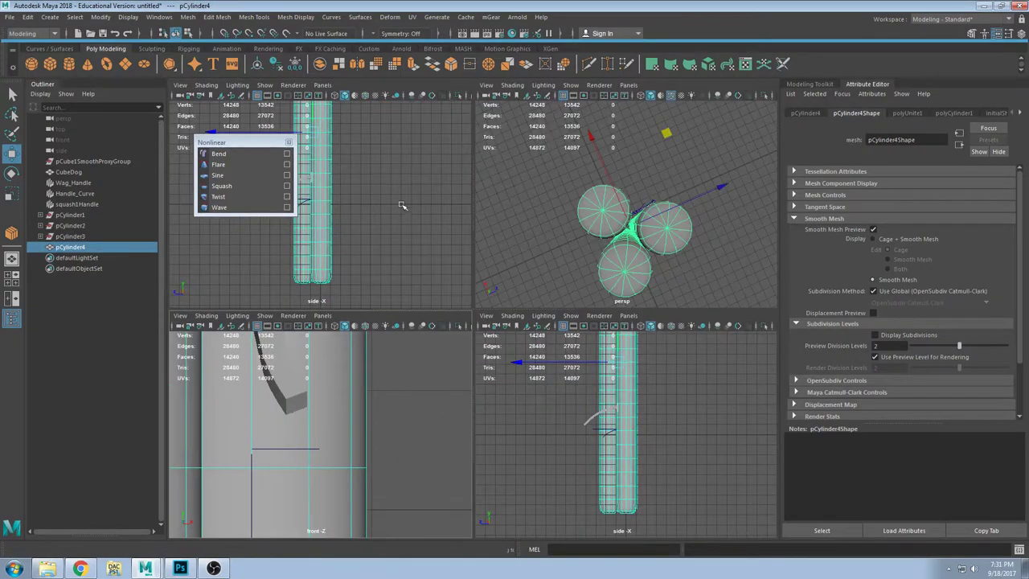
pyautogui.scroll(-3, 395, 201)
pyautogui.scroll(-2, 397, 201)
pyautogui.scroll(-8, 312, 462)
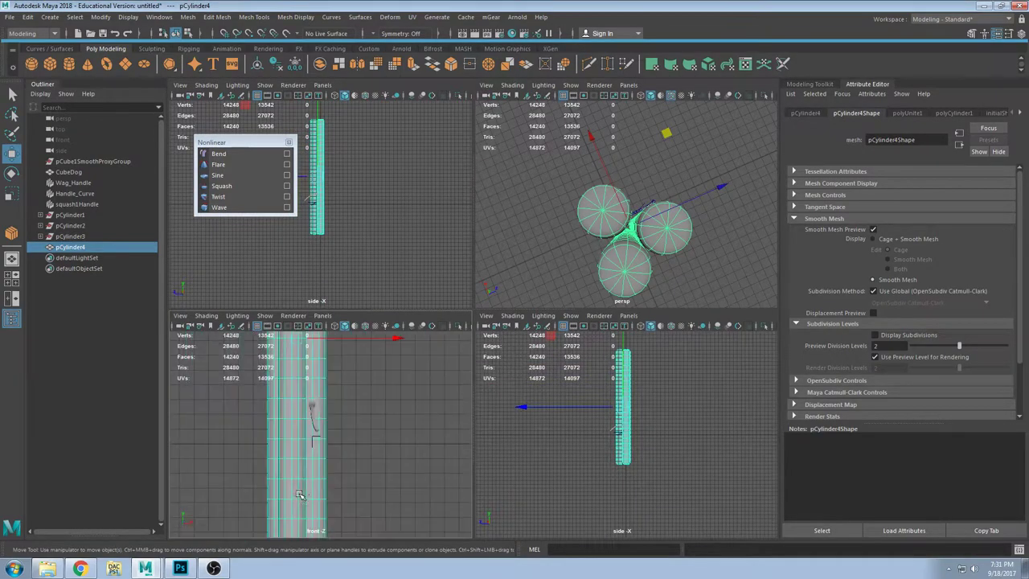
pyautogui.middleClick(619, 532)
pyautogui.click(716, 467)
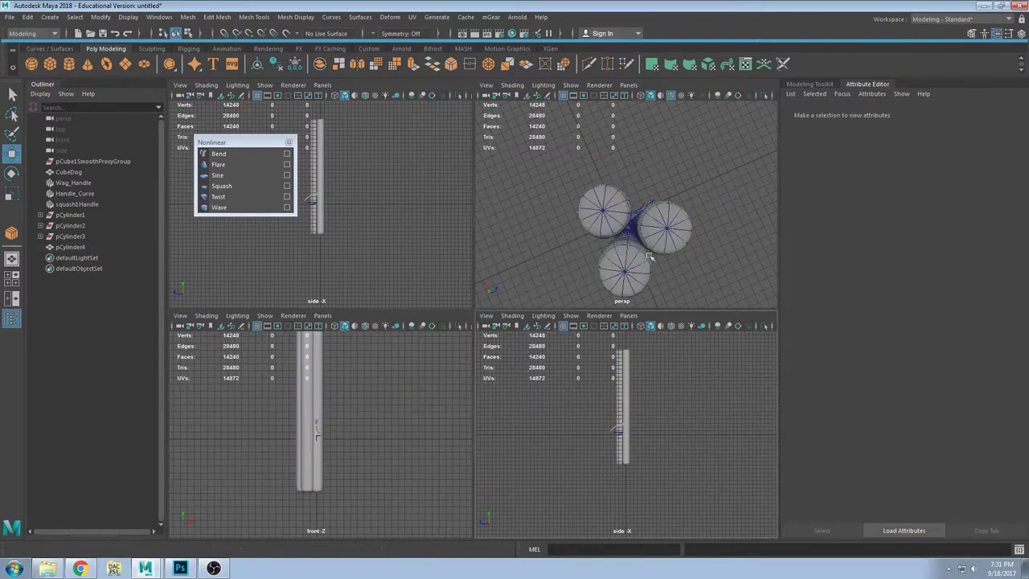
# Step: Select the combined mesh pCylinder4, frame it in the perspective view and apply a new Twist nonlinear deformer to it
pyautogui.press('space')
pyautogui.scroll(3, 623, 245)
pyautogui.keyDown('alt'); pyautogui.moveTo(623, 244); pyautogui.dragTo(570, 283); pyautogui.keyUp('alt')
pyautogui.keyDown('alt'); pyautogui.moveTo(570, 283); pyautogui.dragTo(530, 276, button='right'); pyautogui.keyUp('alt')
pyautogui.click(529, 276)
pyautogui.press('f')
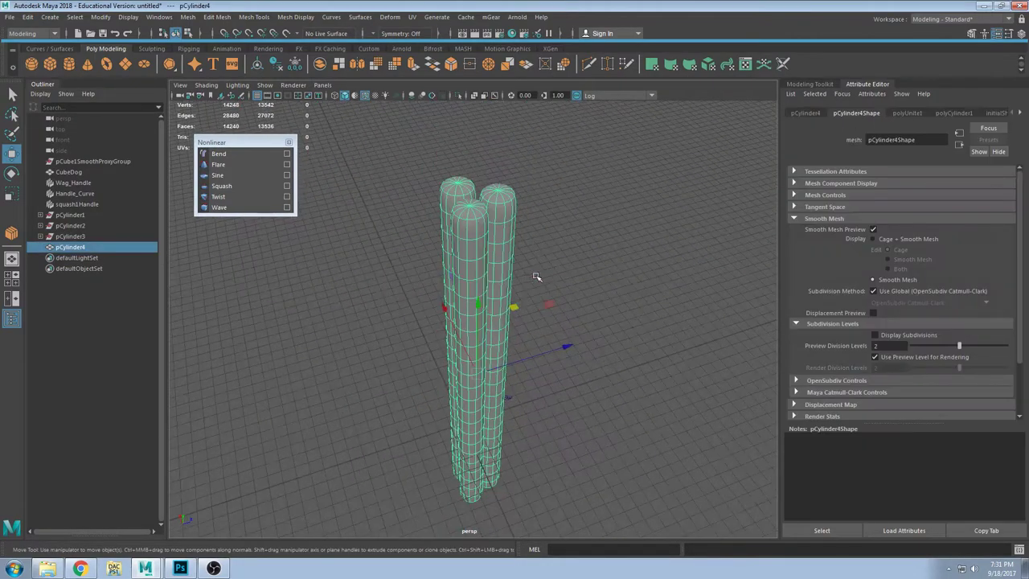
pyautogui.click(1021, 114)
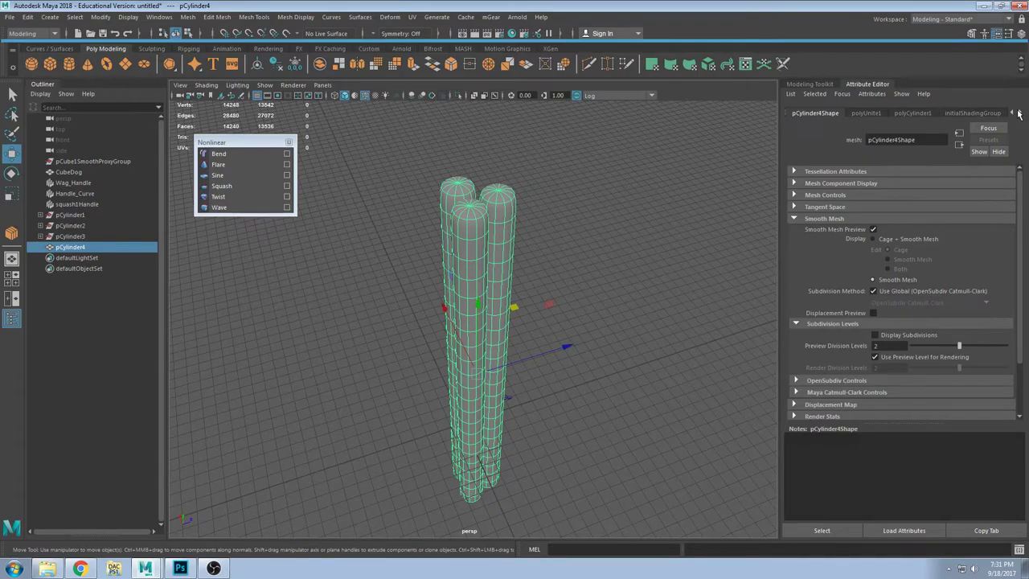
pyautogui.click(975, 113)
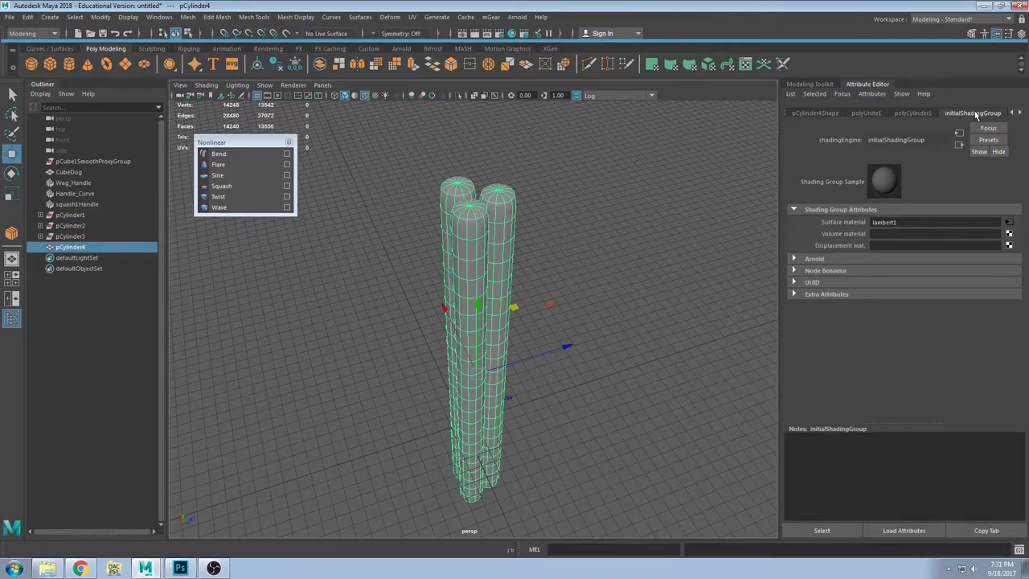
pyautogui.keyDown('alt'); pyautogui.moveTo(654, 188); pyautogui.dragTo(579, 265); pyautogui.keyUp('alt')
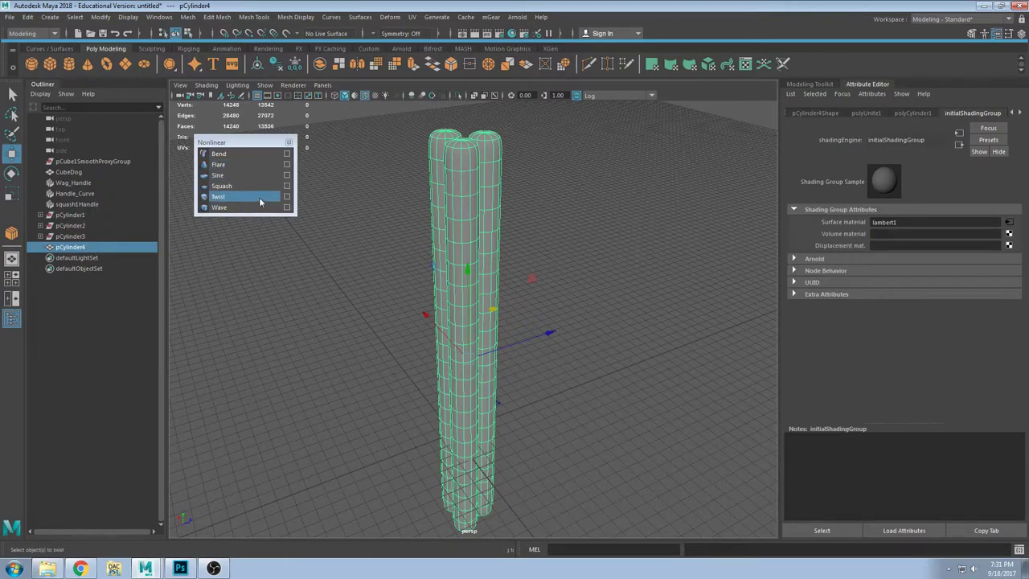
pyautogui.click(249, 197)
pyautogui.click(921, 115)
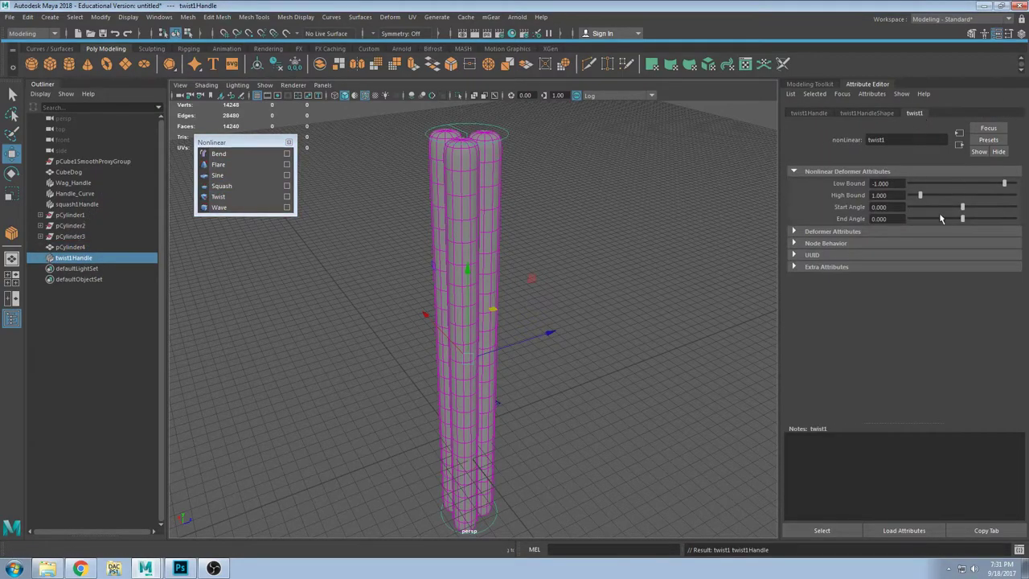
# Step: Move the twist handle along Z to about 8.3 so it stands beside the cylinder bundle
pyautogui.keyDown('alt'); pyautogui.moveTo(531, 241); pyautogui.dragTo(526, 263); pyautogui.keyUp('alt')
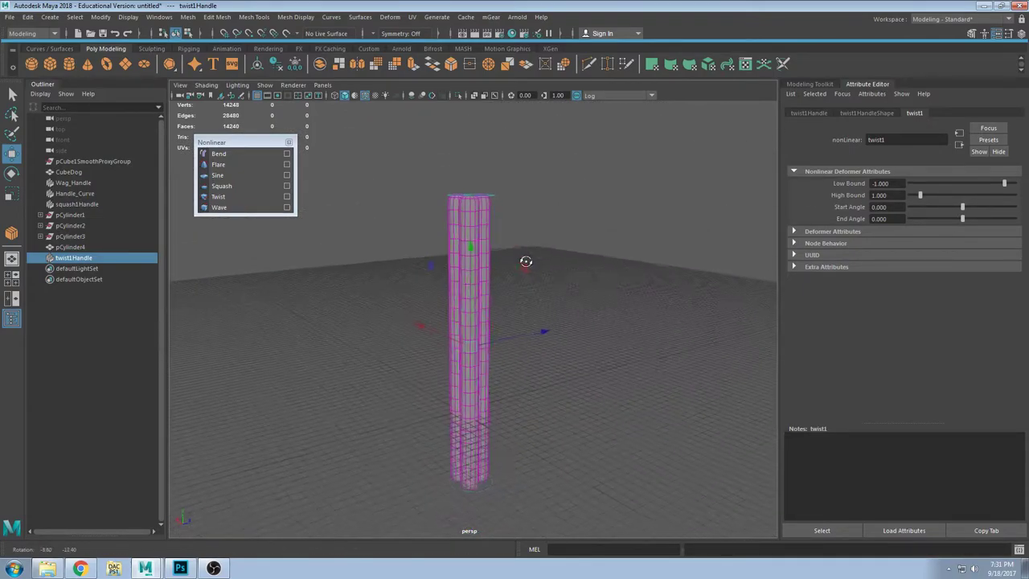
pyautogui.keyDown('alt'); pyautogui.moveTo(513, 328); pyautogui.dragTo(554, 339); pyautogui.keyUp('alt')
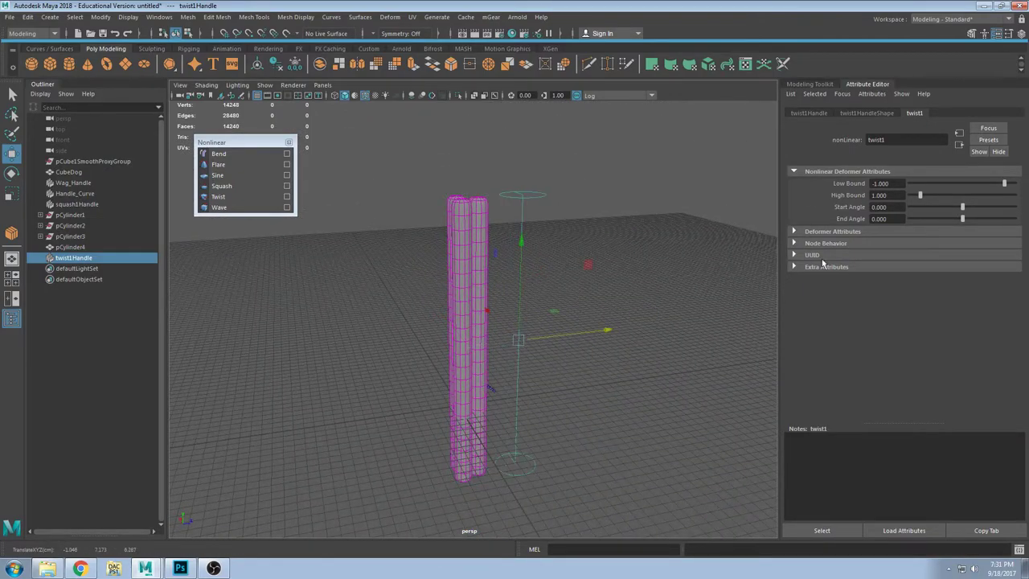
pyautogui.keyDown('alt'); pyautogui.moveTo(727, 267); pyautogui.dragTo(680, 292); pyautogui.keyUp('alt')
pyautogui.keyDown('alt'); pyautogui.moveTo(620, 310); pyautogui.dragTo(604, 275); pyautogui.keyUp('alt')
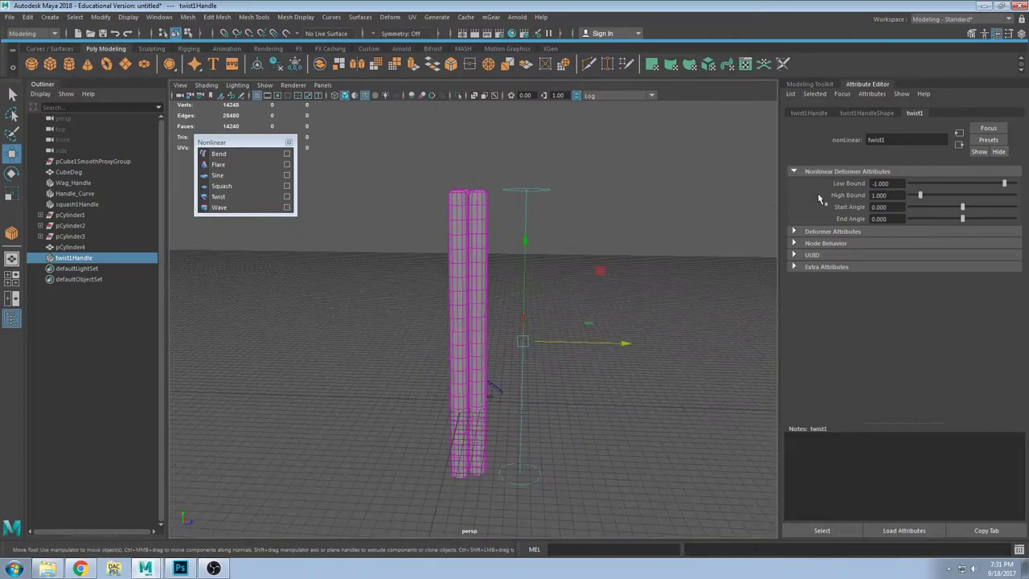
pyautogui.keyDown('alt'); pyautogui.moveTo(554, 349); pyautogui.dragTo(510, 339); pyautogui.keyUp('alt')
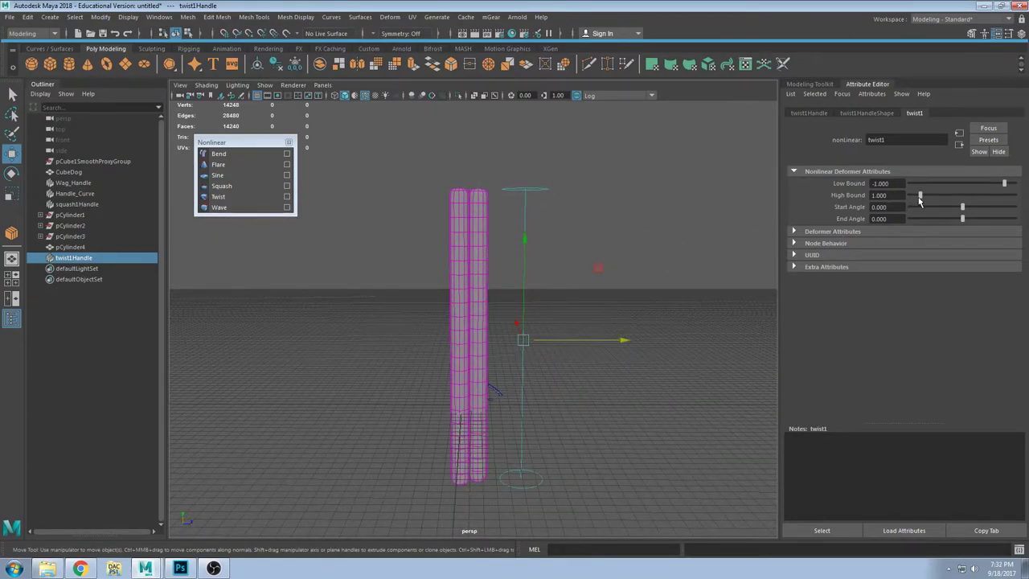
# Step: Set the twist1 Low Bound to 0 and its Start Angle to about 859.437
pyautogui.moveTo(891, 183); pyautogui.dragTo(864, 184)
pyautogui.write('0')
pyautogui.press('Return')
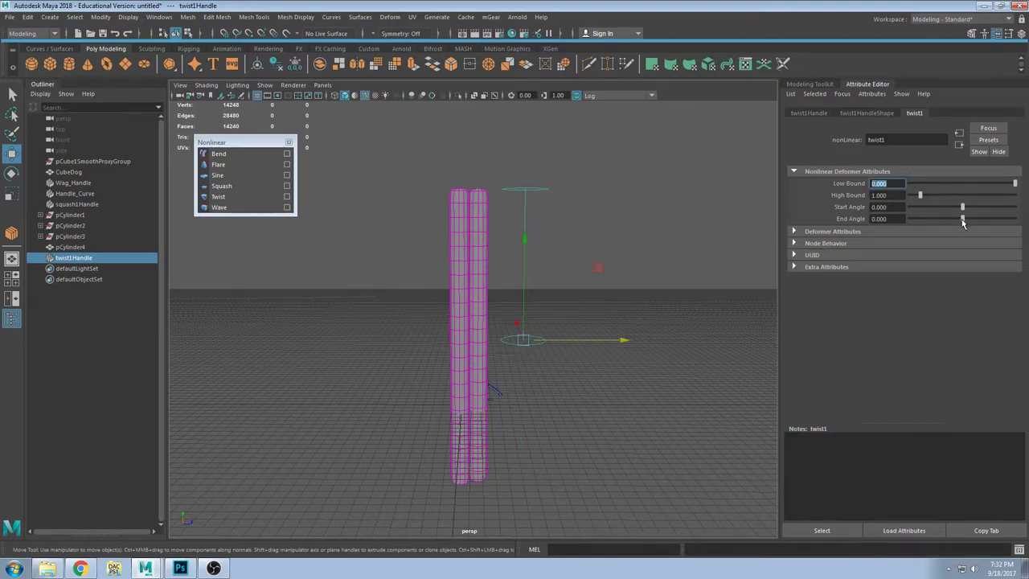
pyautogui.moveTo(966, 211); pyautogui.dragTo(1017, 213)
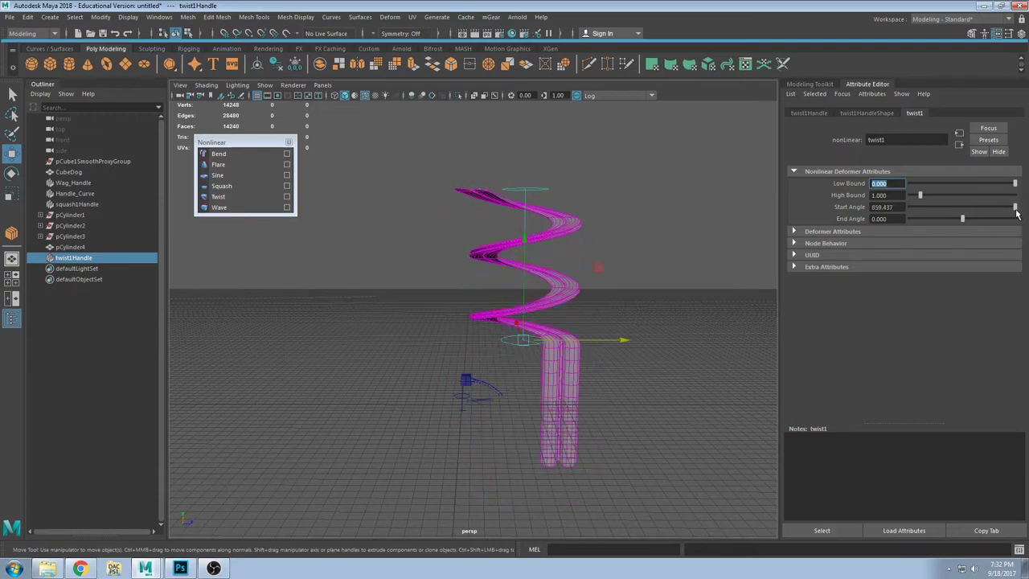
# Step: Move the twist handle back along Z to the centre of the cylinder bundle and select the mesh
pyautogui.moveTo(554, 335); pyautogui.dragTo(444, 345)
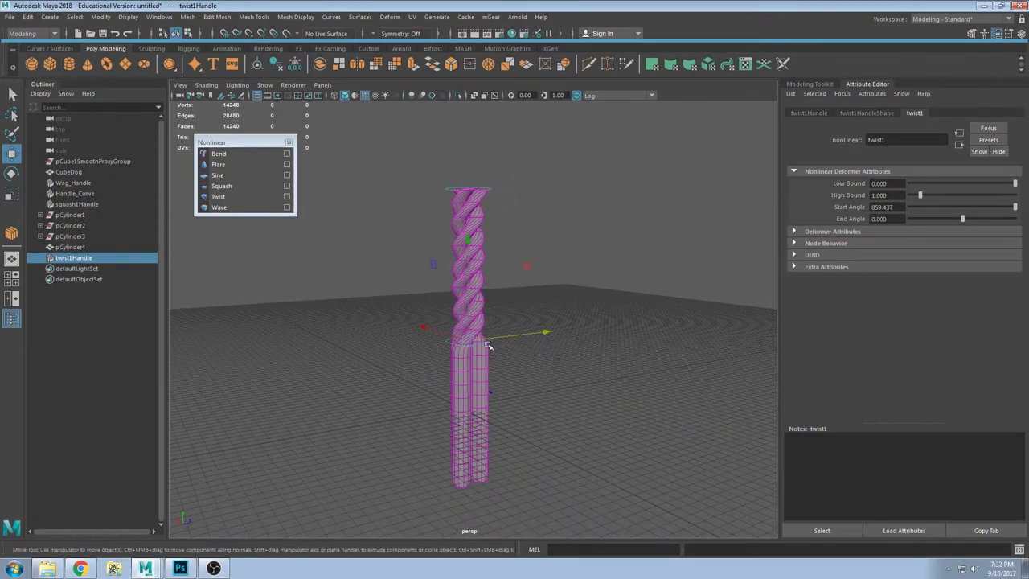
pyautogui.click(485, 435)
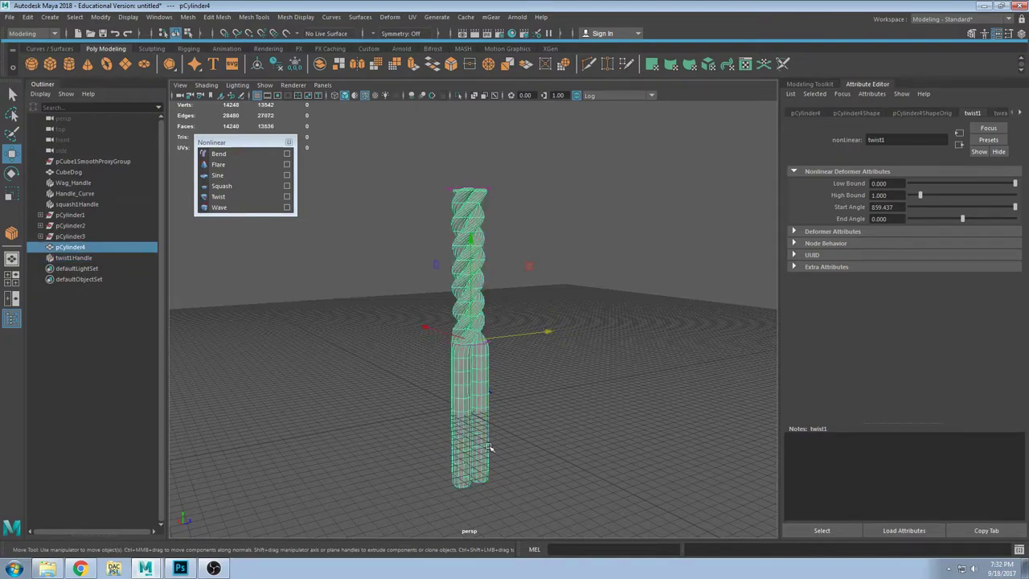
pyautogui.keyDown('alt'); pyautogui.moveTo(487, 442); pyautogui.dragTo(862, 248); pyautogui.keyUp('alt')
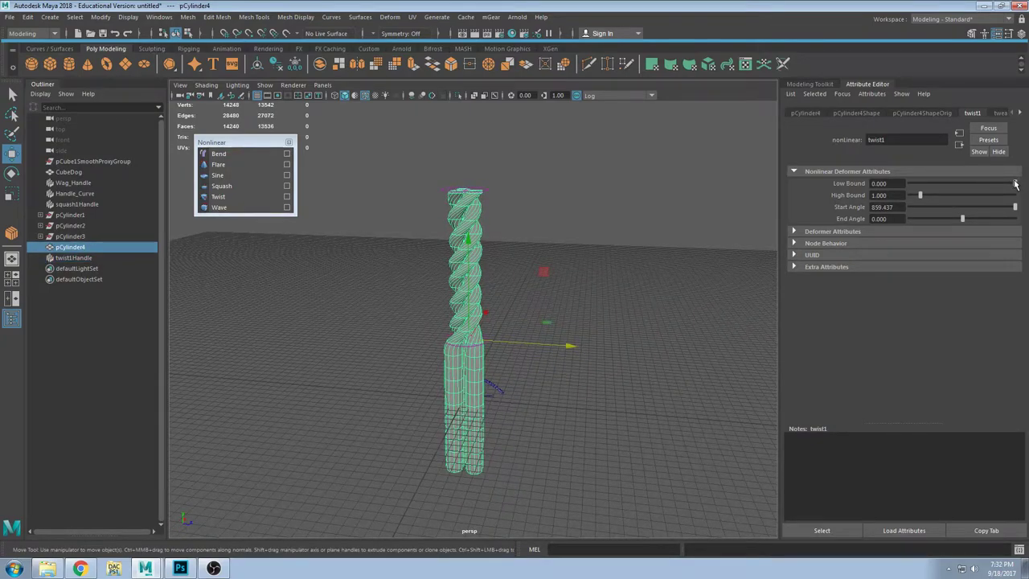
# Step: Set the twist1 Low Bound to -1 so the deformer twists the full length of the bundle
pyautogui.moveTo(1015, 185)
pyautogui.mouseDown()
pyautogui.moveTo(991, 185)
pyautogui.moveTo(1015, 184)
pyautogui.mouseUp()
pyautogui.click(894, 183)
pyautogui.write('-1')
pyautogui.press('Return')
# Step: Try moving the twisted mesh along Z relative to its deformer handle and undo the move
pyautogui.keyDown('alt'); pyautogui.moveTo(483, 204); pyautogui.dragTo(573, 343); pyautogui.keyUp('alt')
pyautogui.hotkey('ctrl', 'z')
pyautogui.keyDown('alt'); pyautogui.moveTo(496, 334); pyautogui.dragTo(603, 297); pyautogui.keyUp('alt')
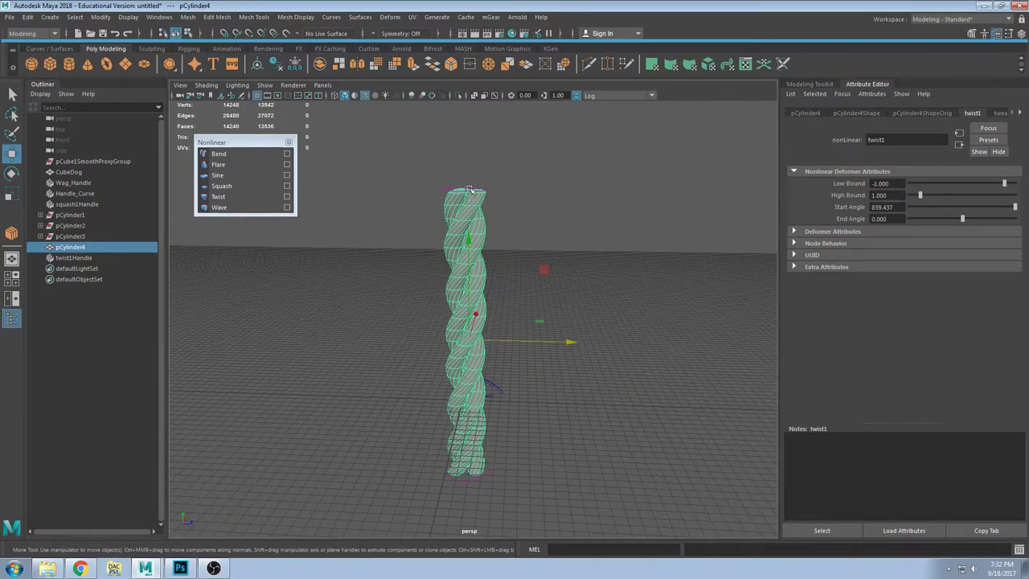
pyautogui.moveTo(533, 342); pyautogui.dragTo(539, 345)
pyautogui.hotkey('ctrl', 'z')
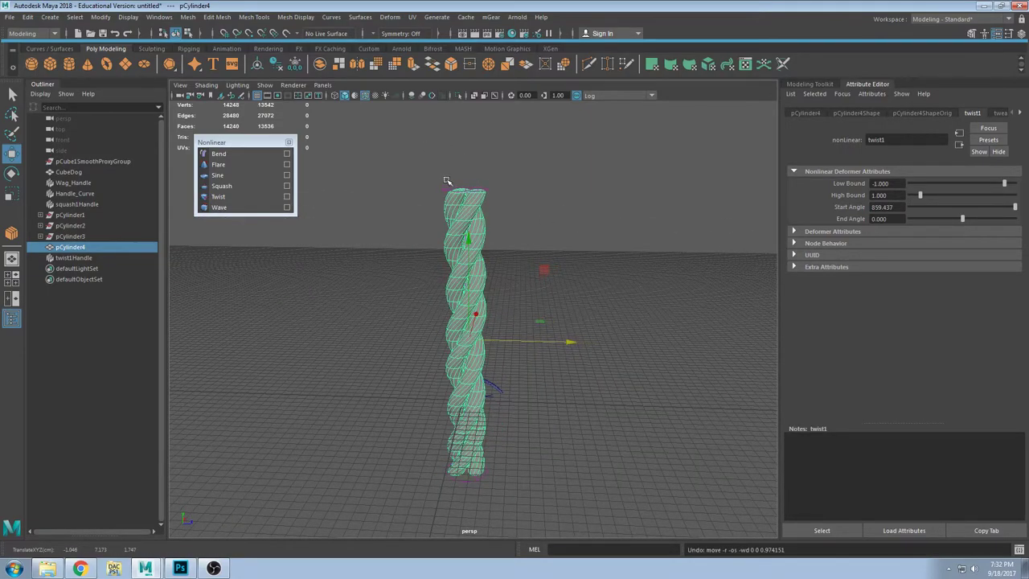
# Step: Move the twist handle along Z to about 10.845, spreading the bundle into a wide spiral
pyautogui.click(448, 188)
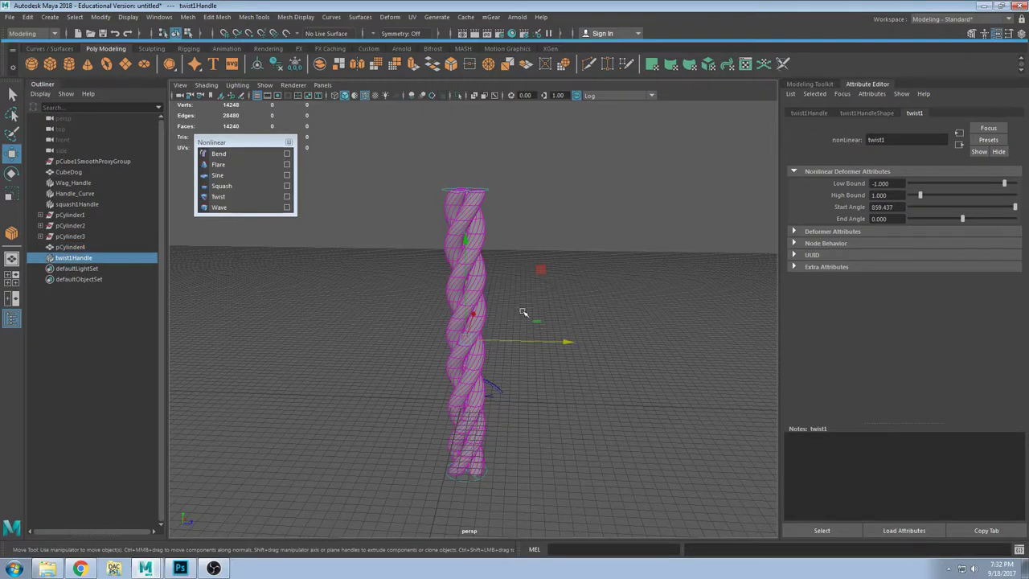
pyautogui.moveTo(524, 343); pyautogui.dragTo(632, 311)
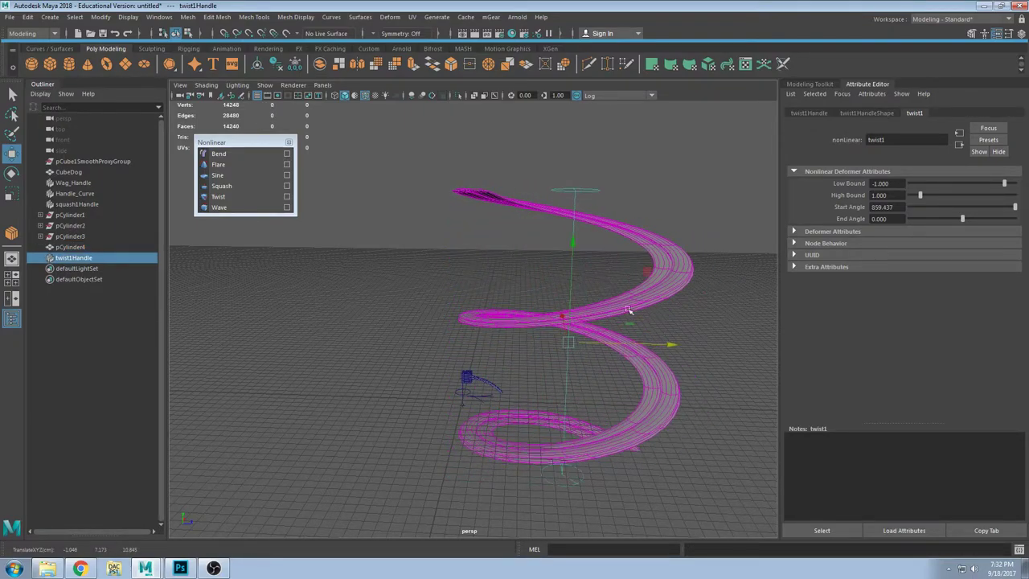
# Step: Delete the spiralled cylinder mesh and undo the deletion
pyautogui.click(632, 311)
pyautogui.press('Delete')
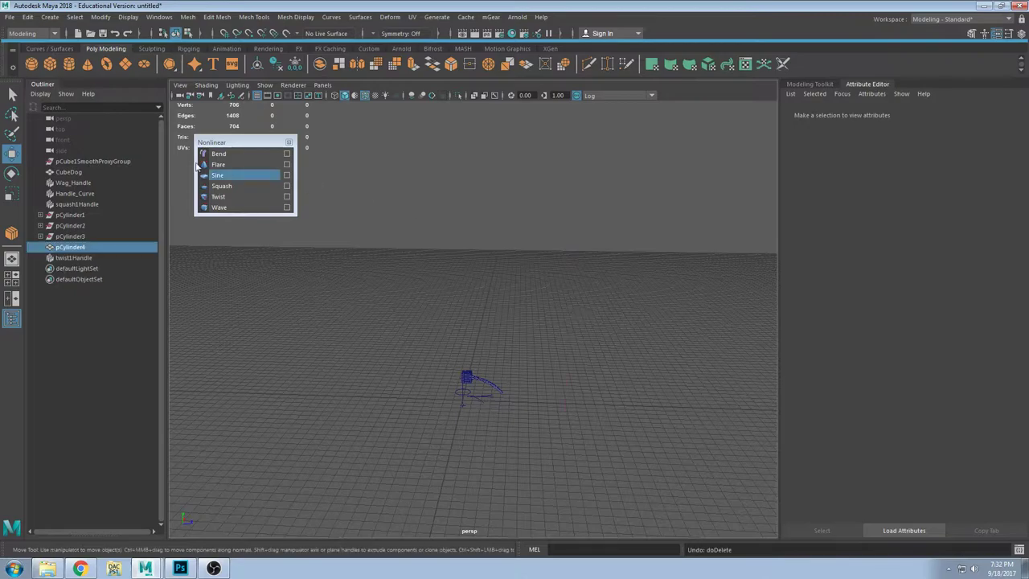
pyautogui.hotkey('ctrl', 'z')
# Step: Isolate the twist handle in the perspective view and group it
pyautogui.click(574, 257)
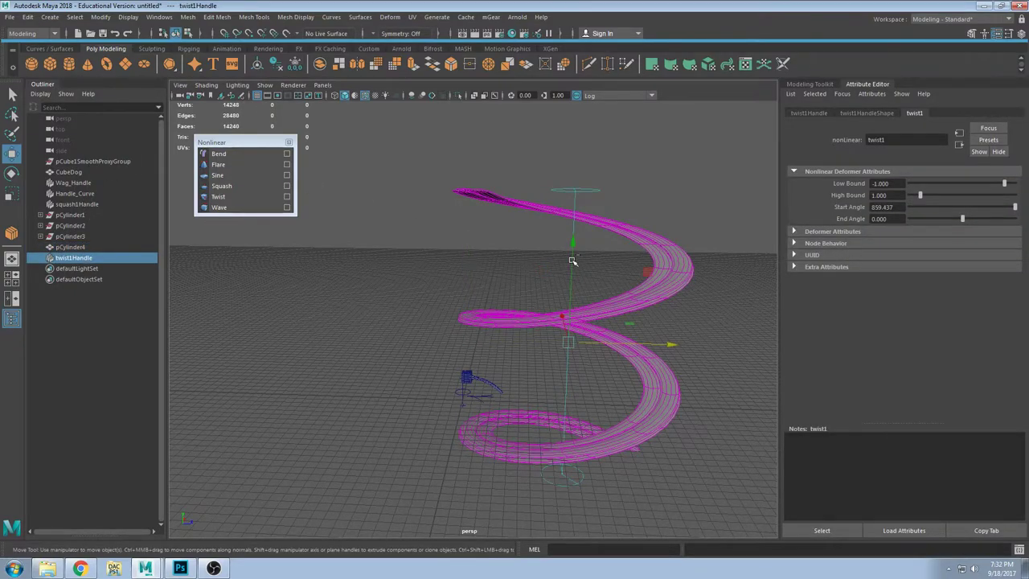
pyautogui.hotkey('ctrl', '1')
pyautogui.keyDown('alt'); pyautogui.moveTo(601, 311); pyautogui.dragTo(546, 297, button='middle'); pyautogui.keyUp('alt')
pyautogui.click(547, 297)
pyautogui.keyDown('alt'); pyautogui.moveTo(547, 297); pyautogui.dragTo(504, 313); pyautogui.keyUp('alt')
pyautogui.hotkey('ctrl', 'g')
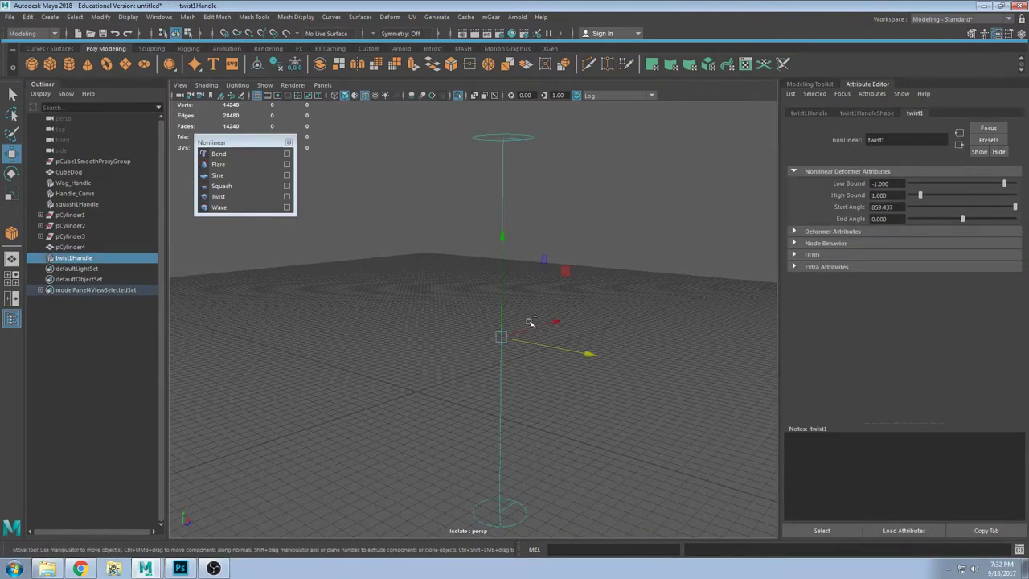
# Step: Select the isolated twist handle and set the twist1 Low Bound to 0
pyautogui.click(526, 314)
pyautogui.click(504, 310)
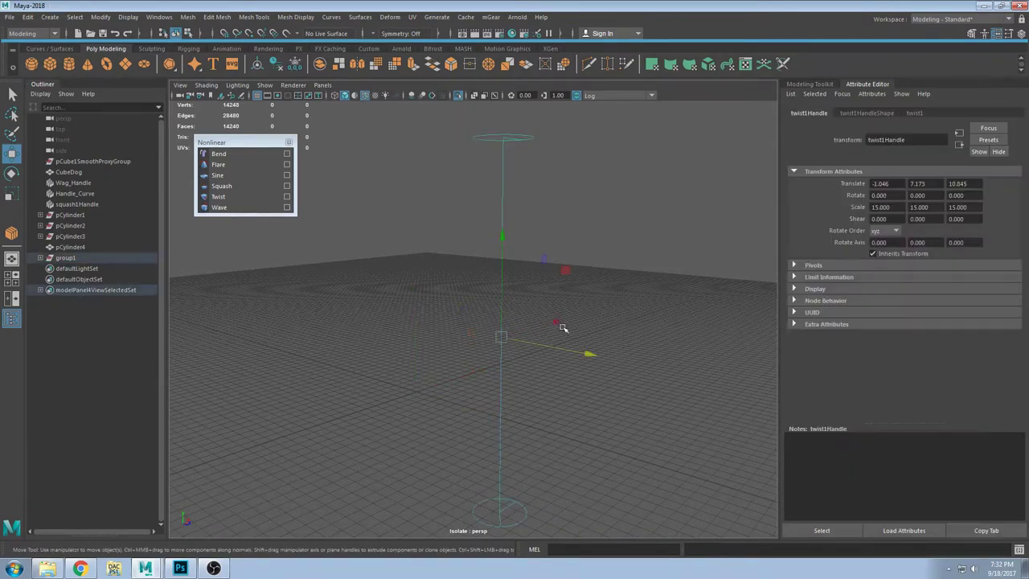
pyautogui.keyDown('alt'); pyautogui.moveTo(561, 326); pyautogui.dragTo(513, 335); pyautogui.keyUp('alt')
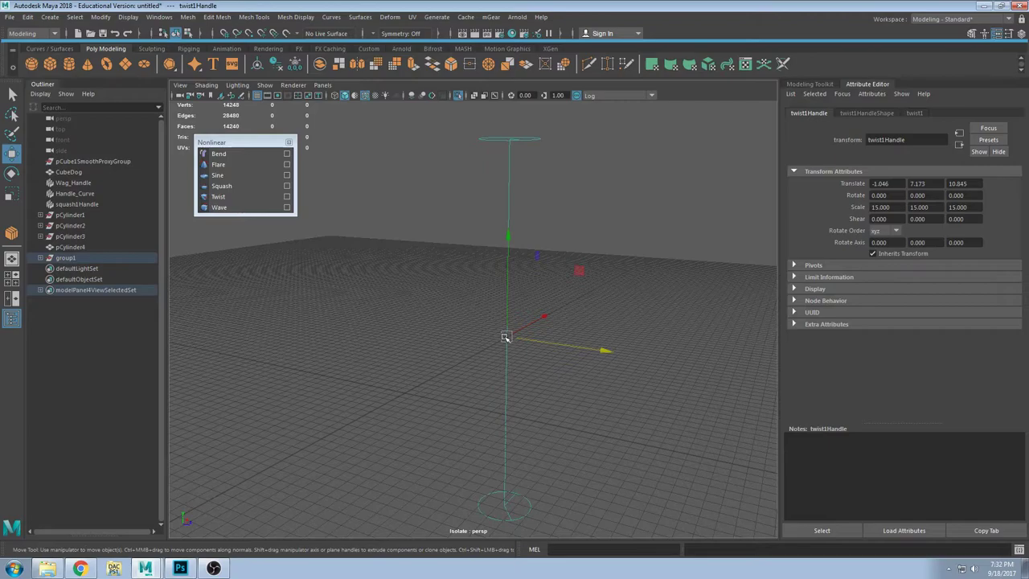
pyautogui.click(915, 112)
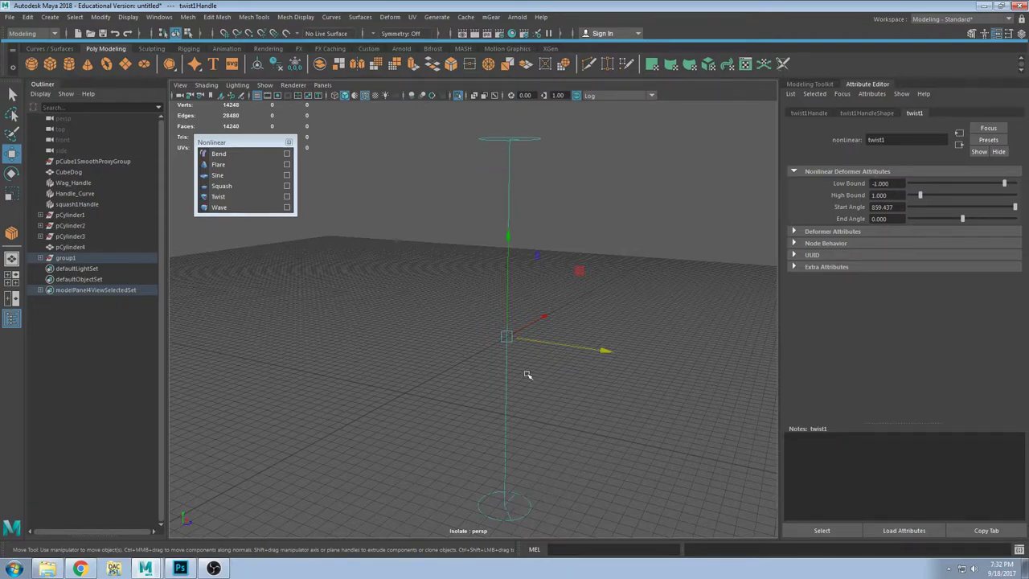
pyautogui.keyDown('alt'); pyautogui.moveTo(510, 338); pyautogui.dragTo(555, 272); pyautogui.keyUp('alt')
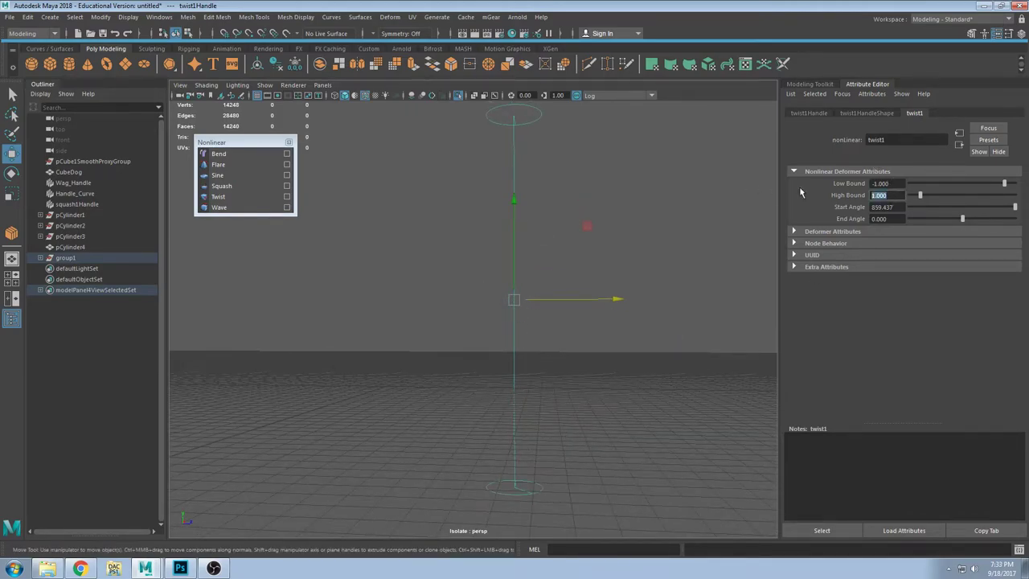
pyautogui.doubleClick(880, 183)
pyautogui.write('0')
pyautogui.press('Return')
pyautogui.keyDown('alt'); pyautogui.moveTo(758, 187); pyautogui.dragTo(666, 230); pyautogui.keyUp('alt')
pyautogui.keyDown('alt'); pyautogui.moveTo(529, 343); pyautogui.dragTo(539, 333); pyautogui.keyUp('alt')
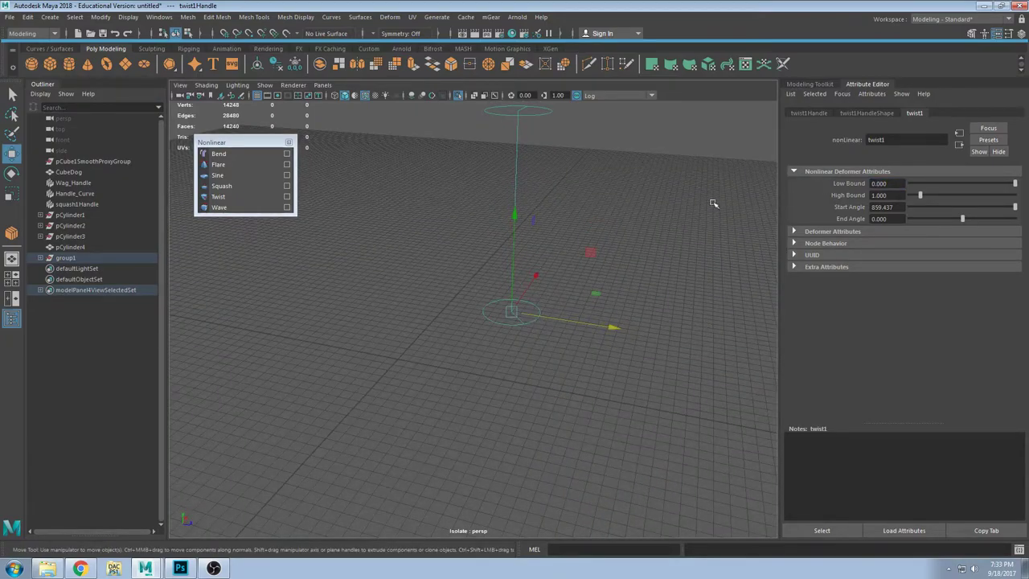
# Step: Exit isolation and place the twist handle back at the centre of the cylinder bundle
pyautogui.keyDown('alt'); pyautogui.moveTo(713, 202); pyautogui.dragTo(495, 126); pyautogui.keyUp('alt')
pyautogui.keyDown('alt'); pyautogui.moveTo(574, 324); pyautogui.dragTo(496, 299, button='right'); pyautogui.keyUp('alt')
pyautogui.keyDown('alt'); pyautogui.moveTo(497, 299); pyautogui.dragTo(386, 328); pyautogui.keyUp('alt')
pyautogui.hotkey('ctrl', '1')
pyautogui.keyDown('alt'); pyautogui.moveTo(387, 328); pyautogui.dragTo(455, 317, button='right'); pyautogui.keyUp('alt')
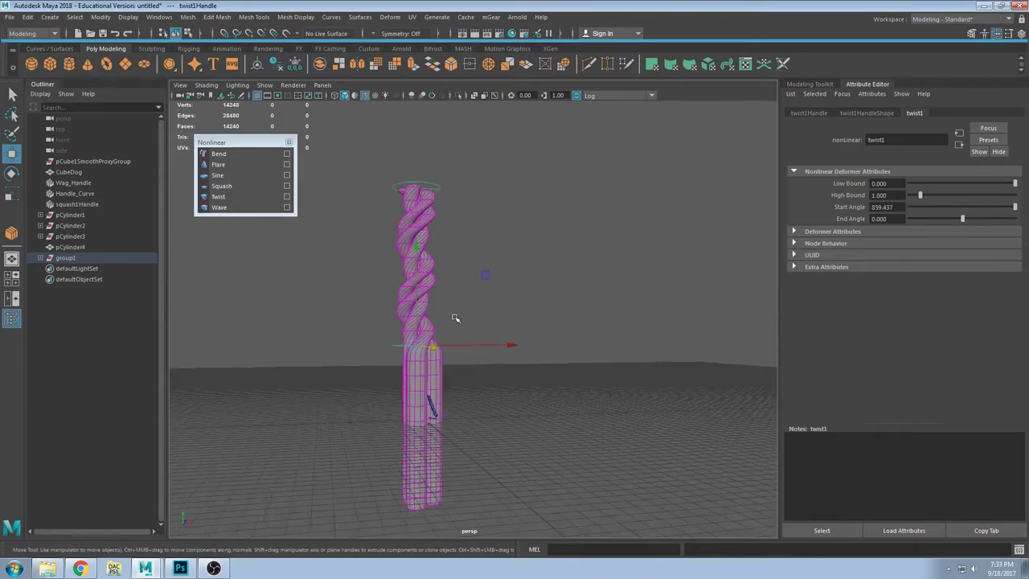
# Step: Lower the twist handle along Y to the base of the bundle so only the lower section twists
pyautogui.keyDown('alt'); pyautogui.moveTo(455, 317); pyautogui.dragTo(447, 348); pyautogui.keyUp('alt')
pyautogui.keyDown('alt'); pyautogui.moveTo(447, 348); pyautogui.dragTo(570, 356, button='middle'); pyautogui.keyUp('alt')
pyautogui.moveTo(554, 358); pyautogui.dragTo(583, 367)
pyautogui.moveTo(492, 313); pyautogui.dragTo(491, 271)
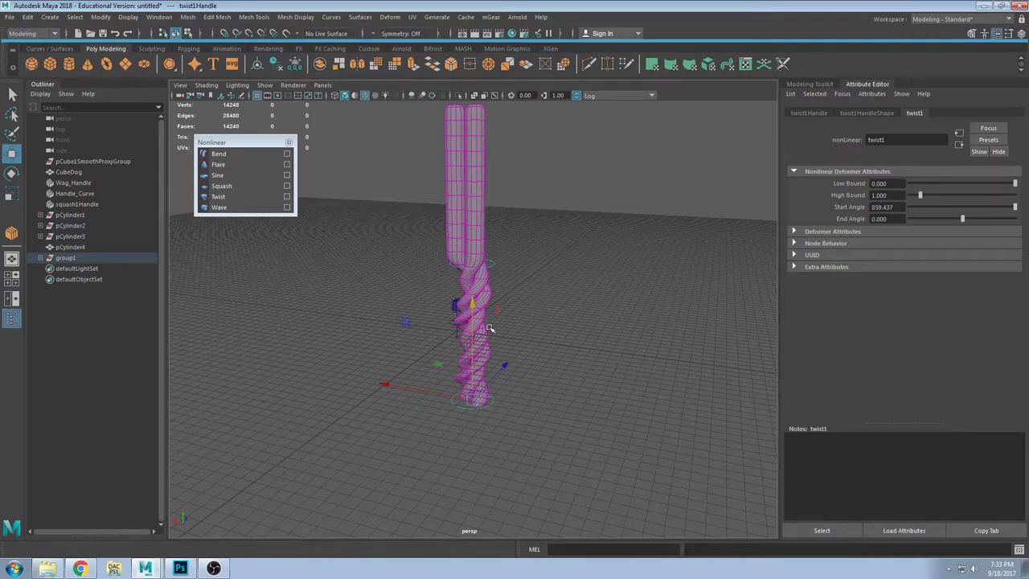
# Step: Examine the twisted lower section of the bundle up close and the whole mesh from a distance
pyautogui.keyDown('alt'); pyautogui.moveTo(490, 329); pyautogui.dragTo(555, 340, button='middle'); pyautogui.keyUp('alt')
pyautogui.keyDown('alt'); pyautogui.moveTo(554, 340); pyautogui.dragTo(558, 321); pyautogui.keyUp('alt')
pyautogui.keyDown('alt'); pyautogui.moveTo(559, 322); pyautogui.dragTo(625, 324, button='right'); pyautogui.keyUp('alt')
pyautogui.keyDown('alt'); pyautogui.moveTo(624, 323); pyautogui.dragTo(548, 299, button='middle'); pyautogui.keyUp('alt')
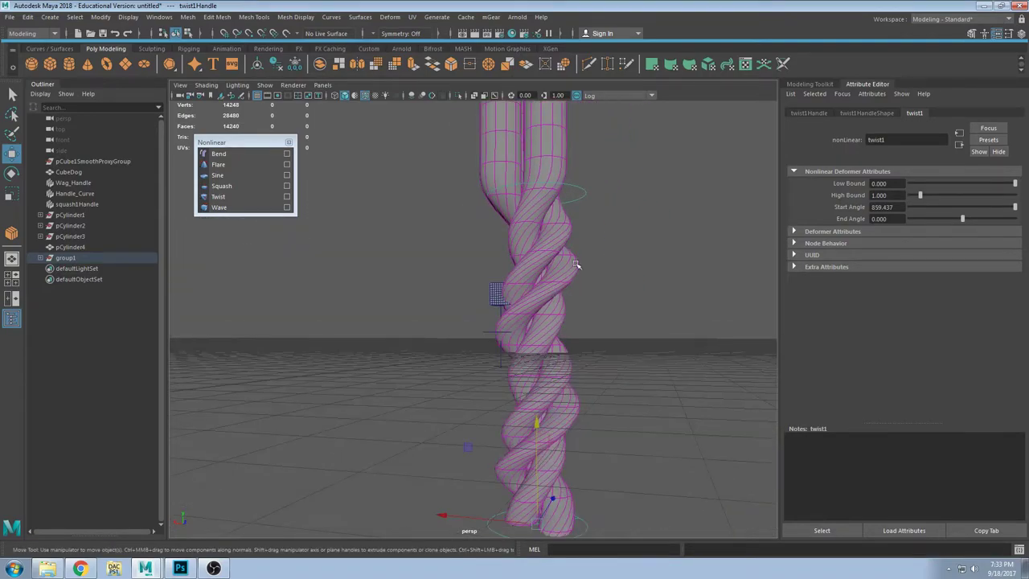
pyautogui.keyDown('alt'); pyautogui.moveTo(547, 281); pyautogui.dragTo(680, 358); pyautogui.keyUp('alt')
pyautogui.keyDown('alt'); pyautogui.moveTo(440, 251); pyautogui.dragTo(483, 214); pyautogui.keyUp('alt')
pyautogui.keyDown('alt'); pyautogui.moveTo(483, 214); pyautogui.dragTo(524, 241, button='right'); pyautogui.keyUp('alt')
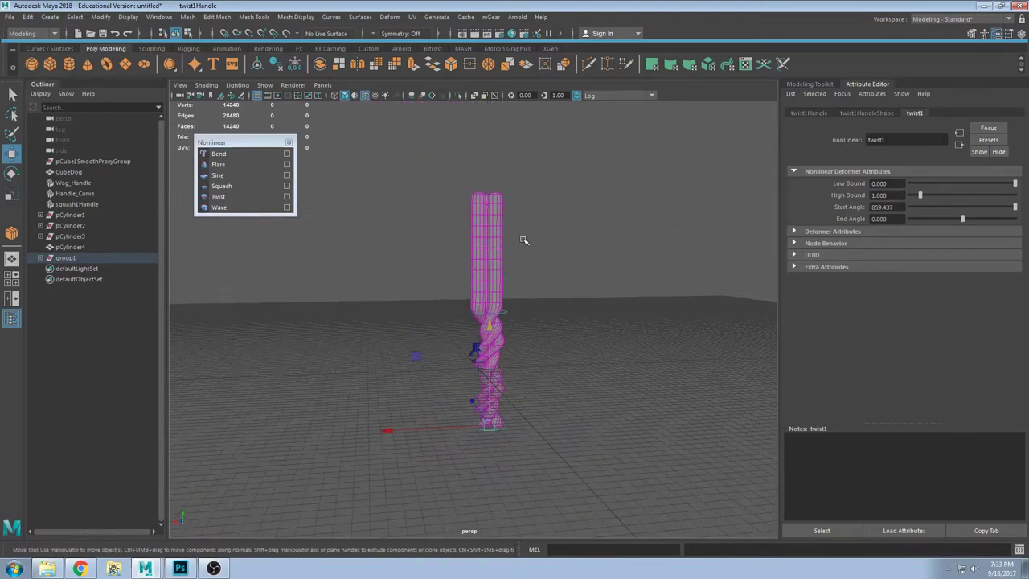
# Step: Raise the twist1 High Bound to about 2.062 so the twist extends up the full length of the cylinder bundle
pyautogui.keyDown('alt'); pyautogui.moveTo(443, 231); pyautogui.dragTo(495, 306); pyautogui.keyUp('alt')
pyautogui.keyDown('alt'); pyautogui.moveTo(495, 307); pyautogui.dragTo(531, 246, button='right'); pyautogui.keyUp('alt')
pyautogui.keyDown('alt'); pyautogui.moveTo(531, 246); pyautogui.dragTo(527, 205); pyautogui.keyUp('alt')
pyautogui.keyDown('alt'); pyautogui.moveTo(527, 205); pyautogui.dragTo(522, 258, button='right'); pyautogui.keyUp('alt')
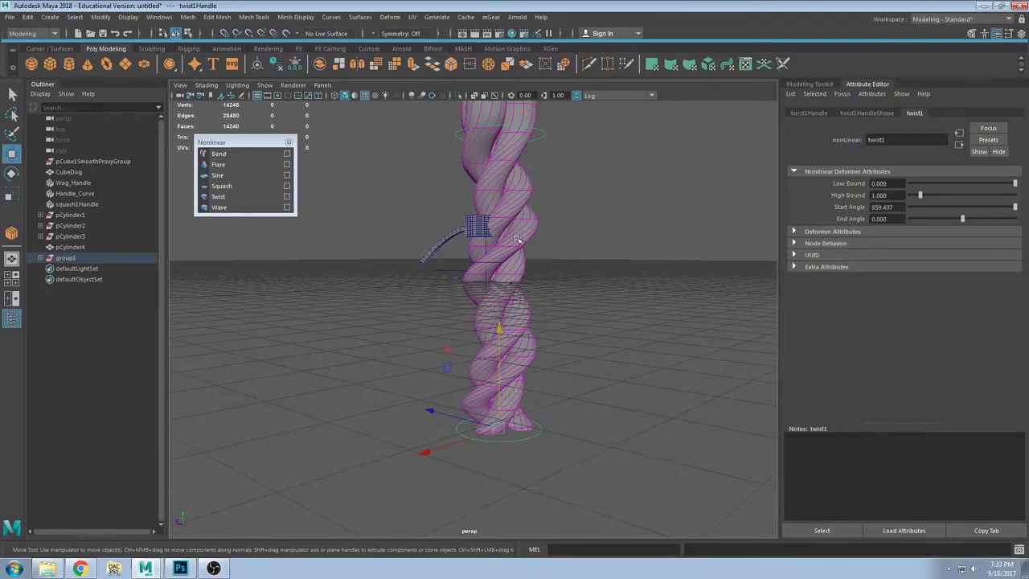
pyautogui.keyDown('alt'); pyautogui.moveTo(532, 268); pyautogui.dragTo(530, 322); pyautogui.keyUp('alt')
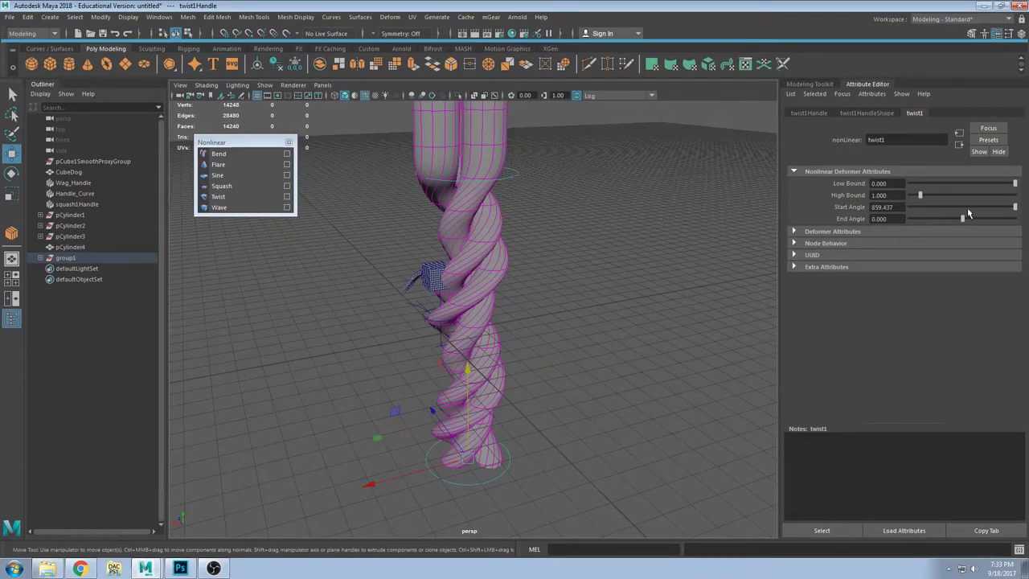
pyautogui.keyDown('alt'); pyautogui.moveTo(722, 265); pyautogui.dragTo(603, 237, button='right'); pyautogui.keyUp('alt')
pyautogui.keyDown('alt'); pyautogui.moveTo(603, 236); pyautogui.dragTo(600, 275, button='middle'); pyautogui.keyUp('alt')
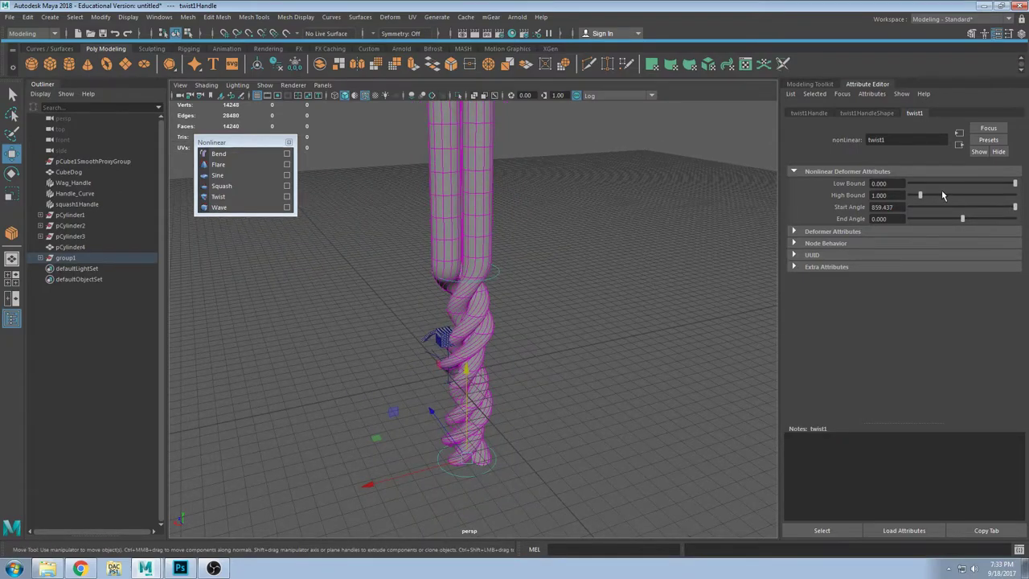
pyautogui.moveTo(921, 195); pyautogui.dragTo(938, 195)
pyautogui.keyDown('alt'); pyautogui.moveTo(604, 239); pyautogui.dragTo(483, 230, button='right'); pyautogui.keyUp('alt')
pyautogui.keyDown('alt'); pyautogui.moveTo(483, 230); pyautogui.dragTo(487, 257, button='middle'); pyautogui.keyUp('alt')
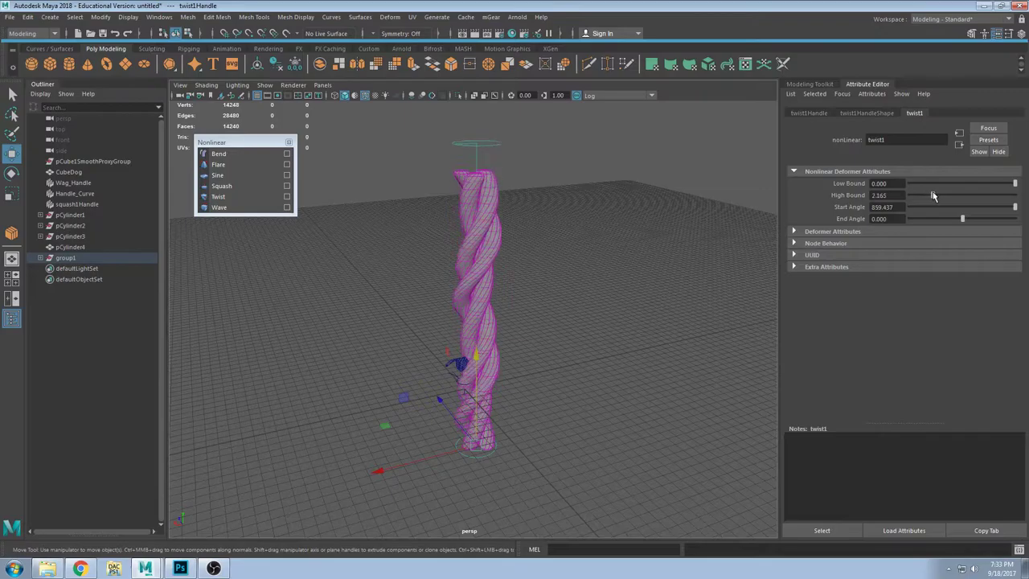
pyautogui.moveTo(925, 195); pyautogui.dragTo(933, 196)
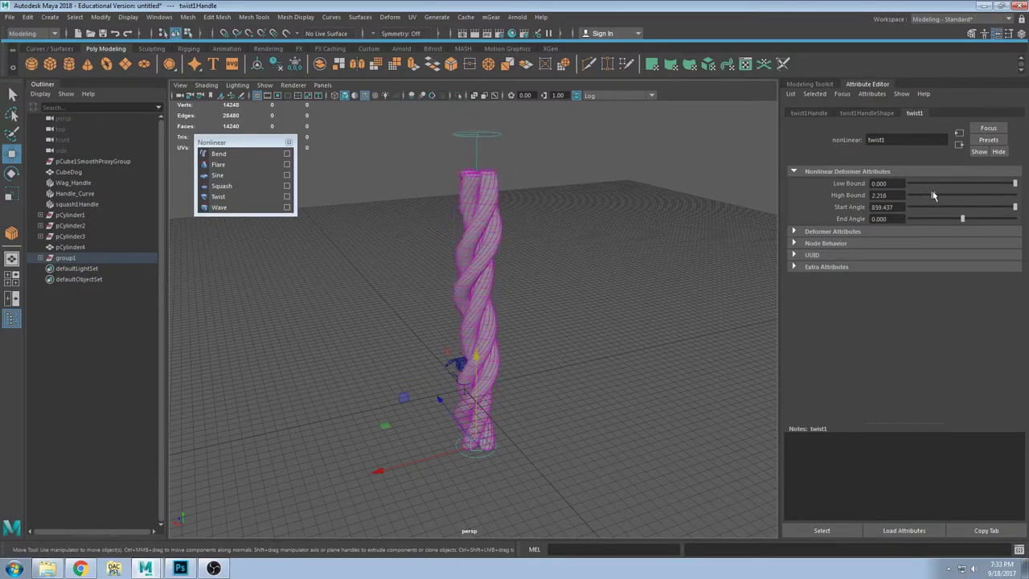
pyautogui.moveTo(1012, 214)
pyautogui.mouseDown()
pyautogui.moveTo(941, 214)
pyautogui.moveTo(1026, 210)
pyautogui.mouseUp()
# Step: Select the twisted rope mesh and apply a Bend deformer to it
pyautogui.keyDown('alt'); pyautogui.moveTo(544, 333); pyautogui.dragTo(558, 292); pyautogui.keyUp('alt')
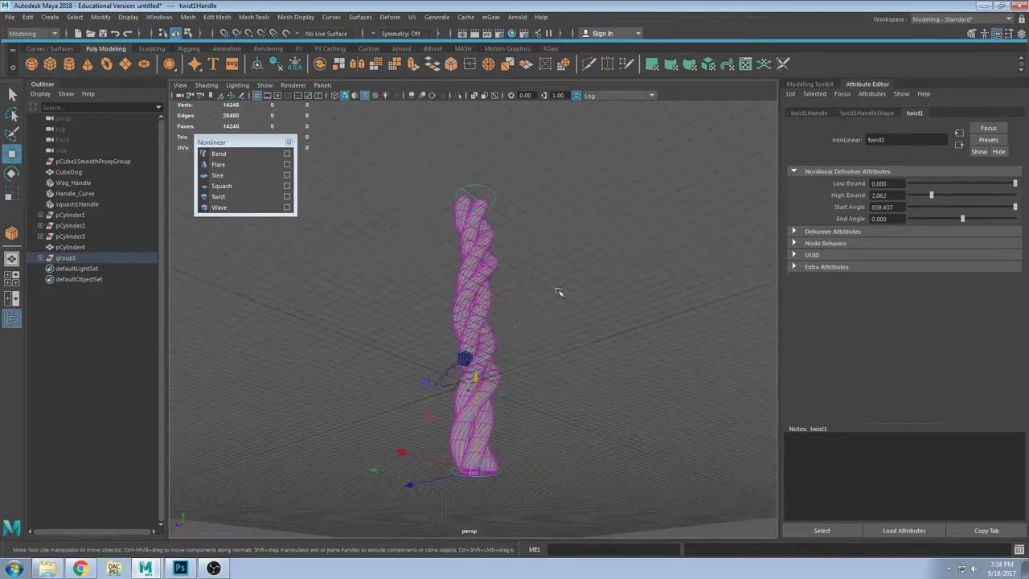
pyautogui.scroll(3, 476, 298)
pyautogui.keyDown('alt'); pyautogui.moveTo(475, 298); pyautogui.dragTo(466, 362); pyautogui.keyUp('alt')
pyautogui.keyDown('alt'); pyautogui.moveTo(517, 251); pyautogui.dragTo(501, 278); pyautogui.keyUp('alt')
pyautogui.scroll(-3, 512, 233)
pyautogui.click(496, 255)
pyautogui.click(482, 258)
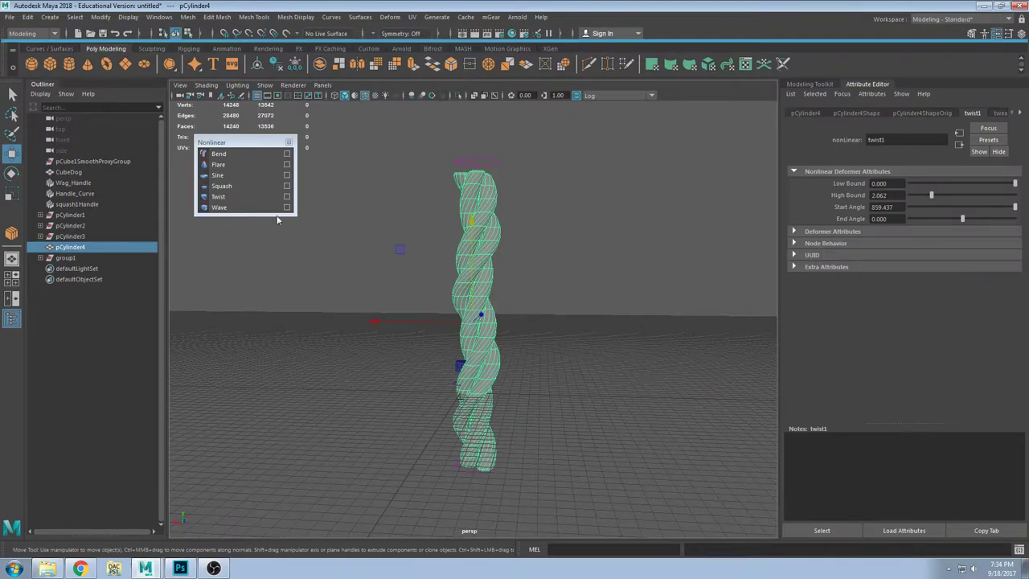
pyautogui.click(215, 153)
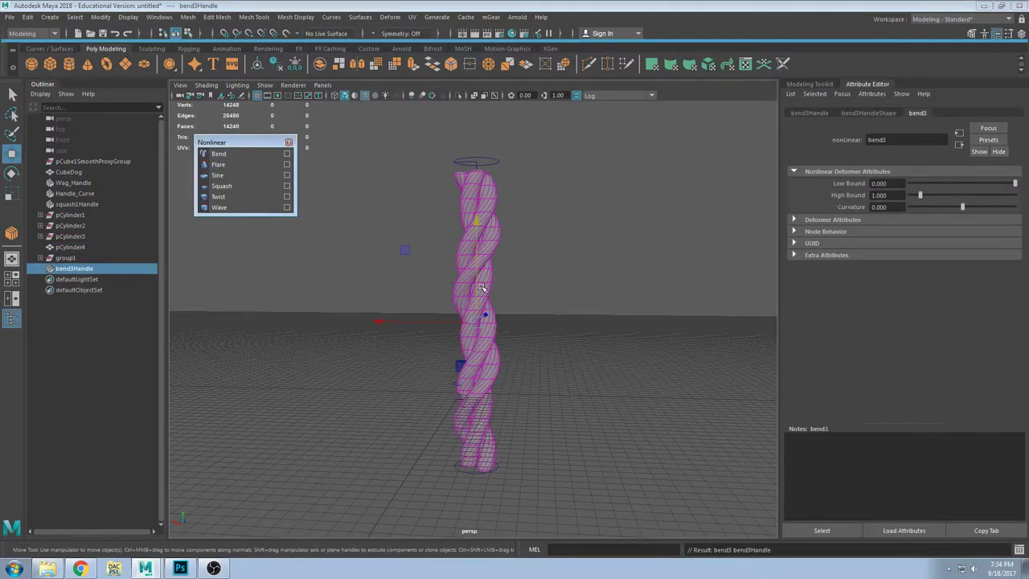
# Step: Raise the bend handle along Y towards the upper half of the rope and set its Curvature to 180
pyautogui.moveTo(481, 287); pyautogui.dragTo(477, 253)
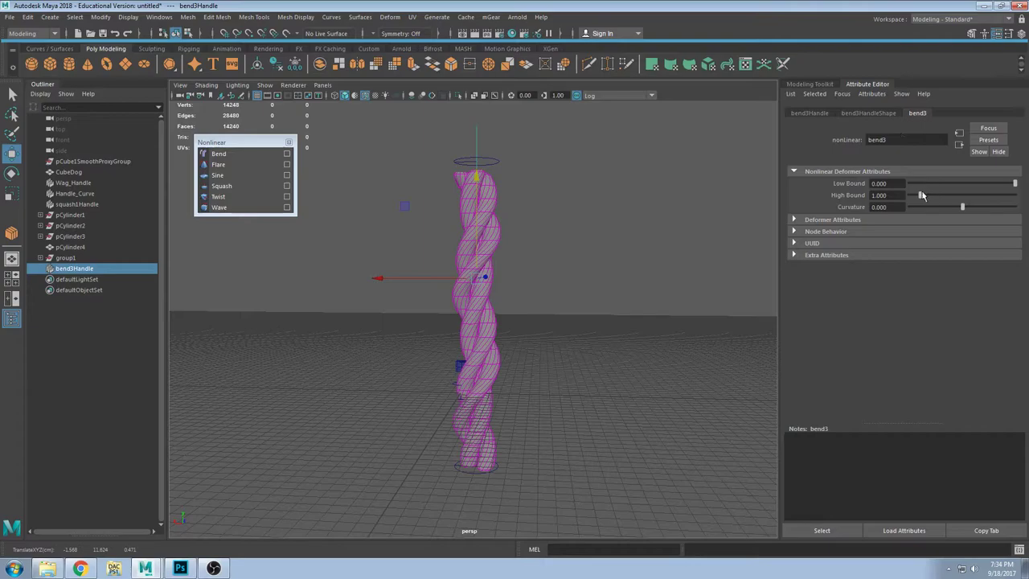
pyautogui.moveTo(964, 210); pyautogui.dragTo(1017, 209)
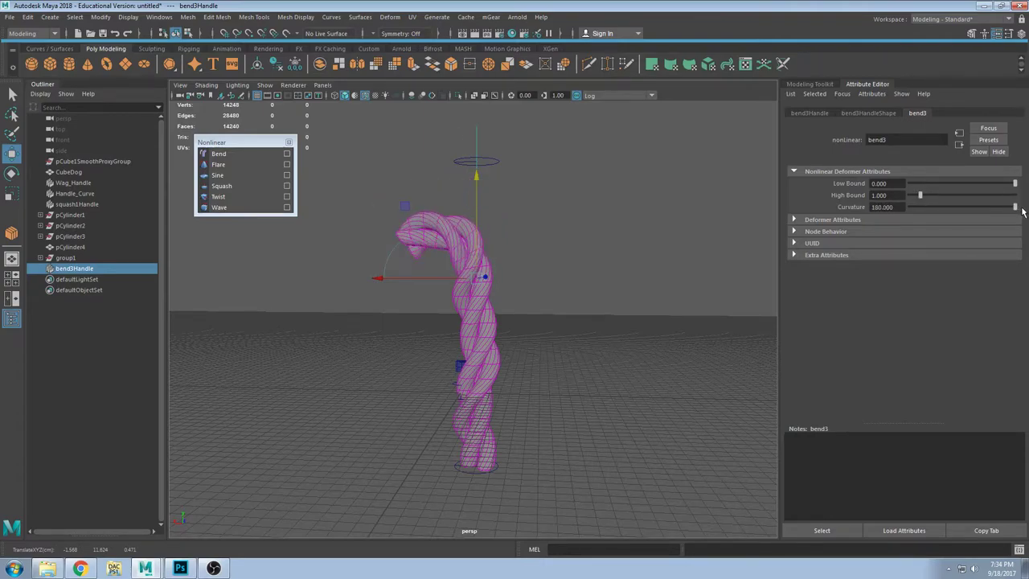
pyautogui.keyDown('alt'); pyautogui.moveTo(680, 228); pyautogui.dragTo(712, 235); pyautogui.keyUp('alt')
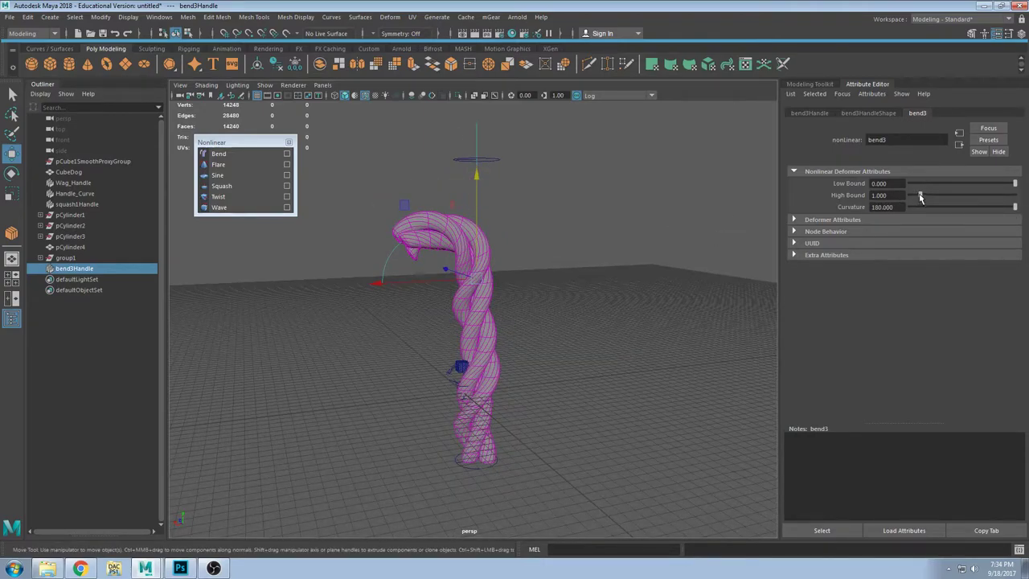
# Step: Set the bend High Bound to about 0.876 and lower the bend handle along Y so more of the rope curls over
pyautogui.moveTo(920, 198)
pyautogui.mouseDown()
pyautogui.moveTo(931, 199)
pyautogui.moveTo(911, 200)
pyautogui.moveTo(921, 201)
pyautogui.mouseUp()
pyautogui.moveTo(478, 195); pyautogui.dragTo(468, 245)
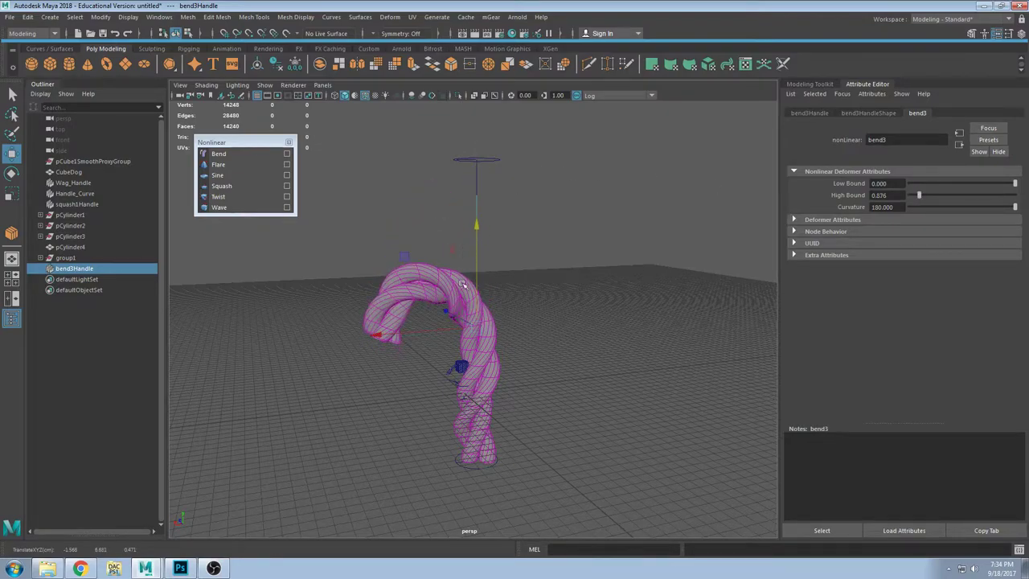
pyautogui.keyDown('alt'); pyautogui.moveTo(482, 281); pyautogui.dragTo(618, 334); pyautogui.keyUp('alt')
# Step: Delete the construction history of the bent rope mesh to bake in the deformation, and reselect the mesh
pyautogui.click(538, 278)
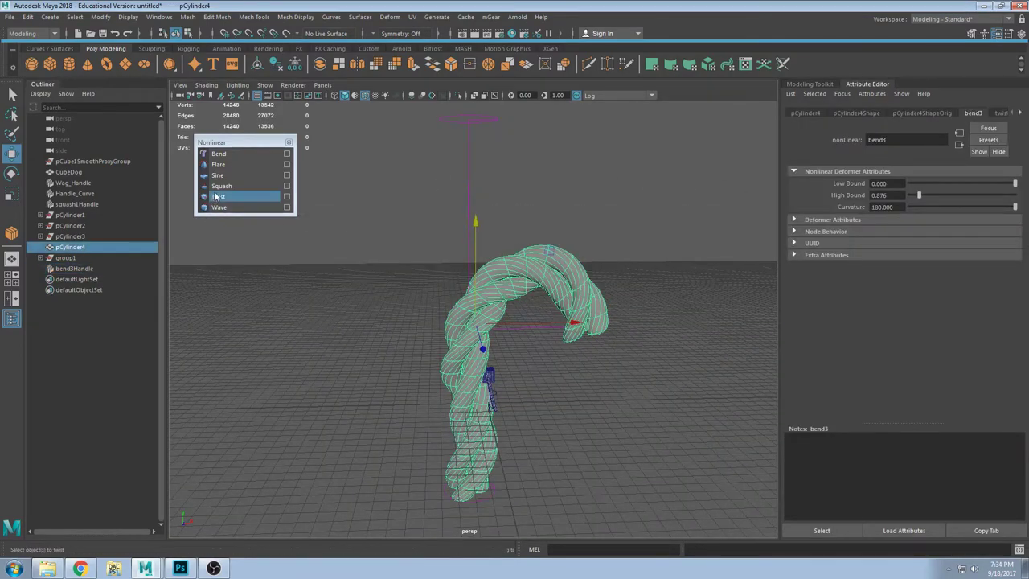
pyautogui.keyDown('alt'); pyautogui.moveTo(679, 245); pyautogui.dragTo(674, 283); pyautogui.keyUp('alt')
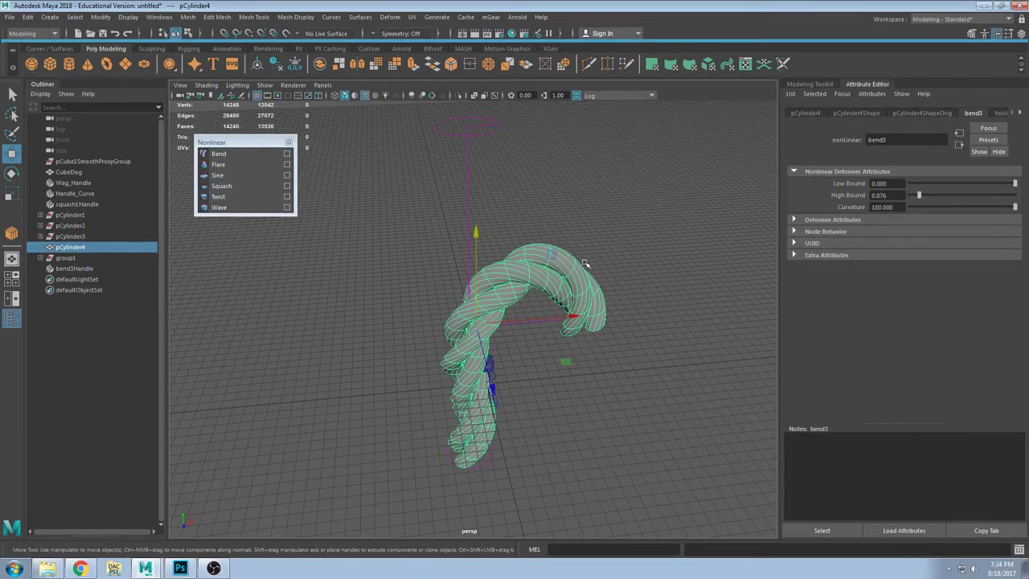
pyautogui.keyDown('alt'); pyautogui.moveTo(542, 278); pyautogui.dragTo(582, 285); pyautogui.keyUp('alt')
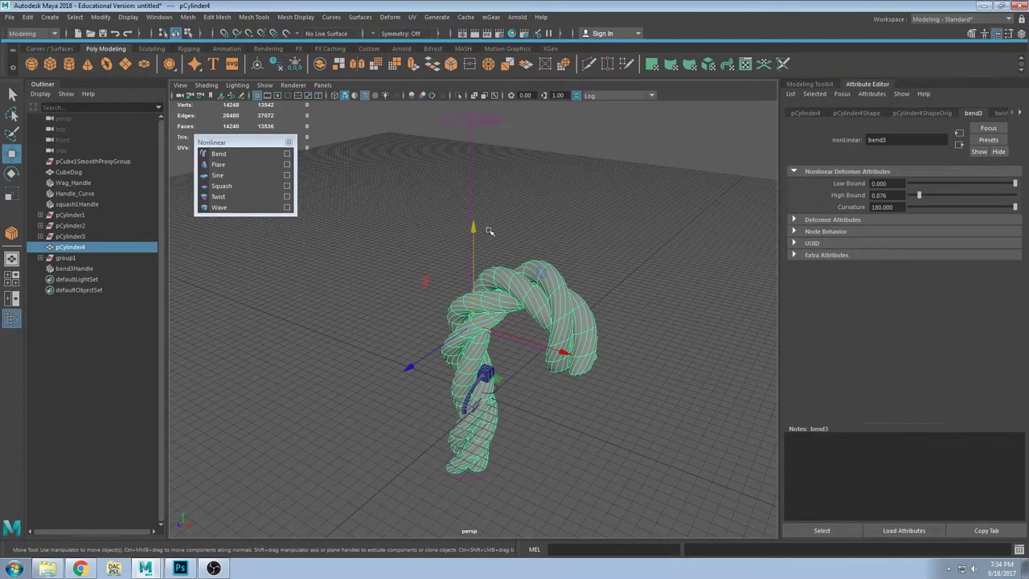
pyautogui.keyDown('alt'); pyautogui.moveTo(491, 231); pyautogui.dragTo(542, 248); pyautogui.keyUp('alt')
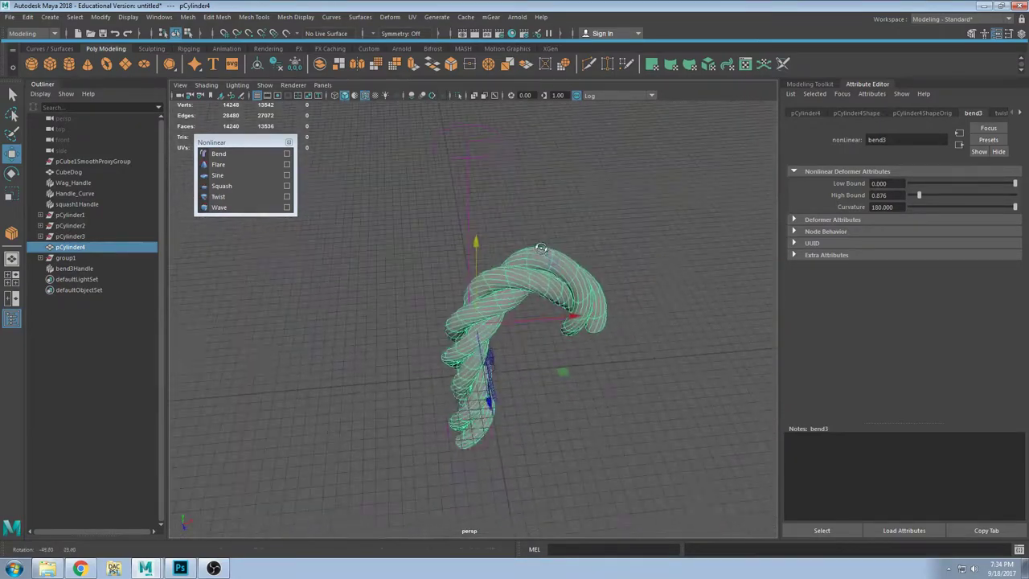
pyautogui.click(276, 65)
pyautogui.click(575, 252)
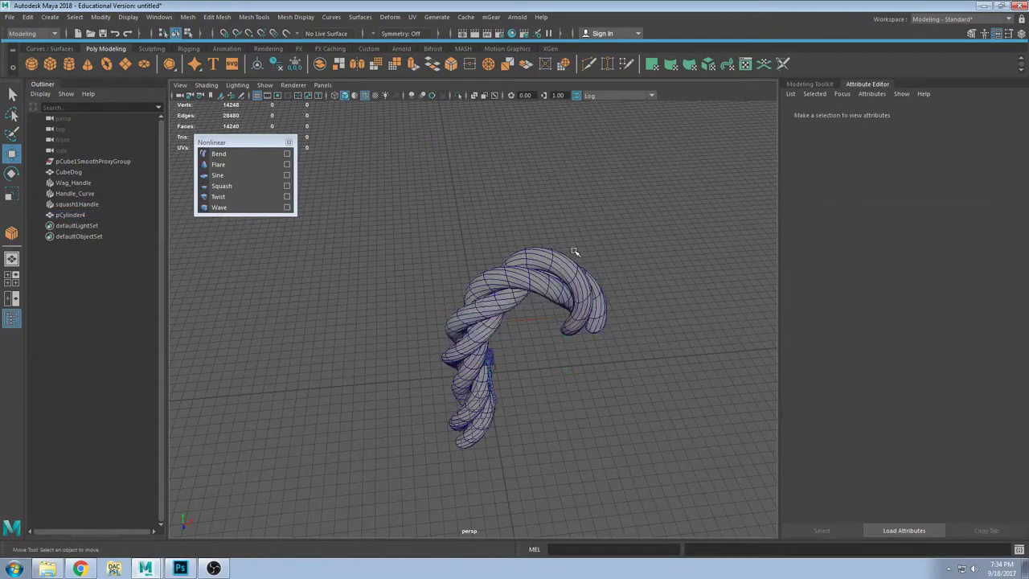
pyautogui.click(558, 271)
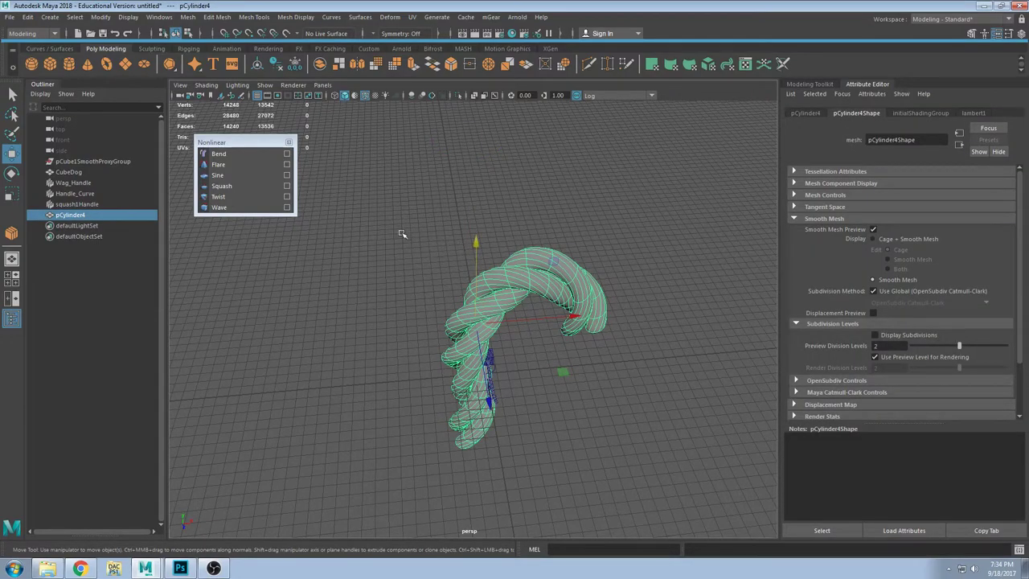
# Step: Inspect the baked rope from several angles and delete it from the scene
pyautogui.keyDown('alt'); pyautogui.moveTo(574, 278); pyautogui.dragTo(624, 297); pyautogui.keyUp('alt')
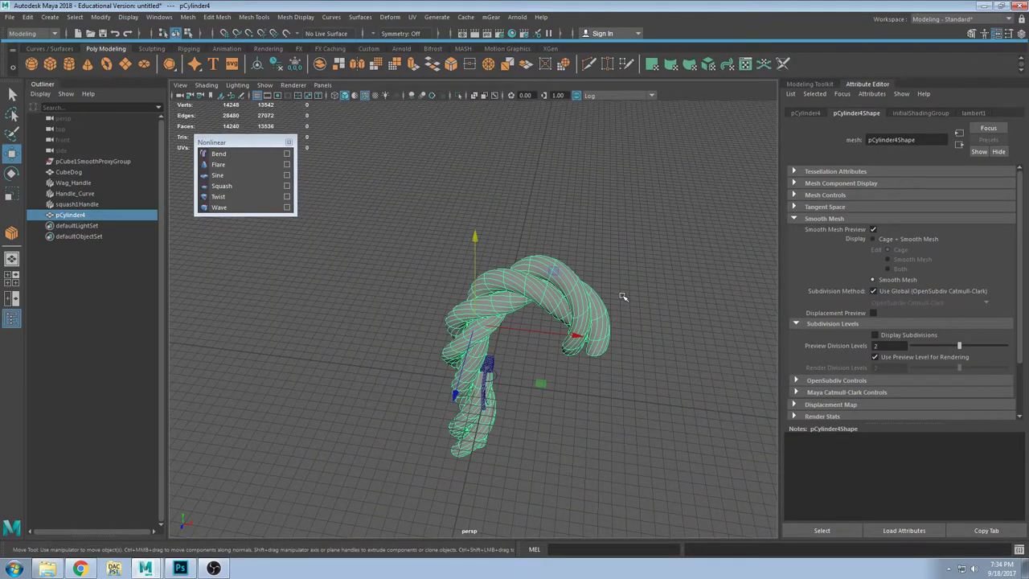
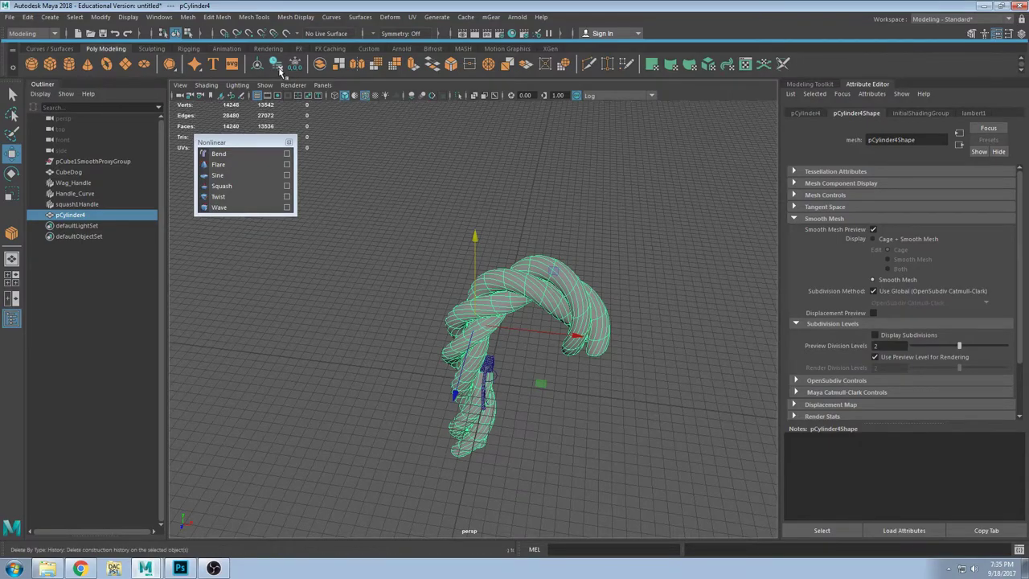
pyautogui.keyDown('alt'); pyautogui.moveTo(529, 257); pyautogui.dragTo(590, 161); pyautogui.keyUp('alt')
pyautogui.click(591, 161)
pyautogui.click(590, 211)
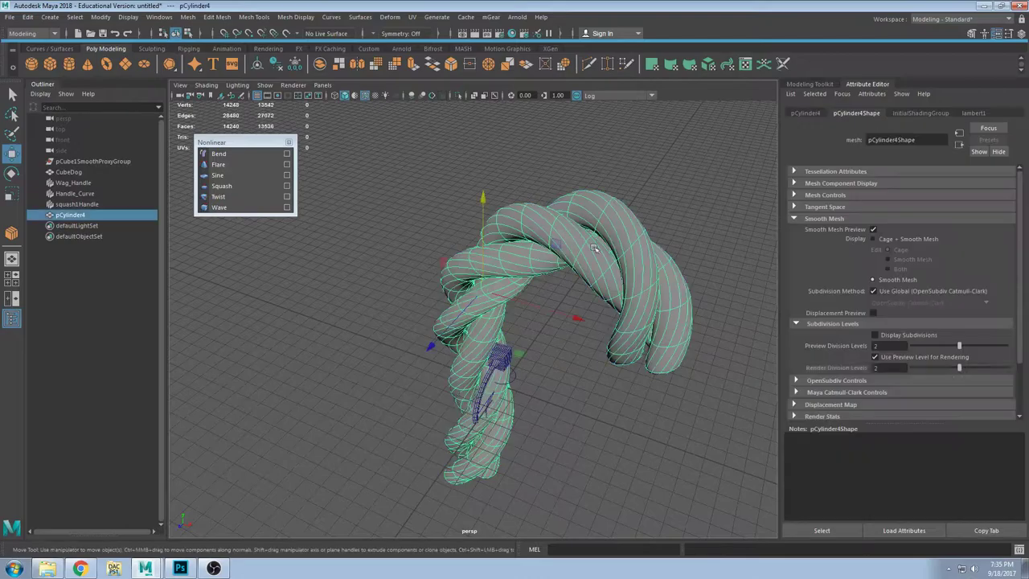
pyautogui.moveTo(589, 211)
pyautogui.keyDown('alt'); pyautogui.mouseDown()
pyautogui.moveTo(657, 278)
pyautogui.moveTo(568, 203)
pyautogui.moveTo(612, 265)
pyautogui.moveTo(523, 290)
pyautogui.moveTo(608, 215)
pyautogui.mouseUp(); pyautogui.keyUp('alt')
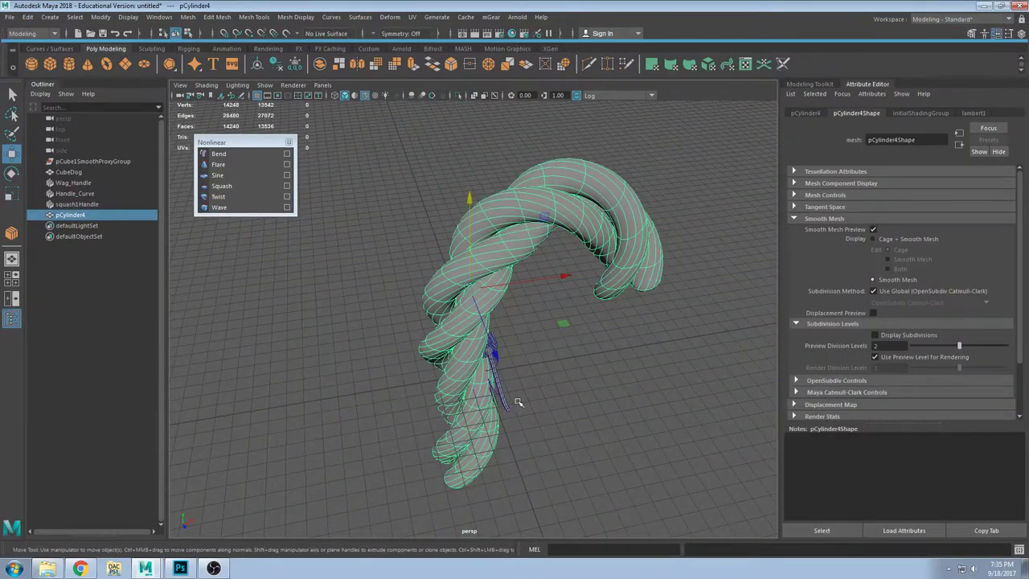
pyautogui.click(430, 192)
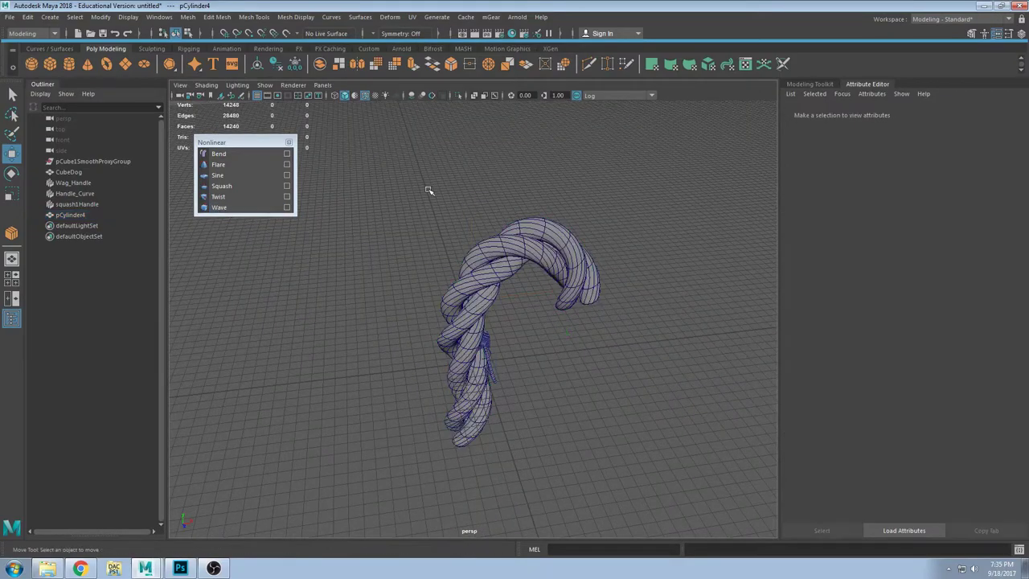
pyautogui.click(520, 259)
pyautogui.press('Delete')
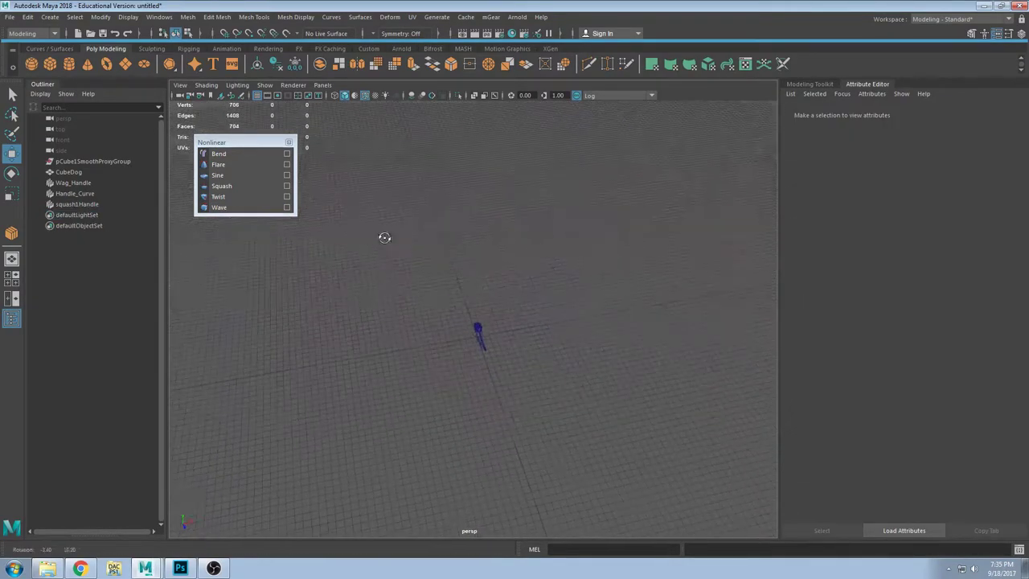
# Step: Create a polygon plane with width about 25.265, height about 23.204 and 32 subdivisions in both directions
pyautogui.click(106, 63)
pyautogui.scroll(6, 483, 345)
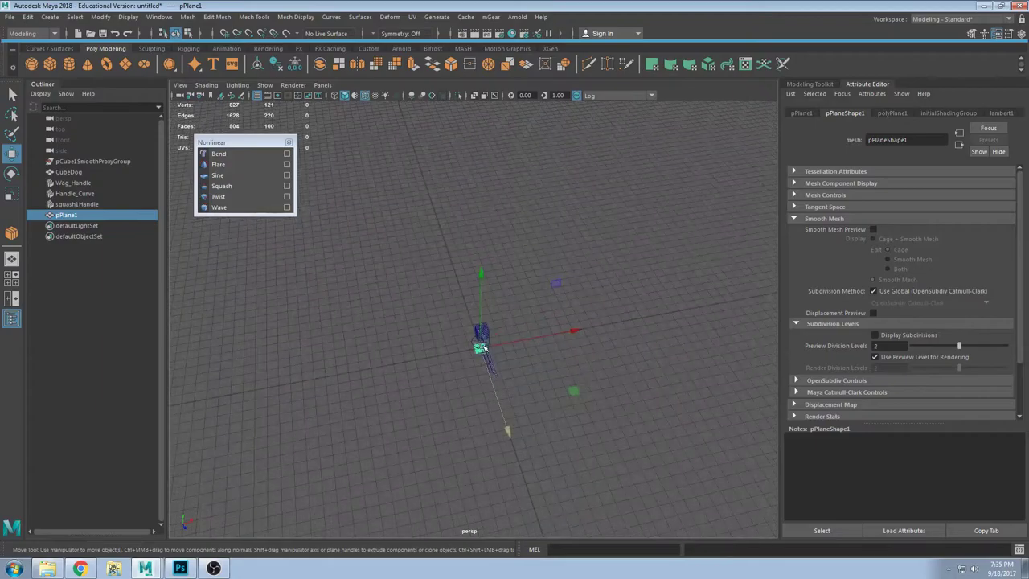
pyautogui.click(898, 113)
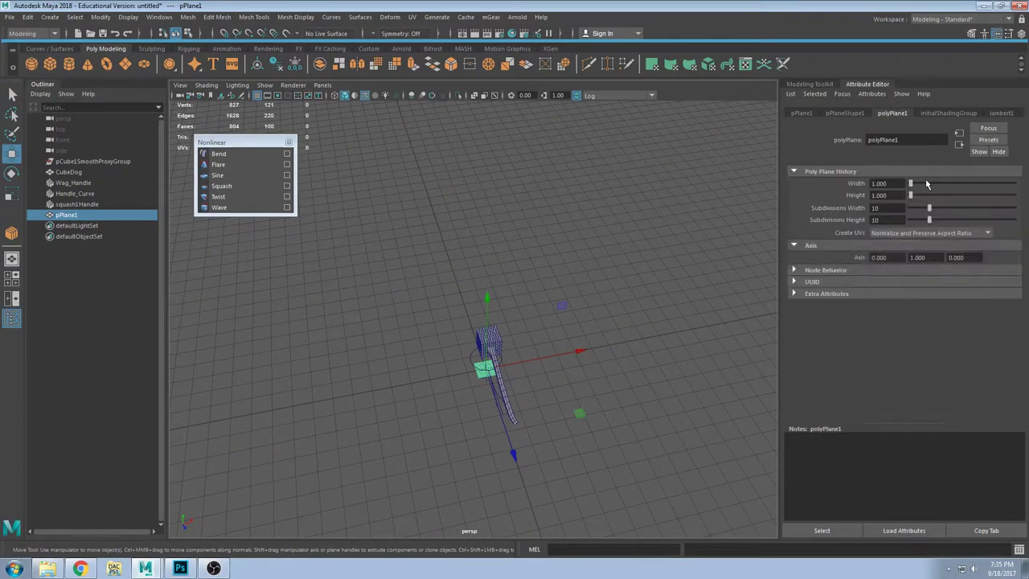
pyautogui.moveTo(912, 183); pyautogui.dragTo(937, 183)
pyautogui.moveTo(912, 196); pyautogui.dragTo(968, 220)
pyautogui.moveTo(958, 207); pyautogui.dragTo(972, 208)
pyautogui.moveTo(967, 220); pyautogui.dragTo(977, 208)
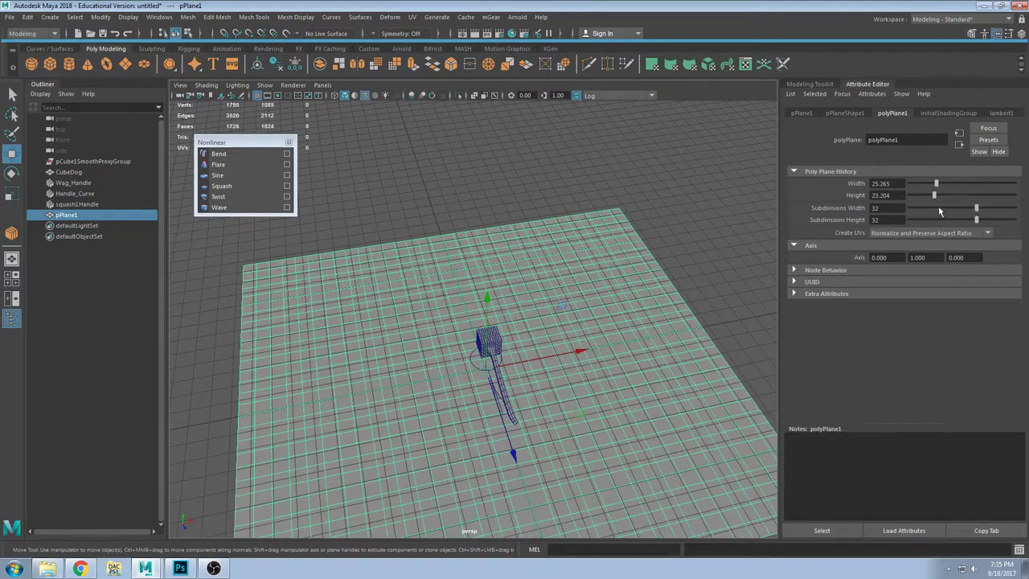
# Step: Apply a Wave deformer to the plane and set its Amplitude to about 0.103
pyautogui.click(219, 207)
pyautogui.keyDown('alt'); pyautogui.moveTo(408, 230); pyautogui.dragTo(502, 237); pyautogui.keyUp('alt')
pyautogui.click(917, 112)
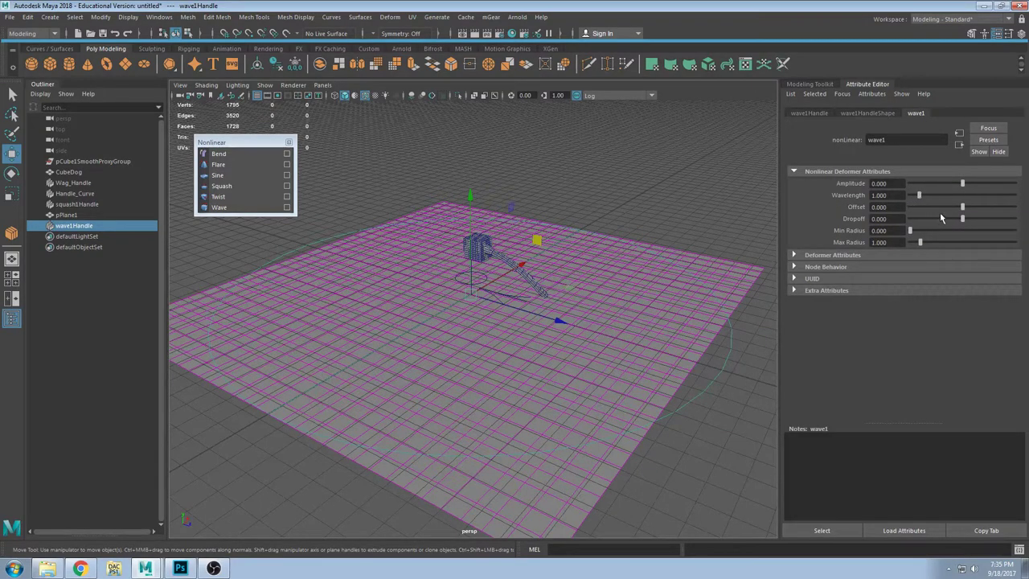
pyautogui.hotkey('ctrl', 'z')
pyautogui.moveTo(963, 184)
pyautogui.mouseDown()
pyautogui.moveTo(977, 184)
pyautogui.moveTo(965, 185)
pyautogui.mouseUp()
pyautogui.keyDown('alt'); pyautogui.moveTo(643, 179); pyautogui.dragTo(712, 236); pyautogui.keyUp('alt')
# Step: Try shorter and longer wavelengths on the wave deformer and settle on a Wavelength of about 1.121
pyautogui.moveTo(920, 197); pyautogui.dragTo(919, 205)
pyautogui.keyDown('alt'); pyautogui.moveTo(537, 258); pyautogui.dragTo(539, 212); pyautogui.keyUp('alt')
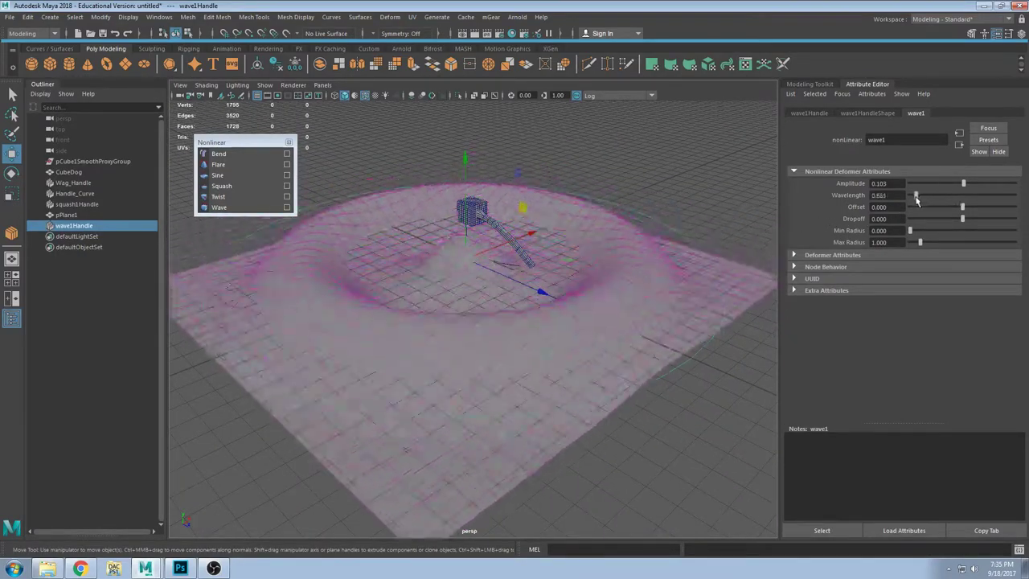
pyautogui.moveTo(910, 199); pyautogui.dragTo(916, 200)
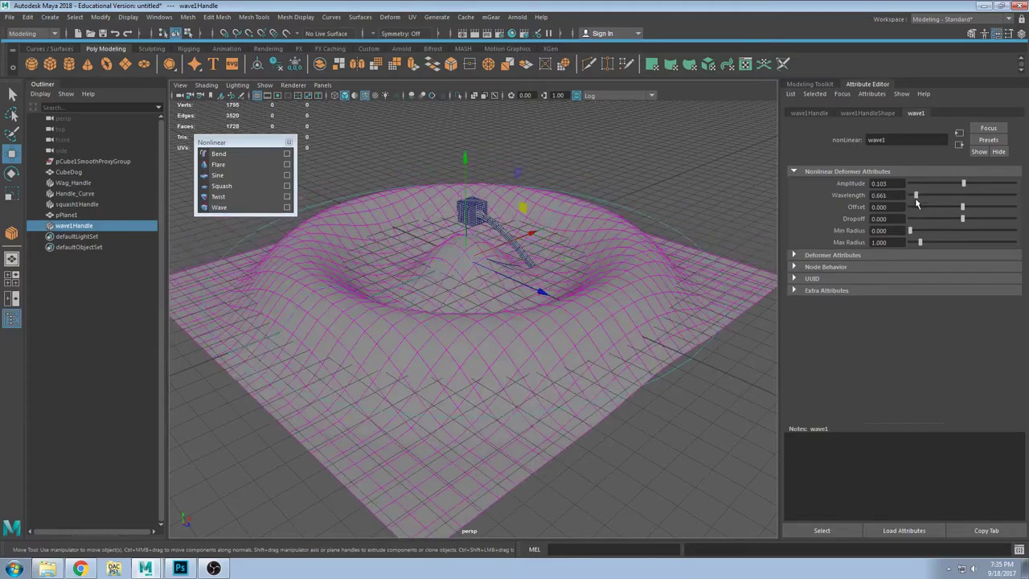
pyautogui.moveTo(915, 209); pyautogui.dragTo(927, 207)
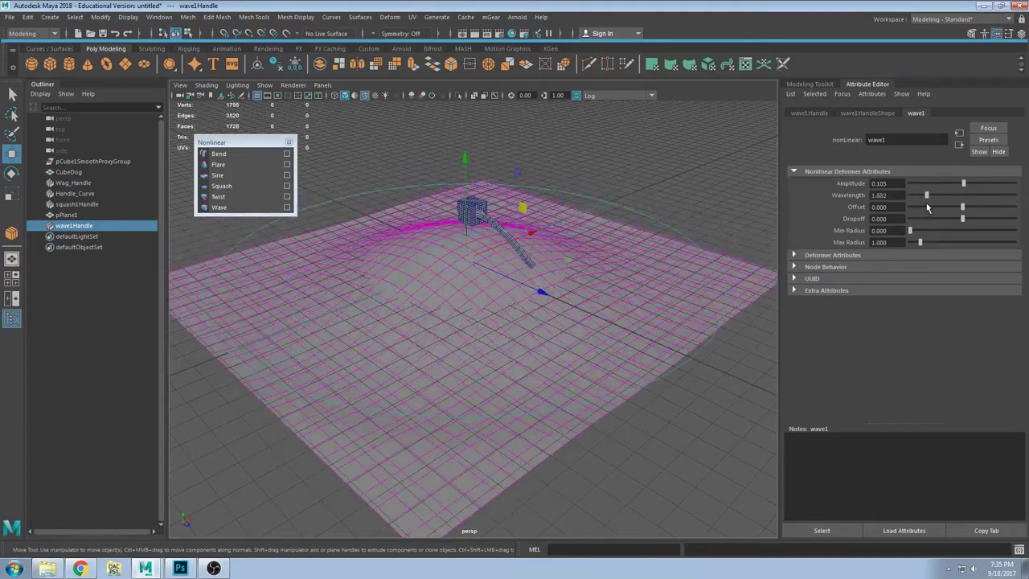
# Step: Try a small Max Radius of about 0.309 on the wave deformer, and extend it to about 3.351
pyautogui.moveTo(929, 247); pyautogui.dragTo(919, 248)
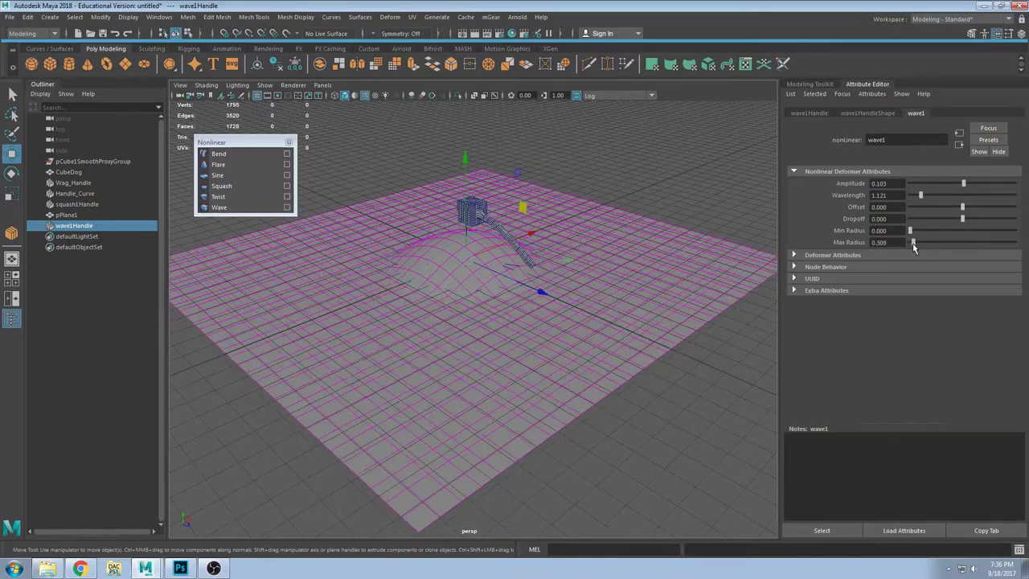
pyautogui.moveTo(923, 247); pyautogui.dragTo(945, 248)
pyautogui.scroll(-3, 498, 269)
pyautogui.keyDown('alt'); pyautogui.moveTo(499, 269); pyautogui.dragTo(492, 222); pyautogui.keyUp('alt')
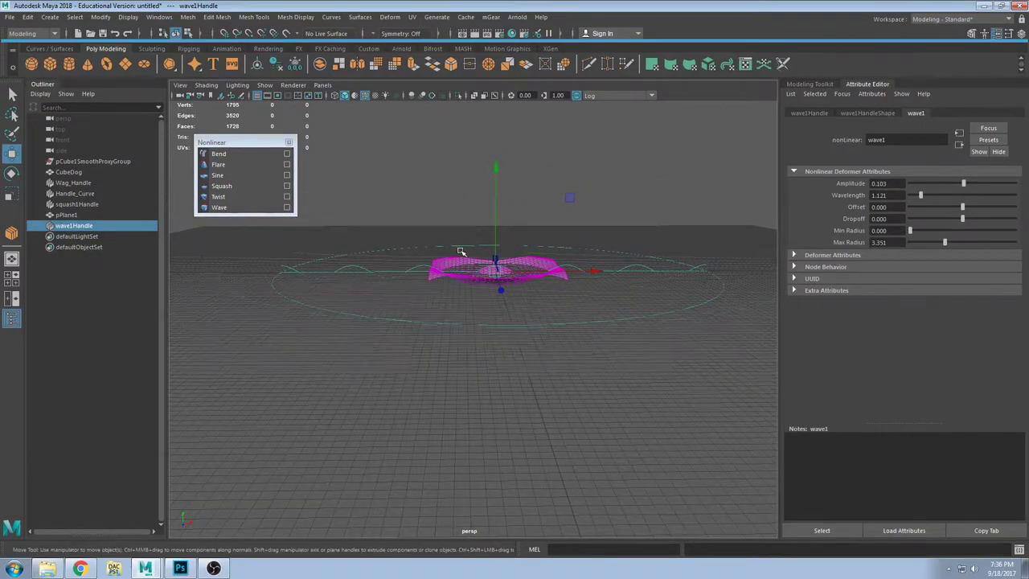
# Step: Select the plane and slide it about 6.8 units in negative X, off the centre of the wave handle
pyautogui.scroll(3, 461, 251)
pyautogui.keyDown('alt'); pyautogui.moveTo(417, 252); pyautogui.dragTo(452, 273); pyautogui.keyUp('alt')
pyautogui.click(495, 266)
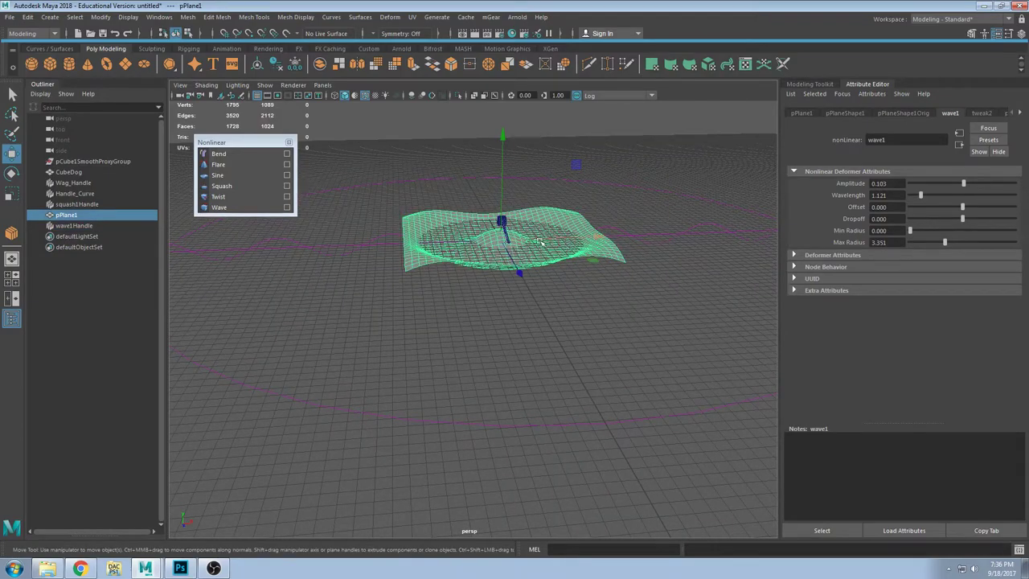
pyautogui.moveTo(540, 241); pyautogui.dragTo(576, 262)
pyautogui.scroll(-4, 515, 242)
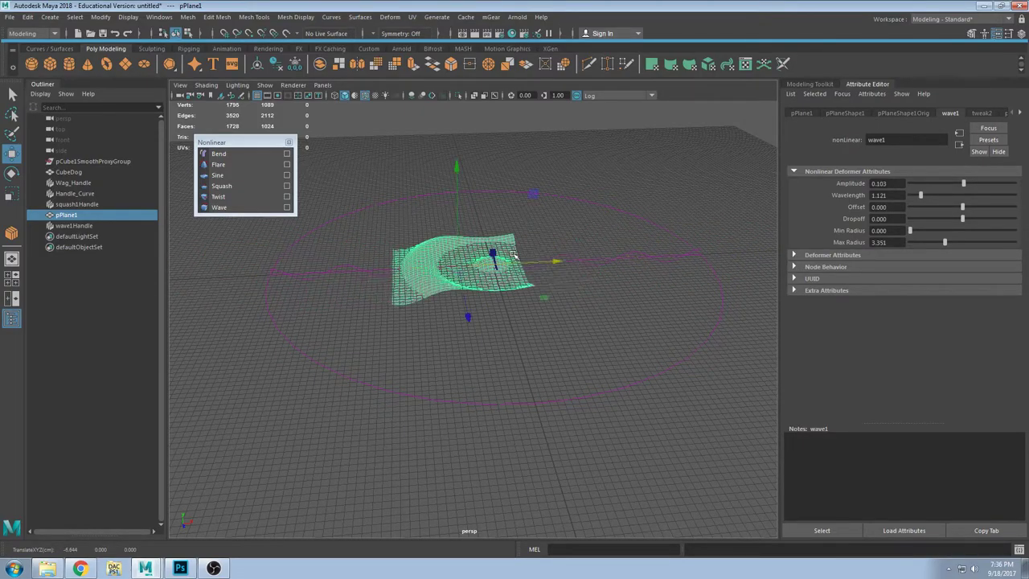
# Step: Select the wave deformer's handle and slide it across the ground away from the plane, past the plane's edge
pyautogui.keyDown('alt'); pyautogui.moveTo(513, 256); pyautogui.dragTo(523, 317); pyautogui.keyUp('alt')
pyautogui.scroll(4, 509, 275)
pyautogui.scroll(-2, 522, 306)
pyautogui.keyDown('alt'); pyautogui.moveTo(534, 277); pyautogui.dragTo(543, 226); pyautogui.keyUp('alt')
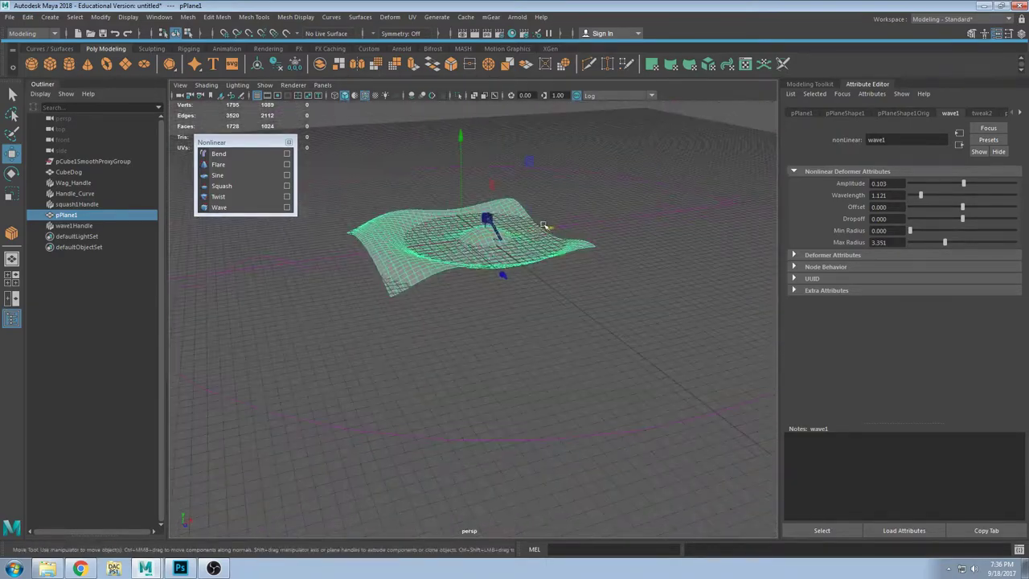
pyautogui.scroll(-3, 553, 225)
pyautogui.click(557, 255)
pyautogui.keyDown('alt'); pyautogui.moveTo(593, 249); pyautogui.dragTo(493, 253); pyautogui.keyUp('alt')
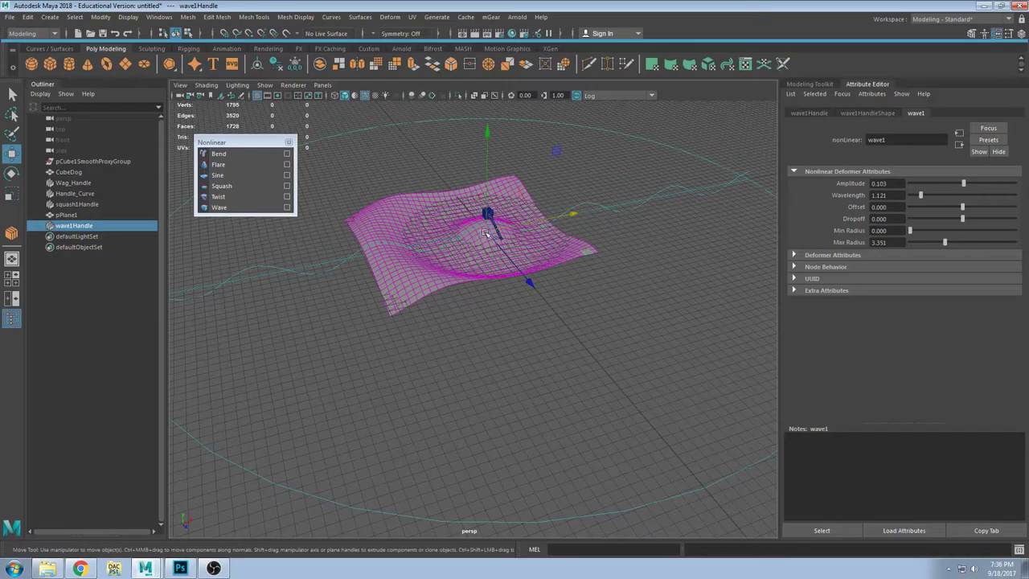
pyautogui.keyDown('alt'); pyautogui.moveTo(486, 227); pyautogui.dragTo(486, 209); pyautogui.keyUp('alt')
pyautogui.scroll(-2, 515, 222)
pyautogui.moveTo(542, 246); pyautogui.dragTo(393, 313)
pyautogui.keyDown('alt'); pyautogui.moveTo(334, 336); pyautogui.dragTo(407, 323); pyautogui.keyUp('alt')
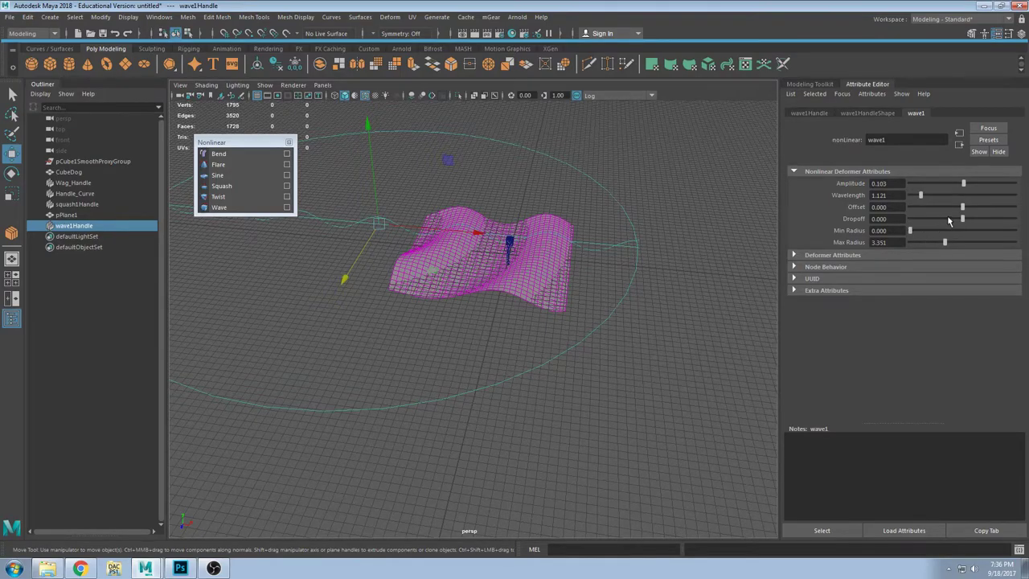
# Step: Set the wave deformer's Dropoff to about -0.753 and its Offset to about -1.856
pyautogui.moveTo(963, 220); pyautogui.dragTo(922, 227)
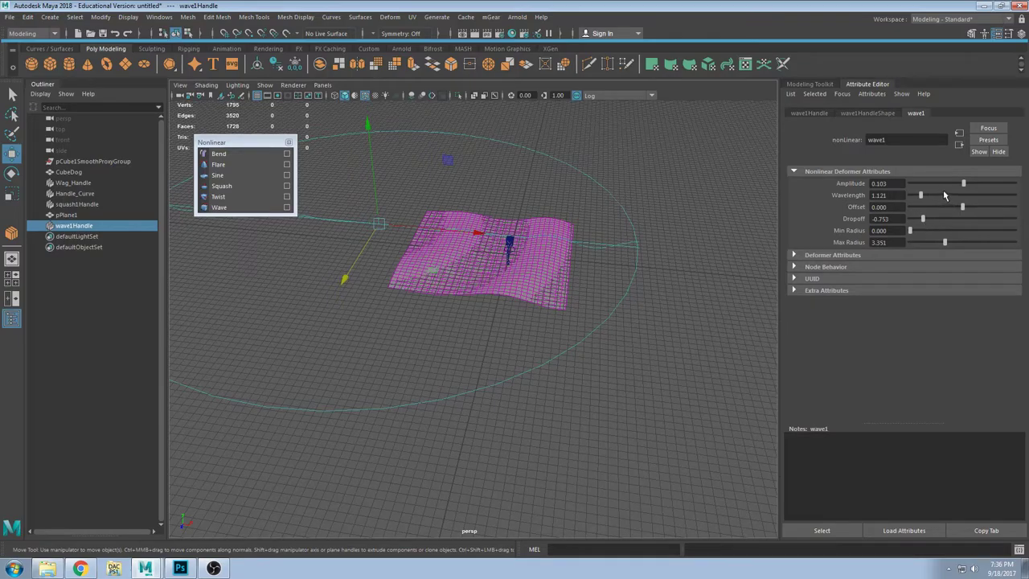
pyautogui.moveTo(966, 187); pyautogui.dragTo(958, 211)
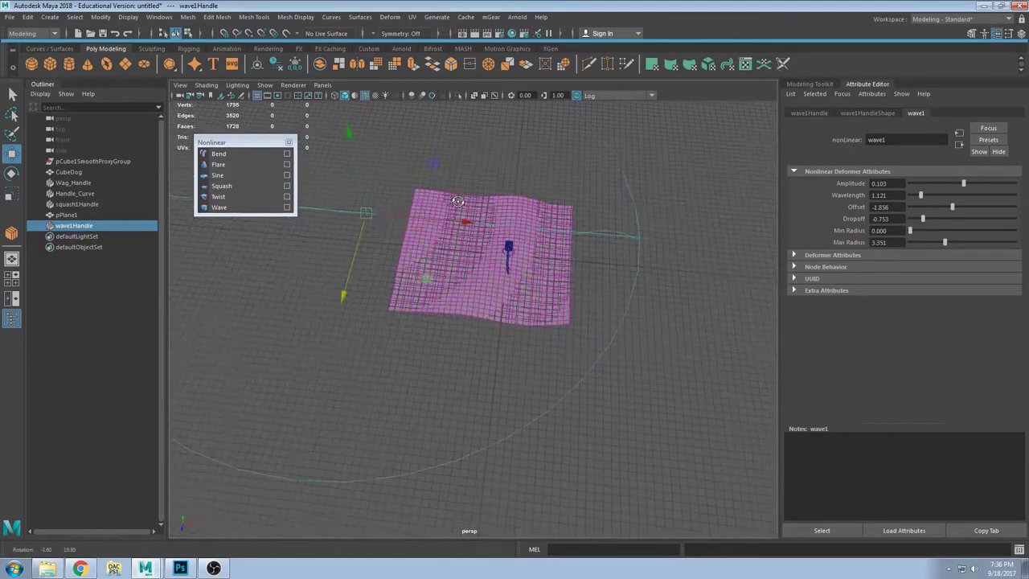
pyautogui.scroll(5, 481, 244)
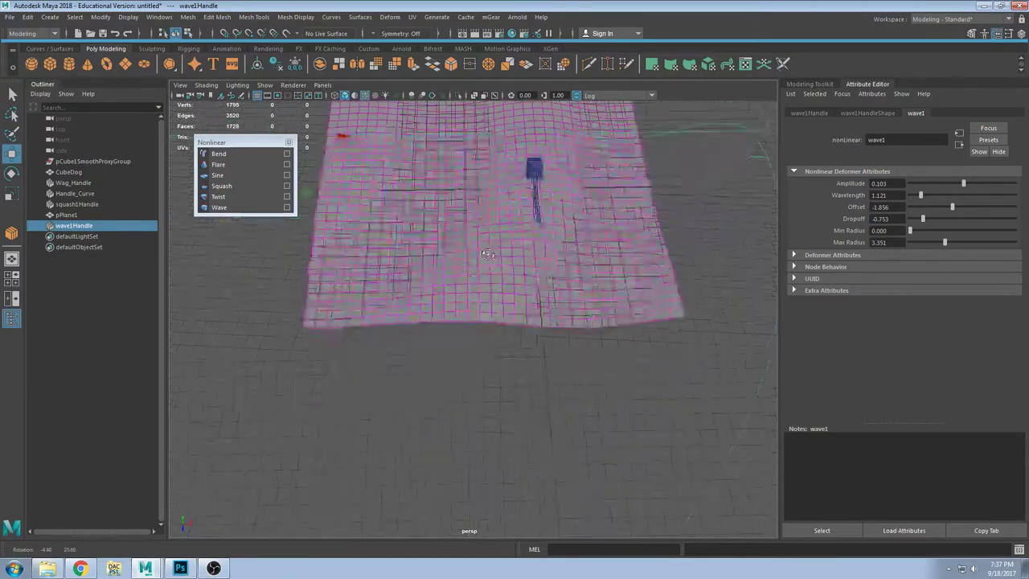
pyautogui.keyDown('alt'); pyautogui.moveTo(481, 243); pyautogui.dragTo(506, 260); pyautogui.keyUp('alt')
pyautogui.scroll(-4, 482, 234)
# Step: Apply a second Wave deformer to the plane and rotate its handle so it tilts and turns away from the first
pyautogui.click(506, 262)
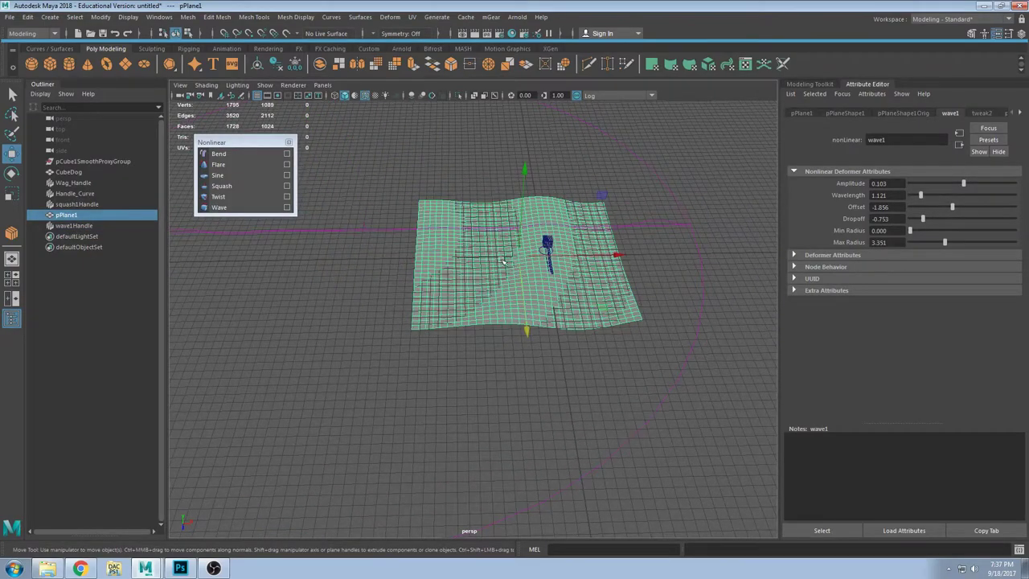
pyautogui.click(234, 210)
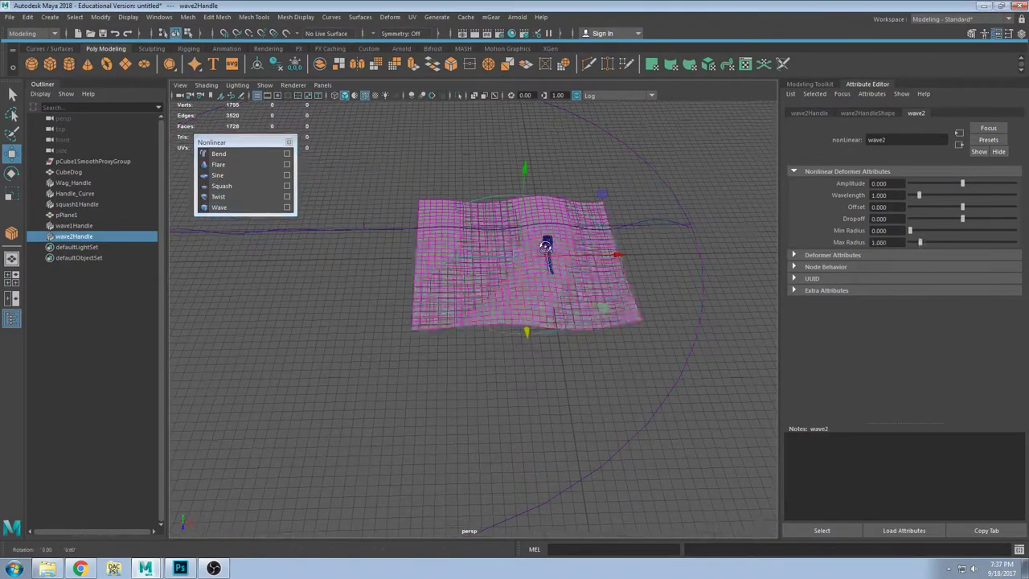
pyautogui.scroll(-4, 547, 241)
pyautogui.keyDown('alt'); pyautogui.moveTo(547, 241); pyautogui.dragTo(492, 269); pyautogui.keyUp('alt')
pyautogui.press('e')
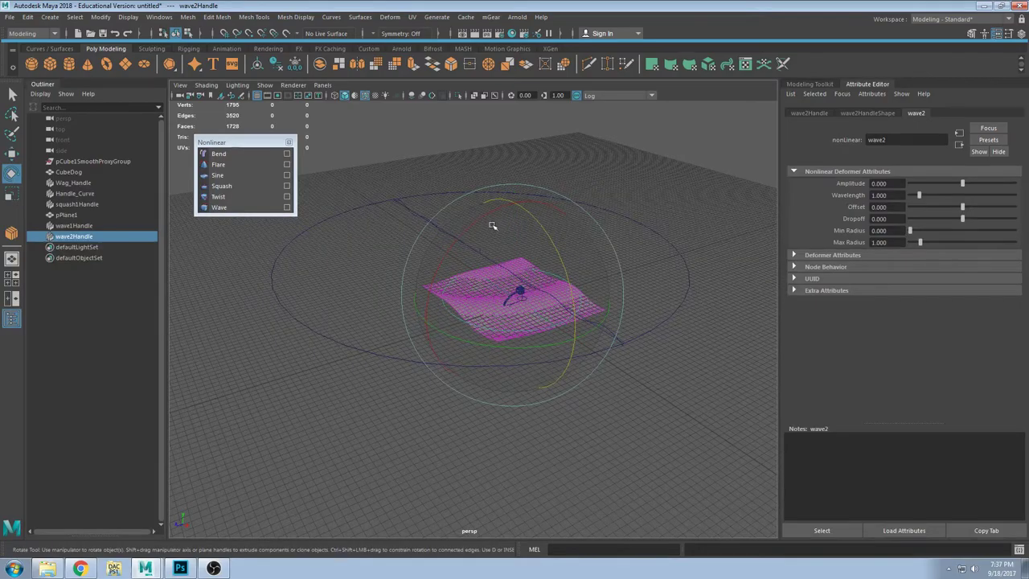
pyautogui.moveTo(492, 226); pyautogui.dragTo(476, 220)
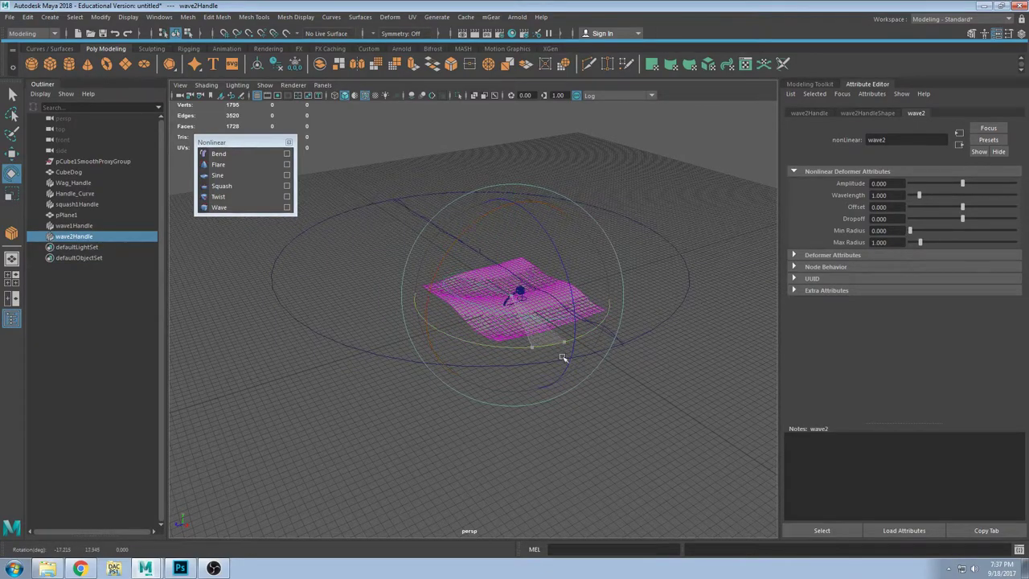
pyautogui.moveTo(524, 340); pyautogui.dragTo(571, 347)
pyautogui.scroll(2, 570, 346)
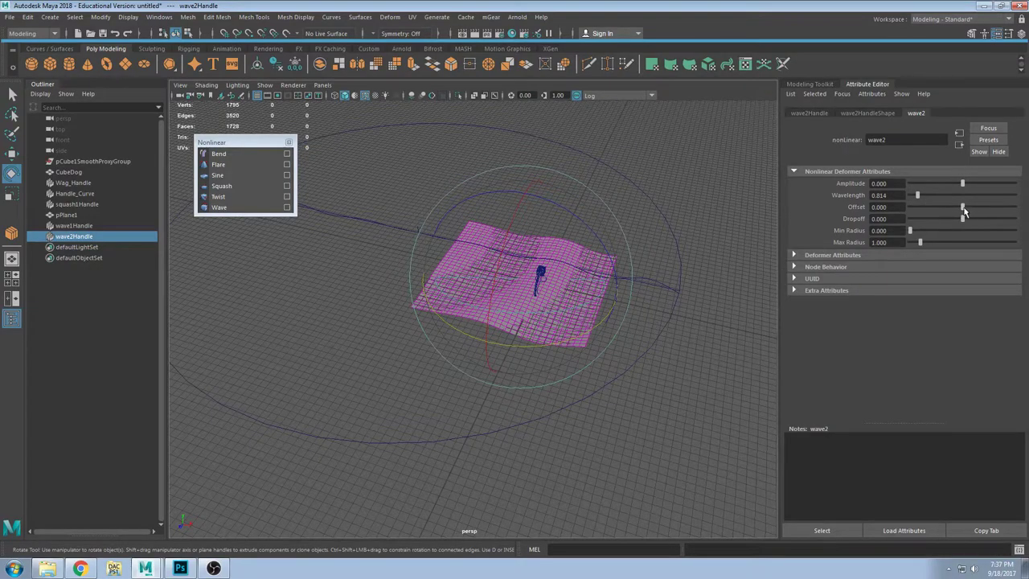
# Step: Try an Amplitude of about 0.515 on the second wave deformer, and reduce it to 0.1
pyautogui.hotkey('ctrl', 'z')
pyautogui.moveTo(964, 184); pyautogui.dragTo(969, 185)
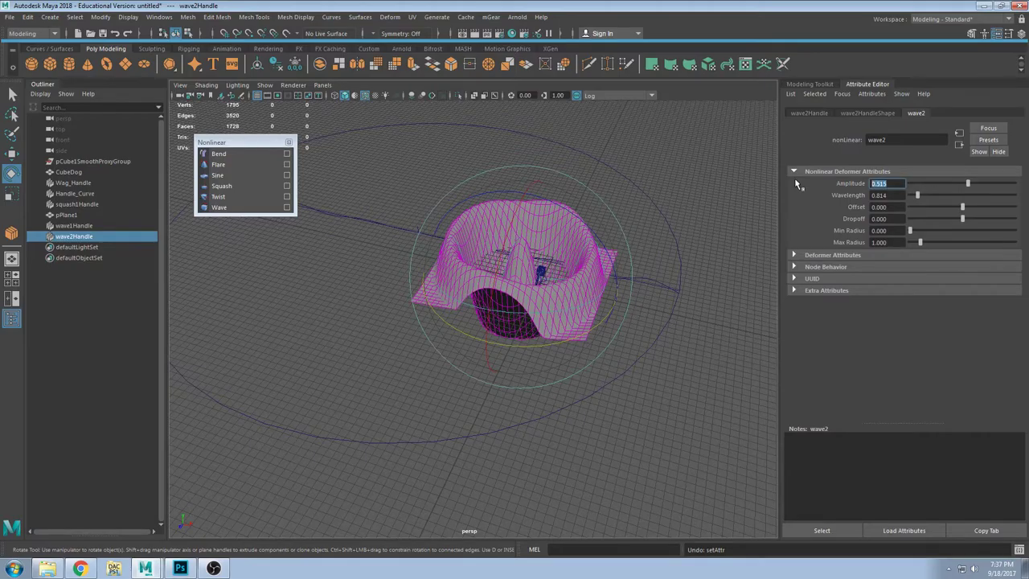
pyautogui.write('0.1')
pyautogui.press('Return')
# Step: Move the second wave handle beyond the plane's edge and extend its Max Radius to about 2.629
pyautogui.keyDown('alt'); pyautogui.moveTo(648, 230); pyautogui.dragTo(481, 201); pyautogui.keyUp('alt')
pyautogui.press('w')
pyautogui.moveTo(556, 364); pyautogui.dragTo(483, 371)
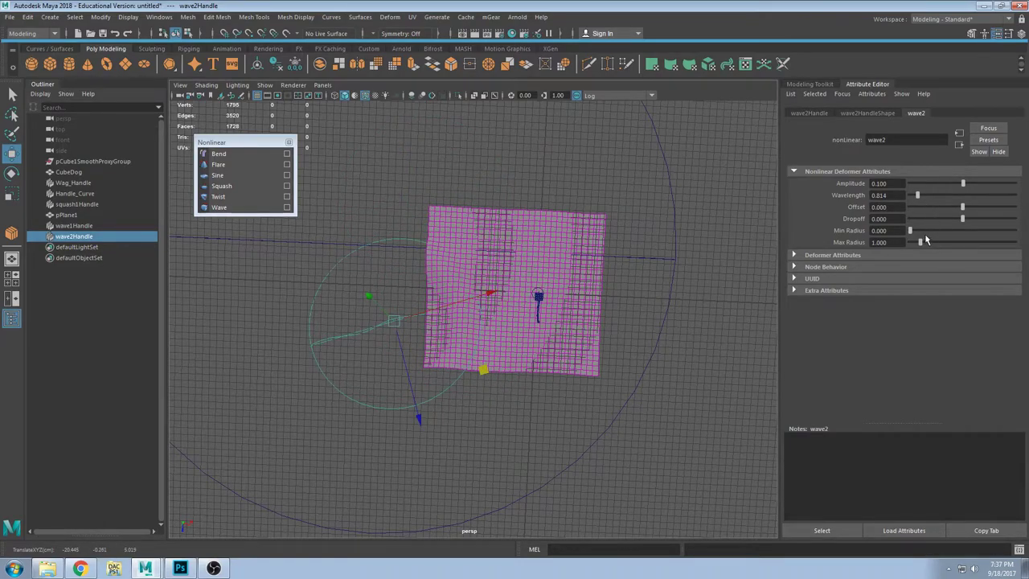
pyautogui.moveTo(922, 241); pyautogui.dragTo(937, 242)
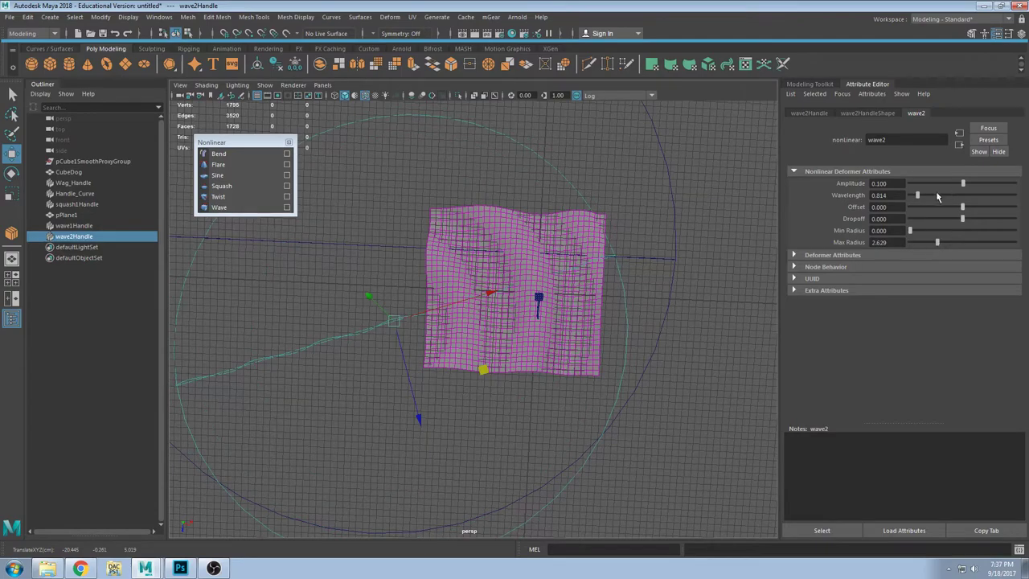
# Step: Try a Wavelength of 0.2 on the second wave deformer, followed by a Wavelength of 6
pyautogui.click(888, 195)
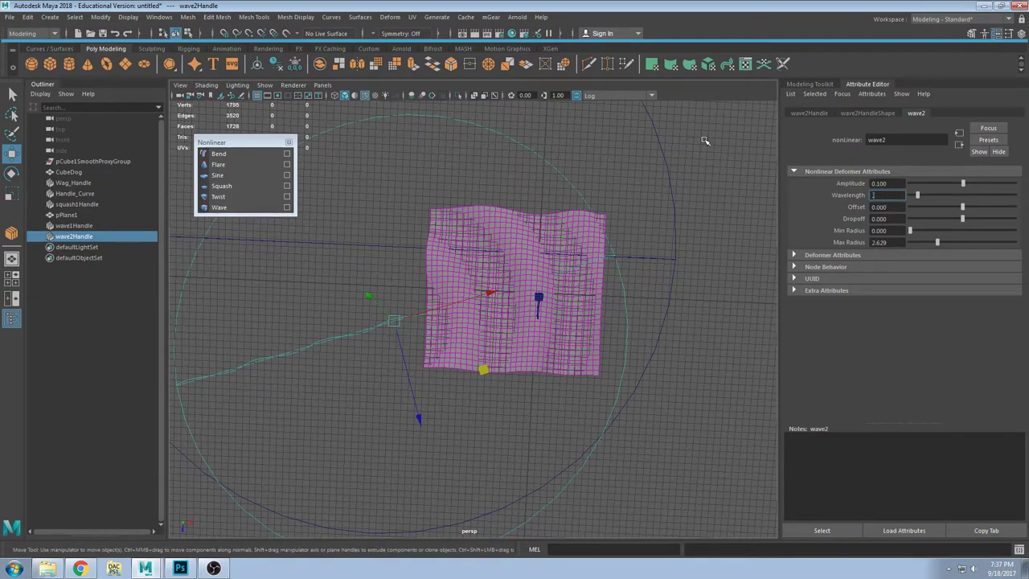
pyautogui.write('0.2')
pyautogui.press('Return')
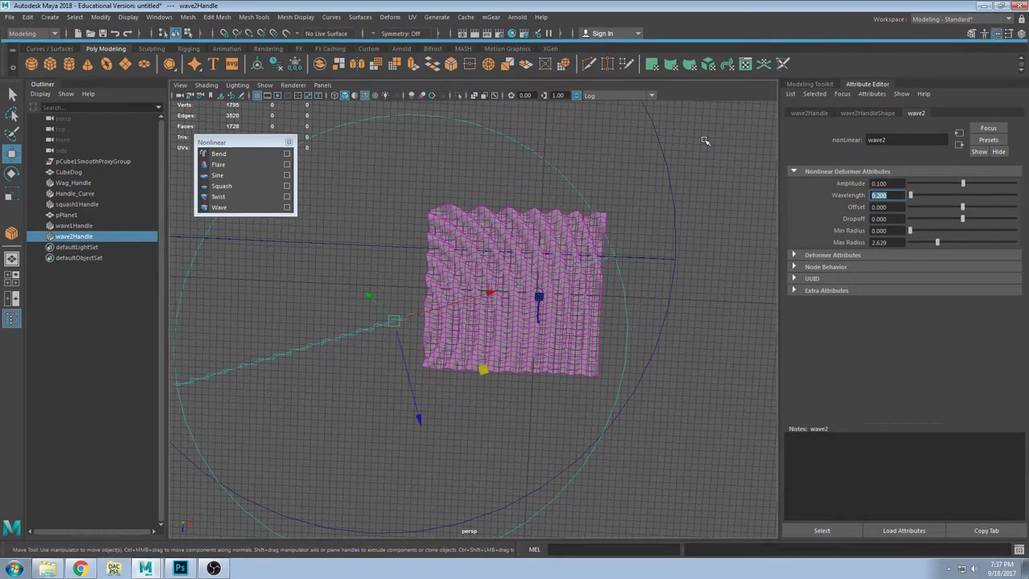
pyautogui.write('6')
pyautogui.press('Return')
pyautogui.keyDown('alt'); pyautogui.moveTo(571, 144); pyautogui.dragTo(601, 119); pyautogui.keyUp('alt')
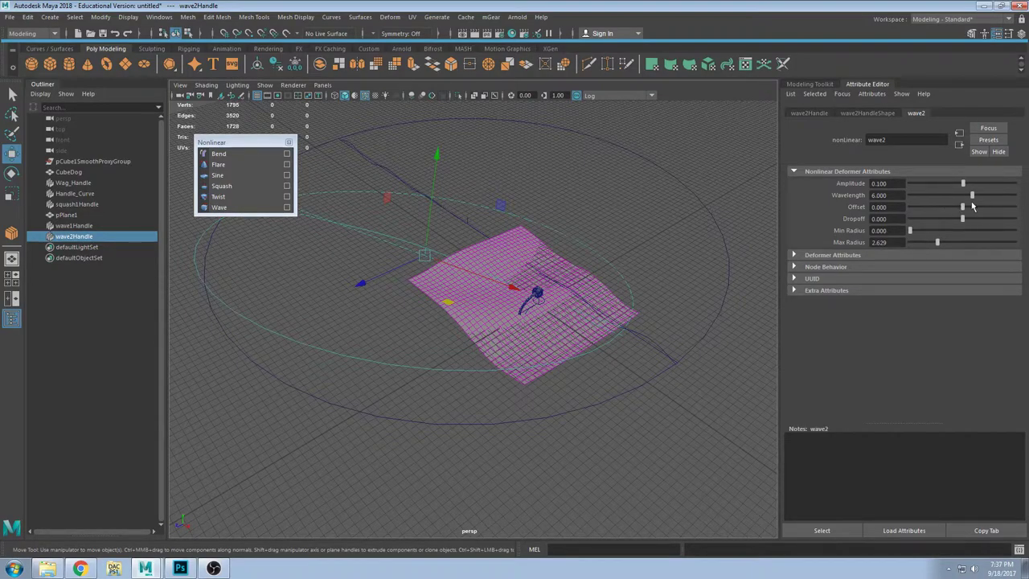
# Step: Set the second wave's Offset to about 3.505 and try Wavelengths of about 1.529 and 6.071
pyautogui.moveTo(964, 209)
pyautogui.mouseDown()
pyautogui.moveTo(995, 211)
pyautogui.moveTo(965, 208)
pyautogui.moveTo(981, 209)
pyautogui.mouseUp()
pyautogui.click(405, 185)
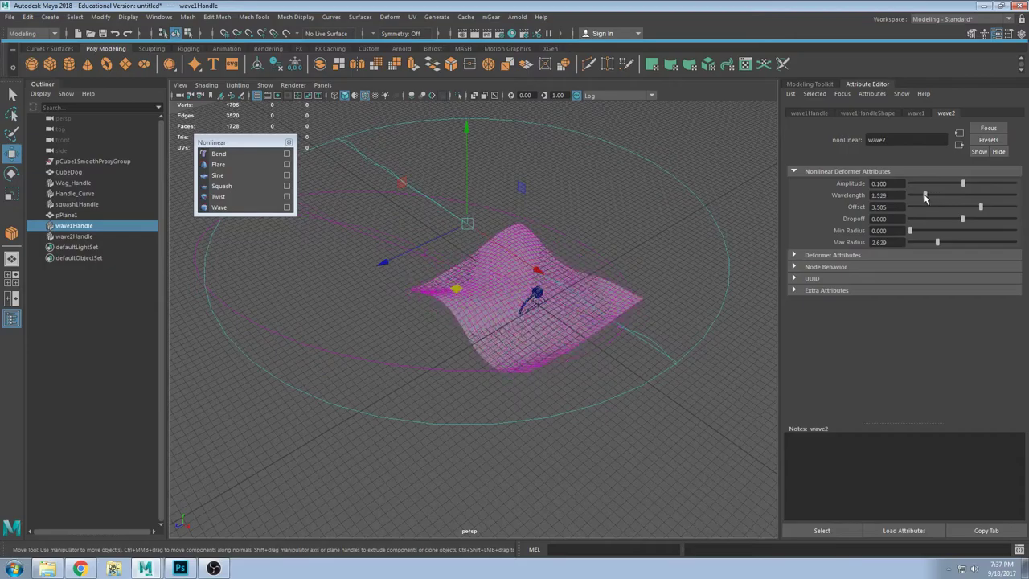
pyautogui.moveTo(944, 200); pyautogui.dragTo(974, 202)
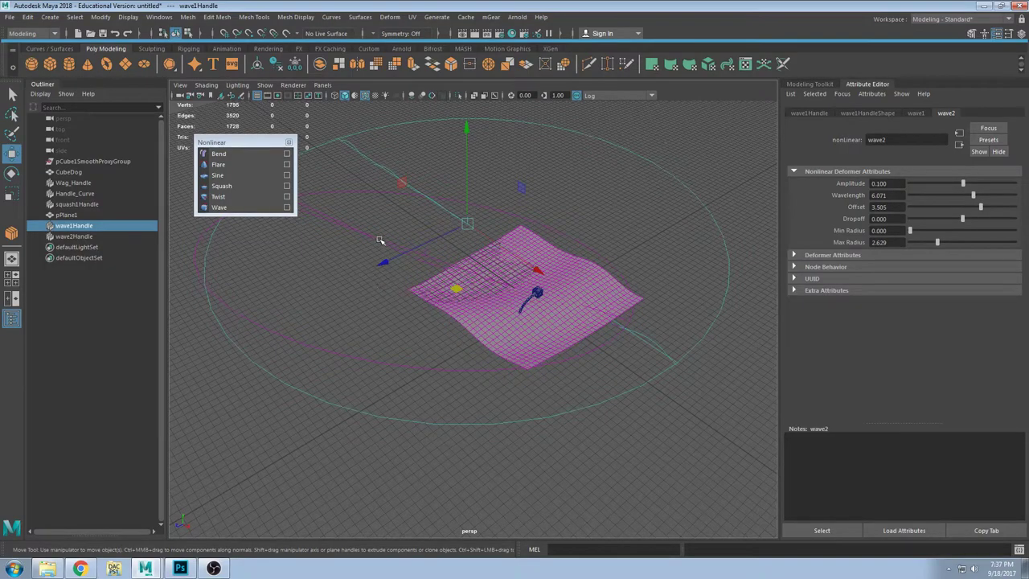
# Step: Select the second wave handle and rotate it slightly
pyautogui.click(363, 265)
pyautogui.press('e')
pyautogui.moveTo(407, 168); pyautogui.dragTo(417, 168)
pyautogui.moveTo(477, 260)
pyautogui.mouseDown()
pyautogui.moveTo(477, 251)
pyautogui.moveTo(531, 302)
pyautogui.moveTo(502, 253)
pyautogui.moveTo(495, 271)
pyautogui.mouseUp()
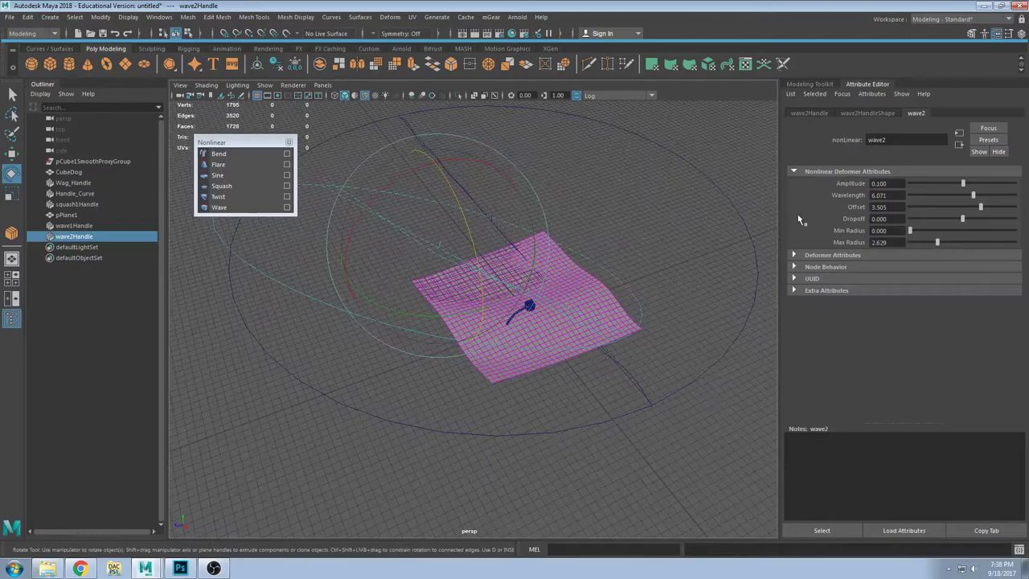
# Step: Set the second wave's Amplitude to about 0.103, Wavelength to 5 and Offset to about 0.825
pyautogui.moveTo(982, 209); pyautogui.dragTo(952, 206)
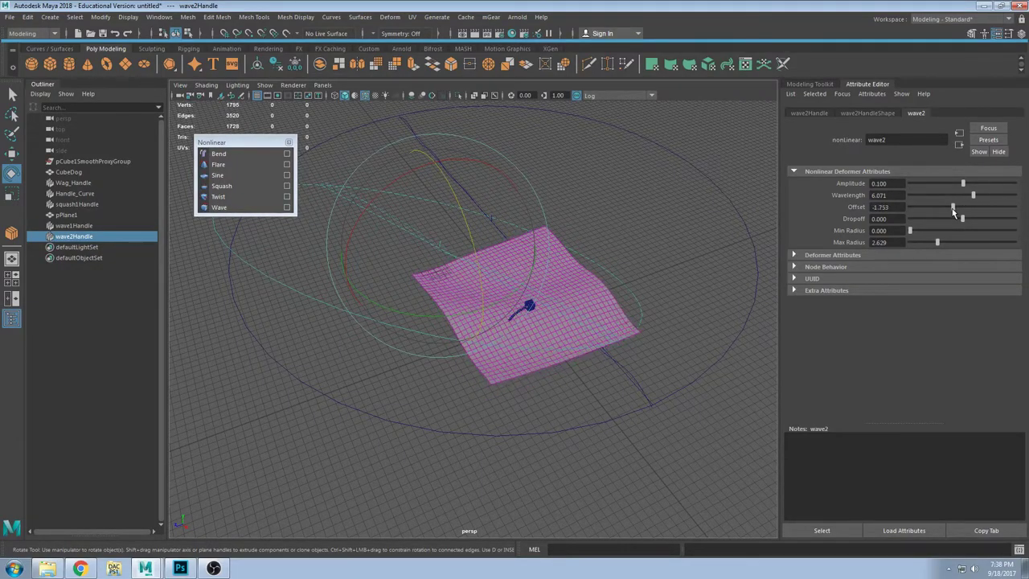
pyautogui.moveTo(967, 184); pyautogui.dragTo(967, 184)
pyautogui.write('5')
pyautogui.press('Return')
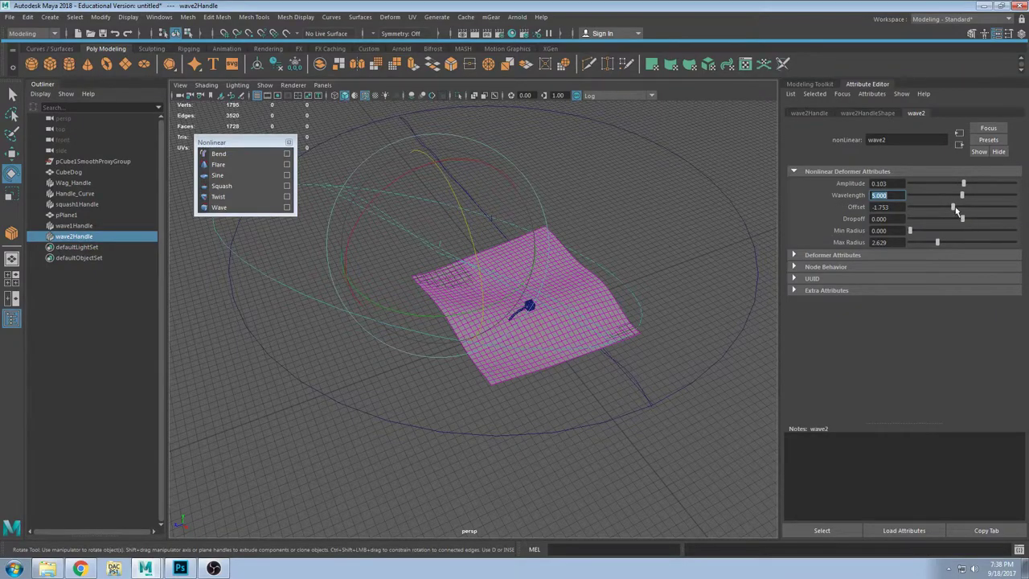
pyautogui.moveTo(956, 207); pyautogui.dragTo(967, 211)
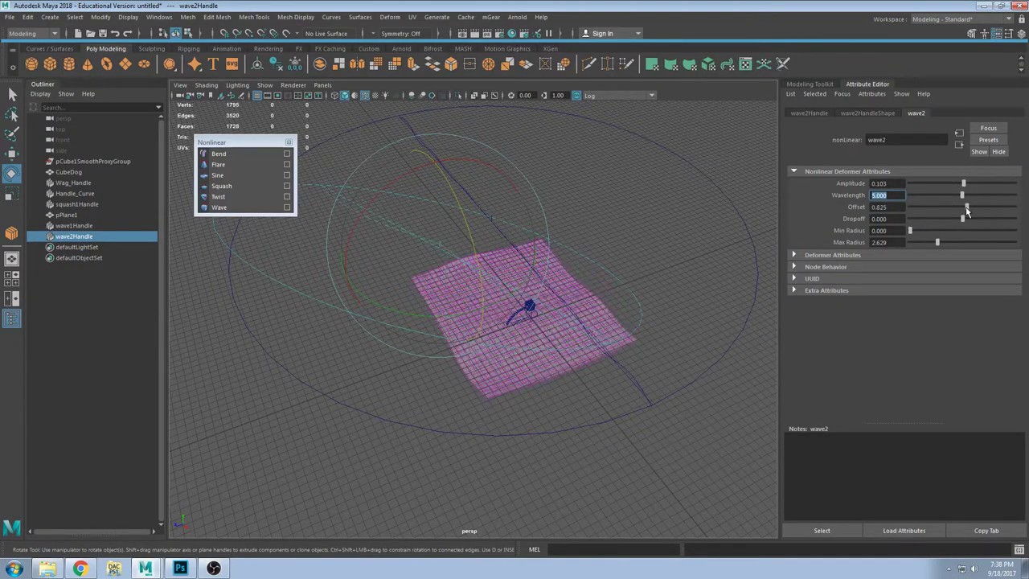
# Step: Select the rippled plane and raise it vertically above the ground
pyautogui.keyDown('alt'); pyautogui.moveTo(458, 235); pyautogui.dragTo(555, 308); pyautogui.keyUp('alt')
pyautogui.click(560, 314)
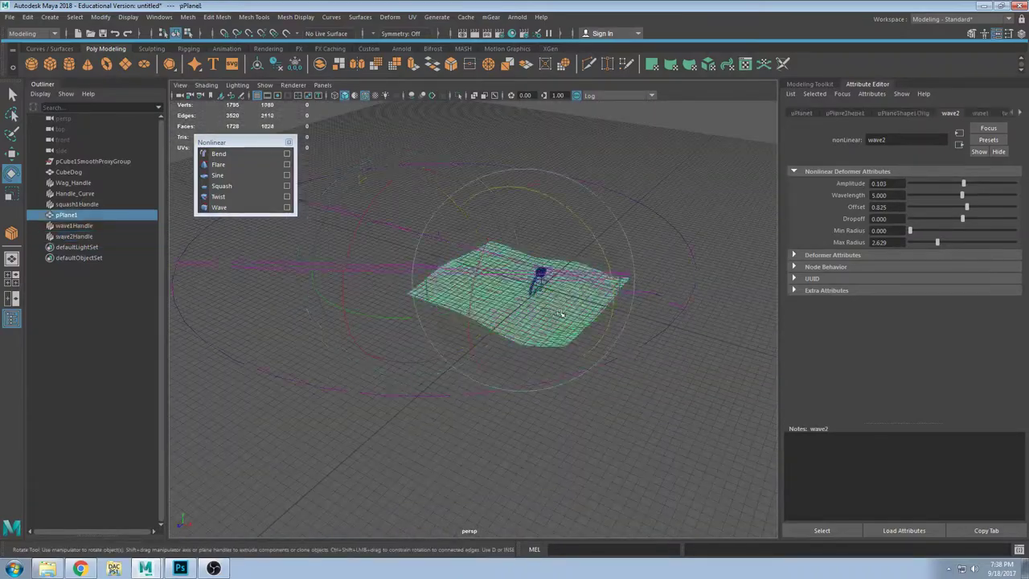
pyautogui.press('w')
pyautogui.moveTo(525, 222); pyautogui.dragTo(571, 241)
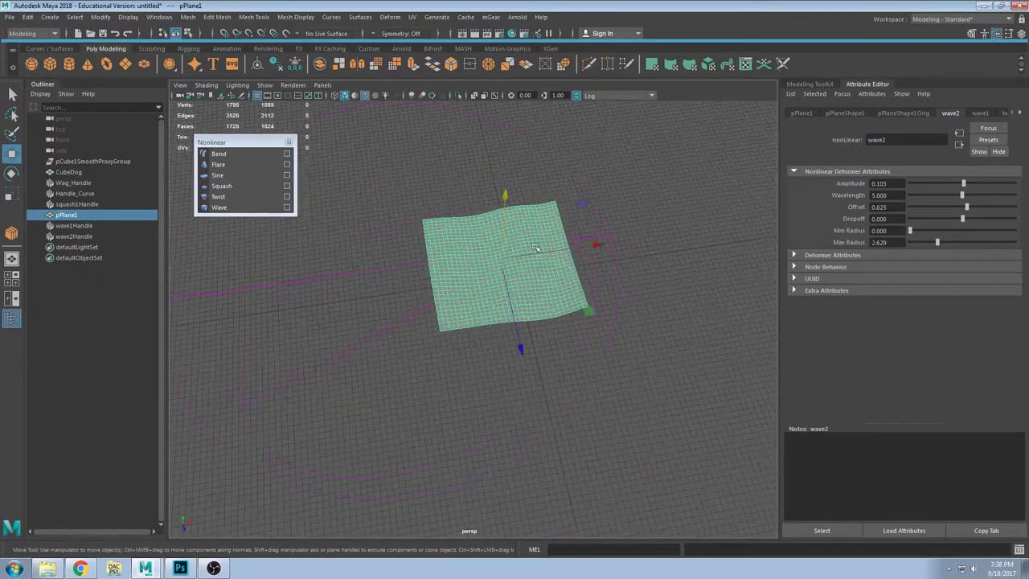
# Step: Select the first wave handle and set the second wave deformer's Offset to about 1.753
pyautogui.click(629, 275)
pyautogui.click(622, 273)
pyautogui.keyDown('alt'); pyautogui.moveTo(689, 256); pyautogui.dragTo(693, 237); pyautogui.keyUp('alt')
pyautogui.moveTo(971, 210)
pyautogui.mouseDown()
pyautogui.moveTo(981, 211)
pyautogui.moveTo(958, 214)
pyautogui.moveTo(972, 217)
pyautogui.mouseUp()
pyautogui.keyDown('alt'); pyautogui.moveTo(488, 248); pyautogui.dragTo(462, 198); pyautogui.keyUp('alt')
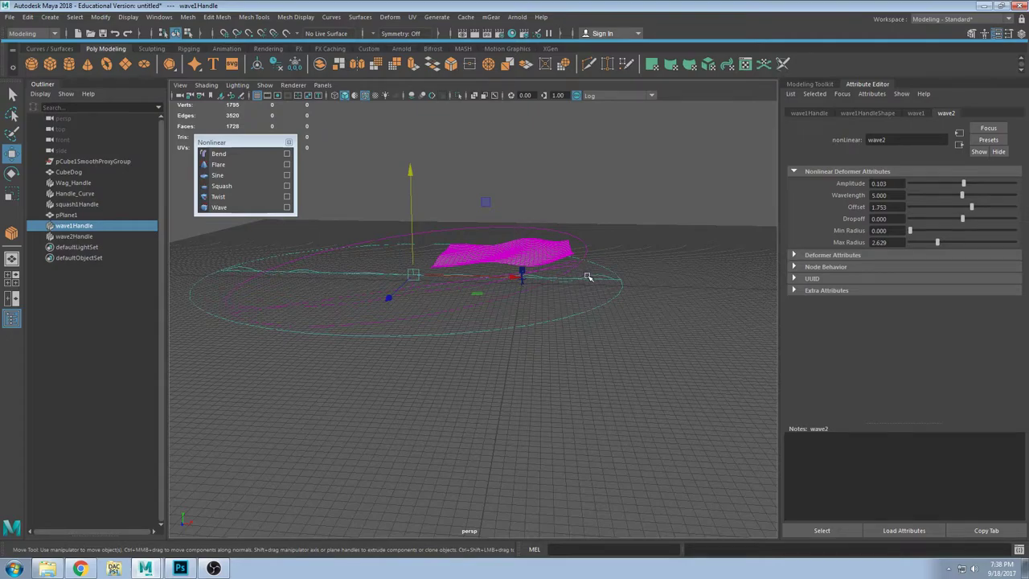
# Step: Select the plane, nudge it slightly higher, and reselect the first wave handle
pyautogui.keyDown('alt'); pyautogui.moveTo(599, 279); pyautogui.dragTo(370, 215); pyautogui.keyUp('alt')
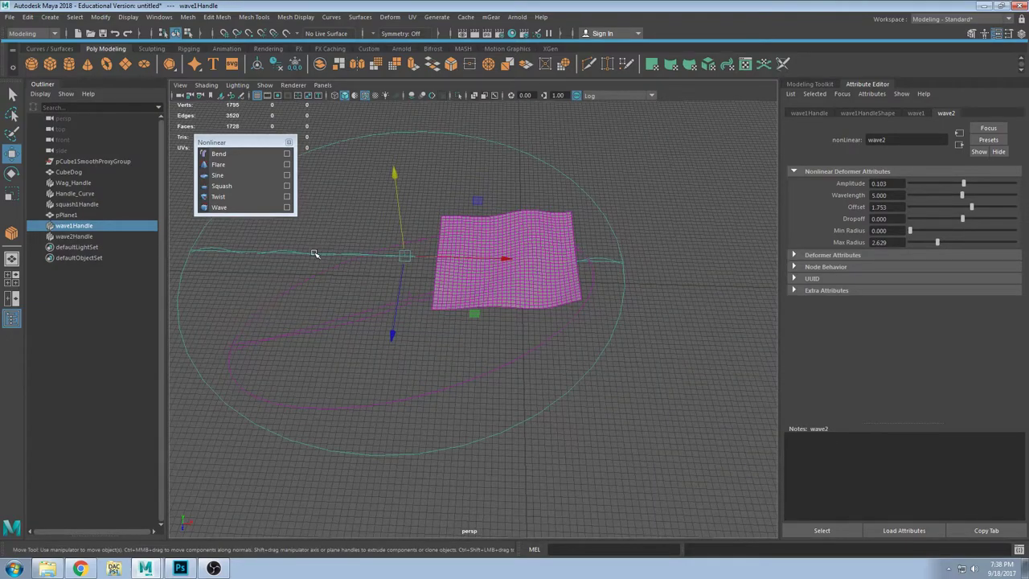
pyautogui.click(336, 262)
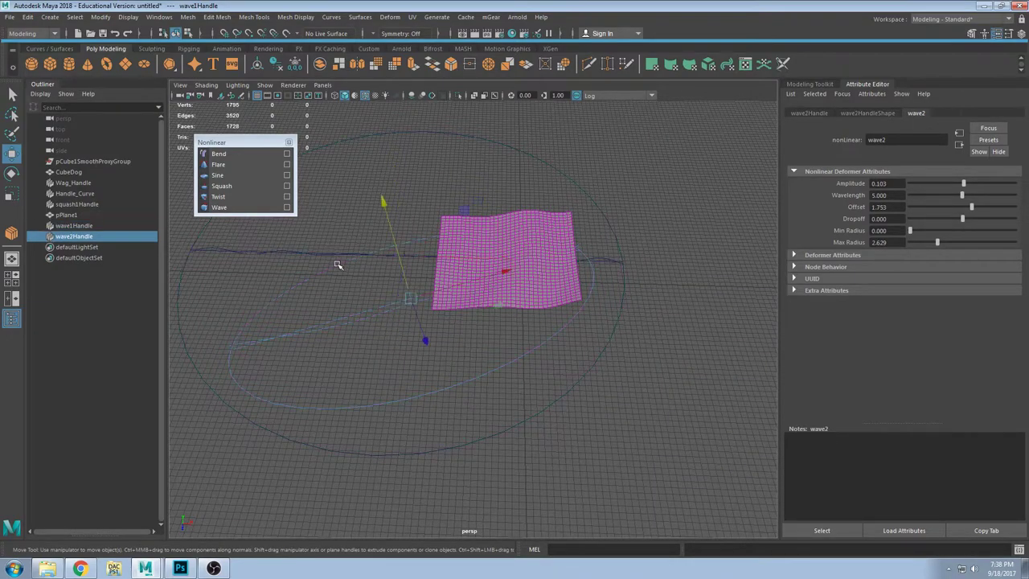
pyautogui.click(485, 248)
pyautogui.click(359, 255)
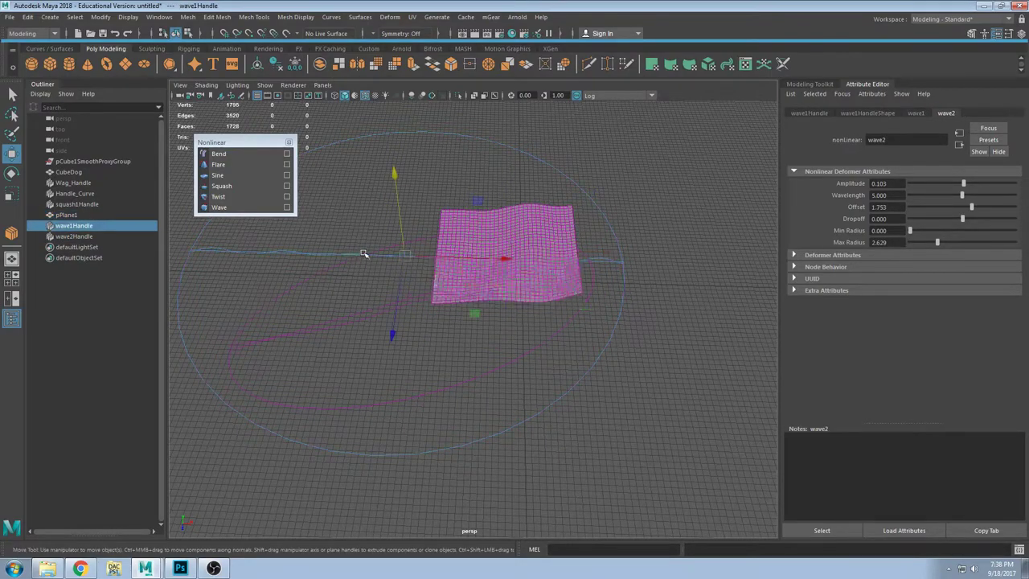
pyautogui.moveTo(362, 252)
pyautogui.keyDown('alt'); pyautogui.mouseDown()
pyautogui.moveTo(403, 233)
pyautogui.moveTo(404, 193)
pyautogui.moveTo(492, 289)
pyautogui.moveTo(519, 290)
pyautogui.moveTo(488, 254)
pyautogui.mouseUp(); pyautogui.keyUp('alt')
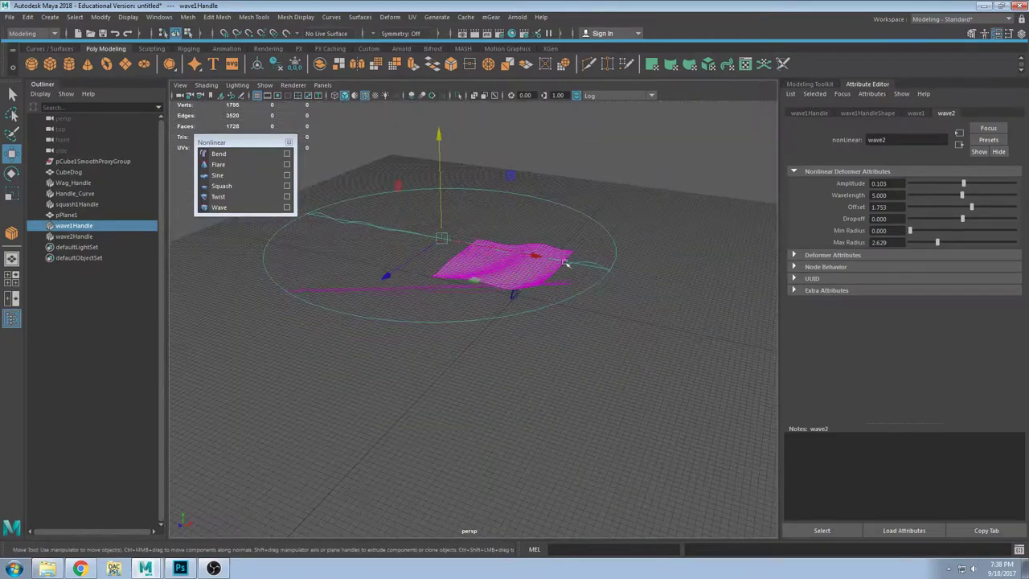
# Step: Move the floating Nonlinear deformer list clear of the polygon count readout
pyautogui.moveTo(213, 144); pyautogui.dragTo(198, 165)
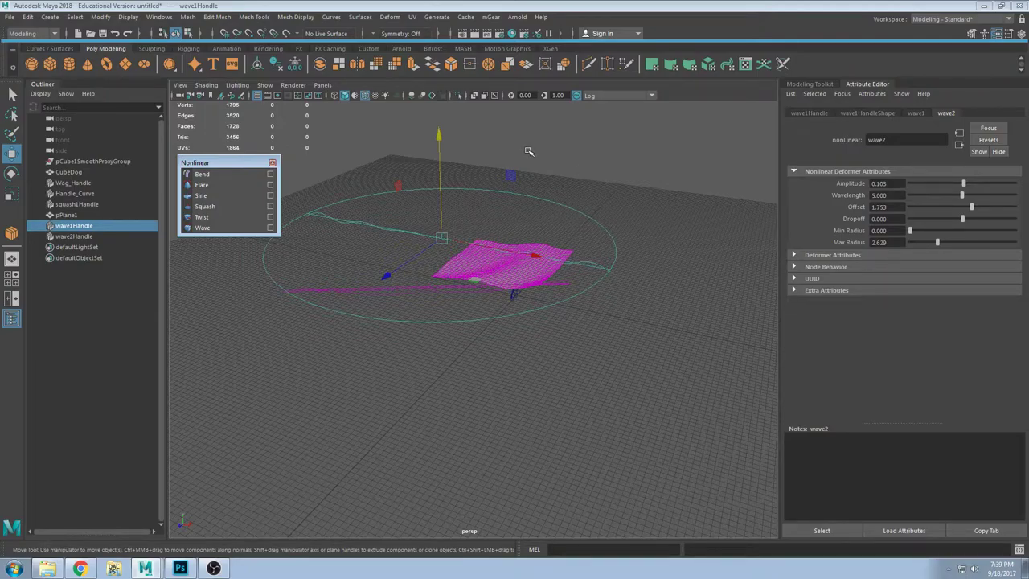
pyautogui.scroll(3, 501, 241)
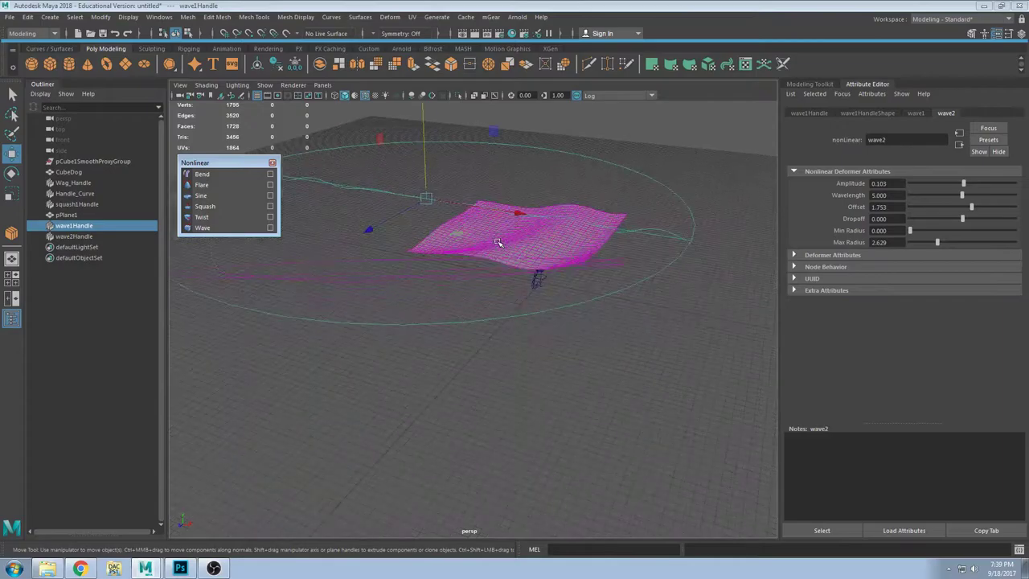
pyautogui.keyDown('alt'); pyautogui.moveTo(501, 241); pyautogui.dragTo(527, 254); pyautogui.keyUp('alt')
pyautogui.scroll(-3, 530, 267)
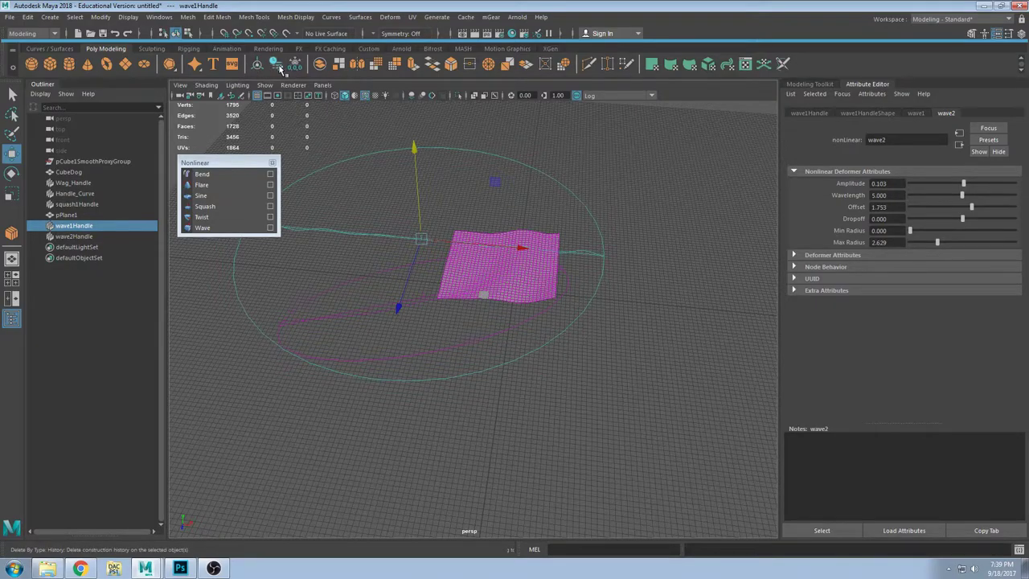
# Step: Bake both waves into the plane by deleting its construction history
pyautogui.click(525, 262)
pyautogui.click(276, 66)
pyautogui.keyDown('alt'); pyautogui.moveTo(523, 137); pyautogui.dragTo(550, 244); pyautogui.keyUp('alt')
# Step: Apply a Bend deformer to the baked, rippled plane
pyautogui.scroll(5, 549, 244)
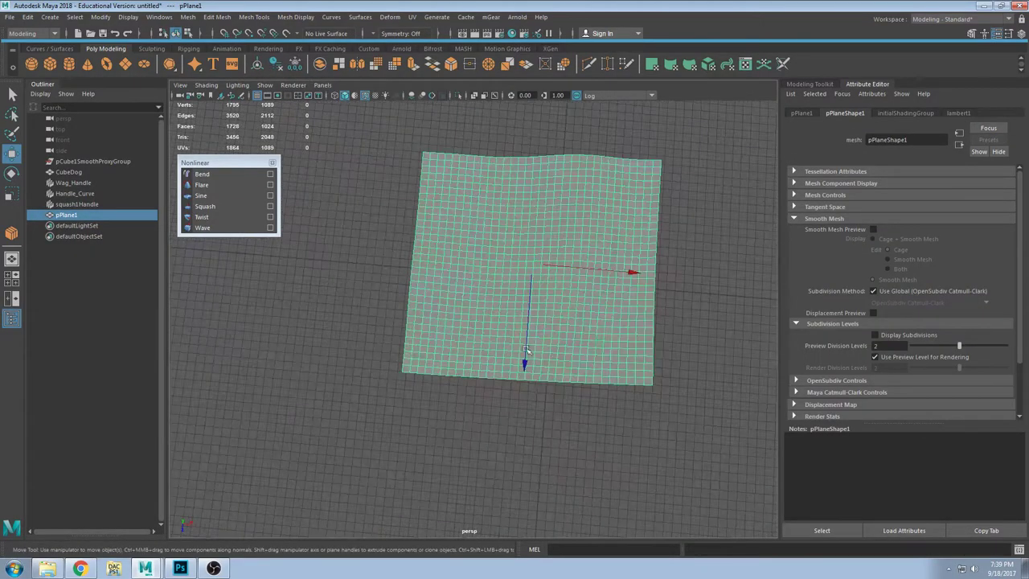
pyautogui.moveTo(474, 434)
pyautogui.keyDown('alt'); pyautogui.mouseDown()
pyautogui.moveTo(470, 286)
pyautogui.moveTo(519, 332)
pyautogui.moveTo(668, 342)
pyautogui.moveTo(527, 268)
pyautogui.moveTo(449, 259)
pyautogui.moveTo(611, 252)
pyautogui.moveTo(662, 228)
pyautogui.moveTo(611, 223)
pyautogui.moveTo(607, 237)
pyautogui.moveTo(623, 195)
pyautogui.moveTo(687, 301)
pyautogui.moveTo(715, 324)
pyautogui.moveTo(661, 319)
pyautogui.mouseUp(); pyautogui.keyUp('alt')
pyautogui.click(202, 174)
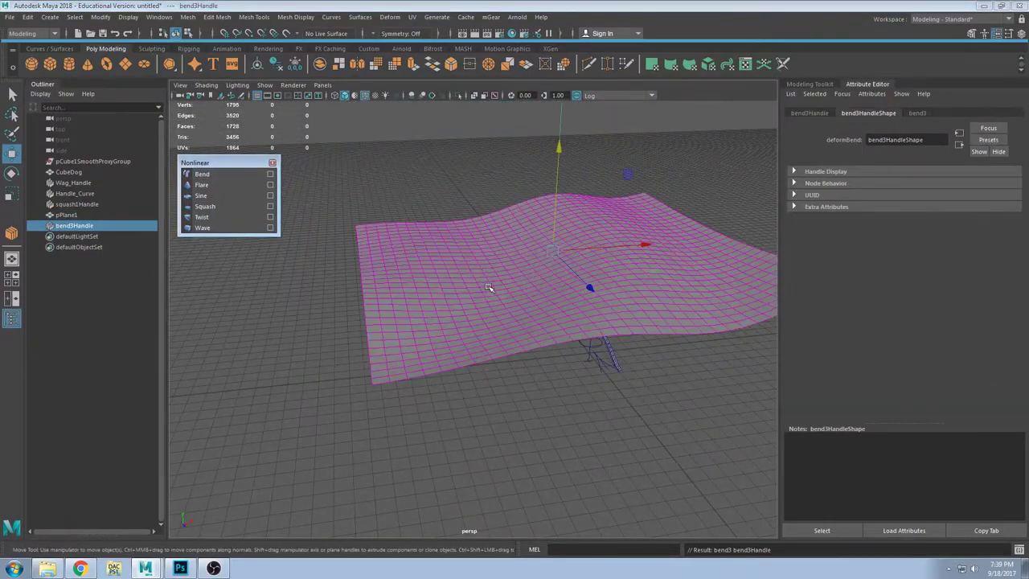
# Step: Move the bend handle to the plane's outer edge and rotate it to lie along the surface
pyautogui.moveTo(450, 269)
pyautogui.keyDown('alt'); pyautogui.mouseDown()
pyautogui.moveTo(486, 280)
pyautogui.moveTo(535, 233)
pyautogui.moveTo(538, 270)
pyautogui.moveTo(417, 252)
pyautogui.mouseUp(); pyautogui.keyUp('alt')
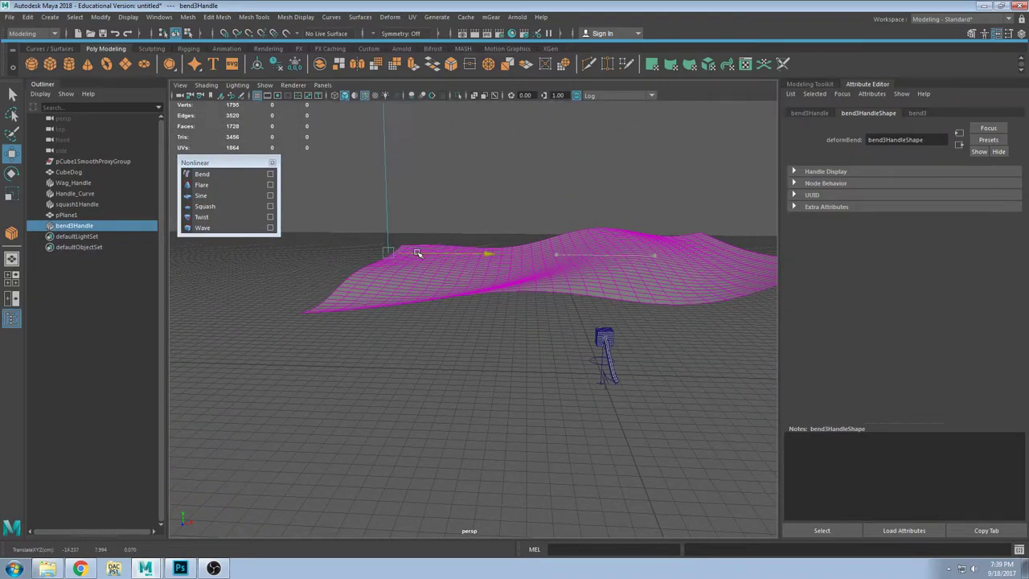
pyautogui.press('e')
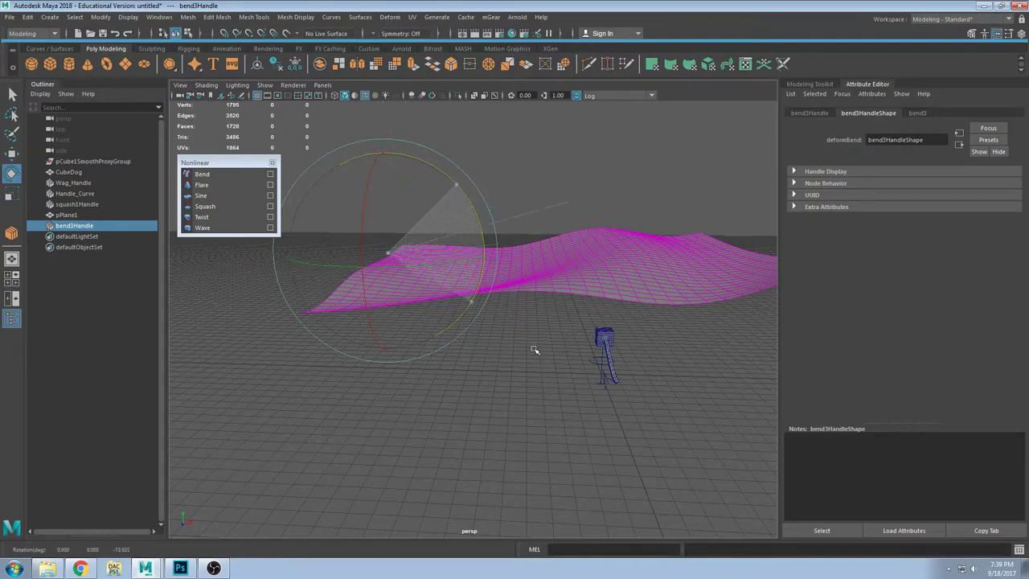
# Step: Bend the rippled plane strongly from its edge by setting the bend's Curvature to -79.794
pyautogui.click(917, 112)
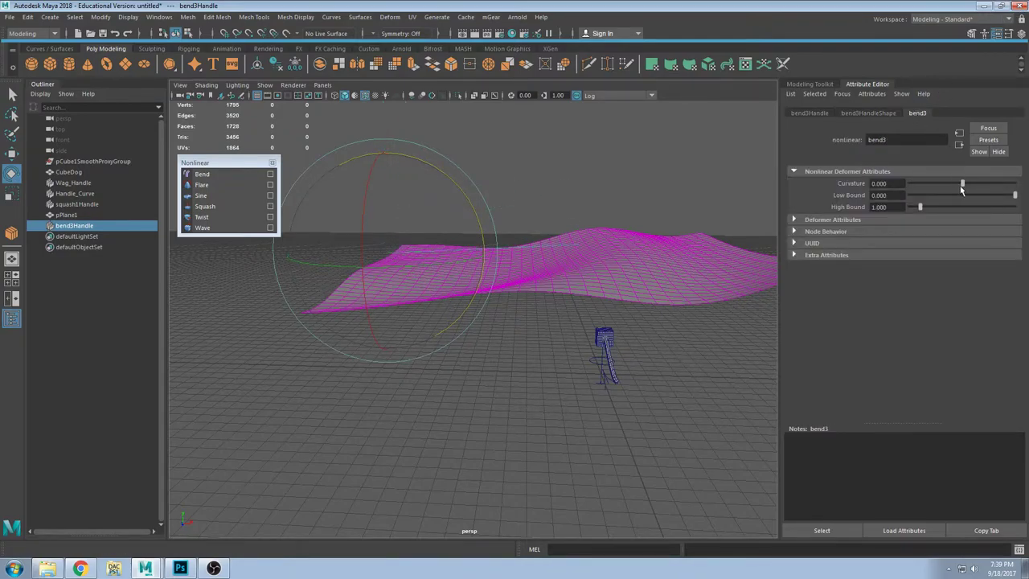
pyautogui.moveTo(963, 185); pyautogui.dragTo(935, 184)
pyautogui.keyDown('alt'); pyautogui.moveTo(526, 194); pyautogui.dragTo(452, 308); pyautogui.keyUp('alt')
pyautogui.click(466, 173)
pyautogui.scroll(2, 454, 264)
pyautogui.press('w')
pyautogui.click(422, 278)
pyautogui.moveTo(942, 184); pyautogui.dragTo(940, 188)
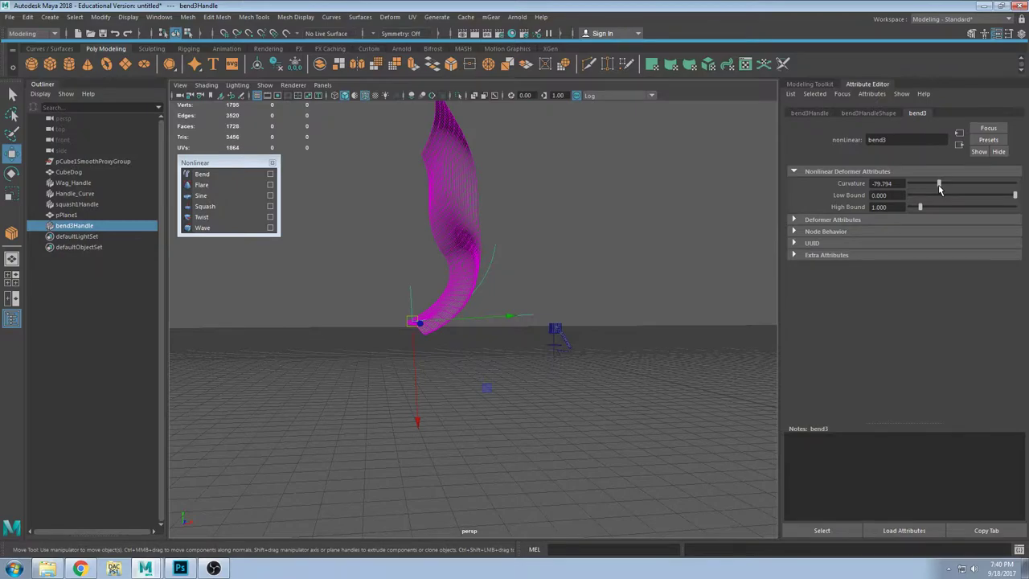
pyautogui.keyDown('alt'); pyautogui.moveTo(563, 283); pyautogui.dragTo(376, 244); pyautogui.keyUp('alt')
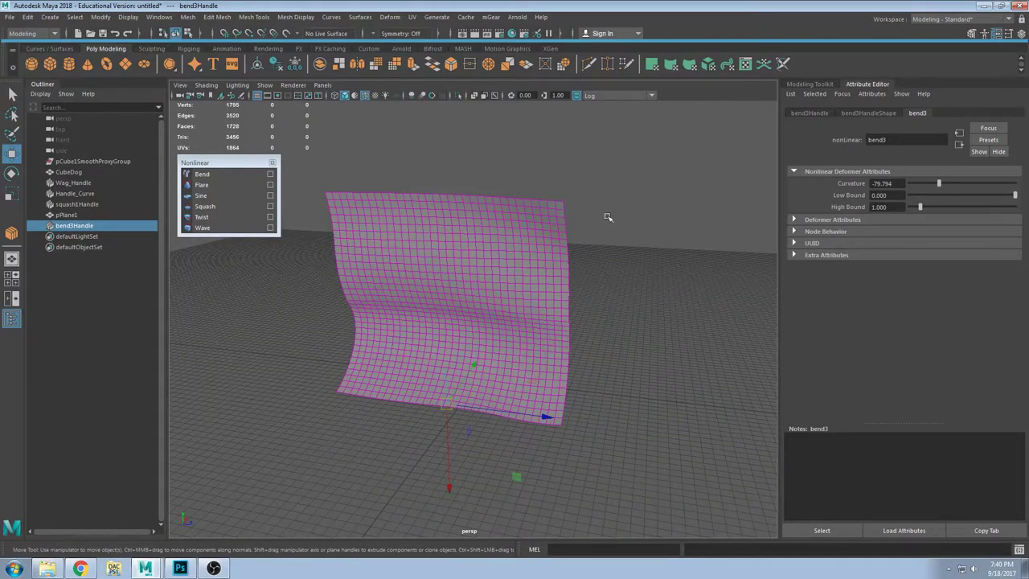
# Step: Select the bent plane and examine its curved, sail-like shape from several angles
pyautogui.click(424, 224)
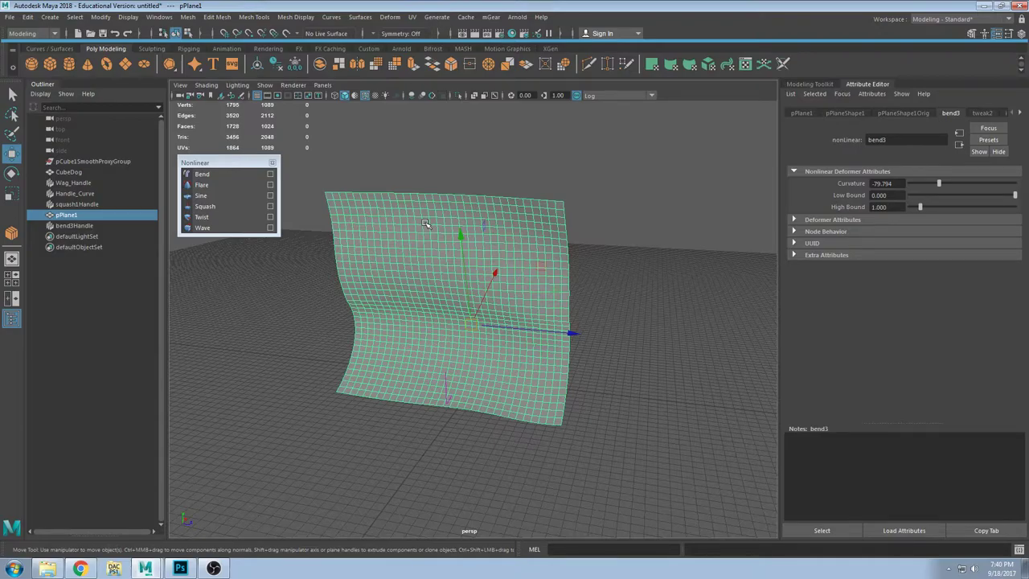
pyautogui.keyDown('alt'); pyautogui.moveTo(474, 228); pyautogui.dragTo(559, 246); pyautogui.keyUp('alt')
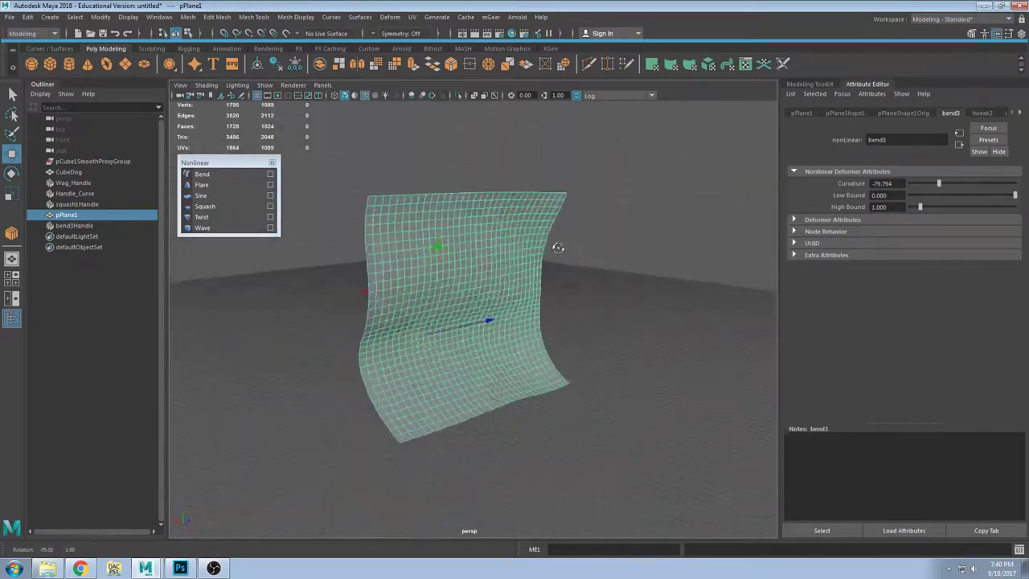
pyautogui.press('f')
pyautogui.keyDown('alt'); pyautogui.moveTo(444, 303); pyautogui.dragTo(397, 298); pyautogui.keyUp('alt')
pyautogui.keyDown('alt'); pyautogui.moveTo(556, 301); pyautogui.dragTo(498, 312); pyautogui.keyUp('alt')
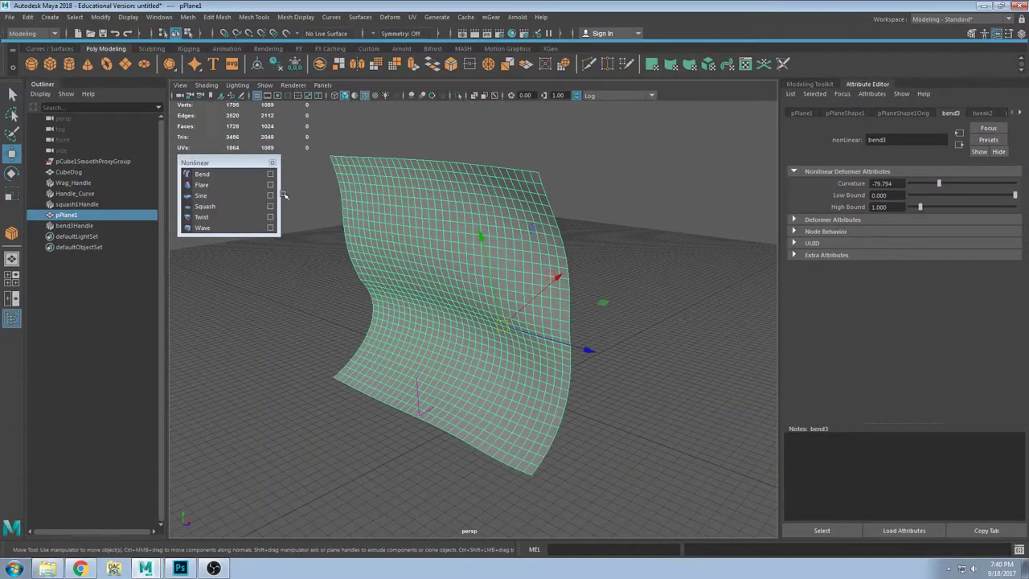
pyautogui.keyDown('alt'); pyautogui.moveTo(230, 240); pyautogui.dragTo(309, 219); pyautogui.keyUp('alt')
pyautogui.scroll(-2, 421, 287)
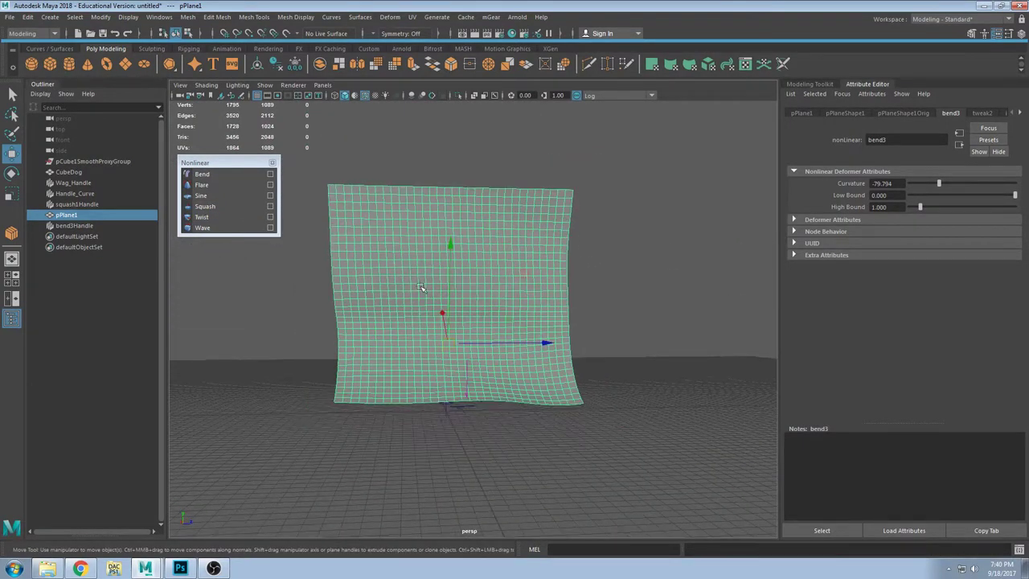
pyautogui.keyDown('alt'); pyautogui.moveTo(421, 287); pyautogui.dragTo(422, 292); pyautogui.keyUp('alt')
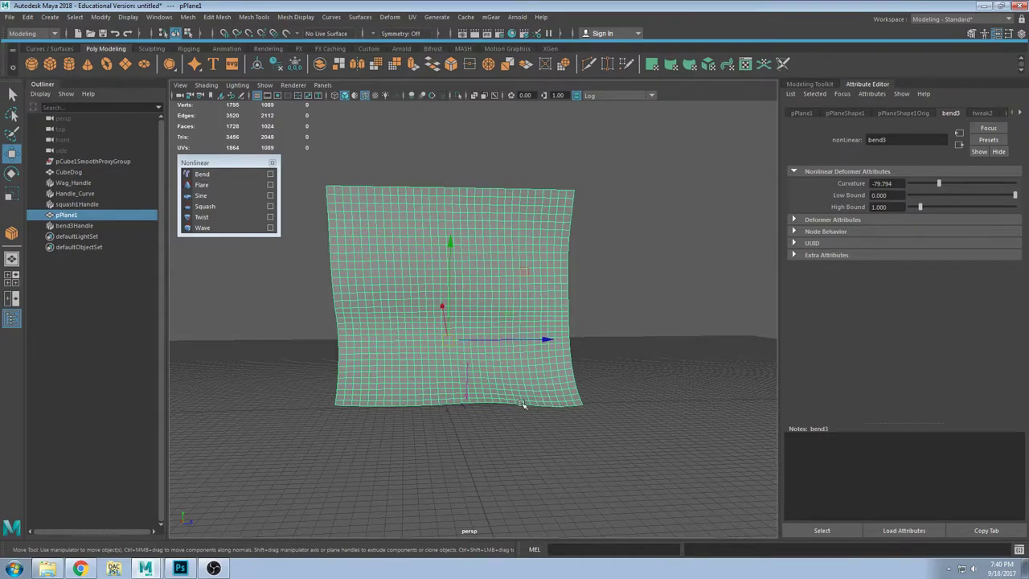
pyautogui.keyDown('alt'); pyautogui.moveTo(523, 407); pyautogui.dragTo(415, 409); pyautogui.keyUp('alt')
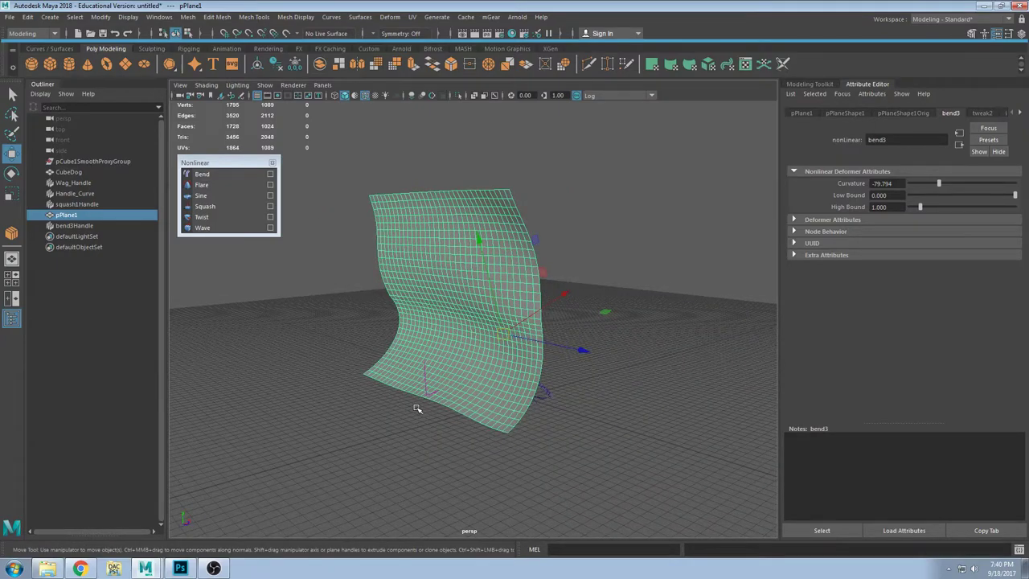
pyautogui.keyDown('alt'); pyautogui.moveTo(458, 287); pyautogui.dragTo(531, 294); pyautogui.keyUp('alt')
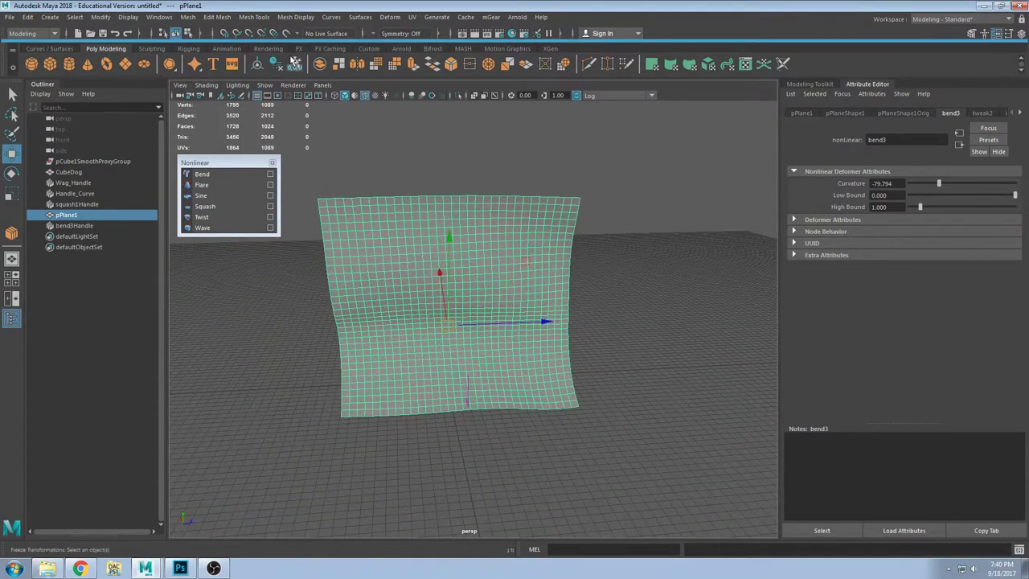
# Step: Bake the bend into the plane by deleting its history, and close the floating Nonlinear deformer list
pyautogui.click(275, 64)
pyautogui.moveTo(245, 167)
pyautogui.mouseDown()
pyautogui.moveTo(244, 183)
pyautogui.moveTo(315, 180)
pyautogui.moveTo(248, 172)
pyautogui.mouseUp()
pyautogui.click(276, 169)
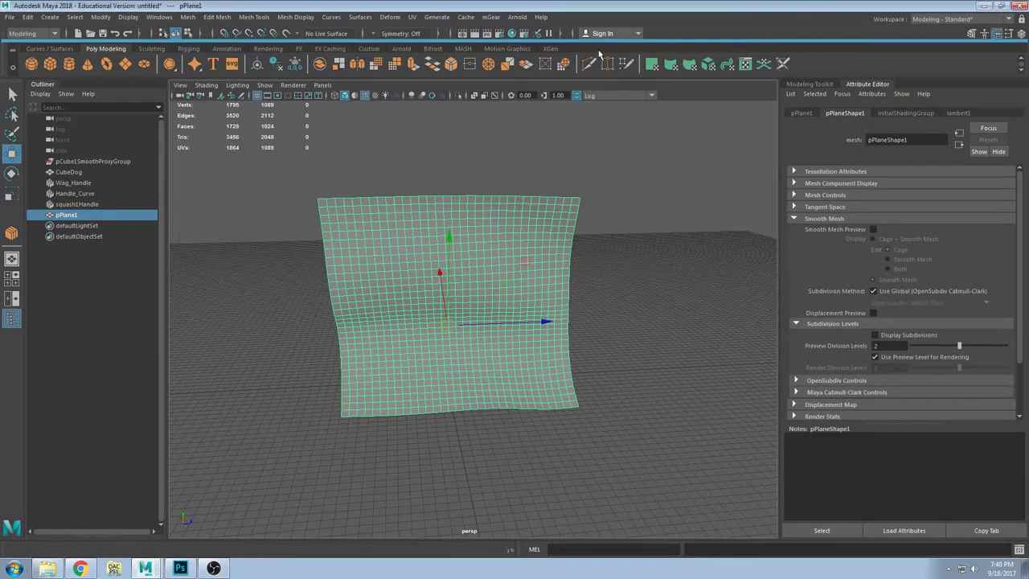
# Step: Open the Lattice deformer's options for the plane and close the floating Deform list
pyautogui.click(390, 17)
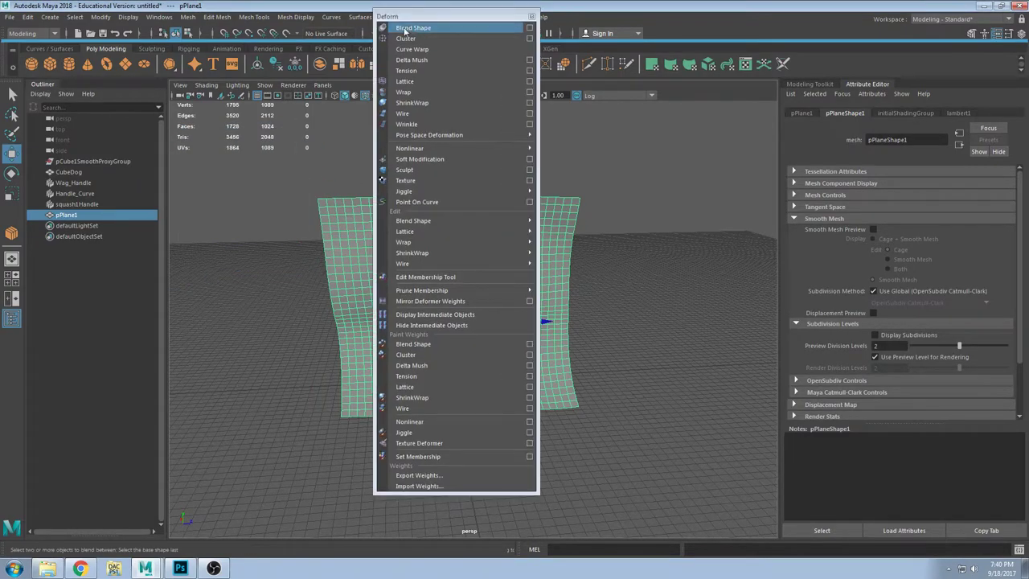
pyautogui.click(400, 33)
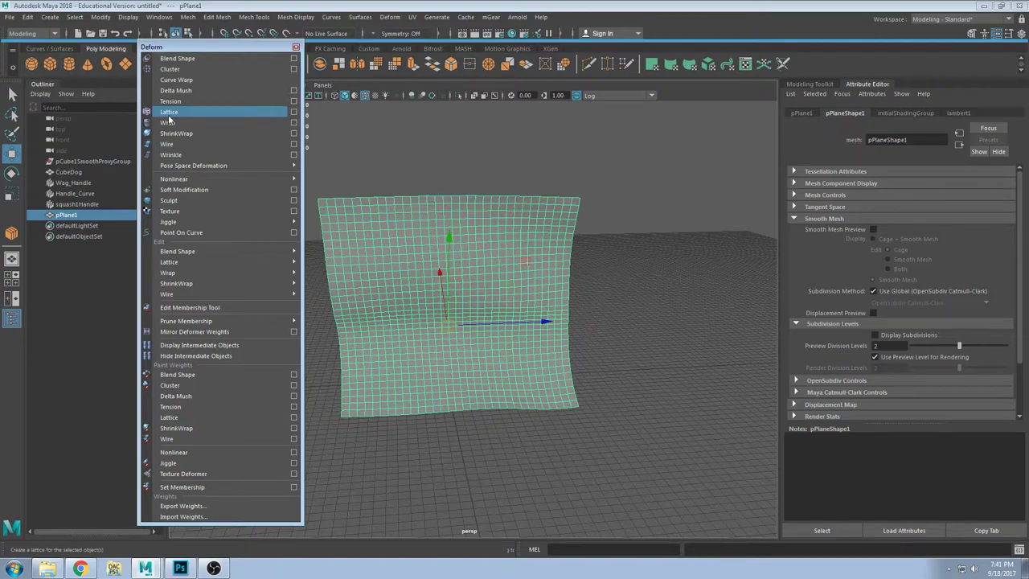
pyautogui.click(294, 112)
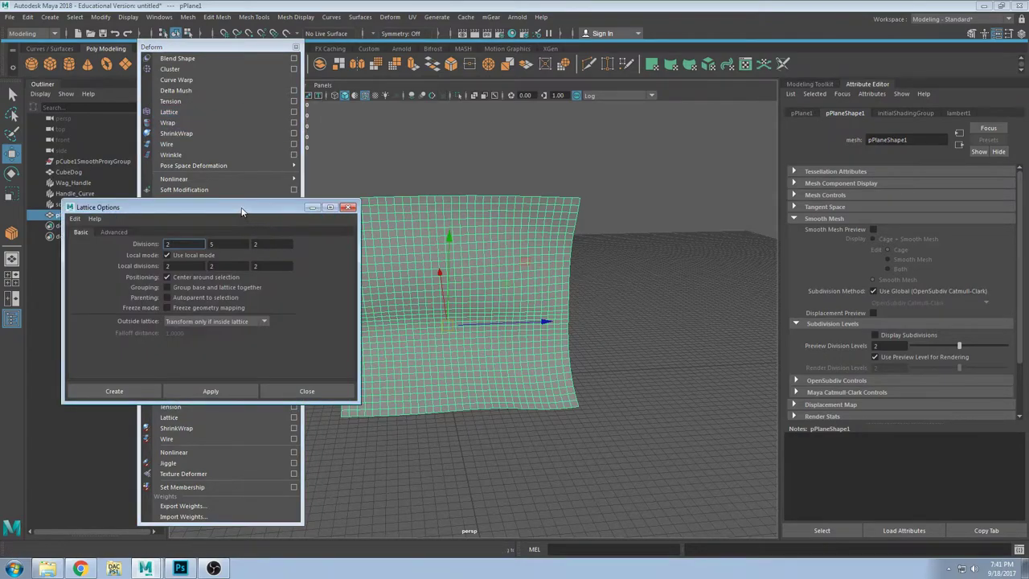
pyautogui.moveTo(243, 211); pyautogui.dragTo(233, 48)
pyautogui.click(295, 46)
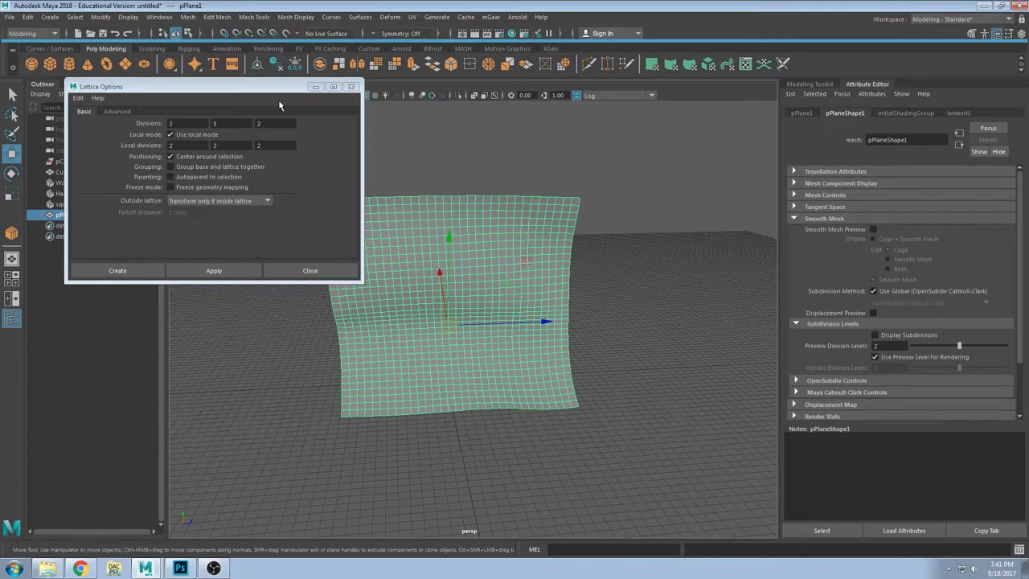
pyautogui.moveTo(281, 87); pyautogui.dragTo(245, 83)
pyautogui.keyDown('alt'); pyautogui.moveTo(412, 218); pyautogui.dragTo(557, 233); pyautogui.keyUp('alt')
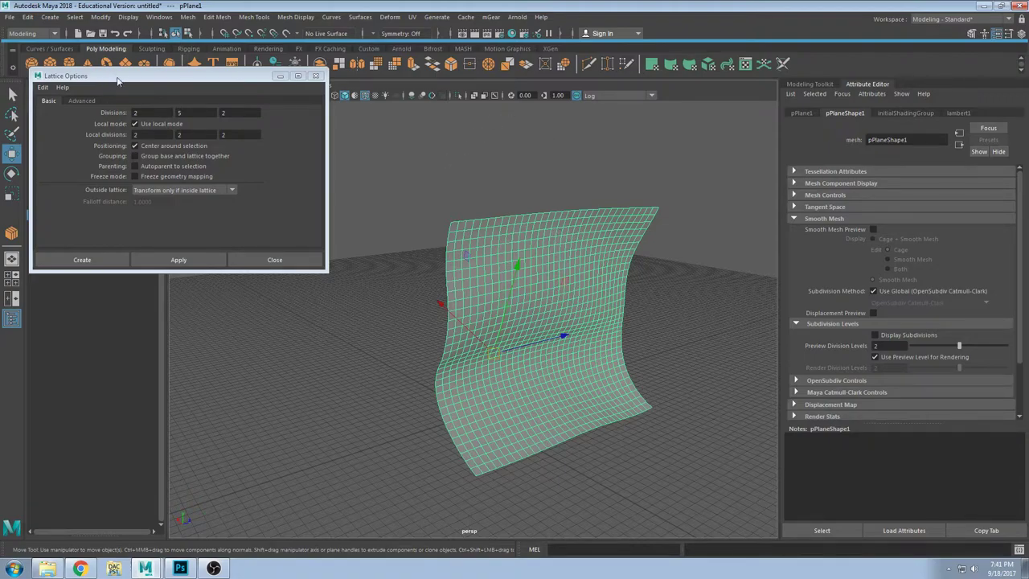
pyautogui.moveTo(131, 86); pyautogui.dragTo(155, 109)
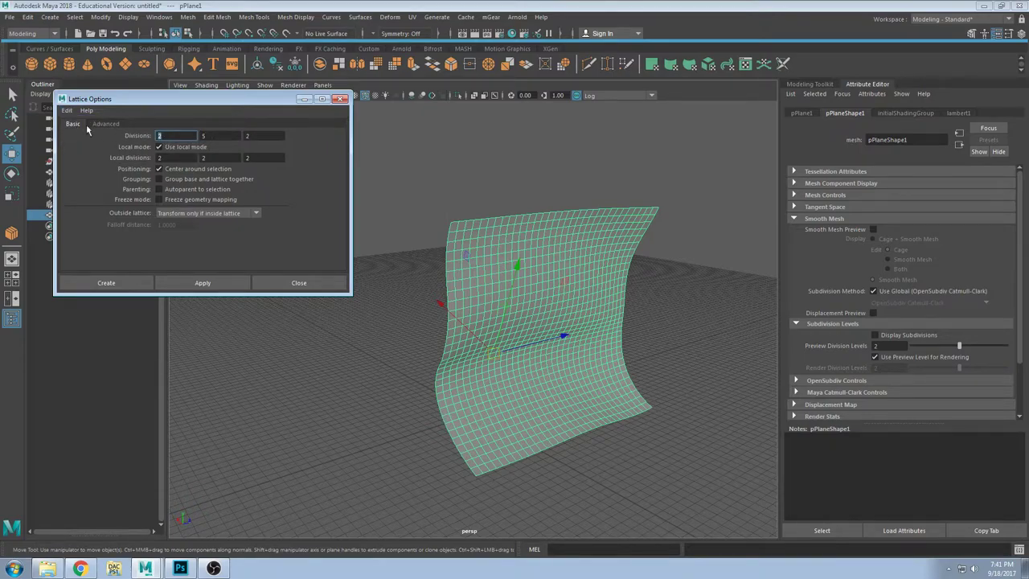
# Step: Set the lattice divisions to 4, 4 and 4
pyautogui.write('4')
pyautogui.press('Tab')
pyautogui.write('4')
pyautogui.press('Tab')
pyautogui.write('4')
pyautogui.press('Tab')
# Step: Create a temporary polygon cube, raise it above the grid to inspect its subdivisions, and delete it
pyautogui.click(49, 64)
pyautogui.keyDown('alt'); pyautogui.moveTo(471, 338); pyautogui.dragTo(563, 336); pyautogui.keyUp('alt')
pyautogui.scroll(3, 406, 461)
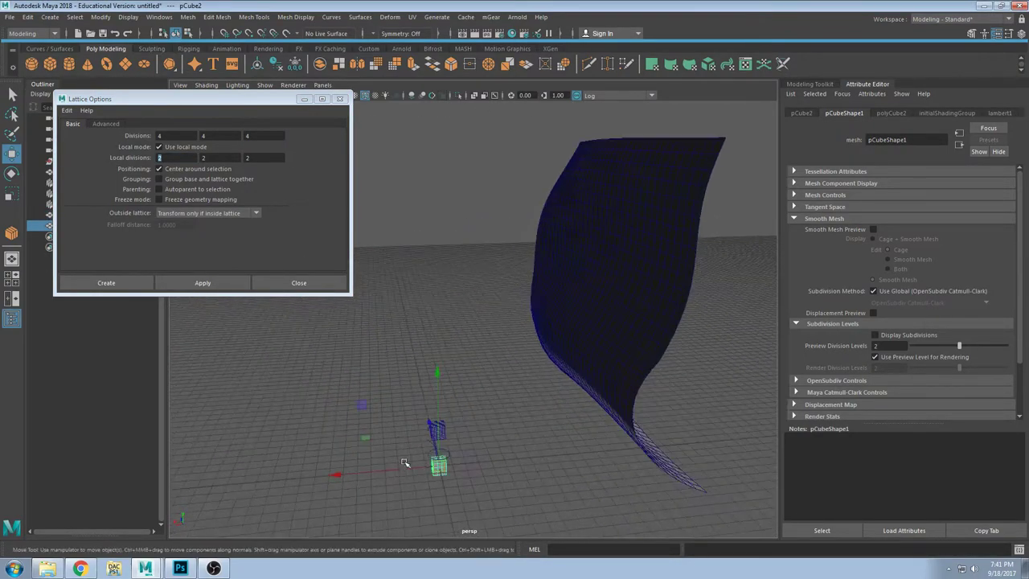
pyautogui.moveTo(436, 405); pyautogui.dragTo(438, 254)
pyautogui.scroll(3, 456, 322)
pyautogui.scroll(3, 435, 322)
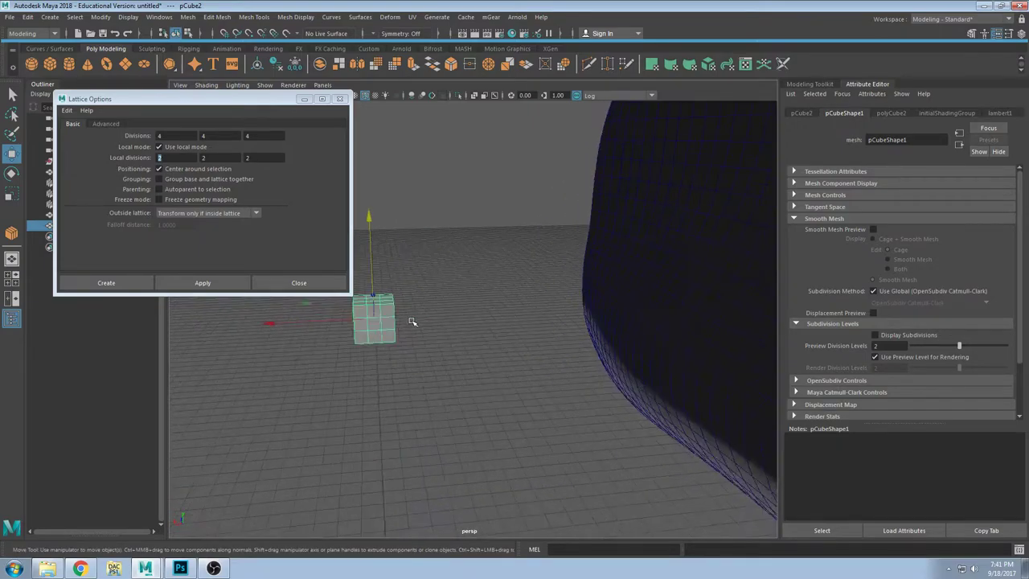
pyautogui.keyDown('alt'); pyautogui.moveTo(410, 322); pyautogui.dragTo(499, 326, button='middle'); pyautogui.keyUp('alt')
pyautogui.keyDown('alt'); pyautogui.moveTo(478, 326); pyautogui.dragTo(427, 361); pyautogui.keyUp('alt')
pyautogui.press('Delete')
# Step: Select the curved plane and create the lattice deformer around it with the entered divisions
pyautogui.keyDown('alt'); pyautogui.moveTo(501, 312); pyautogui.dragTo(561, 288); pyautogui.keyUp('alt')
pyautogui.click(560, 287)
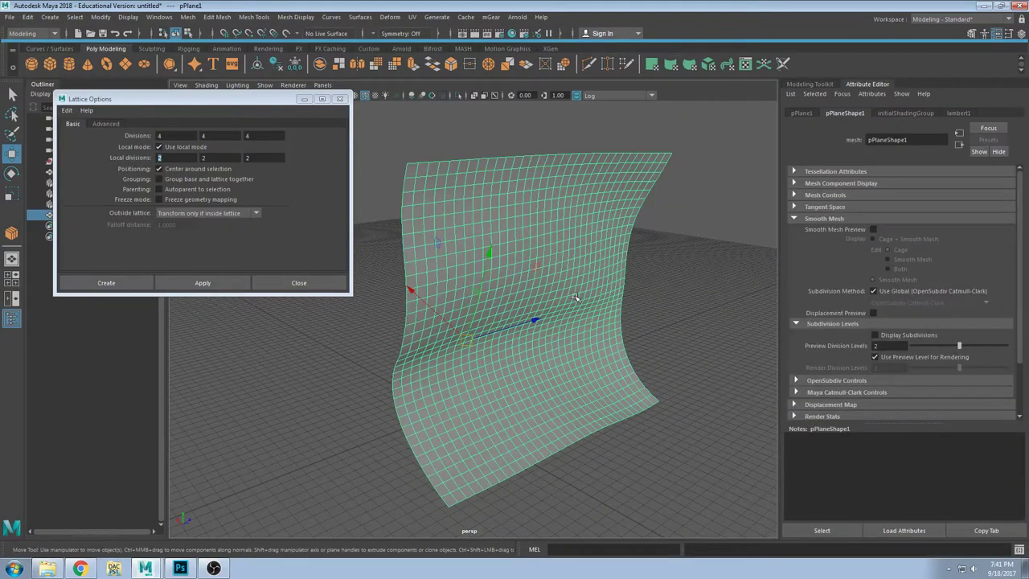
pyautogui.moveTo(572, 242)
pyautogui.keyDown('alt'); pyautogui.mouseDown()
pyautogui.moveTo(662, 230)
pyautogui.moveTo(552, 239)
pyautogui.mouseUp(); pyautogui.keyUp('alt')
pyautogui.keyDown('alt'); pyautogui.moveTo(471, 231); pyautogui.dragTo(659, 231); pyautogui.keyUp('alt')
pyautogui.click(112, 283)
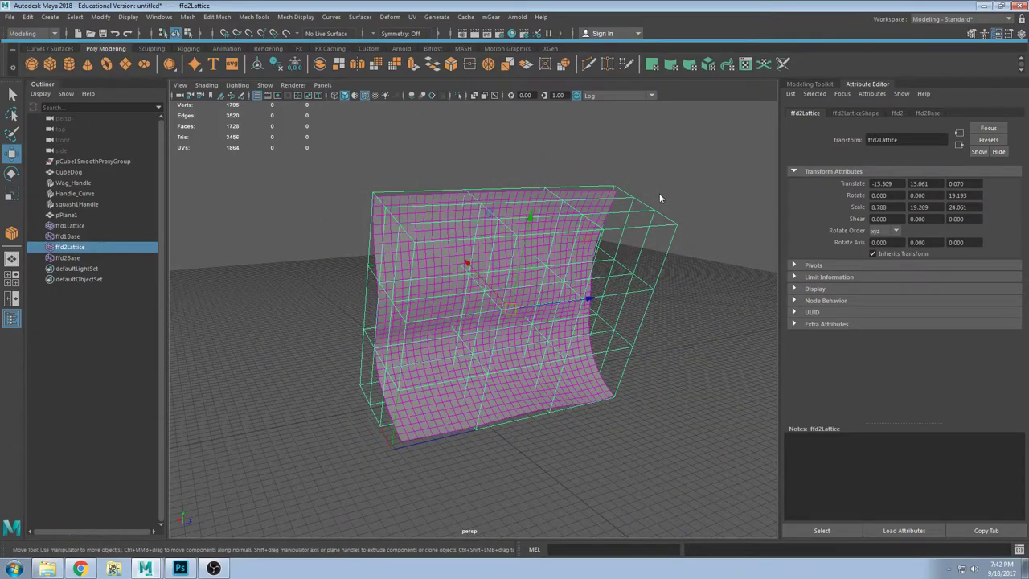
# Step: Switch to editing lattice points and pull one middle point on the lattice's lower edge downward
pyautogui.press('F9')
pyautogui.keyDown('alt'); pyautogui.moveTo(616, 336); pyautogui.dragTo(460, 404); pyautogui.keyUp('alt')
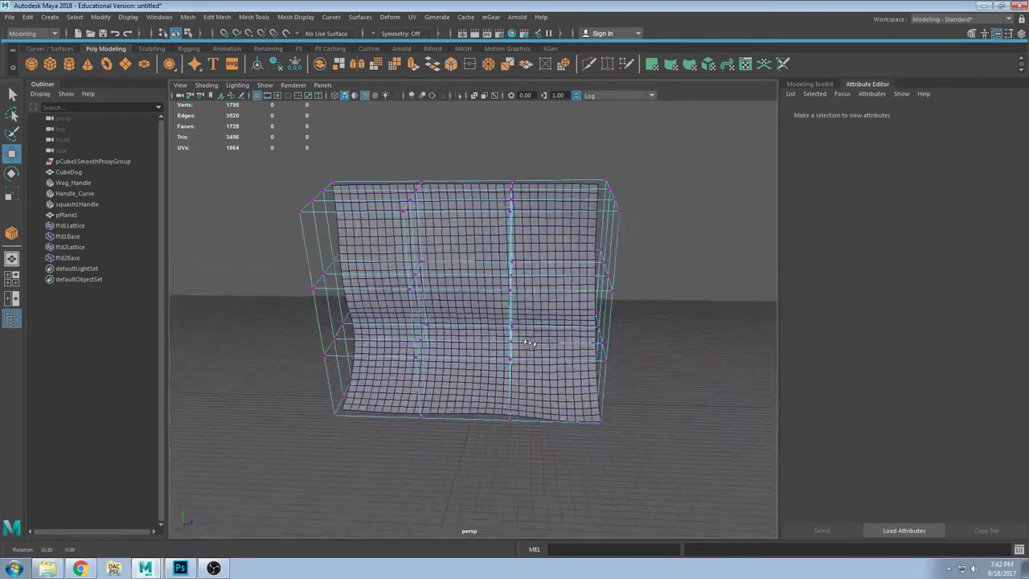
pyautogui.keyDown('alt'); pyautogui.moveTo(460, 404); pyautogui.dragTo(516, 354, button='middle'); pyautogui.keyUp('alt')
pyautogui.scroll(3, 497, 366)
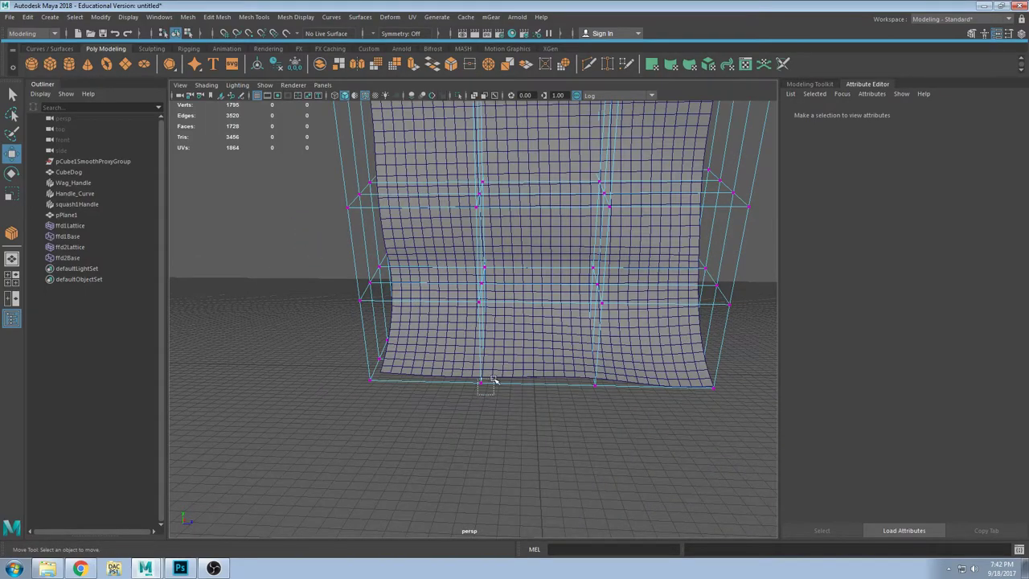
pyautogui.moveTo(494, 379); pyautogui.dragTo(498, 396)
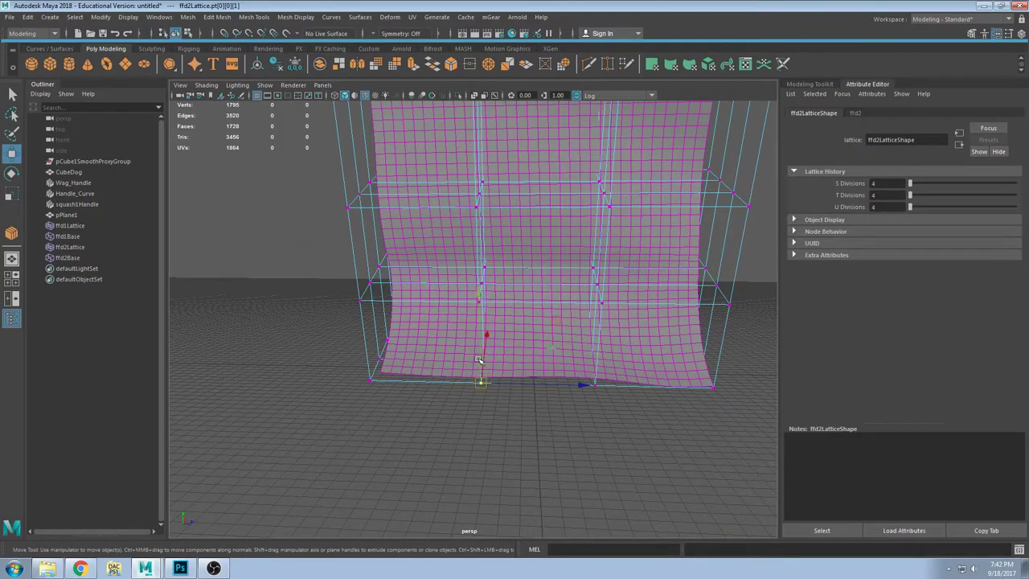
pyautogui.moveTo(479, 360); pyautogui.dragTo(493, 384)
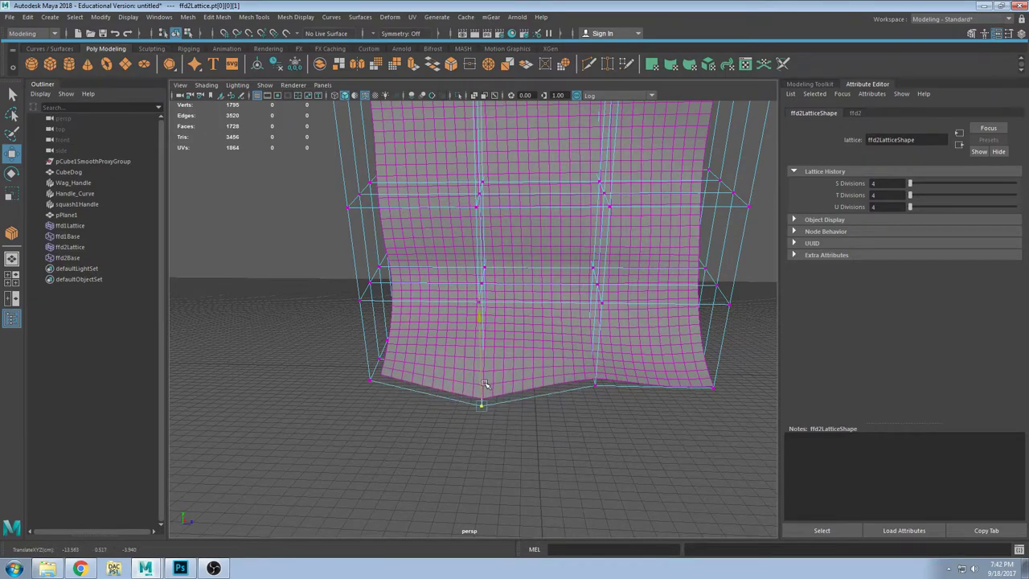
# Step: Lower the other middle point on the lattice's lower edge and pull the first one slightly further down
pyautogui.click(597, 389)
pyautogui.keyDown('alt'); pyautogui.moveTo(599, 356); pyautogui.dragTo(617, 381); pyautogui.keyUp('alt')
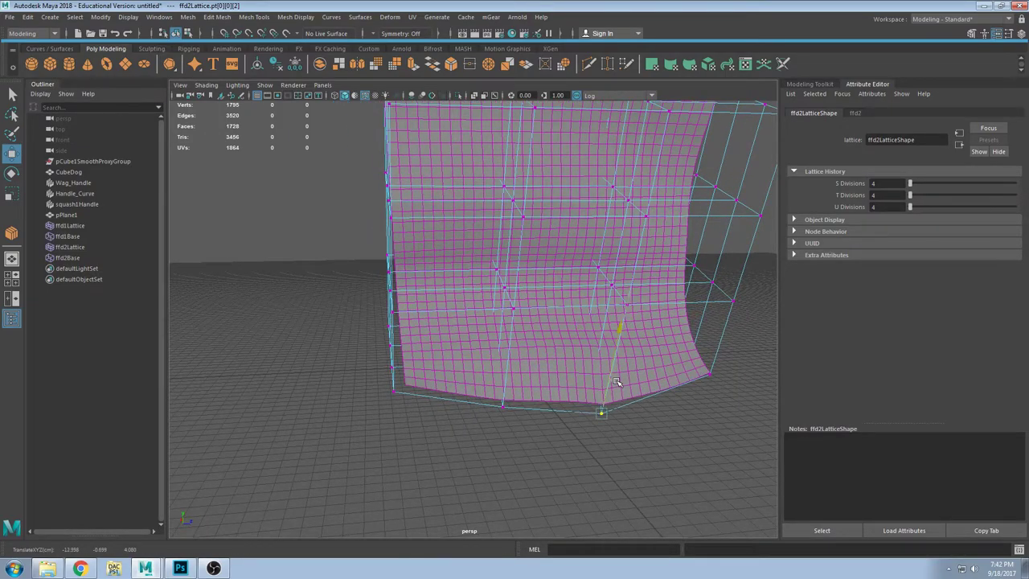
pyautogui.click(502, 407)
pyautogui.moveTo(506, 386); pyautogui.dragTo(510, 401)
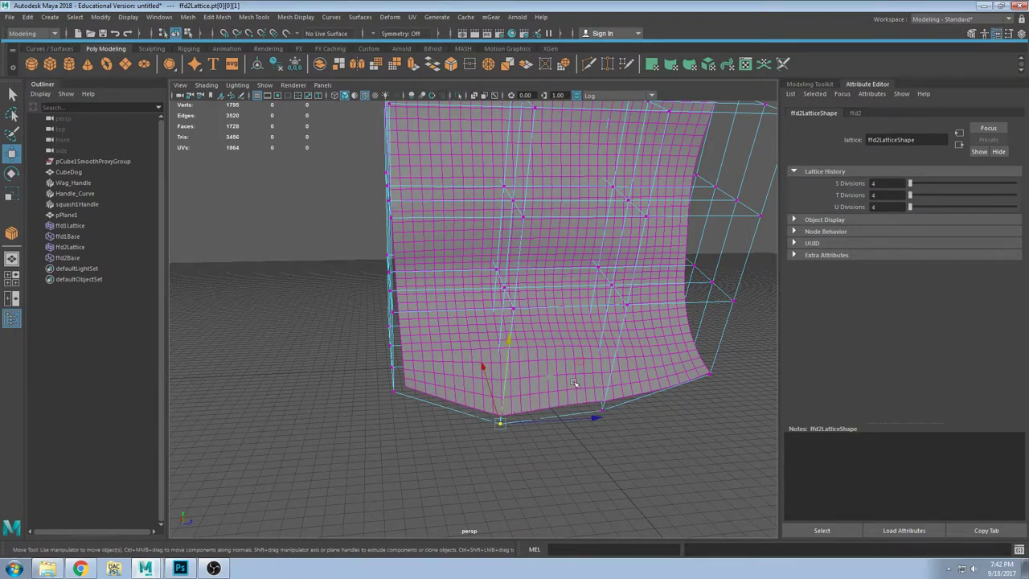
pyautogui.click(577, 381)
pyautogui.keyDown('alt'); pyautogui.moveTo(576, 381); pyautogui.dragTo(613, 311); pyautogui.keyUp('alt')
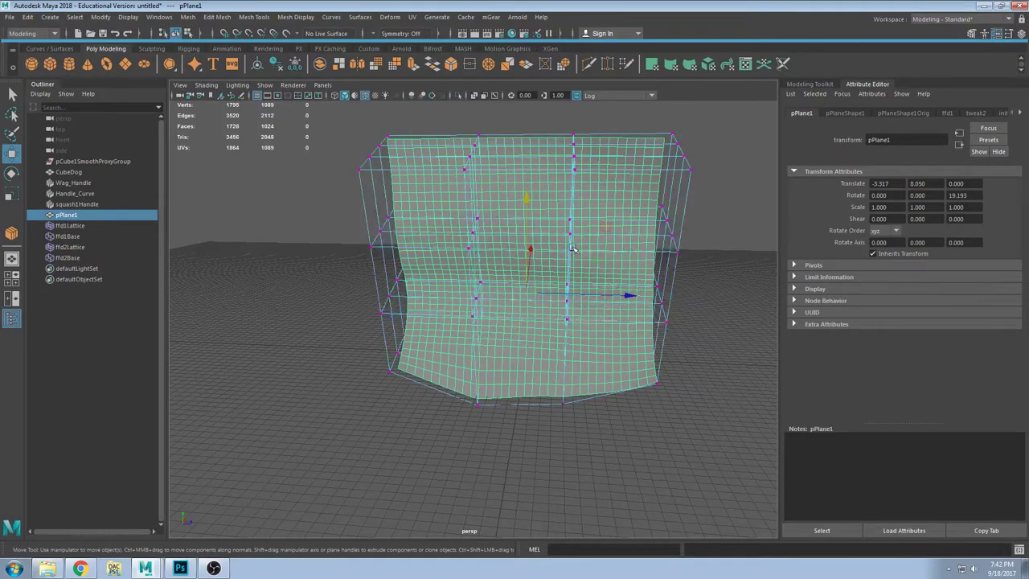
pyautogui.keyDown('alt'); pyautogui.moveTo(671, 266); pyautogui.dragTo(509, 165); pyautogui.keyUp('alt')
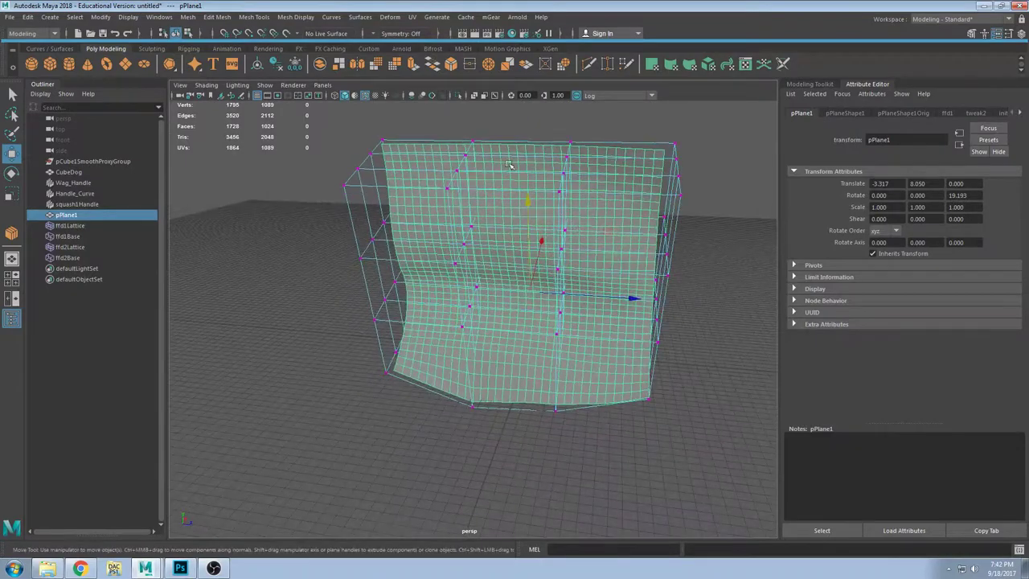
# Step: Select the middle lattice points along the upper edge and shift them down and outward so the edge sags
pyautogui.keyDown('alt'); pyautogui.moveTo(417, 121); pyautogui.dragTo(601, 437); pyautogui.keyUp('alt')
pyautogui.keyDown('alt'); pyautogui.moveTo(495, 321); pyautogui.dragTo(478, 271); pyautogui.keyUp('alt')
pyautogui.moveTo(499, 219); pyautogui.dragTo(444, 168)
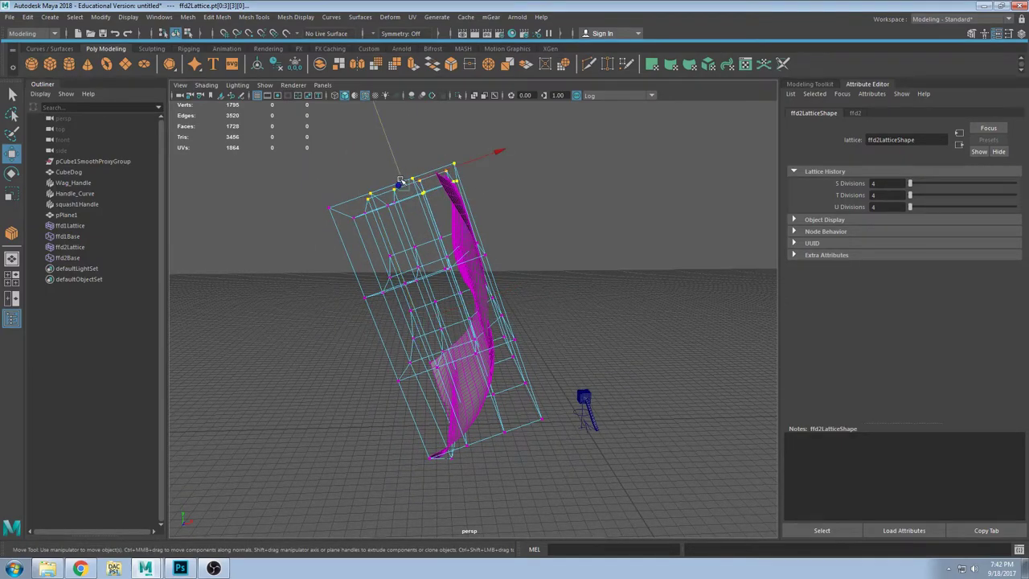
pyautogui.keyDown('alt'); pyautogui.moveTo(399, 181); pyautogui.dragTo(411, 228, button='middle'); pyautogui.keyUp('alt')
pyautogui.moveTo(458, 132); pyautogui.dragTo(422, 134)
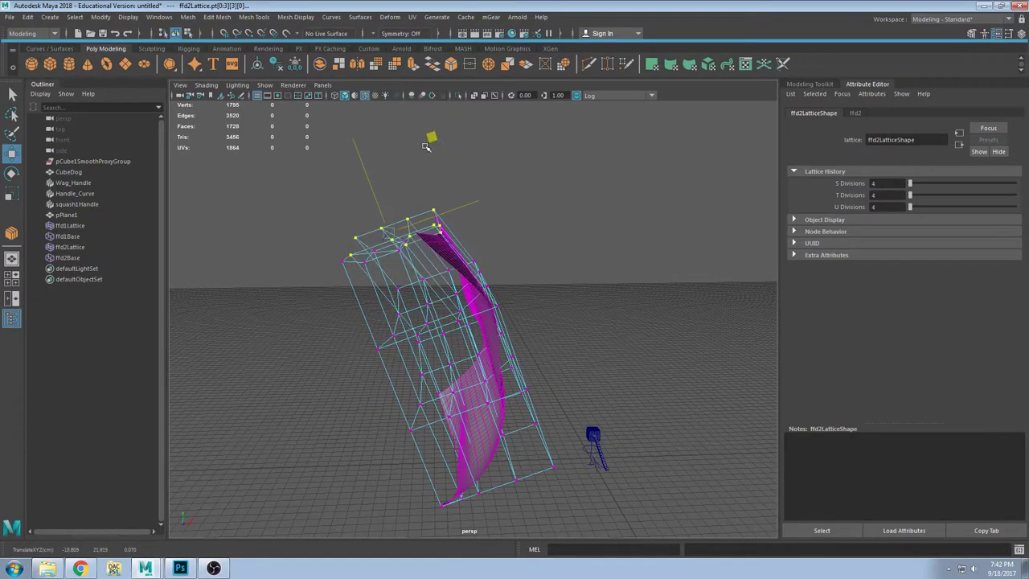
# Step: Select the plane and examine the lattice-deformed surface up close from several angles
pyautogui.keyDown('alt'); pyautogui.moveTo(494, 246); pyautogui.dragTo(593, 258); pyautogui.keyUp('alt')
pyautogui.scroll(4, 471, 228)
pyautogui.keyDown('alt'); pyautogui.moveTo(470, 229); pyautogui.dragTo(438, 283); pyautogui.keyUp('alt')
pyautogui.click(421, 241)
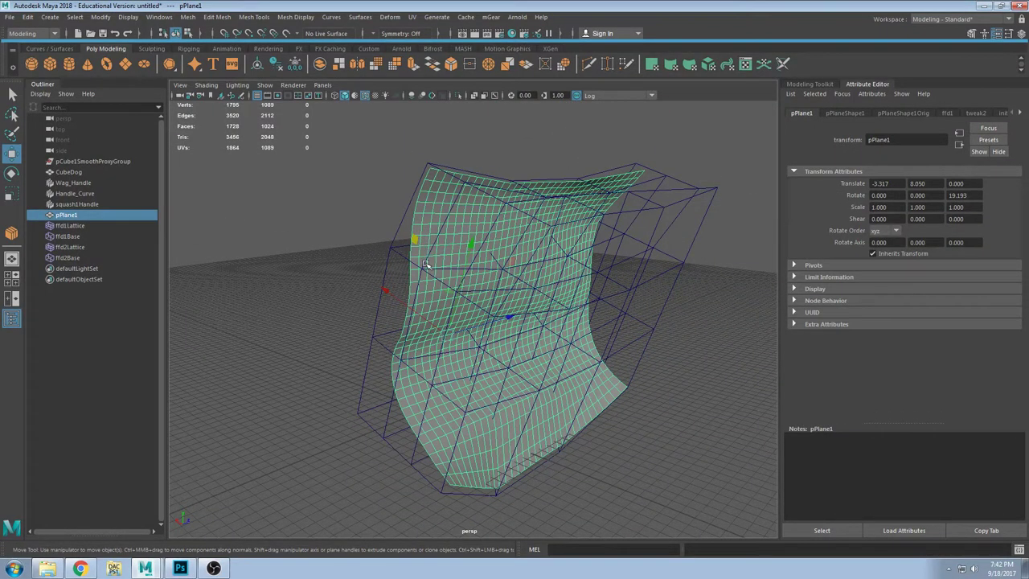
pyautogui.scroll(-2, 482, 240)
pyautogui.scroll(5, 476, 245)
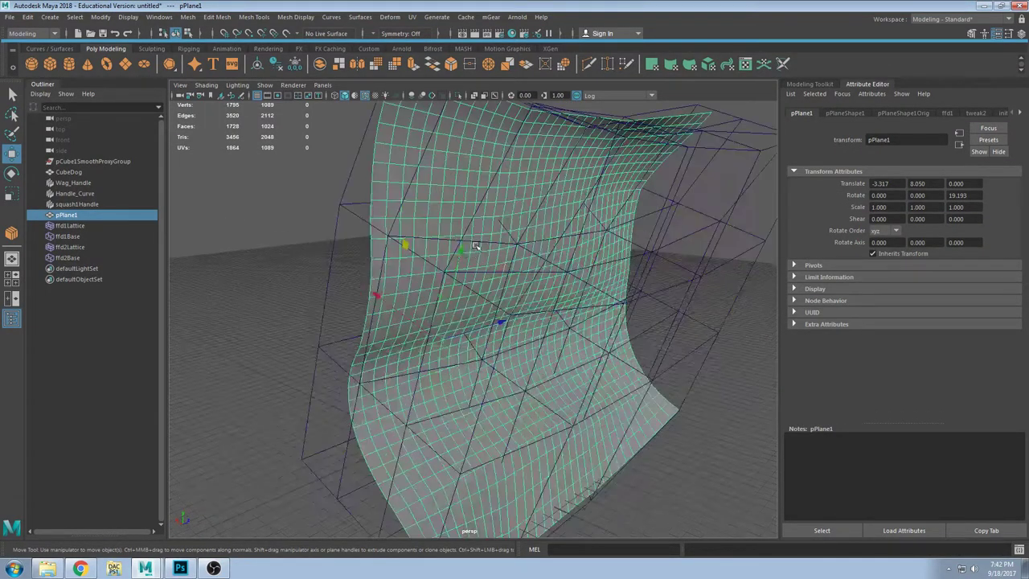
# Step: Switch the first lattice to point editing and pull one point on its side edge, one row below the top corner, outward
pyautogui.keyDown('alt'); pyautogui.moveTo(437, 218); pyautogui.dragTo(366, 222); pyautogui.keyUp('alt')
pyautogui.click(361, 221)
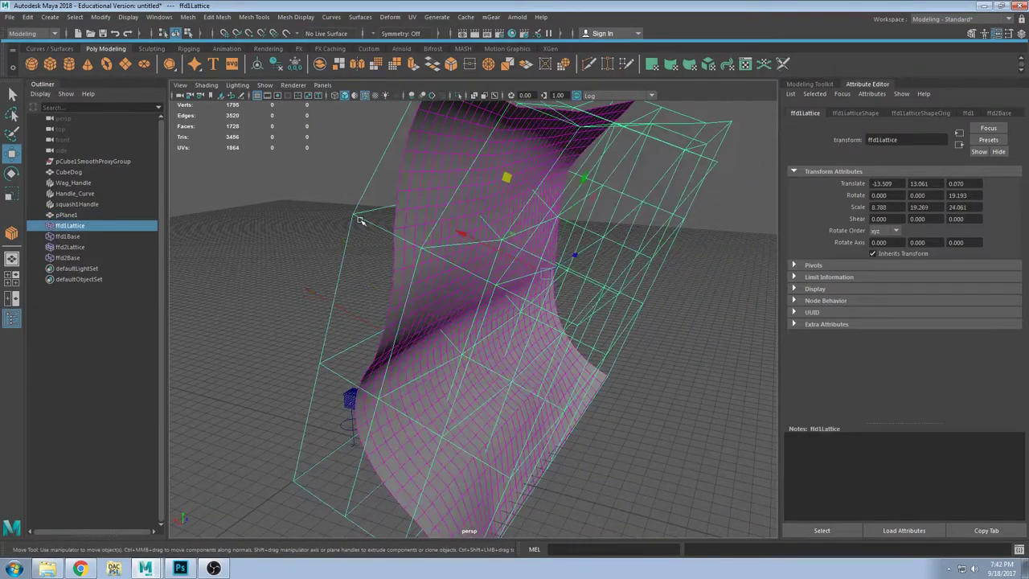
pyautogui.moveTo(354, 191); pyautogui.dragTo(346, 212, button='right')
pyautogui.click(353, 214)
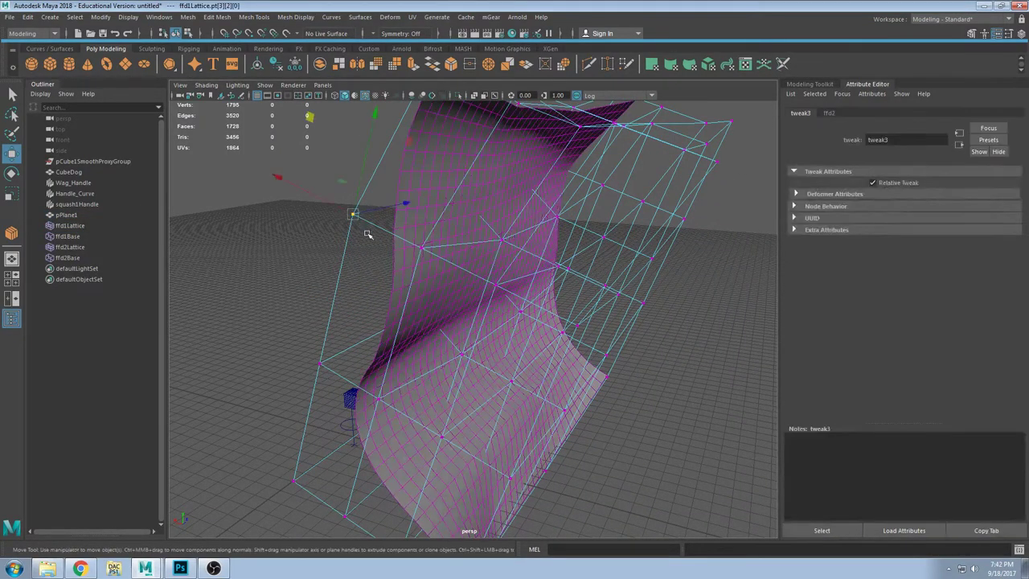
pyautogui.scroll(-2, 368, 234)
pyautogui.keyDown('alt'); pyautogui.moveTo(390, 242); pyautogui.dragTo(418, 236); pyautogui.keyUp('alt')
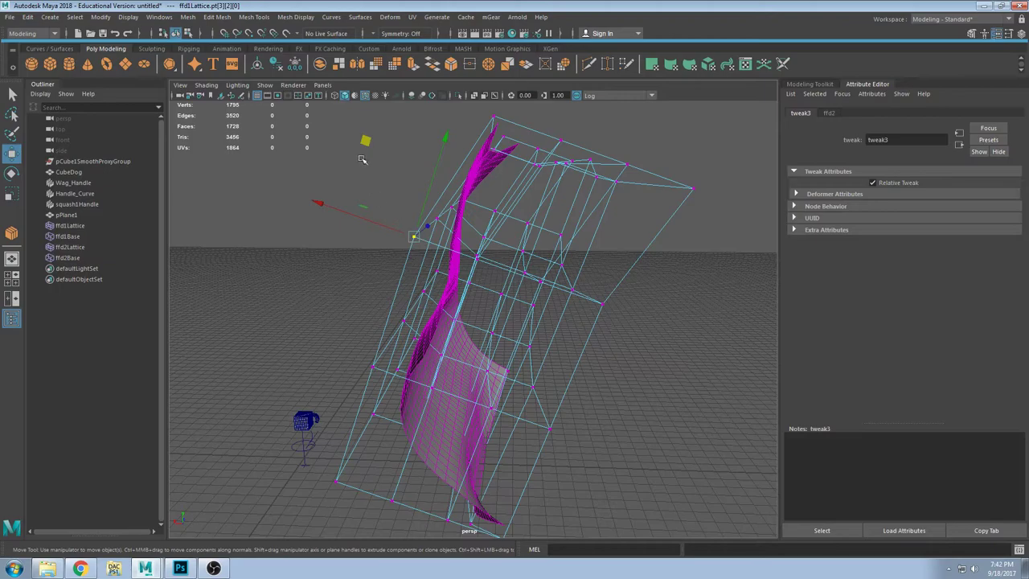
pyautogui.moveTo(364, 142); pyautogui.dragTo(336, 148)
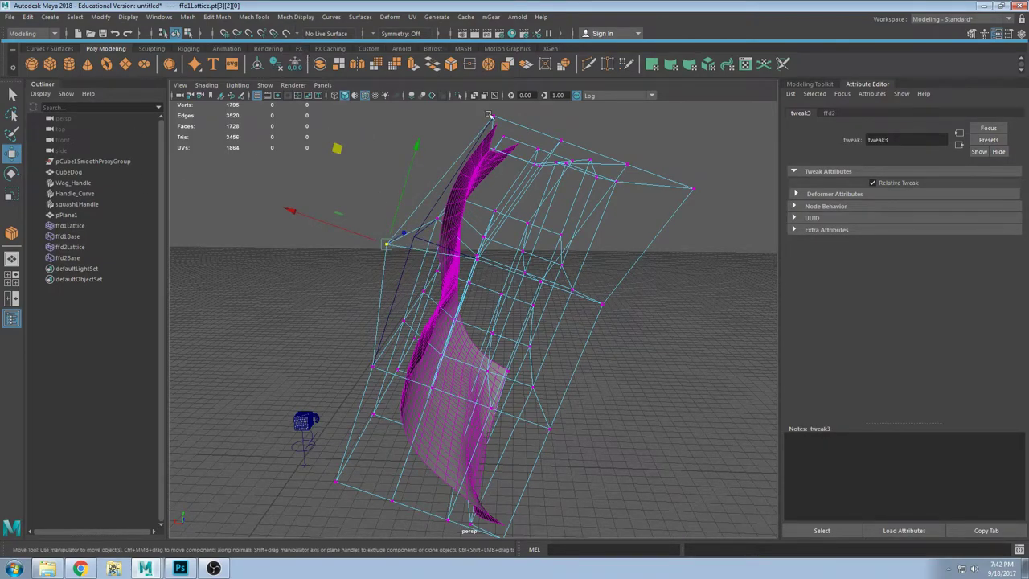
# Step: Try pulling the same side-edge lattice point further outward, undoing each move
pyautogui.keyDown('alt'); pyautogui.moveTo(474, 189); pyautogui.dragTo(338, 250); pyautogui.keyUp('alt')
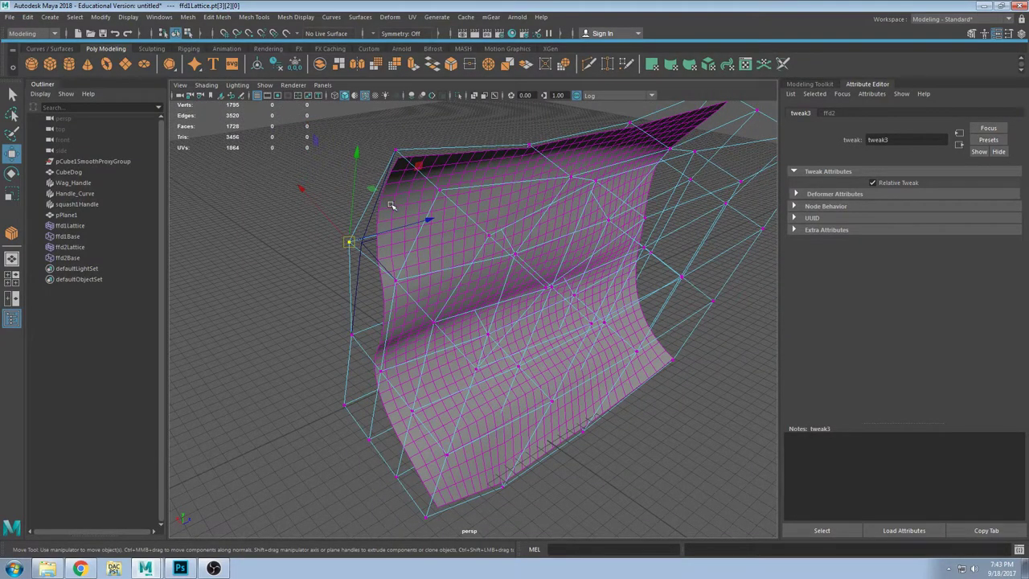
pyautogui.moveTo(350, 243); pyautogui.dragTo(312, 231)
pyautogui.hotkey('ctrl', 'z')
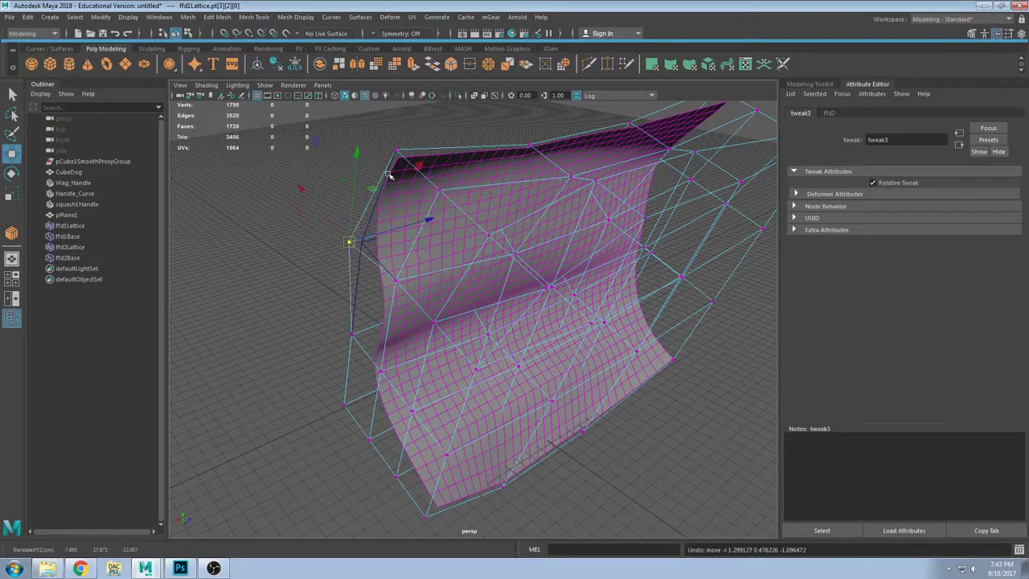
pyautogui.keyDown('alt'); pyautogui.moveTo(394, 152); pyautogui.dragTo(405, 131); pyautogui.keyUp('alt')
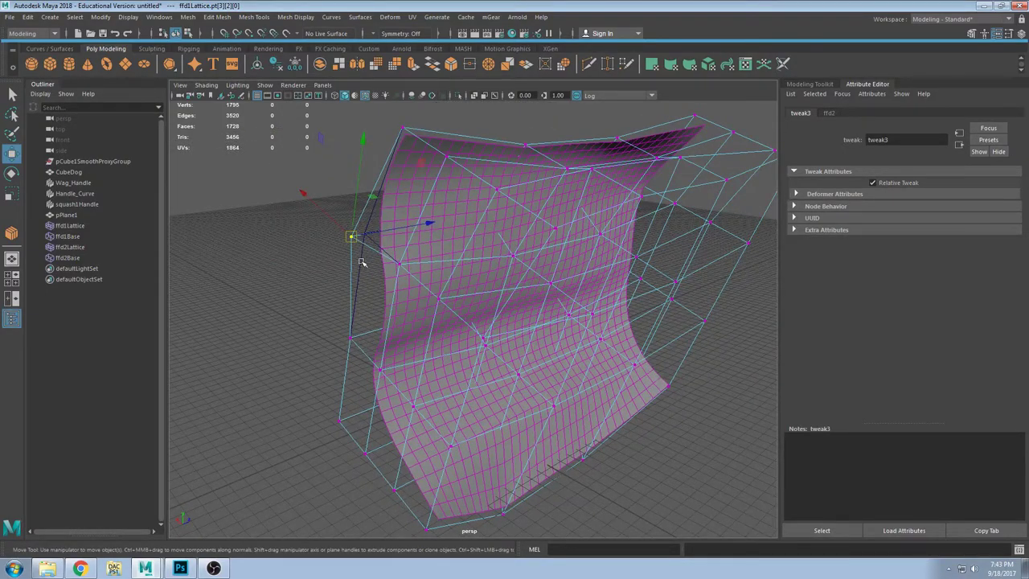
pyautogui.keyDown('alt'); pyautogui.moveTo(593, 243); pyautogui.dragTo(420, 221); pyautogui.keyUp('alt')
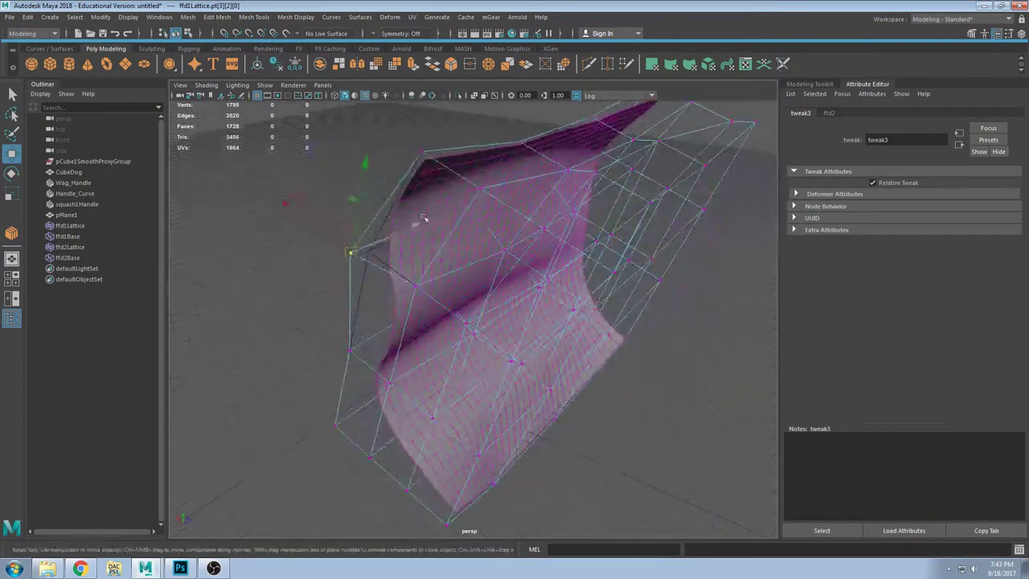
pyautogui.moveTo(351, 252); pyautogui.dragTo(287, 213)
pyautogui.hotkey('ctrl', 'z')
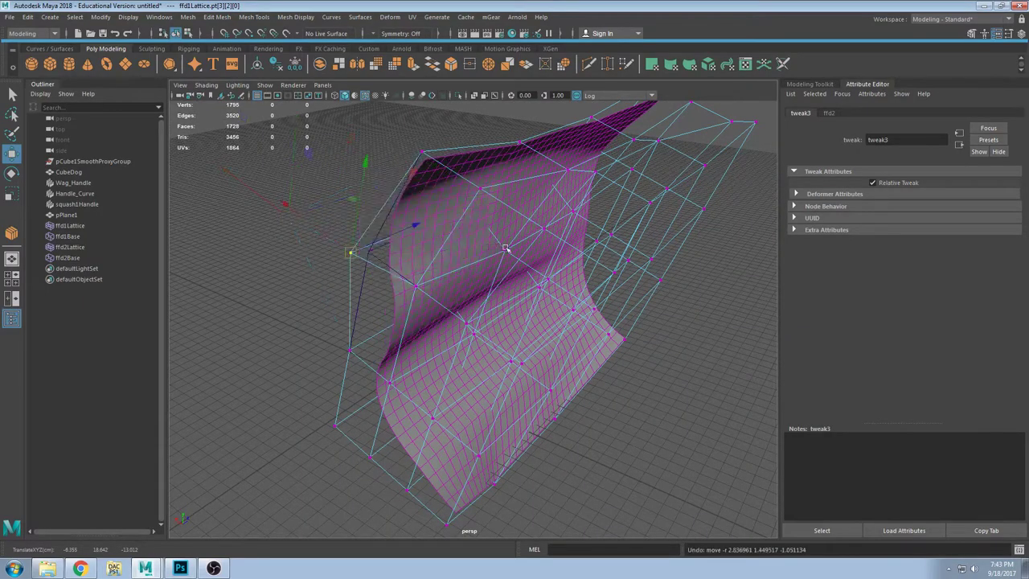
# Step: Select the lattice's middle columns of points and shift them away from the side columns so the surface bows
pyautogui.keyDown('alt'); pyautogui.moveTo(652, 261); pyautogui.dragTo(489, 268); pyautogui.keyUp('alt')
pyautogui.keyDown('alt'); pyautogui.moveTo(579, 281); pyautogui.dragTo(482, 283, button='middle'); pyautogui.keyUp('alt')
pyautogui.scroll(-5, 482, 282)
pyautogui.keyDown('alt'); pyautogui.moveTo(471, 287); pyautogui.dragTo(440, 277); pyautogui.keyUp('alt')
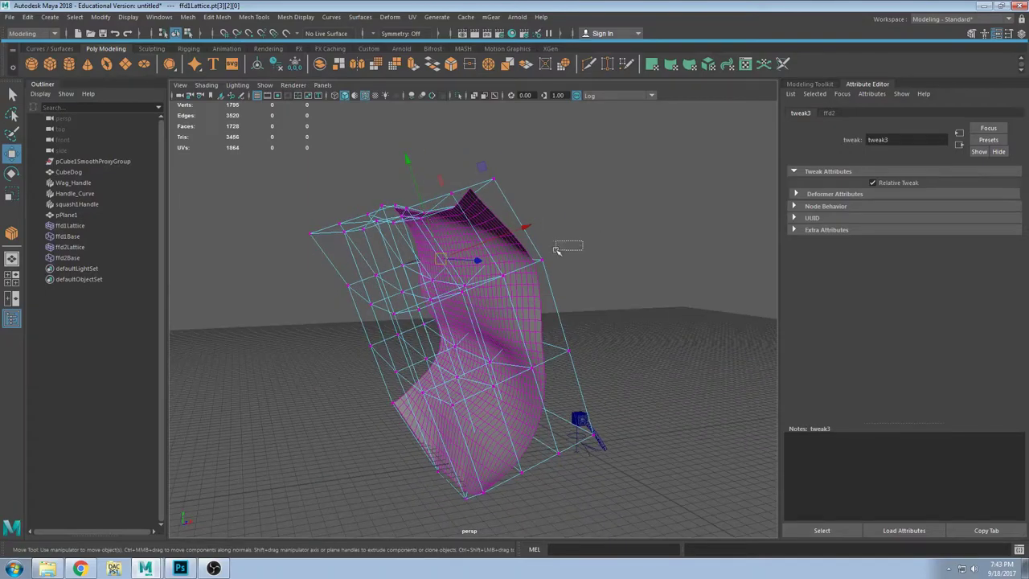
pyautogui.keyDown('alt'); pyautogui.moveTo(545, 271); pyautogui.dragTo(440, 324); pyautogui.keyUp('alt')
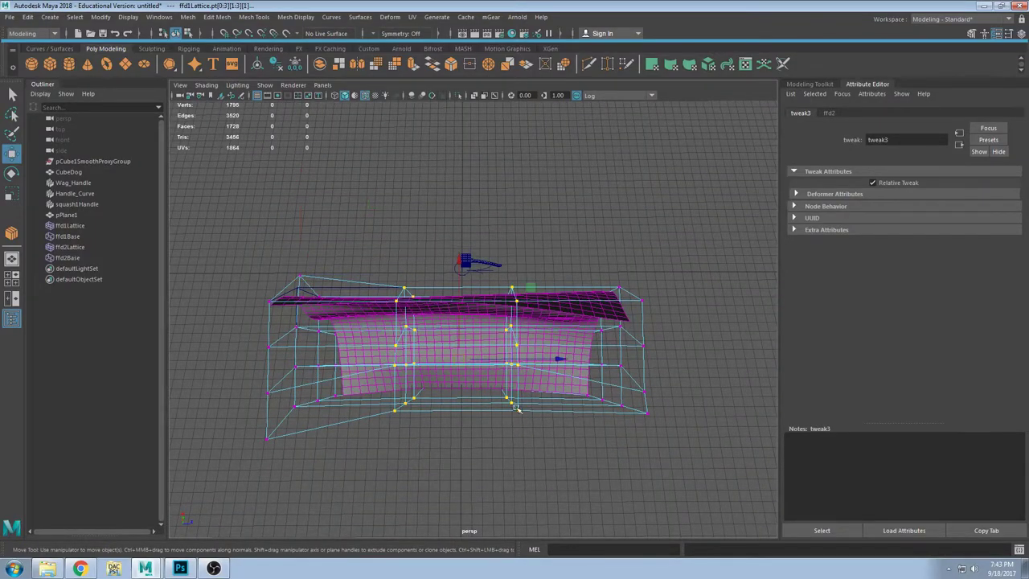
pyautogui.keyDown('alt'); pyautogui.moveTo(517, 409); pyautogui.dragTo(565, 273); pyautogui.keyUp('alt')
pyautogui.hotkey('ctrl', 'z')
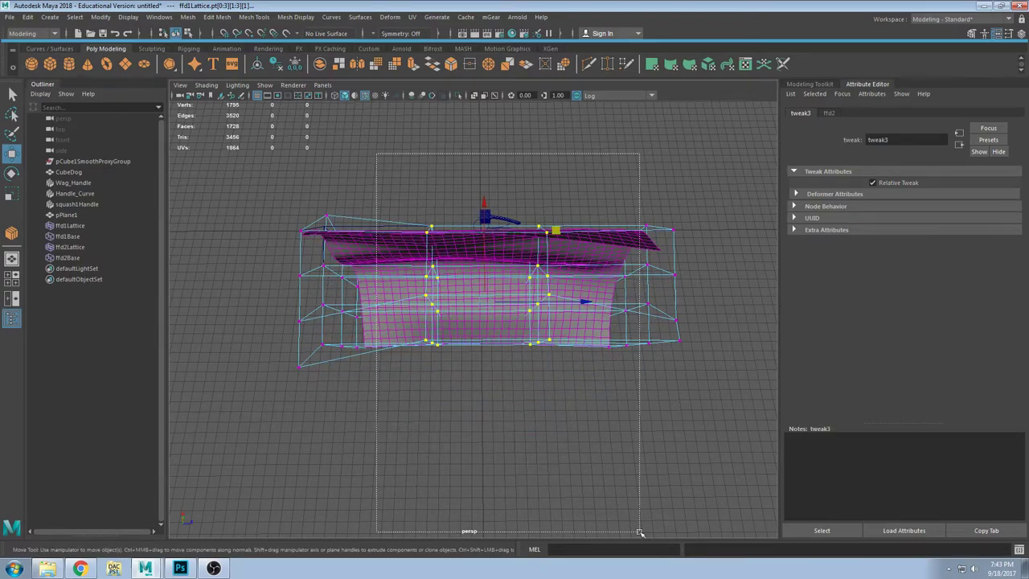
pyautogui.keyDown('alt'); pyautogui.moveTo(602, 467); pyautogui.dragTo(563, 411); pyautogui.keyUp('alt')
pyautogui.keyDown('alt'); pyautogui.moveTo(493, 344); pyautogui.dragTo(498, 348, button='middle'); pyautogui.keyUp('alt')
pyautogui.moveTo(558, 282); pyautogui.dragTo(456, 378)
# Step: Select a lower corner lattice point and enable Soft Select with a Volume falloff radius of 50
pyautogui.click(498, 397)
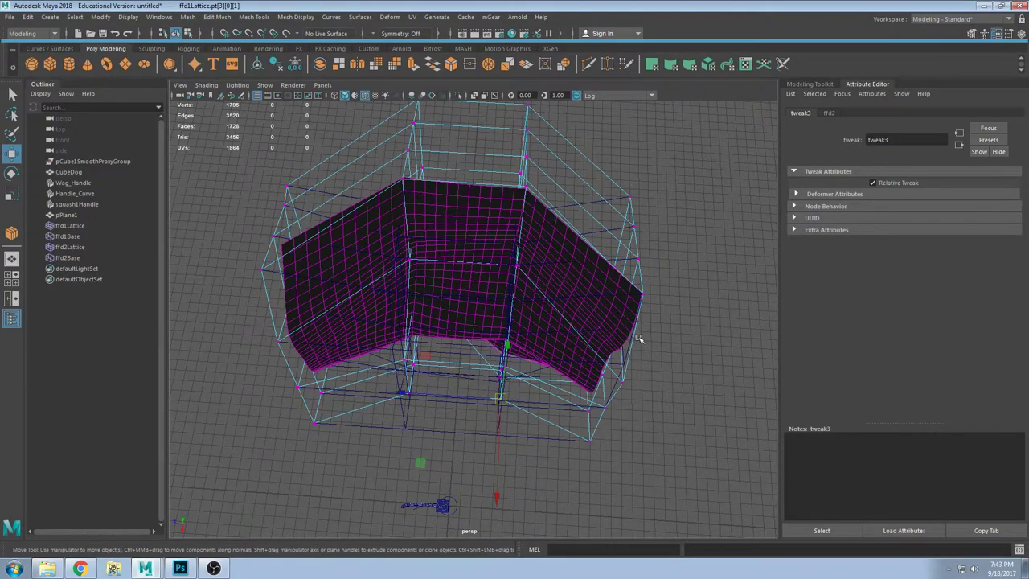
pyautogui.click(599, 443)
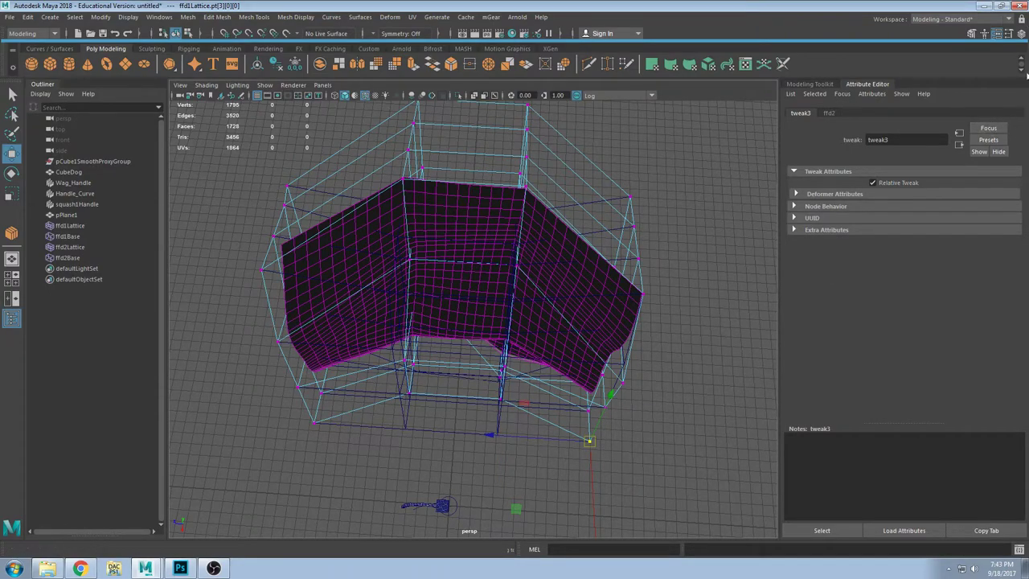
pyautogui.click(1008, 34)
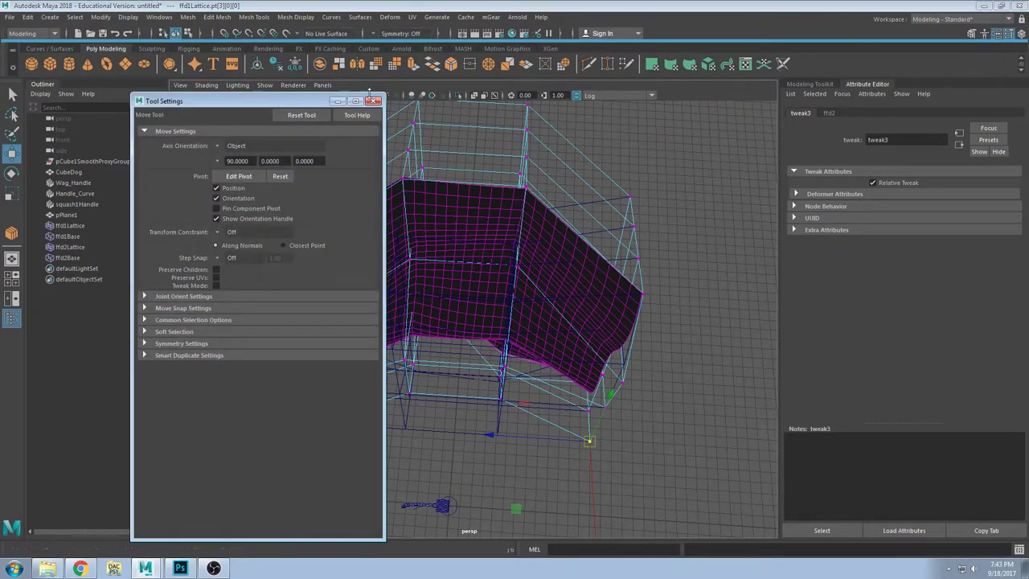
pyautogui.click(1008, 34)
pyautogui.click(971, 34)
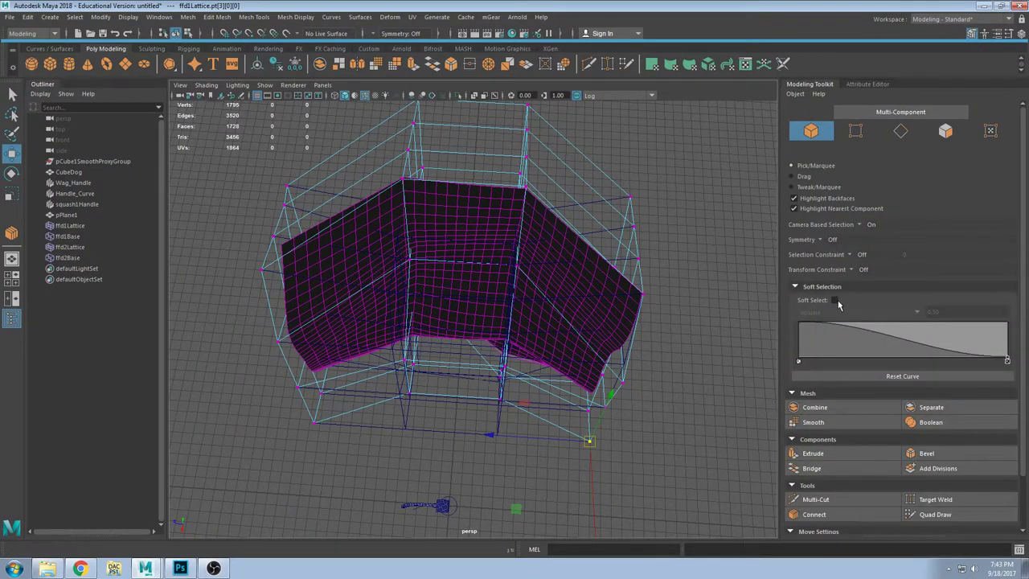
pyautogui.click(833, 300)
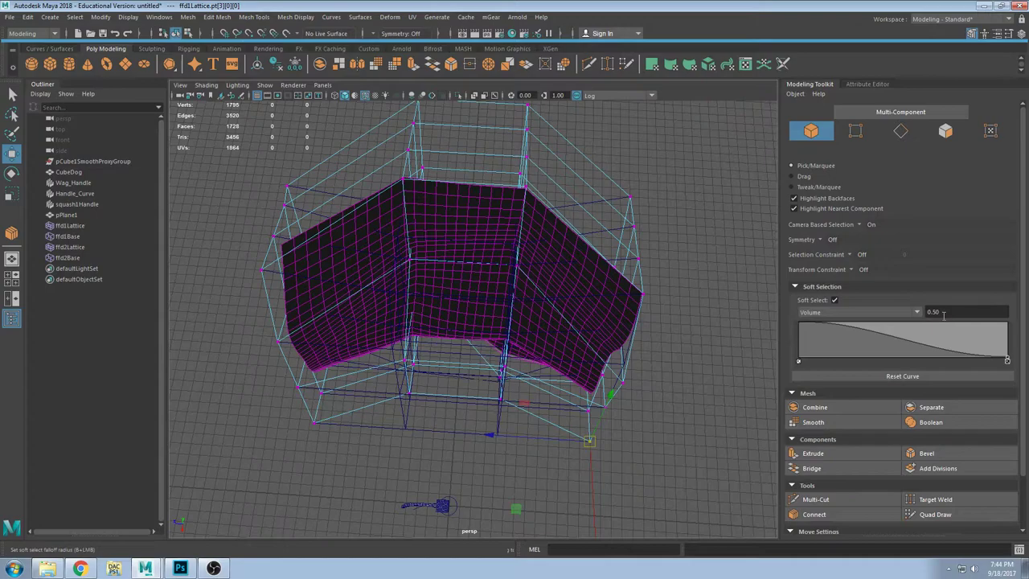
pyautogui.hotkey('alt', 'space')
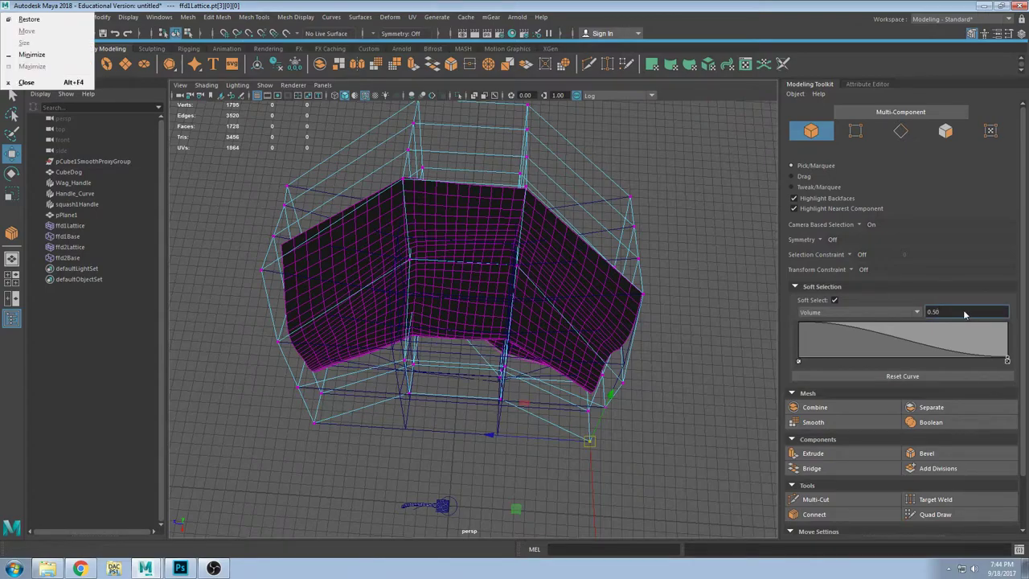
pyautogui.press('Escape')
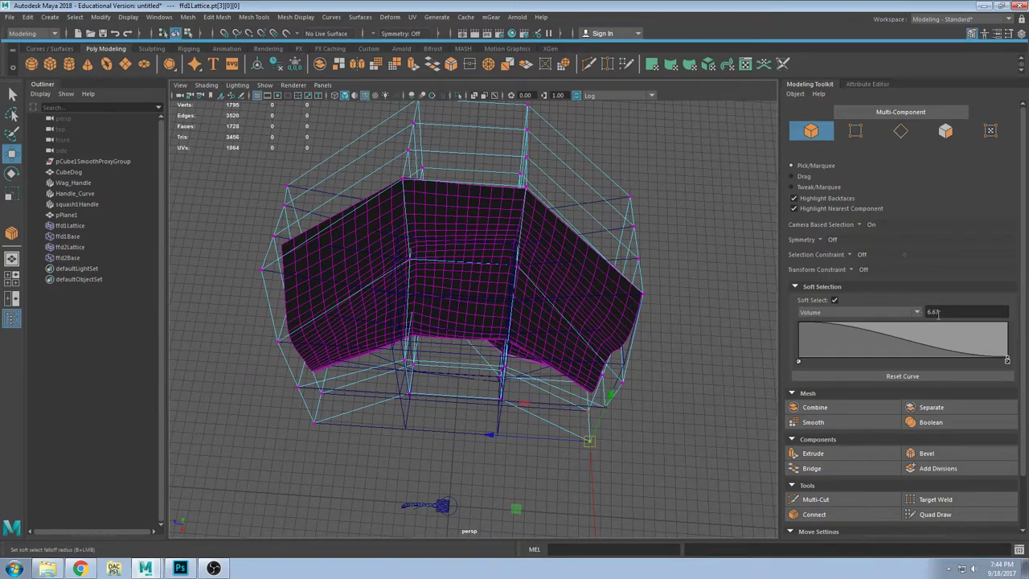
pyautogui.moveTo(948, 314); pyautogui.dragTo(785, 298)
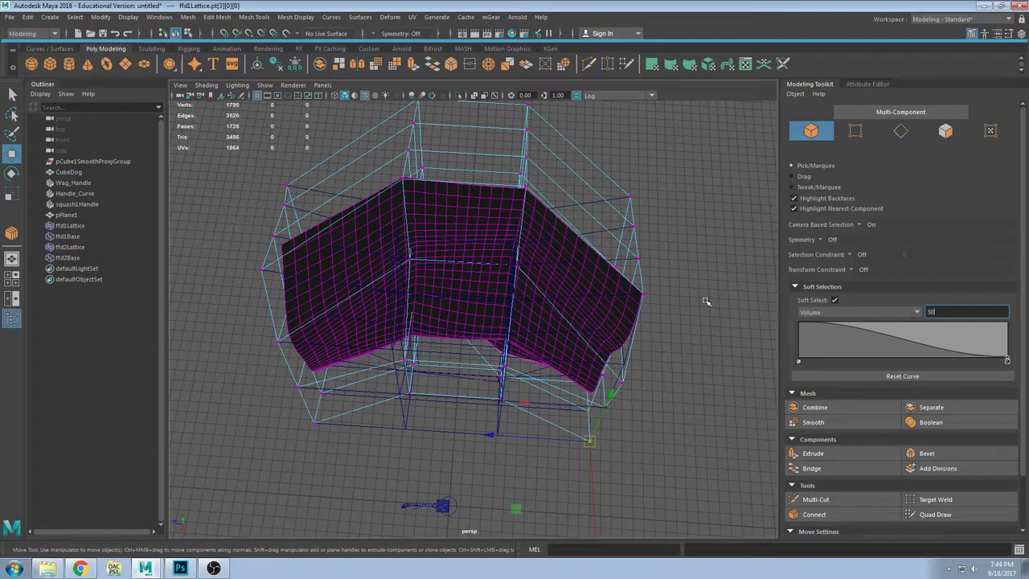
# Step: Try moving the corner lattice point with soft selection and undo the moves
pyautogui.keyDown('alt'); pyautogui.moveTo(476, 299); pyautogui.dragTo(495, 383); pyautogui.keyUp('alt')
pyautogui.moveTo(520, 486); pyautogui.dragTo(522, 483)
pyautogui.hotkey('ctrl', 'z')
pyautogui.hotkey('ctrl', 'z')
pyautogui.hotkey('ctrl', 'z')
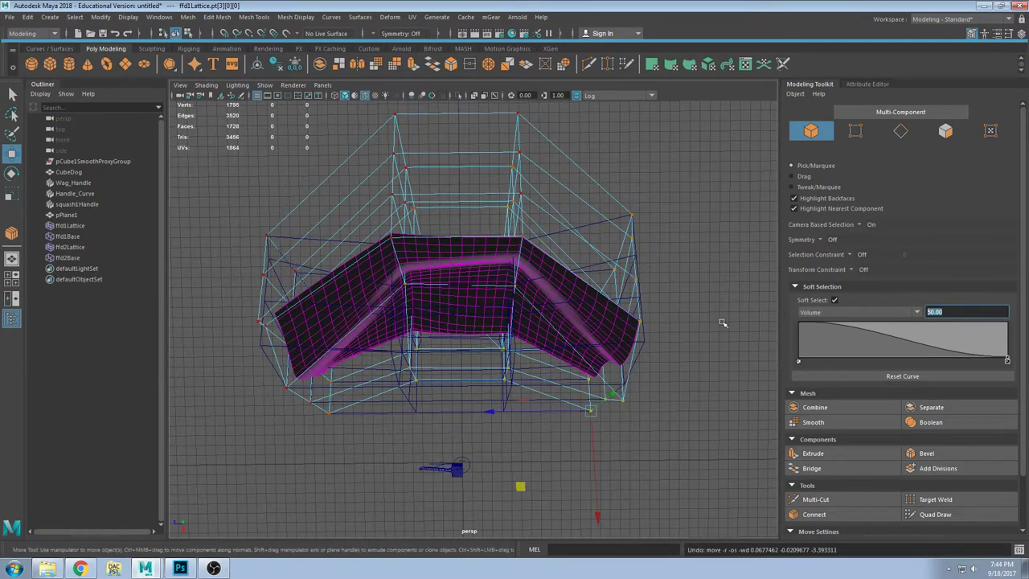
# Step: Set the soft selection radius to 20 and pull lattice points to reshape the surface with a gradual falloff
pyautogui.moveTo(593, 412); pyautogui.dragTo(593, 207)
pyautogui.click(482, 178)
pyautogui.moveTo(591, 168)
pyautogui.mouseDown()
pyautogui.moveTo(614, 153)
pyautogui.moveTo(605, 145)
pyautogui.moveTo(596, 161)
pyautogui.mouseUp()
pyautogui.hotkey('ctrl', 'z')
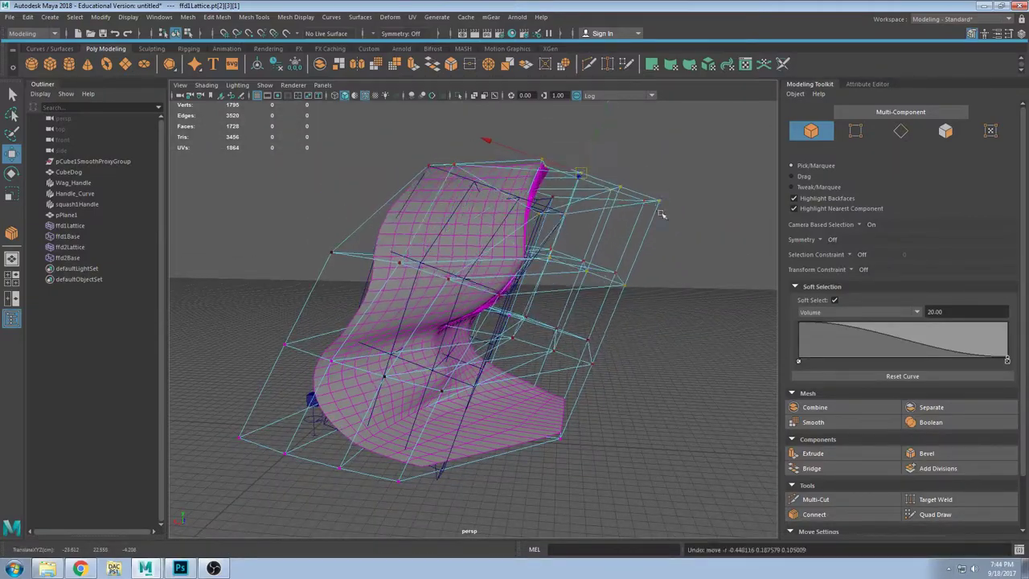
pyautogui.keyDown('alt'); pyautogui.moveTo(662, 214); pyautogui.dragTo(553, 339); pyautogui.keyUp('alt')
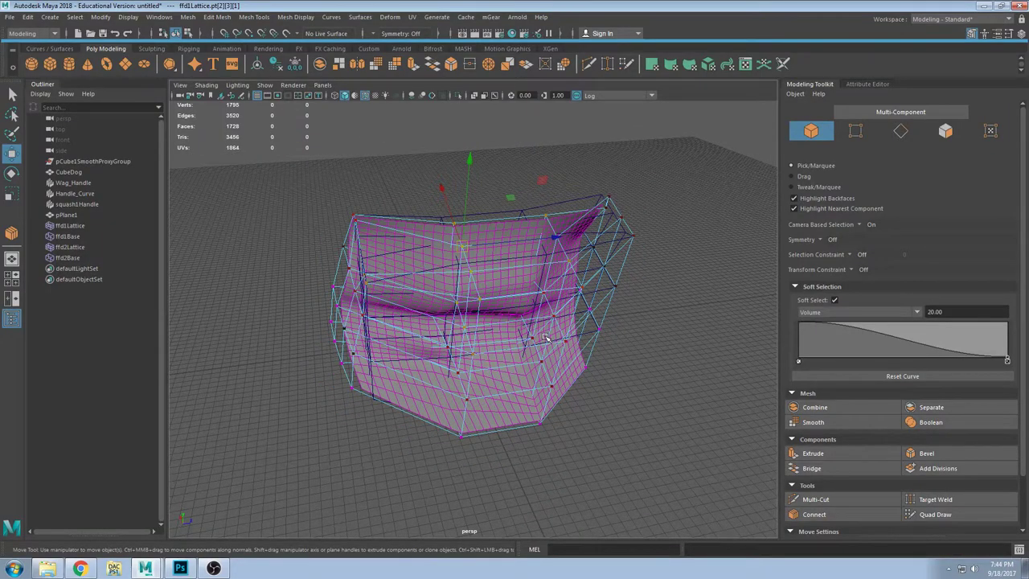
pyautogui.click(389, 17)
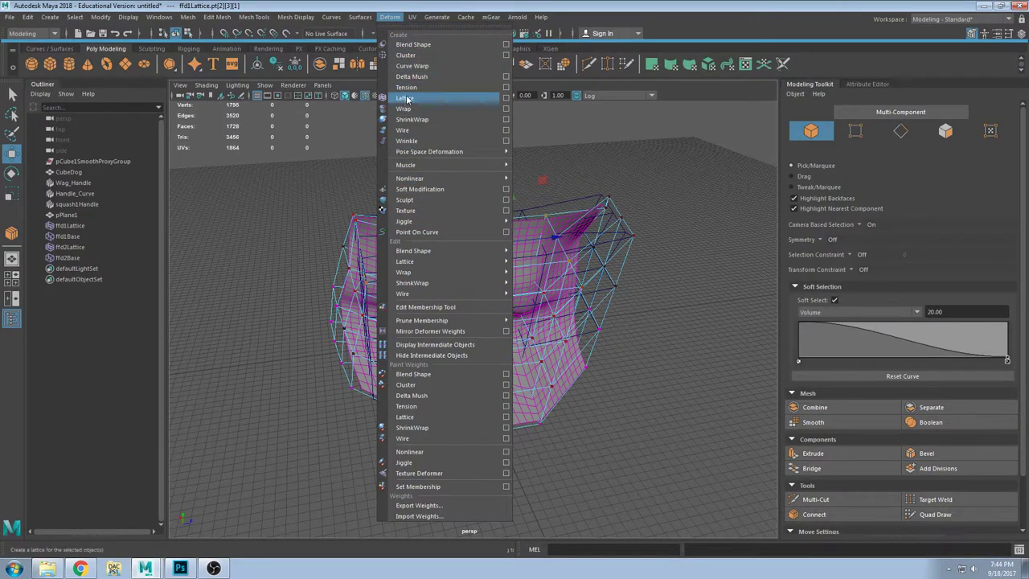
pyautogui.click(416, 30)
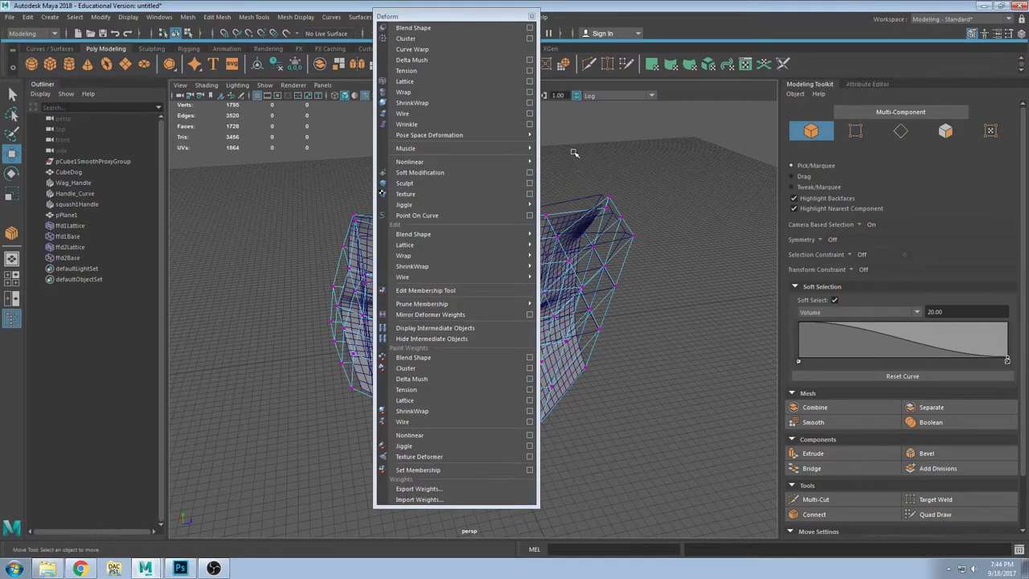
pyautogui.click(532, 16)
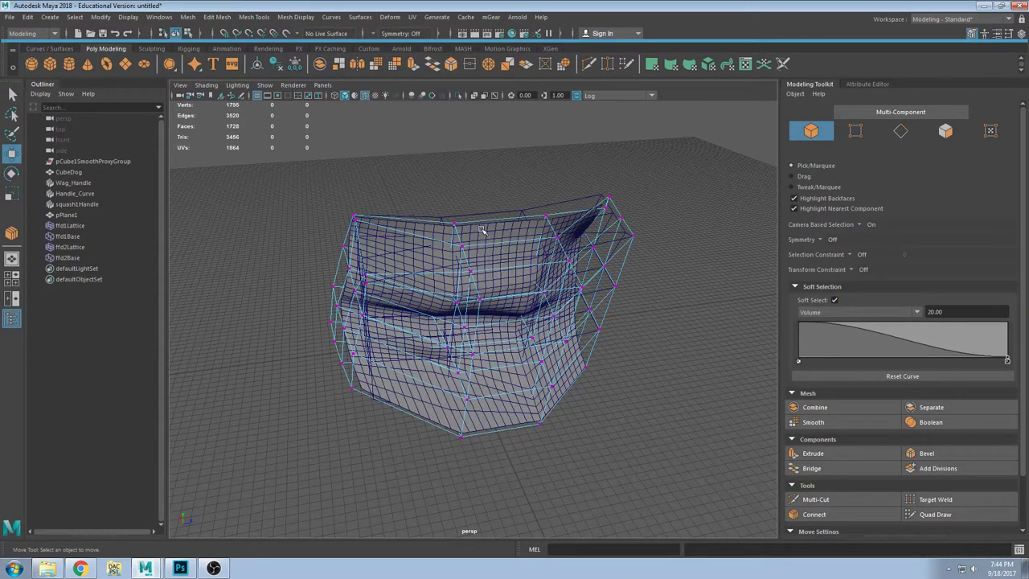
# Step: Select the deformed plane and delete its construction history to bake in the lattice deformation
pyautogui.click(483, 230)
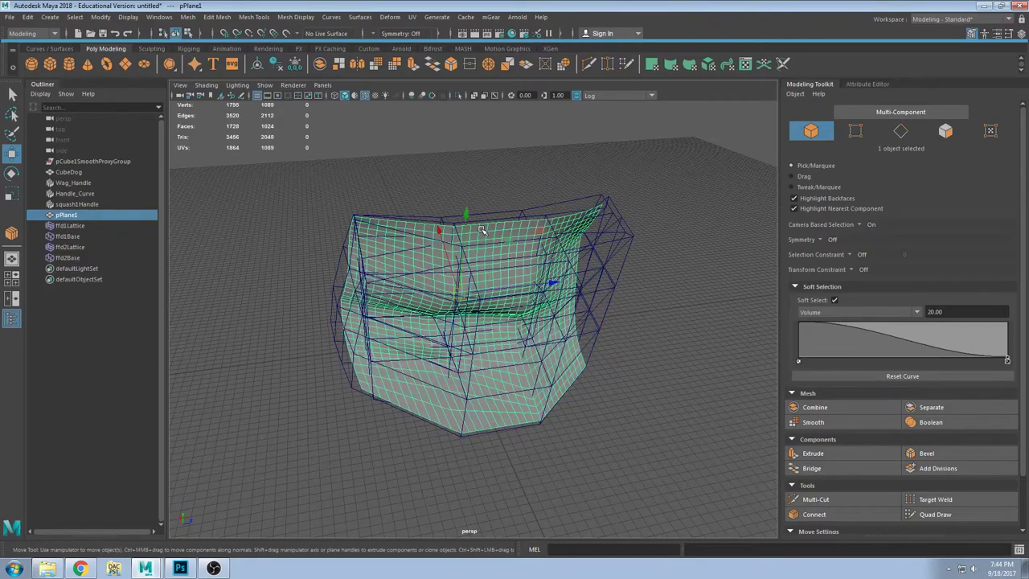
pyautogui.click(278, 66)
pyautogui.click(517, 173)
pyautogui.keyDown('alt'); pyautogui.moveTo(517, 173); pyautogui.dragTo(555, 257); pyautogui.keyUp('alt')
pyautogui.click(540, 290)
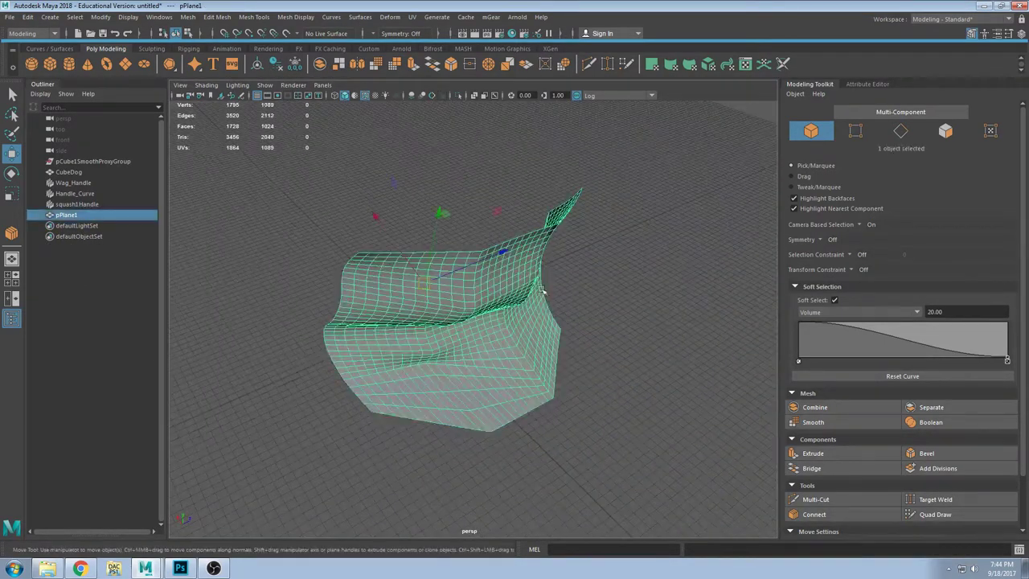
pyautogui.keyDown('alt'); pyautogui.moveTo(544, 293); pyautogui.dragTo(555, 306); pyautogui.keyUp('alt')
pyautogui.click(296, 17)
pyautogui.moveTo(333, 17)
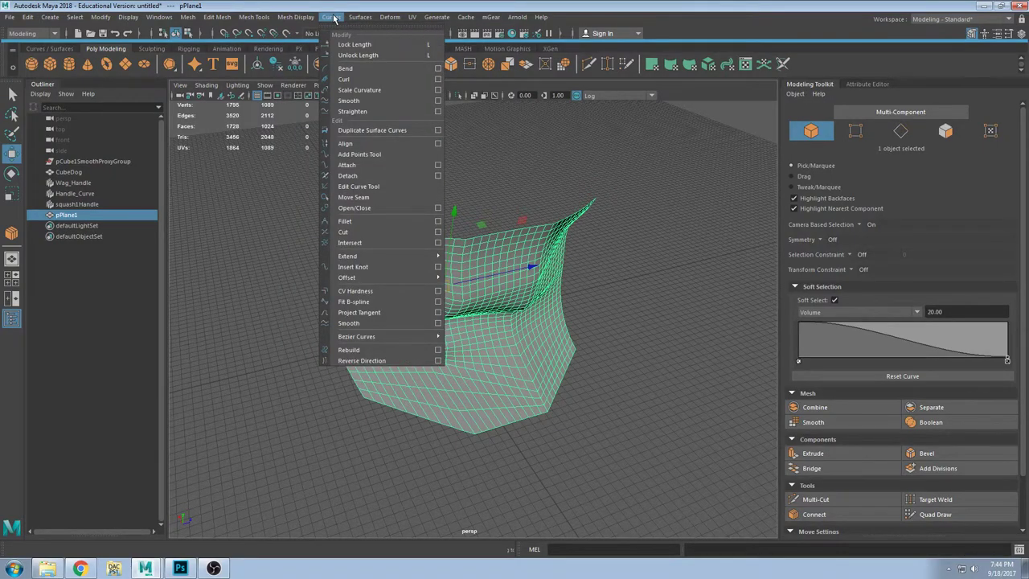
pyautogui.click(705, 197)
pyautogui.keyDown('alt'); pyautogui.moveTo(555, 434); pyautogui.dragTo(507, 366); pyautogui.keyUp('alt')
pyautogui.click(504, 364)
pyautogui.scroll(-3, 560, 367)
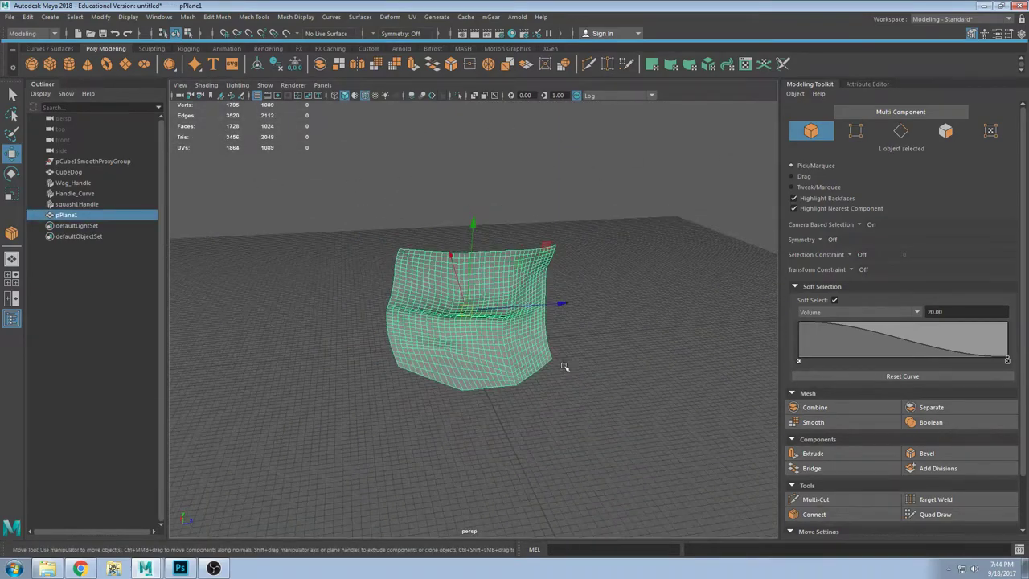
# Step: Create a new polygon plane above the deformed surface and rotate it about Z until it stands steeply
pyautogui.click(602, 310)
pyautogui.click(125, 64)
pyautogui.keyDown('alt'); pyautogui.moveTo(492, 378); pyautogui.dragTo(416, 204); pyautogui.keyUp('alt')
pyautogui.press('e')
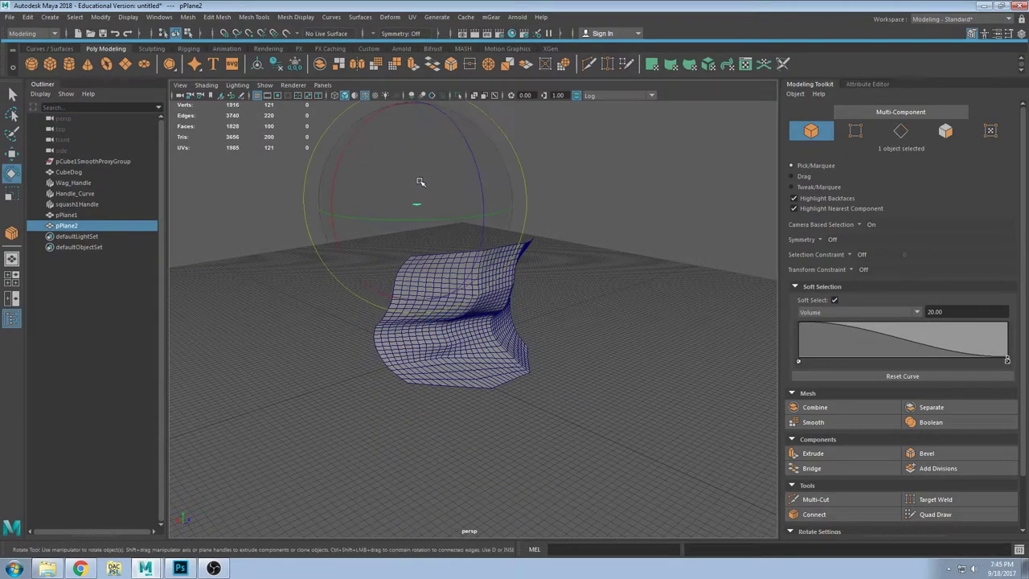
pyautogui.press('r')
pyautogui.press('e')
pyautogui.moveTo(472, 170); pyautogui.dragTo(498, 268)
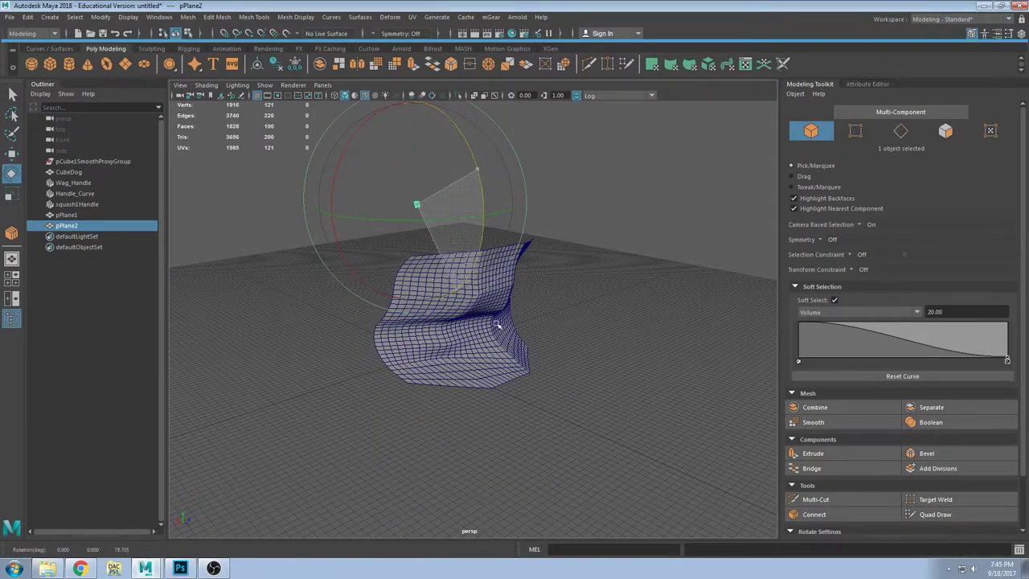
pyautogui.moveTo(498, 323); pyautogui.dragTo(474, 312)
# Step: Scale up the new plane uniformly and rotate it further about Z so it stands upright
pyautogui.press('r')
pyautogui.moveTo(416, 205); pyautogui.dragTo(471, 184)
pyautogui.keyDown('alt'); pyautogui.moveTo(471, 184); pyautogui.dragTo(480, 286, button='middle'); pyautogui.keyUp('alt')
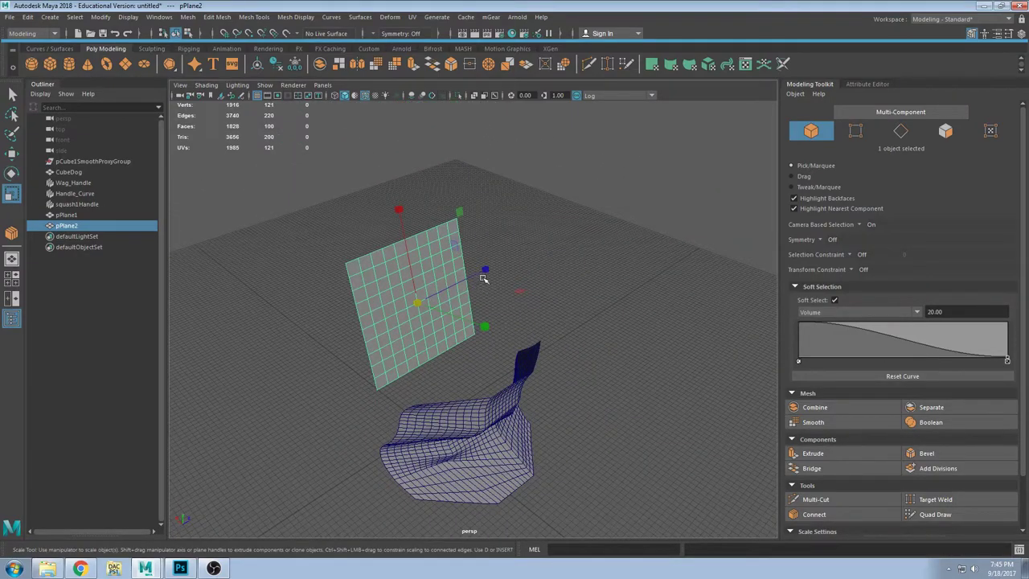
pyautogui.press('e')
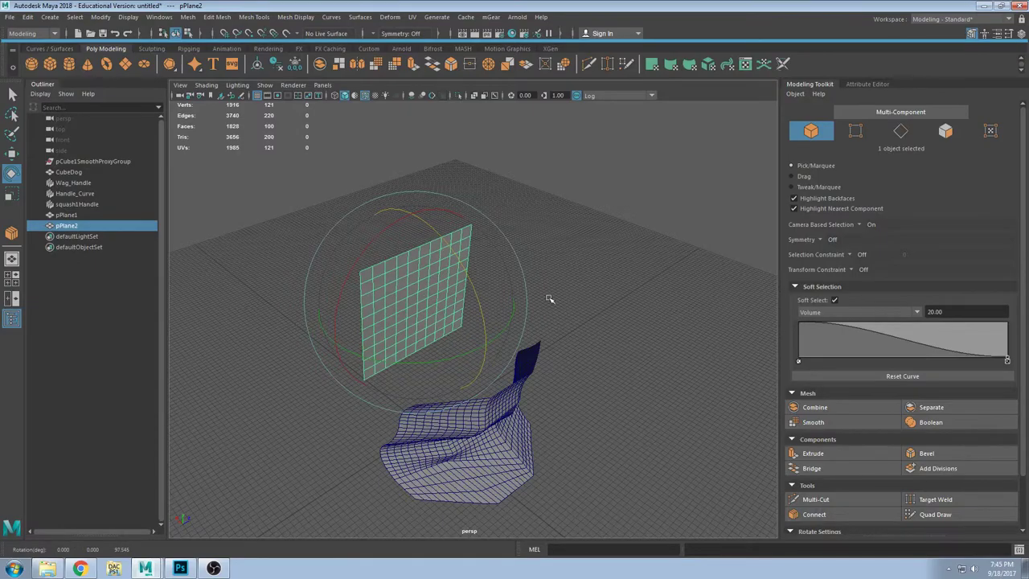
pyautogui.keyDown('alt'); pyautogui.moveTo(549, 298); pyautogui.dragTo(378, 299); pyautogui.keyUp('alt')
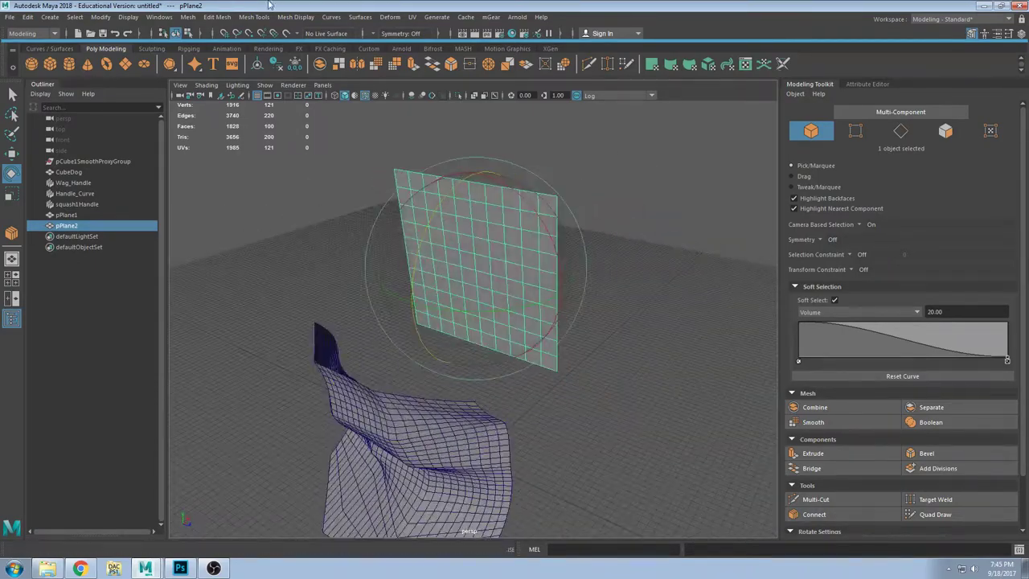
pyautogui.click(412, 427)
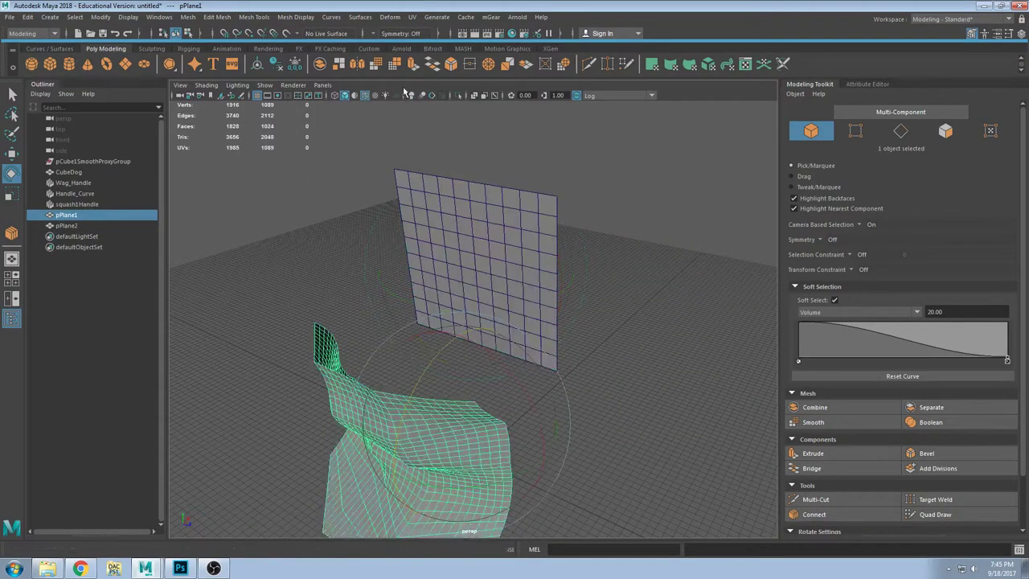
pyautogui.click(386, 17)
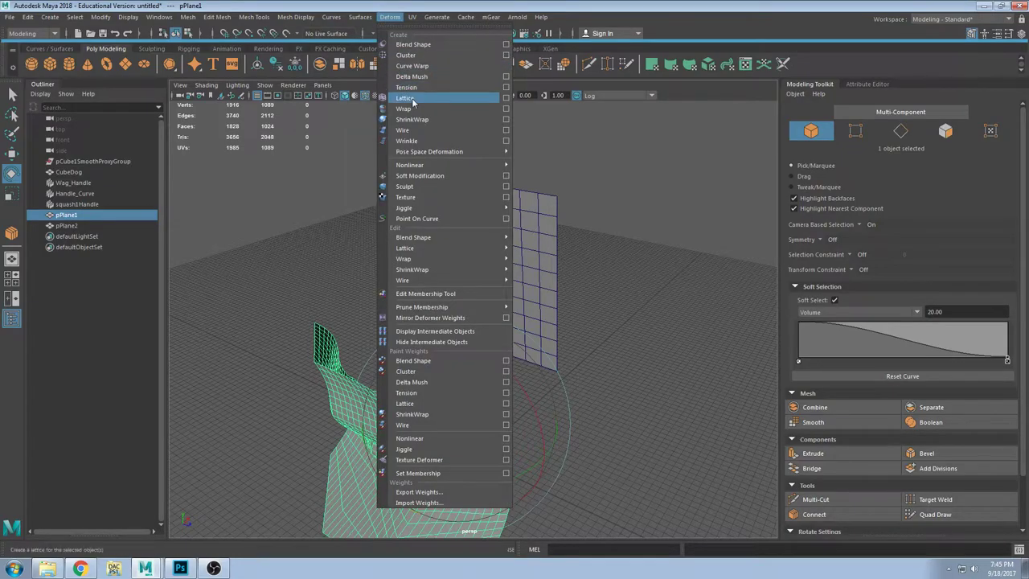
pyautogui.click(414, 97)
pyautogui.moveTo(347, 338)
pyautogui.keyDown('alt'); pyautogui.mouseDown()
pyautogui.moveTo(290, 341)
pyautogui.moveTo(351, 330)
pyautogui.mouseUp(); pyautogui.keyUp('alt')
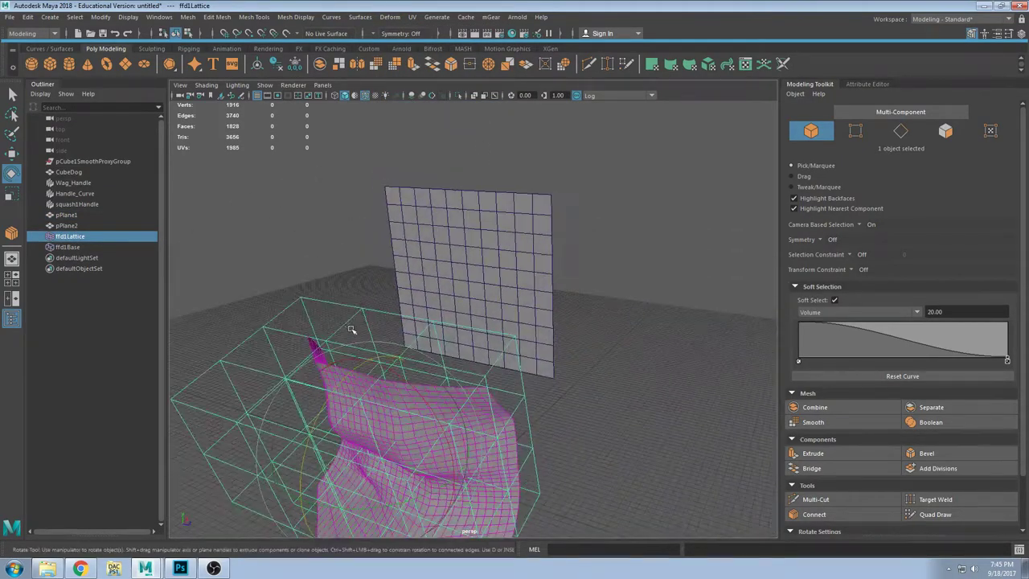
pyautogui.hotkey('ctrl', 'z')
# Step: Try a lattice with 2 divisions in each direction on the upright plane, undo it, and dismiss the lattice options
pyautogui.click(474, 201)
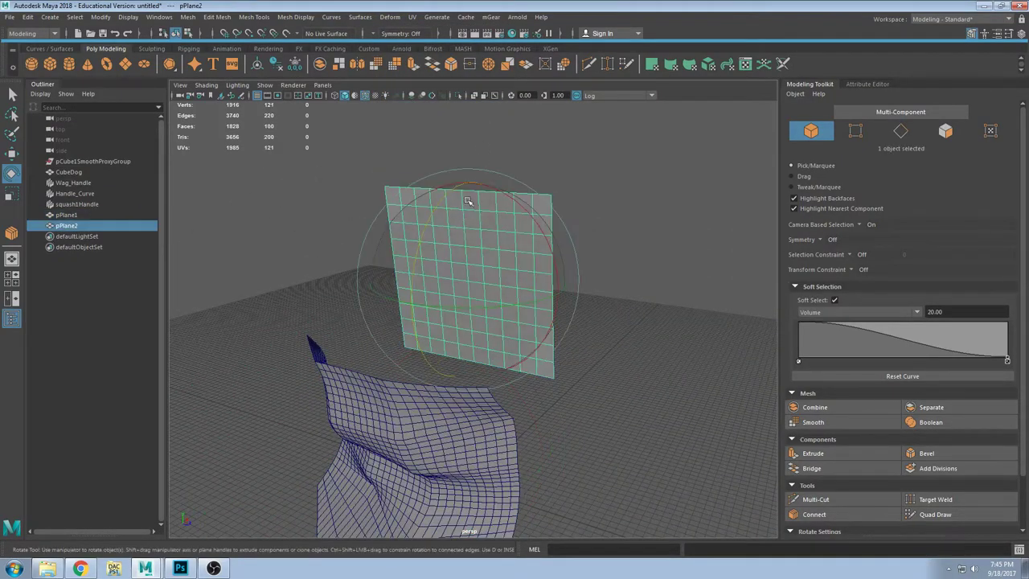
pyautogui.click(390, 17)
pyautogui.click(505, 98)
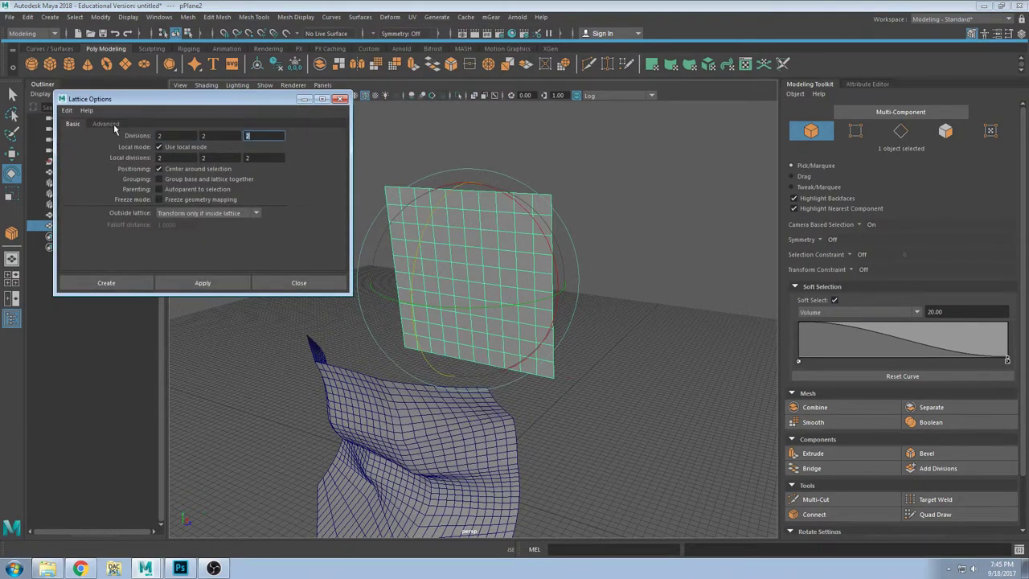
pyautogui.click(203, 282)
pyautogui.keyDown('alt'); pyautogui.moveTo(451, 239); pyautogui.dragTo(506, 249); pyautogui.keyUp('alt')
pyautogui.hotkey('ctrl', 'z')
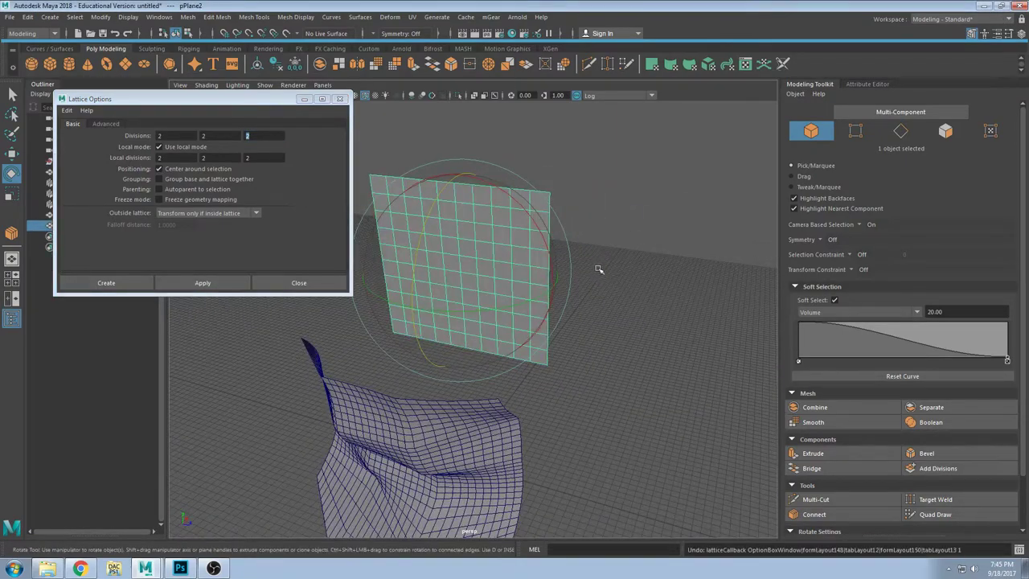
pyautogui.click(585, 274)
pyautogui.keyDown('alt'); pyautogui.moveTo(584, 275); pyautogui.dragTo(496, 269); pyautogui.keyUp('alt')
pyautogui.click(497, 268)
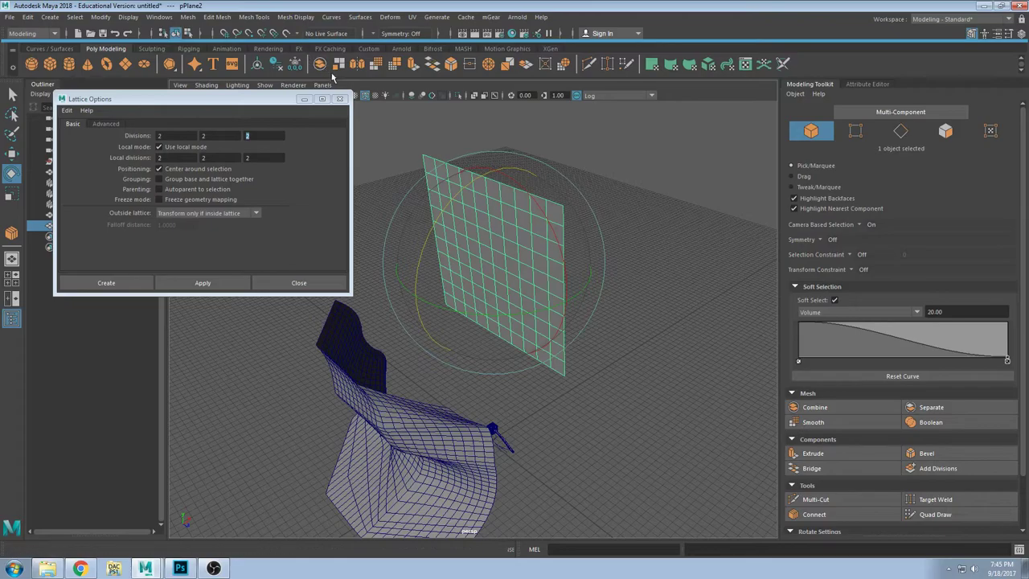
pyautogui.click(341, 99)
# Step: Add a nonlinear Bend deformer to the upright plane and show the deformer's attributes
pyautogui.keyDown('alt'); pyautogui.moveTo(503, 200); pyautogui.dragTo(522, 234); pyautogui.keyUp('alt')
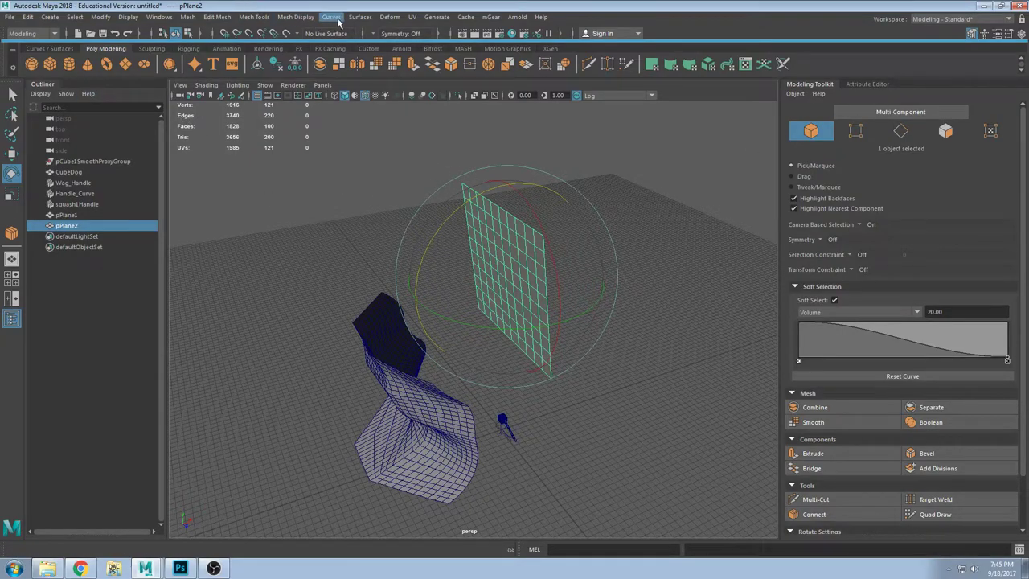
pyautogui.click(387, 17)
pyautogui.moveTo(450, 165)
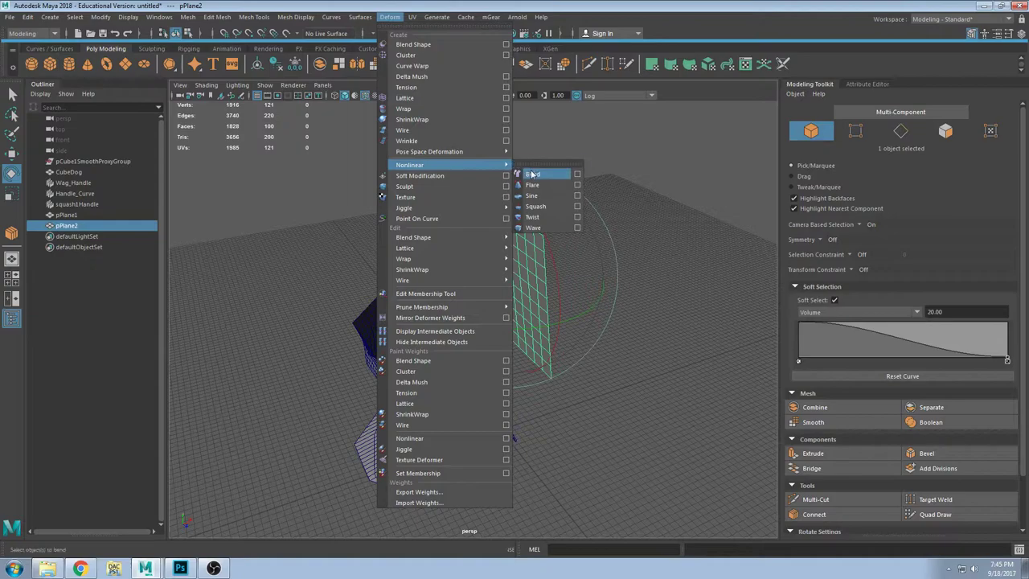
pyautogui.click(531, 171)
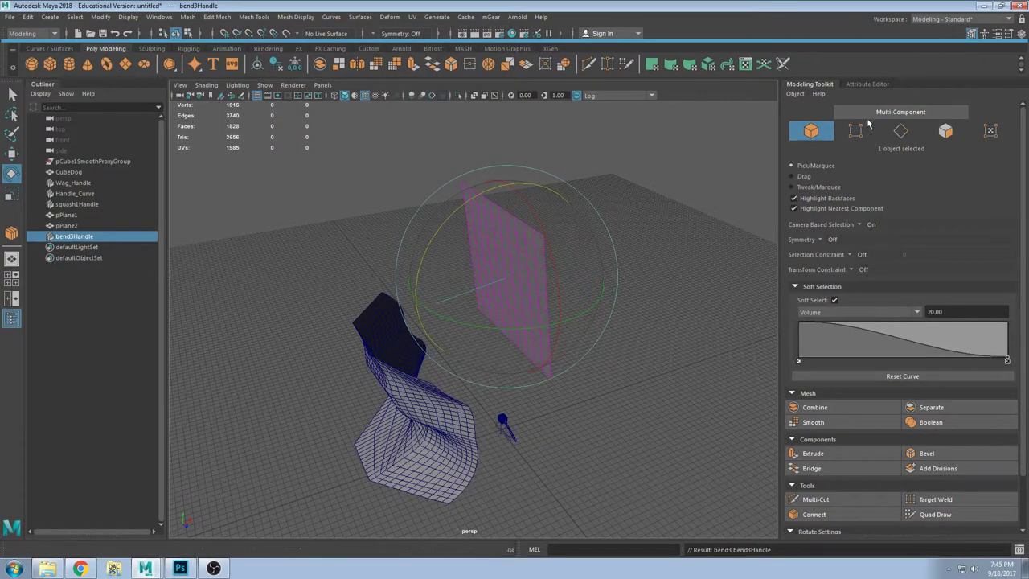
pyautogui.click(867, 85)
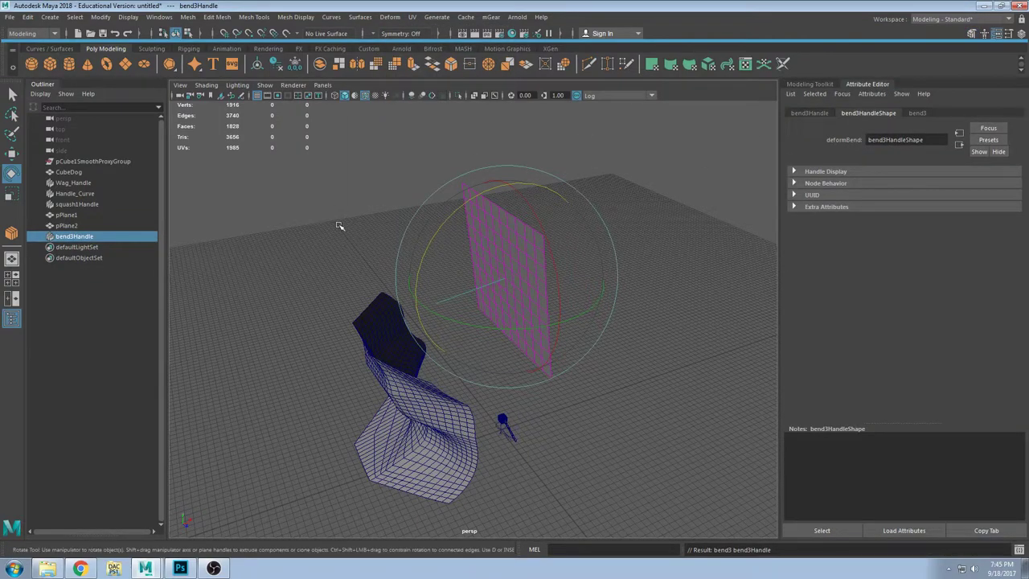
pyautogui.click(1021, 34)
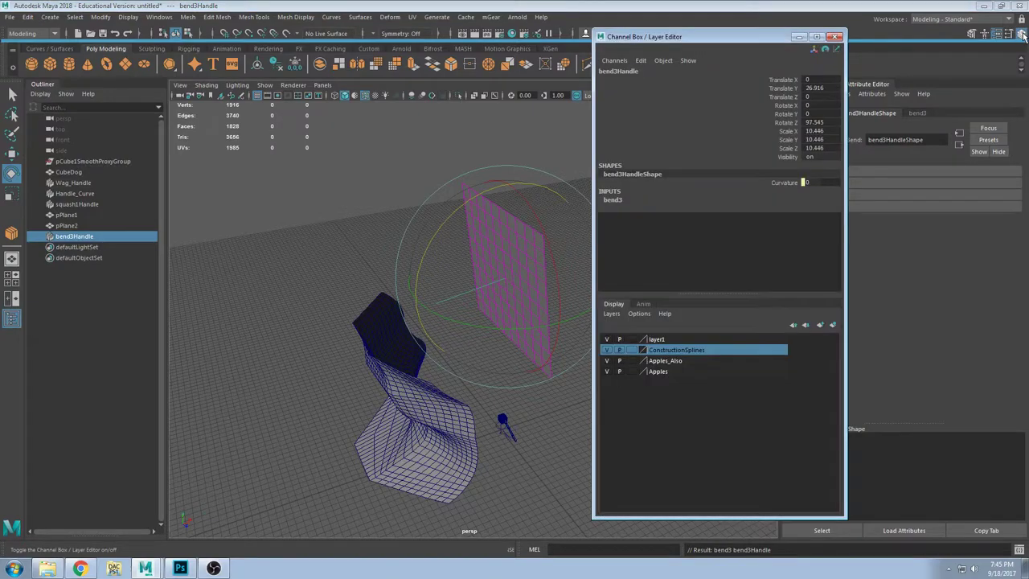
pyautogui.click(836, 37)
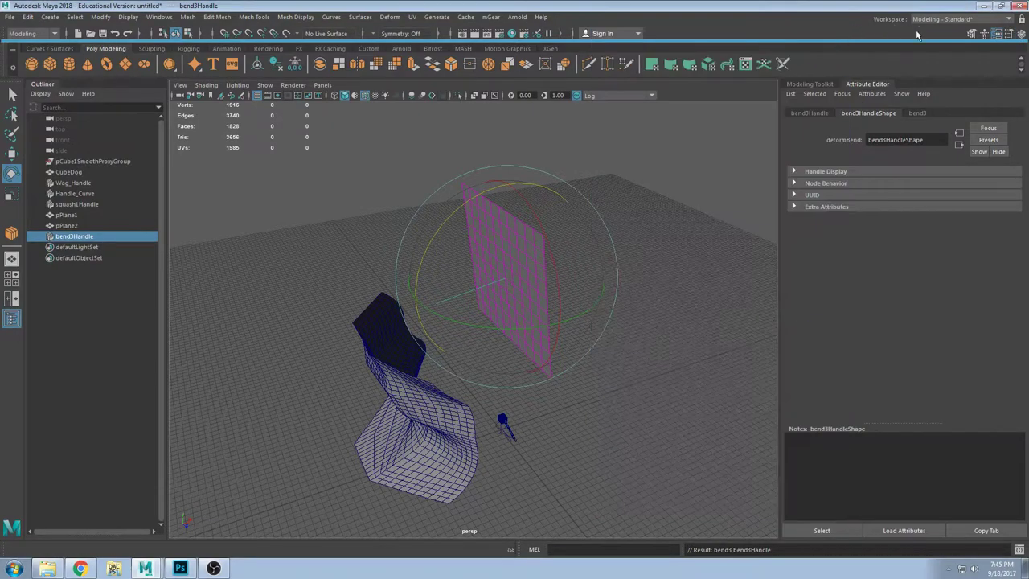
pyautogui.click(1000, 34)
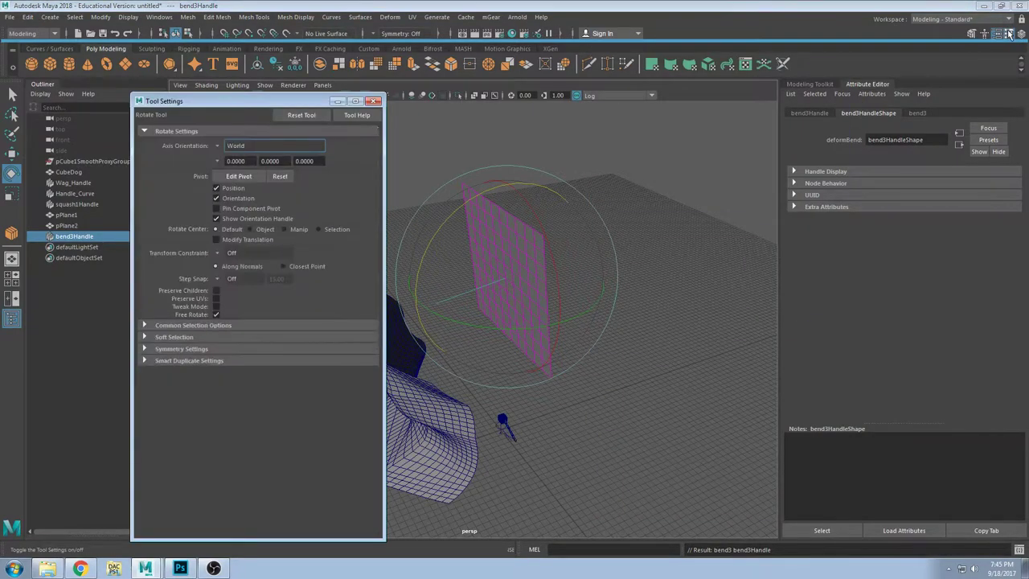
pyautogui.click(373, 101)
pyautogui.keyDown('alt'); pyautogui.moveTo(538, 232); pyautogui.dragTo(658, 243); pyautogui.keyUp('alt')
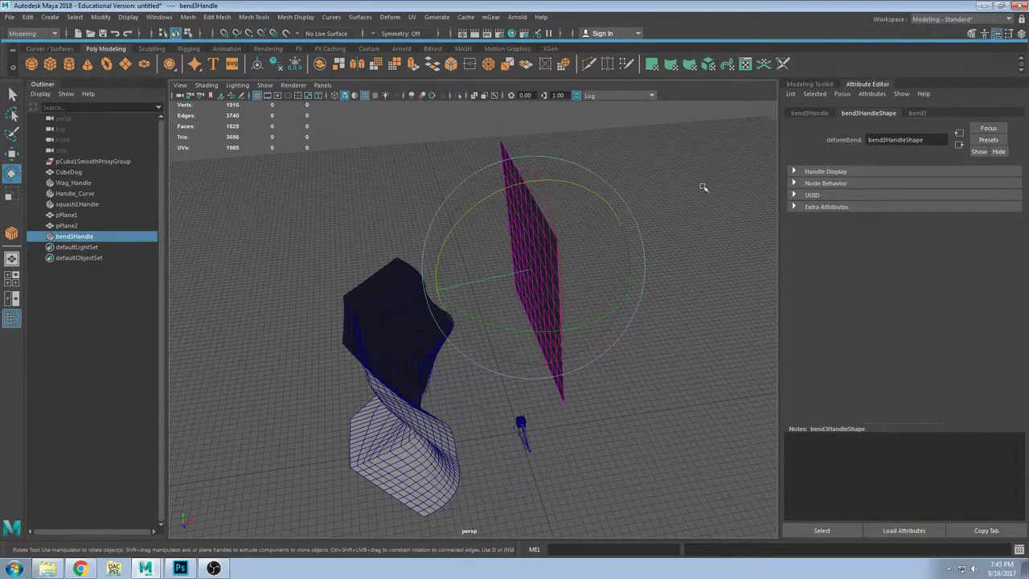
# Step: Align the bend handle with the upright plane, move it down to the lower edge, and set the curvature to about 29.7
pyautogui.click(919, 113)
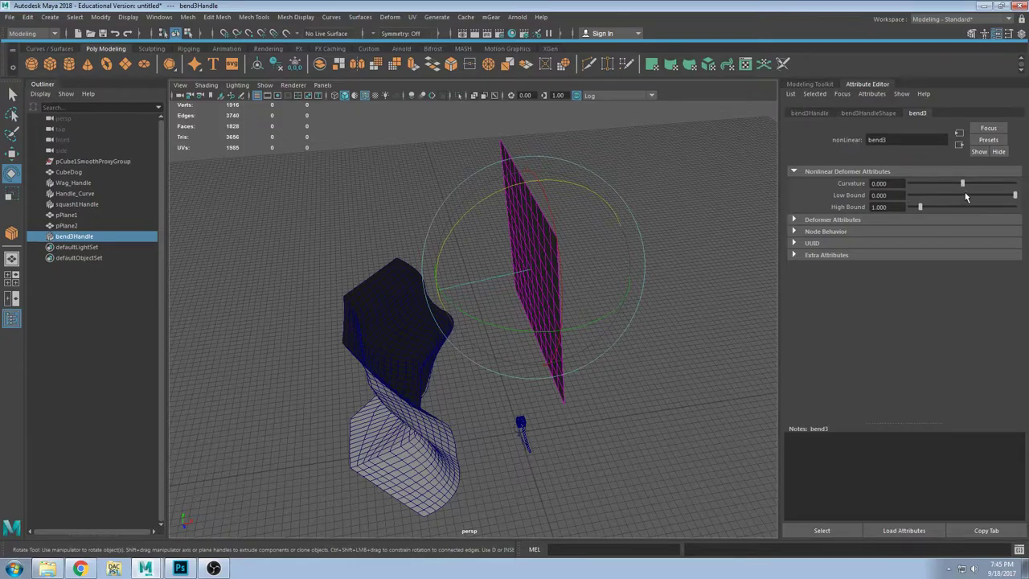
pyautogui.moveTo(972, 184); pyautogui.dragTo(978, 184)
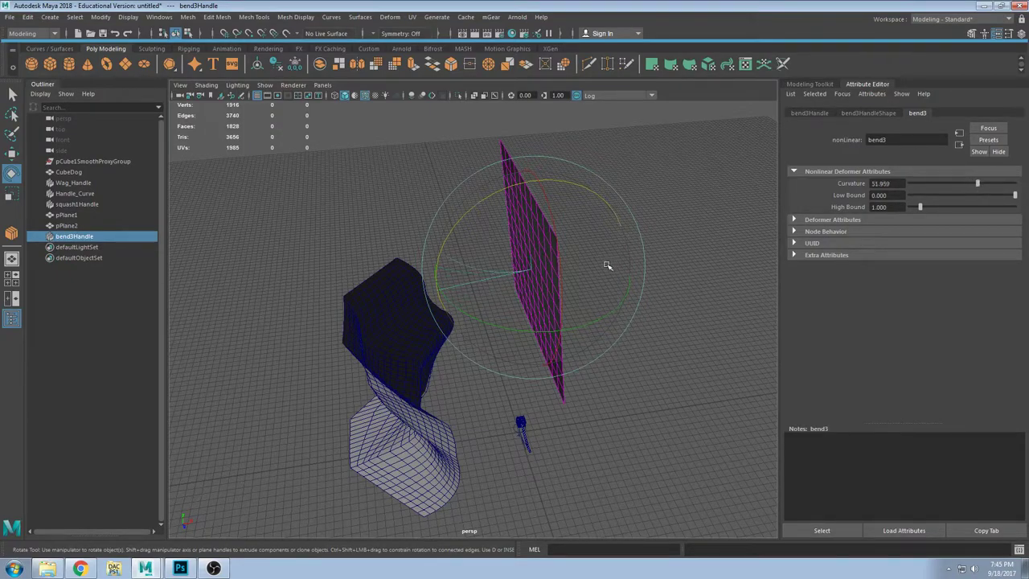
pyautogui.keyDown('alt'); pyautogui.moveTo(552, 283); pyautogui.dragTo(542, 257); pyautogui.keyUp('alt')
pyautogui.moveTo(472, 210); pyautogui.dragTo(526, 326)
pyautogui.press('w')
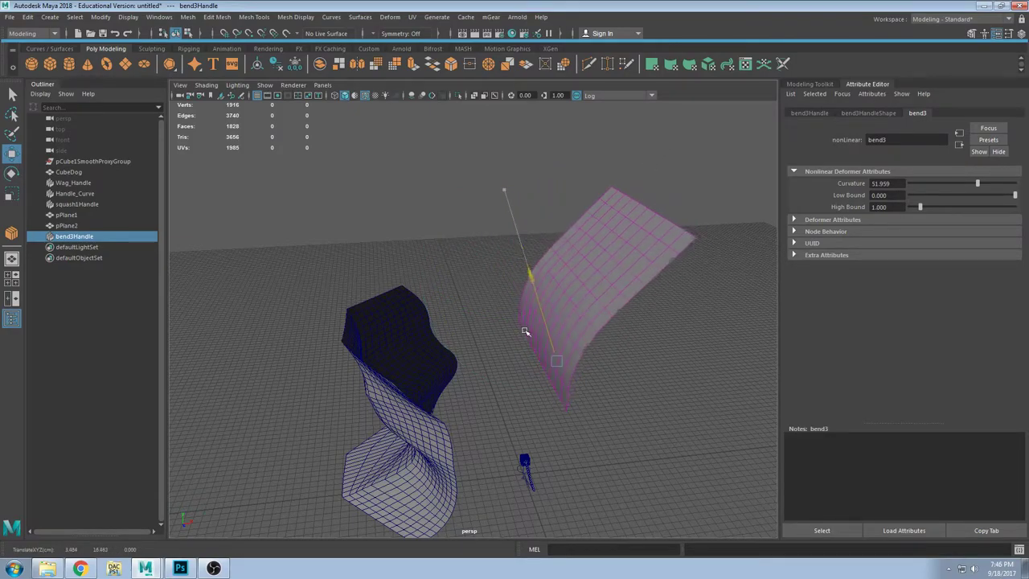
pyautogui.moveTo(979, 184)
pyautogui.mouseDown()
pyautogui.moveTo(959, 184)
pyautogui.moveTo(971, 184)
pyautogui.mouseUp()
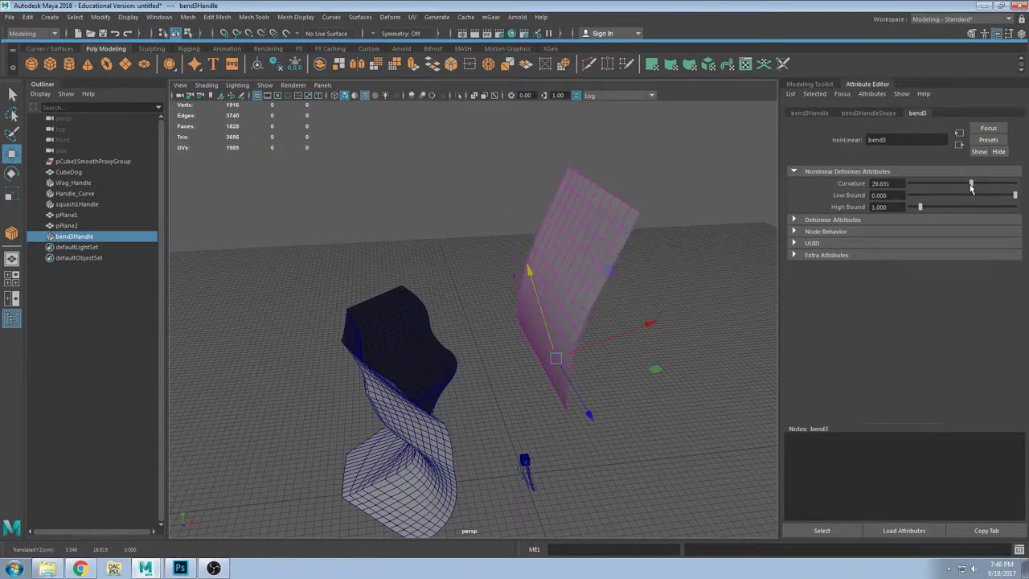
# Step: Delete the bent plane's construction history to bake in the bend, and rotate the plane about Z
pyautogui.keyDown('alt'); pyautogui.moveTo(579, 241); pyautogui.dragTo(474, 201); pyautogui.keyUp('alt')
pyautogui.click(540, 231)
pyautogui.press('e')
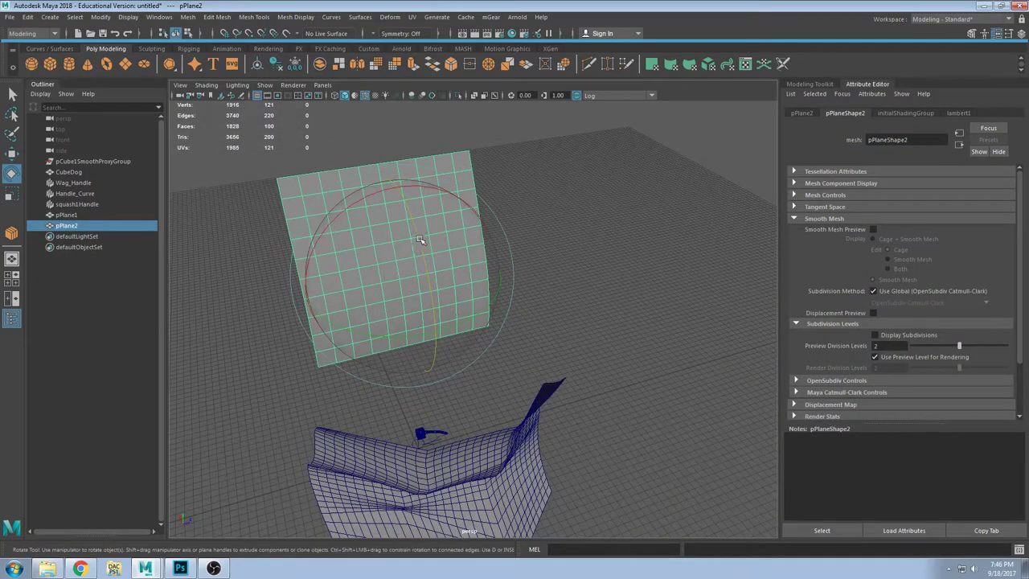
pyautogui.moveTo(420, 240); pyautogui.dragTo(431, 302)
pyautogui.keyDown('alt'); pyautogui.moveTo(531, 307); pyautogui.dragTo(367, 297); pyautogui.keyUp('alt')
pyautogui.keyDown('alt'); pyautogui.moveTo(569, 282); pyautogui.dragTo(593, 282); pyautogui.keyUp('alt')
# Step: Create a lattice with 2 divisions in each direction around the bent plane and close the lattice options
pyautogui.click(385, 18)
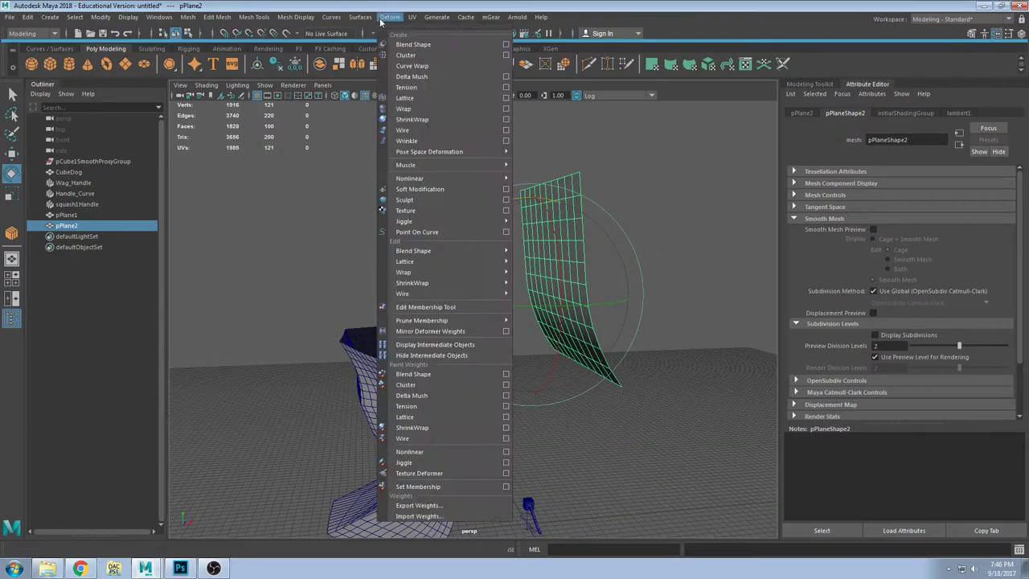
pyautogui.click(505, 97)
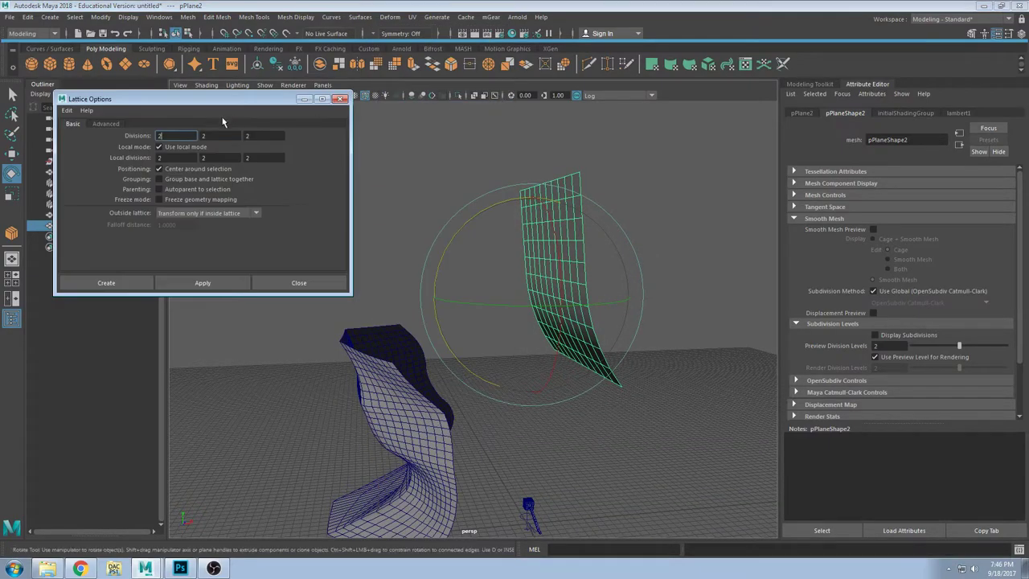
pyautogui.click(202, 283)
pyautogui.keyDown('alt'); pyautogui.moveTo(542, 230); pyautogui.dragTo(442, 344); pyautogui.keyUp('alt')
pyautogui.click(299, 282)
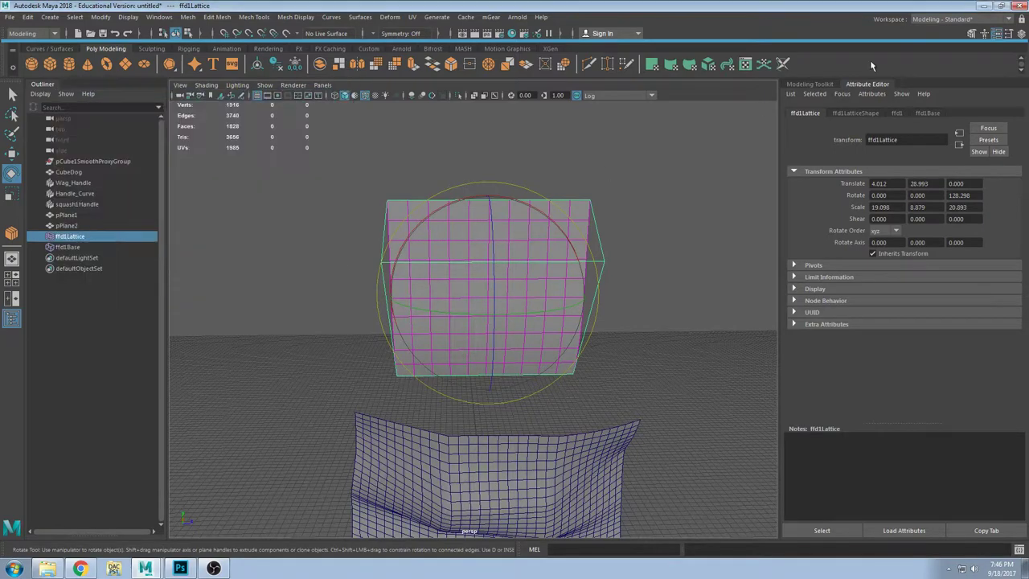
# Step: Turn off the Local option in the new lattice's freeform deformation attributes
pyautogui.click(899, 112)
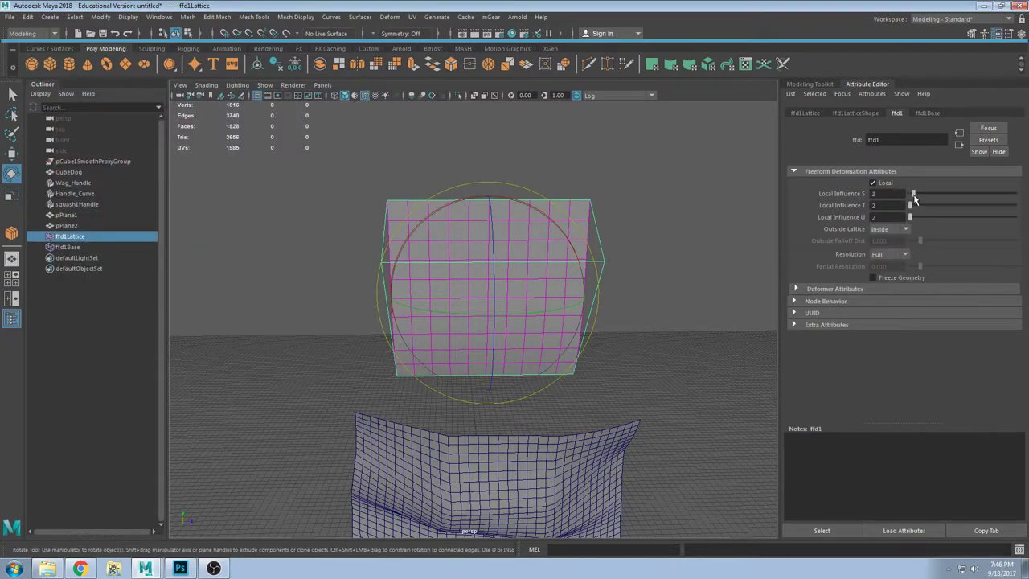
pyautogui.click(609, 238)
pyautogui.click(601, 249)
pyautogui.click(880, 184)
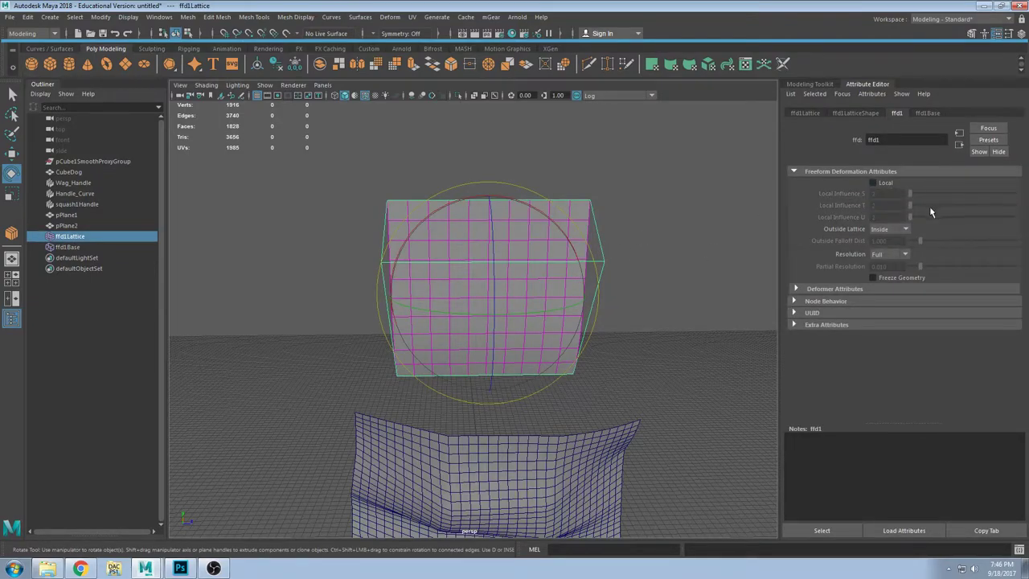
# Step: Set the lattice's U Divisions to 3, keeping S and T Divisions at 2
pyautogui.click(926, 114)
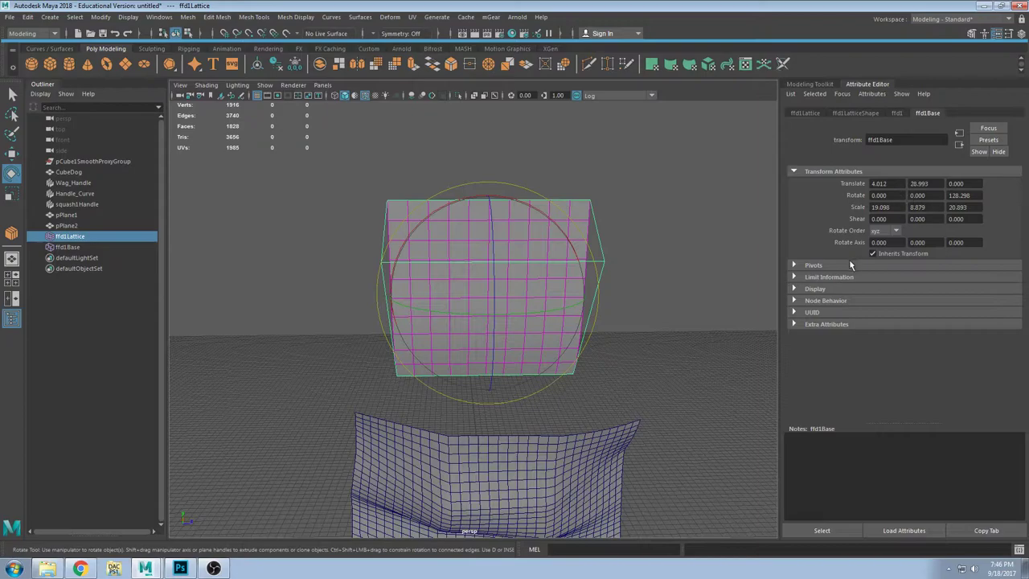
pyautogui.click(856, 113)
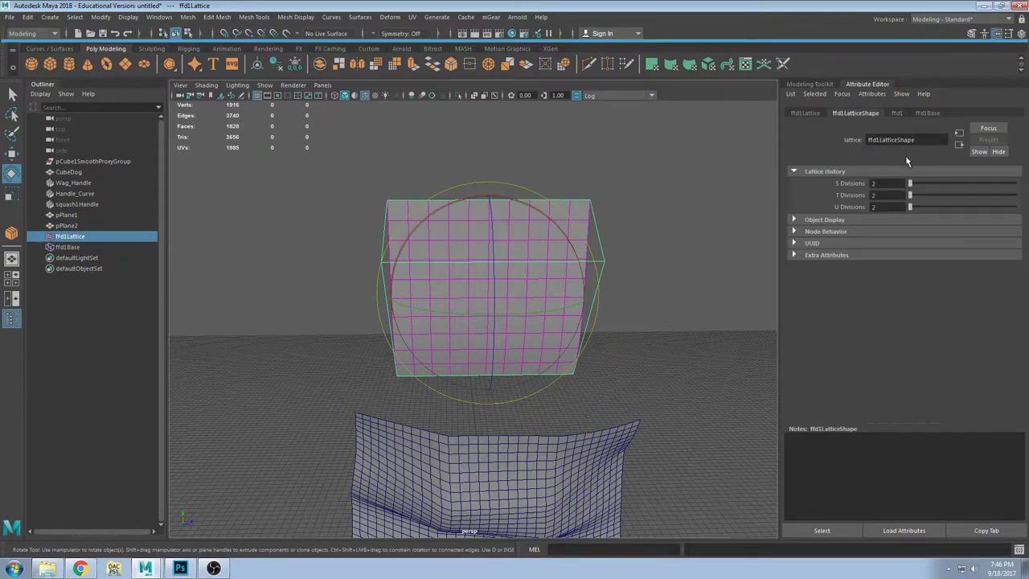
pyautogui.moveTo(909, 184); pyautogui.dragTo(909, 208)
# Step: Select the middle column of lattice points and move it to bow the bent plane across its width
pyautogui.keyDown('alt'); pyautogui.moveTo(699, 259); pyautogui.dragTo(476, 250); pyautogui.keyUp('alt')
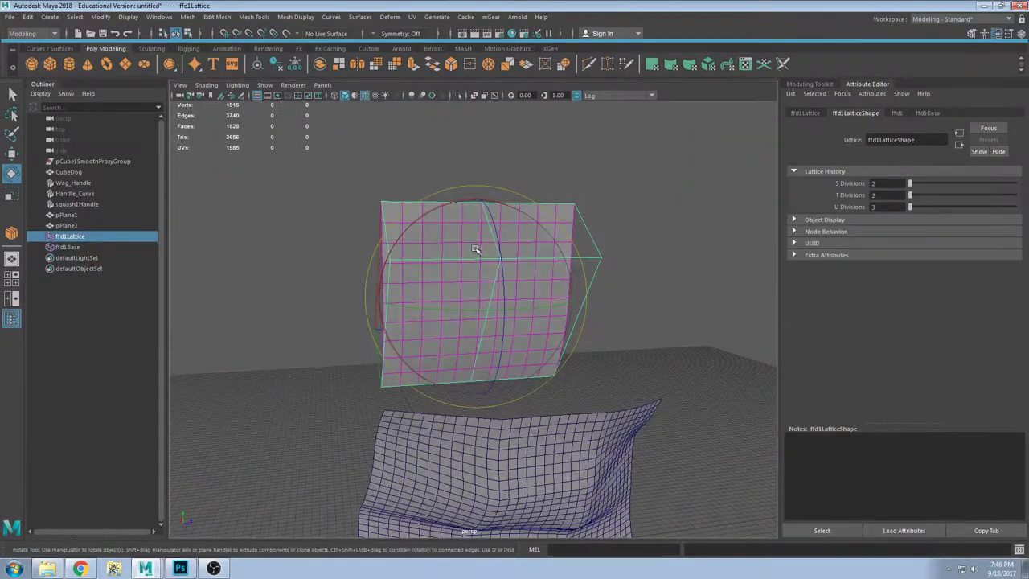
pyautogui.moveTo(503, 235); pyautogui.dragTo(483, 231, button='right')
pyautogui.keyDown('alt'); pyautogui.moveTo(482, 231); pyautogui.dragTo(458, 228); pyautogui.keyUp('alt')
pyautogui.moveTo(475, 170); pyautogui.dragTo(503, 390)
pyautogui.keyDown('alt'); pyautogui.moveTo(503, 338); pyautogui.dragTo(532, 323); pyautogui.keyUp('alt')
pyautogui.press('w')
pyautogui.keyDown('alt'); pyautogui.moveTo(532, 277); pyautogui.dragTo(464, 378); pyautogui.keyUp('alt')
pyautogui.click(591, 399)
pyautogui.keyDown('alt'); pyautogui.moveTo(587, 394); pyautogui.dragTo(530, 407); pyautogui.keyUp('alt')
pyautogui.click(397, 19)
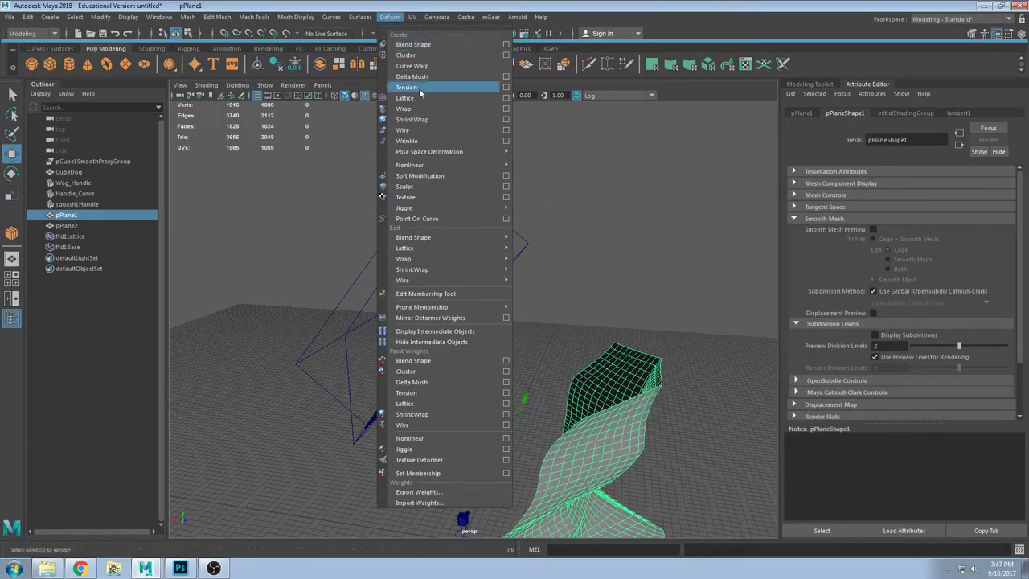
pyautogui.click(676, 338)
# Step: Move a single lattice point in the middle column to reshape the bowed plane further, and return to object selection
pyautogui.keyDown('alt'); pyautogui.moveTo(601, 315); pyautogui.dragTo(546, 334); pyautogui.keyUp('alt')
pyautogui.click(506, 317)
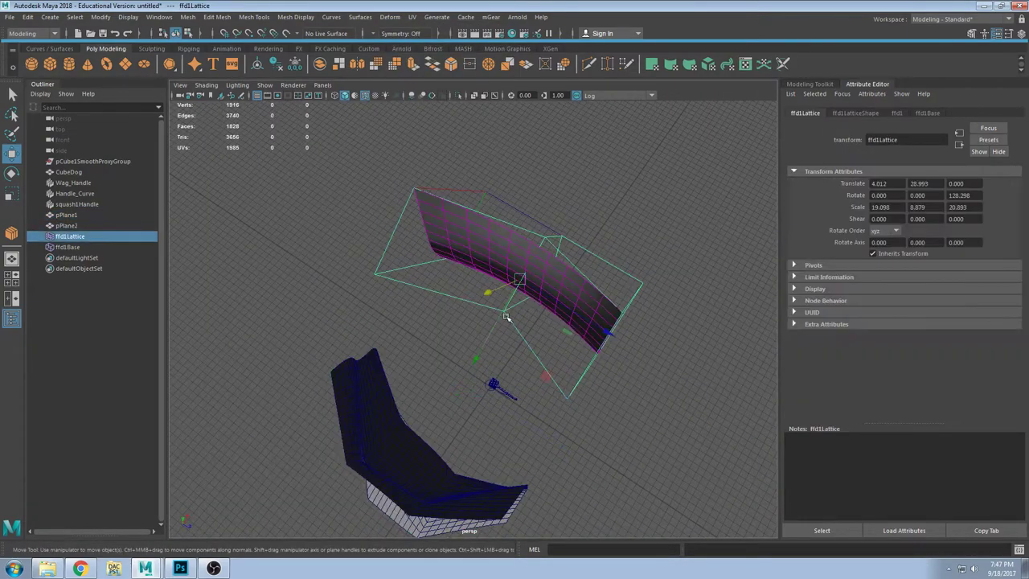
pyautogui.moveTo(505, 300); pyautogui.dragTo(507, 287, button='right')
pyautogui.click(504, 312)
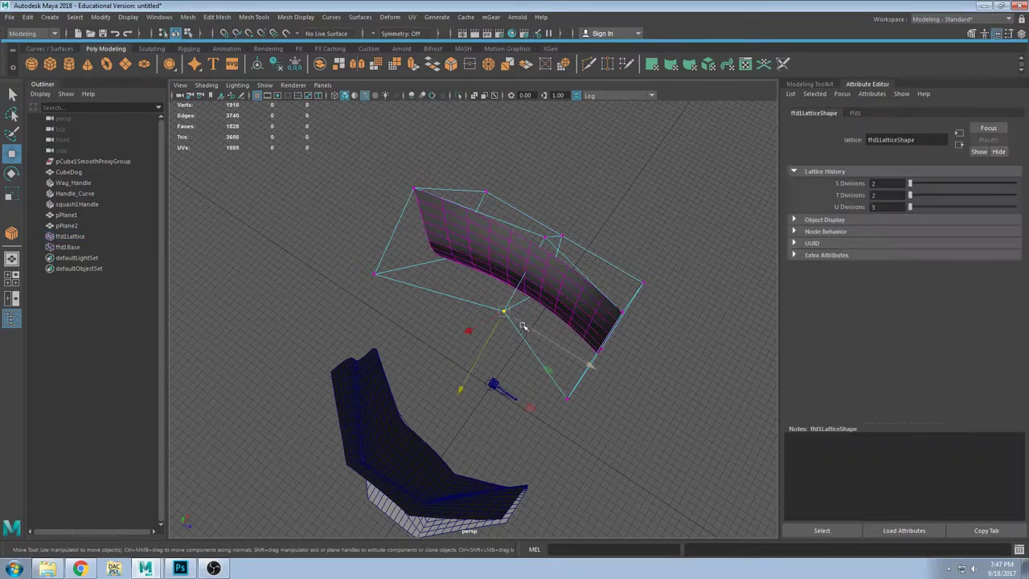
pyautogui.moveTo(509, 316); pyautogui.dragTo(611, 319)
pyautogui.keyDown('alt'); pyautogui.moveTo(448, 211); pyautogui.dragTo(523, 207); pyautogui.keyUp('alt')
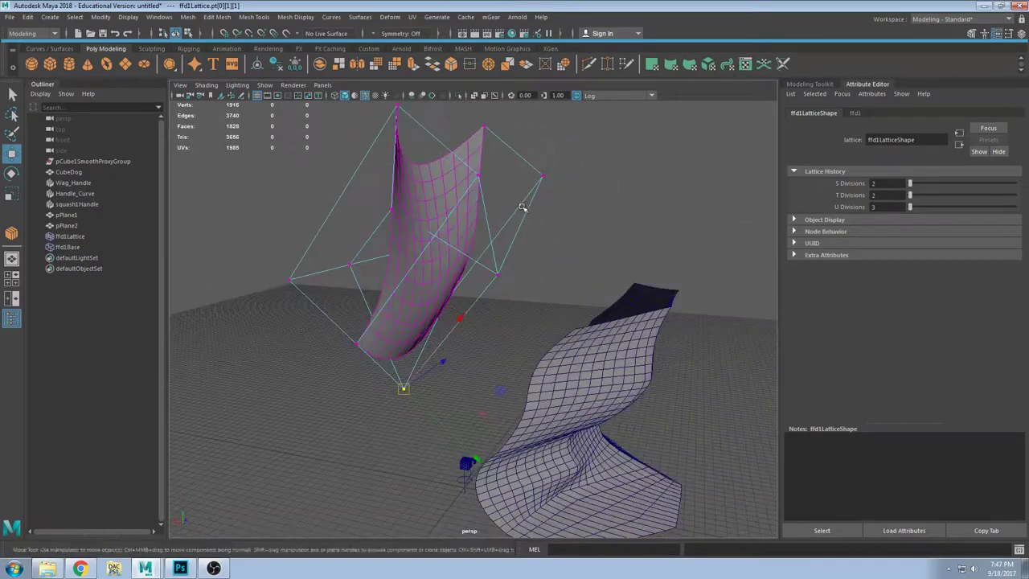
pyautogui.keyDown('alt'); pyautogui.moveTo(371, 244); pyautogui.dragTo(384, 256); pyautogui.keyUp('alt')
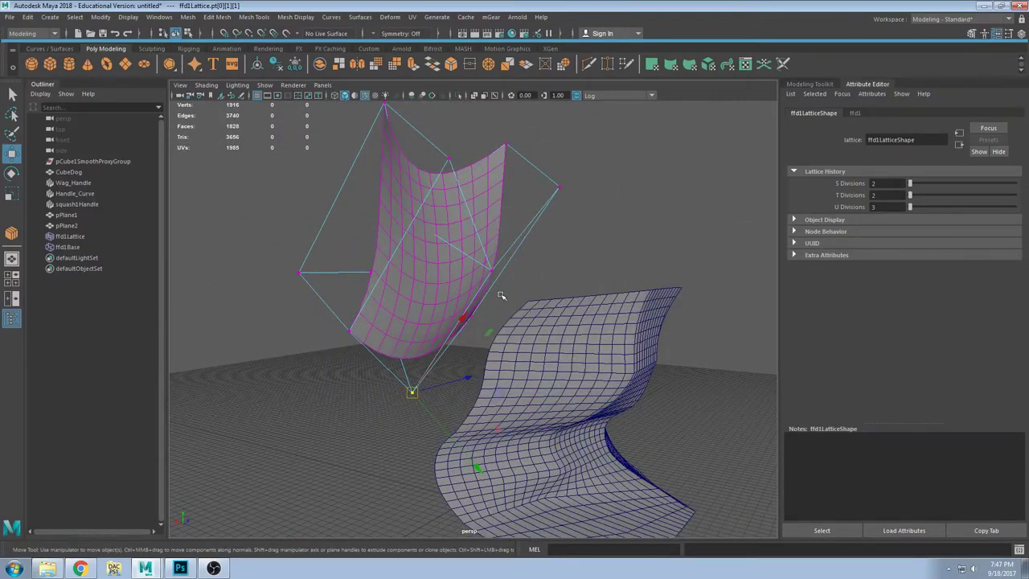
pyautogui.keyDown('alt'); pyautogui.moveTo(501, 296); pyautogui.dragTo(465, 280); pyautogui.keyUp('alt')
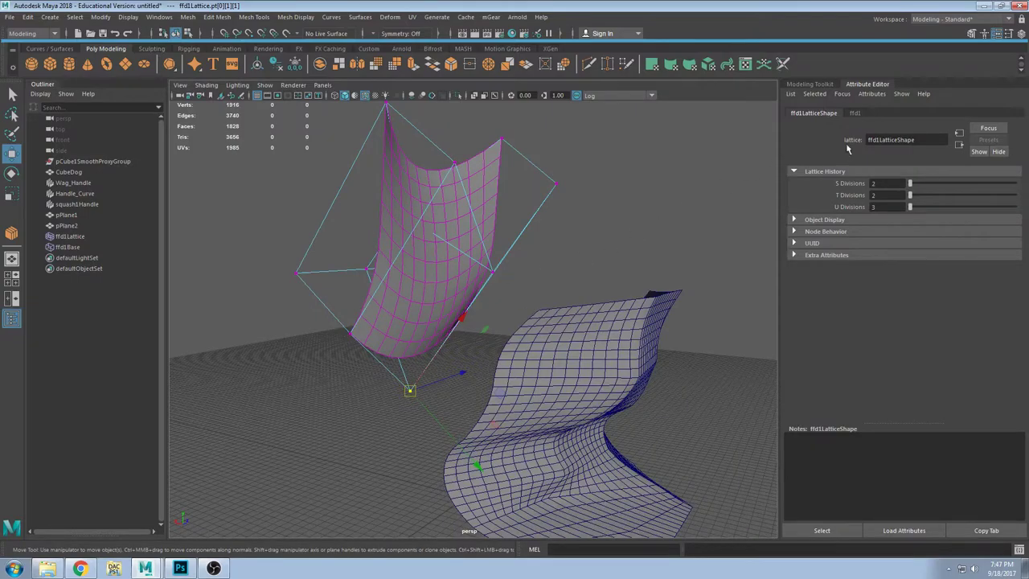
pyautogui.press('F8')
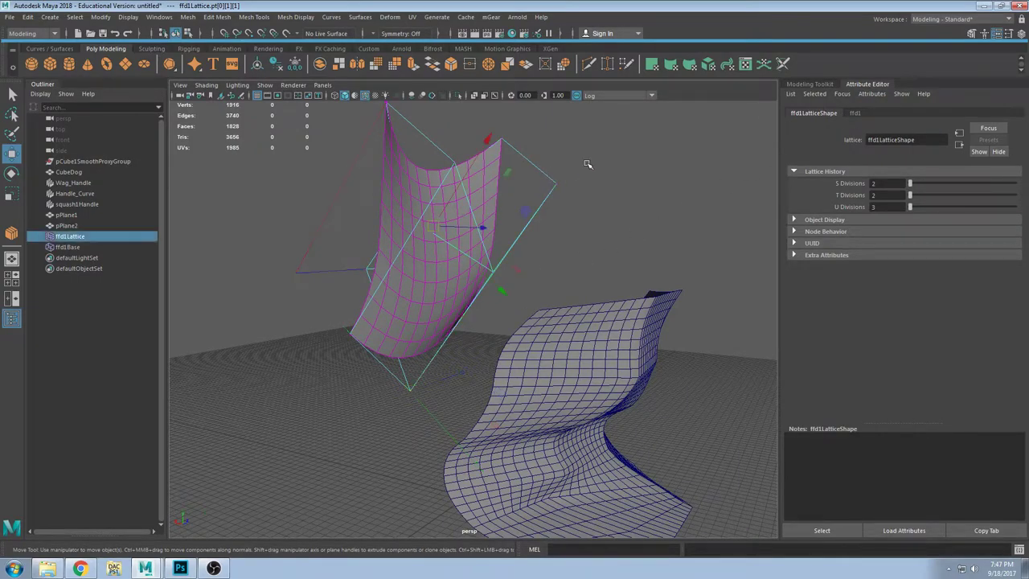
# Step: Try to change the T Divisions of the already reshaped lattice, and undo the attempt
pyautogui.click(864, 113)
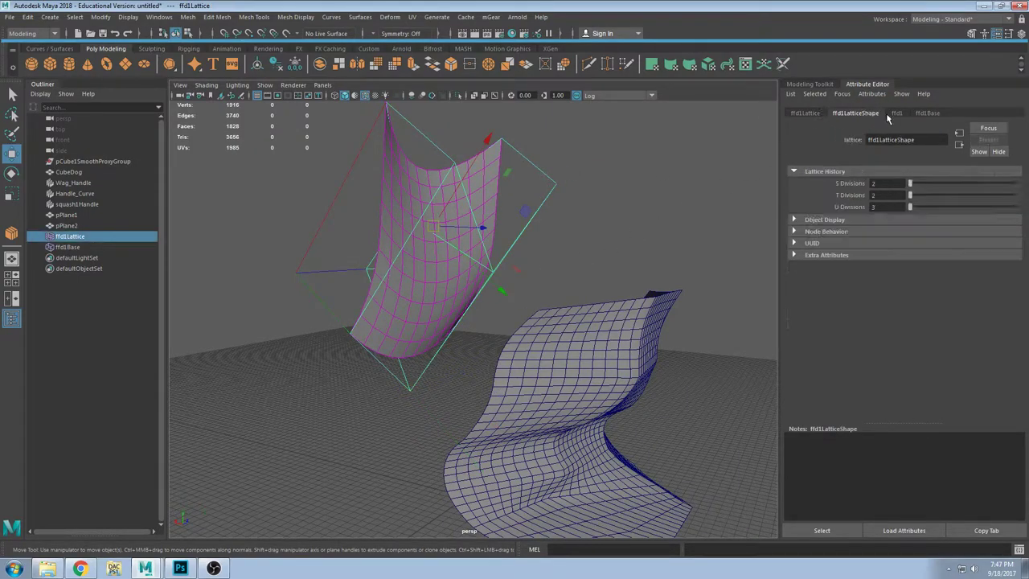
pyautogui.click(914, 200)
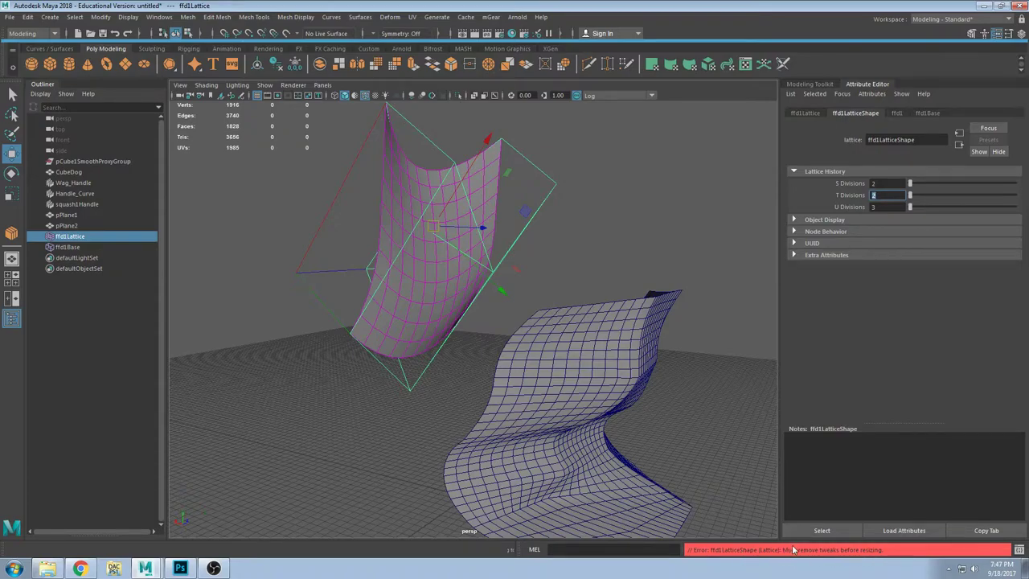
pyautogui.keyDown('alt'); pyautogui.moveTo(390, 121); pyautogui.dragTo(631, 223); pyautogui.keyUp('alt')
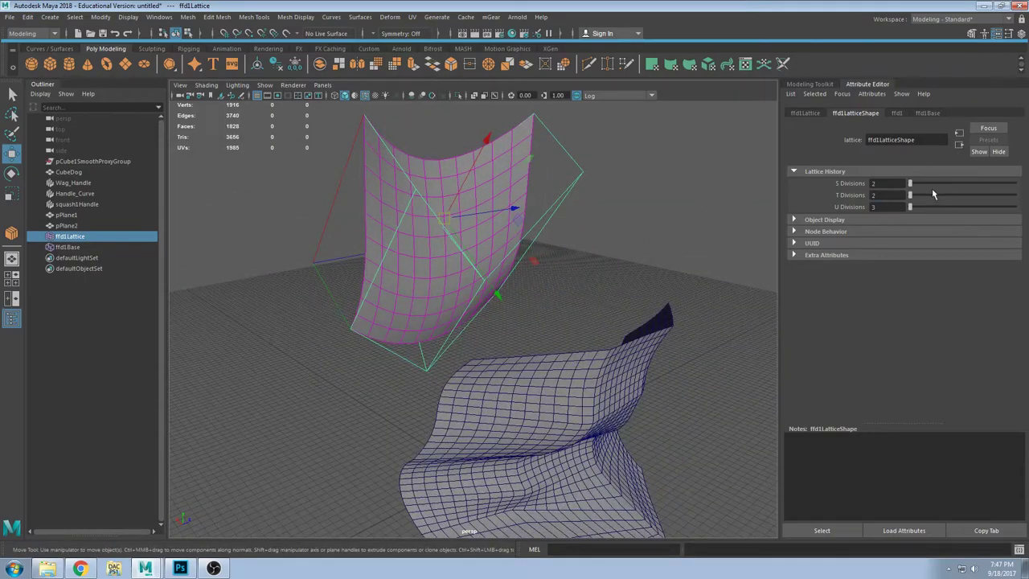
pyautogui.moveTo(932, 193); pyautogui.dragTo(916, 190)
pyautogui.keyDown('alt'); pyautogui.moveTo(591, 214); pyautogui.dragTo(579, 227); pyautogui.keyUp('alt')
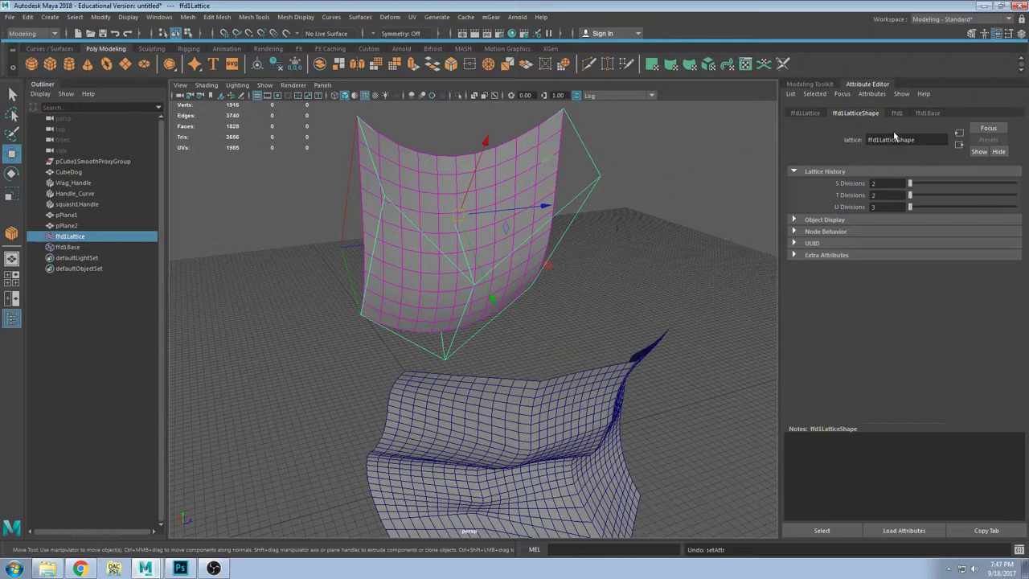
# Step: Delete the lattice deformer from the bent plane
pyautogui.click(696, 161)
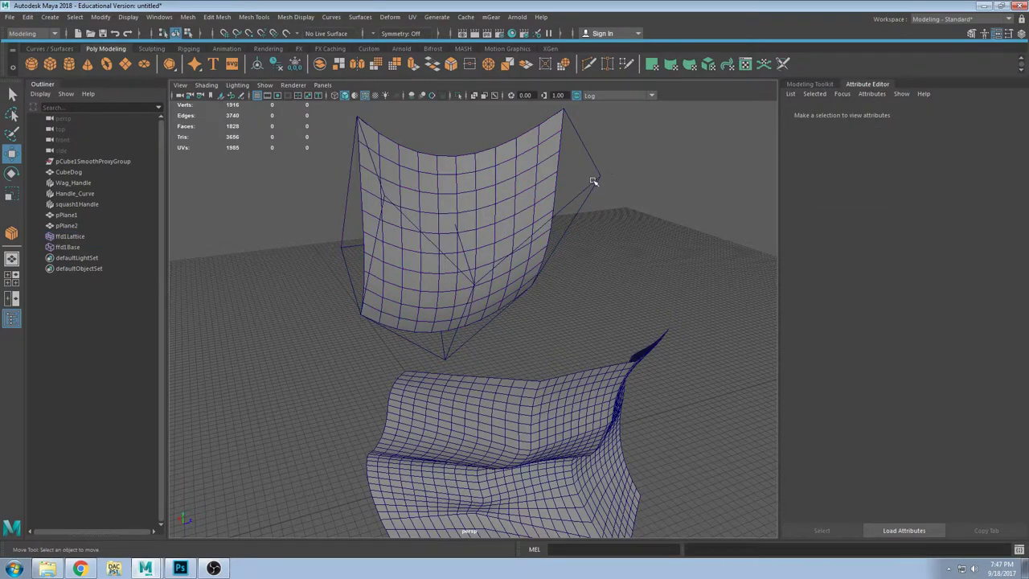
pyautogui.click(595, 181)
pyautogui.press('Delete')
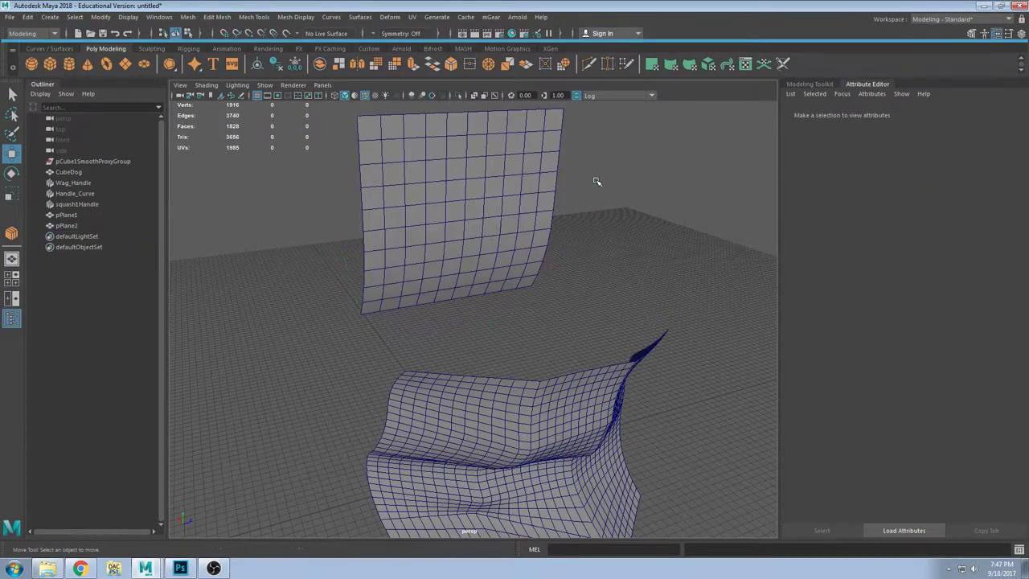
# Step: Create a new lattice on the bent plane with divisions 3, 3, 3, and close its options
pyautogui.click(534, 184)
pyautogui.click(360, 17)
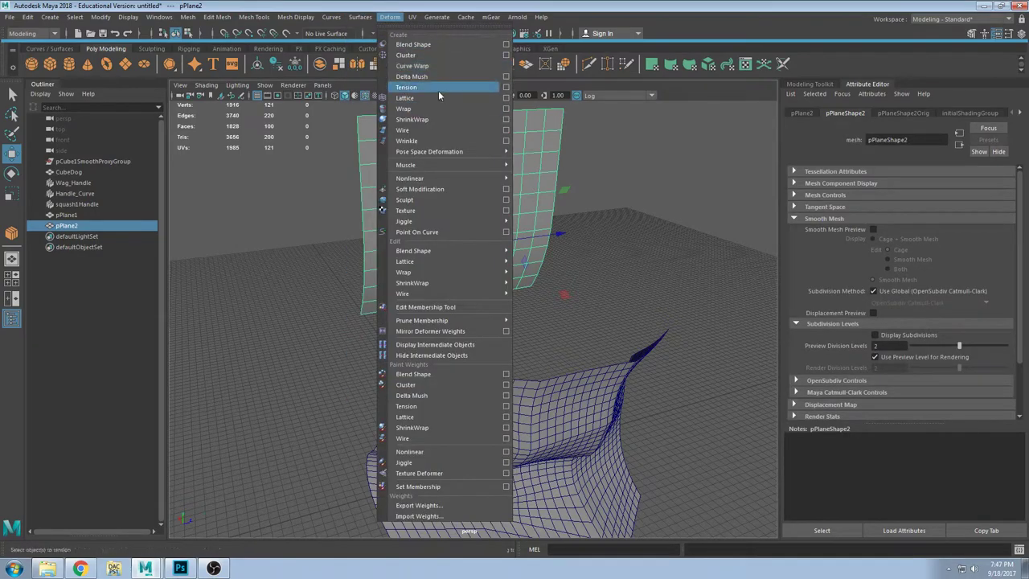
pyautogui.click(506, 97)
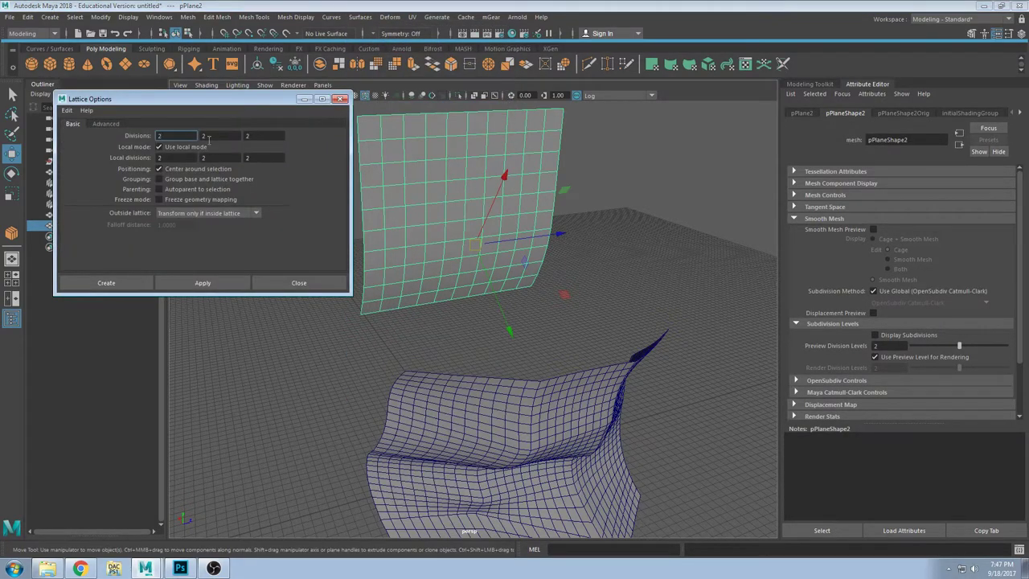
pyautogui.doubleClick(166, 136)
pyautogui.click(203, 283)
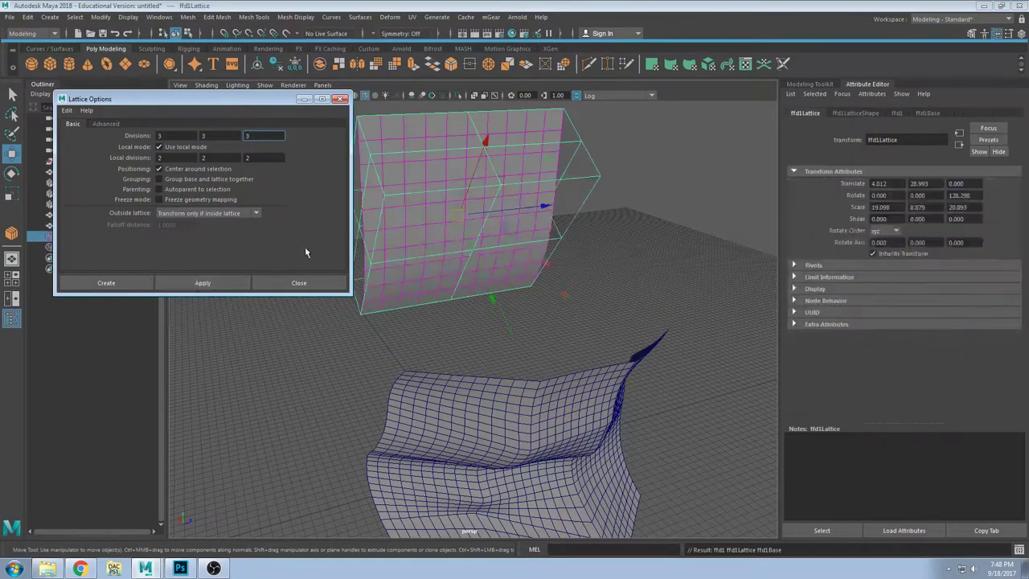
pyautogui.keyDown('alt'); pyautogui.moveTo(419, 201); pyautogui.dragTo(383, 237); pyautogui.keyUp('alt')
pyautogui.click(339, 99)
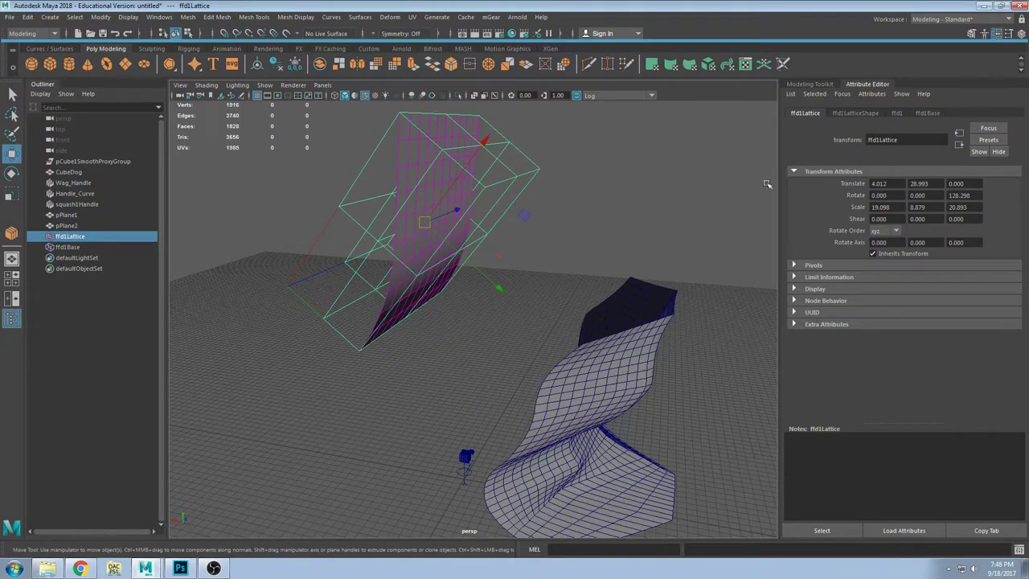
# Step: Try S Divisions of 2 on the new lattice, undo it, and set T Divisions to 2 instead
pyautogui.click(858, 114)
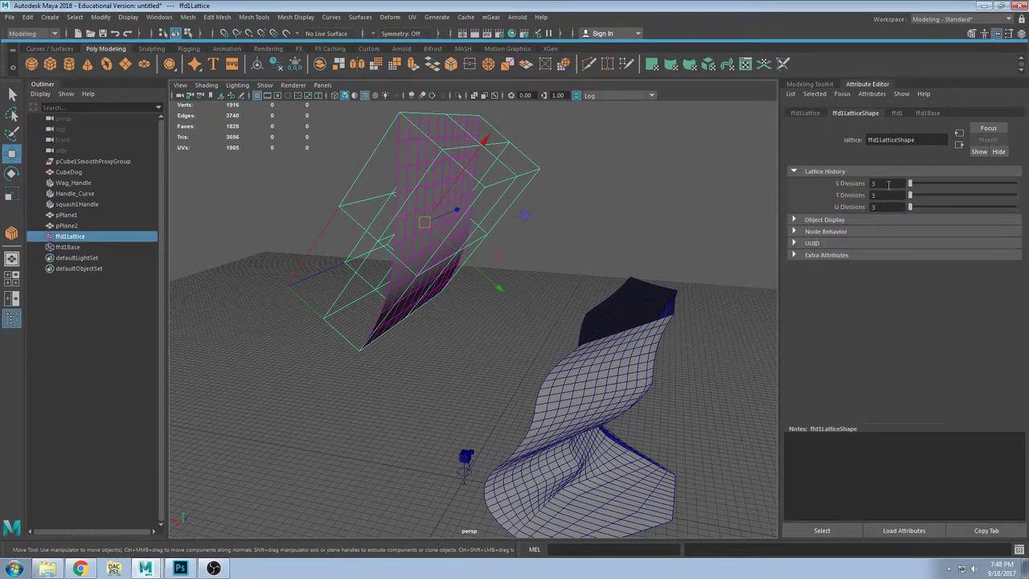
pyautogui.write('2')
pyautogui.press('Return')
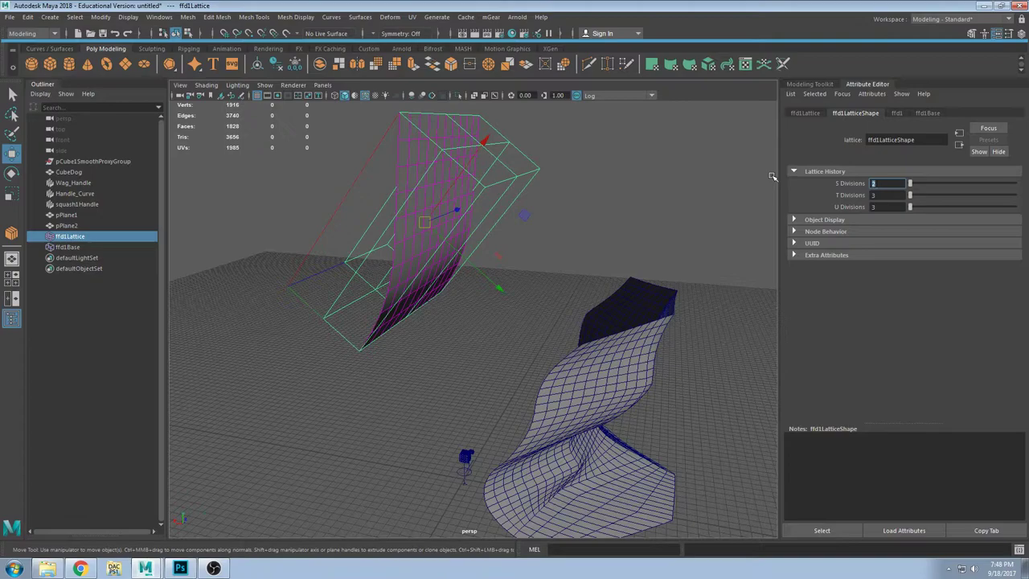
pyautogui.hotkey('ctrl', 'z')
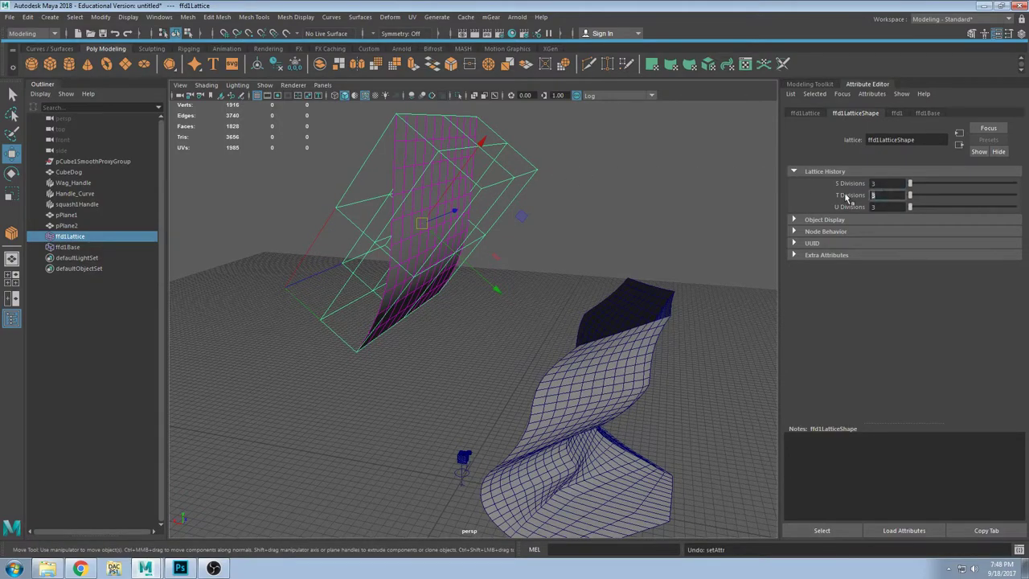
pyautogui.write('2')
pyautogui.press('Return')
pyautogui.keyDown('alt'); pyautogui.moveTo(764, 229); pyautogui.dragTo(458, 257); pyautogui.keyUp('alt')
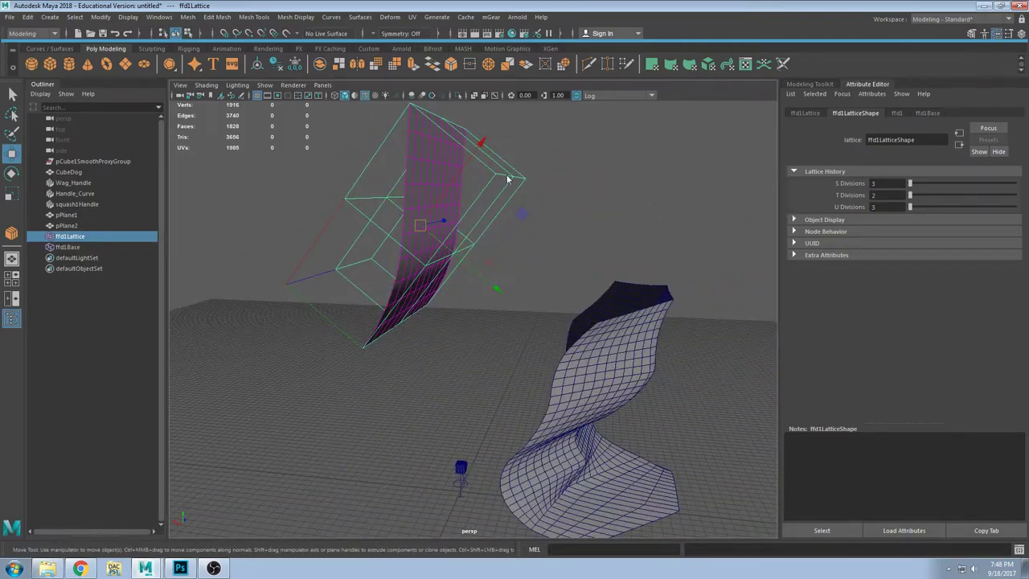
# Step: Select lattice points in the middle column and move them to fold the plane into a V shape
pyautogui.click(519, 223)
pyautogui.keyDown('alt'); pyautogui.moveTo(519, 222); pyautogui.dragTo(425, 239); pyautogui.keyUp('alt')
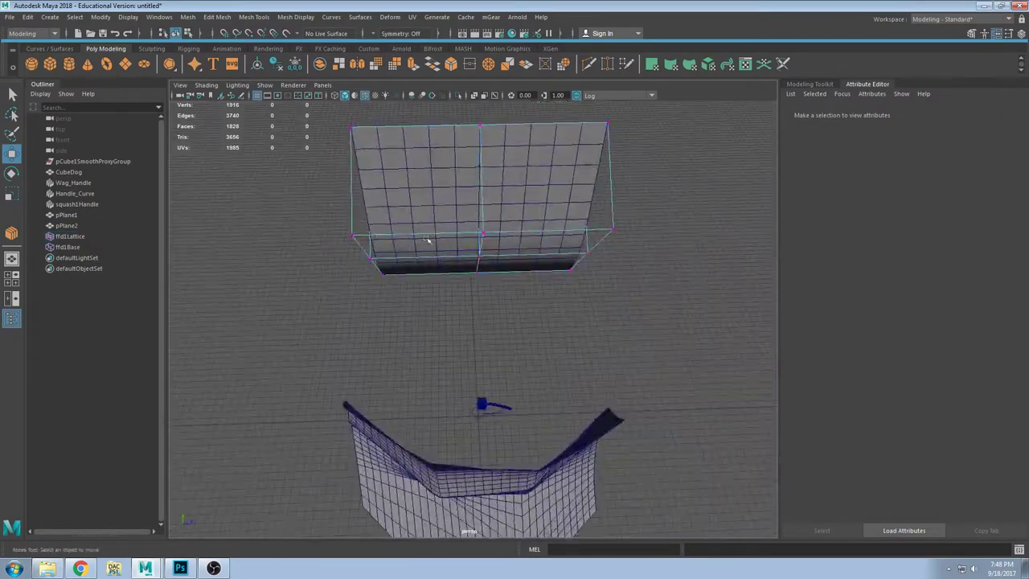
pyautogui.moveTo(446, 113); pyautogui.dragTo(320, 230)
pyautogui.click(537, 400)
pyautogui.click(523, 363)
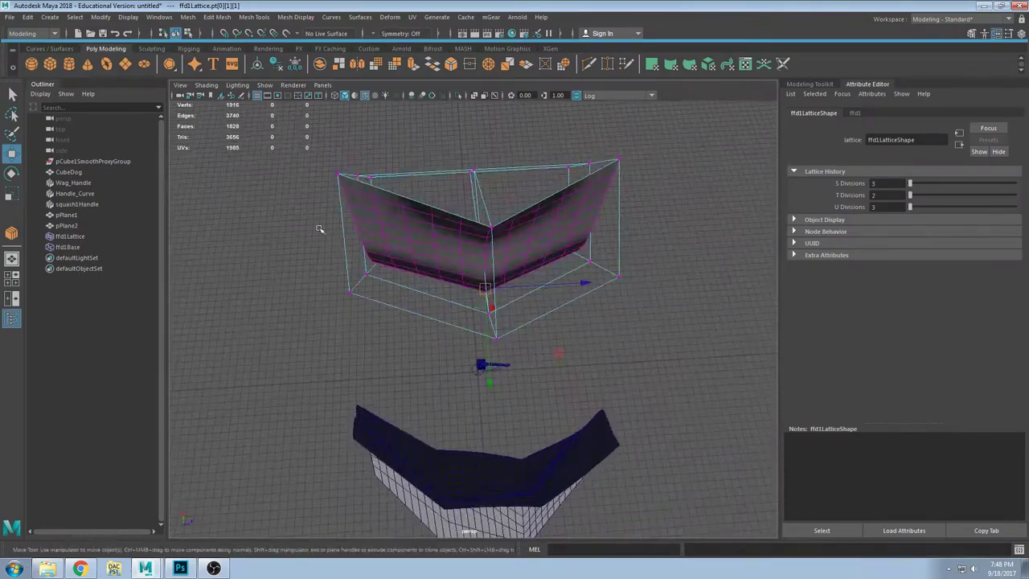
# Step: Move individual lattice points around the fold to reshape the middle of the plane
pyautogui.click(412, 252)
pyautogui.keyDown('alt'); pyautogui.moveTo(412, 252); pyautogui.dragTo(459, 261); pyautogui.keyUp('alt')
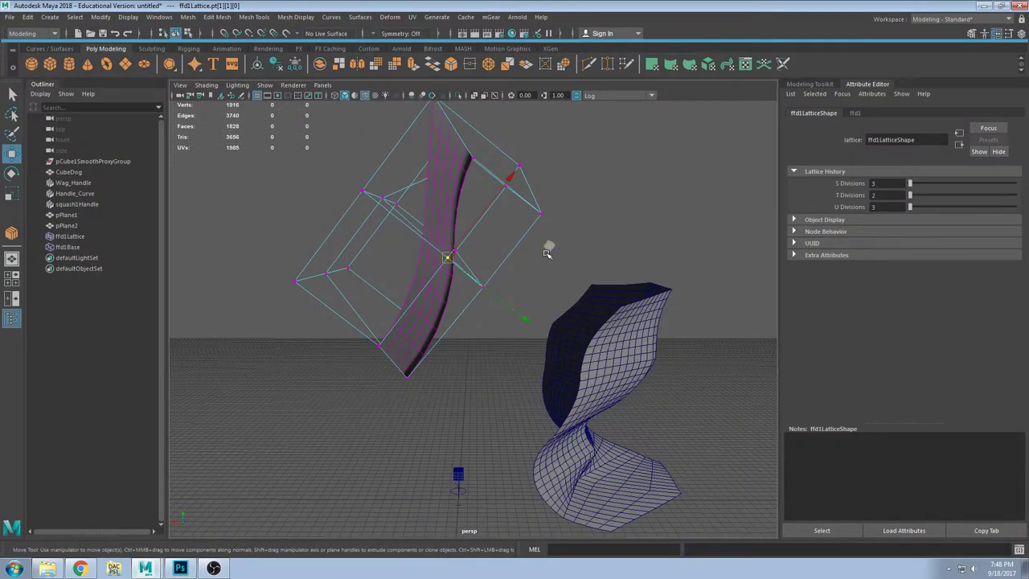
pyautogui.keyDown('alt'); pyautogui.moveTo(560, 254); pyautogui.dragTo(372, 268); pyautogui.keyUp('alt')
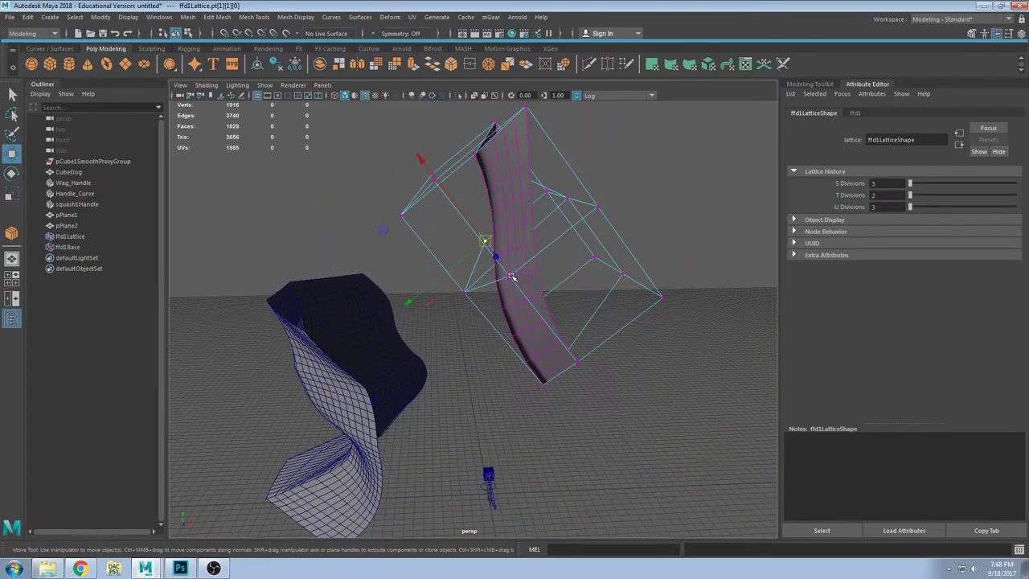
pyautogui.keyDown('alt'); pyautogui.moveTo(527, 284); pyautogui.dragTo(551, 234); pyautogui.keyUp('alt')
pyautogui.keyDown('alt'); pyautogui.moveTo(507, 260); pyautogui.dragTo(388, 234); pyautogui.keyUp('alt')
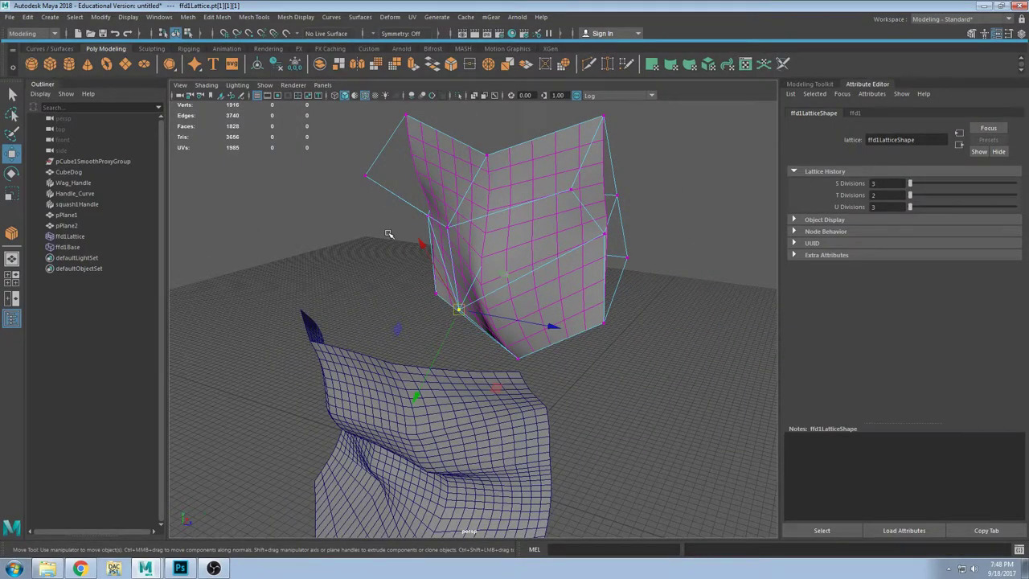
pyautogui.keyDown('alt'); pyautogui.moveTo(476, 205); pyautogui.dragTo(368, 292); pyautogui.keyUp('alt')
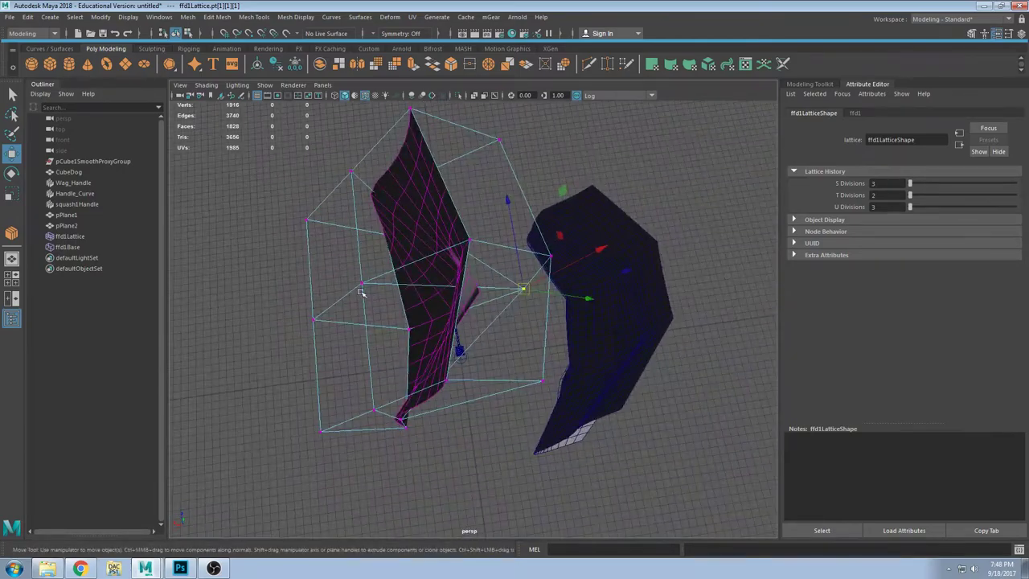
pyautogui.keyDown('alt'); pyautogui.moveTo(363, 346); pyautogui.dragTo(374, 241); pyautogui.keyUp('alt')
pyautogui.keyDown('alt'); pyautogui.moveTo(426, 167); pyautogui.dragTo(420, 153); pyautogui.keyUp('alt')
# Step: Adjust the middle-row lattice points on both sides of the plane to curve its side edges
pyautogui.moveTo(474, 188); pyautogui.dragTo(663, 225)
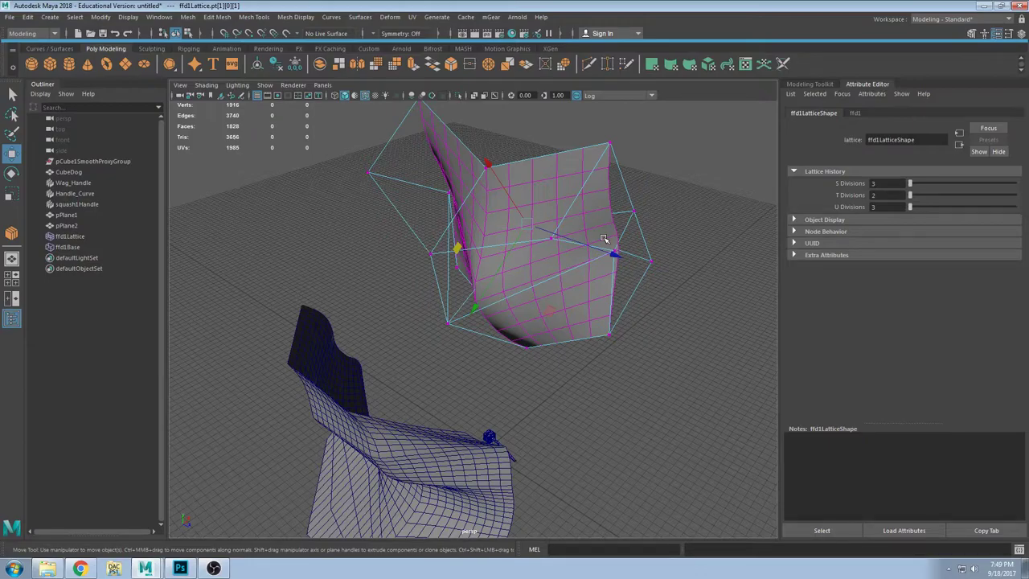
pyautogui.keyDown('alt'); pyautogui.moveTo(460, 316); pyautogui.dragTo(597, 310); pyautogui.keyUp('alt')
pyautogui.keyDown('alt'); pyautogui.moveTo(527, 317); pyautogui.dragTo(509, 345); pyautogui.keyUp('alt')
pyautogui.click(534, 290)
pyautogui.click(361, 237)
pyautogui.keyDown('alt'); pyautogui.moveTo(409, 271); pyautogui.dragTo(668, 248); pyautogui.keyUp('alt')
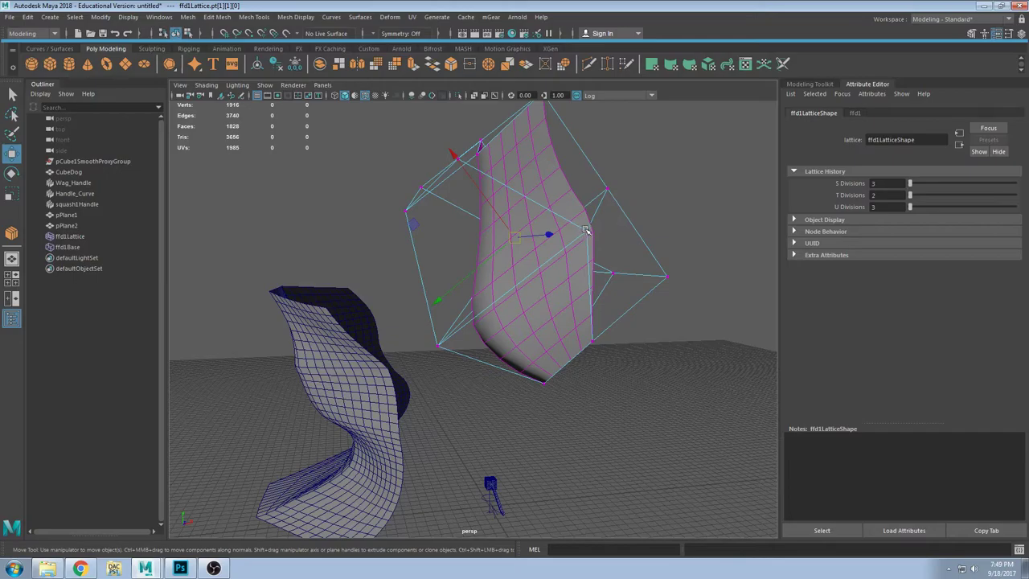
pyautogui.keyDown('alt'); pyautogui.moveTo(588, 231); pyautogui.dragTo(623, 258); pyautogui.keyUp('alt')
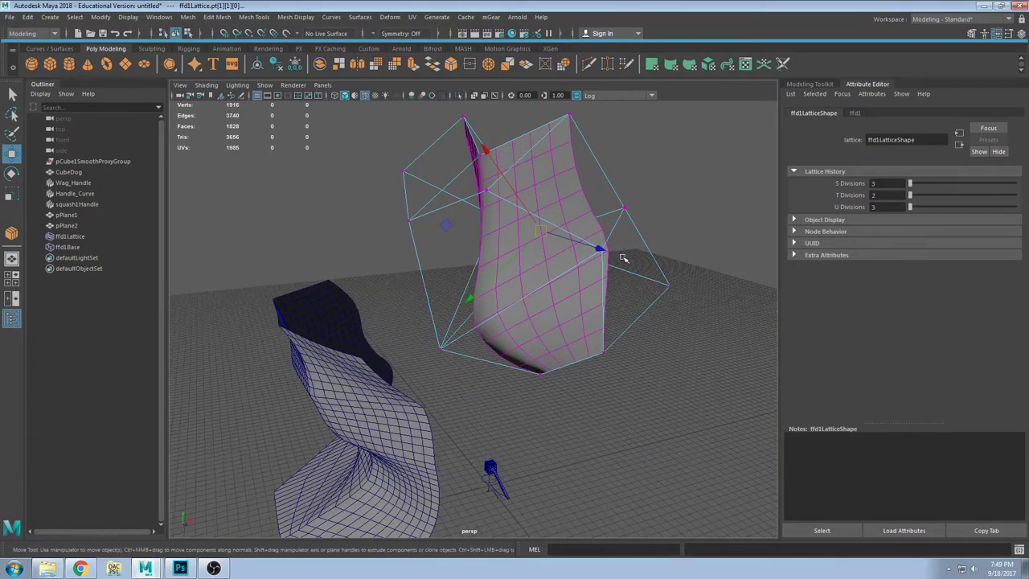
pyautogui.click(615, 256)
pyautogui.click(605, 250)
pyautogui.keyDown('alt'); pyautogui.moveTo(404, 287); pyautogui.dragTo(518, 272); pyautogui.keyUp('alt')
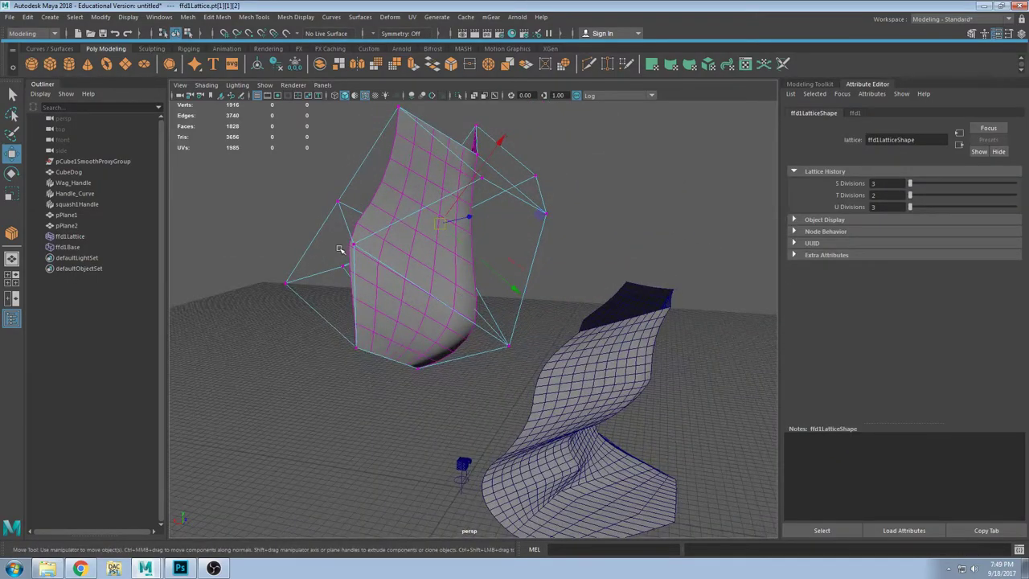
pyautogui.keyDown('alt'); pyautogui.moveTo(391, 269); pyautogui.dragTo(496, 144); pyautogui.keyUp('alt')
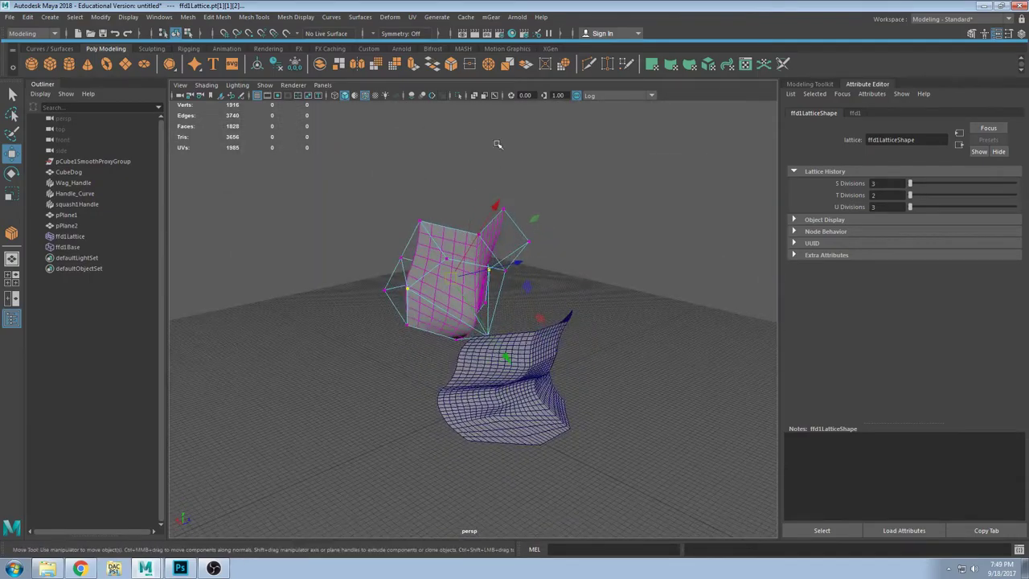
# Step: Detach the deformer commands into a floating window and look through the available deformers
pyautogui.click(390, 17)
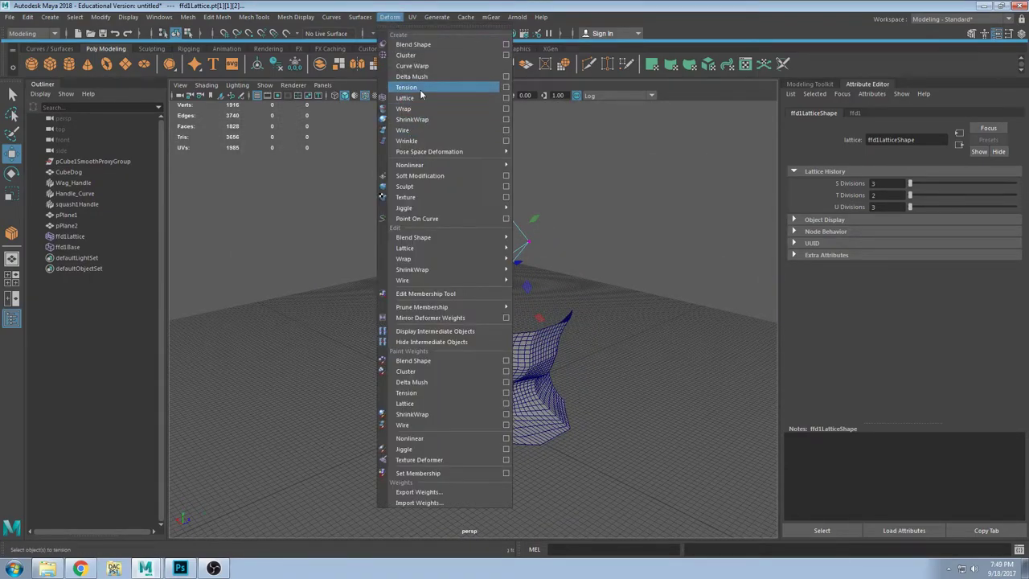
pyautogui.click(464, 37)
pyautogui.moveTo(431, 27); pyautogui.dragTo(261, 57)
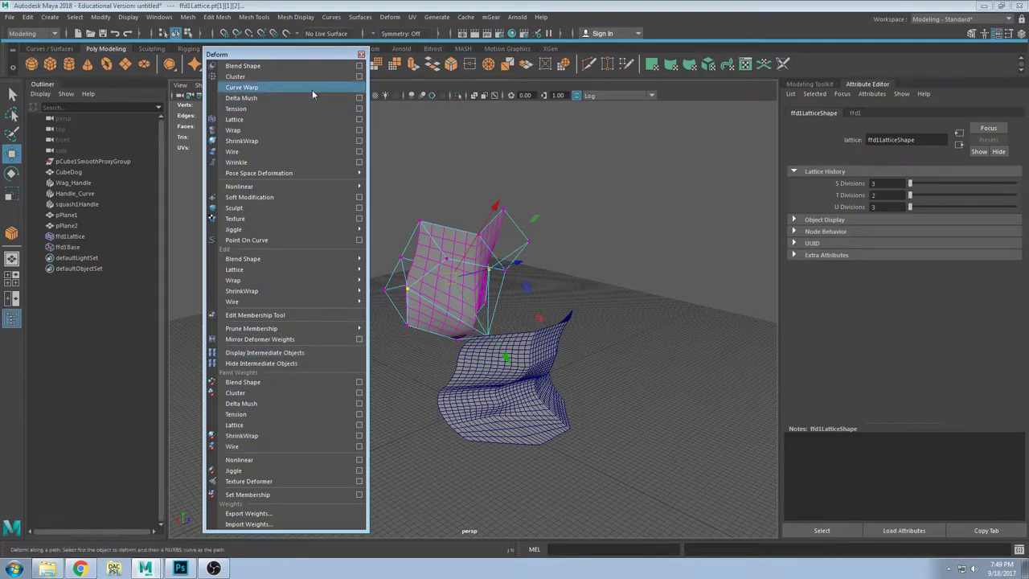
pyautogui.moveTo(287, 53); pyautogui.dragTo(333, 41)
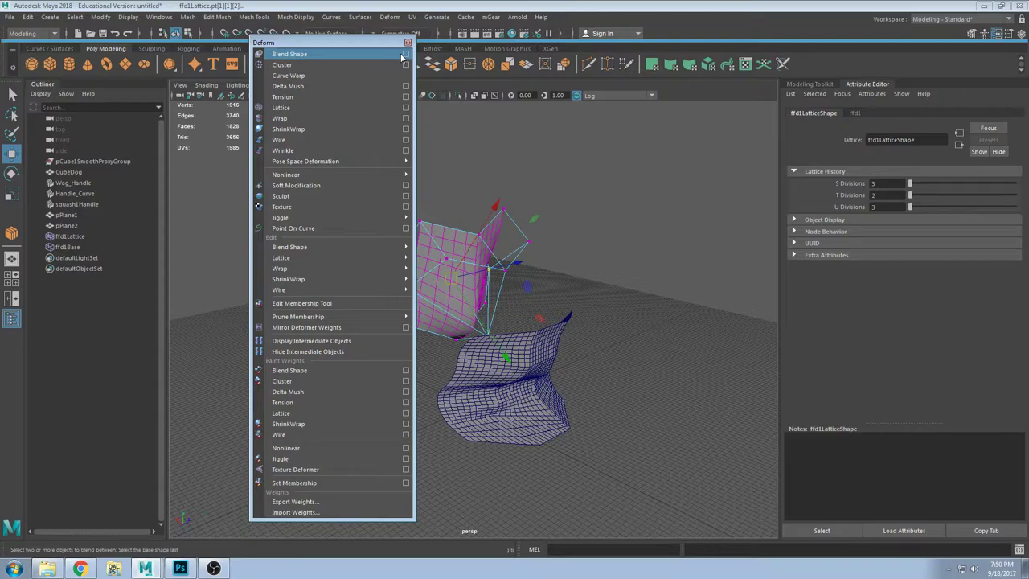
pyautogui.moveTo(291, 43); pyautogui.dragTo(187, 33)
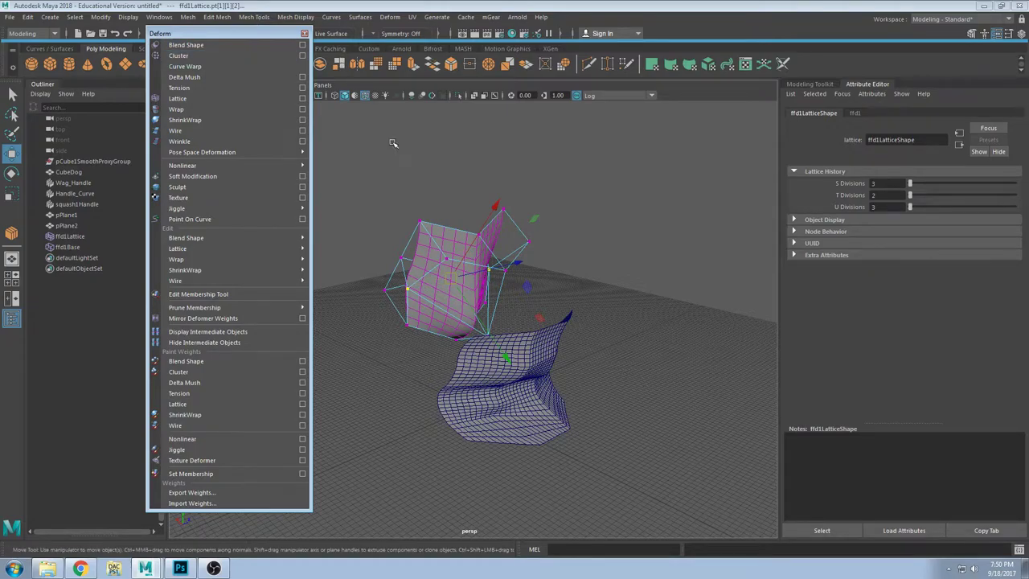
# Step: Try moving a single vertex of the lattice-deformed plane, and undo the move
pyautogui.scroll(5, 454, 233)
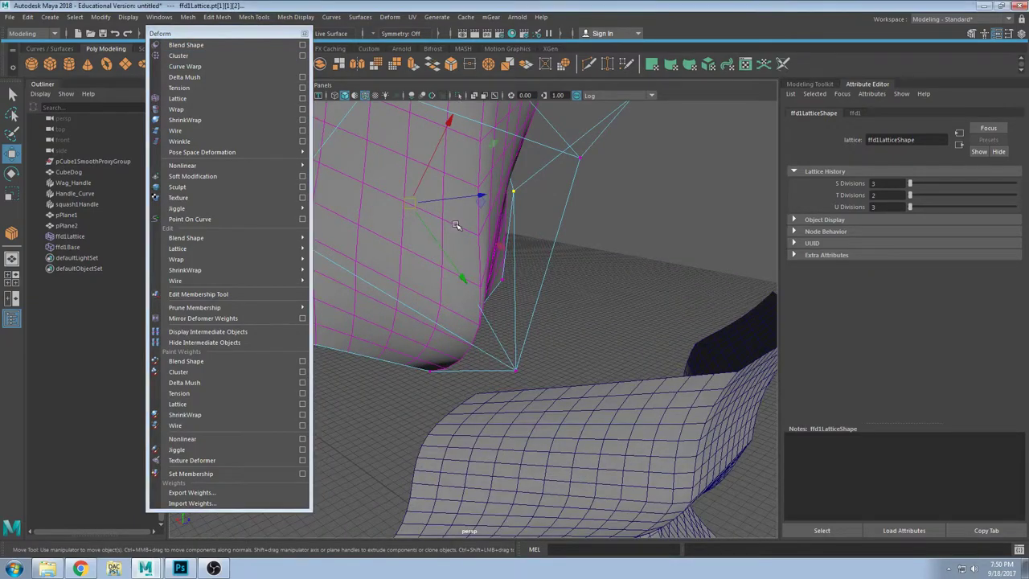
pyautogui.moveTo(443, 254); pyautogui.dragTo(415, 232, button='right')
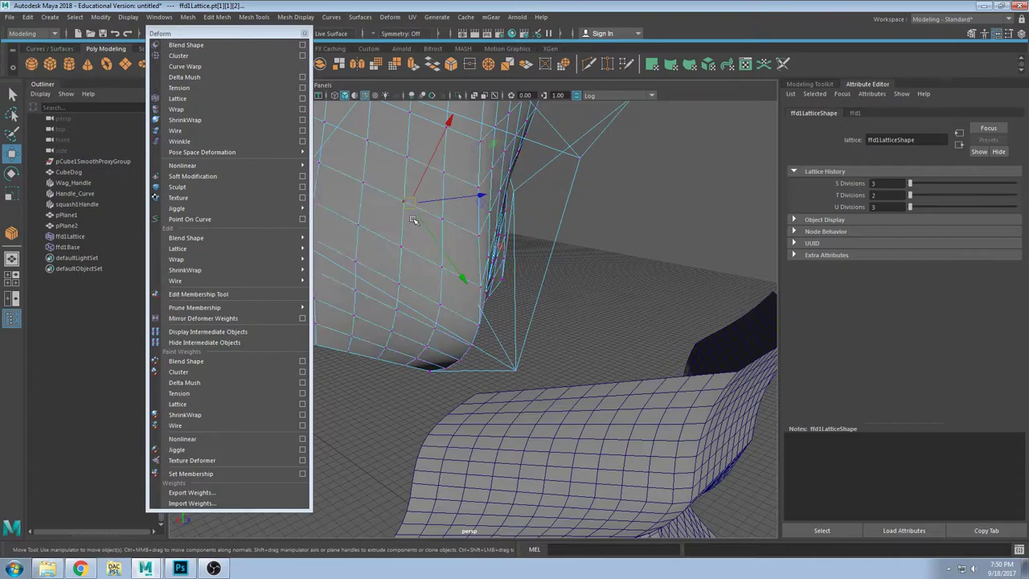
pyautogui.click(385, 213)
pyautogui.keyDown('alt'); pyautogui.moveTo(386, 213); pyautogui.dragTo(432, 199); pyautogui.keyUp('alt')
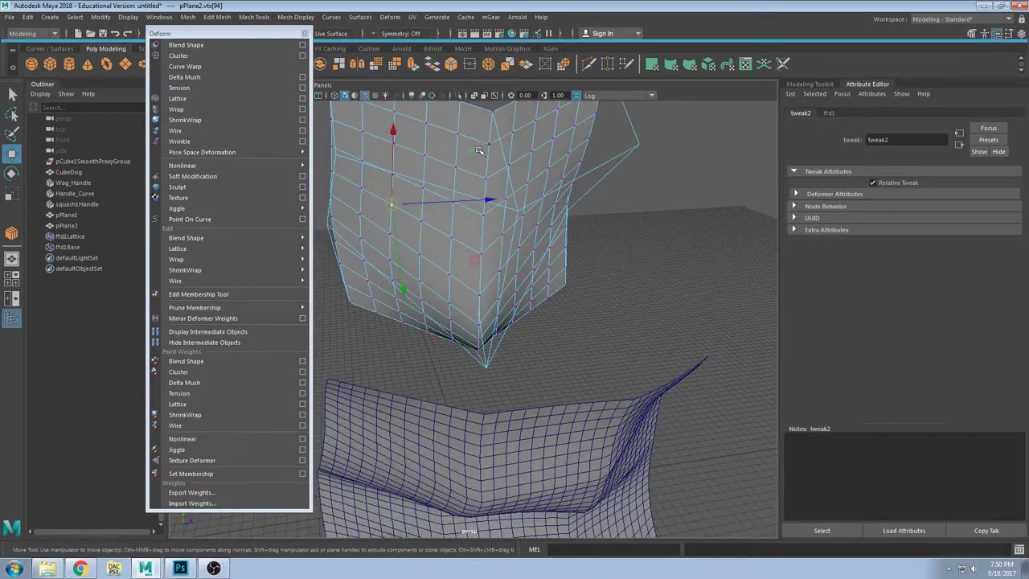
pyautogui.moveTo(474, 151)
pyautogui.mouseDown()
pyautogui.moveTo(497, 175)
pyautogui.moveTo(461, 149)
pyautogui.mouseUp()
pyautogui.hotkey('ctrl', 'z')
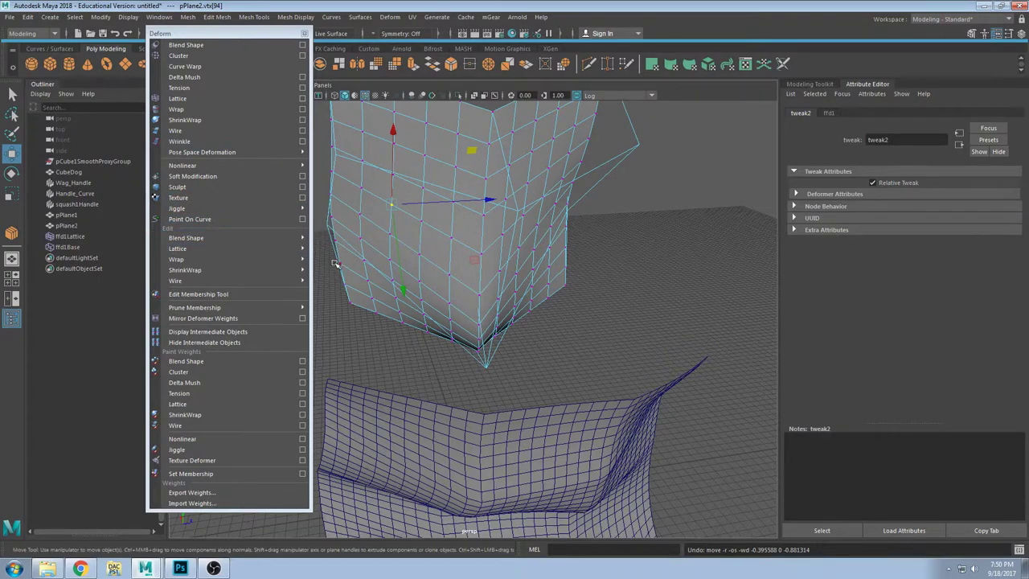
# Step: Examine the deformer editing commands, including Wrap's influence options, and close the floating command window
pyautogui.moveTo(256, 258)
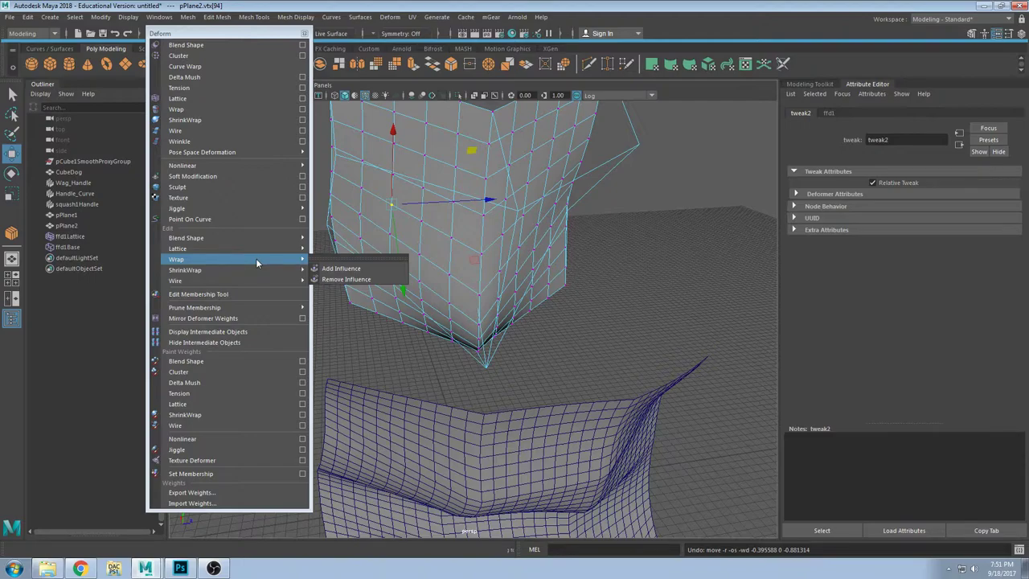
pyautogui.click(254, 31)
pyautogui.moveTo(254, 32); pyautogui.dragTo(349, 44)
pyautogui.click(398, 43)
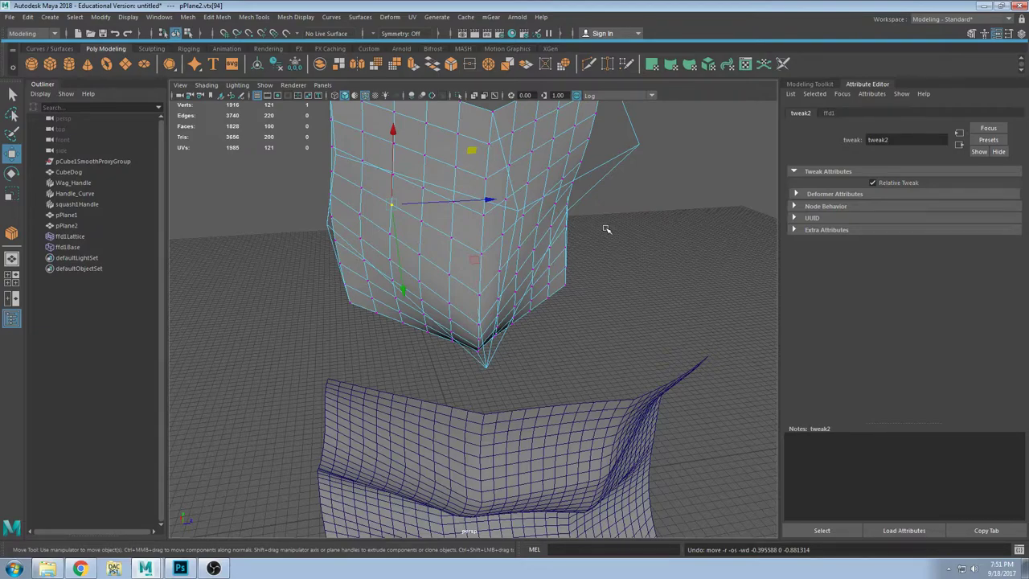
# Step: Return the upper plane to object selection and inspect both lattice-deformed planes from several angles
pyautogui.keyDown('alt'); pyautogui.moveTo(611, 197); pyautogui.dragTo(555, 199, button='right'); pyautogui.keyUp('alt')
pyautogui.keyDown('alt'); pyautogui.moveTo(435, 242); pyautogui.dragTo(529, 301); pyautogui.keyUp('alt')
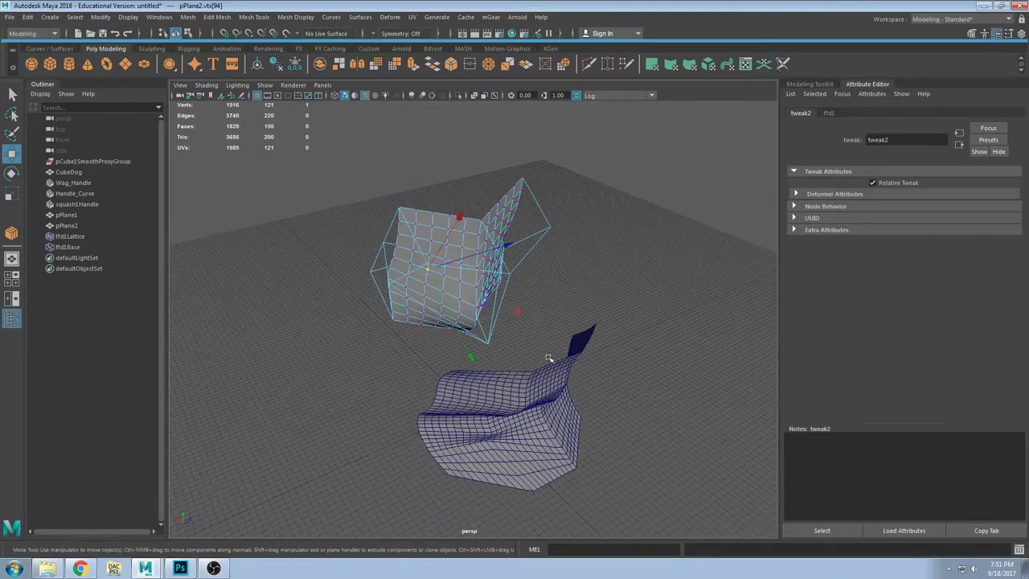
pyautogui.keyDown('alt'); pyautogui.moveTo(549, 358); pyautogui.dragTo(556, 290); pyautogui.keyUp('alt')
pyautogui.keyDown('alt'); pyautogui.moveTo(555, 290); pyautogui.dragTo(553, 307, button='middle'); pyautogui.keyUp('alt')
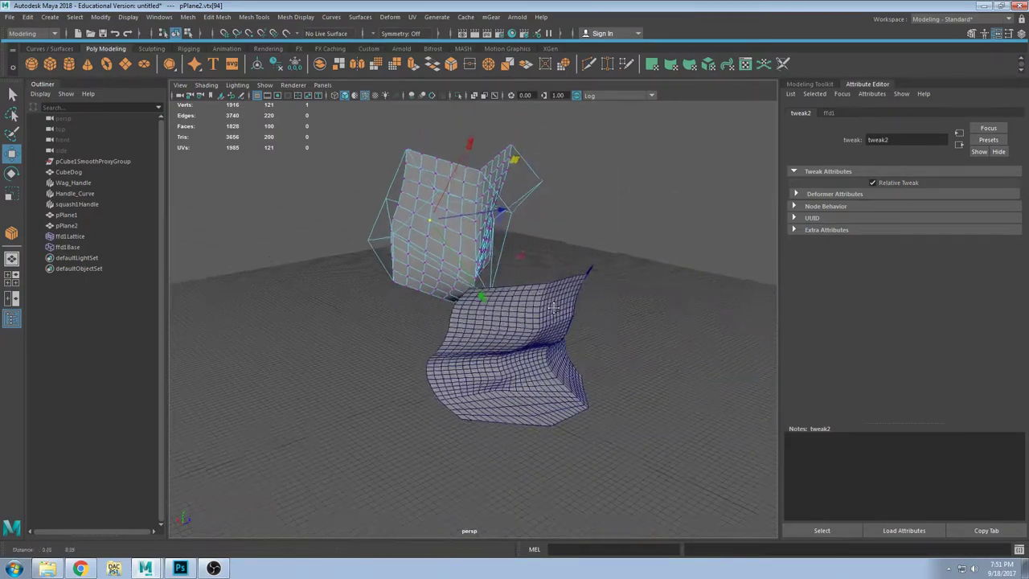
pyautogui.keyDown('alt'); pyautogui.moveTo(553, 308); pyautogui.dragTo(555, 360); pyautogui.keyUp('alt')
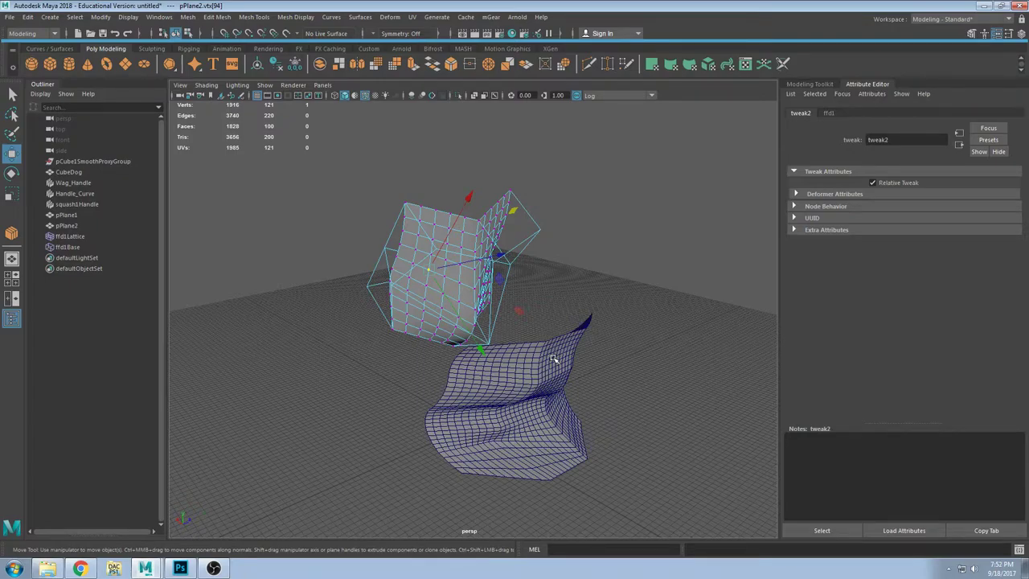
pyautogui.keyDown('alt'); pyautogui.moveTo(553, 360); pyautogui.dragTo(455, 251); pyautogui.keyUp('alt')
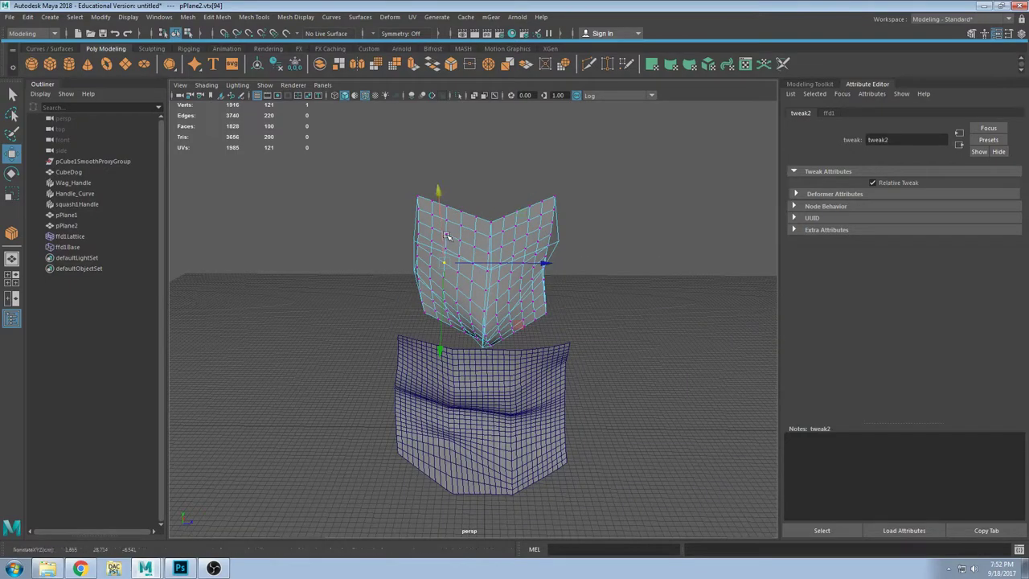
pyautogui.press('F8')
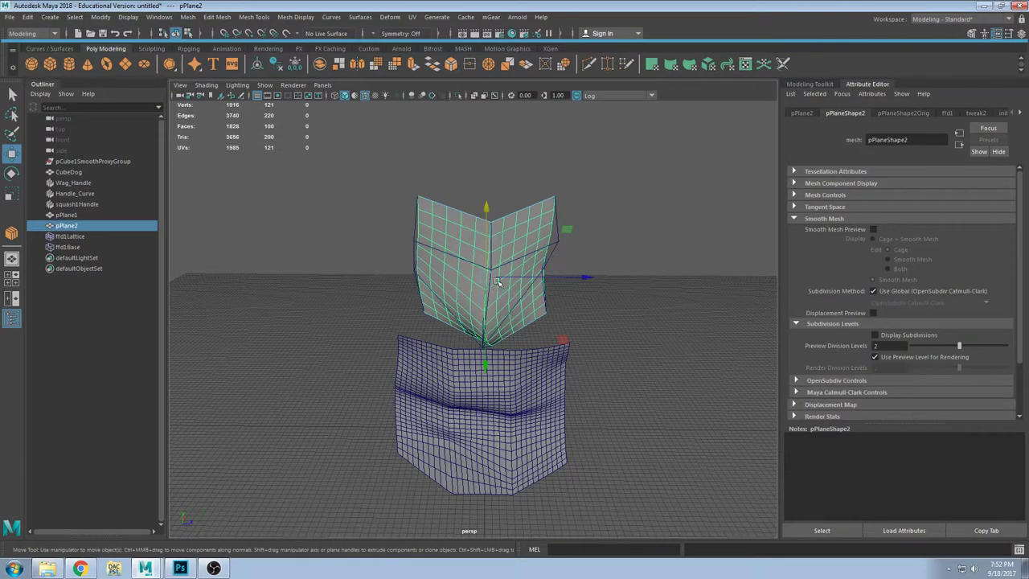
pyautogui.keyDown('alt'); pyautogui.moveTo(497, 281); pyautogui.dragTo(547, 267); pyautogui.keyUp('alt')
pyautogui.moveTo(569, 218)
pyautogui.mouseDown()
pyautogui.moveTo(596, 219)
pyautogui.moveTo(505, 239)
pyautogui.moveTo(561, 243)
pyautogui.moveTo(579, 230)
pyautogui.moveTo(639, 231)
pyautogui.moveTo(560, 225)
pyautogui.moveTo(650, 225)
pyautogui.moveTo(563, 229)
pyautogui.mouseUp()
pyautogui.keyDown('alt'); pyautogui.moveTo(667, 296); pyautogui.dragTo(427, 264); pyautogui.keyUp('alt')
pyautogui.moveTo(394, 271)
pyautogui.mouseDown(button='middle')
pyautogui.moveTo(283, 248)
pyautogui.moveTo(462, 292)
pyautogui.moveTo(469, 262)
pyautogui.moveTo(353, 266)
pyautogui.moveTo(416, 278)
pyautogui.moveTo(480, 262)
pyautogui.moveTo(379, 266)
pyautogui.mouseUp(button='middle')
pyautogui.keyDown('alt'); pyautogui.moveTo(379, 266); pyautogui.dragTo(539, 274); pyautogui.keyUp('alt')
pyautogui.click(508, 266)
pyautogui.click(605, 276)
pyautogui.keyDown('alt'); pyautogui.moveTo(604, 276); pyautogui.dragTo(493, 324); pyautogui.keyUp('alt')
pyautogui.click(525, 279)
pyautogui.click(588, 391)
# Step: Delete both planes with their lattice, and clear the CubeDog mesh, Handle_Curve and the bend and squash handles from the scene
pyautogui.moveTo(588, 390); pyautogui.dragTo(395, 184)
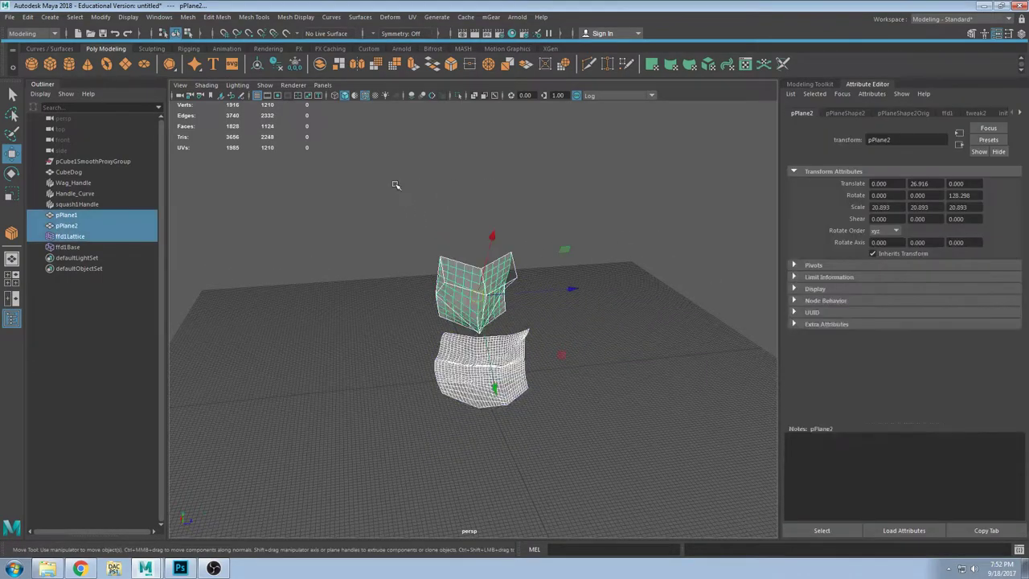
pyautogui.press('Delete')
pyautogui.scroll(3, 469, 488)
pyautogui.moveTo(426, 346); pyautogui.dragTo(586, 448)
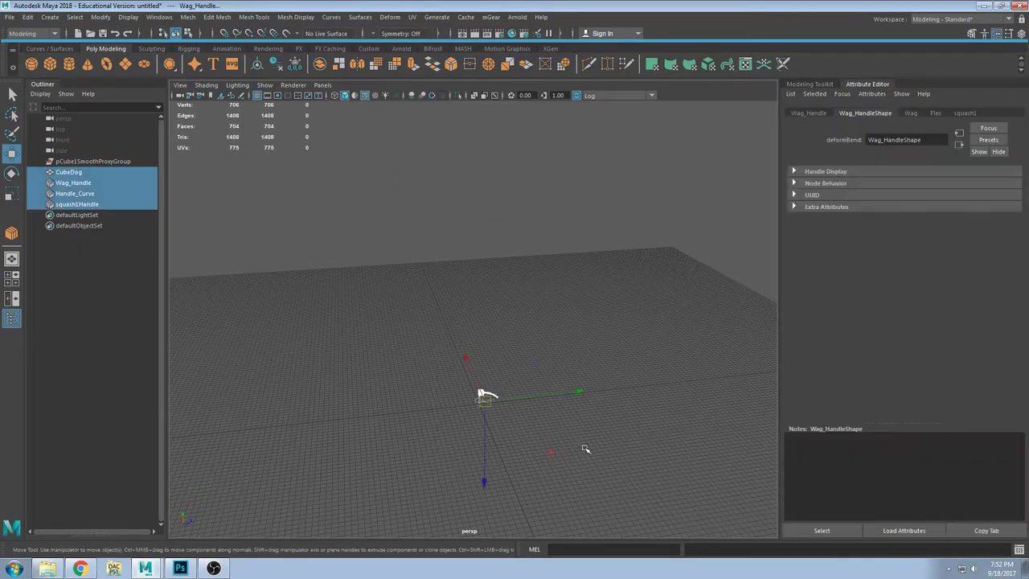
pyautogui.press('Delete')
pyautogui.click(390, 17)
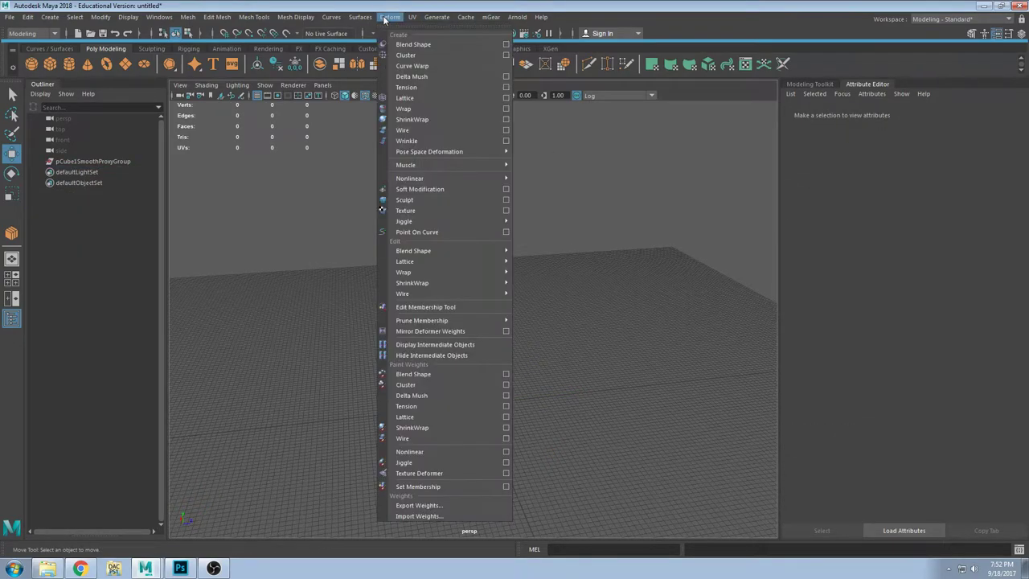
pyautogui.click(455, 85)
pyautogui.click(390, 17)
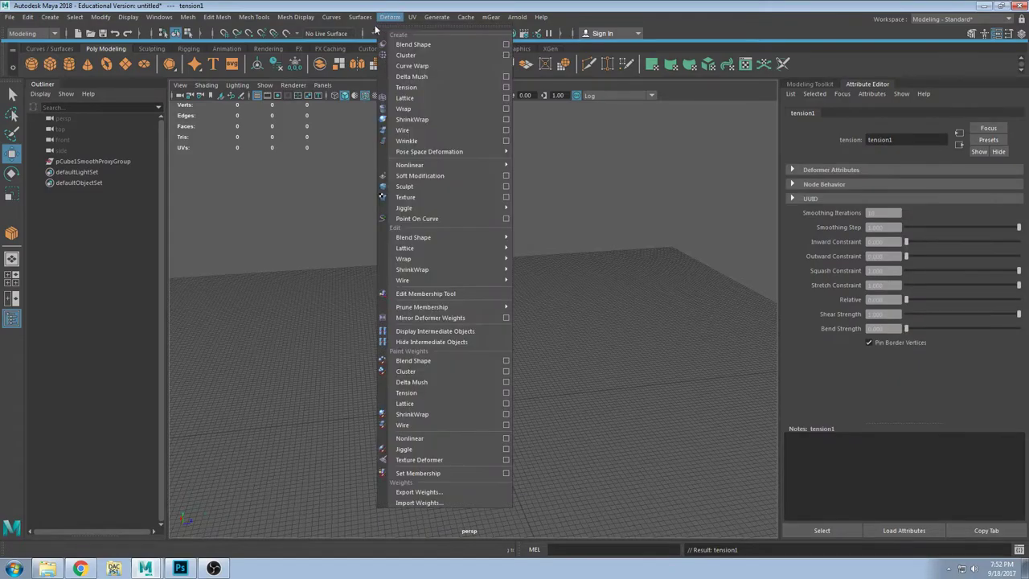
pyautogui.click(456, 85)
pyautogui.click(416, 335)
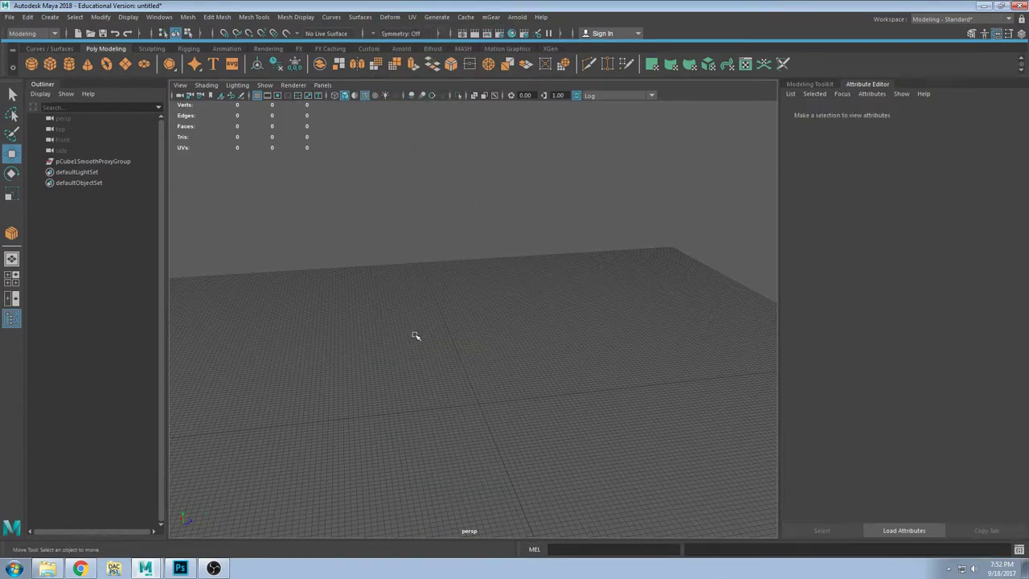
# Step: Create a polygon sphere and raise it about 1.5 units above the grid
pyautogui.click(30, 64)
pyautogui.keyDown('alt'); pyautogui.moveTo(531, 450); pyautogui.dragTo(482, 357); pyautogui.keyUp('alt')
pyautogui.press('f')
pyautogui.scroll(4, 475, 395)
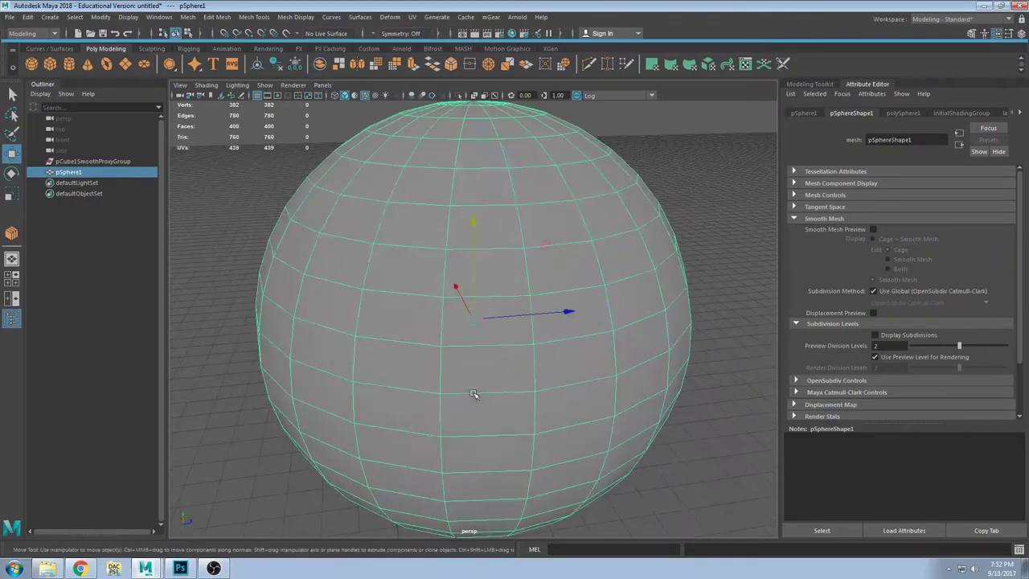
pyautogui.scroll(-3, 477, 395)
pyautogui.scroll(-7, 504, 300)
pyautogui.keyDown('alt'); pyautogui.moveTo(486, 414); pyautogui.dragTo(514, 253, button='middle'); pyautogui.keyUp('alt')
pyautogui.scroll(-3, 514, 253)
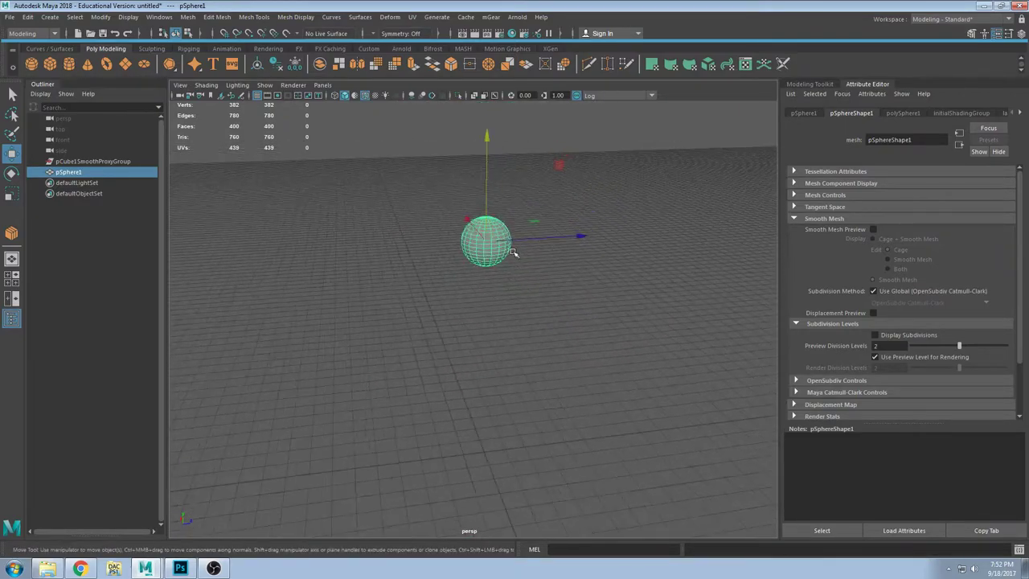
pyautogui.moveTo(489, 192); pyautogui.dragTo(490, 296)
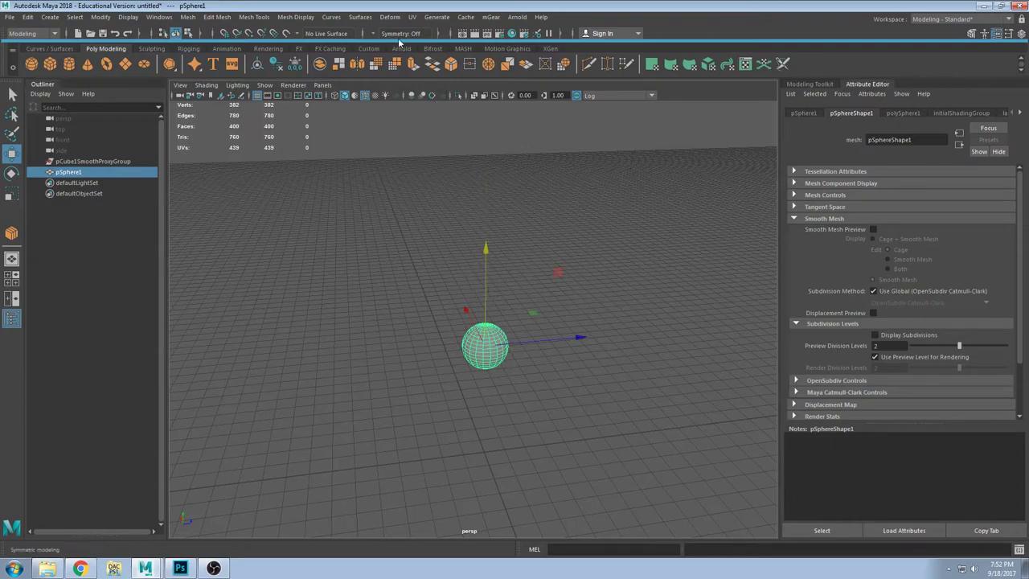
# Step: Apply a lattice deformer to the sphere and raise the lattice to about 3.43 units in Y
pyautogui.click(390, 17)
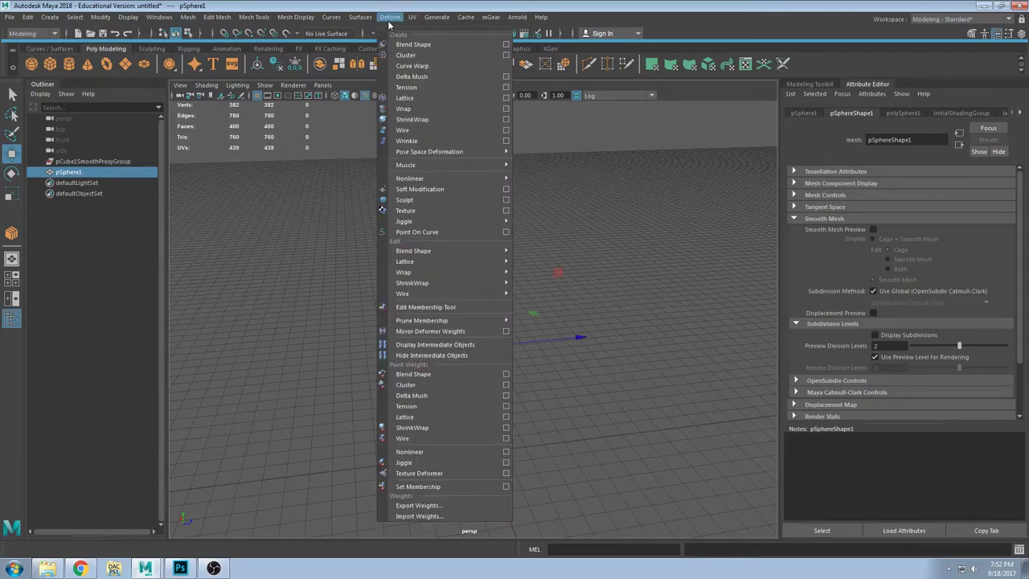
pyautogui.click(427, 99)
pyautogui.keyDown('alt'); pyautogui.moveTo(521, 344); pyautogui.dragTo(491, 300); pyautogui.keyUp('alt')
pyautogui.scroll(3, 500, 321)
pyautogui.keyDown('alt'); pyautogui.moveTo(499, 321); pyautogui.dragTo(495, 292, button='middle'); pyautogui.keyUp('alt')
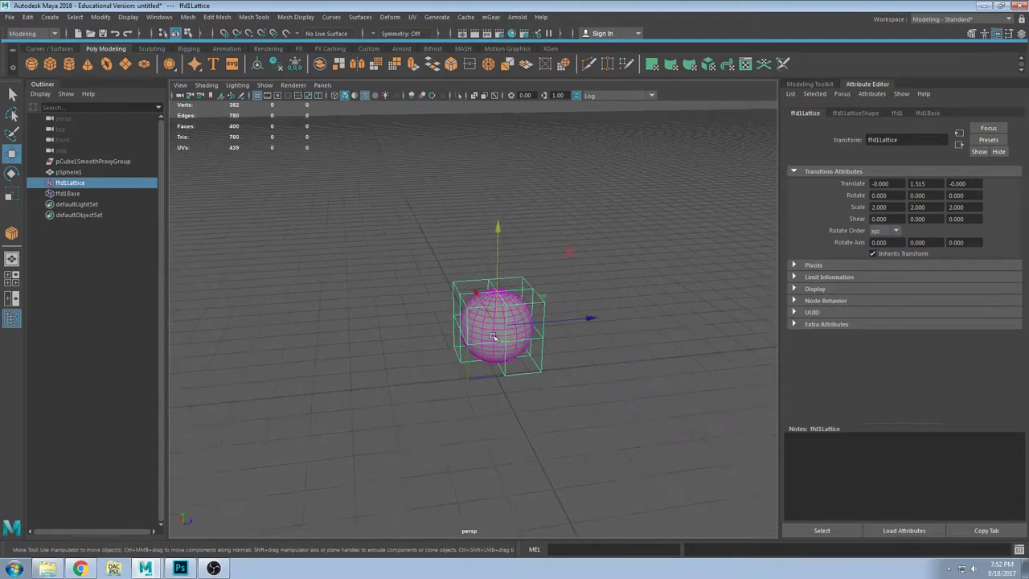
pyautogui.keyDown('alt'); pyautogui.moveTo(494, 292); pyautogui.dragTo(495, 334, button='right'); pyautogui.keyUp('alt')
pyautogui.keyDown('alt'); pyautogui.moveTo(501, 324); pyautogui.dragTo(525, 164); pyautogui.keyUp('alt')
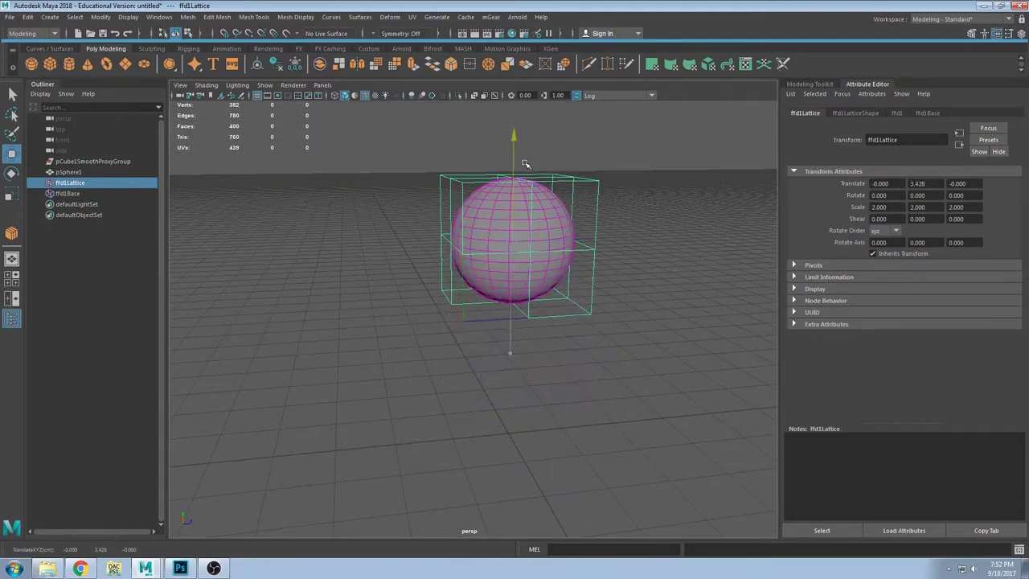
pyautogui.keyDown('alt'); pyautogui.moveTo(500, 202); pyautogui.dragTo(538, 226); pyautogui.keyUp('alt')
# Step: Set the lattice's divisions to 3 in S and 6 in T, after trying 5 in each
pyautogui.click(858, 113)
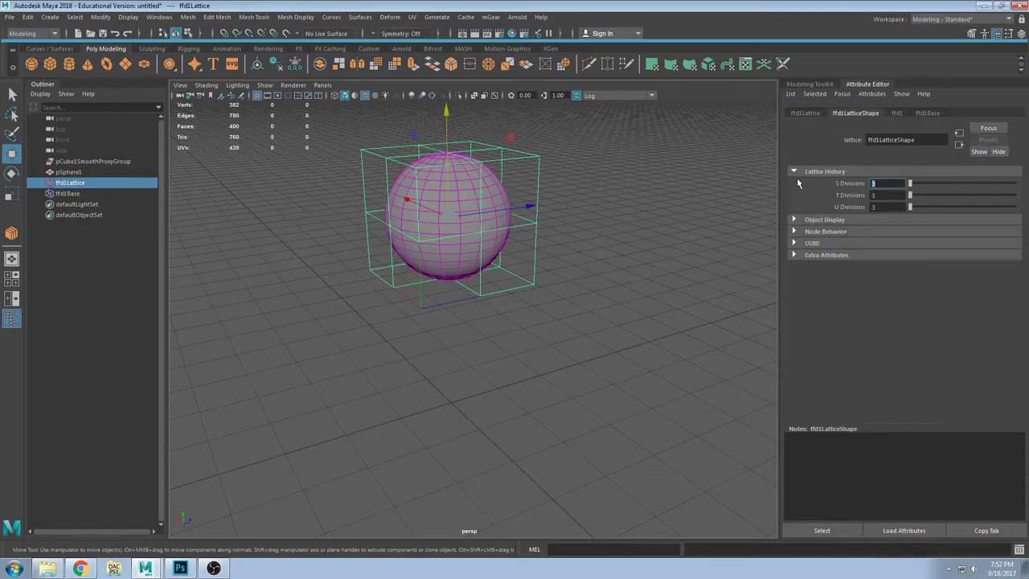
pyautogui.write('5')
pyautogui.press('Return')
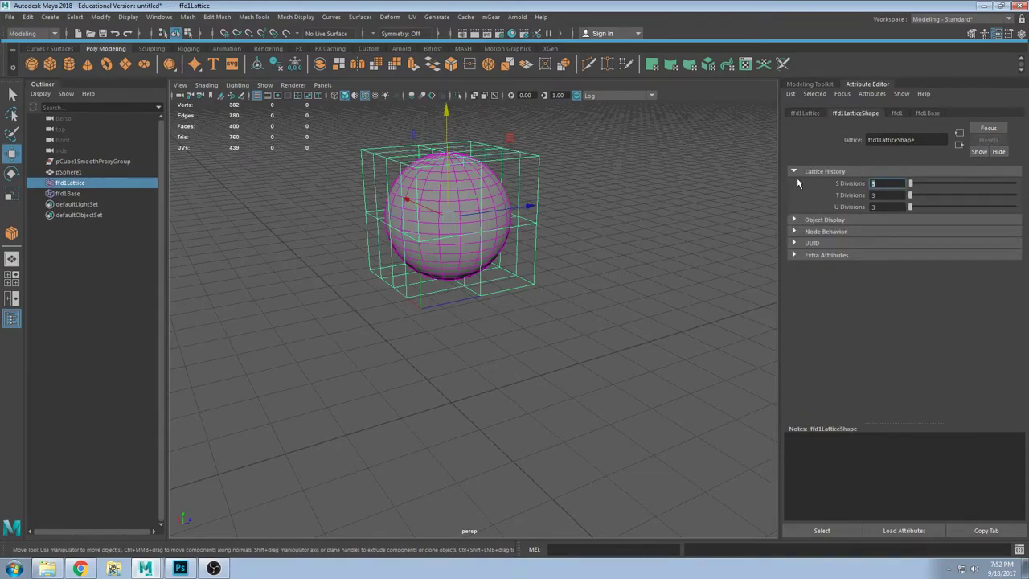
pyautogui.write('3')
pyautogui.moveTo(880, 195); pyautogui.dragTo(805, 193)
pyautogui.write('5')
pyautogui.press('Return')
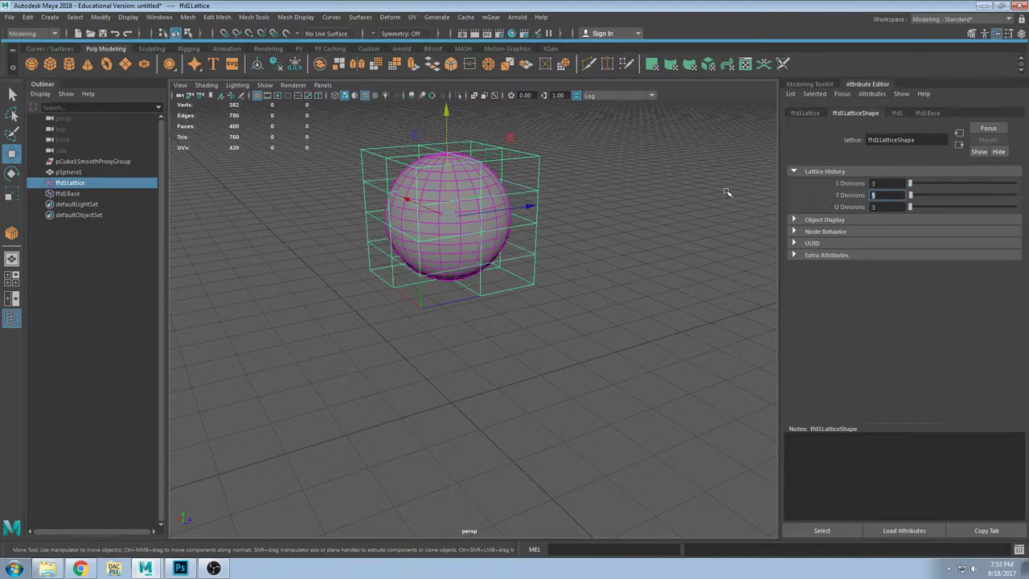
pyautogui.write('6')
pyautogui.press('Return')
pyautogui.keyDown('alt'); pyautogui.moveTo(727, 188); pyautogui.dragTo(575, 279); pyautogui.keyUp('alt')
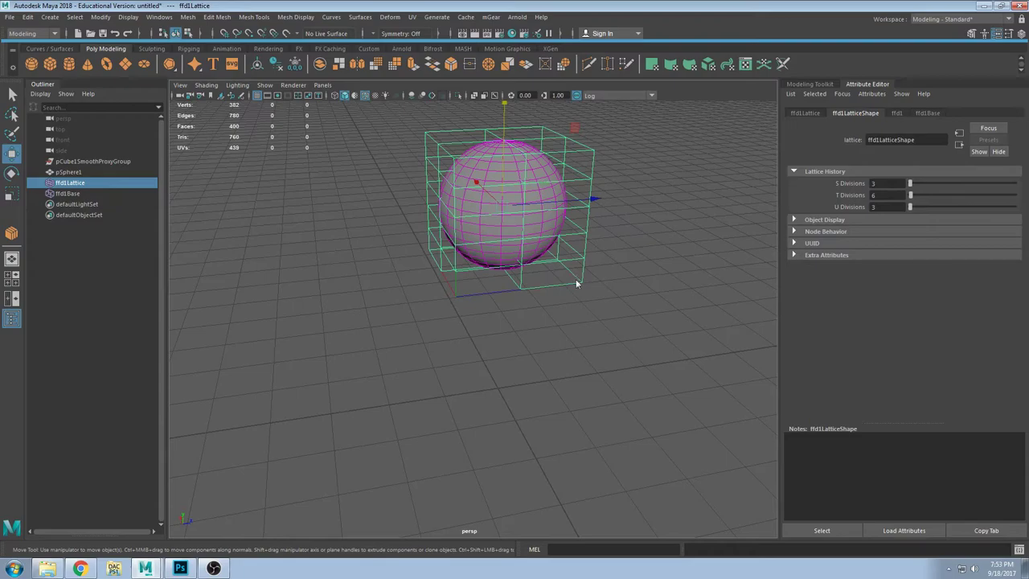
# Step: Select the lattice points of the two lowest rows and scale them inward to narrow the sphere's underside
pyautogui.moveTo(580, 255); pyautogui.dragTo(582, 251, button='right')
pyautogui.keyDown('alt'); pyautogui.moveTo(605, 308); pyautogui.dragTo(609, 273); pyautogui.keyUp('alt')
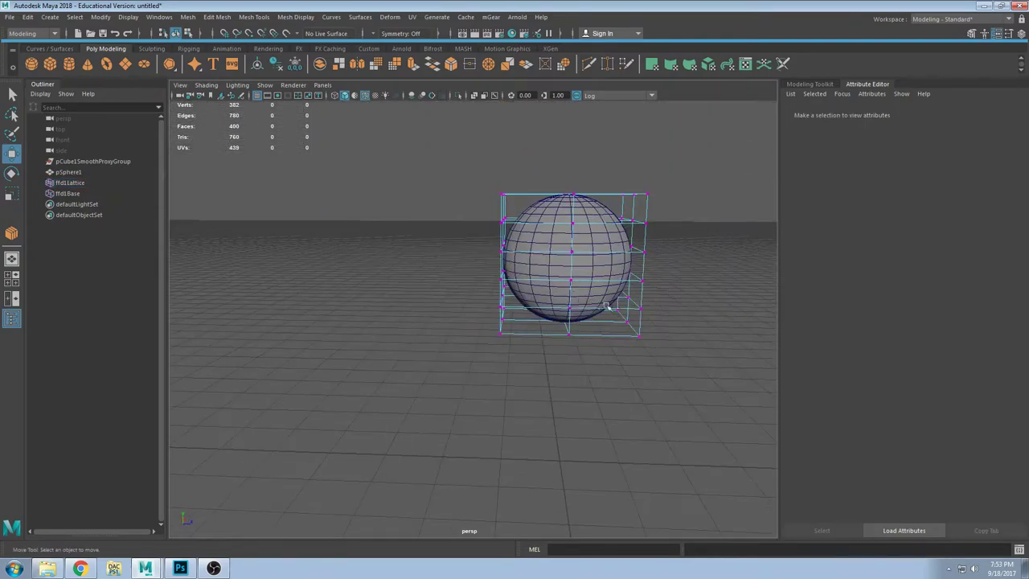
pyautogui.keyDown('alt'); pyautogui.moveTo(608, 273); pyautogui.dragTo(542, 225, button='middle'); pyautogui.keyUp('alt')
pyautogui.keyDown('alt'); pyautogui.moveTo(542, 225); pyautogui.dragTo(338, 229); pyautogui.keyUp('alt')
pyautogui.keyDown('alt'); pyautogui.moveTo(495, 260); pyautogui.dragTo(441, 262); pyautogui.keyUp('alt')
pyautogui.press('r')
pyautogui.press('e')
pyautogui.press('r')
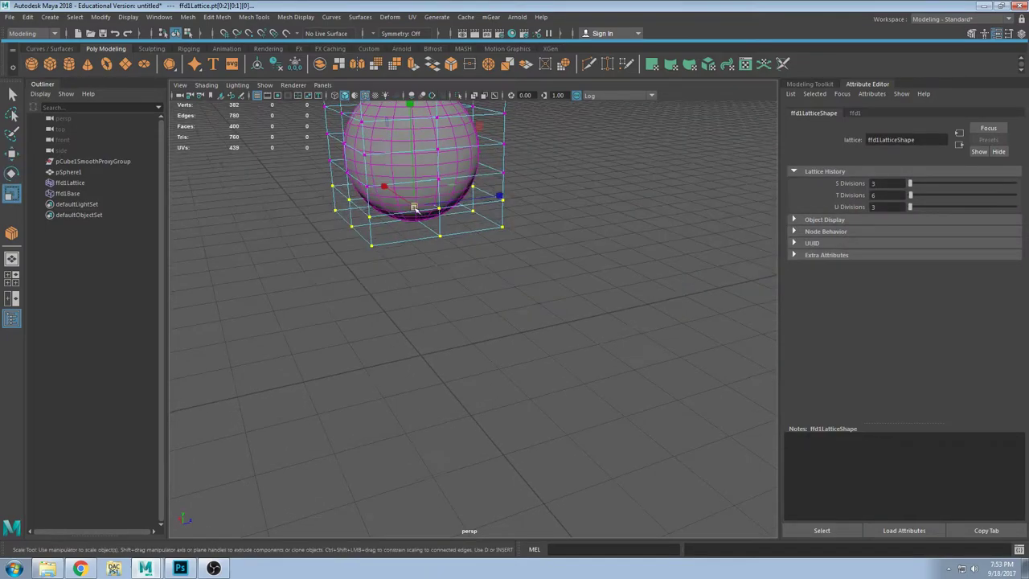
pyautogui.moveTo(415, 210)
pyautogui.mouseDown()
pyautogui.moveTo(388, 208)
pyautogui.moveTo(413, 205)
pyautogui.mouseUp()
# Step: Move the lattice's lowest row of points down and scale it inward to taper the sphere into a teardrop
pyautogui.press('w')
pyautogui.keyDown('alt'); pyautogui.moveTo(481, 295); pyautogui.dragTo(475, 265); pyautogui.keyUp('alt')
pyautogui.keyDown('alt'); pyautogui.moveTo(518, 321); pyautogui.dragTo(510, 307); pyautogui.keyUp('alt')
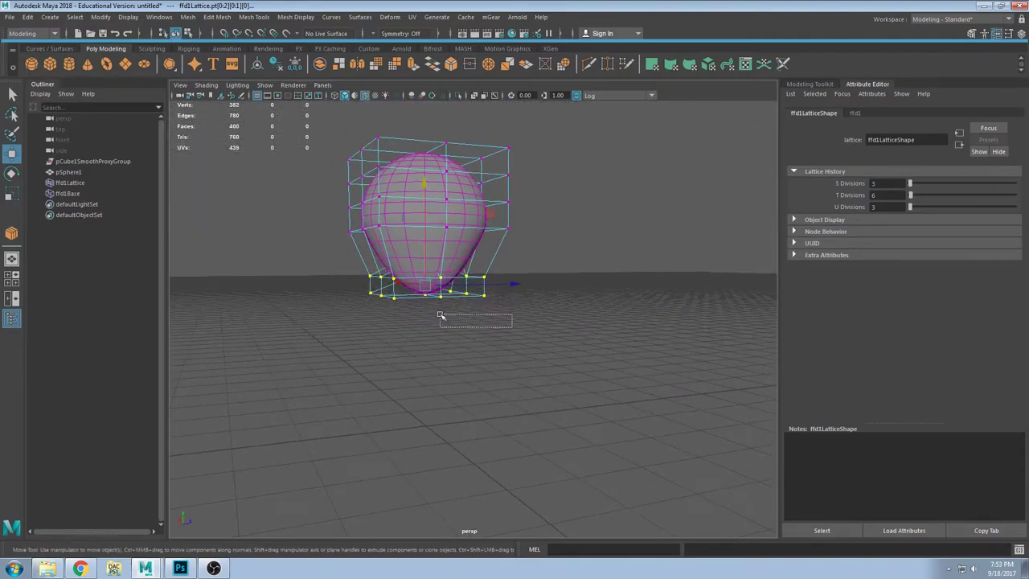
pyautogui.moveTo(435, 273); pyautogui.dragTo(420, 300)
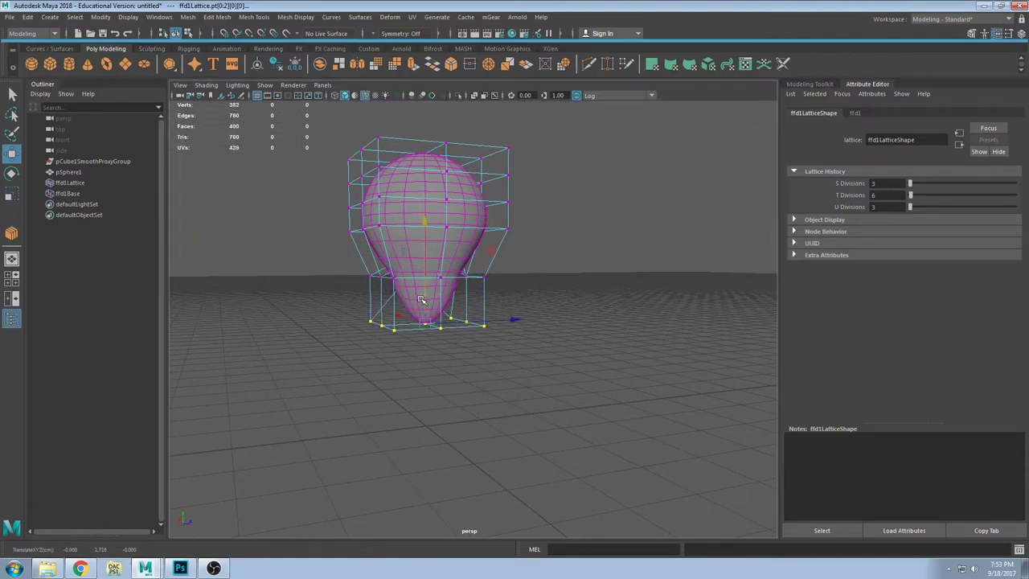
pyautogui.press('e')
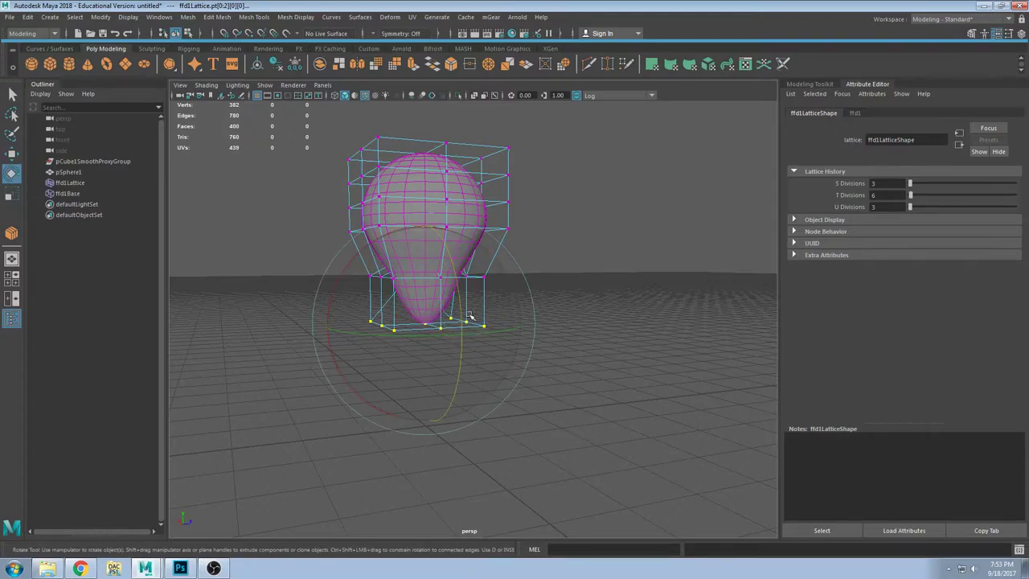
pyautogui.press('w')
pyautogui.press('r')
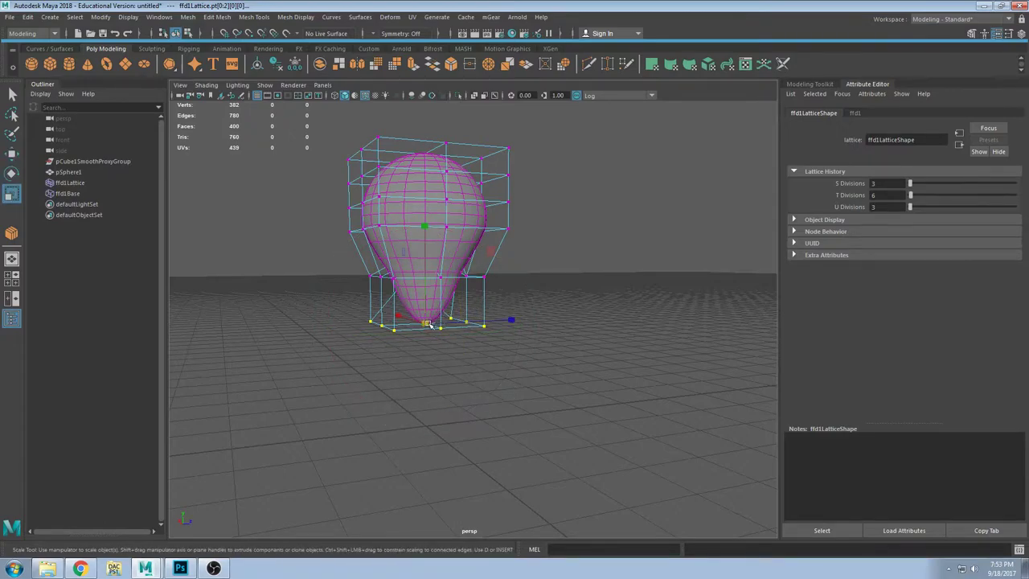
pyautogui.moveTo(429, 323); pyautogui.dragTo(452, 245)
pyautogui.press('w')
# Step: Try moving the sphere vertically through its lattice, and undo the move
pyautogui.click(458, 238)
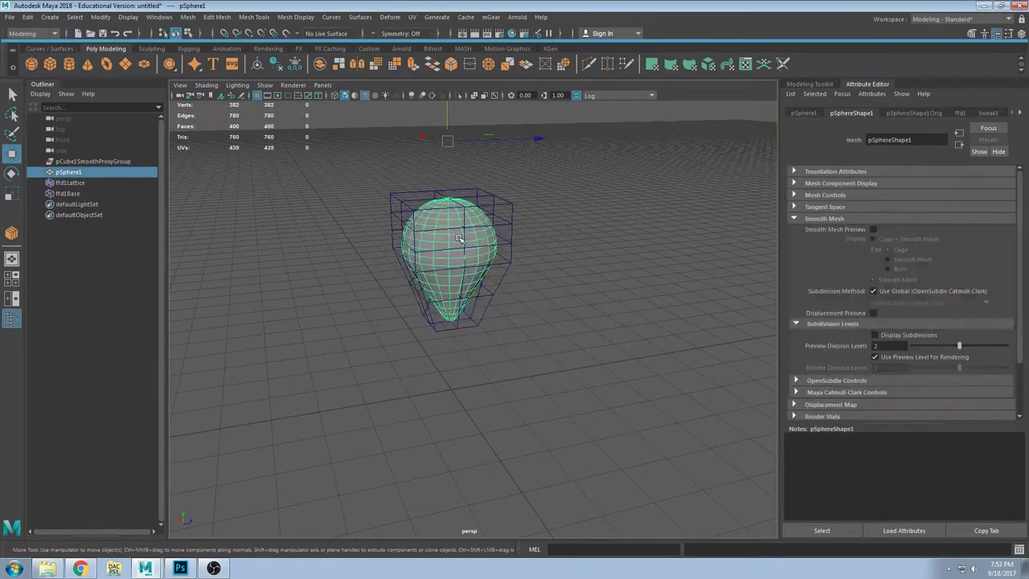
pyautogui.moveTo(463, 179); pyautogui.dragTo(482, 304)
pyautogui.hotkey('ctrl', 'z')
# Step: Set the lattice's Outside Lattice option to Falloff with an outside falloff distance of about 1.55
pyautogui.keyDown('alt'); pyautogui.moveTo(522, 264); pyautogui.dragTo(494, 262); pyautogui.keyUp('alt')
pyautogui.scroll(3, 492, 262)
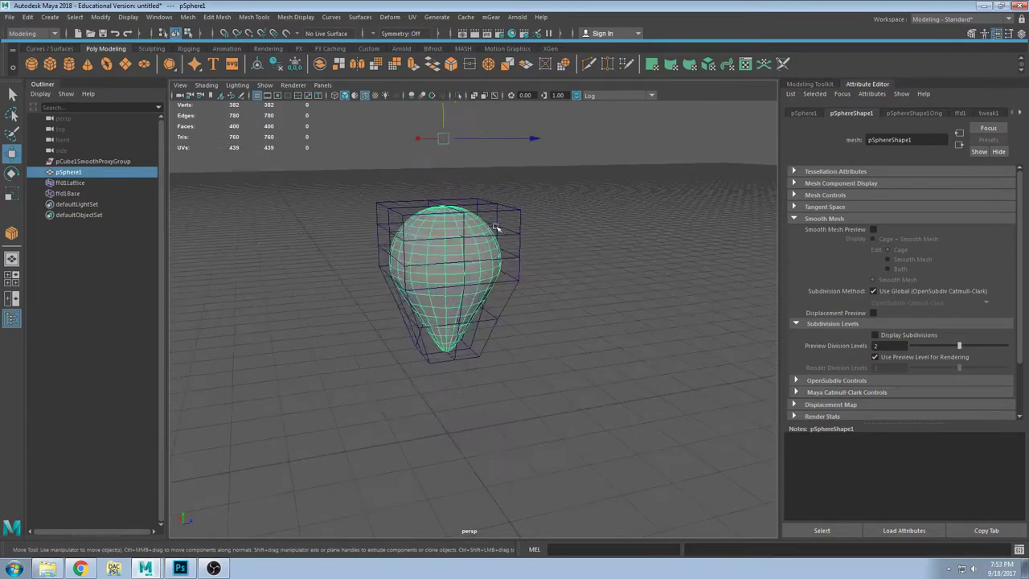
pyautogui.click(498, 228)
pyautogui.click(500, 216)
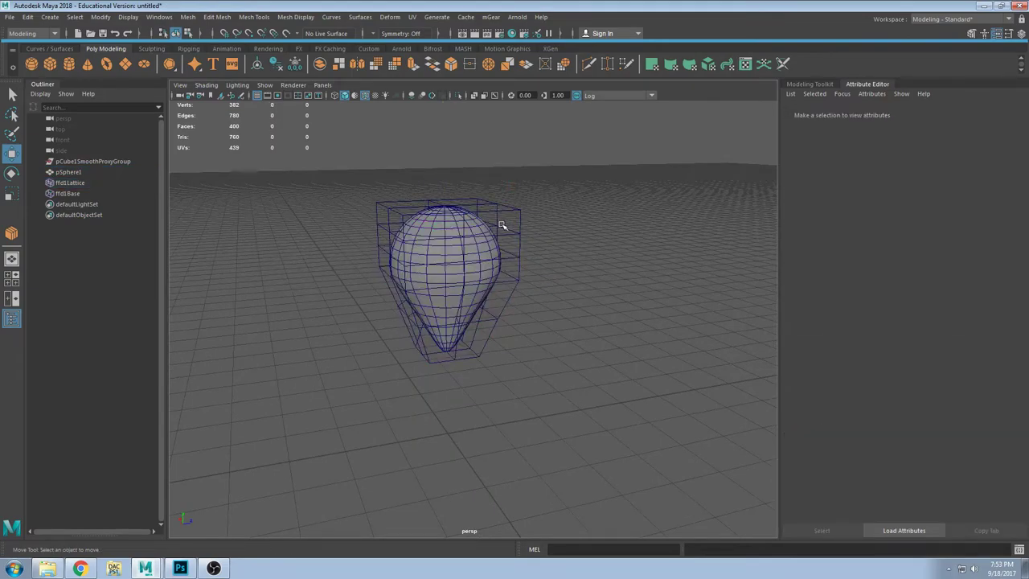
pyautogui.click(501, 228)
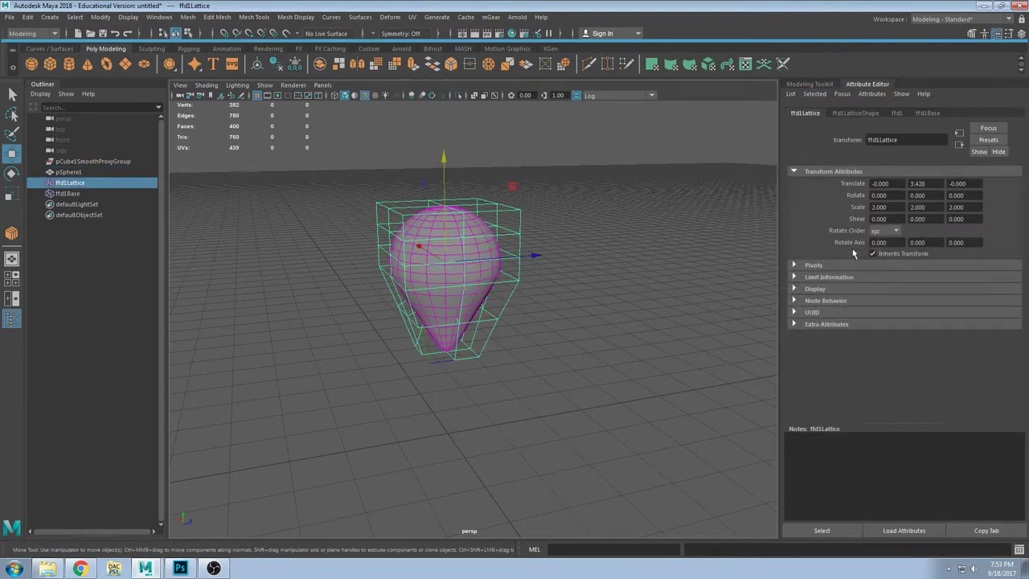
pyautogui.click(855, 114)
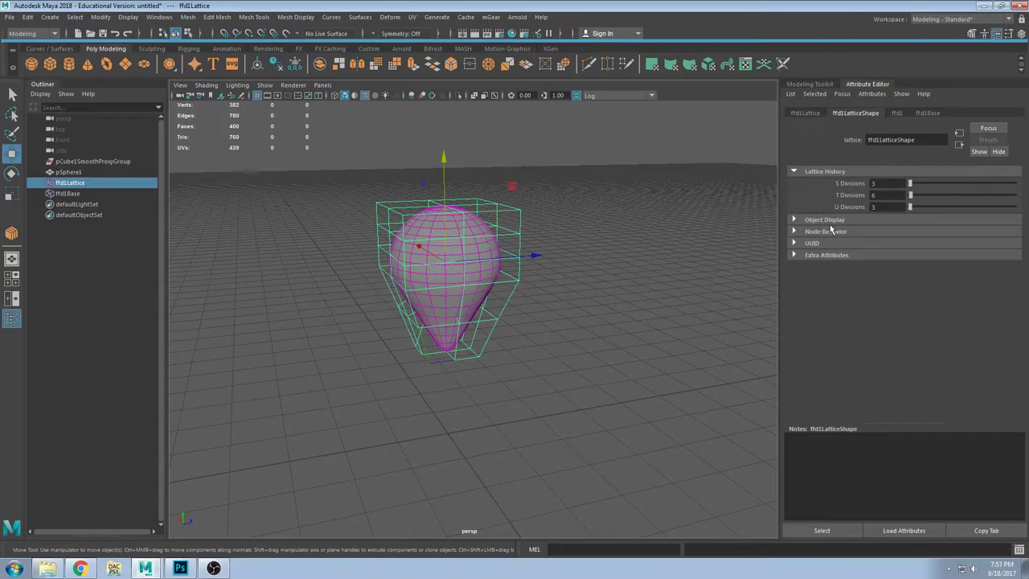
pyautogui.click(897, 114)
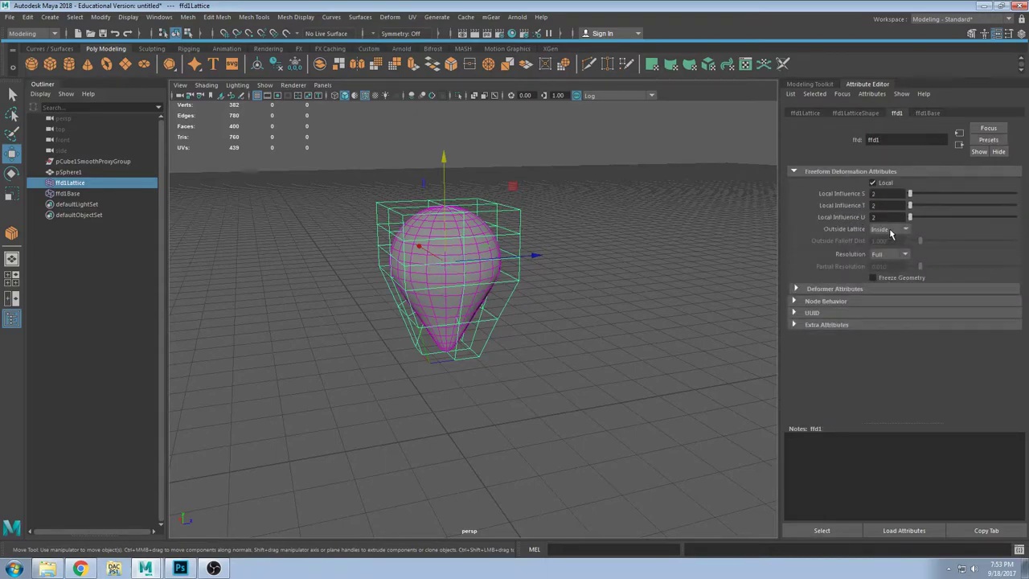
pyautogui.click(891, 230)
pyautogui.click(891, 261)
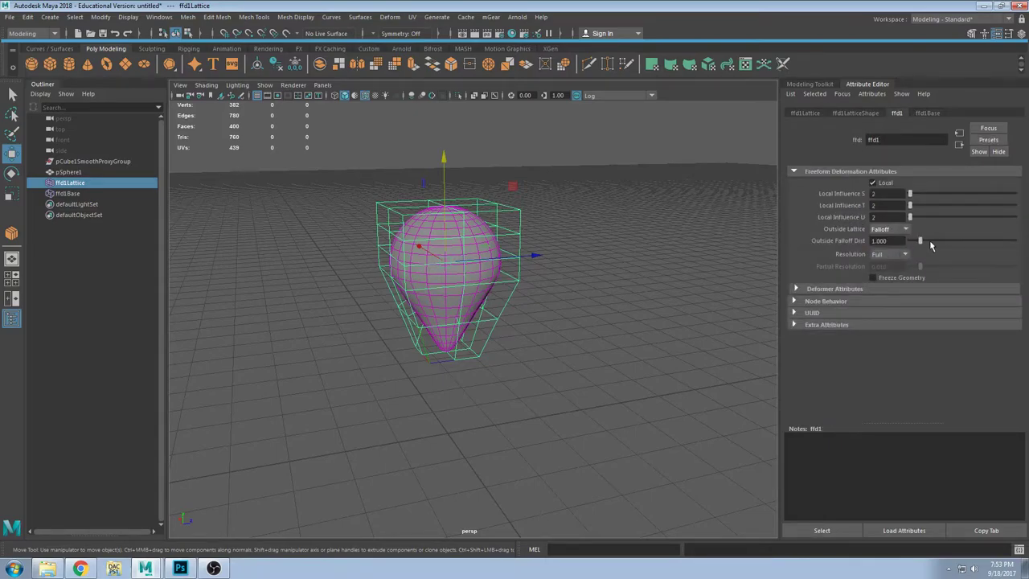
# Step: Try moving the sphere along its vertical axis with the lattice falloff active, and undo the move
pyautogui.click(437, 224)
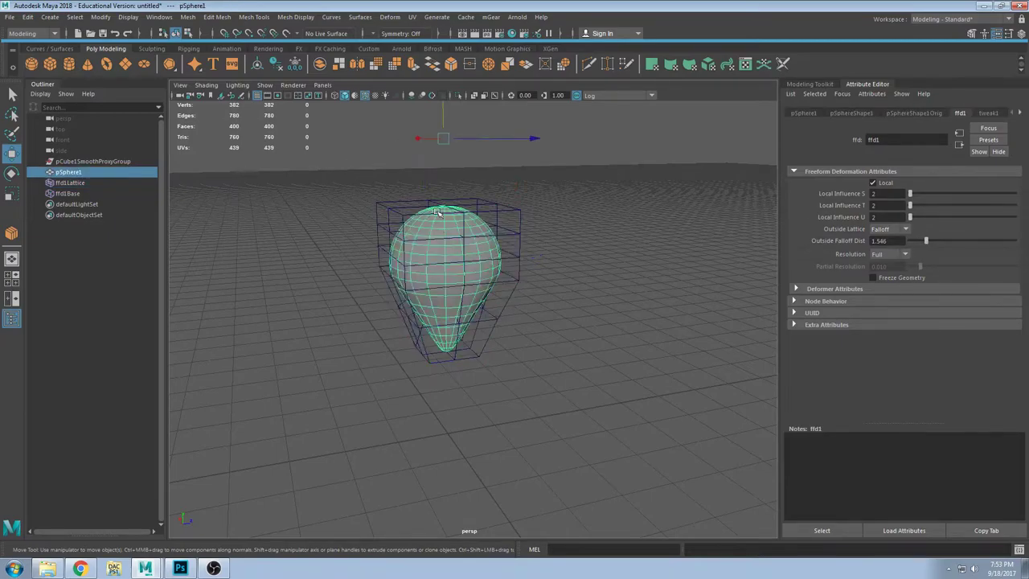
pyautogui.scroll(-3, 443, 145)
pyautogui.keyDown('alt'); pyautogui.moveTo(443, 145); pyautogui.dragTo(445, 163, button='middle'); pyautogui.keyUp('alt')
pyautogui.moveTo(455, 168); pyautogui.dragTo(426, 108)
pyautogui.hotkey('ctrl', 'z')
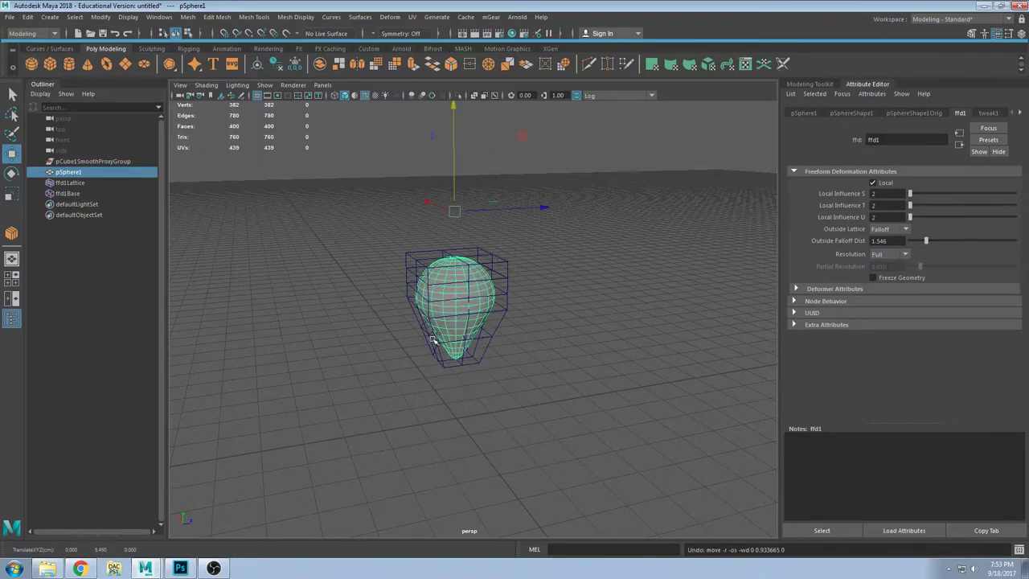
# Step: Move the sphere vertically through the lattice and up above it, then undo a trial move back down
pyautogui.keyDown('alt'); pyautogui.moveTo(434, 340); pyautogui.dragTo(412, 333); pyautogui.keyUp('alt')
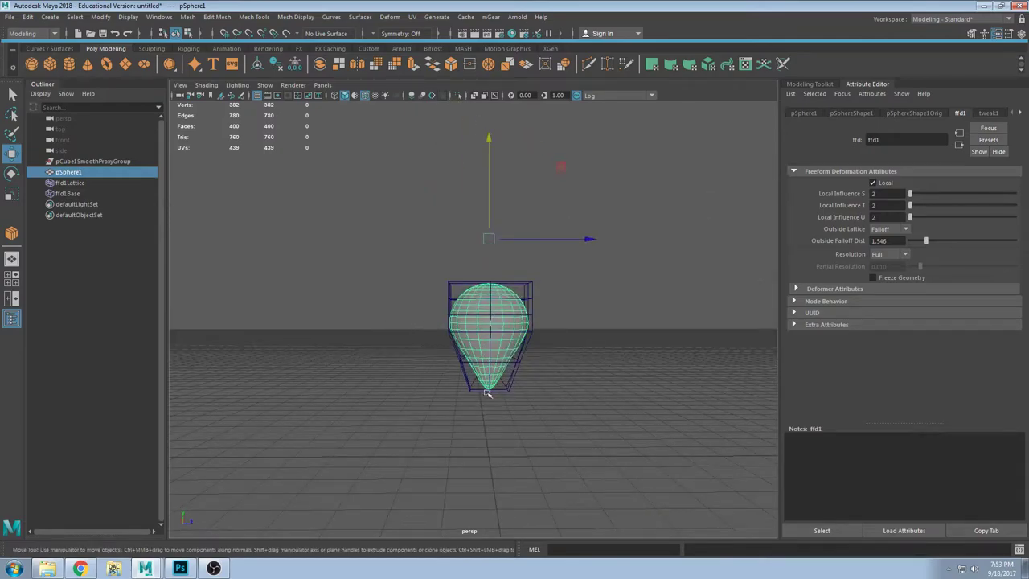
pyautogui.keyDown('alt'); pyautogui.moveTo(485, 346); pyautogui.dragTo(463, 241); pyautogui.keyUp('alt')
pyautogui.moveTo(460, 201); pyautogui.dragTo(441, 89)
pyautogui.moveTo(404, 302); pyautogui.dragTo(372, 139, button='middle')
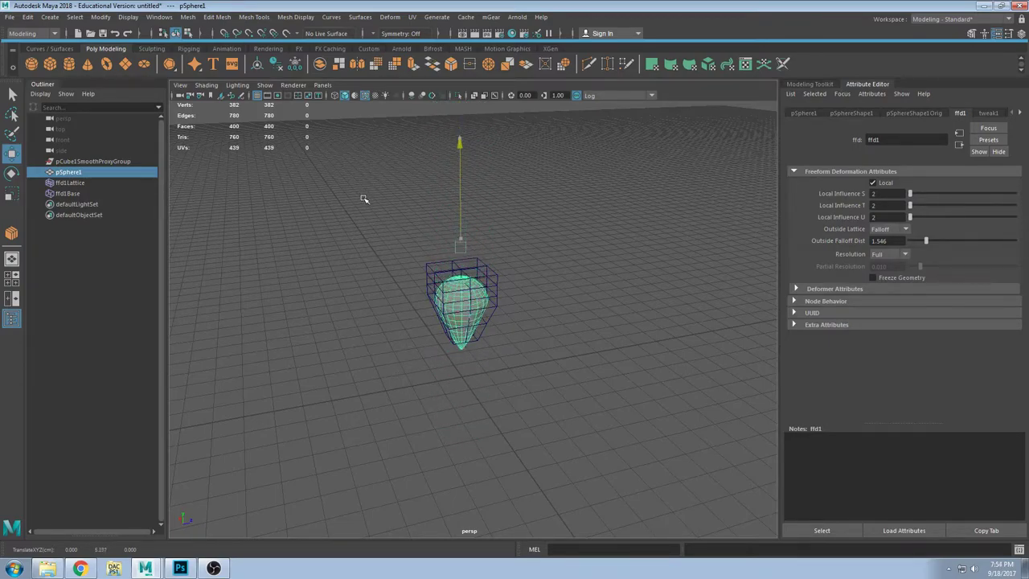
pyautogui.moveTo(343, 164); pyautogui.dragTo(368, 187, button='middle')
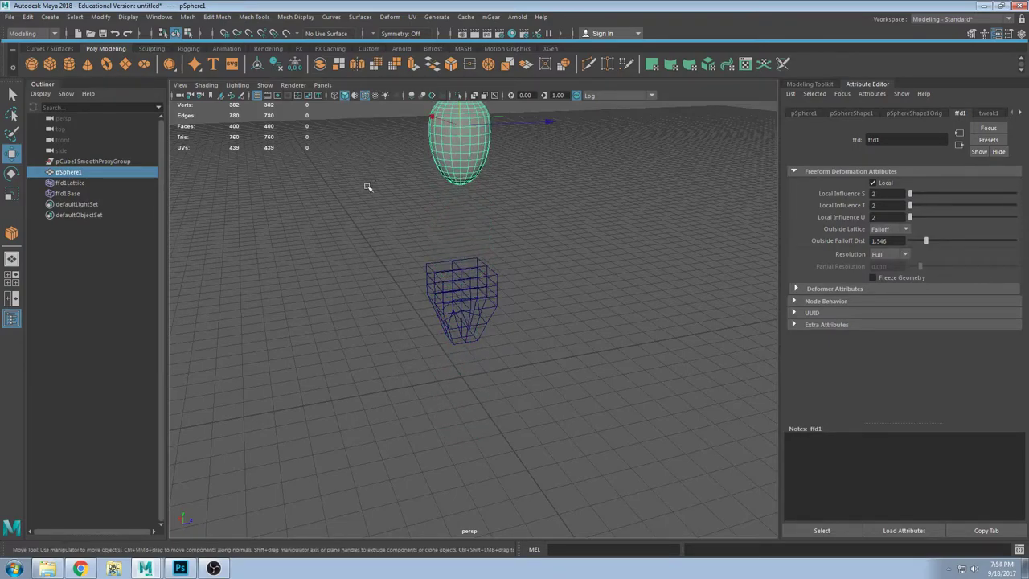
pyautogui.scroll(-3, 477, 287)
pyautogui.keyDown('alt'); pyautogui.moveTo(485, 284); pyautogui.dragTo(485, 261); pyautogui.keyUp('alt')
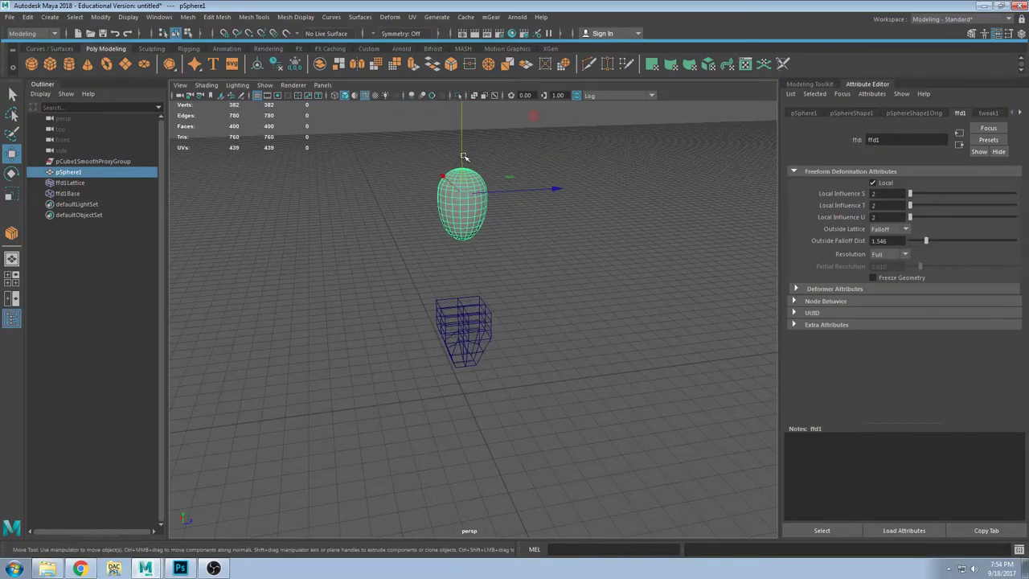
pyautogui.moveTo(464, 156); pyautogui.dragTo(503, 345)
pyautogui.hotkey('ctrl', 'z')
# Step: Select the lattice and look over the Move and Select tool settings, closing each without changes
pyautogui.scroll(3, 467, 346)
pyautogui.keyDown('alt'); pyautogui.moveTo(441, 347); pyautogui.dragTo(567, 232, button='middle'); pyautogui.keyUp('alt')
pyautogui.scroll(4, 567, 232)
pyautogui.moveTo(566, 233)
pyautogui.keyDown('alt'); pyautogui.mouseDown()
pyautogui.moveTo(542, 246)
pyautogui.moveTo(471, 239)
pyautogui.moveTo(474, 275)
pyautogui.mouseUp(); pyautogui.keyUp('alt')
pyautogui.click(427, 236)
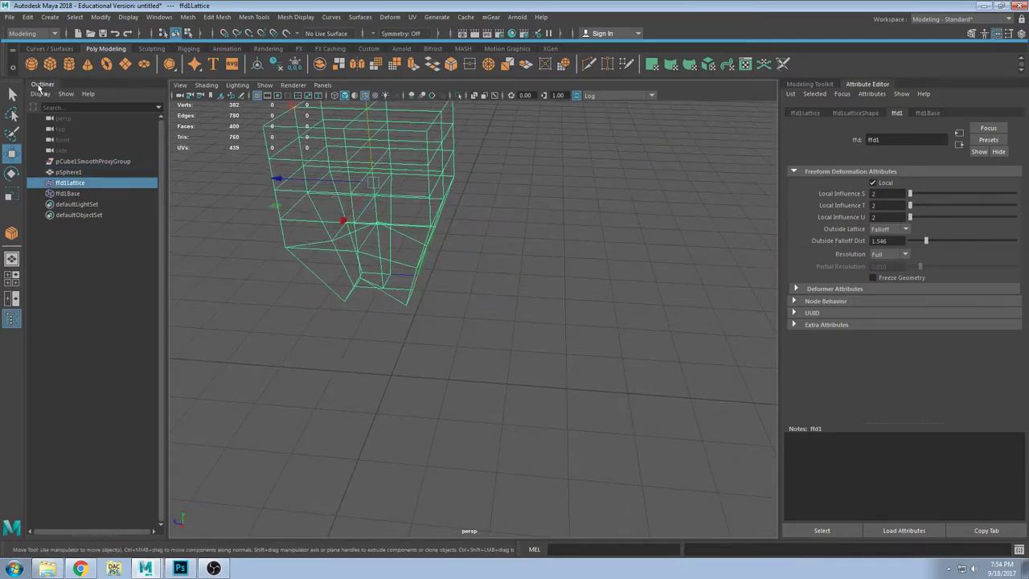
pyautogui.doubleClick(11, 154)
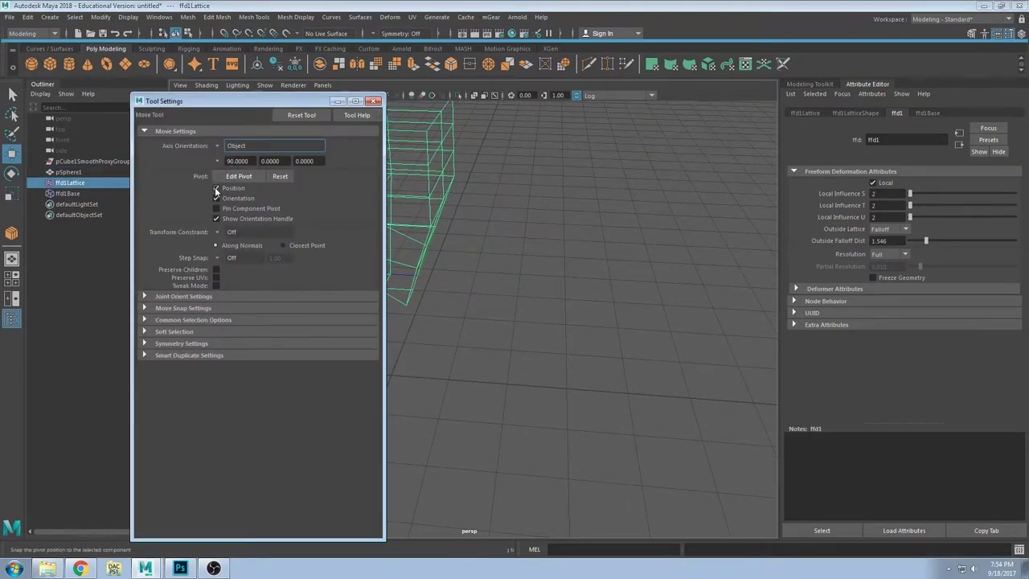
pyautogui.click(375, 100)
pyautogui.doubleClick(11, 93)
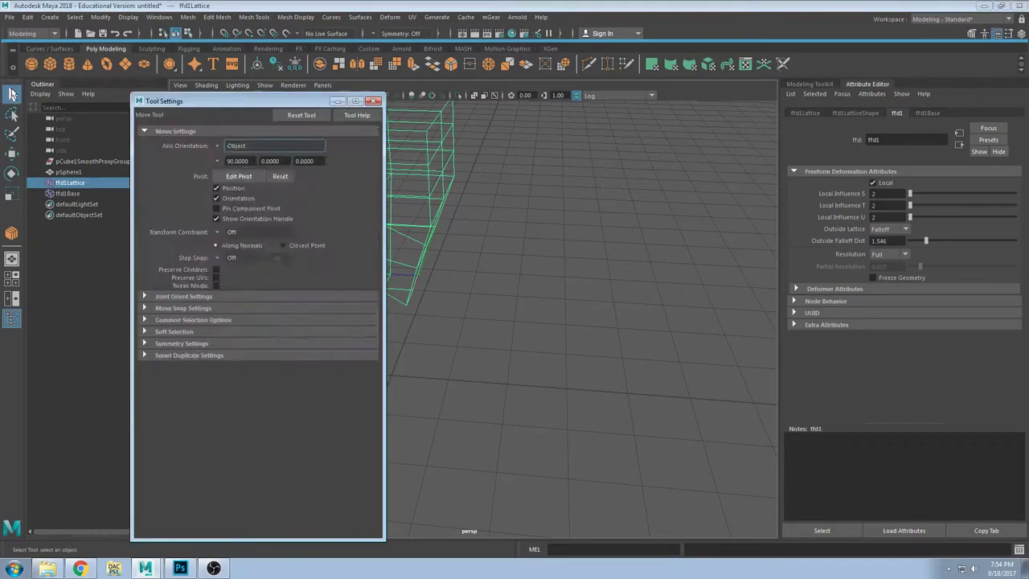
pyautogui.click(372, 102)
# Step: Try lowering the sphere from above into the lattice, and undo the move
pyautogui.keyDown('alt'); pyautogui.moveTo(398, 187); pyautogui.dragTo(523, 202); pyautogui.keyUp('alt')
pyautogui.scroll(-5, 442, 236)
pyautogui.click(495, 158)
pyautogui.press('w')
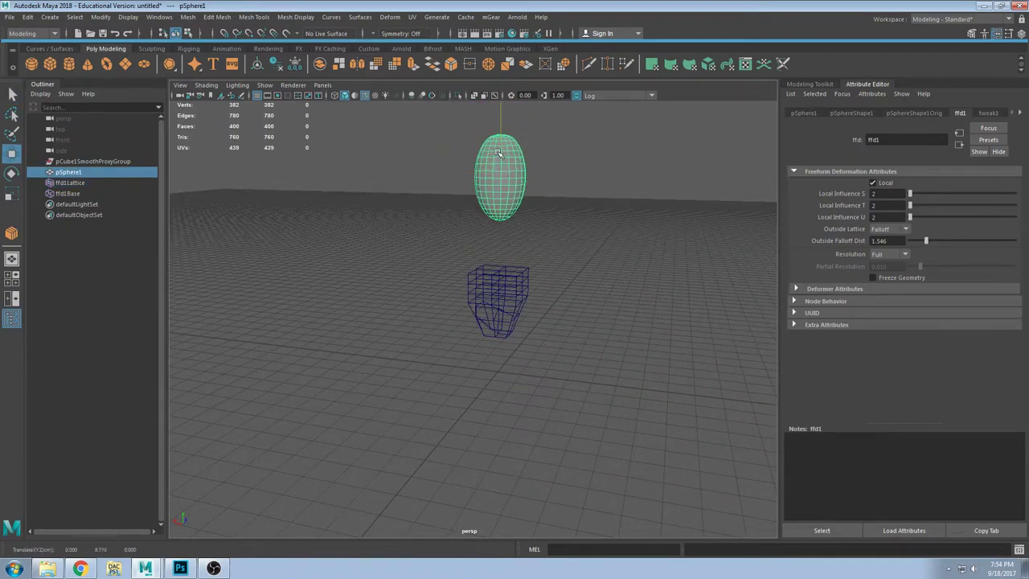
pyautogui.moveTo(499, 153); pyautogui.dragTo(474, 236)
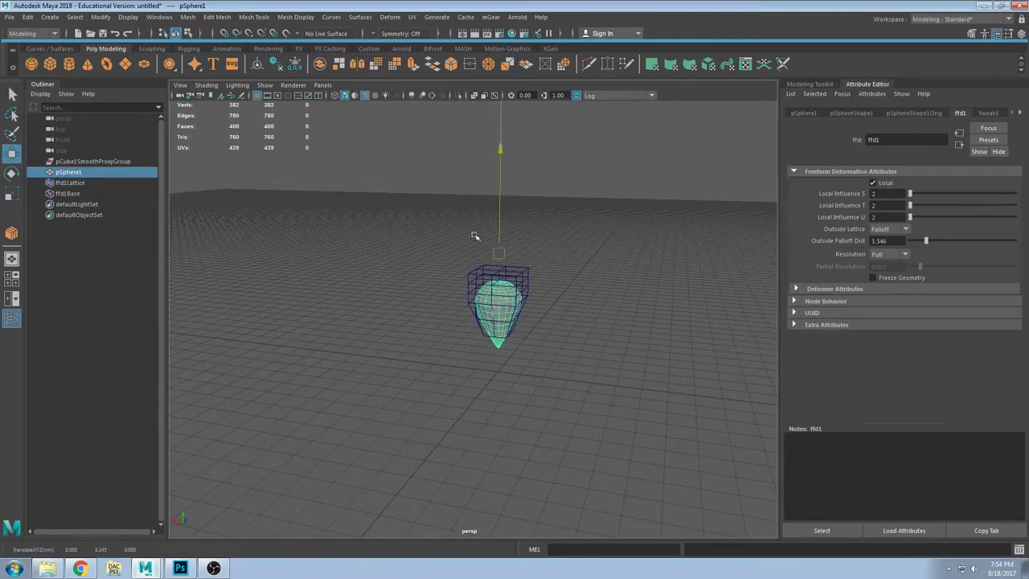
pyautogui.hotkey('ctrl', 'z')
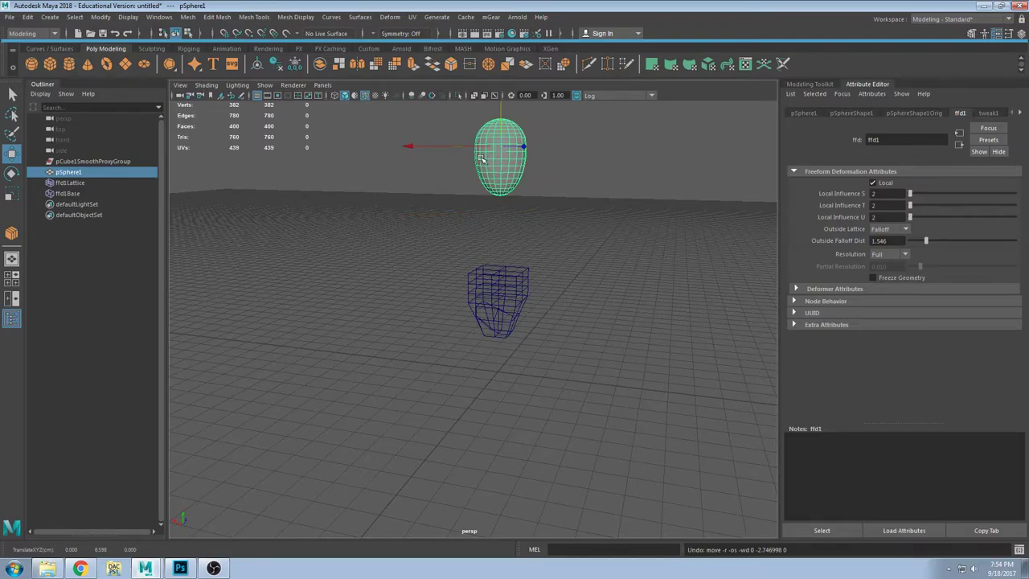
# Step: Rotate the lattice about 84 degrees around its Z axis so that it lies on its side
pyautogui.click(510, 304)
pyautogui.press('e')
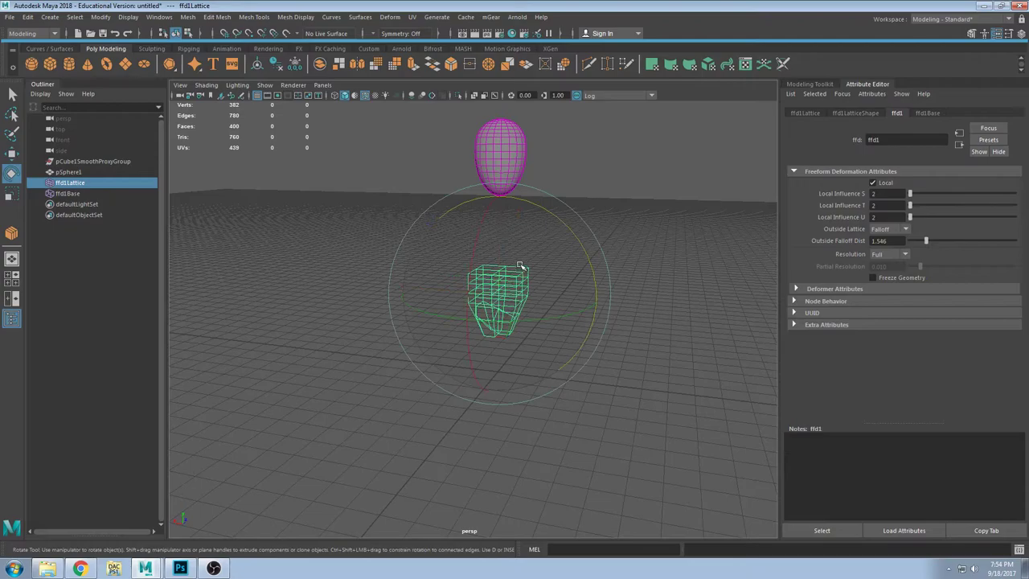
pyautogui.moveTo(567, 237); pyautogui.dragTo(416, 169)
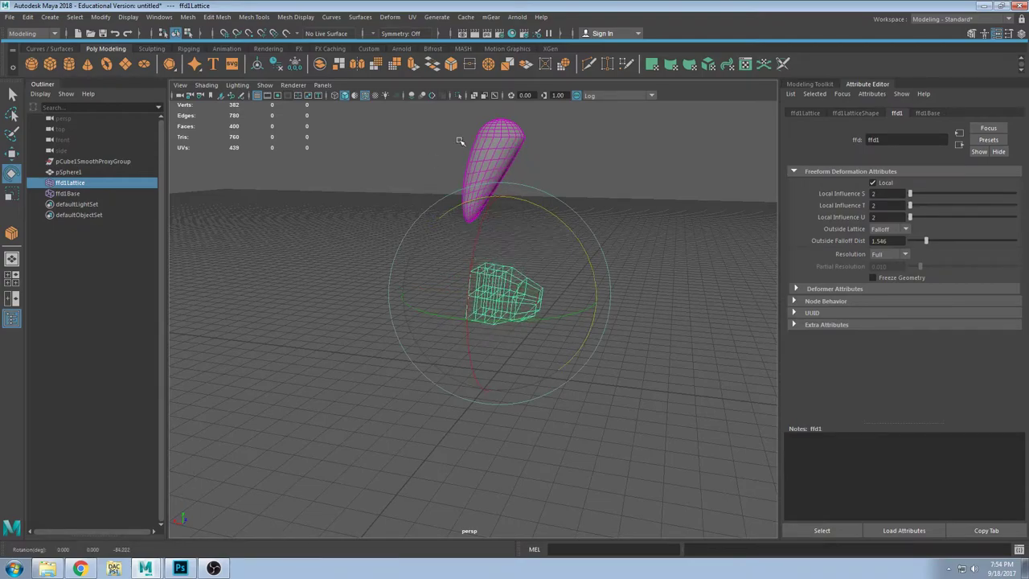
# Step: Move the sphere down beside the tapered end of the rotated lattice
pyautogui.click(518, 153)
pyautogui.press('w')
pyautogui.keyDown('alt'); pyautogui.moveTo(527, 177); pyautogui.dragTo(457, 156); pyautogui.keyUp('alt')
pyautogui.scroll(-3, 458, 156)
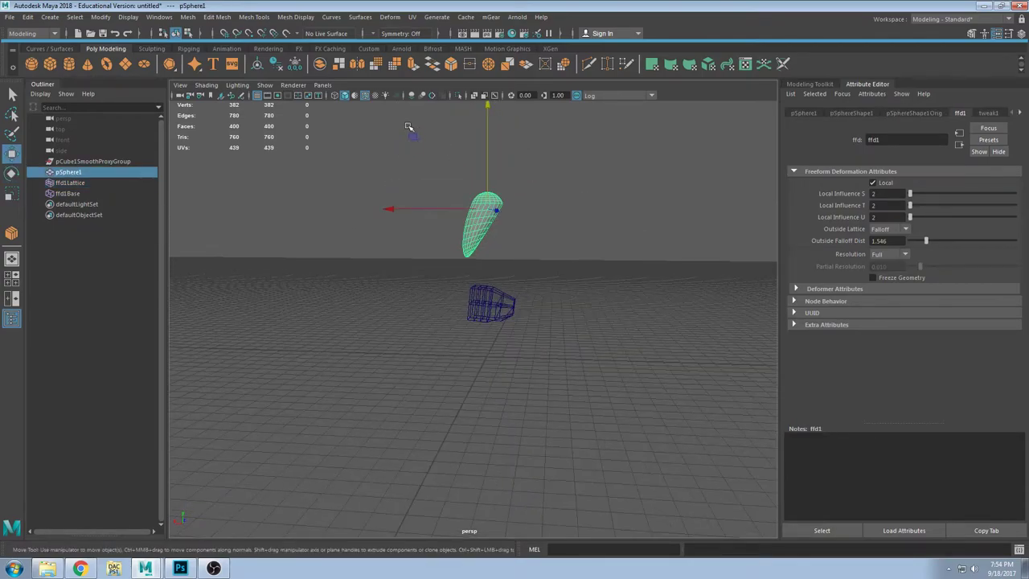
pyautogui.moveTo(410, 127); pyautogui.dragTo(344, 225, button='middle')
pyautogui.moveTo(342, 223); pyautogui.dragTo(491, 357)
# Step: Switch the lattice to lattice point editing and move an inner corner point near the tapered end into line with its row
pyautogui.scroll(3, 507, 273)
pyautogui.click(514, 291)
pyautogui.click(510, 348)
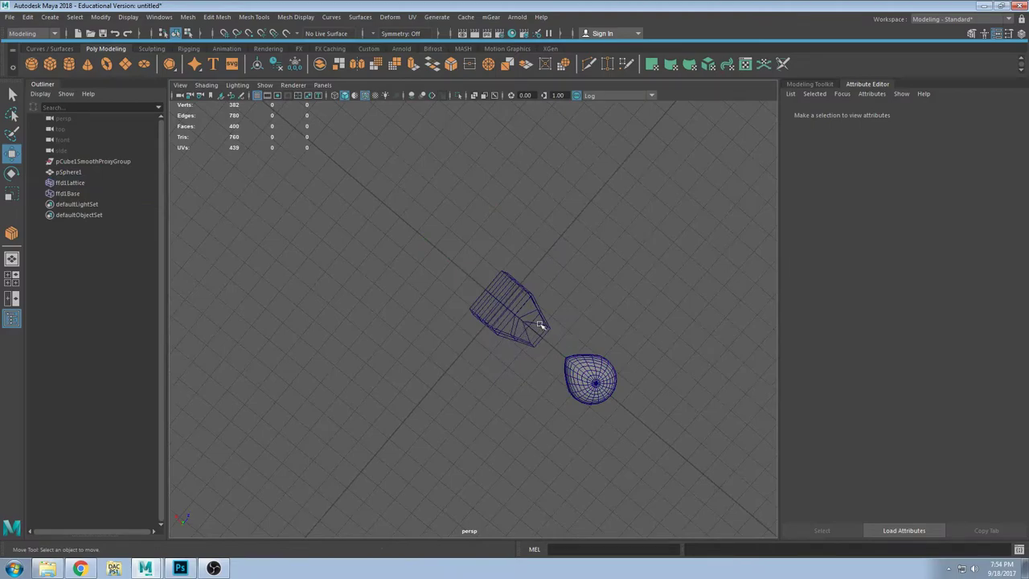
pyautogui.click(540, 325)
pyautogui.keyDown('alt'); pyautogui.moveTo(558, 338); pyautogui.dragTo(500, 336); pyautogui.keyUp('alt')
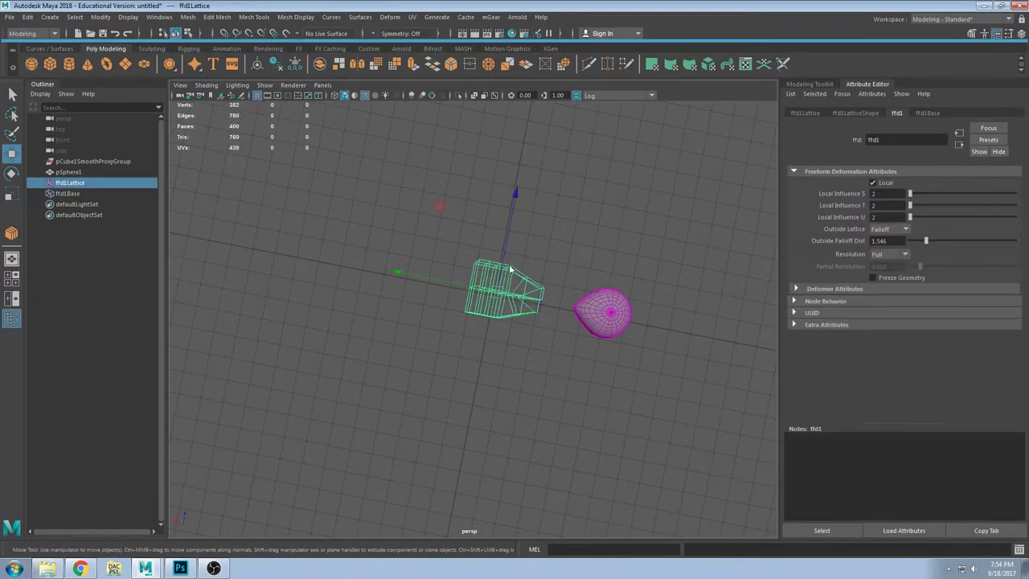
pyautogui.moveTo(509, 268); pyautogui.dragTo(507, 312, button='right')
pyautogui.keyDown('alt'); pyautogui.moveTo(507, 312); pyautogui.dragTo(595, 278, button='right'); pyautogui.keyUp('alt')
pyautogui.keyDown('alt'); pyautogui.moveTo(595, 278); pyautogui.dragTo(456, 265); pyautogui.keyUp('alt')
pyautogui.moveTo(470, 314); pyautogui.dragTo(624, 343)
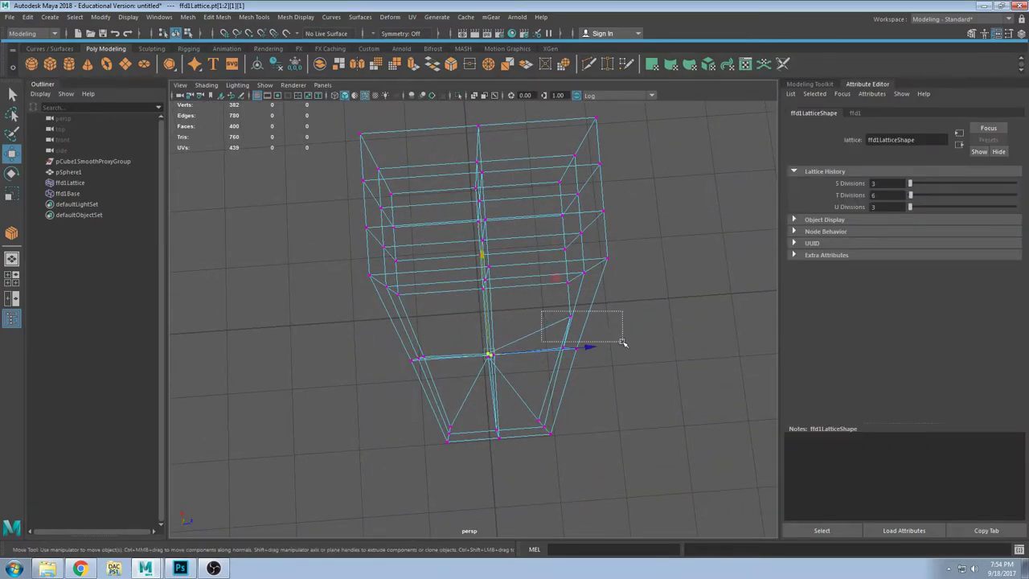
pyautogui.moveTo(635, 240); pyautogui.dragTo(633, 270, button='middle')
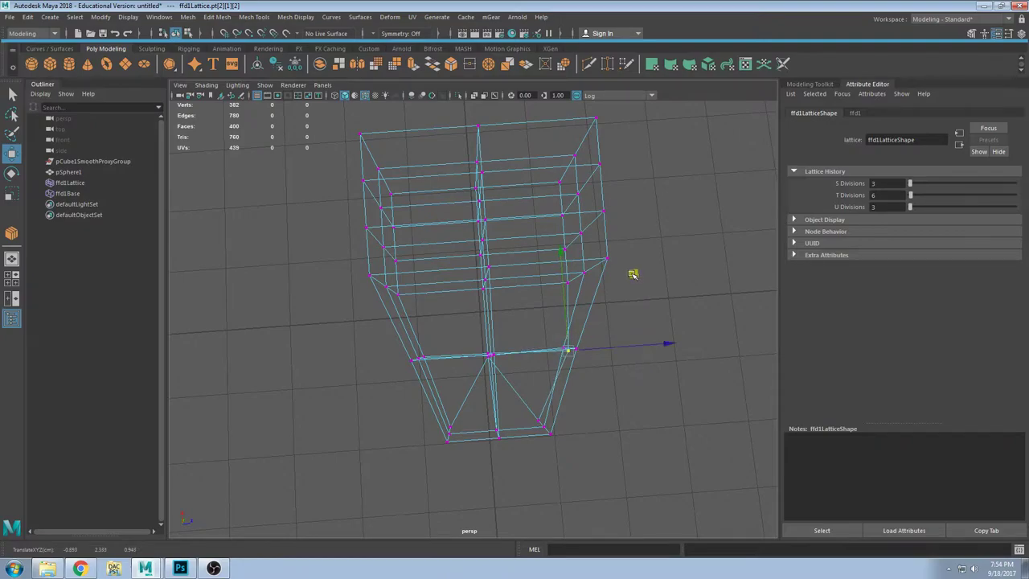
# Step: Move further individual points at the lattice's tapered end outward to widen that end
pyautogui.scroll(-2, 611, 306)
pyautogui.moveTo(366, 325); pyautogui.dragTo(491, 348)
pyautogui.press('r')
pyautogui.click(476, 355)
pyautogui.press('w')
pyautogui.click(476, 351)
pyautogui.keyDown('alt'); pyautogui.moveTo(519, 353); pyautogui.dragTo(525, 349); pyautogui.keyUp('alt')
pyautogui.click(523, 353)
pyautogui.click(501, 345)
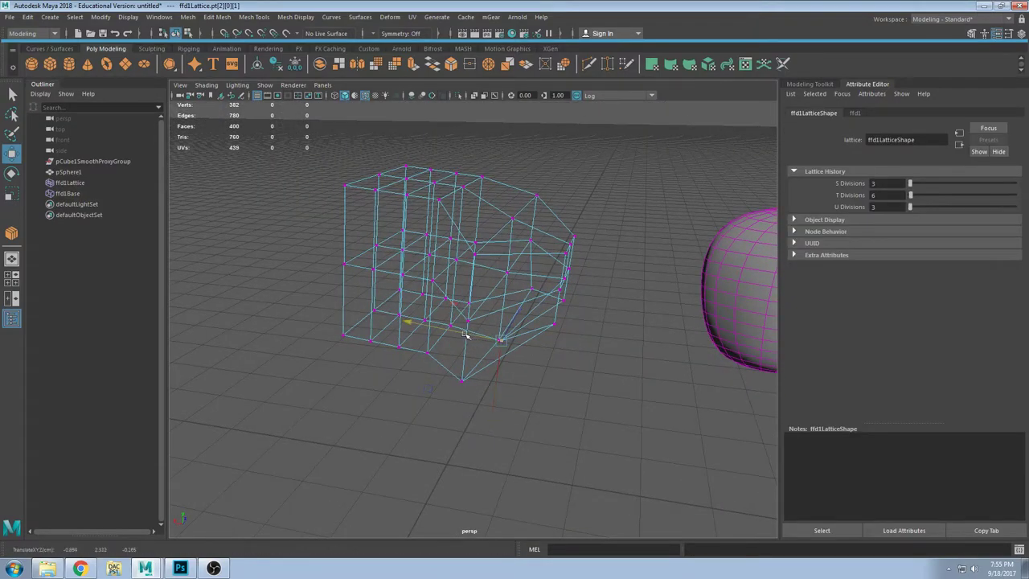
pyautogui.moveTo(467, 336); pyautogui.dragTo(526, 345)
pyautogui.keyDown('alt'); pyautogui.moveTo(524, 350); pyautogui.dragTo(516, 266); pyautogui.keyUp('alt')
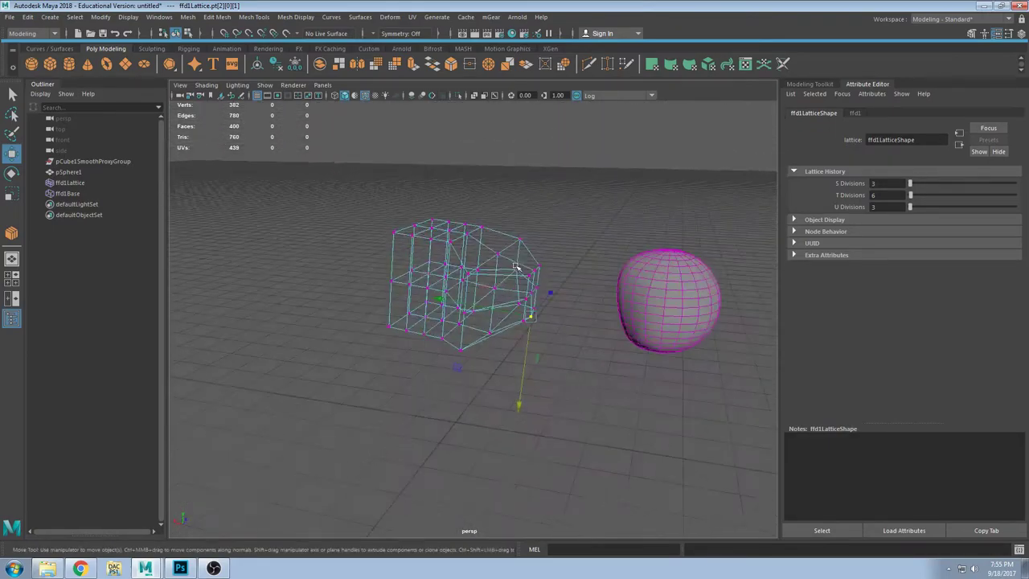
# Step: Return the sphere to object mode and move it past the lattice to the side of its flat end
pyautogui.click(656, 295)
pyautogui.press('F11')
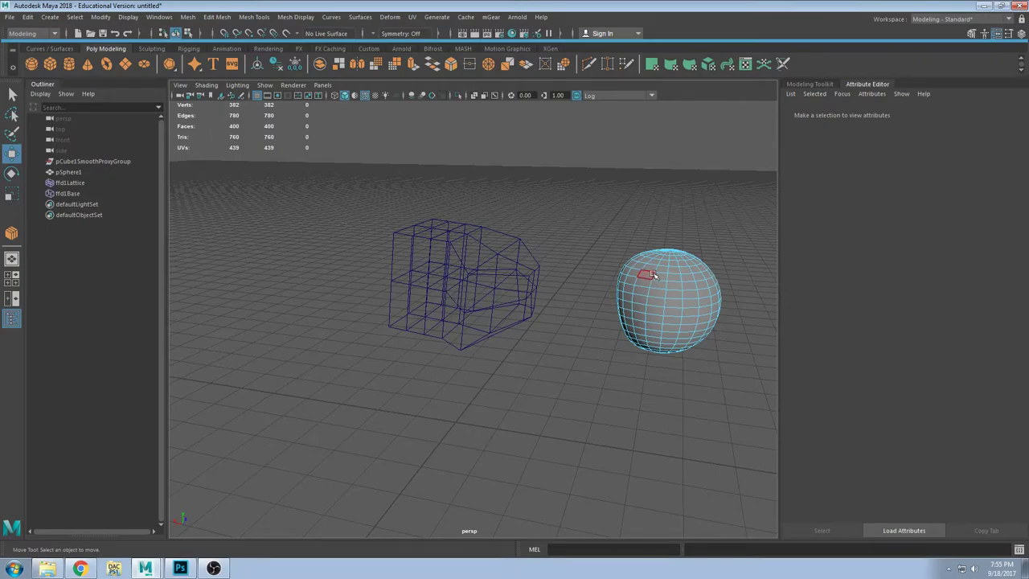
pyautogui.moveTo(696, 245); pyautogui.dragTo(700, 242, button='right')
pyautogui.keyDown('alt'); pyautogui.moveTo(684, 301); pyautogui.dragTo(632, 265); pyautogui.keyUp('alt')
pyautogui.moveTo(521, 297); pyautogui.dragTo(472, 251)
pyautogui.keyDown('alt'); pyautogui.moveTo(494, 313); pyautogui.dragTo(347, 288); pyautogui.keyUp('alt')
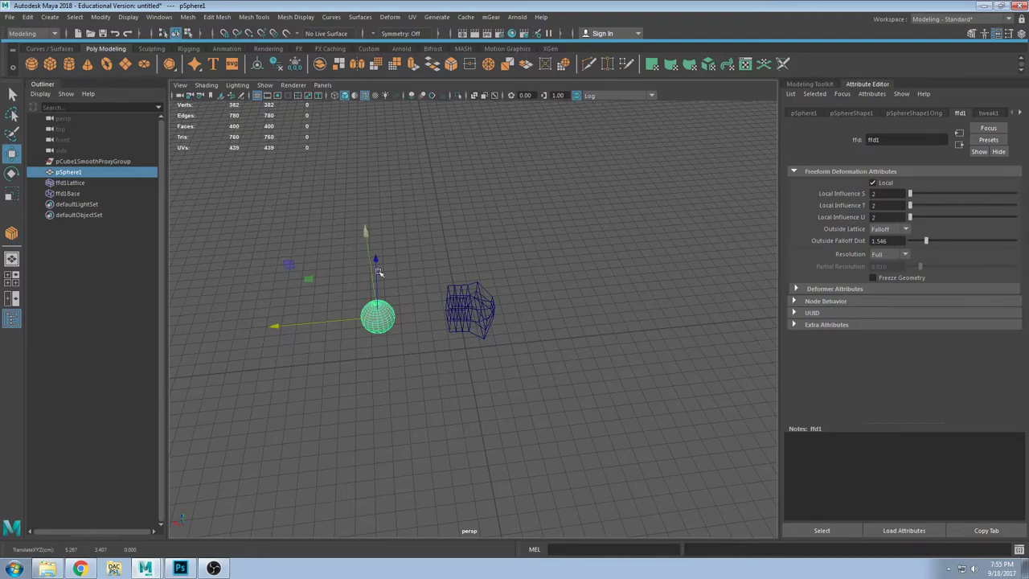
# Step: Select the middle points on both sides of the lattice's flared end in turn and move them outward
pyautogui.click(478, 306)
pyautogui.keyDown('alt'); pyautogui.moveTo(479, 306); pyautogui.dragTo(563, 297); pyautogui.keyUp('alt')
pyautogui.scroll(5, 488, 307)
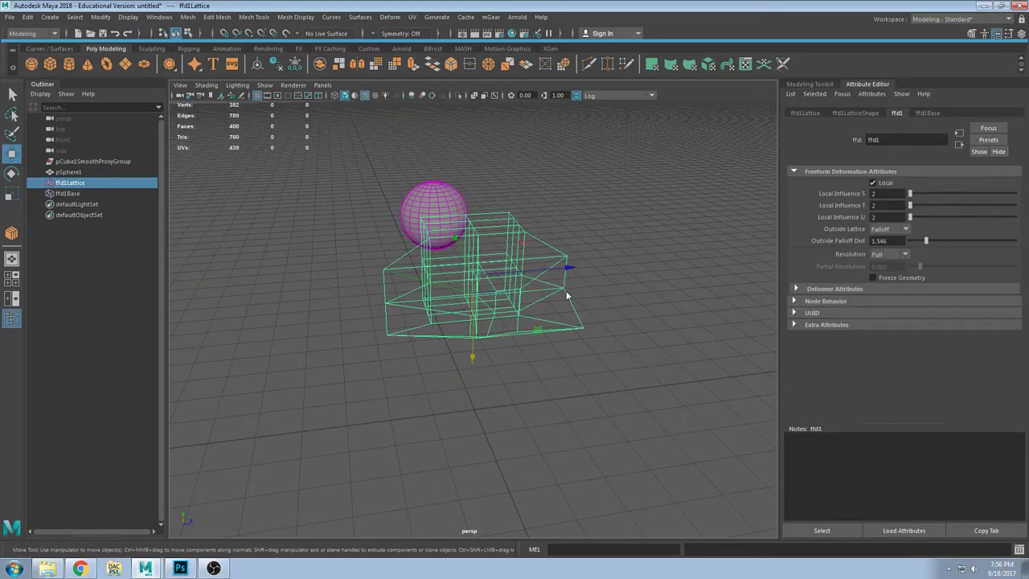
pyautogui.moveTo(561, 269); pyautogui.dragTo(568, 278, button='right')
pyautogui.click(565, 288)
pyautogui.keyDown('alt'); pyautogui.moveTo(583, 315); pyautogui.dragTo(561, 291); pyautogui.keyUp('alt')
pyautogui.moveTo(579, 293); pyautogui.dragTo(618, 294)
pyautogui.click(372, 288)
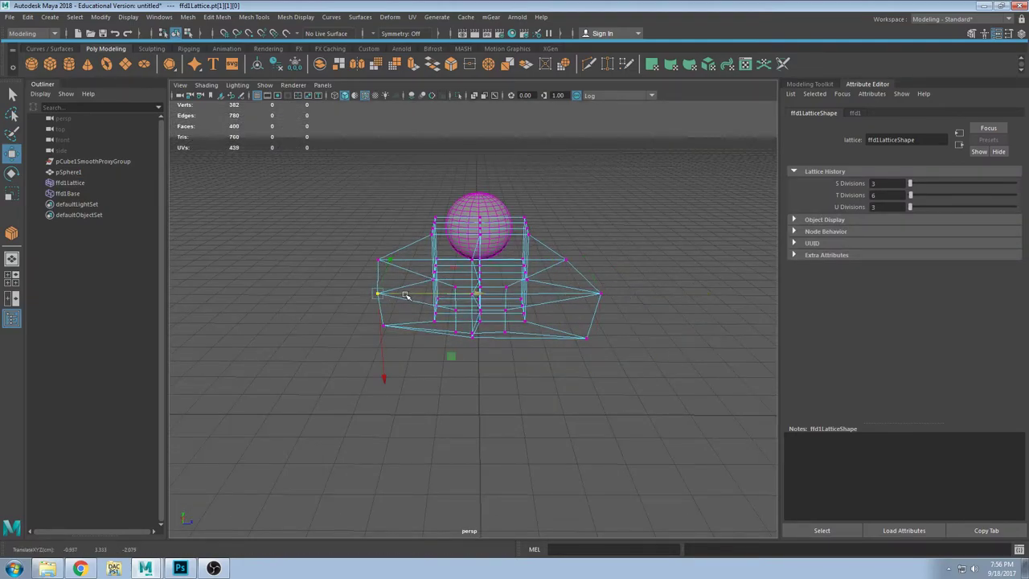
pyautogui.moveTo(406, 295); pyautogui.dragTo(385, 295)
# Step: Reposition a lower corner point at the lattice's flared end
pyautogui.click(585, 335)
pyautogui.keyDown('alt'); pyautogui.moveTo(611, 354); pyautogui.dragTo(608, 342); pyautogui.keyUp('alt')
pyautogui.moveTo(658, 406); pyautogui.dragTo(630, 397)
pyautogui.keyDown('alt'); pyautogui.moveTo(486, 336); pyautogui.dragTo(571, 342); pyautogui.keyUp('alt')
pyautogui.keyDown('alt'); pyautogui.moveTo(570, 341); pyautogui.dragTo(510, 306, button='right'); pyautogui.keyUp('alt')
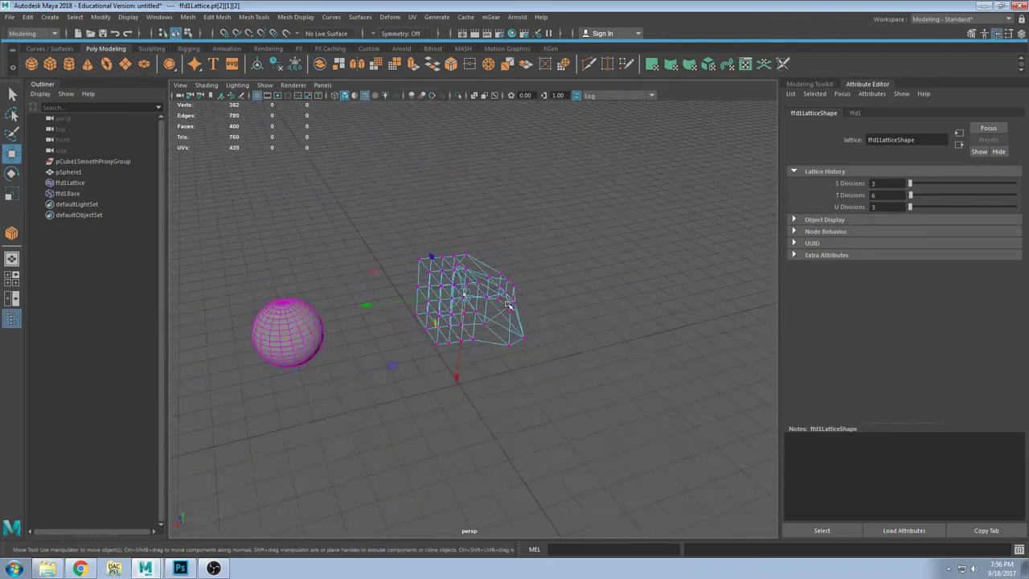
pyautogui.keyDown('alt'); pyautogui.moveTo(504, 298); pyautogui.dragTo(550, 344, button='middle'); pyautogui.keyUp('alt')
pyautogui.keyDown('alt'); pyautogui.moveTo(551, 344); pyautogui.dragTo(515, 342, button='right'); pyautogui.keyUp('alt')
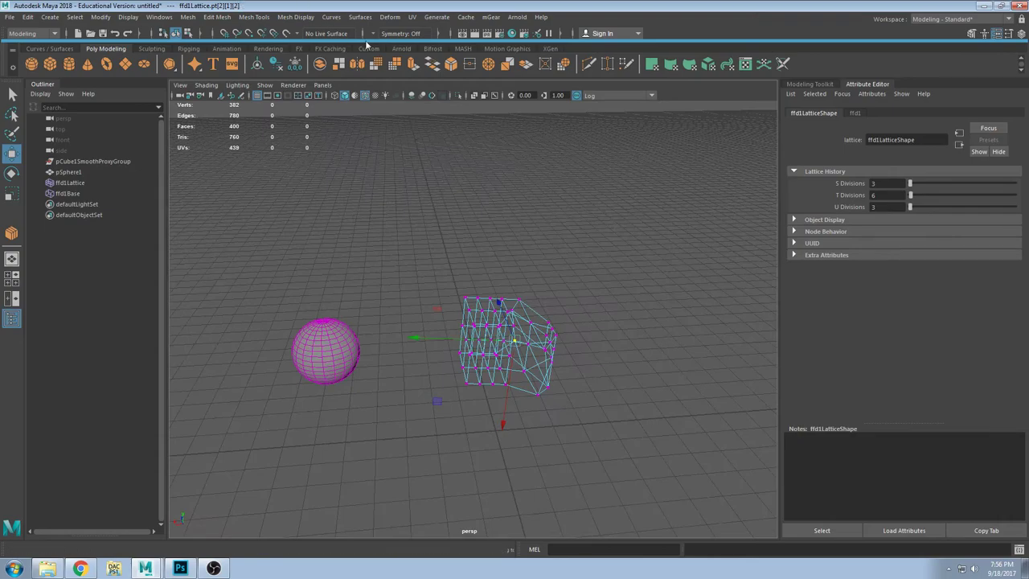
# Step: Detach the list of nonlinear deformers as a floating window and place it over the viewport's edge
pyautogui.click(385, 17)
pyautogui.moveTo(437, 166)
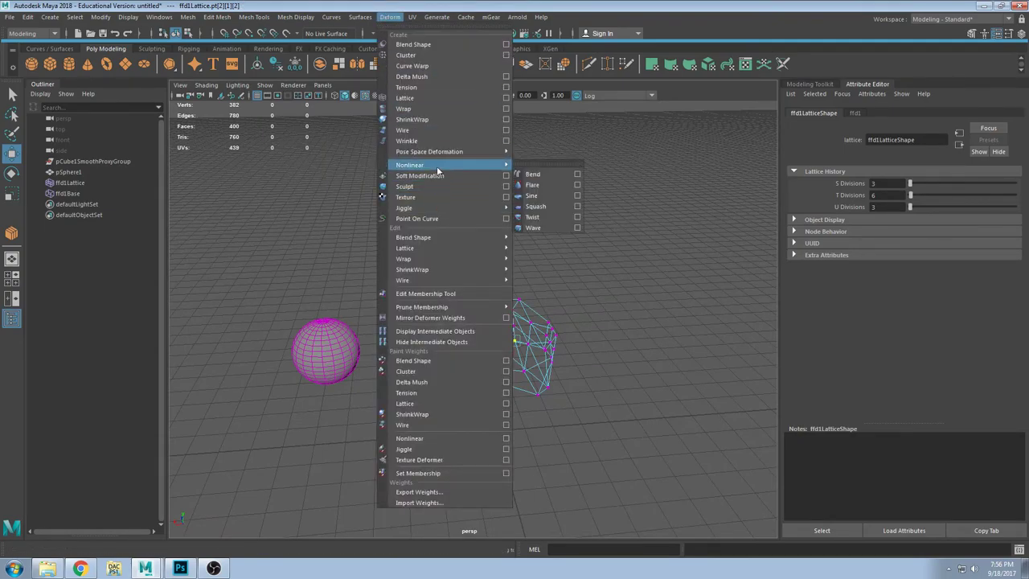
pyautogui.click(531, 162)
pyautogui.moveTo(548, 157); pyautogui.dragTo(250, 129)
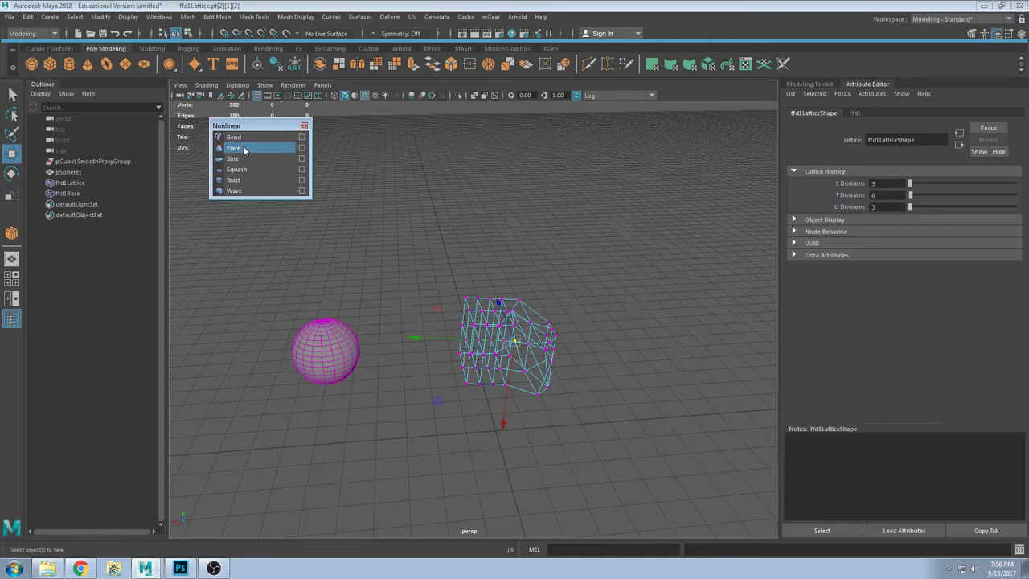
pyautogui.moveTo(238, 127); pyautogui.dragTo(209, 170)
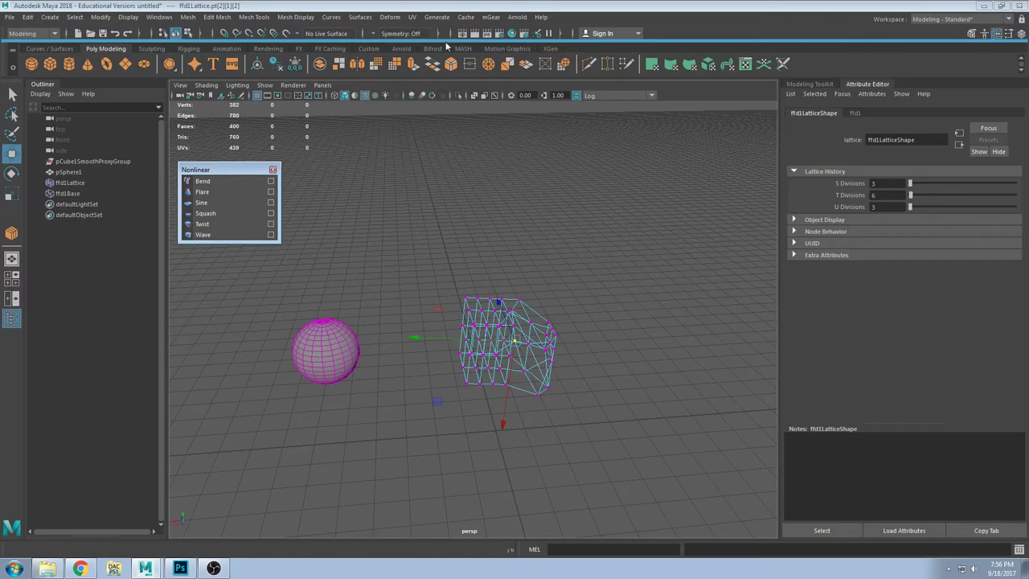
# Step: Review the full list of deformer commands again and close it without applying any
pyautogui.click(390, 17)
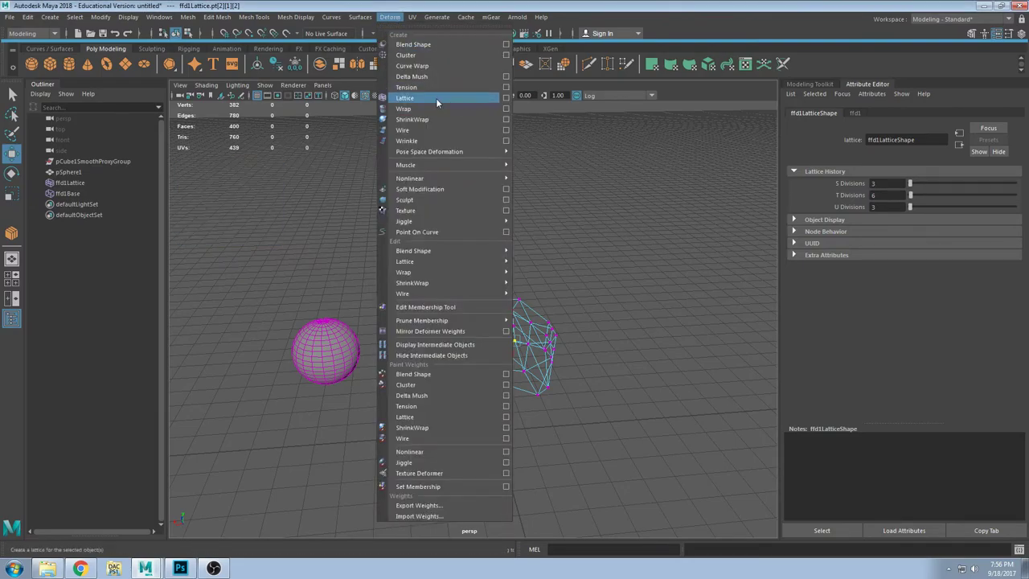
pyautogui.click(618, 229)
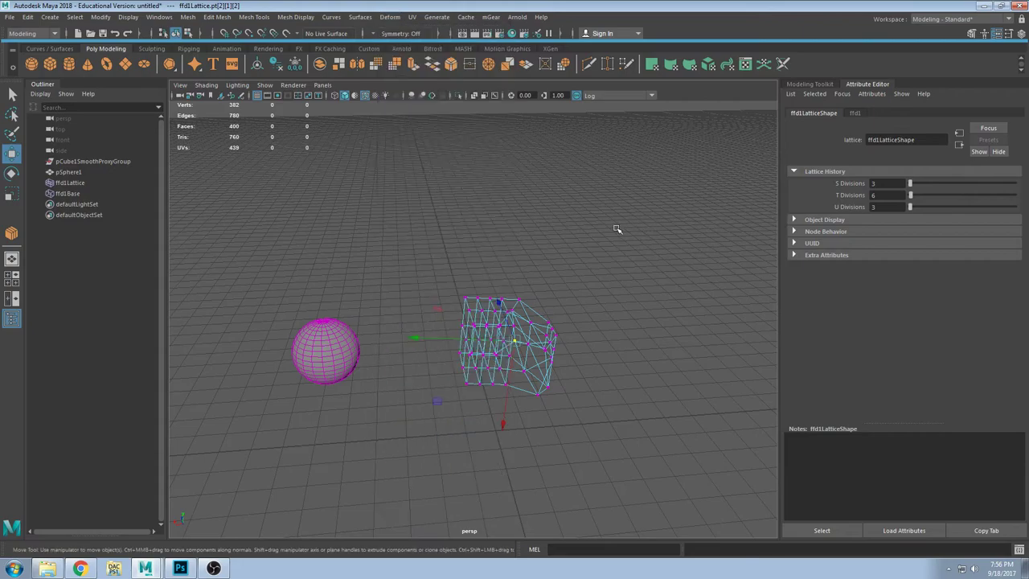
pyautogui.keyDown('alt'); pyautogui.moveTo(595, 264); pyautogui.dragTo(552, 269); pyautogui.keyUp('alt')
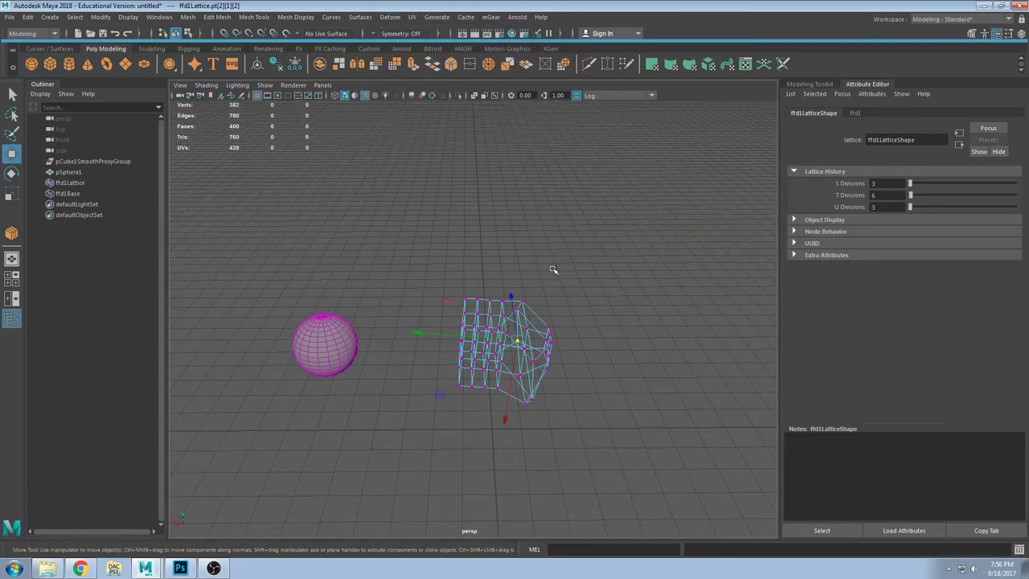